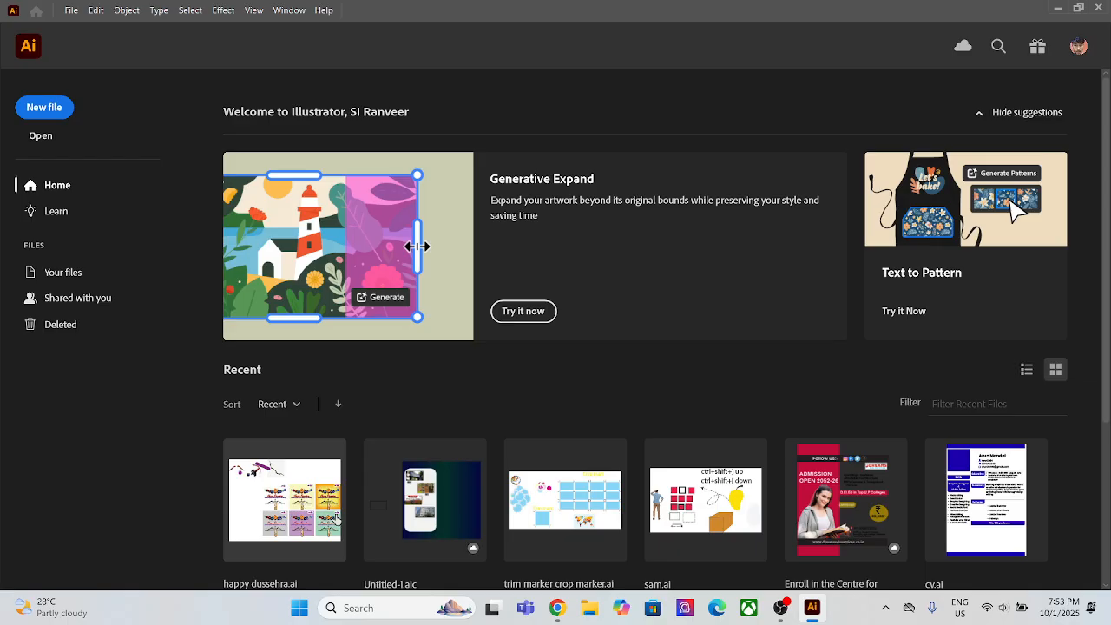
pyautogui.scroll(-1, 326, 514)
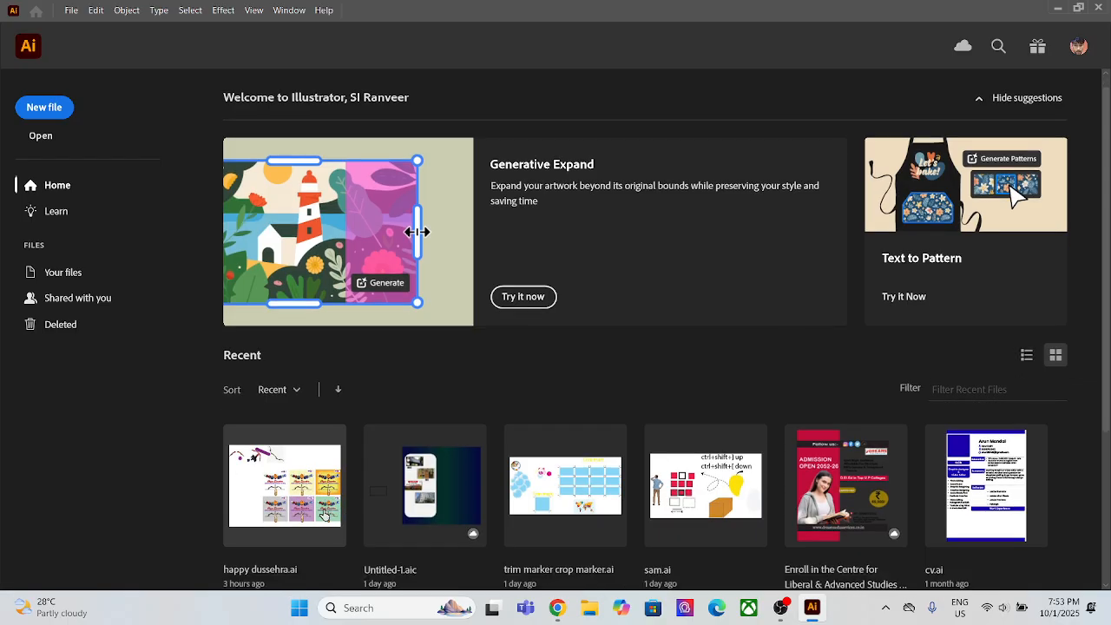
pyautogui.doubleClick(323, 515)
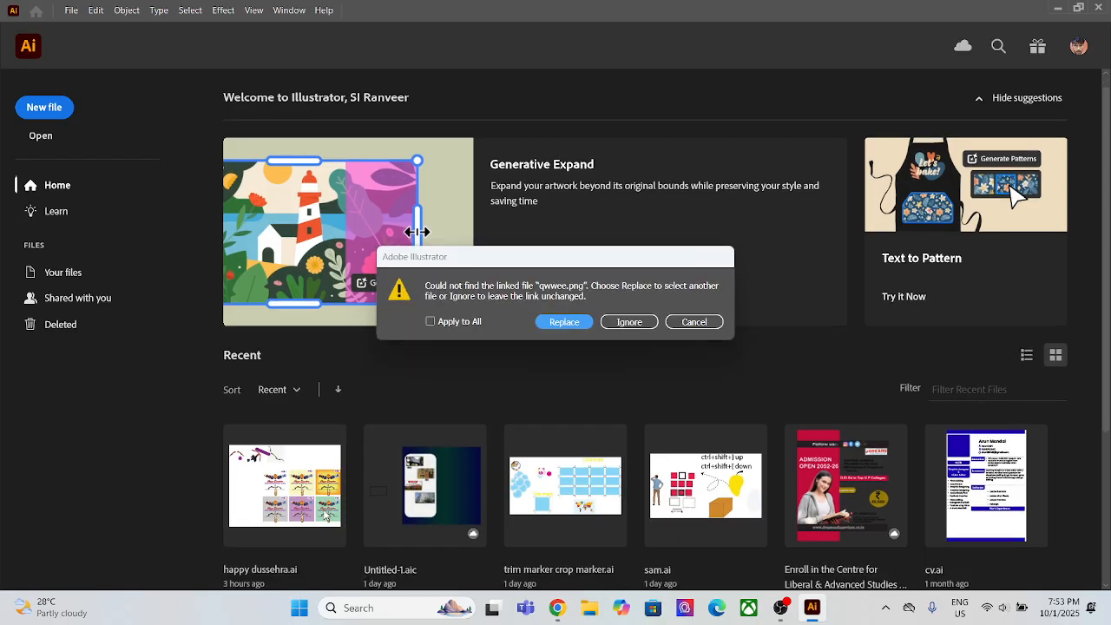
pyautogui.click(564, 322)
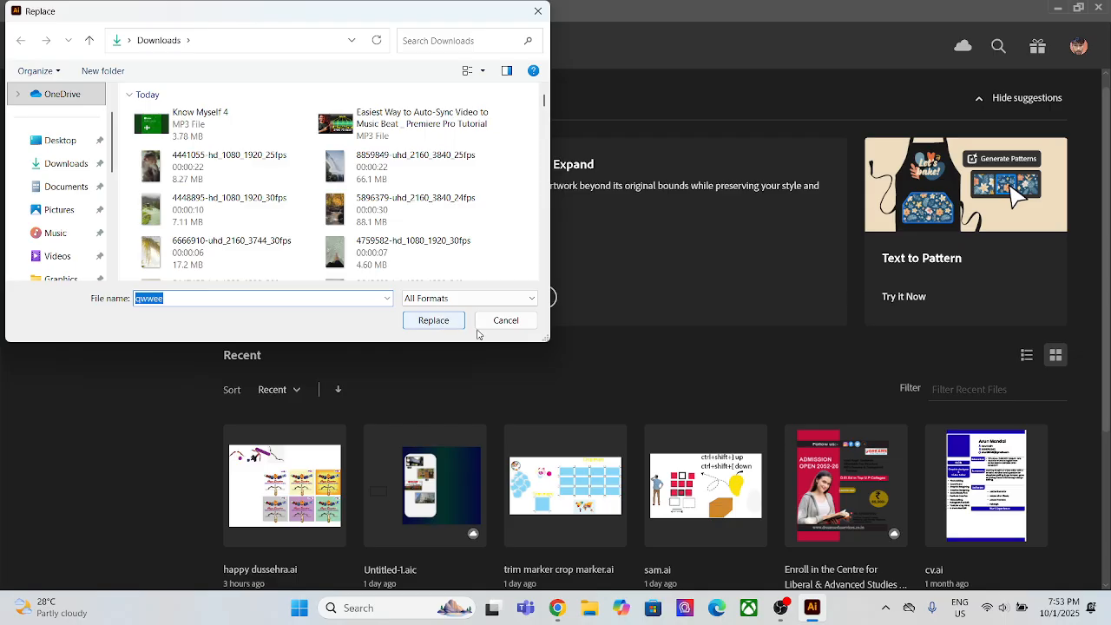
pyautogui.click(503, 327)
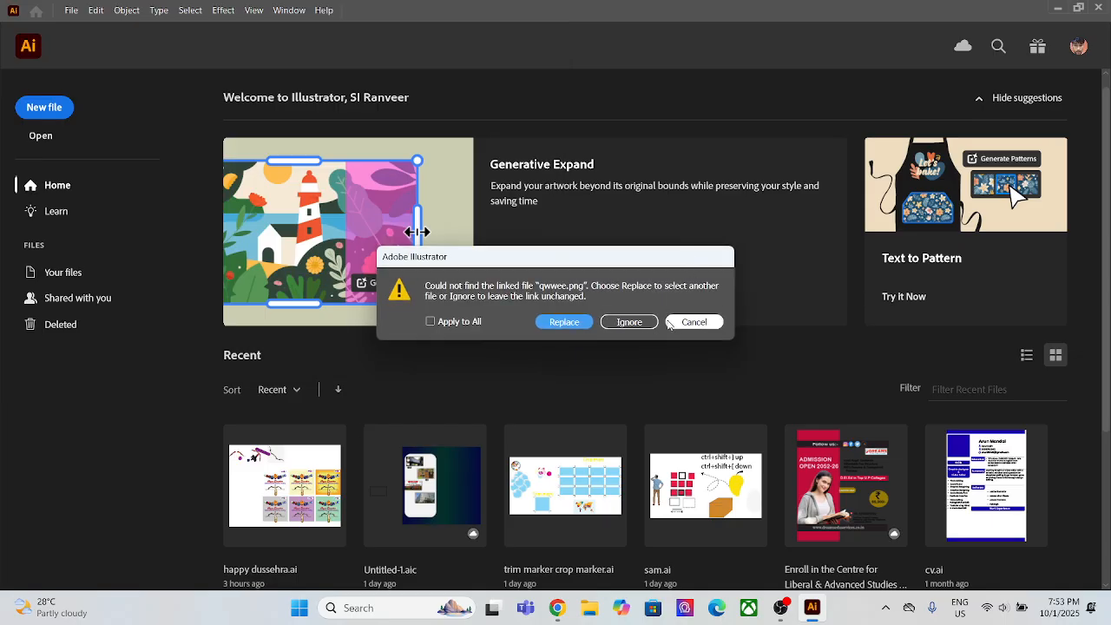
pyautogui.click(694, 322)
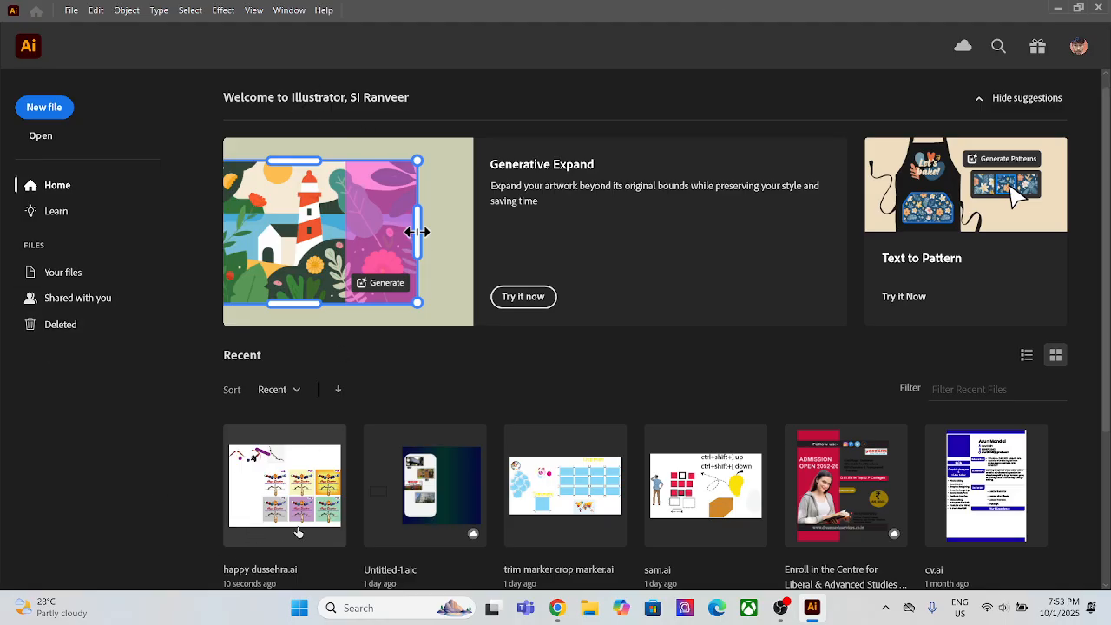
pyautogui.click(298, 518)
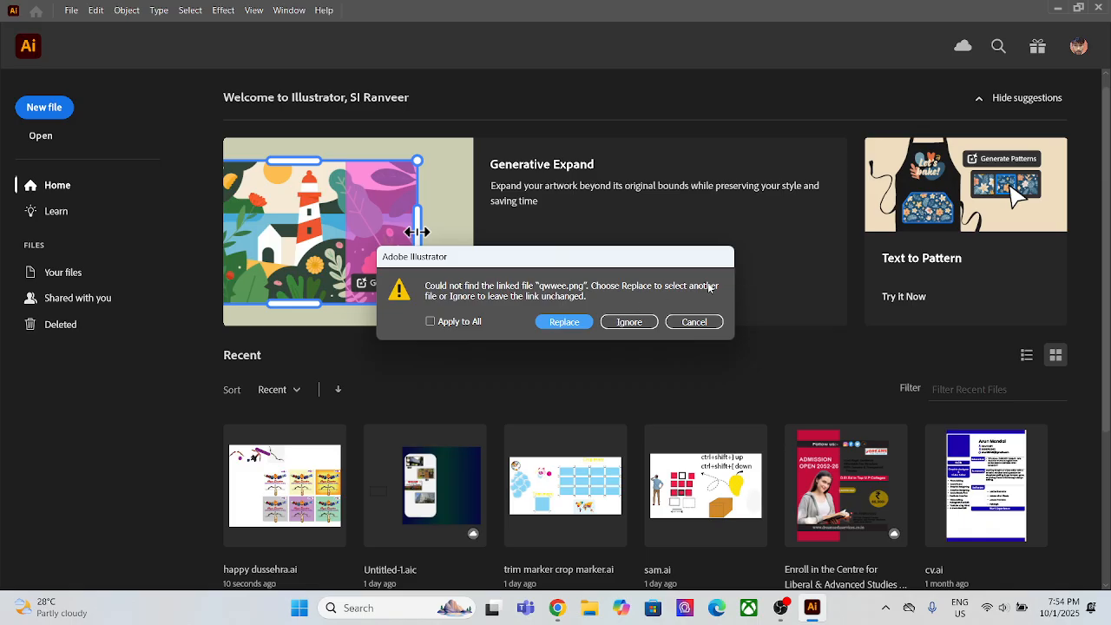
pyautogui.click(692, 322)
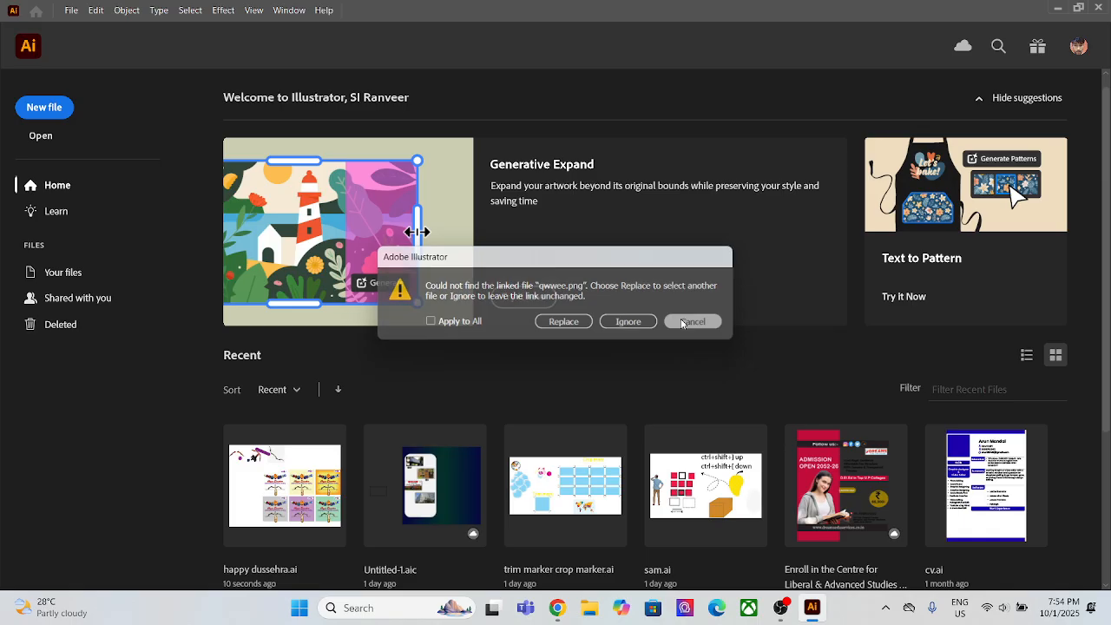
# Step: Open the recent file happy dussehra.ai, ignoring the missing linked file Untitled-1.png
pyautogui.click(336, 491)
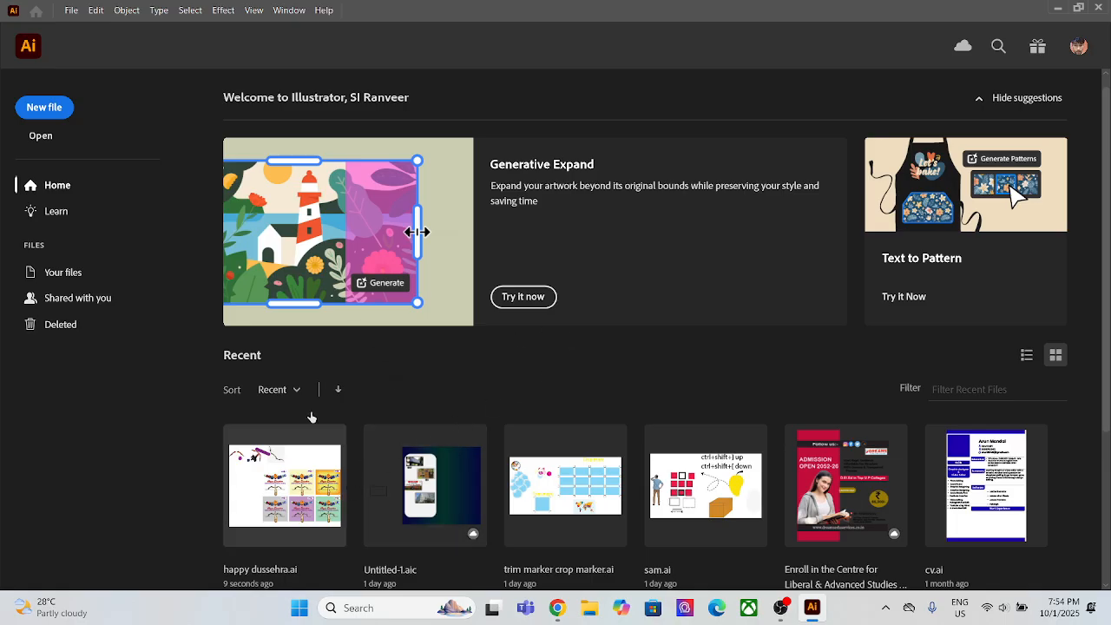
pyautogui.click(617, 322)
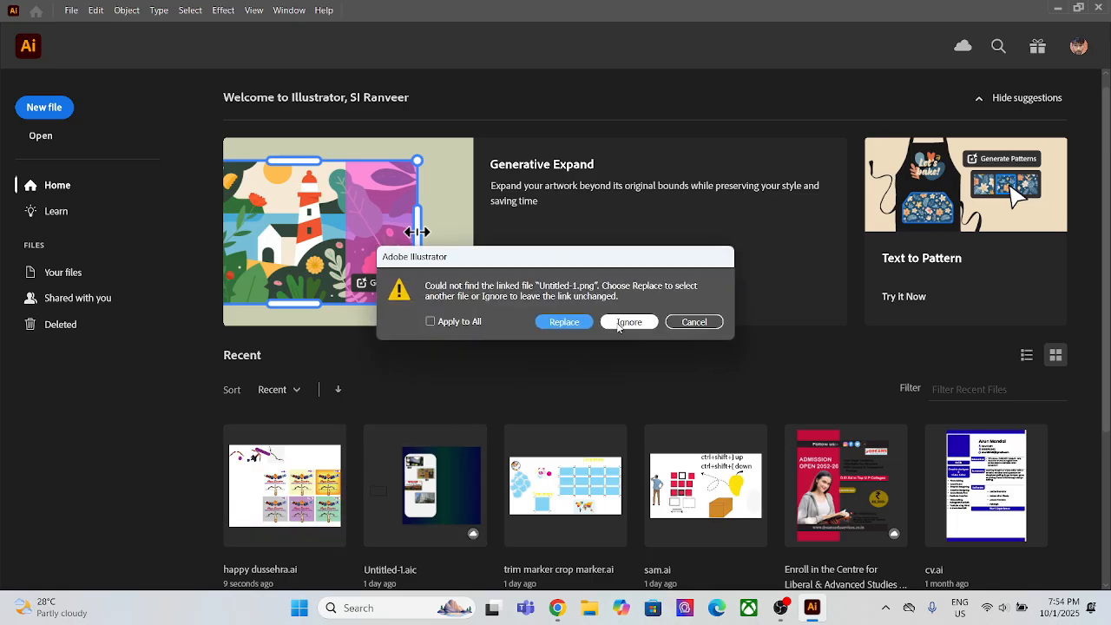
pyautogui.click(617, 324)
# Step: Replace the missing linked file Ravan.png with the happy dussehra Illustrator artwork from Downloads, continuing the place operation despite its unsaved changes
pyautogui.click(563, 321)
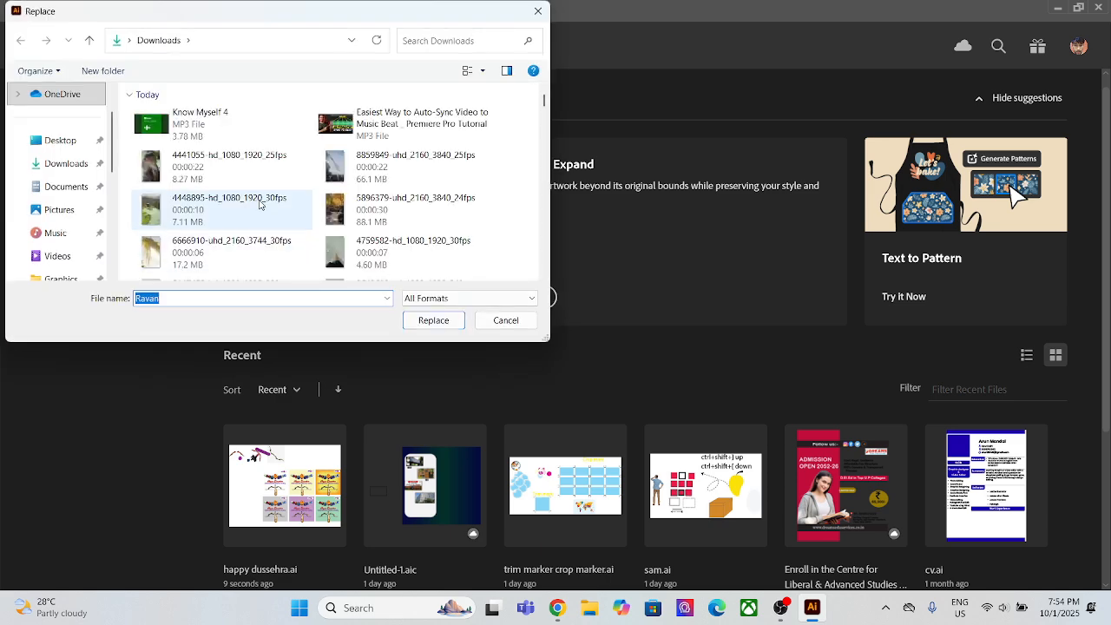
pyautogui.scroll(-2, 260, 217)
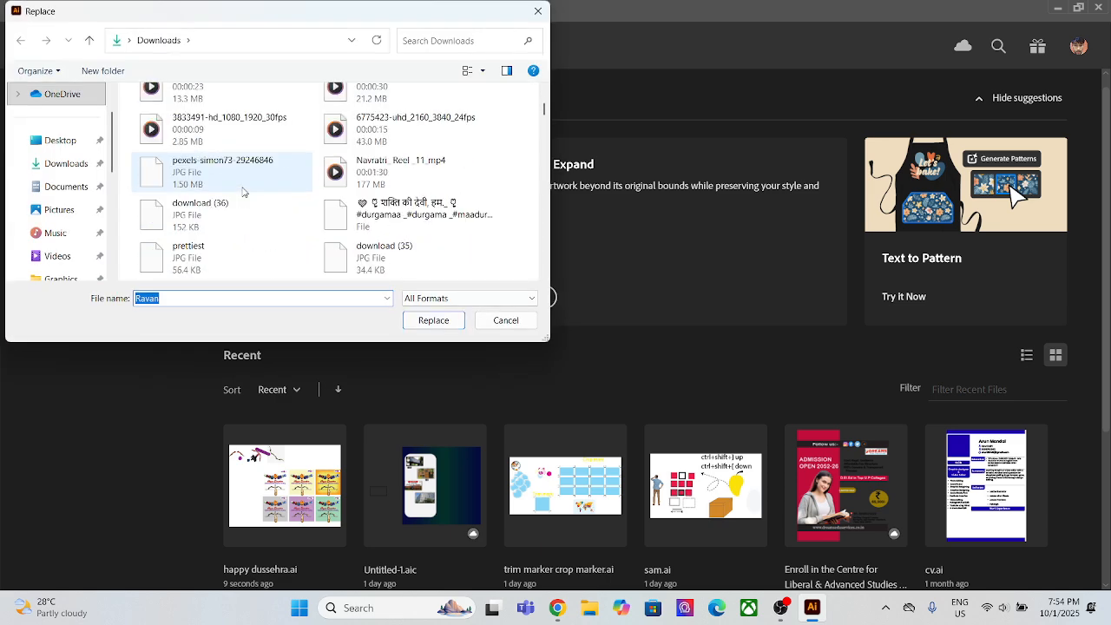
pyautogui.click(65, 164)
pyautogui.scroll(-10, 337, 170)
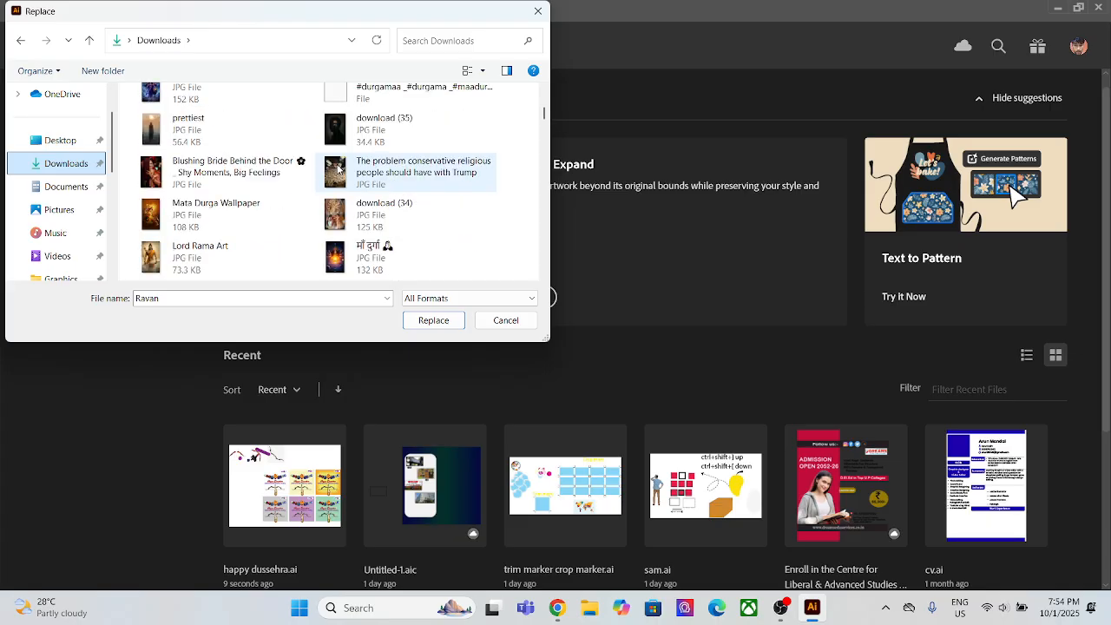
pyautogui.scroll(2, 337, 171)
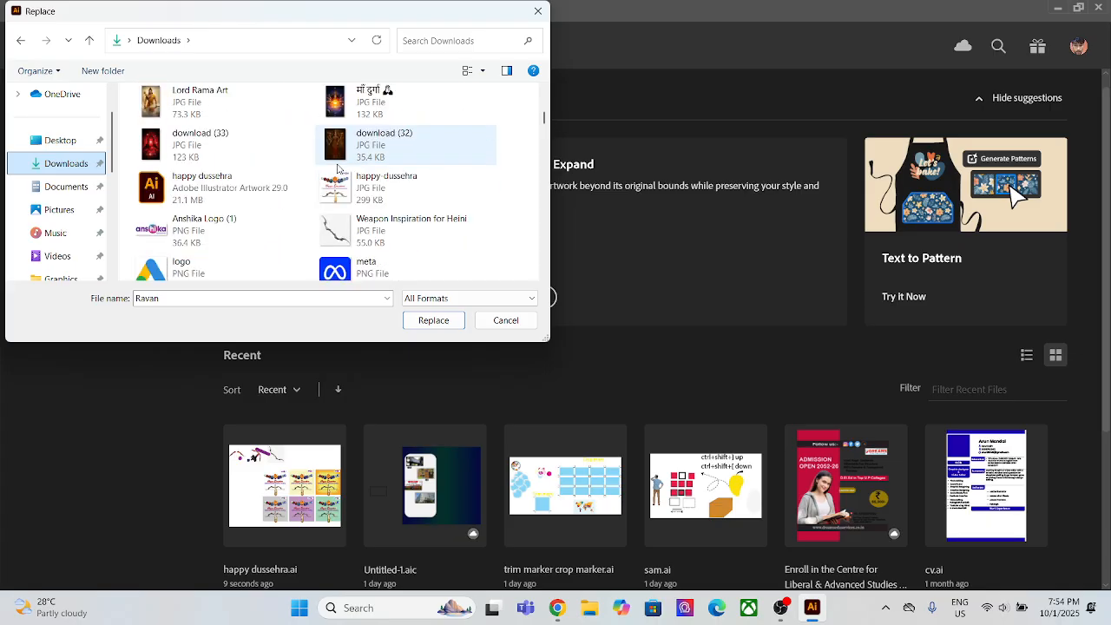
pyautogui.click(210, 197)
pyautogui.click(428, 321)
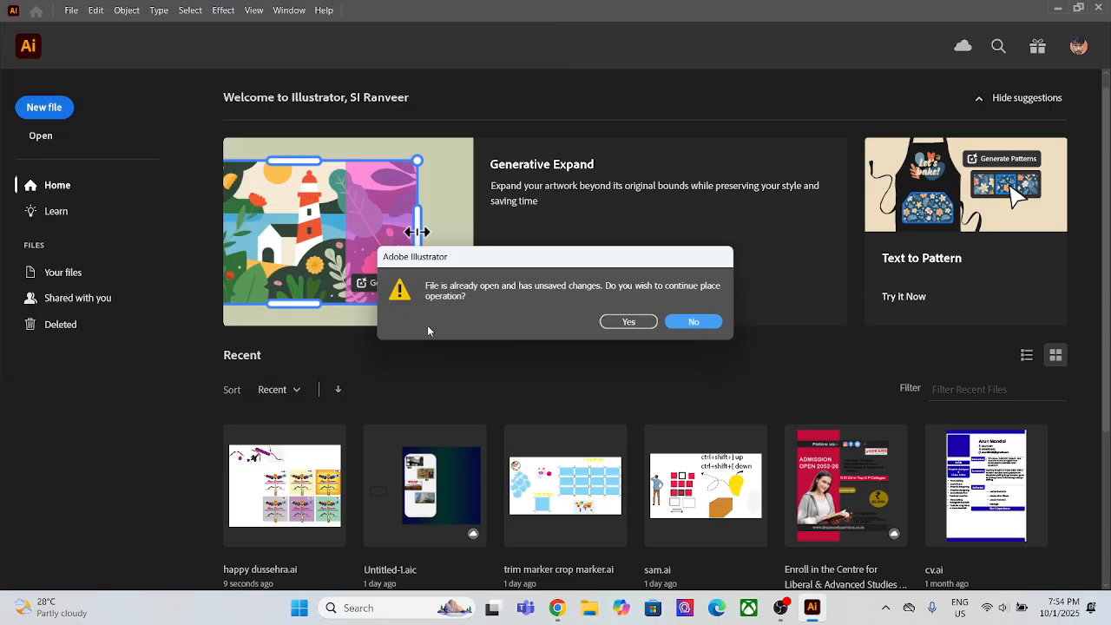
pyautogui.click(629, 322)
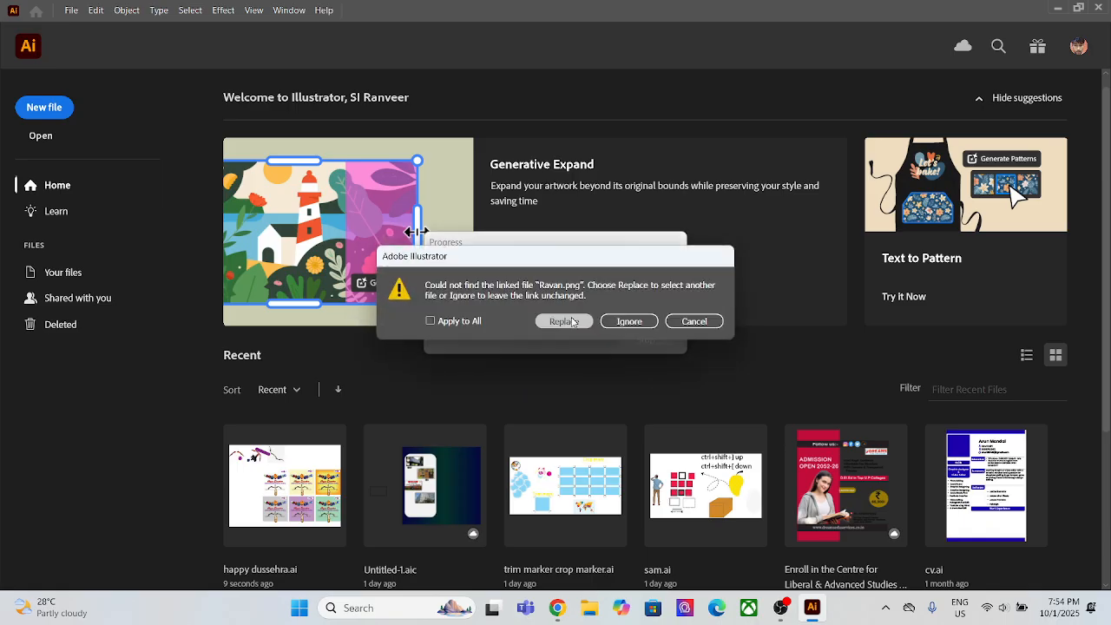
# Step: Leave the remaining missing Ravan.png link unreplaced and finish opening the document
pyautogui.click(598, 321)
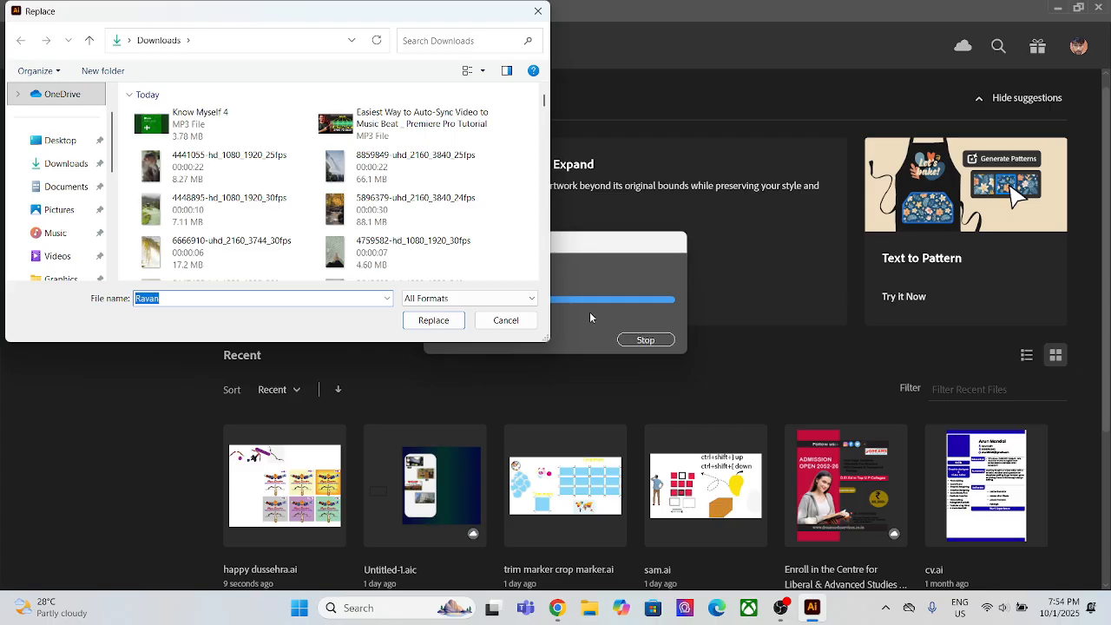
pyautogui.click(507, 323)
pyautogui.click(640, 323)
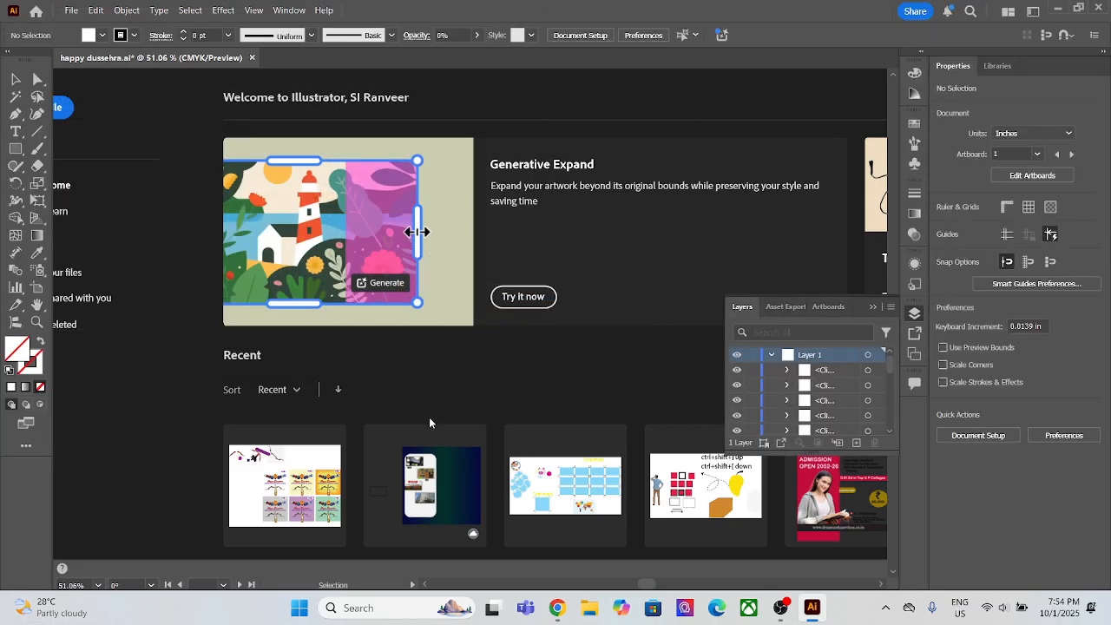
# Step: Examine the six Happy Dussehra poster variants on their artboards, both close up and as a whole
pyautogui.scroll(-4, 571, 331)
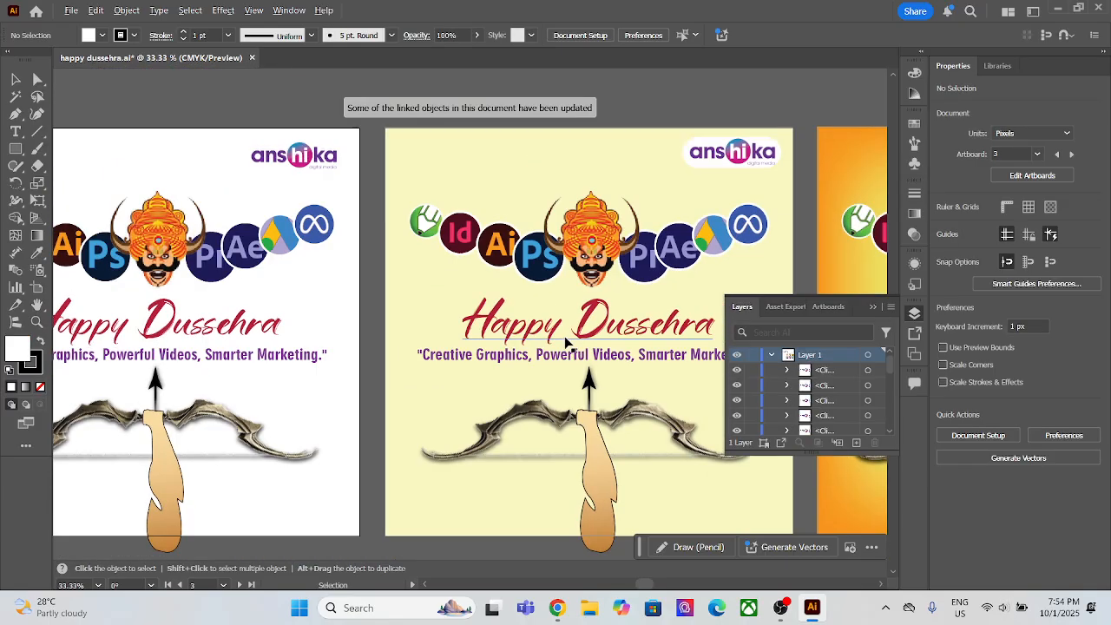
pyautogui.scroll(2, 327, 372)
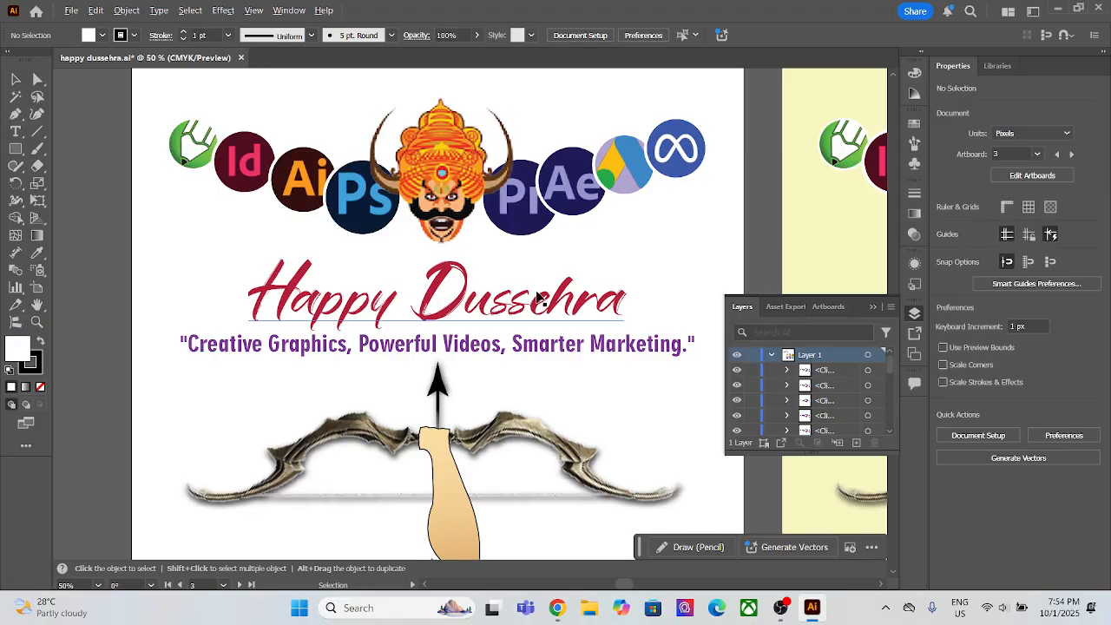
pyautogui.scroll(-2, 547, 282)
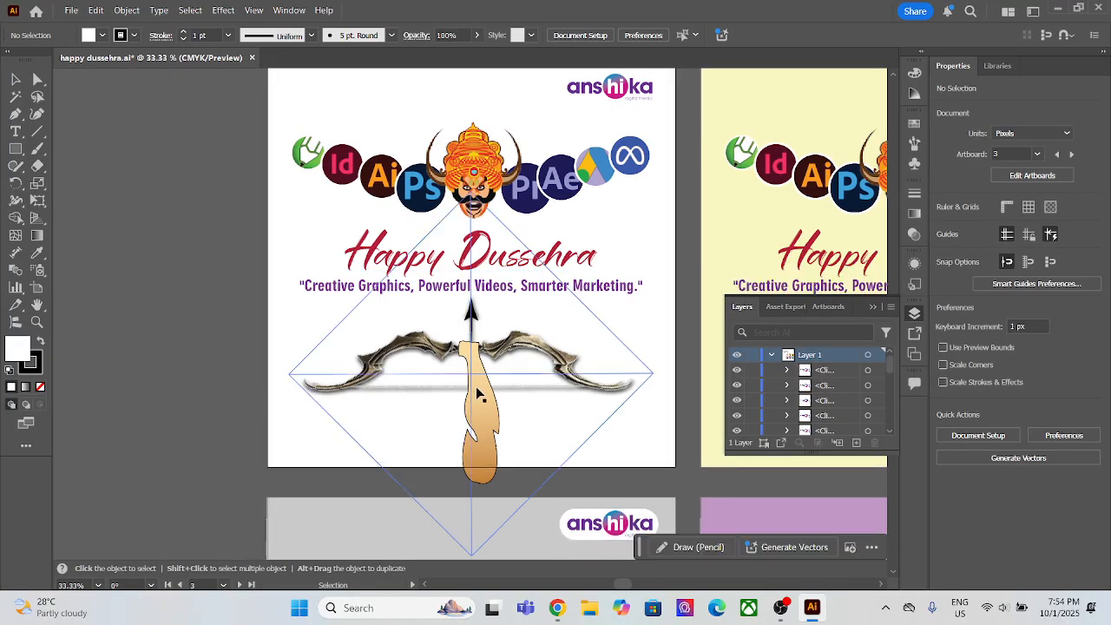
pyautogui.scroll(-1, 479, 385)
pyautogui.scroll(1, 557, 342)
pyautogui.scroll(-2, 573, 350)
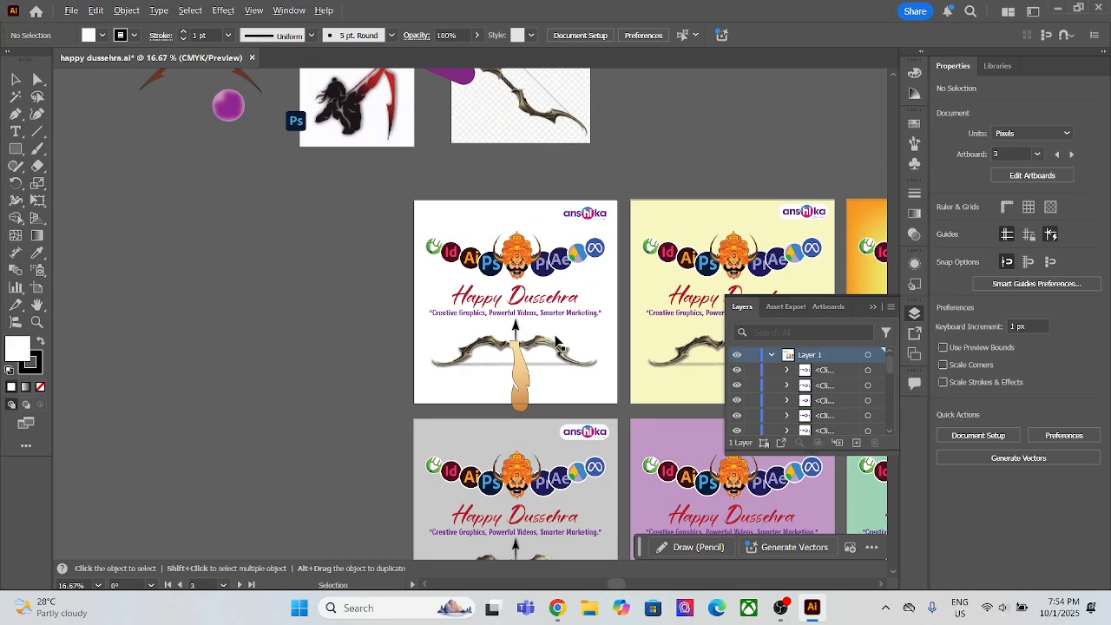
pyautogui.moveTo(573, 349); pyautogui.dragTo(268, 265)
pyautogui.scroll(1, 392, 324)
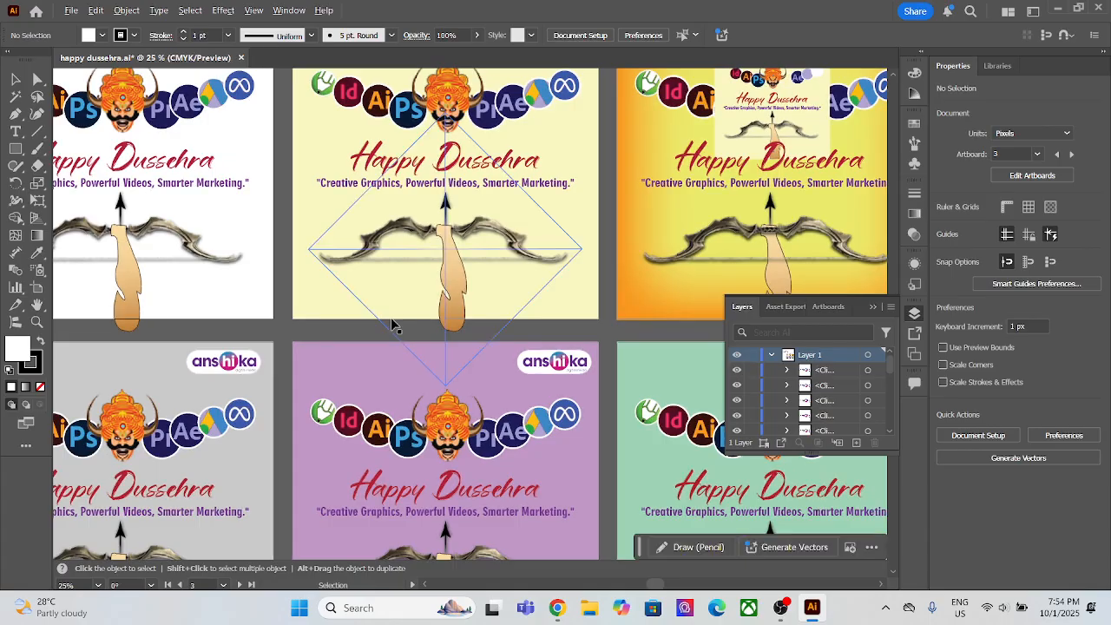
pyautogui.scroll(-1, 405, 322)
pyautogui.scroll(1, 405, 325)
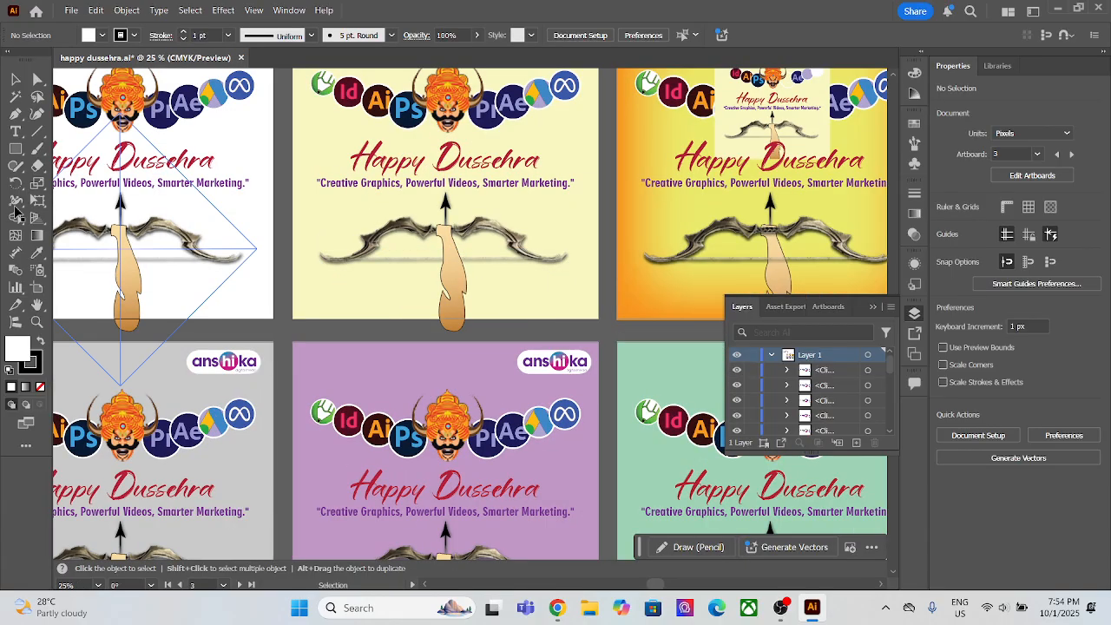
pyautogui.scroll(-2, 228, 330)
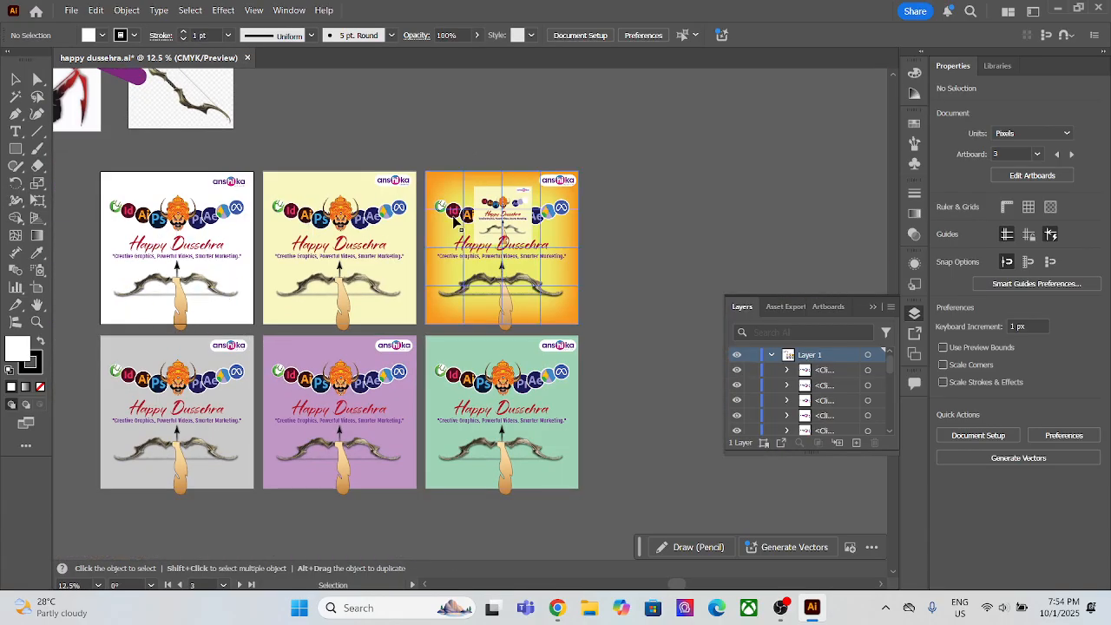
pyautogui.scroll(2, 321, 216)
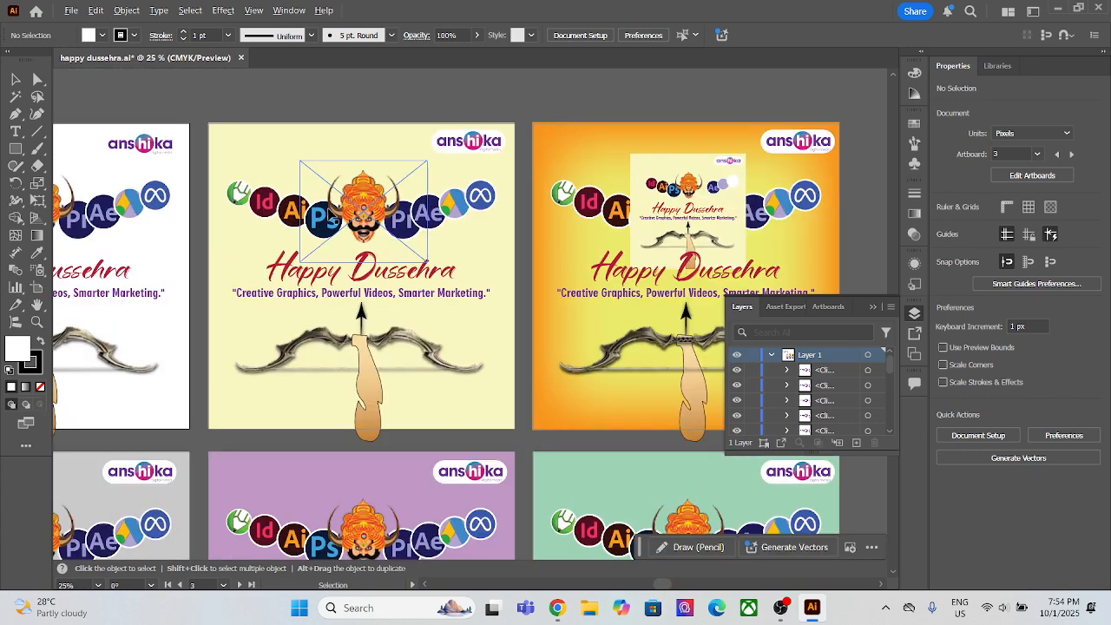
pyautogui.scroll(-2, 426, 218)
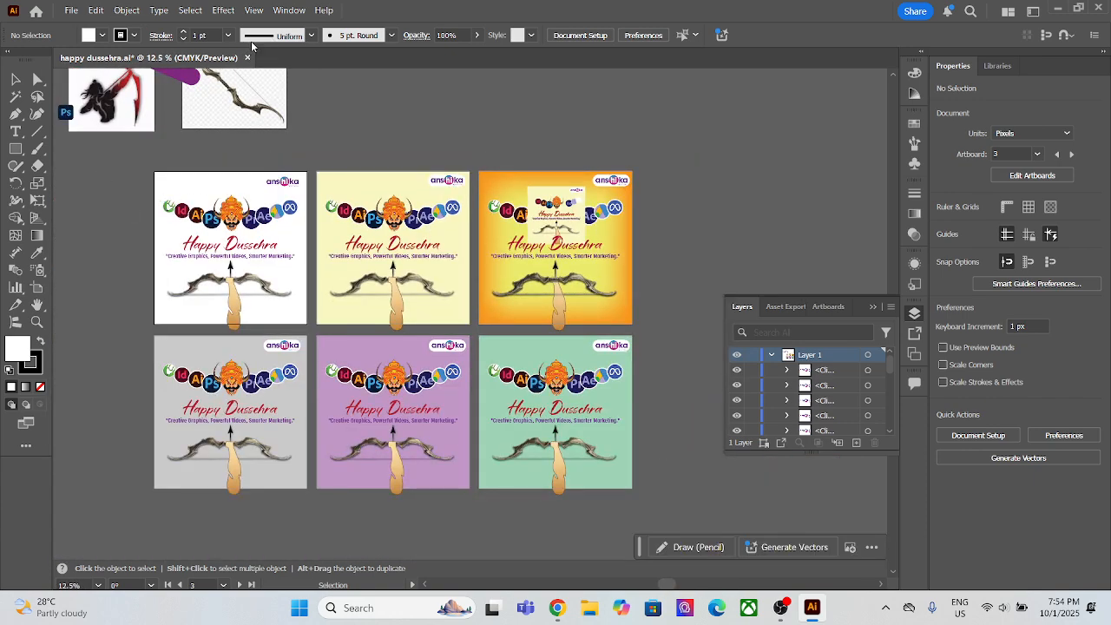
# Step: Create a new document from the recent A4 preset of 595.28 x 841.89 px
pyautogui.hotkey('ctrl', 'n')
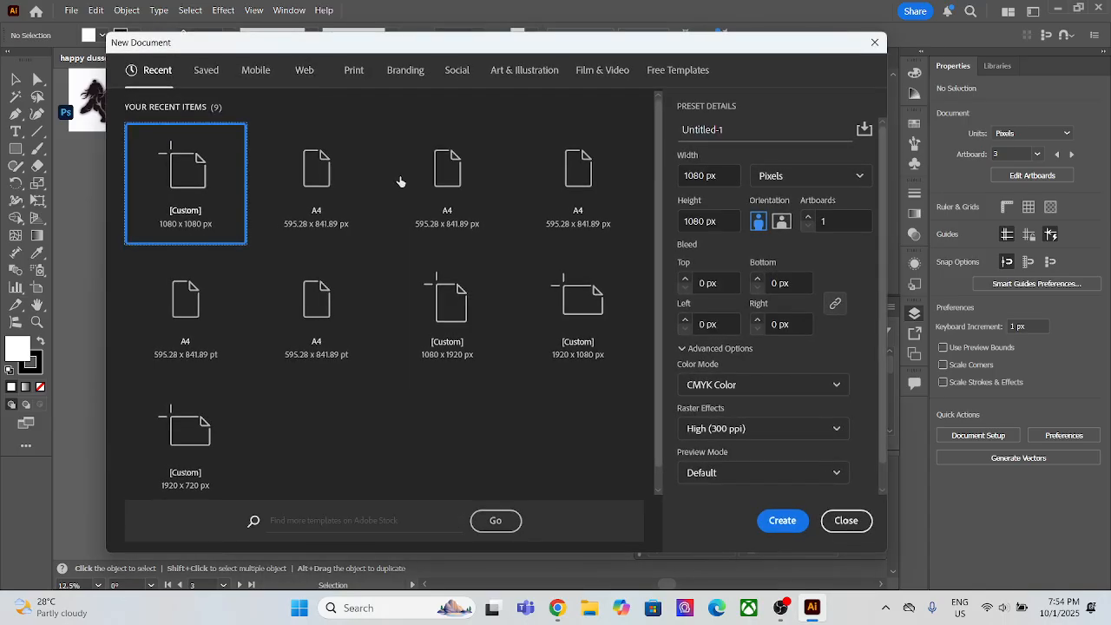
pyautogui.click(271, 206)
pyautogui.click(790, 519)
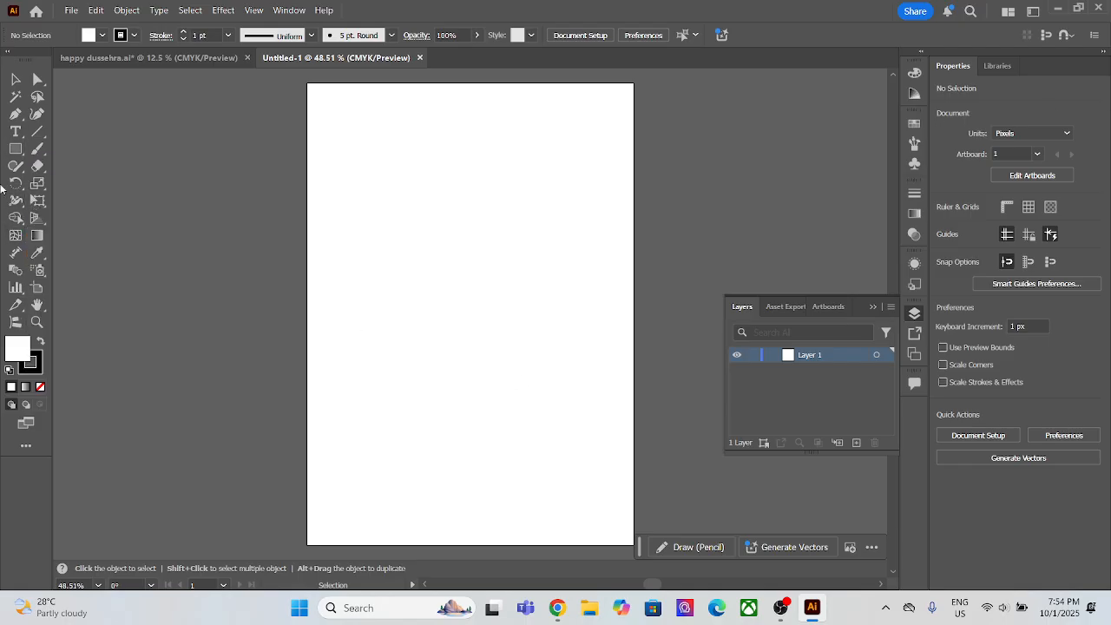
# Step: Show the variants of the Direct Selection tool and switch back to the Selection tool
pyautogui.click(38, 82)
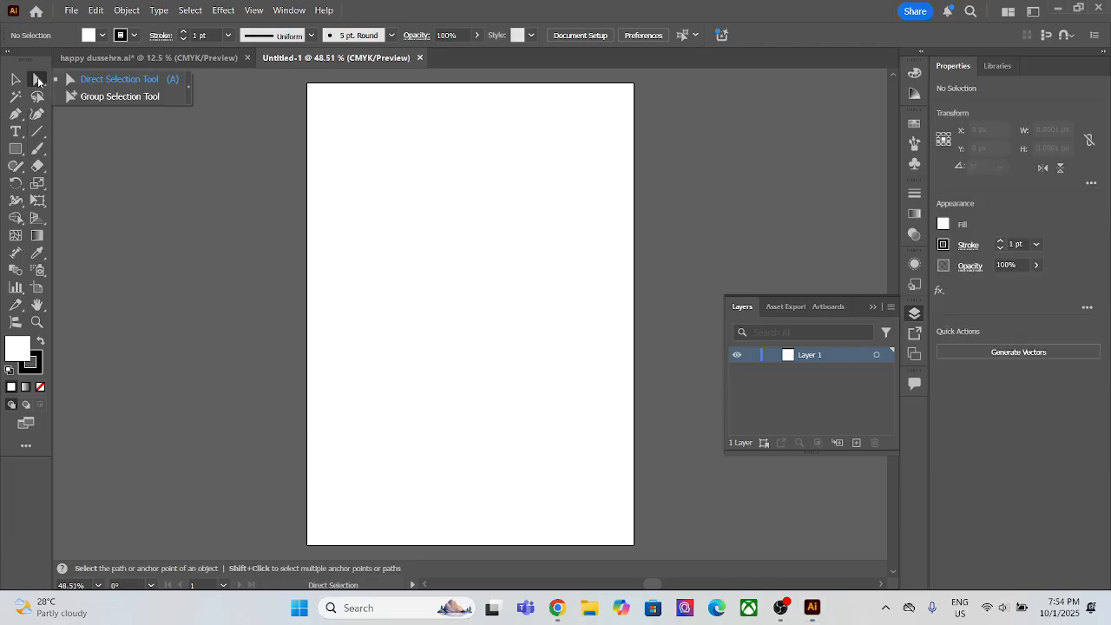
pyautogui.click(18, 81)
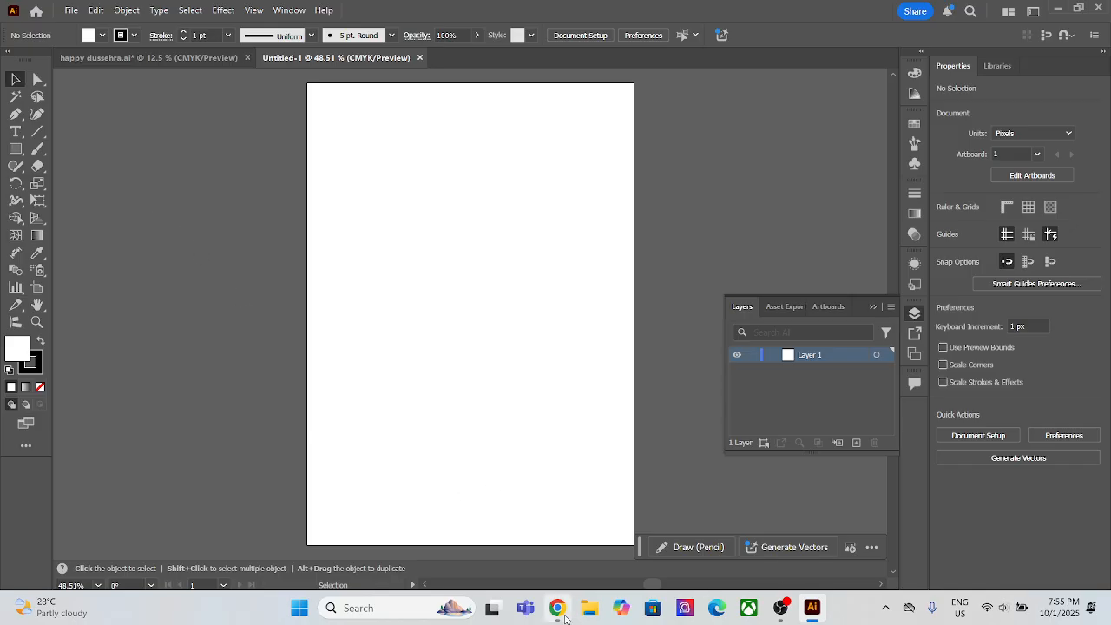
pyautogui.moveTo(34, 607)
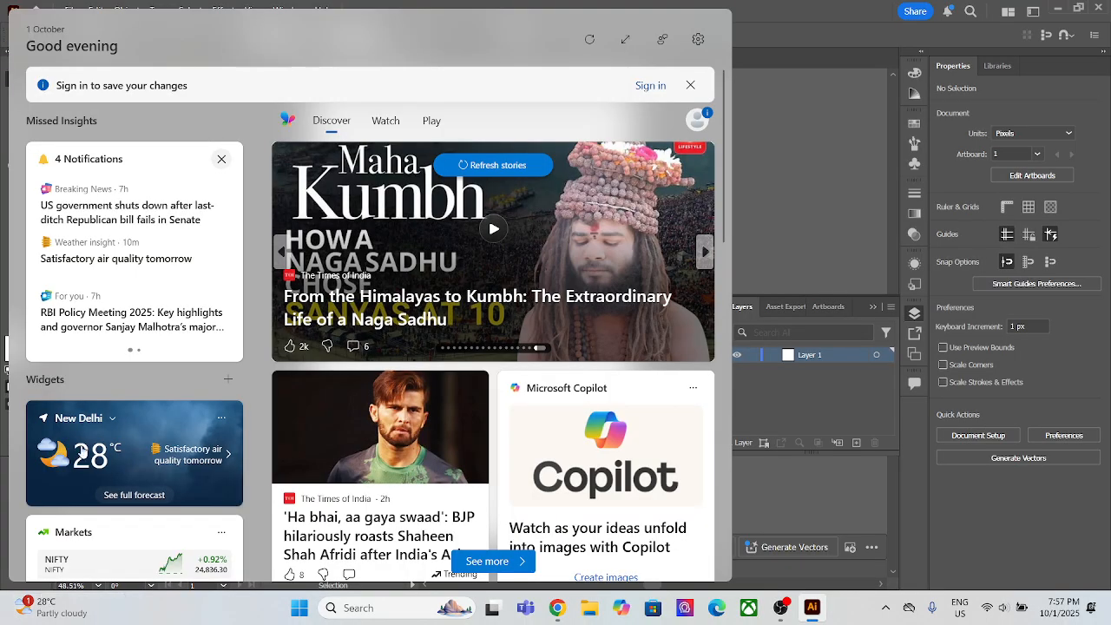
pyautogui.click(872, 110)
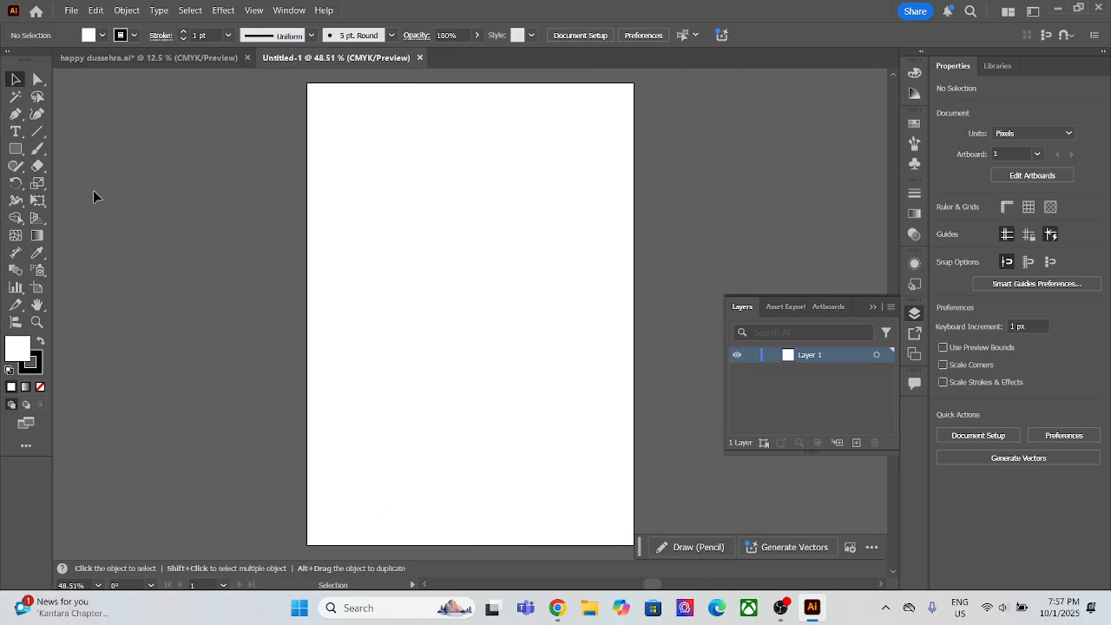
pyautogui.click(36, 10)
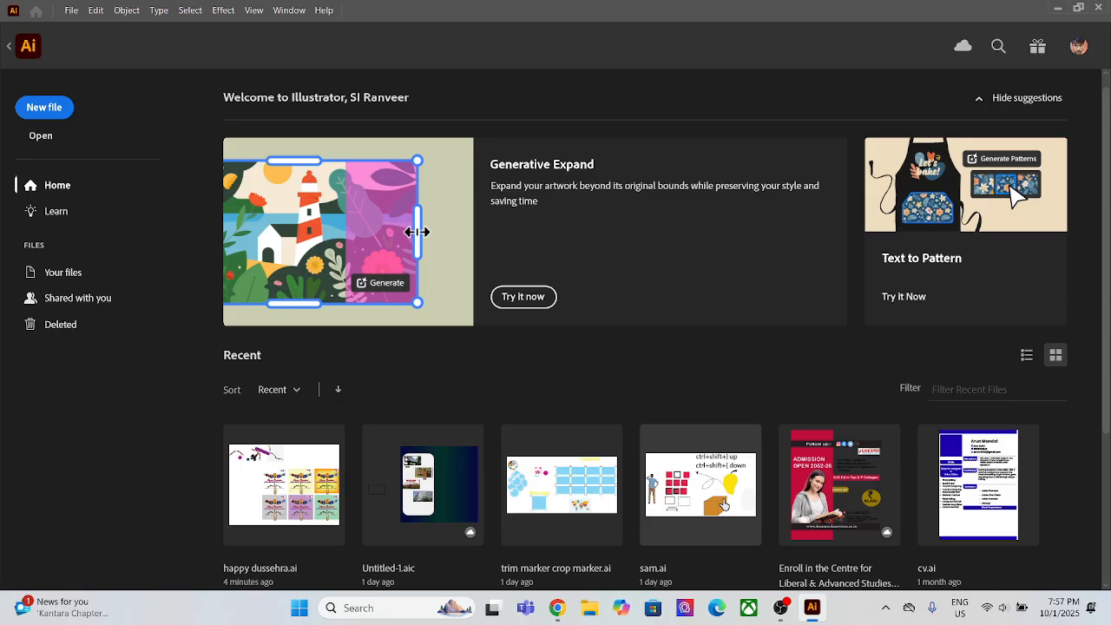
pyautogui.click(724, 505)
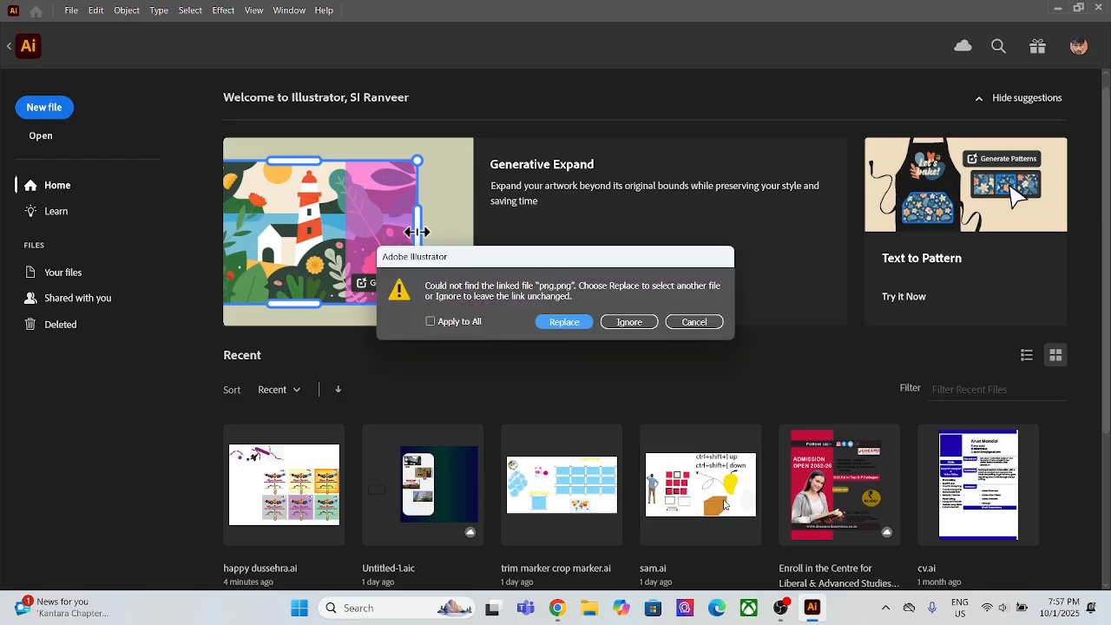
pyautogui.click(569, 322)
pyautogui.click(504, 320)
pyautogui.click(694, 322)
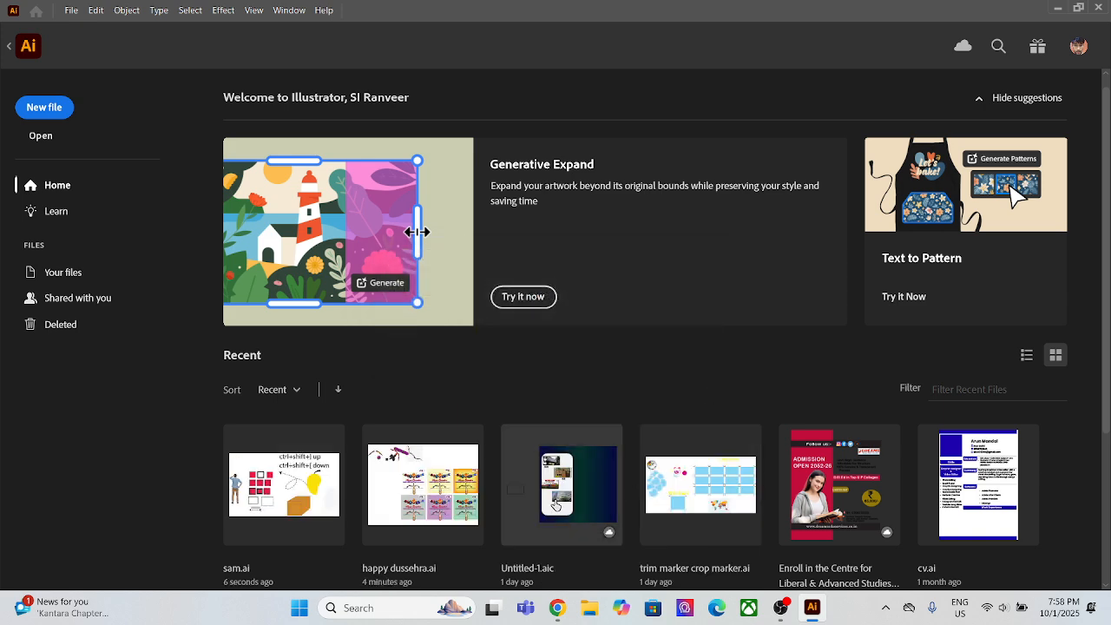
# Step: Open the recent file trim marker crop marker.ai and examine its trim mark and crop mark artwork
pyautogui.click(694, 499)
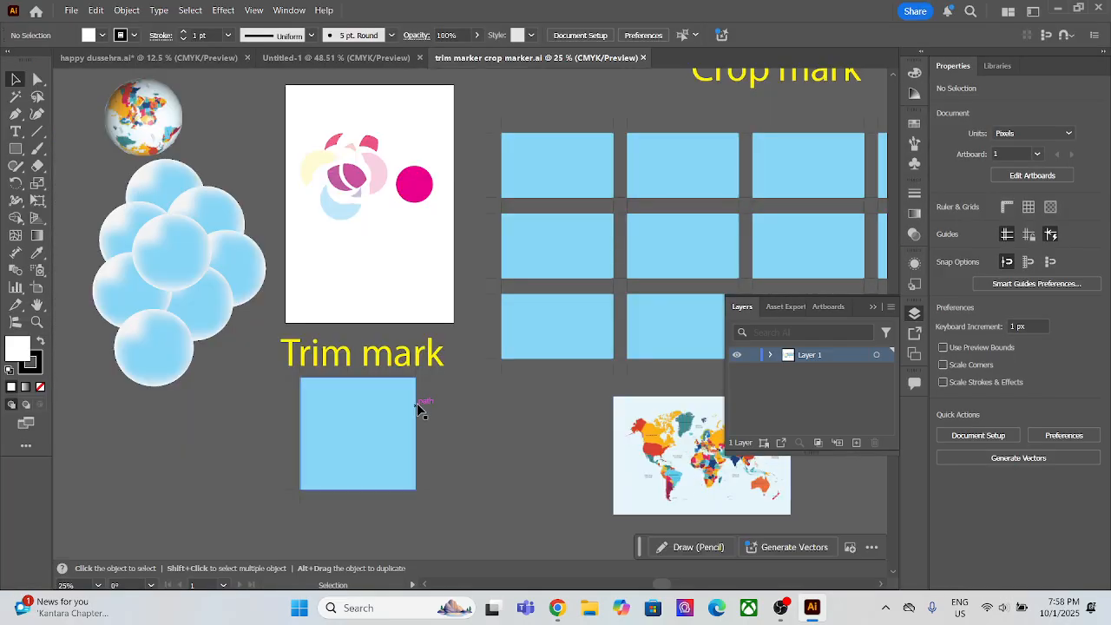
pyautogui.scroll(-1, 380, 441)
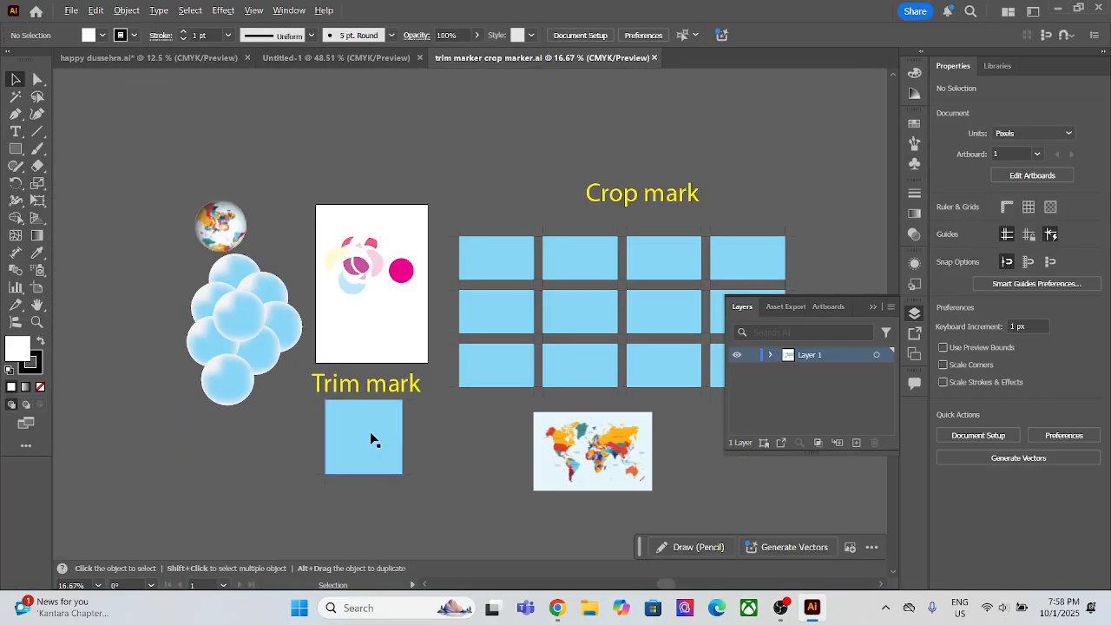
pyautogui.scroll(1, 406, 412)
pyautogui.scroll(-1, 406, 400)
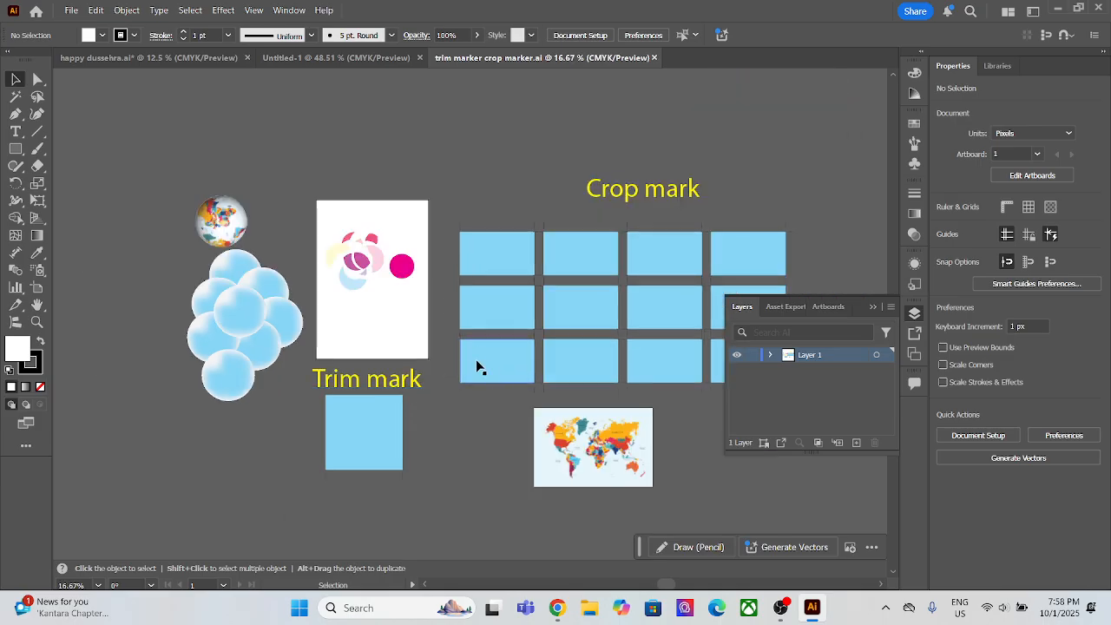
pyautogui.moveTo(478, 367); pyautogui.dragTo(385, 379)
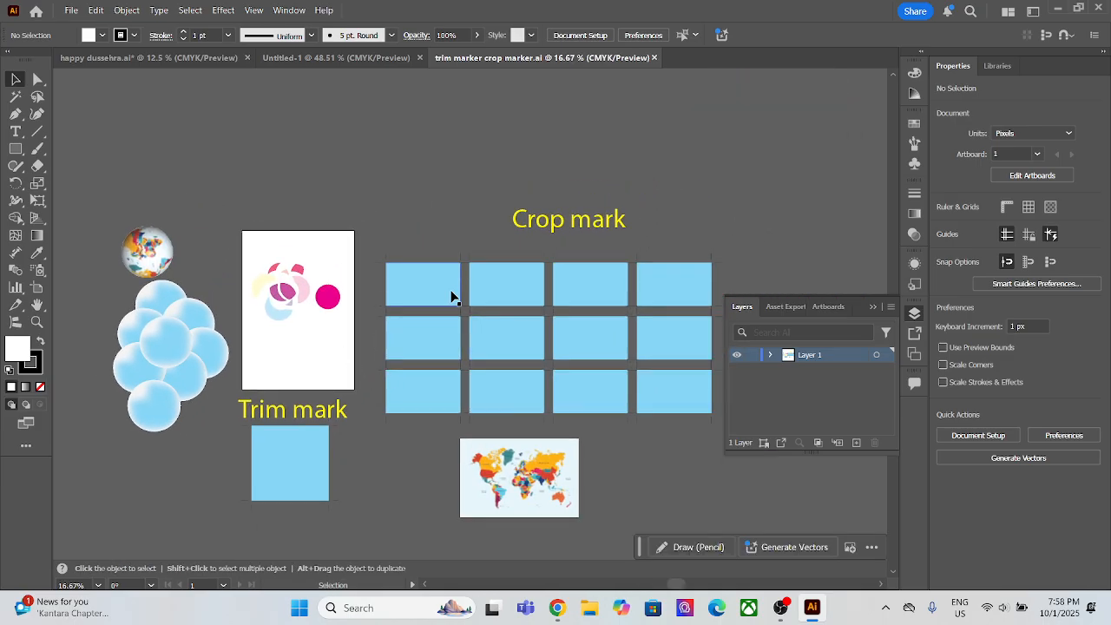
# Step: Return to the blank Untitled-1 document by way of the happy dussehra.ai document
pyautogui.click(128, 59)
pyautogui.click(379, 57)
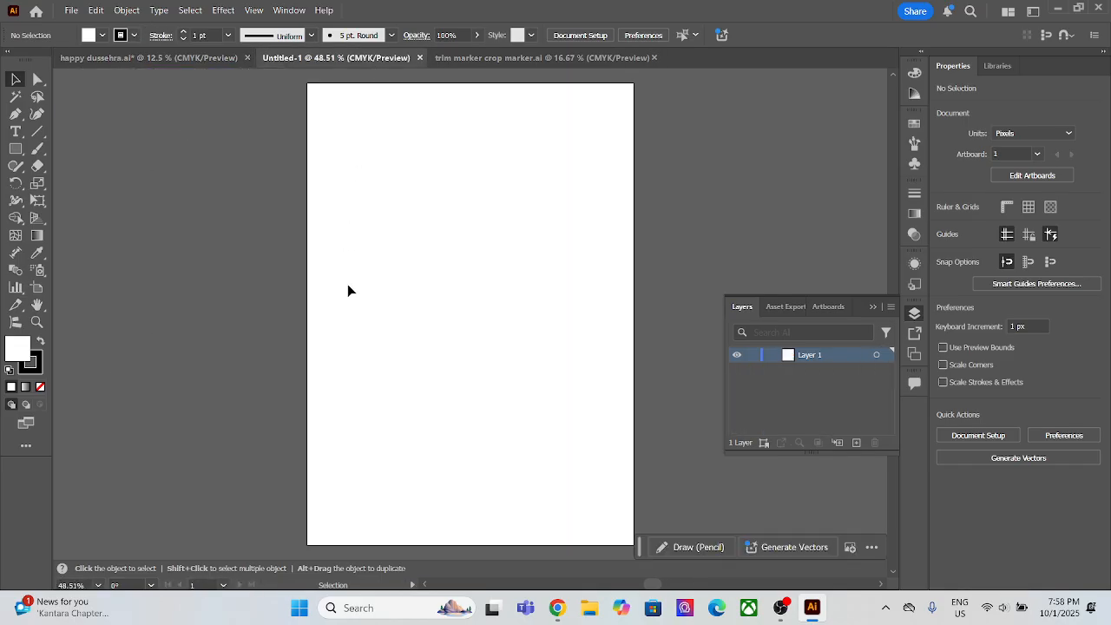
pyautogui.moveTo(533, 315); pyautogui.dragTo(420, 271)
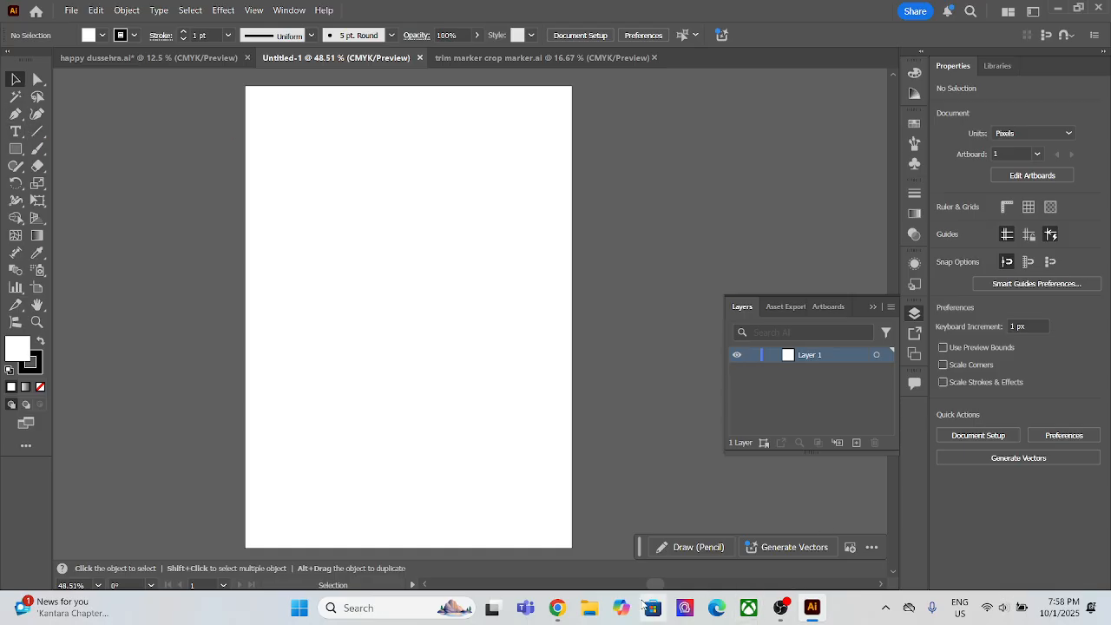
# Step: Switch to Chrome and run a Google image search for "cartoon" in a new tab
pyautogui.click(557, 607)
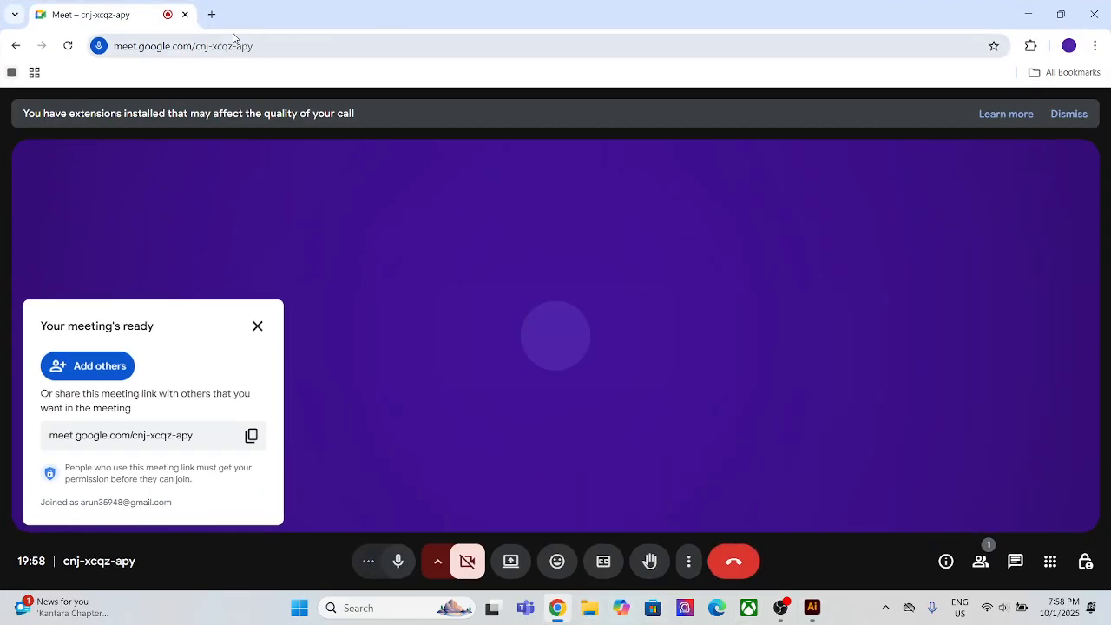
pyautogui.click(211, 14)
pyautogui.click(270, 45)
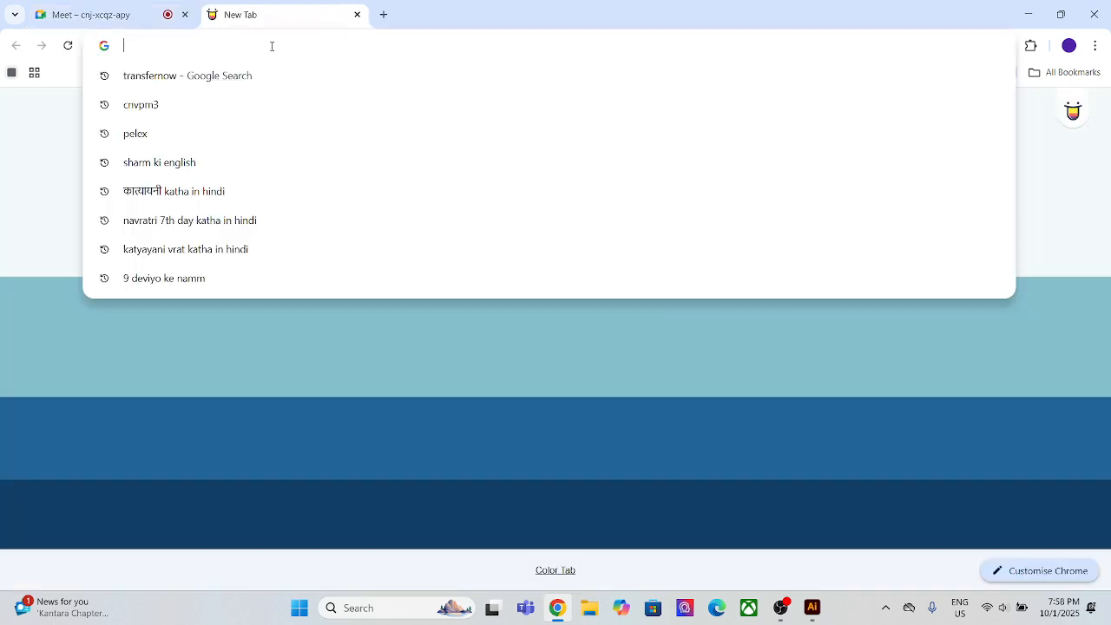
pyautogui.write('cartoon')
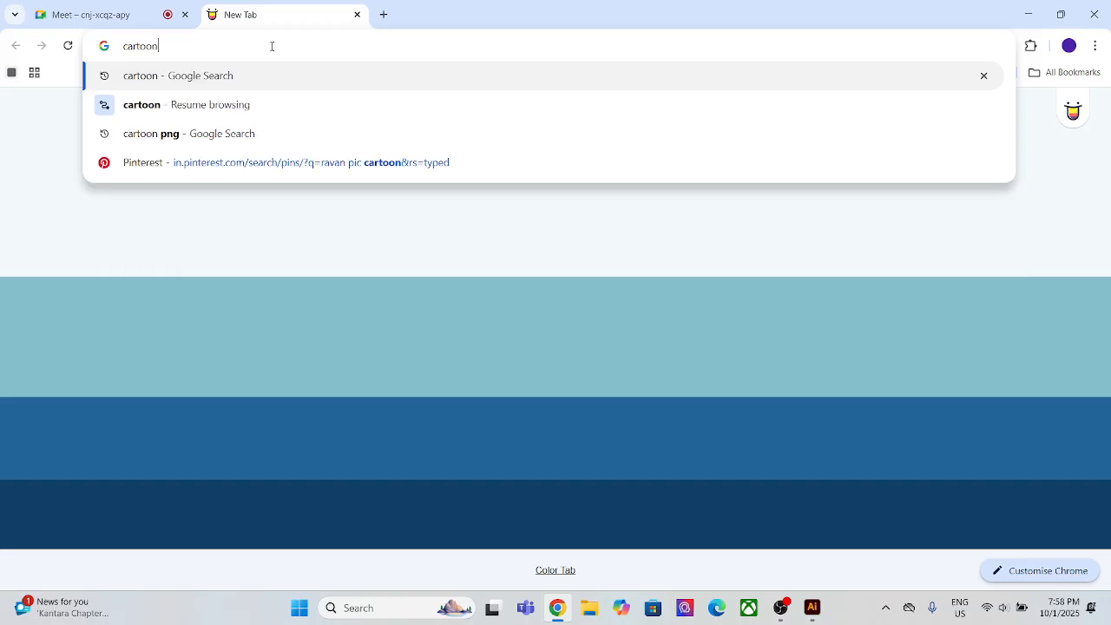
pyautogui.press('Return')
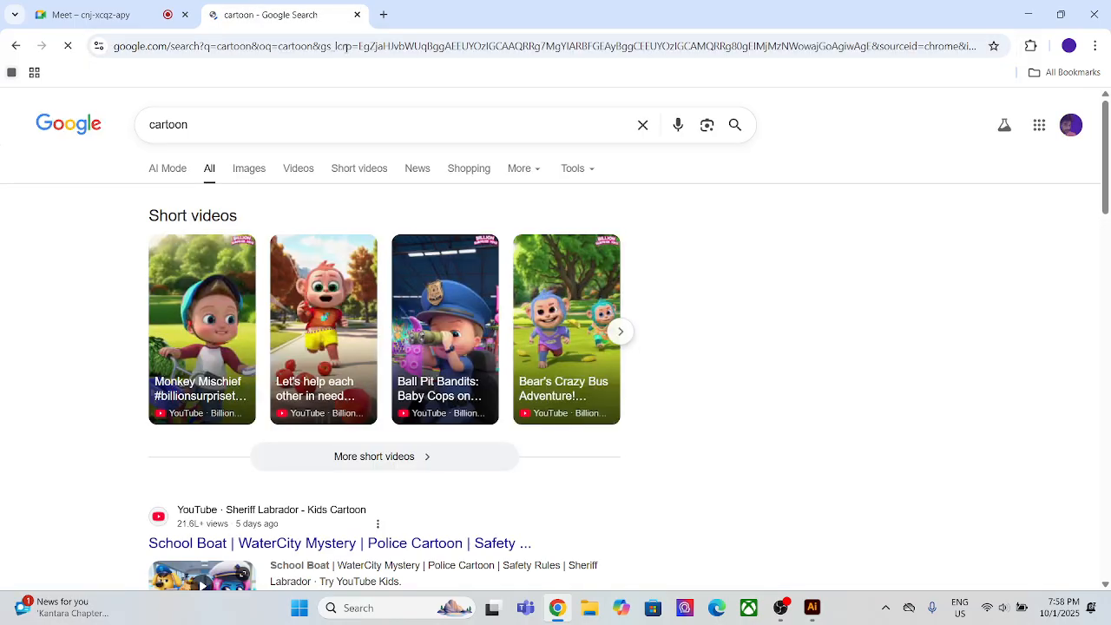
pyautogui.click(250, 171)
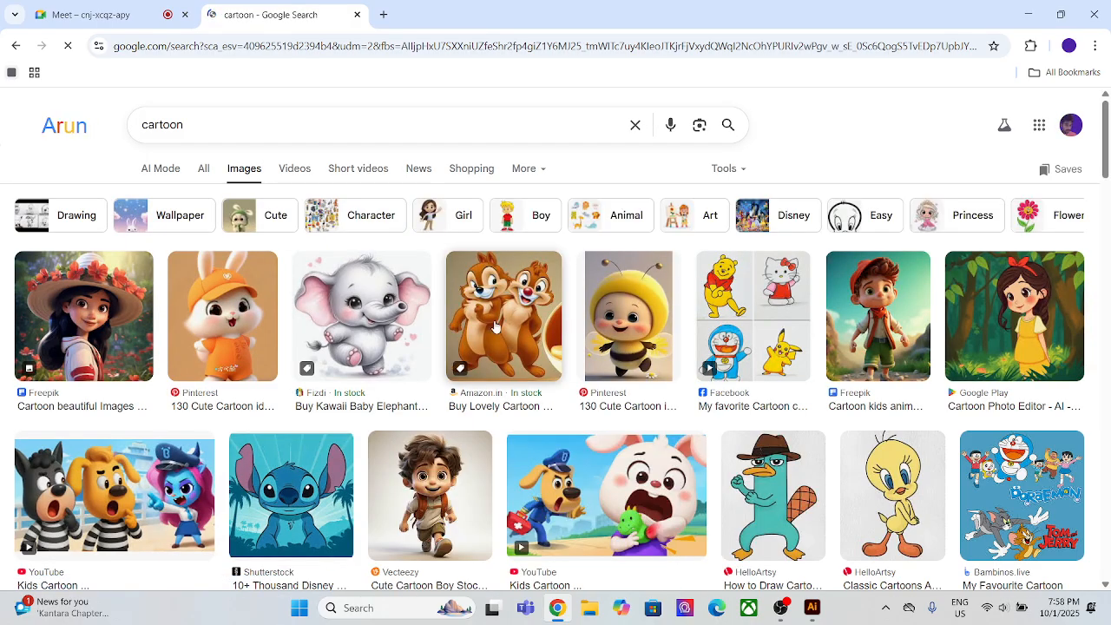
# Step: Browse the image results and copy the How to Draw for Kids cartoon boy face image
pyautogui.scroll(-8, 512, 347)
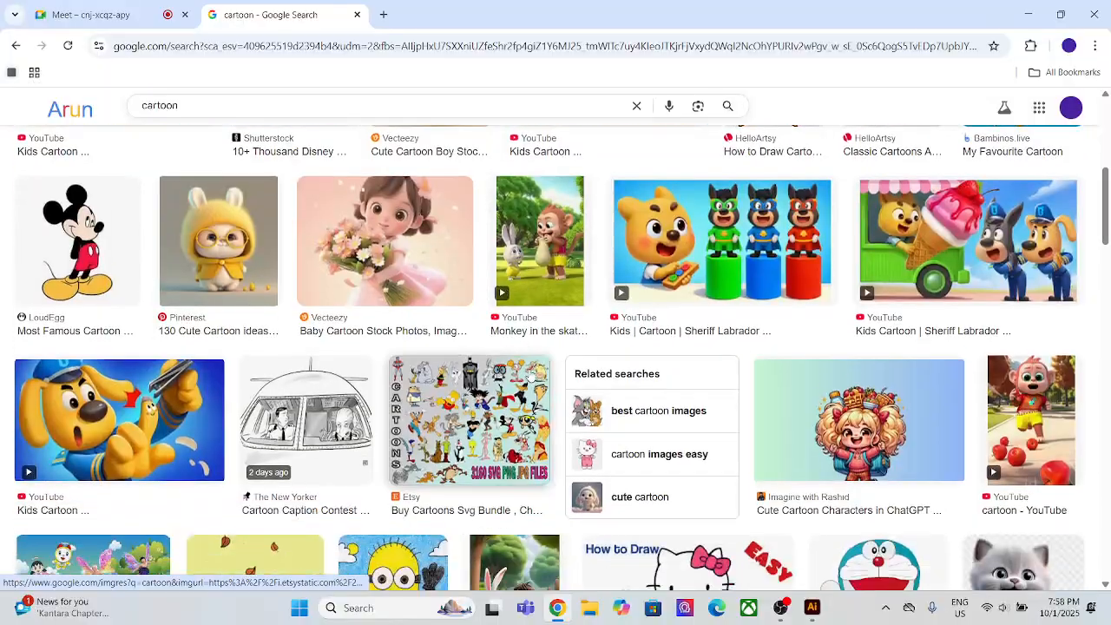
pyautogui.scroll(-6, 530, 378)
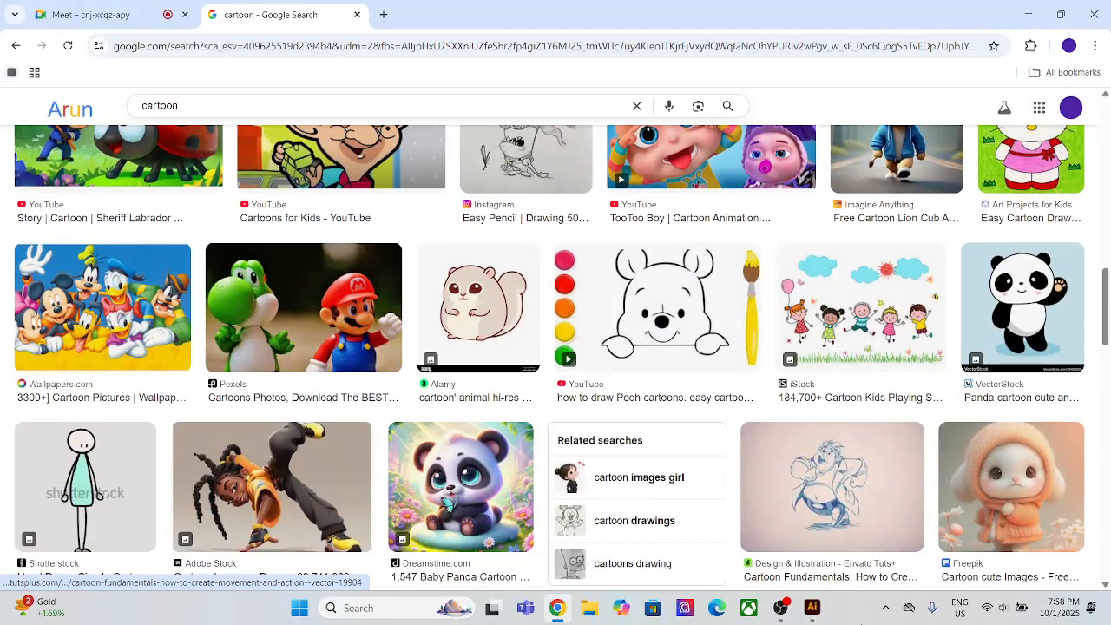
pyautogui.click(780, 608)
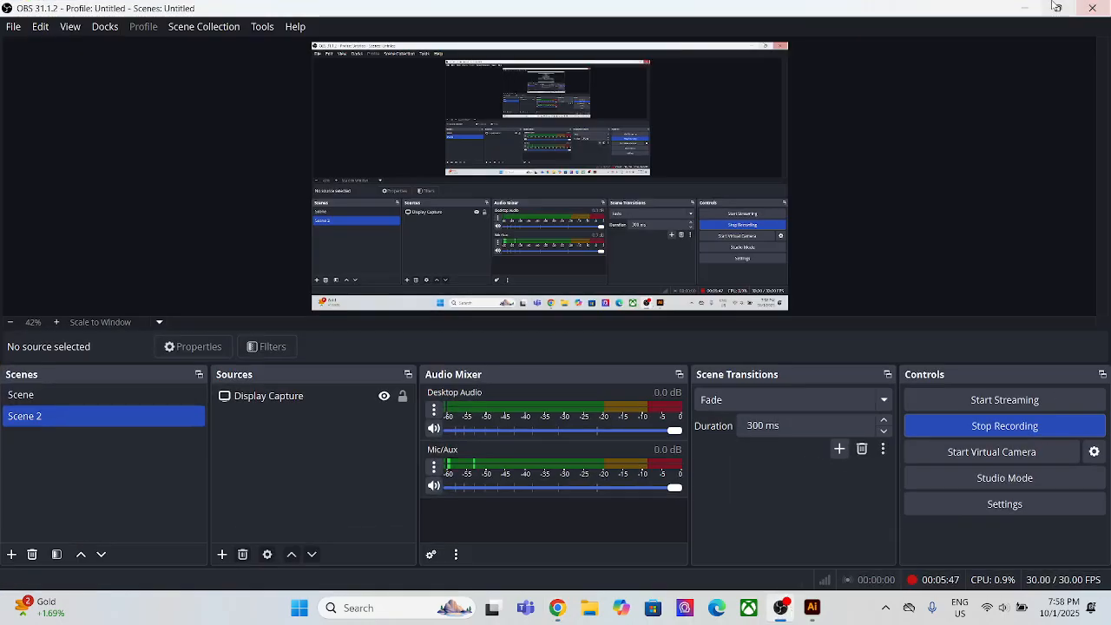
pyautogui.click(1025, 10)
pyautogui.scroll(-3, 327, 475)
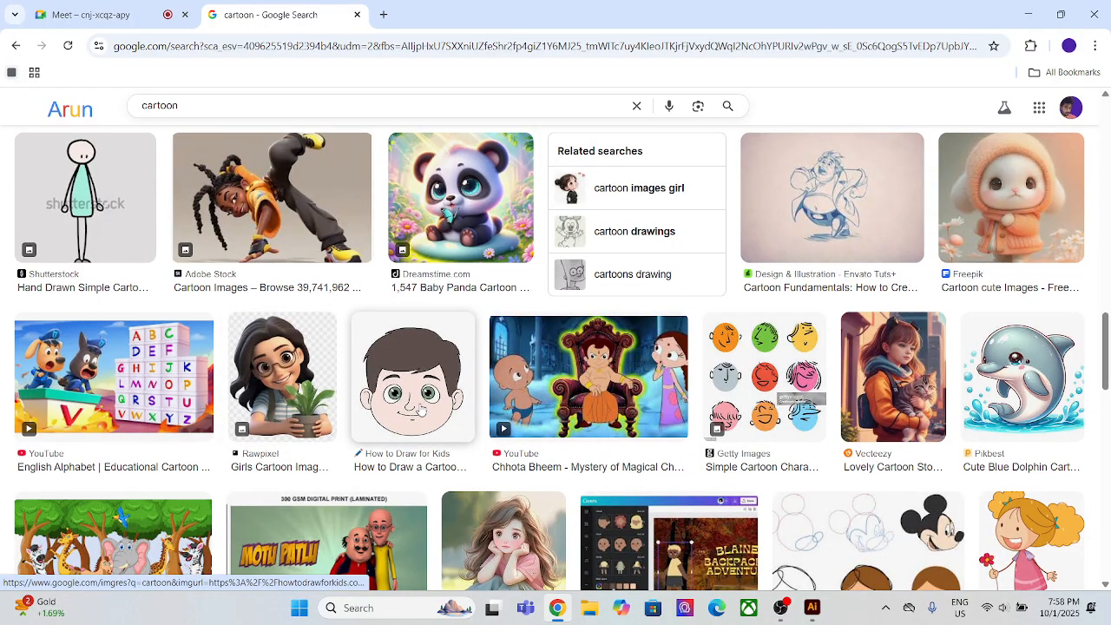
pyautogui.click(417, 409)
pyautogui.rightClick(807, 329)
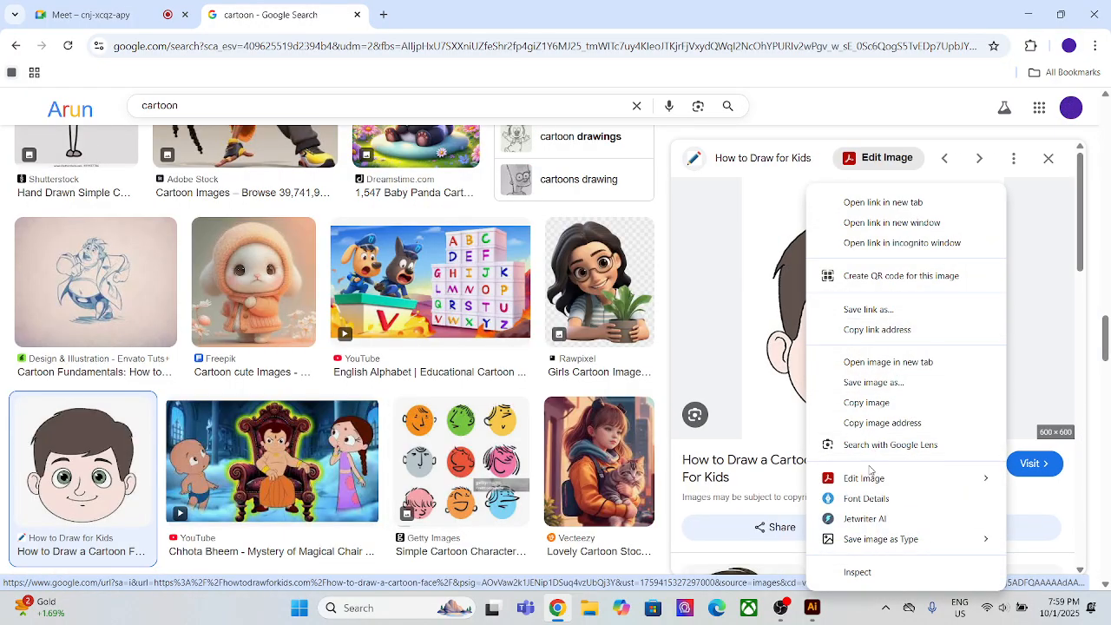
pyautogui.click(867, 404)
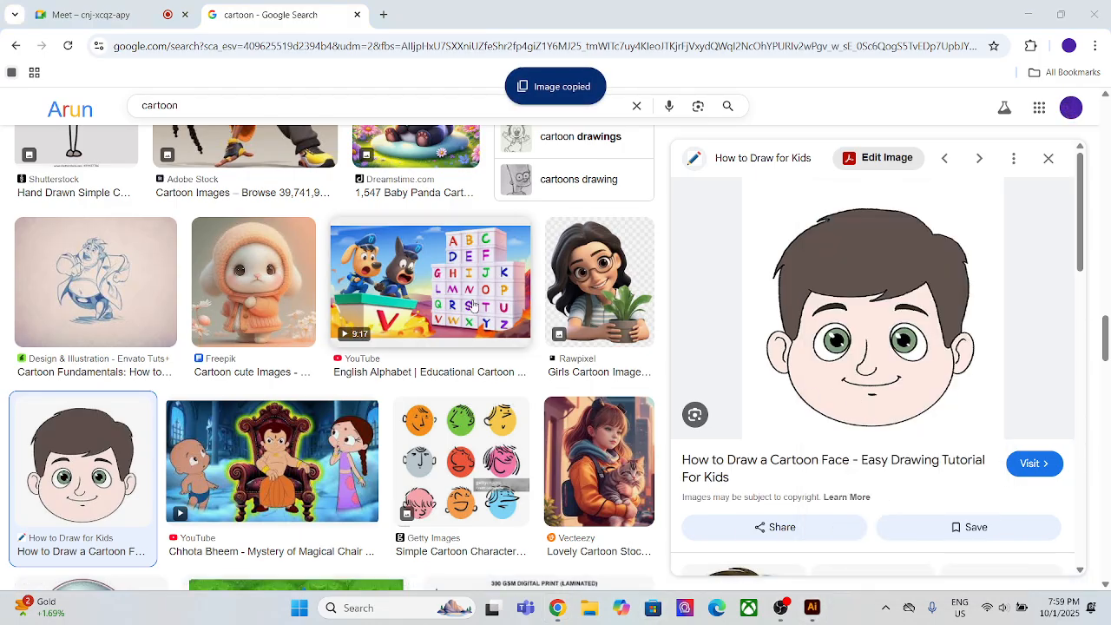
# Step: Switch back to Illustrator, paste the cartoon face into Untitled-1, centre it roughly on the artboard, and deselect it
pyautogui.click(811, 608)
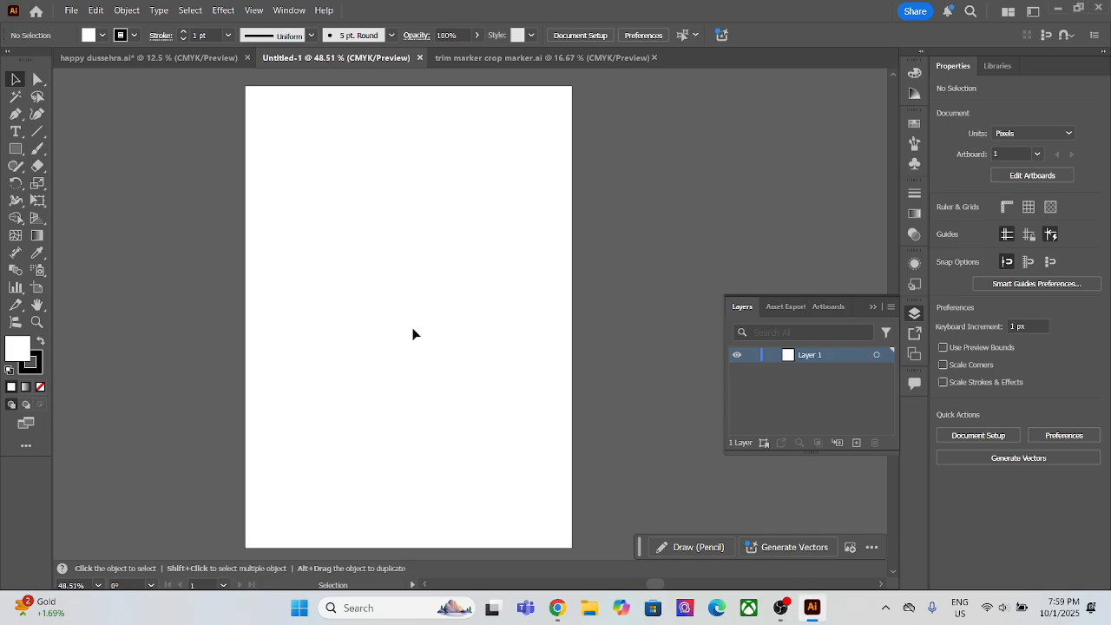
pyautogui.hotkey('ctrl', 'v')
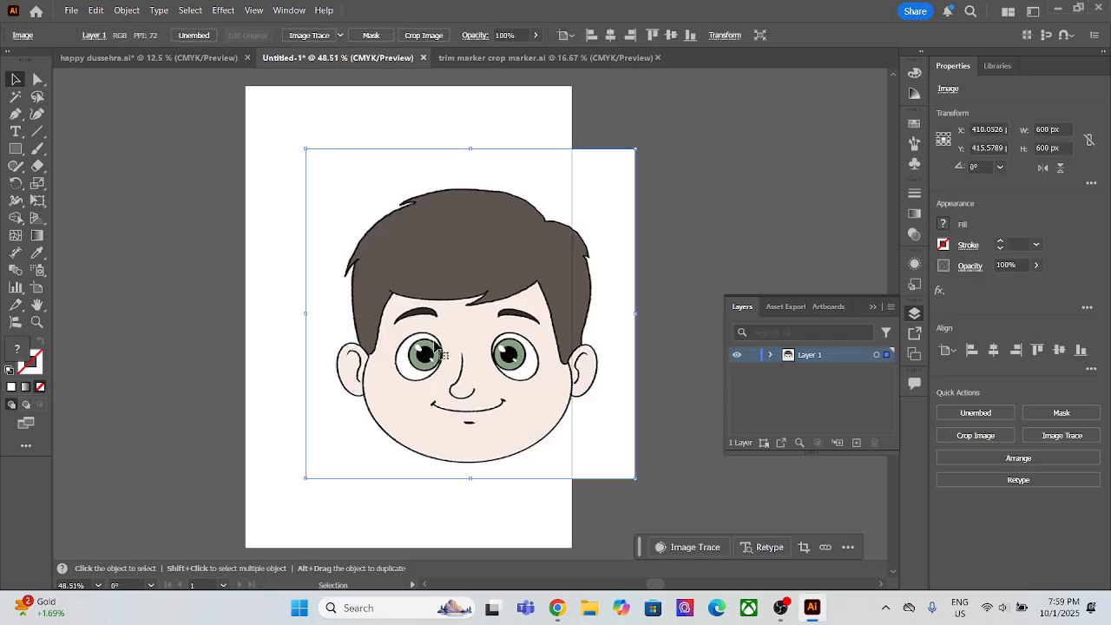
pyautogui.moveTo(522, 344); pyautogui.dragTo(465, 342)
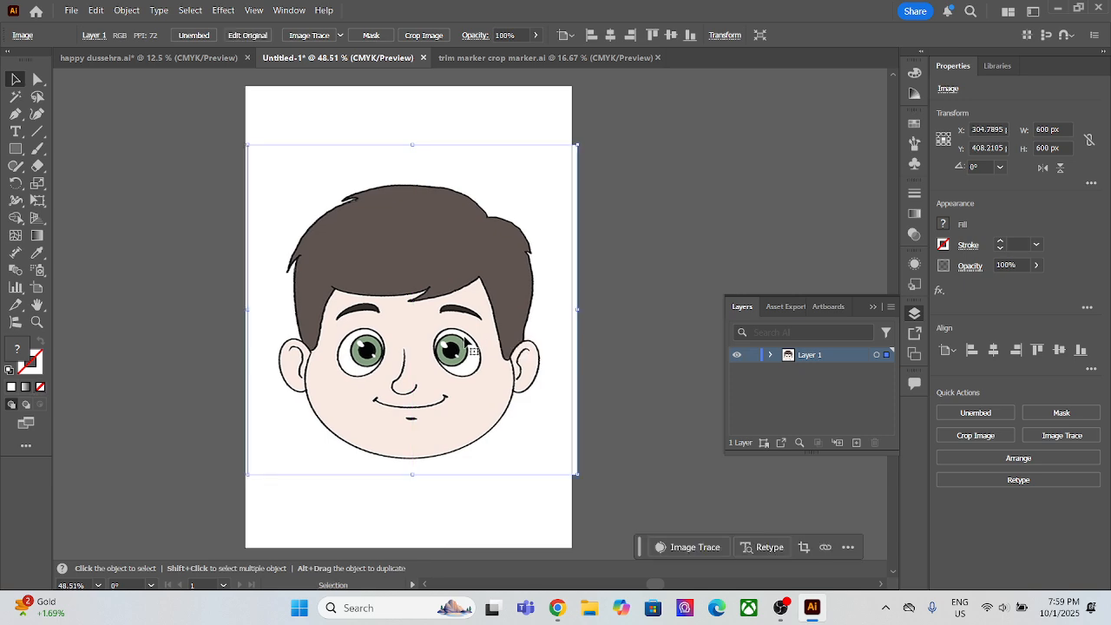
pyautogui.click(615, 223)
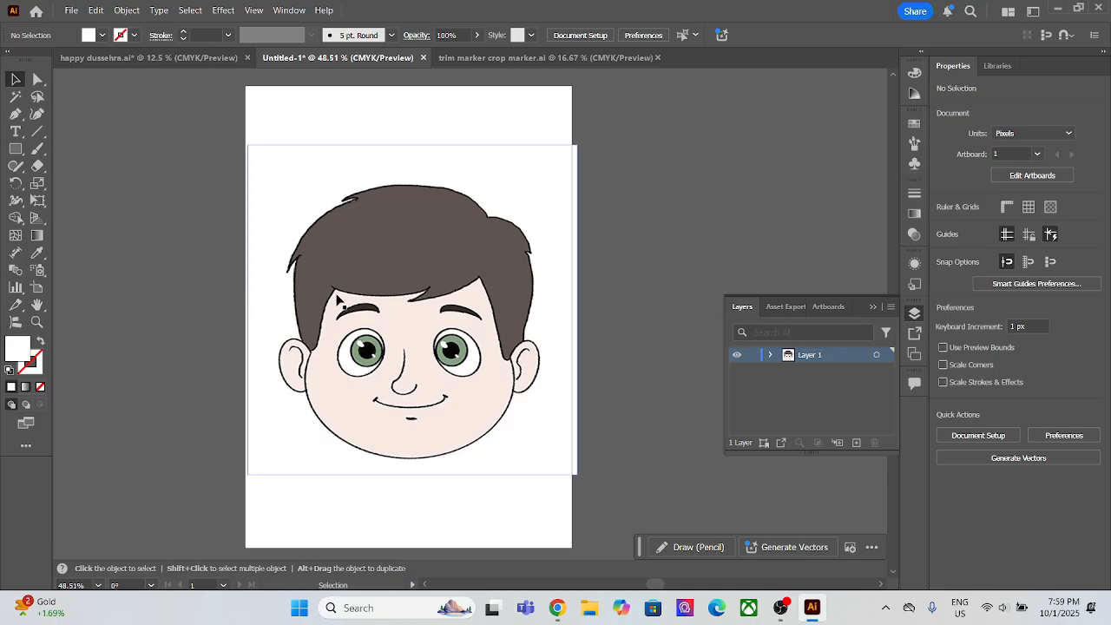
# Step: Start a Pen tool path along the hair tip beside the left ear and swap its fill and stroke to a white outline
pyautogui.click(16, 113)
pyautogui.click(65, 114)
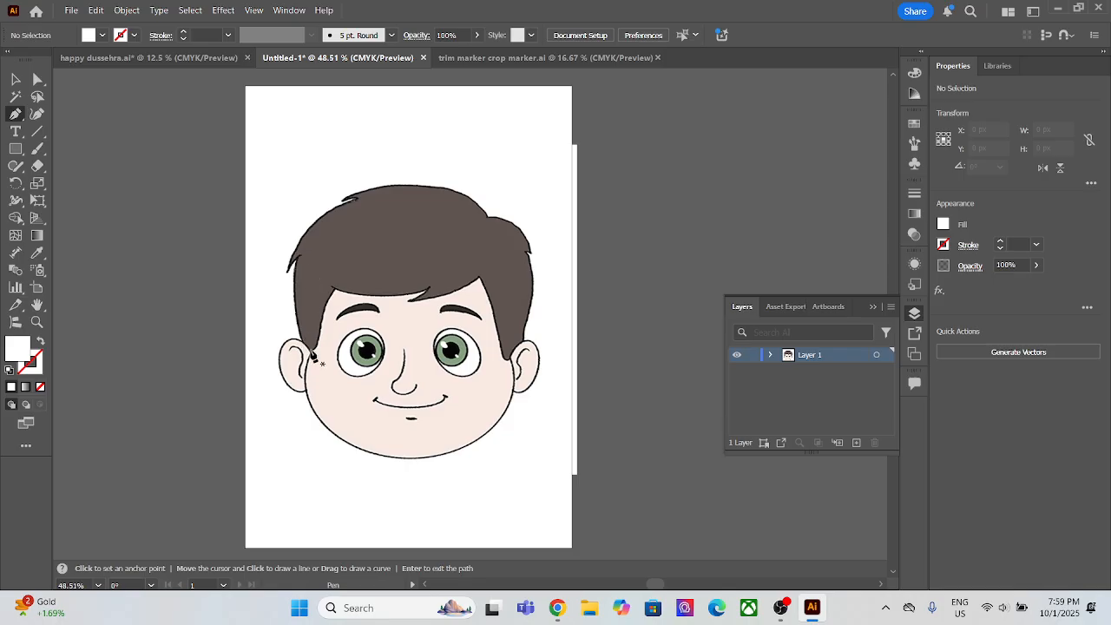
pyautogui.click(312, 354)
pyautogui.scroll(4, 328, 347)
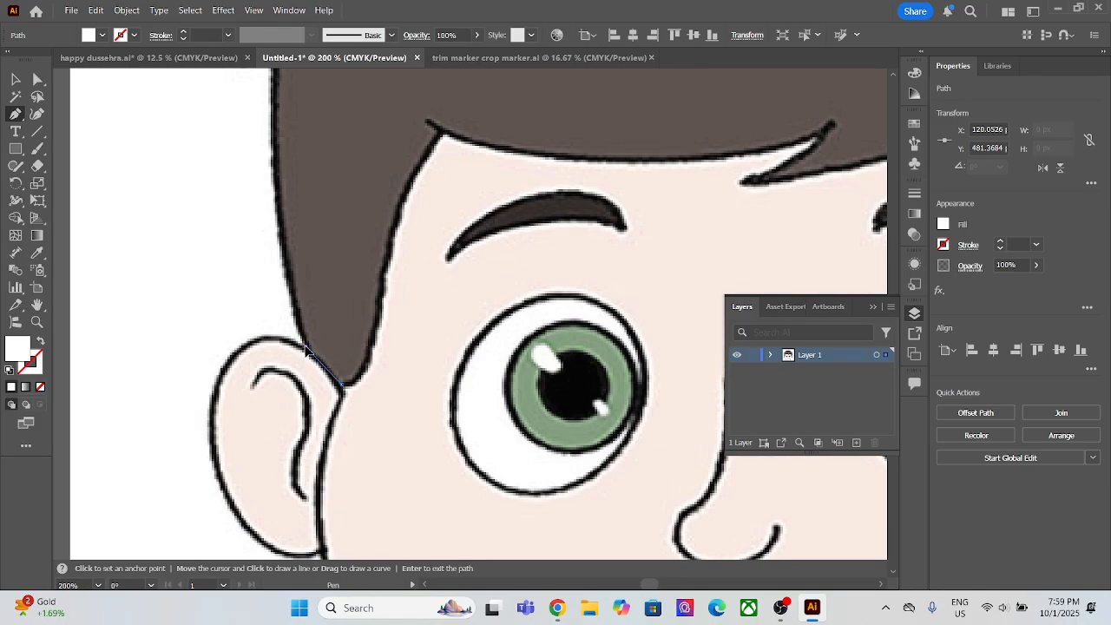
pyautogui.click(302, 347)
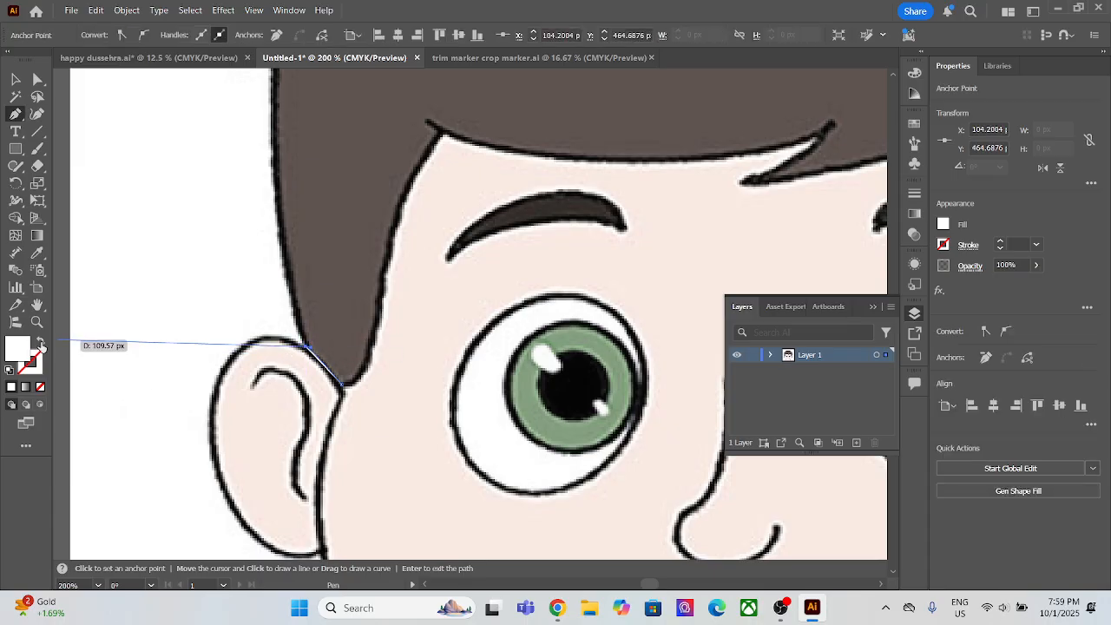
pyautogui.click(39, 342)
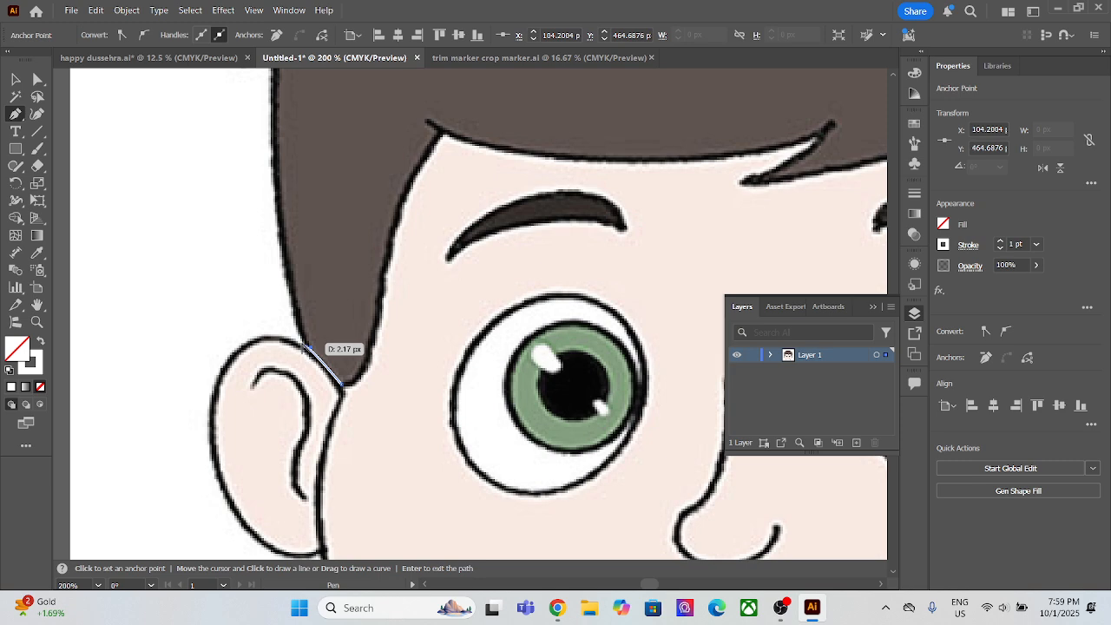
# Step: Trace the left side of the hair upward with a curved segment and continue to the tip of the side tuft
pyautogui.scroll(-2, 307, 346)
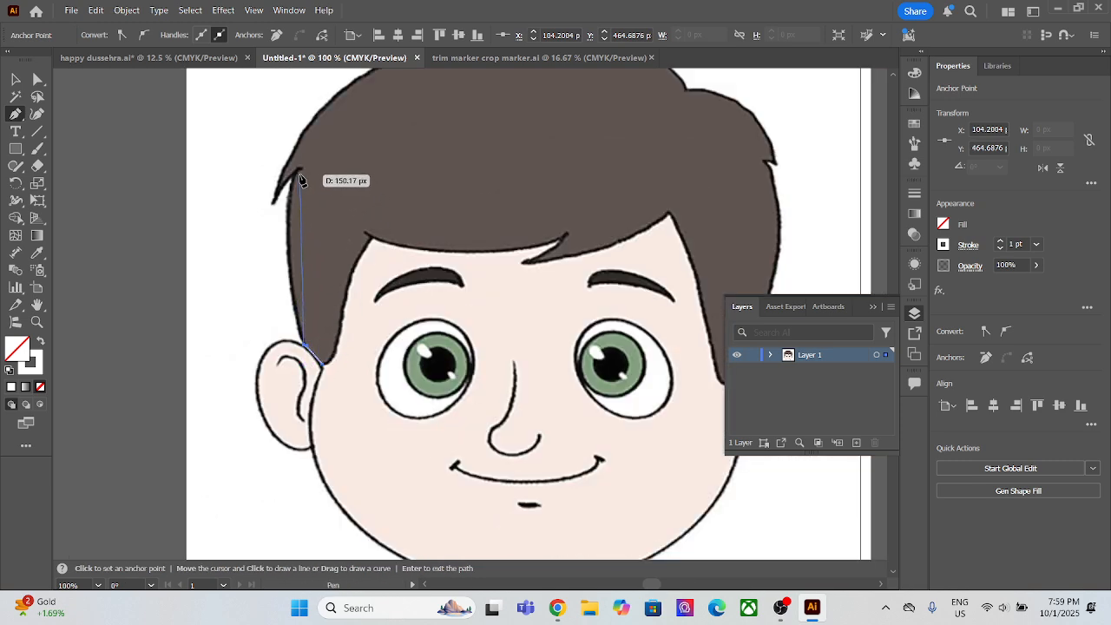
pyautogui.moveTo(292, 175); pyautogui.dragTo(314, 126)
pyautogui.click(295, 174)
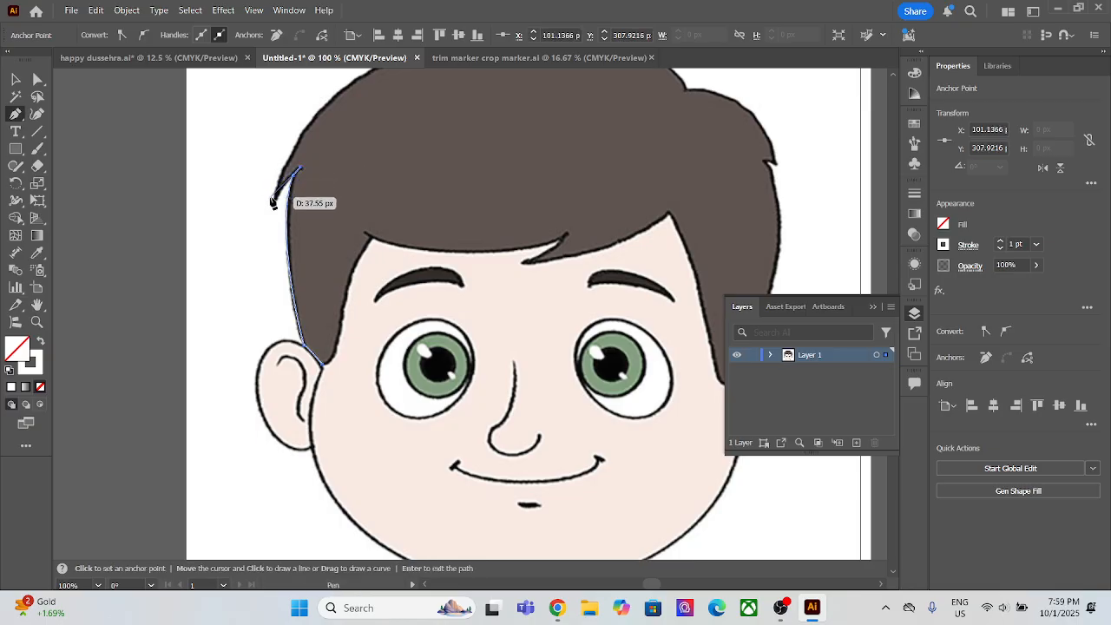
pyautogui.click(272, 204)
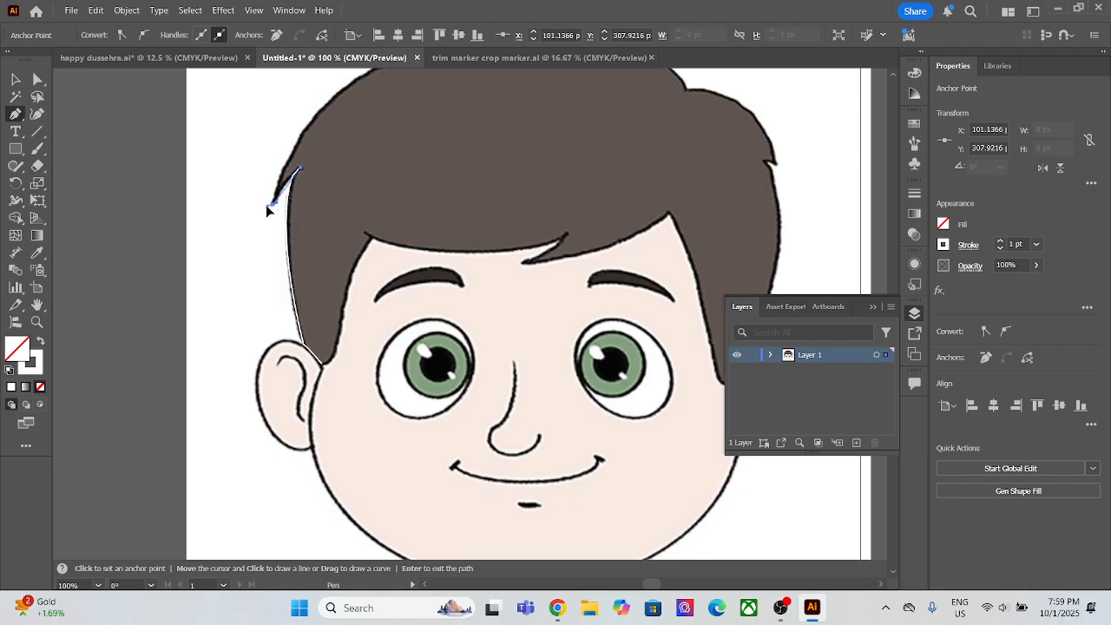
pyautogui.moveTo(266, 220); pyautogui.dragTo(265, 220)
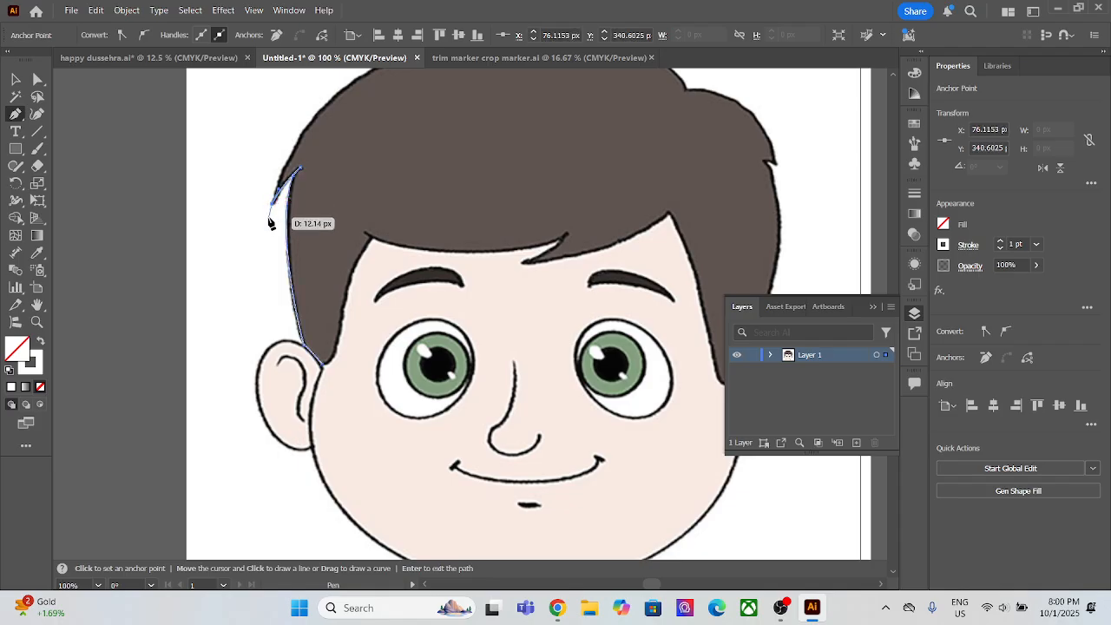
# Step: Continue the hair path with a curve from the side tuft to the upper tuft and trace out to that tuft's tip
pyautogui.press('space')
pyautogui.moveTo(378, 107); pyautogui.dragTo(336, 320)
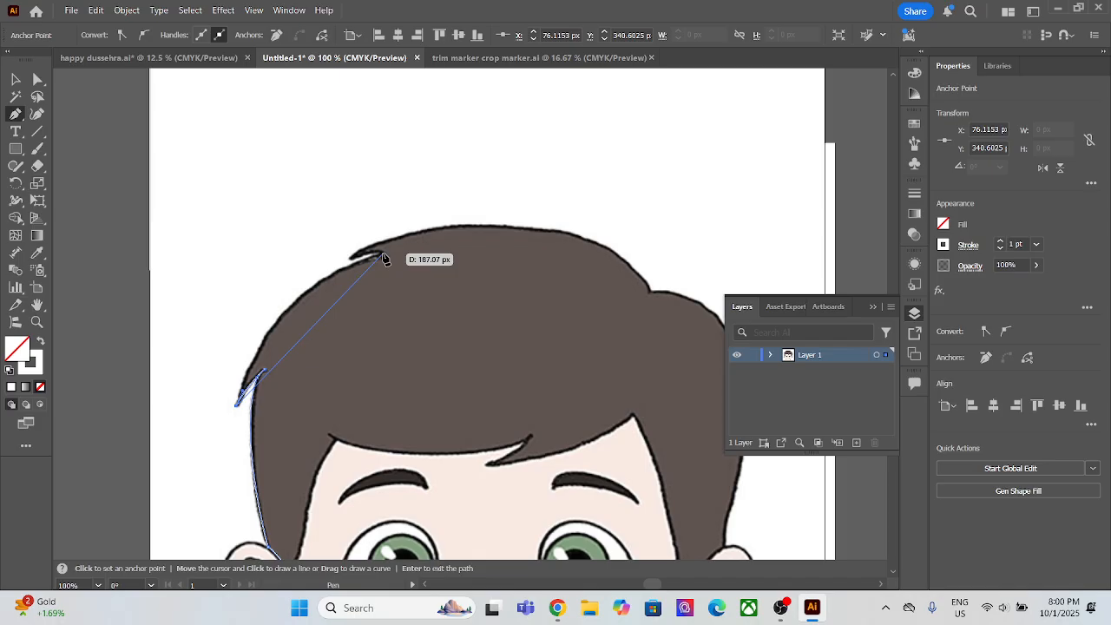
pyautogui.moveTo(383, 254); pyautogui.dragTo(509, 225)
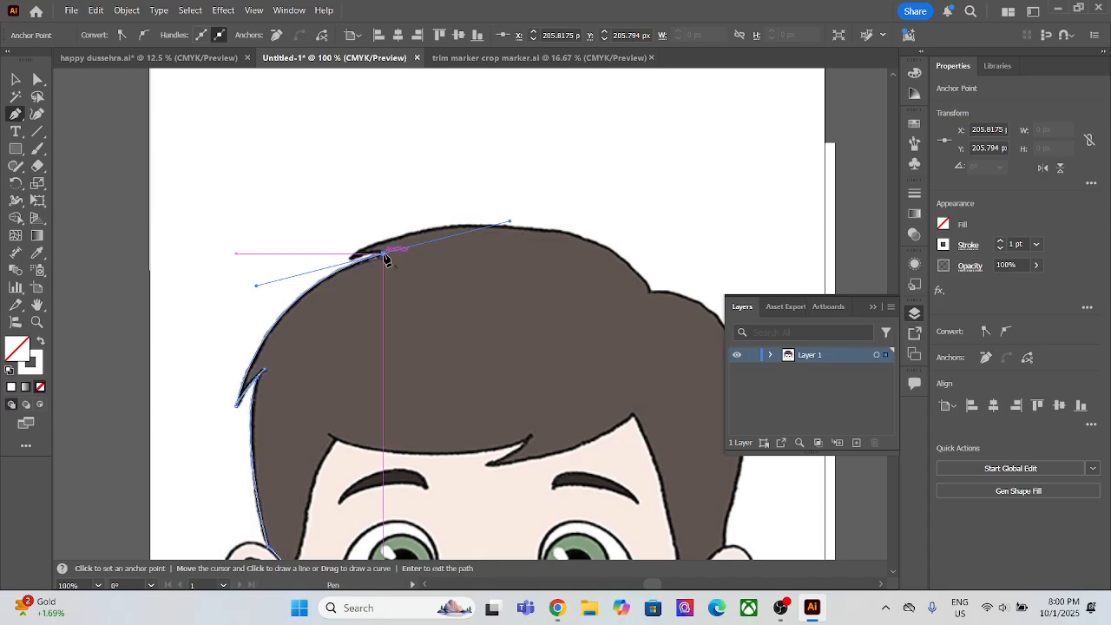
pyautogui.moveTo(384, 254); pyautogui.dragTo(331, 271)
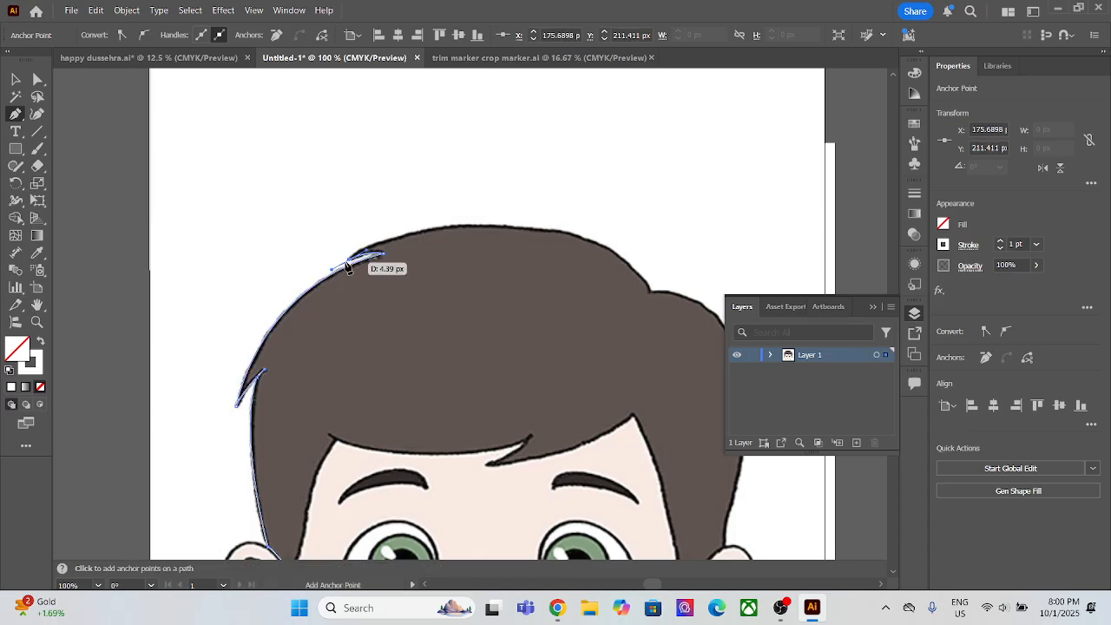
pyautogui.click(348, 261)
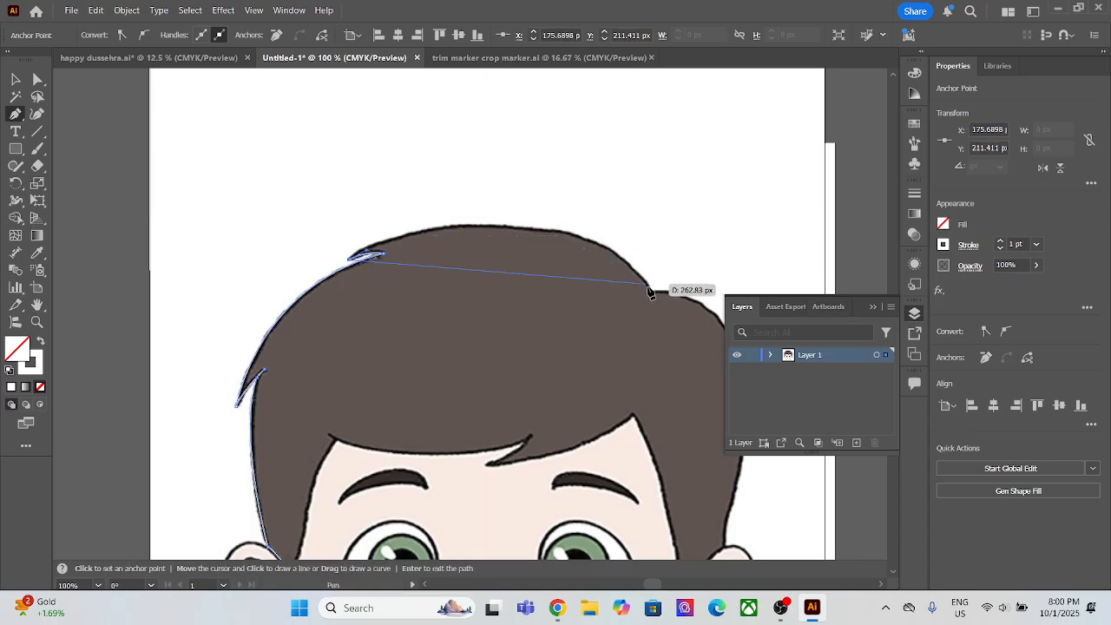
# Step: Continue the hair path with curved segments over the crown to the notch above the right-hand lobe of hair
pyautogui.moveTo(649, 293); pyautogui.dragTo(707, 360)
pyautogui.hotkey('ctrl', 'z')
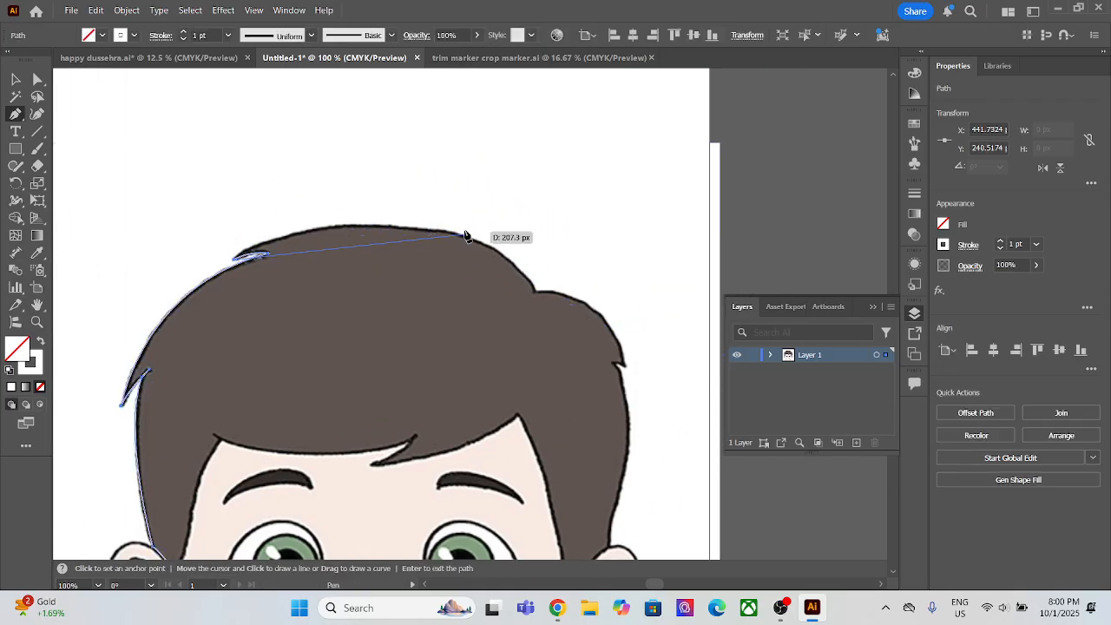
pyautogui.moveTo(454, 235); pyautogui.dragTo(639, 263)
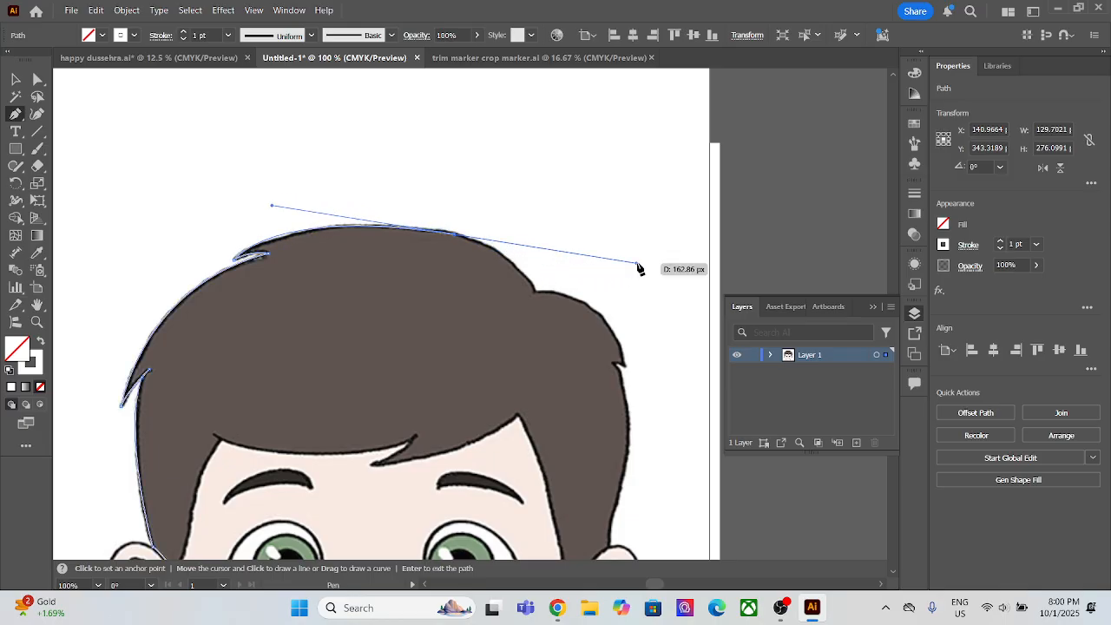
pyautogui.click(456, 236)
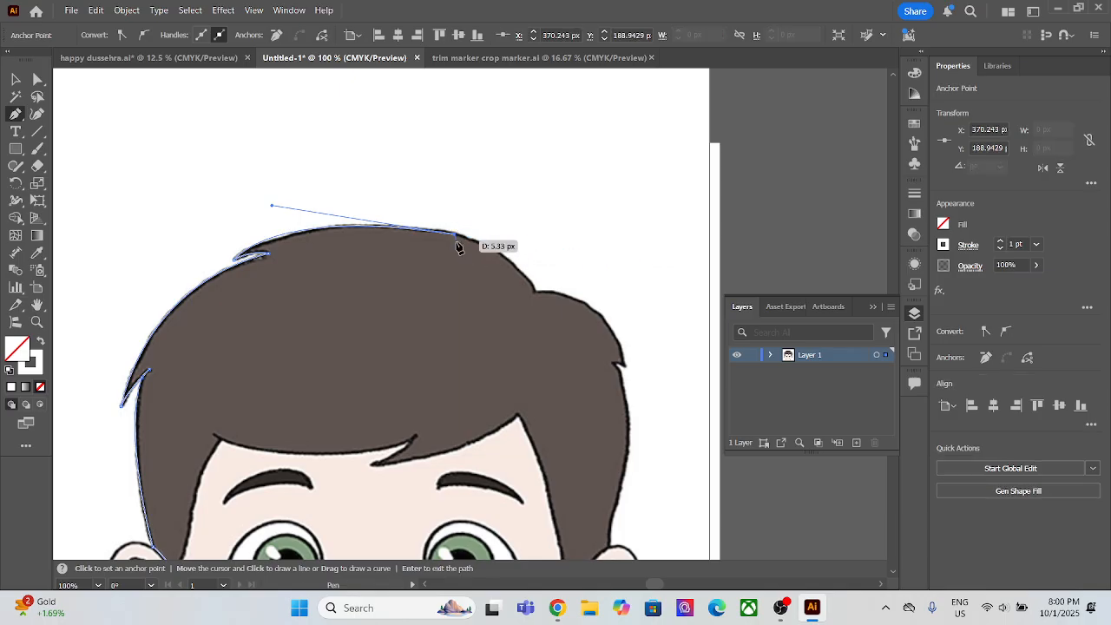
pyautogui.moveTo(534, 278); pyautogui.dragTo(542, 330)
pyautogui.click(535, 293)
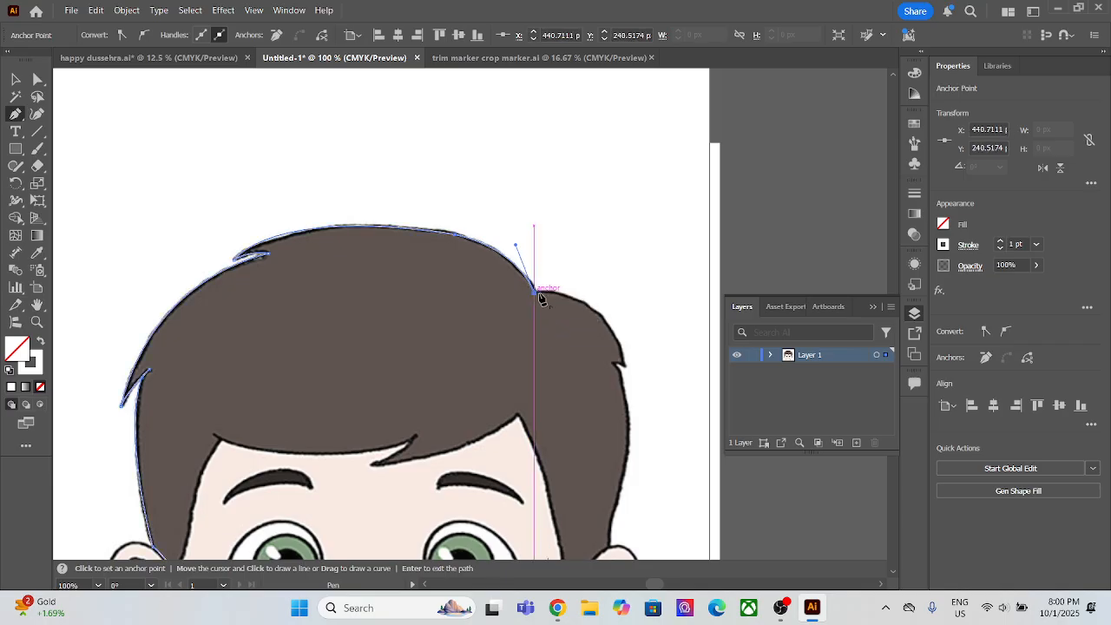
# Step: Trace around the right lobe and its small tuft, then down the outer side to the top of the right ear
pyautogui.moveTo(624, 365); pyautogui.dragTo(640, 451)
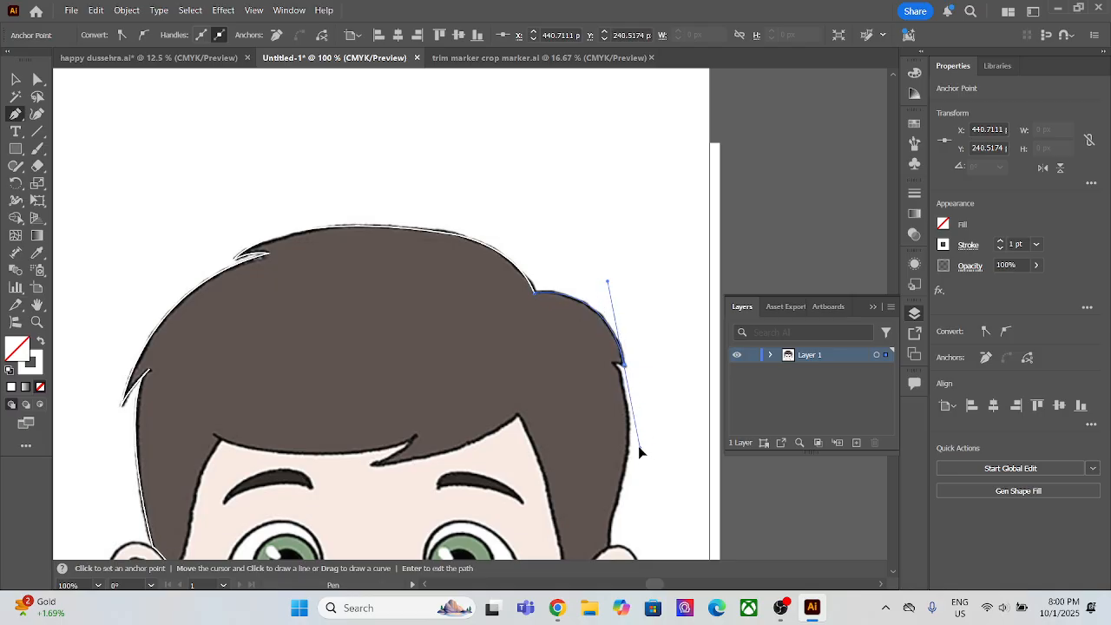
pyautogui.click(620, 363)
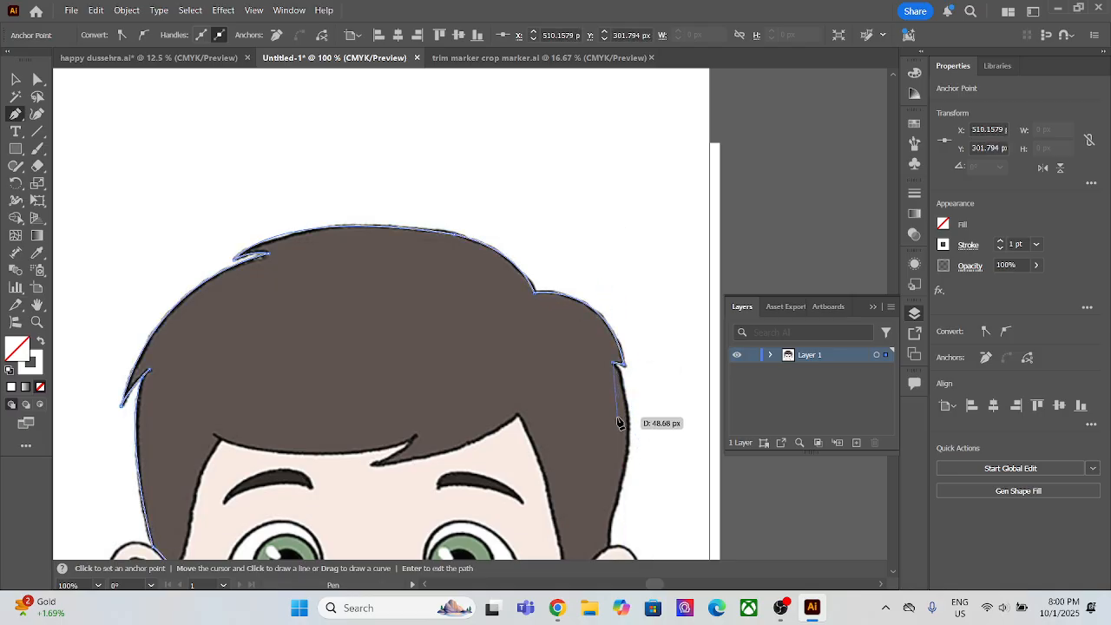
pyautogui.scroll(-4, 616, 368)
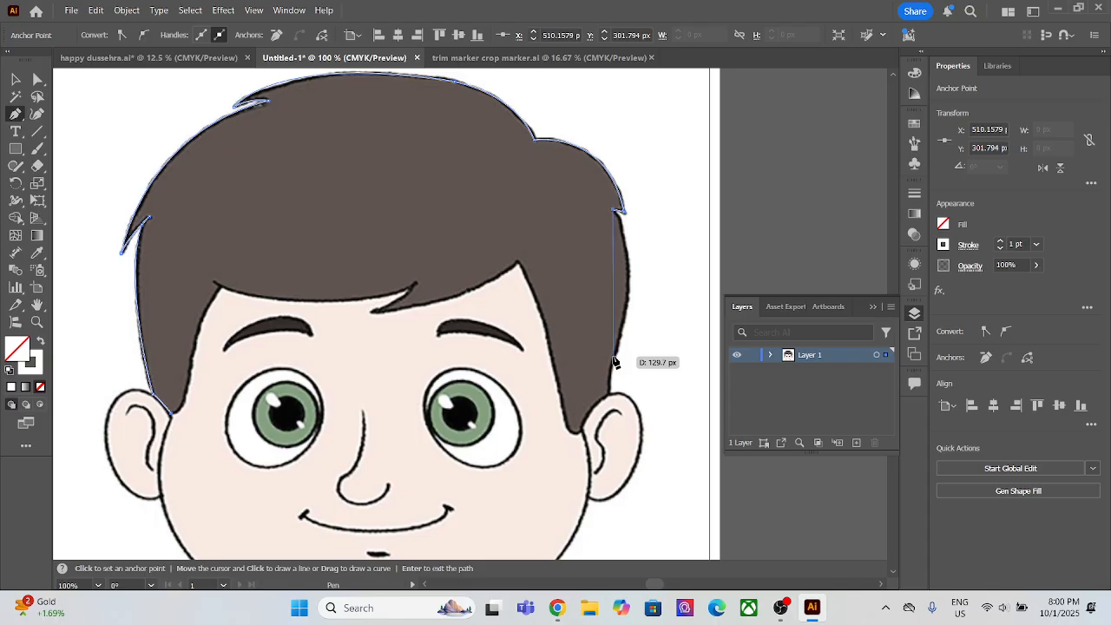
pyautogui.moveTo(615, 350); pyautogui.dragTo(587, 432)
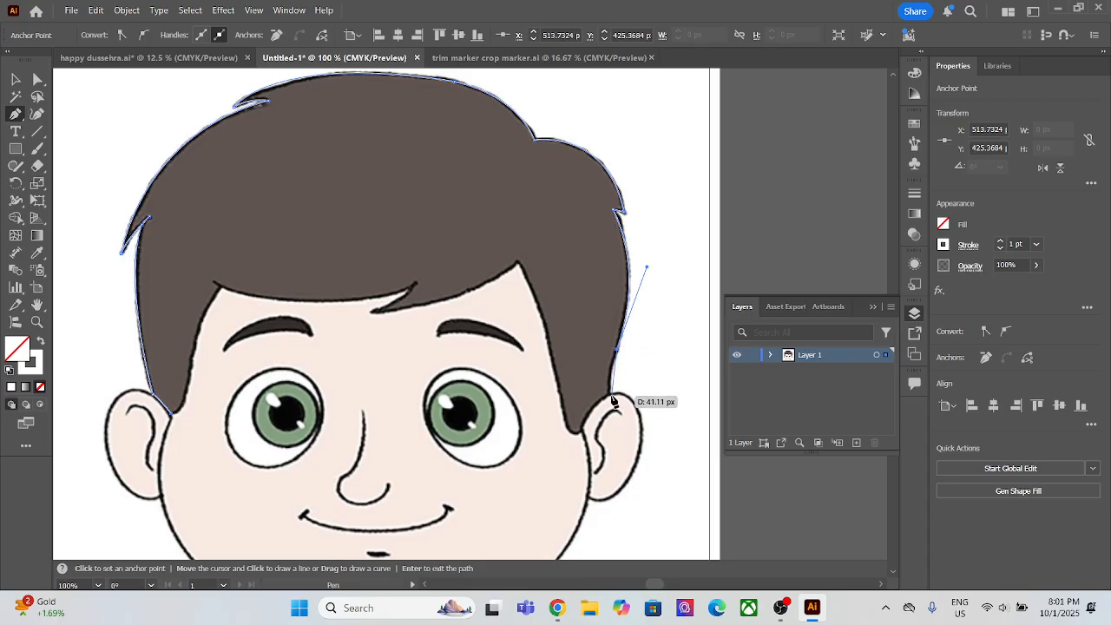
pyautogui.press('Return')
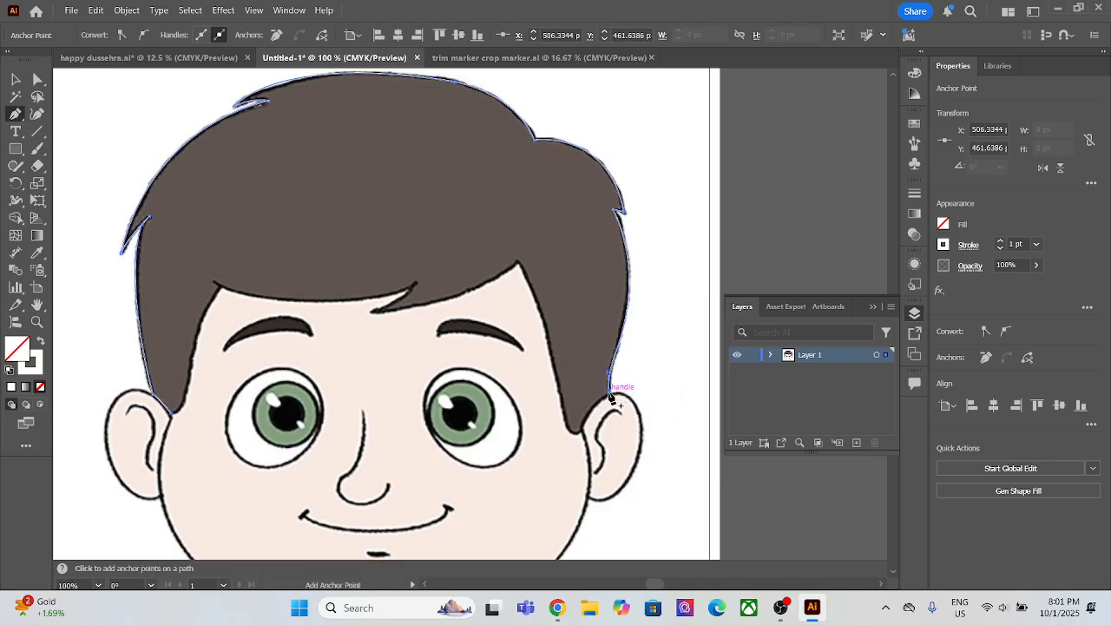
pyautogui.scroll(4, 609, 395)
pyautogui.click(609, 399)
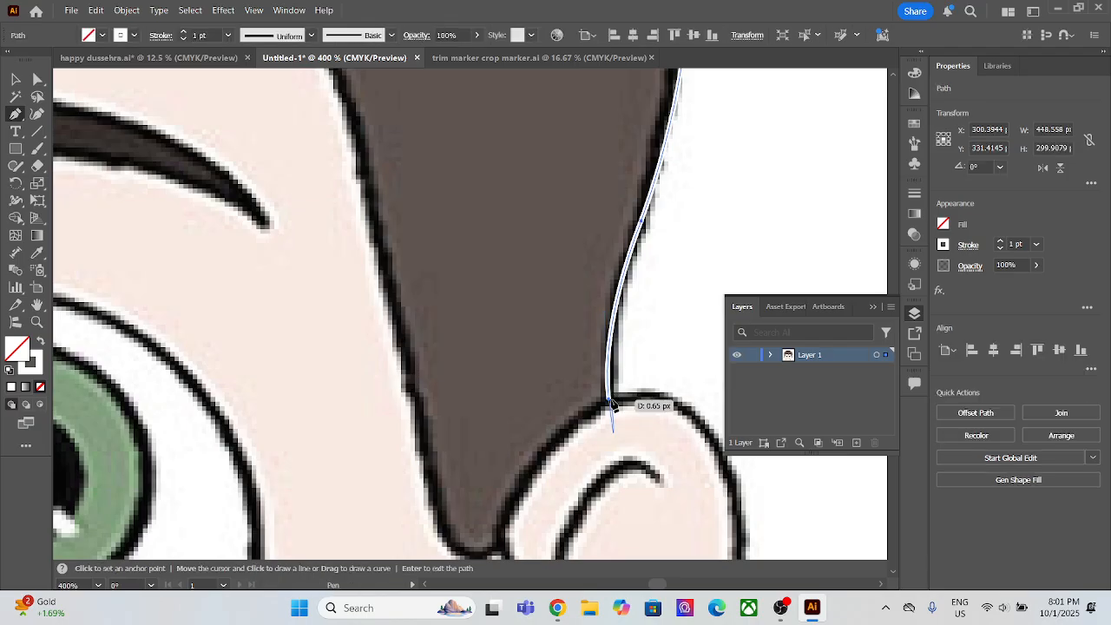
pyautogui.click(609, 400)
# Step: Trace the hair path along the right ear's edge and around the bottom of the right sideburn
pyautogui.scroll(-1, 507, 524)
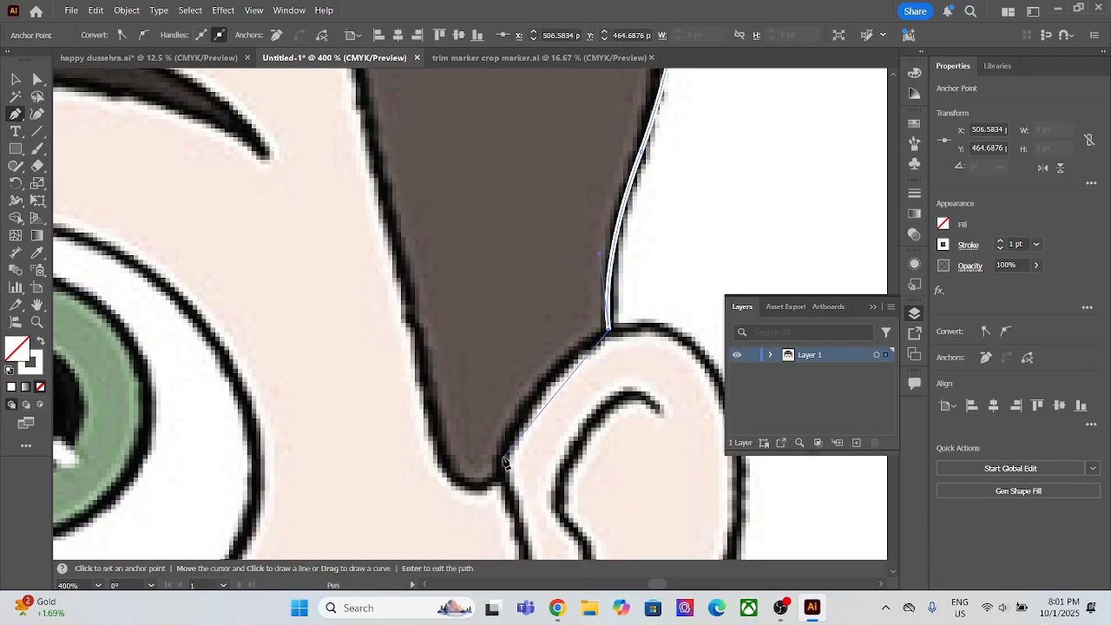
pyautogui.moveTo(489, 488); pyautogui.dragTo(477, 299)
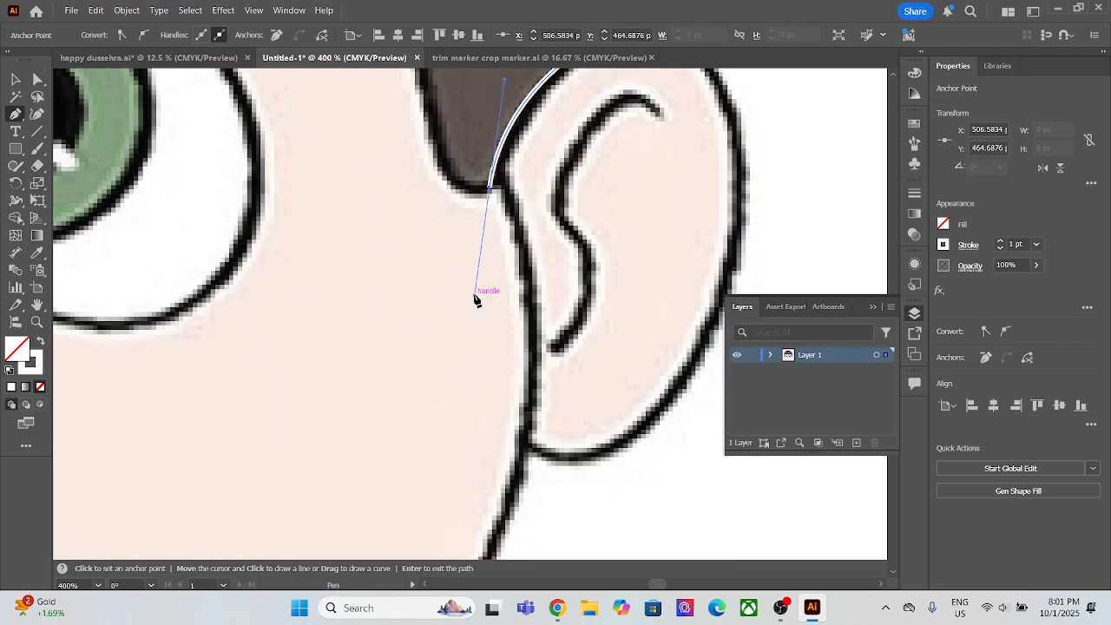
pyautogui.scroll(-3, 489, 237)
pyautogui.moveTo(468, 205); pyautogui.dragTo(482, 427)
pyautogui.scroll(-2, 506, 442)
pyautogui.press('Return')
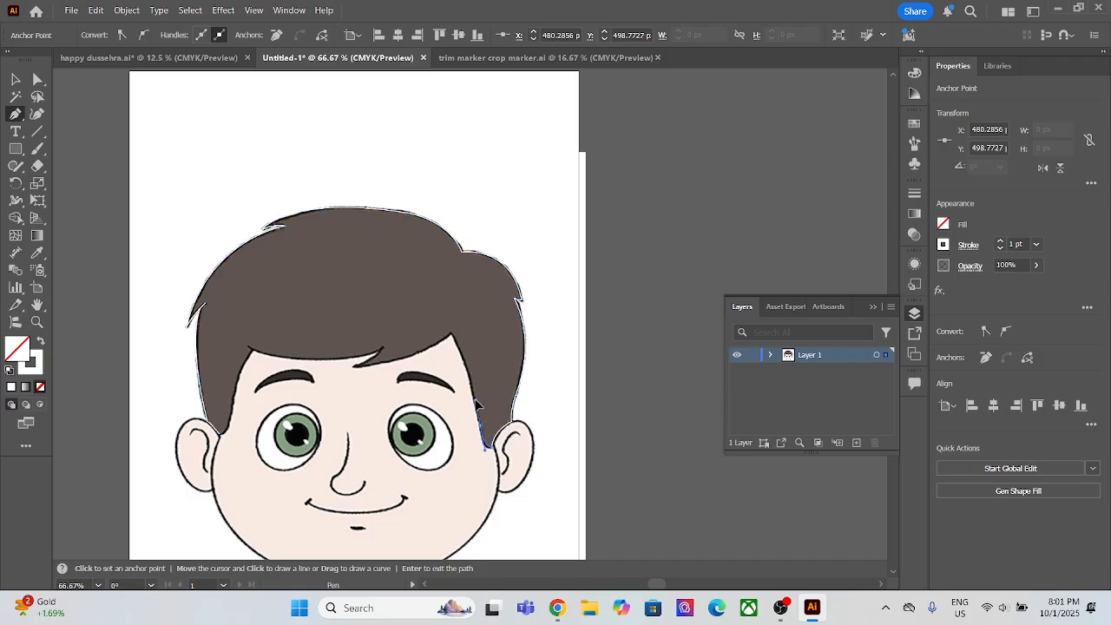
# Step: Trace the right sideburn's inner edge up to the hairline peak, then along the fringe to its tip and back into its notch
pyautogui.moveTo(482, 398); pyautogui.dragTo(432, 312)
pyautogui.click(450, 333)
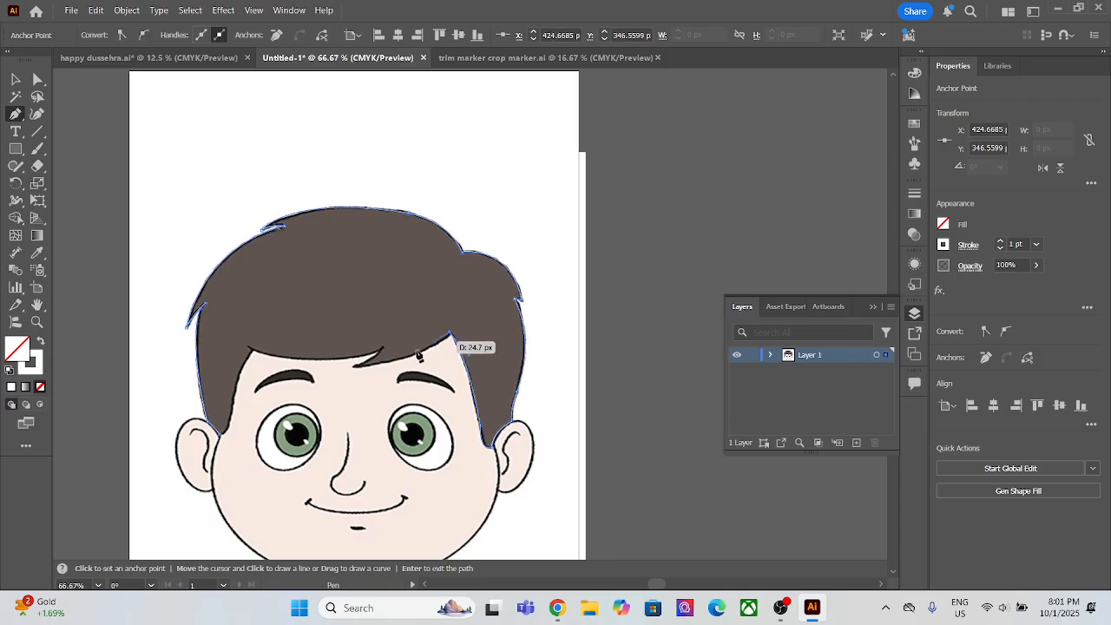
pyautogui.click(354, 367)
pyautogui.moveTo(316, 357); pyautogui.dragTo(279, 373)
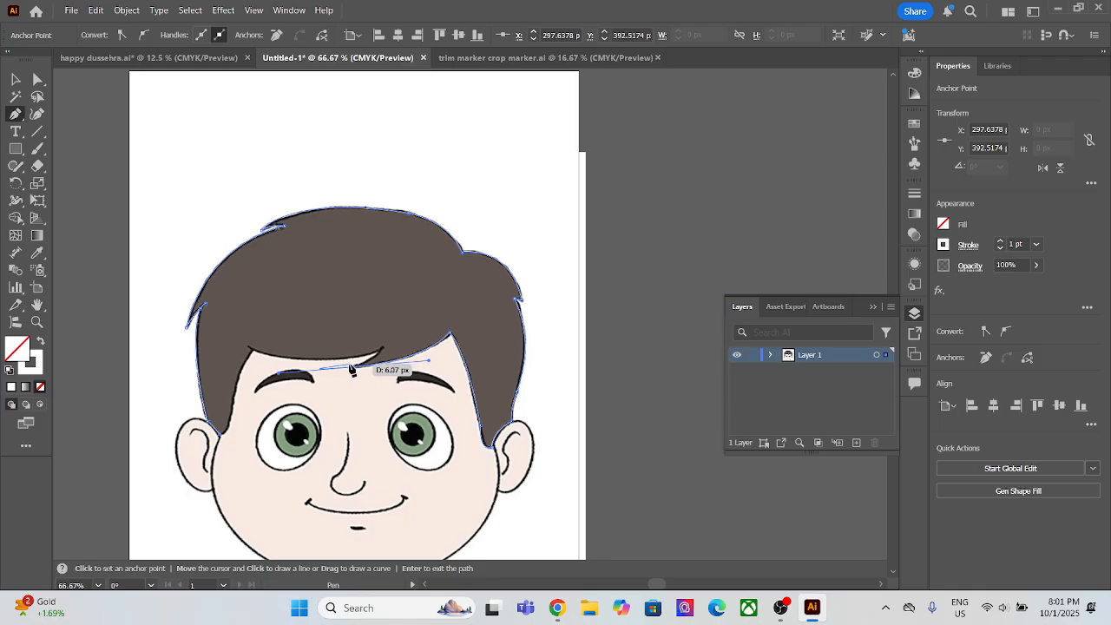
pyautogui.moveTo(354, 368); pyautogui.dragTo(384, 345)
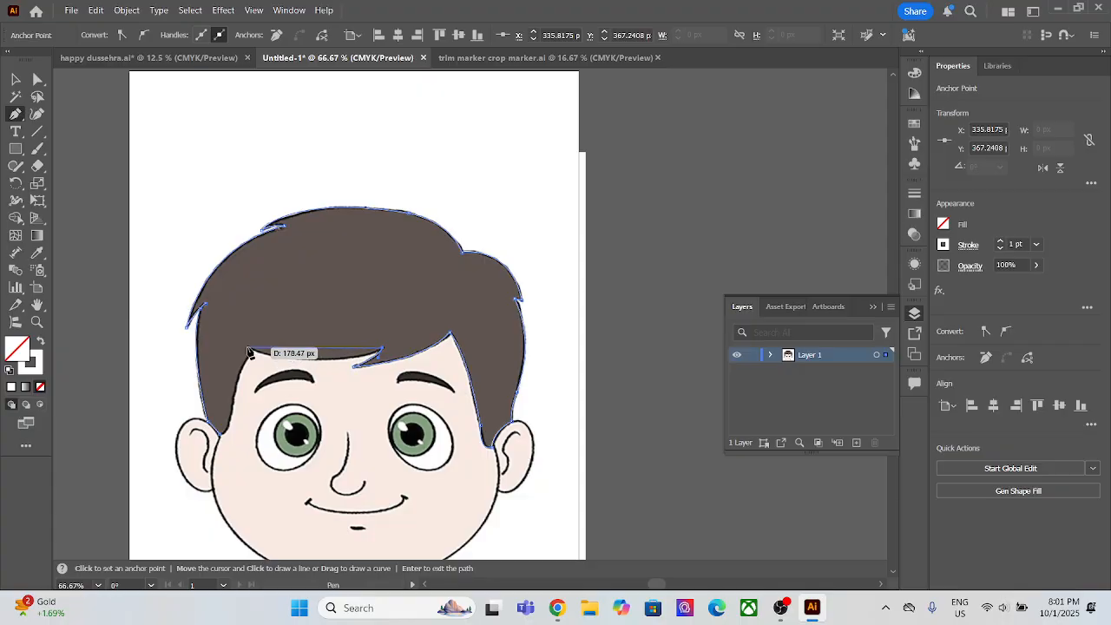
# Step: Curve the hair path along the fringe's lower edge to the left hairline corner and reset the anchor there
pyautogui.moveTo(249, 351); pyautogui.dragTo(179, 319)
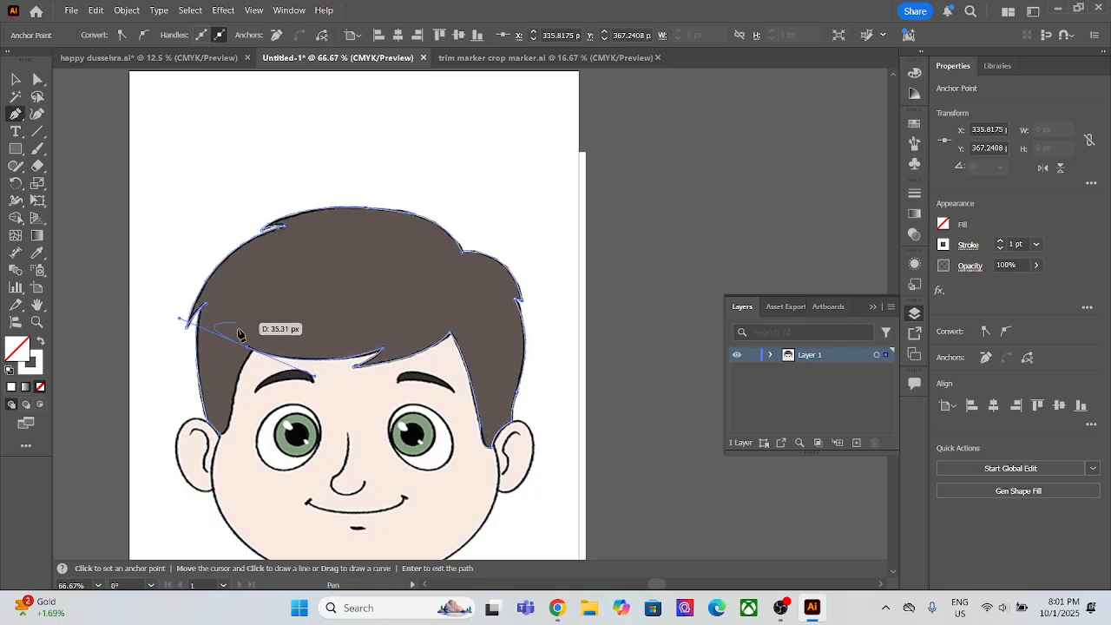
pyautogui.click(247, 348)
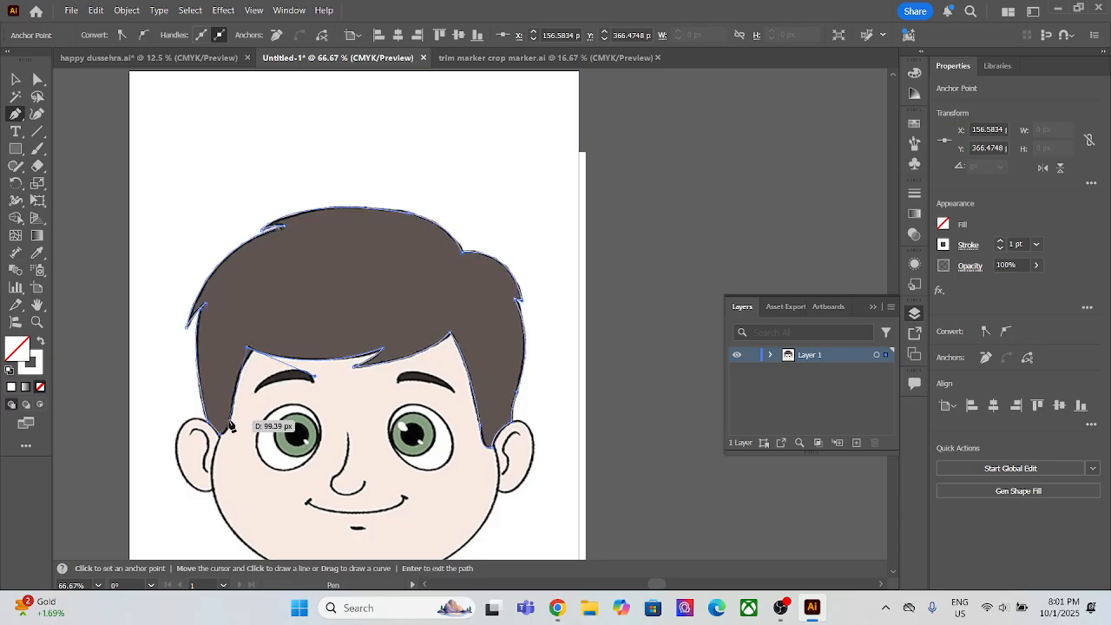
pyautogui.click(234, 399)
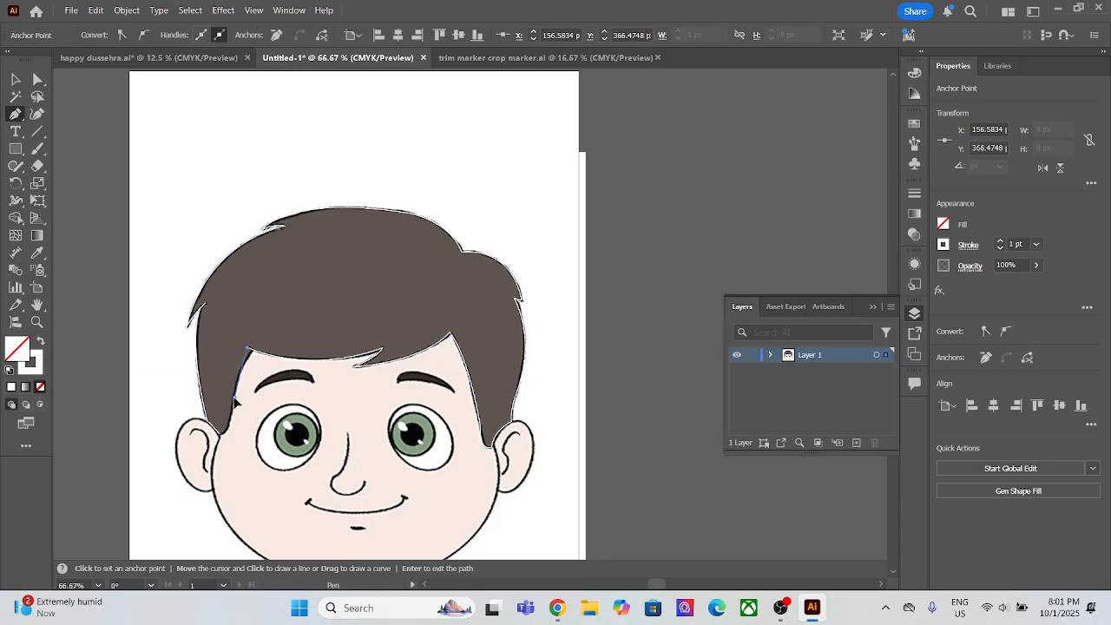
pyautogui.hotkey('ctrl', 'z')
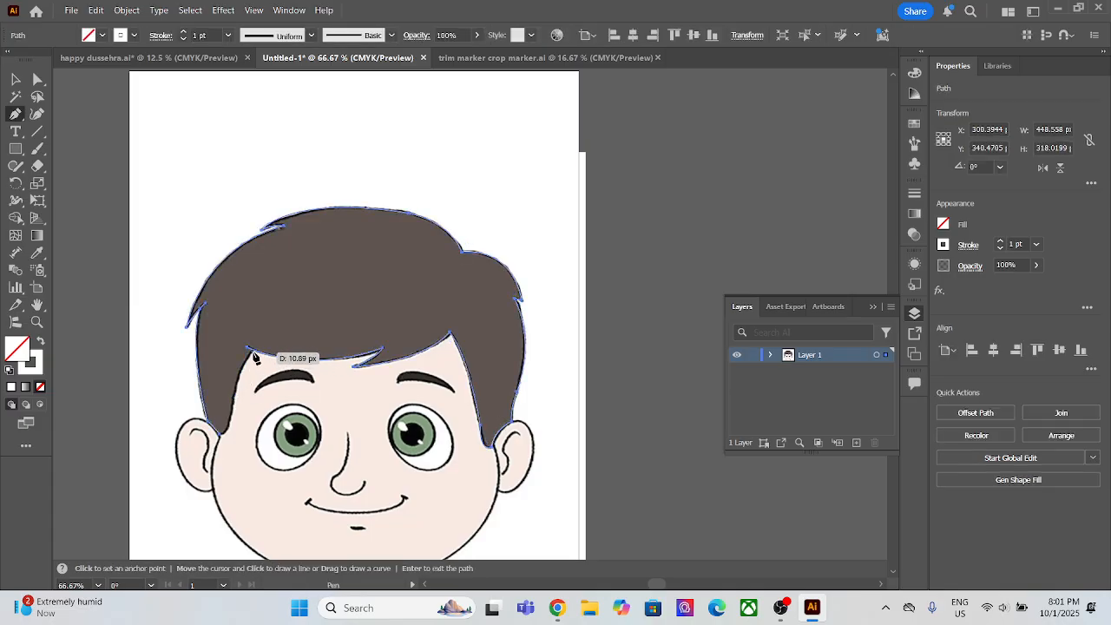
pyautogui.click(250, 352)
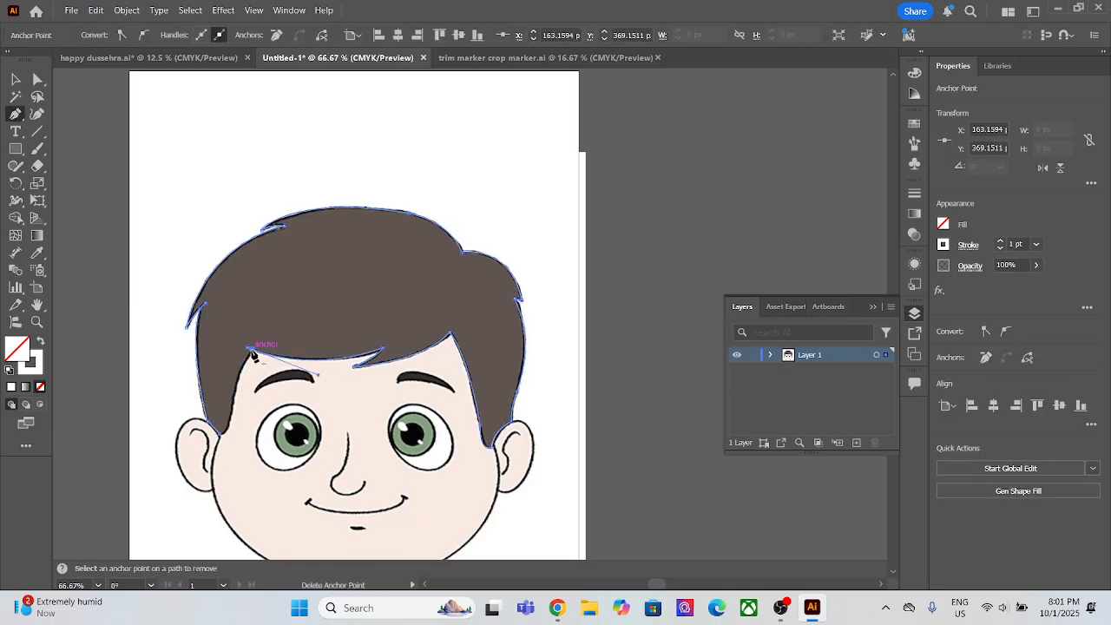
# Step: Trace the left sideburn's inner edge from the hairline corner down to the starting point and close the hair path
pyautogui.scroll(4, 250, 369)
pyautogui.scroll(3, 250, 369)
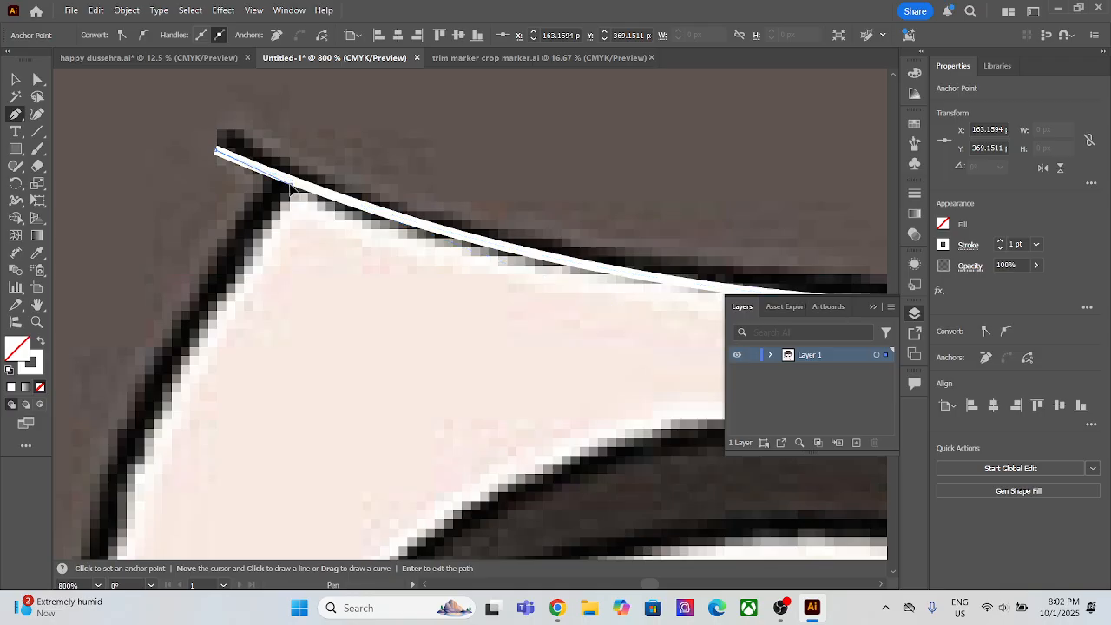
pyautogui.scroll(-2, 208, 333)
pyautogui.scroll(-4, 208, 333)
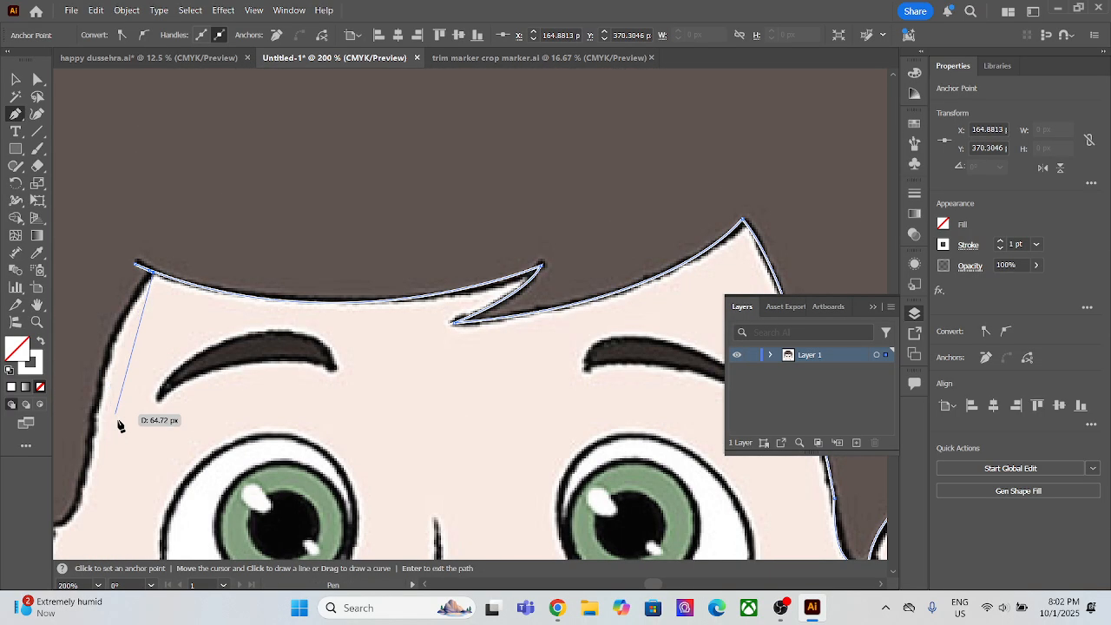
pyautogui.moveTo(121, 415); pyautogui.dragTo(284, 291)
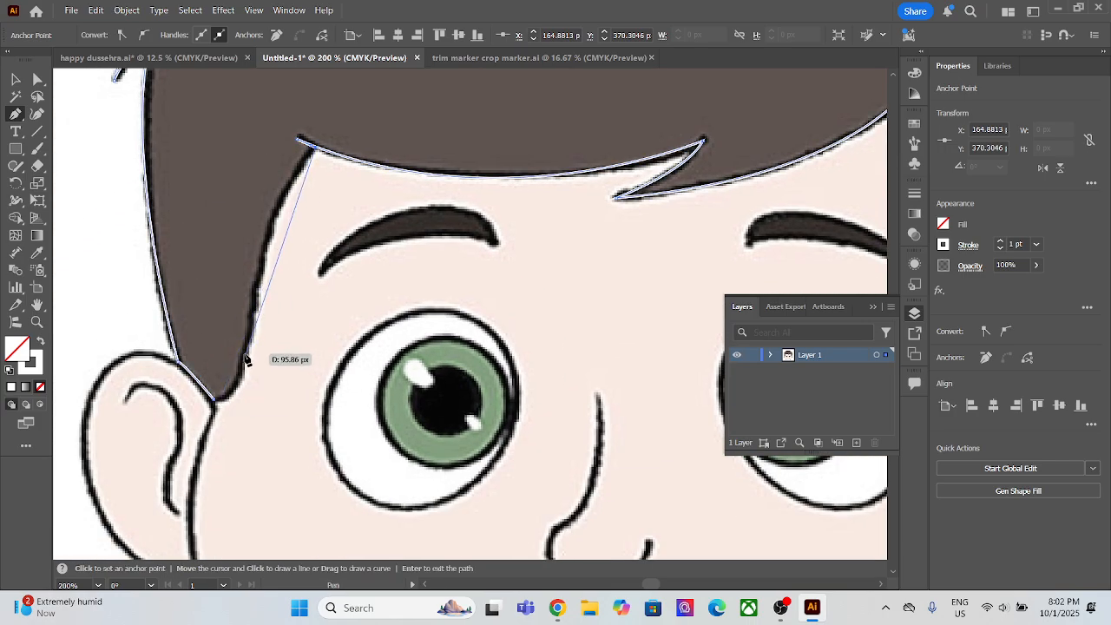
pyautogui.moveTo(245, 356); pyautogui.dragTo(223, 517)
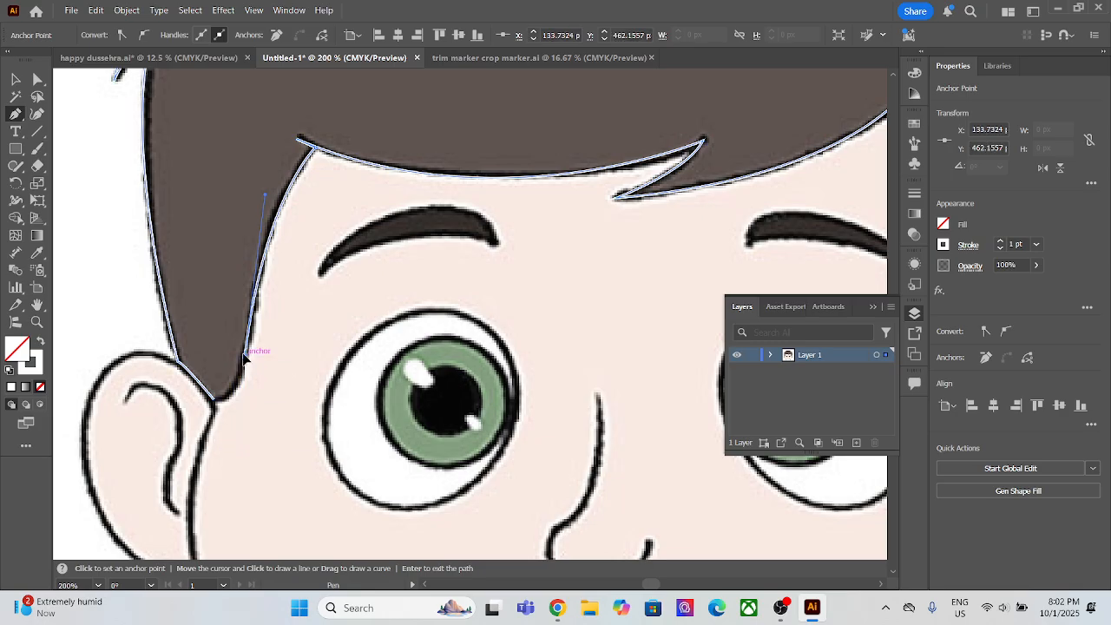
pyautogui.click(216, 399)
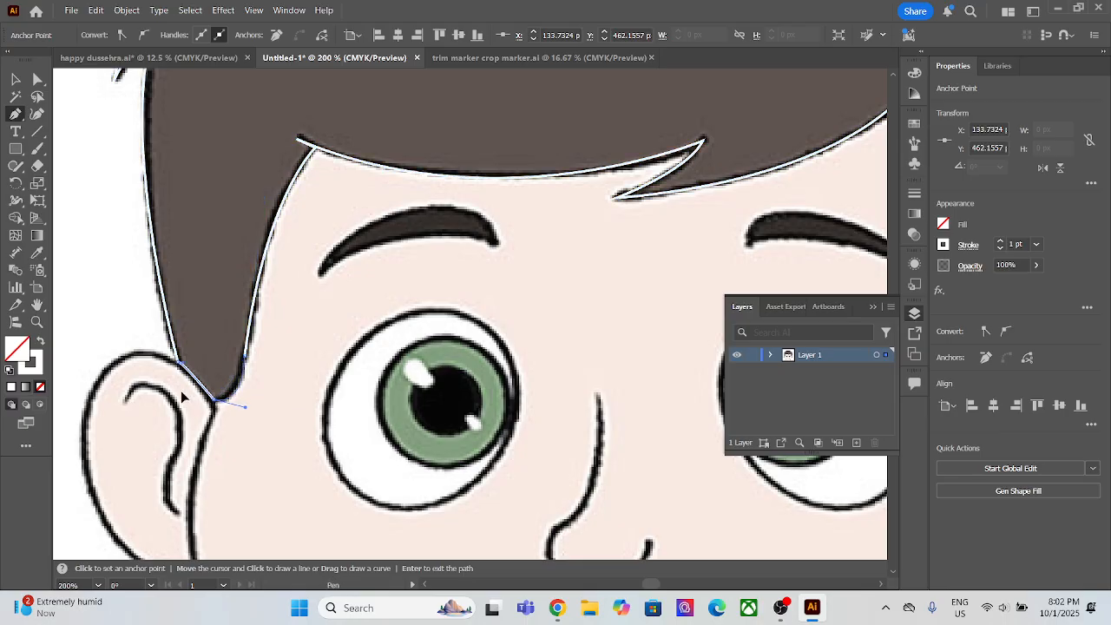
# Step: Fill the traced hair shape with the original hair's brown using the Eyedropper, leaving it without a stroke
pyautogui.scroll(-3, 293, 378)
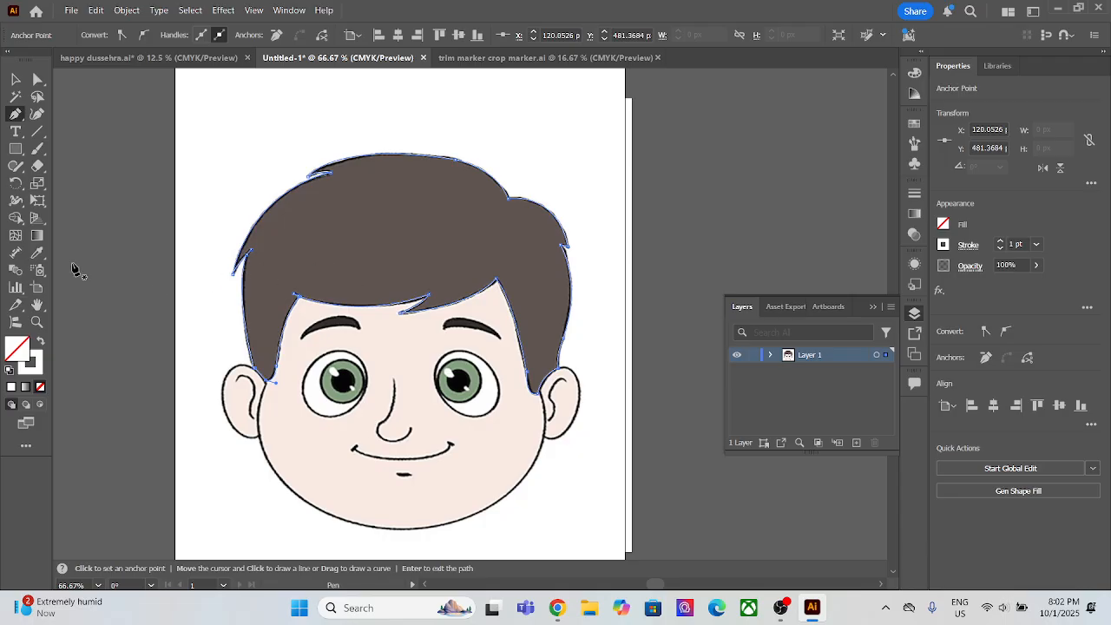
pyautogui.click(36, 253)
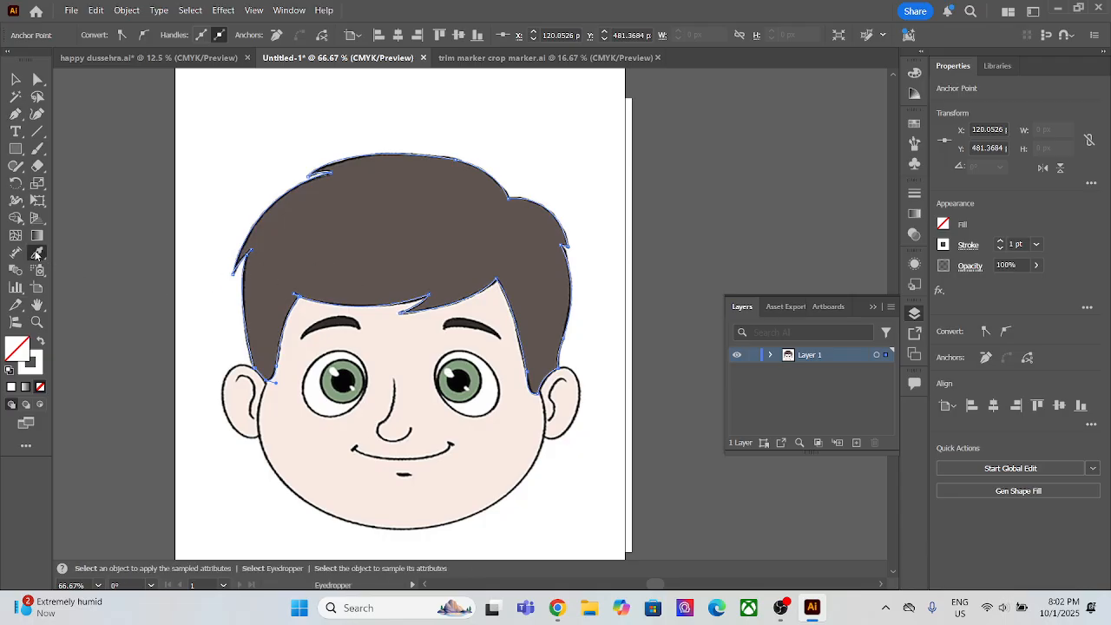
pyautogui.click(380, 216)
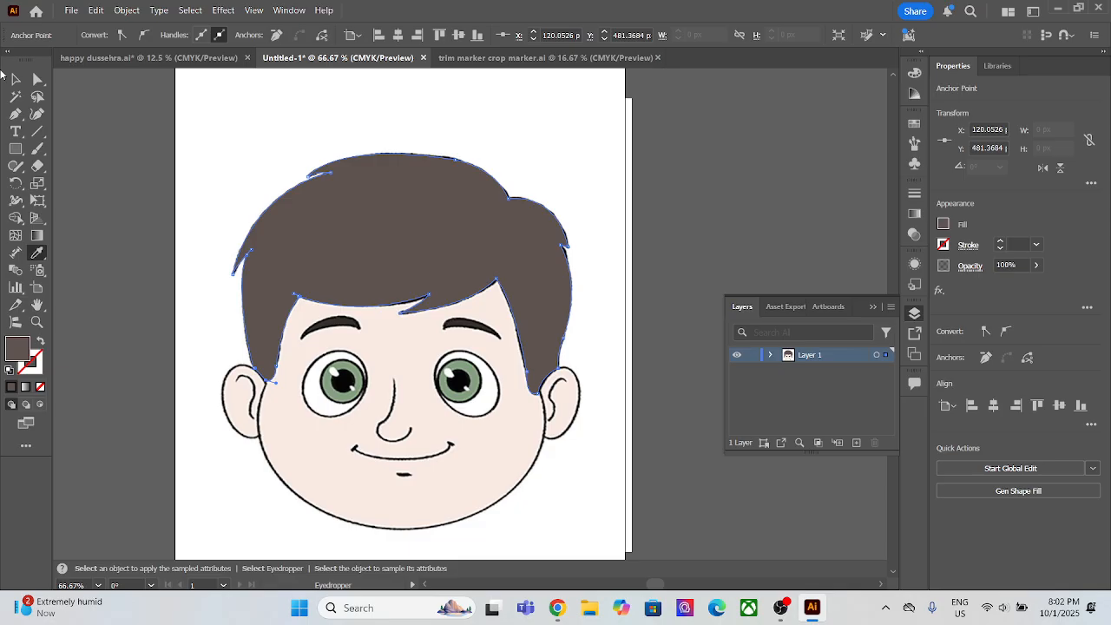
pyautogui.click(14, 79)
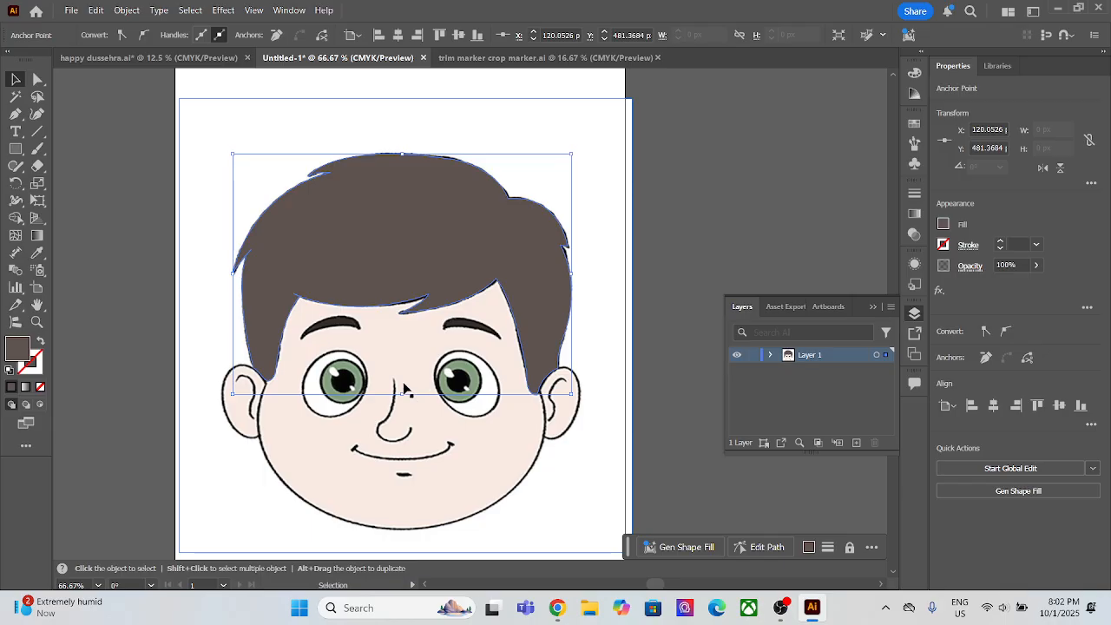
# Step: Add the text "ctrl+shift+]" at the artboard's upper-left corner and select it as an object
pyautogui.scroll(3, 147, 137)
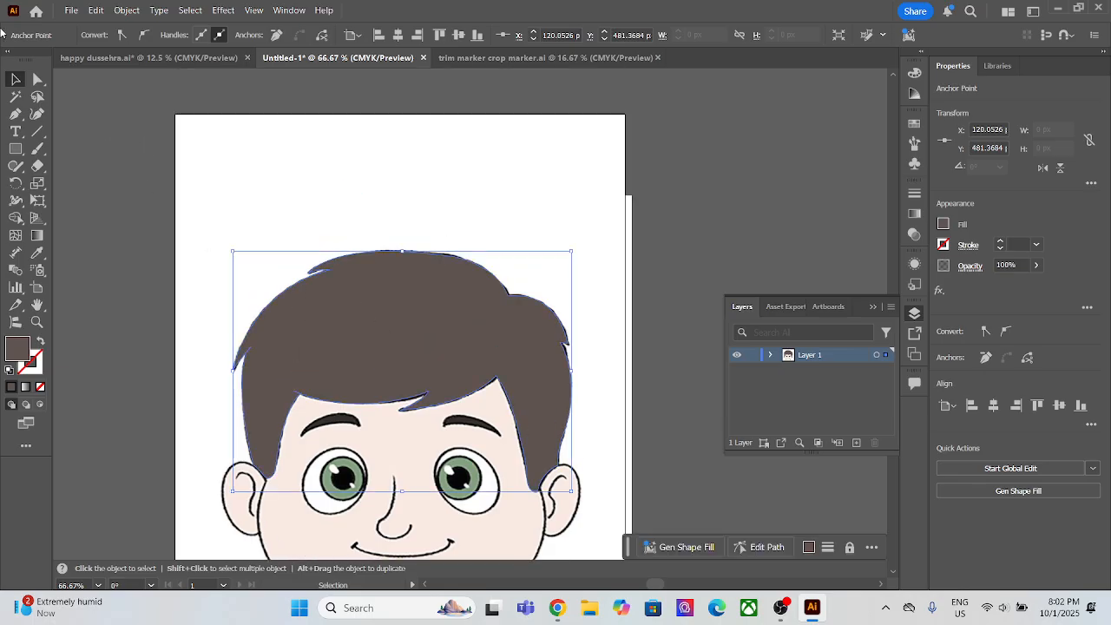
pyautogui.click(14, 132)
pyautogui.click(139, 130)
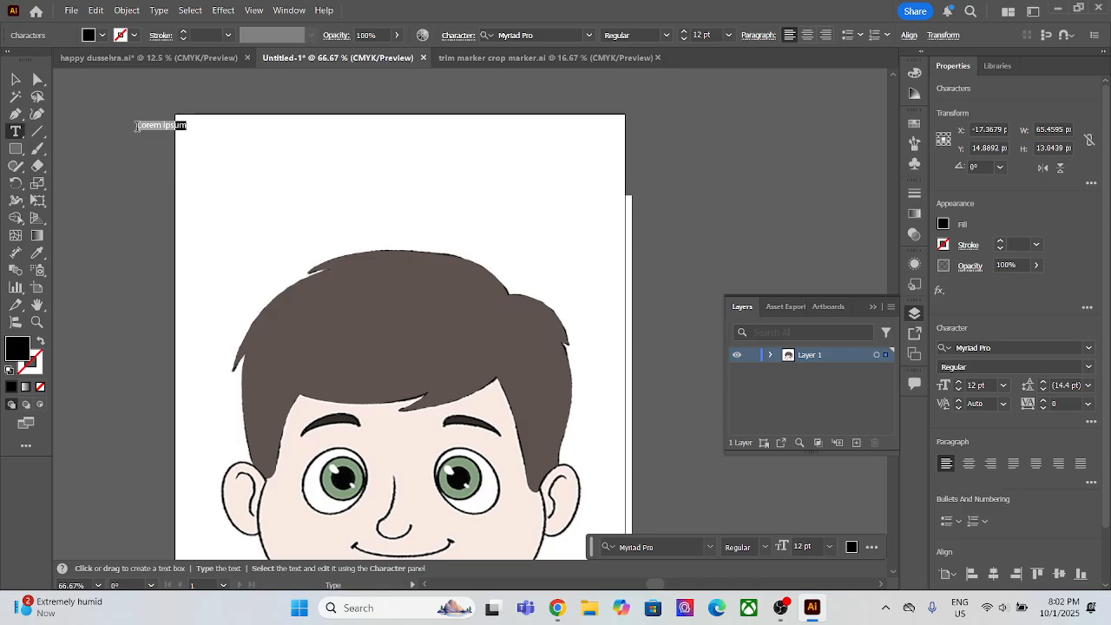
pyautogui.press('BackSpace')
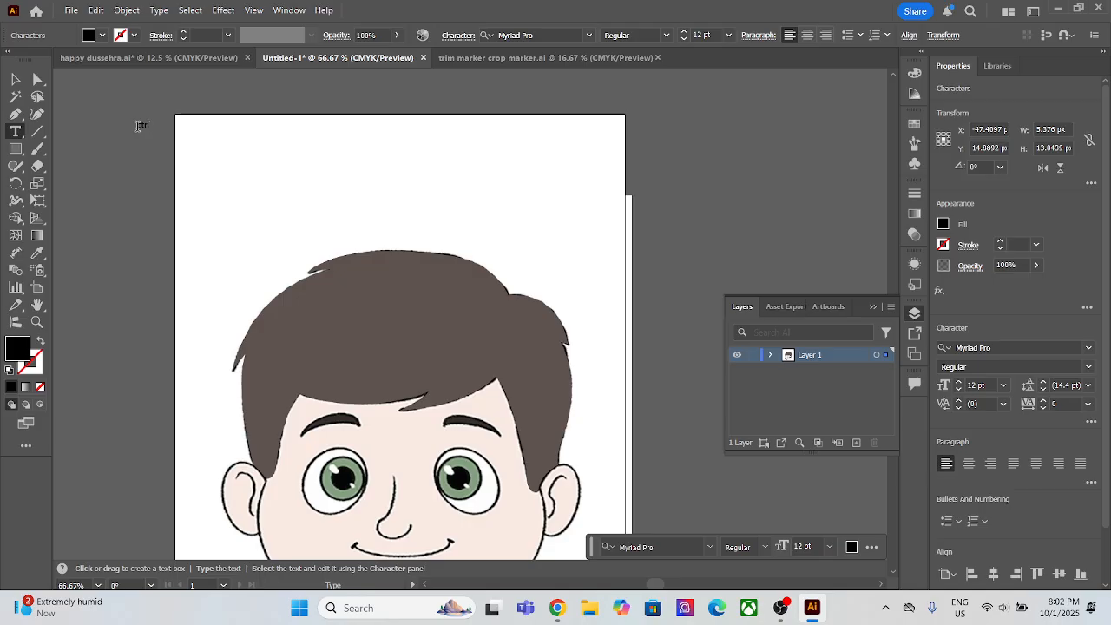
pyautogui.write('ctrl+')
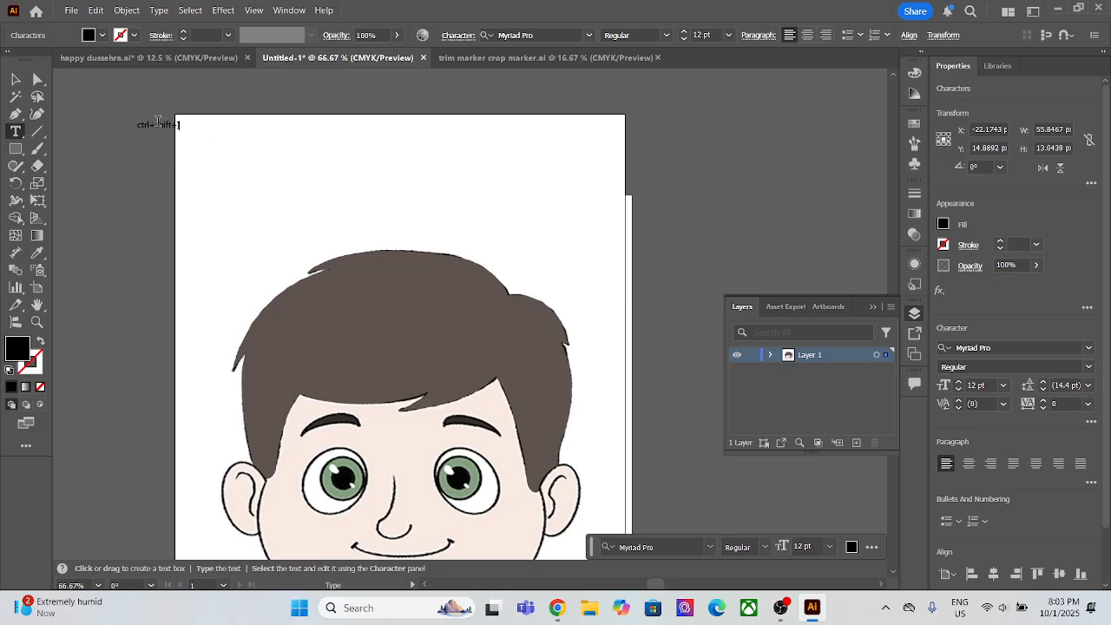
pyautogui.click(16, 79)
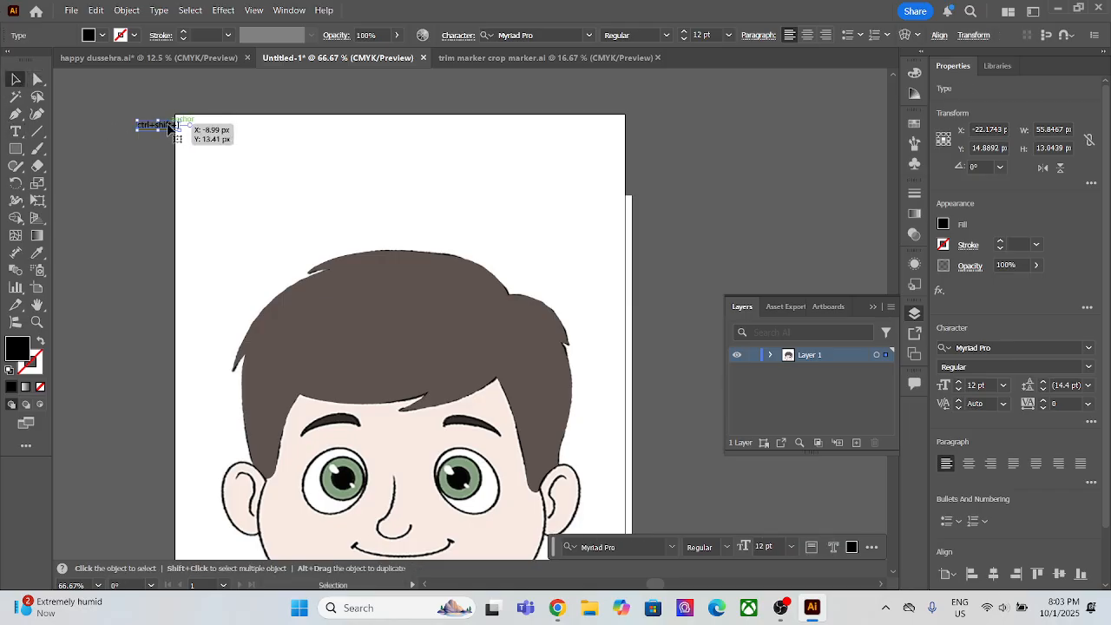
# Step: Duplicate the "ctrl+shift+]" text directly below itself and change the copy to "ctrl+shift+["
pyautogui.moveTo(172, 127); pyautogui.dragTo(173, 142)
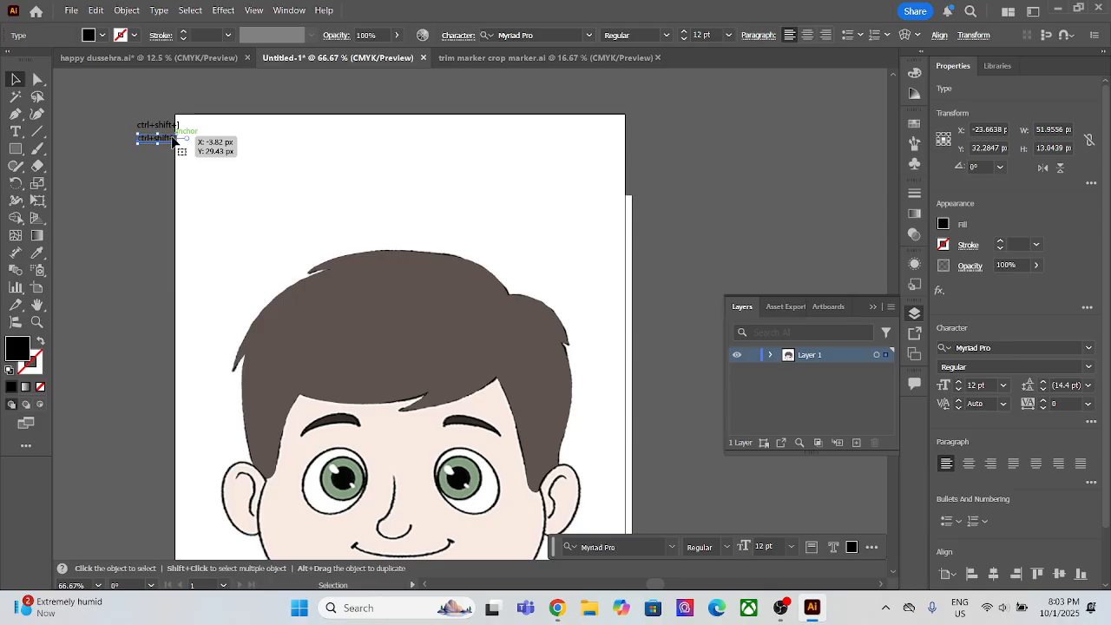
pyautogui.press('t')
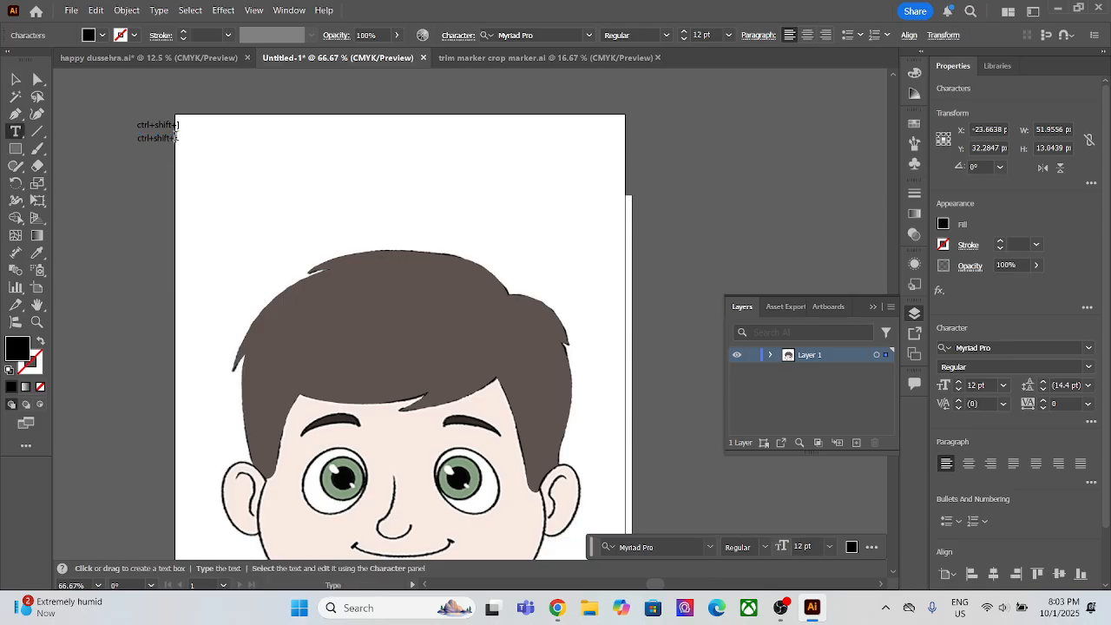
pyautogui.hotkey('ctrl', 'shift', 'a')
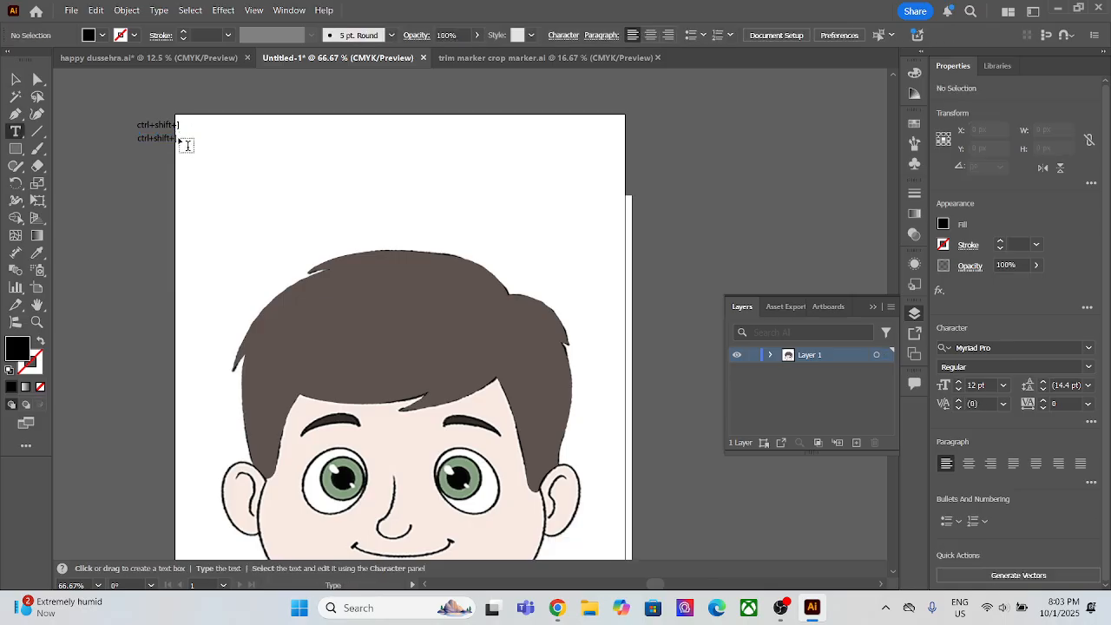
pyautogui.scroll(7, 179, 142)
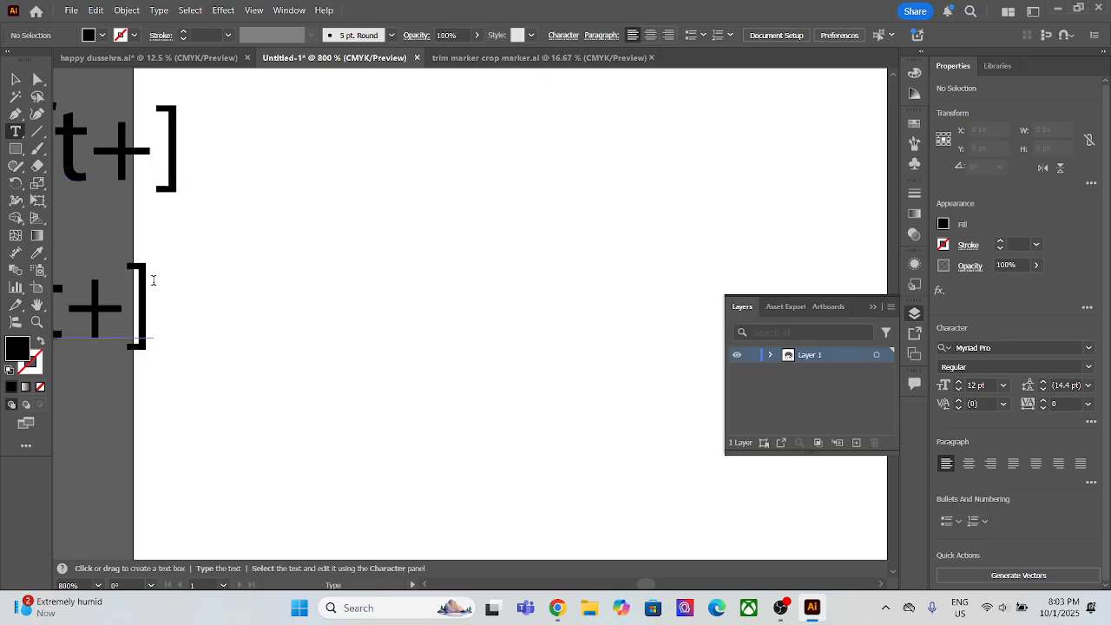
pyautogui.click(156, 287)
pyautogui.press('BackSpace')
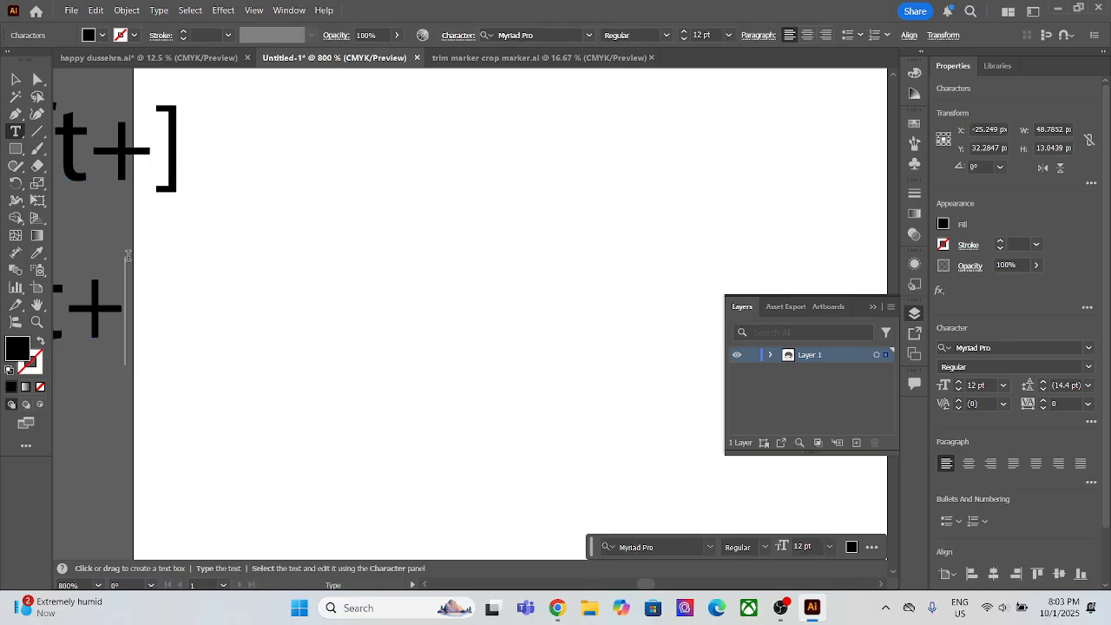
pyautogui.write('[')
pyautogui.scroll(-1, 166, 291)
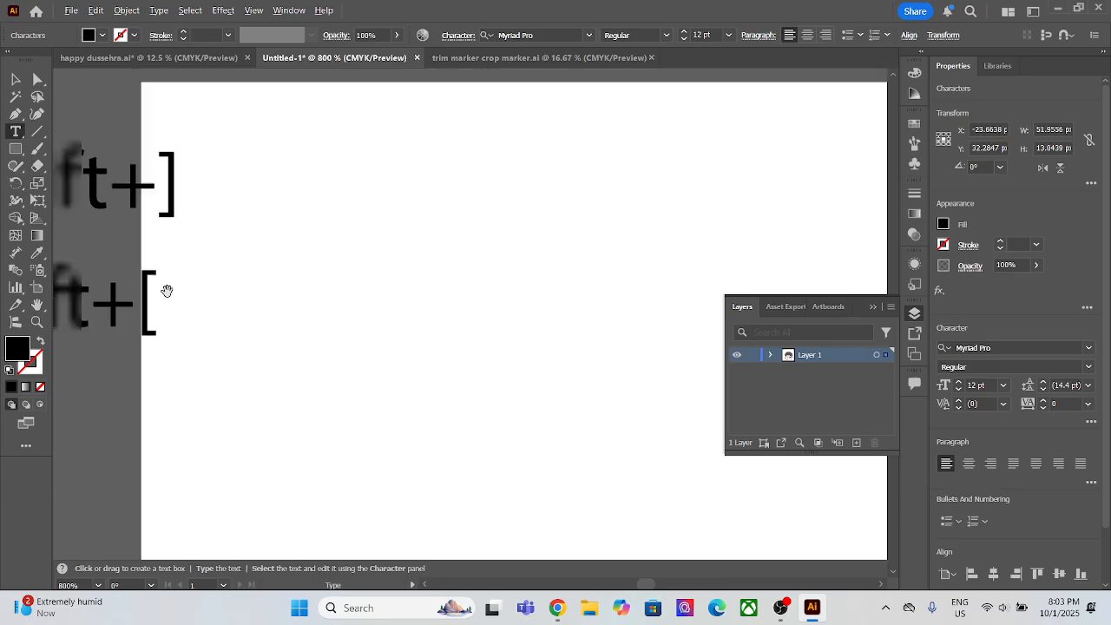
pyautogui.scroll(-2, 167, 291)
pyautogui.scroll(-1, 164, 295)
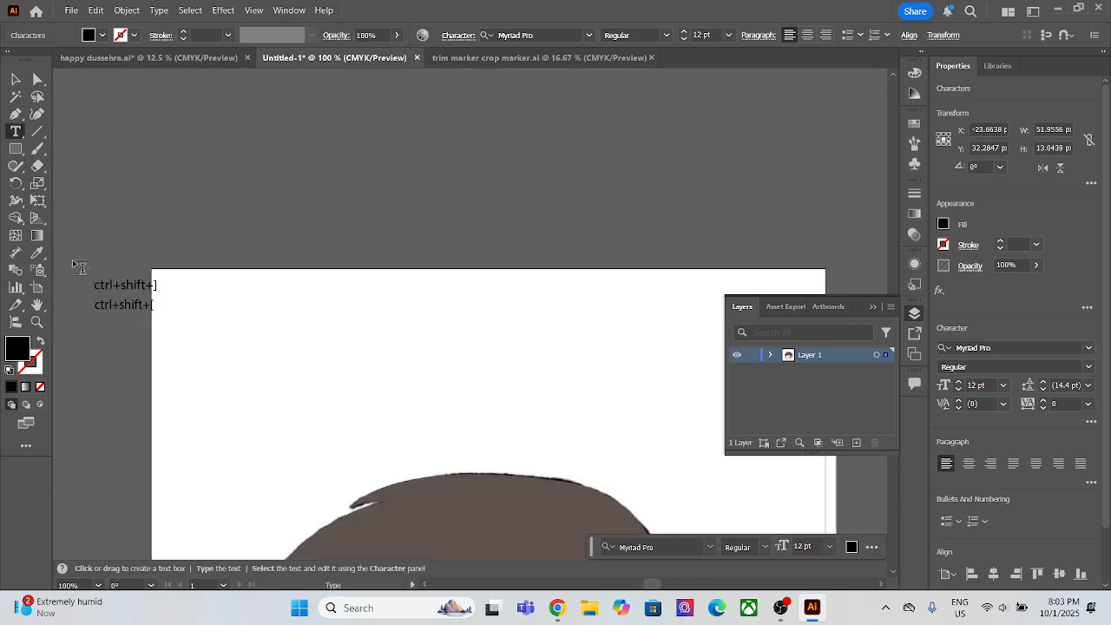
pyautogui.click(15, 80)
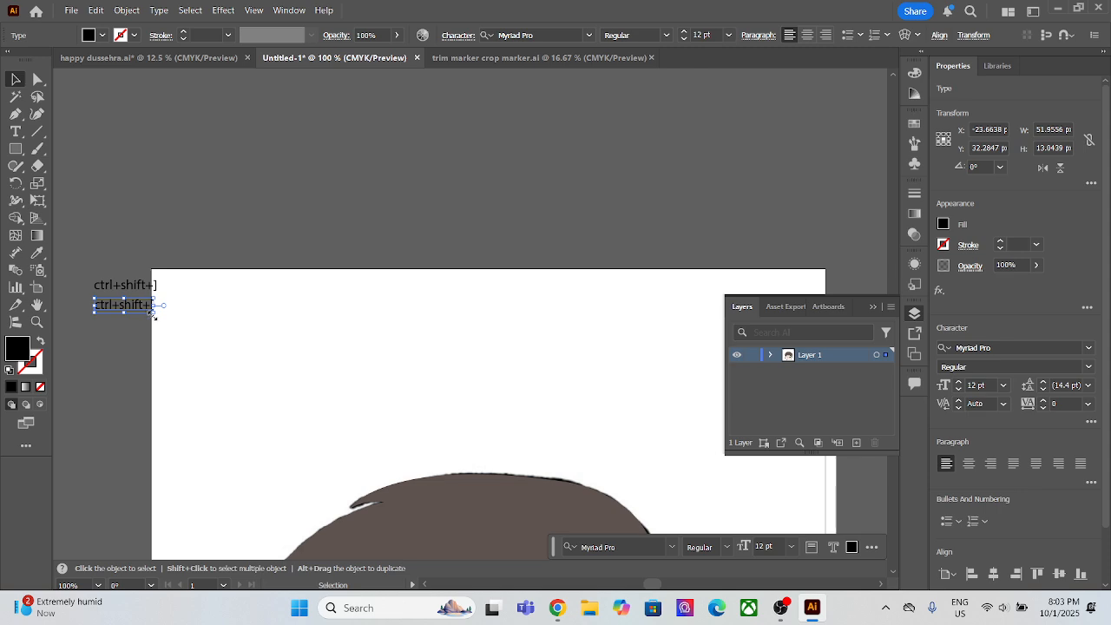
# Step: Enlarge "ctrl+shift+[" to about 51 pt and "ctrl+shift+]" to about 59 pt, stacking them above the hair with "ctrl+shift+]" uppermost
pyautogui.moveTo(153, 316); pyautogui.dragTo(198, 355)
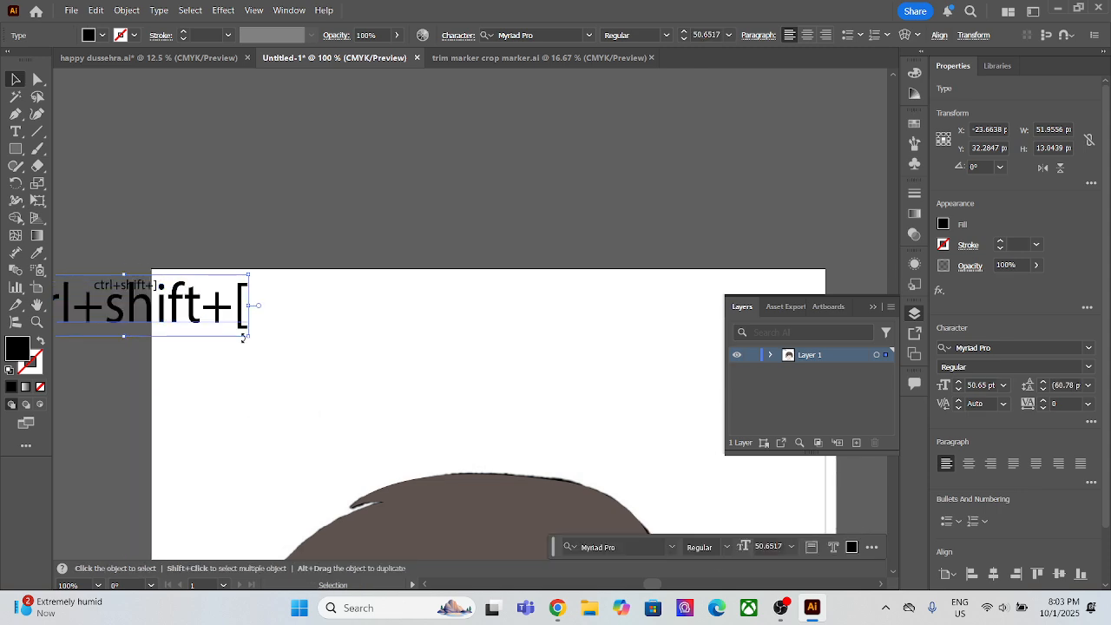
pyautogui.moveTo(160, 308); pyautogui.dragTo(418, 369)
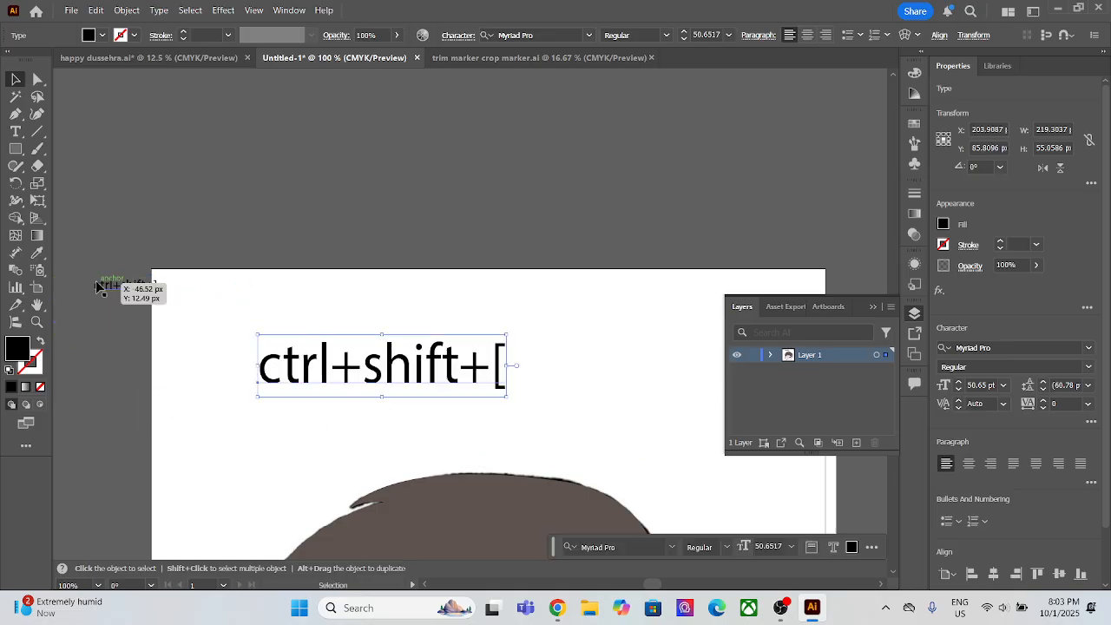
pyautogui.moveTo(102, 295); pyautogui.dragTo(382, 301)
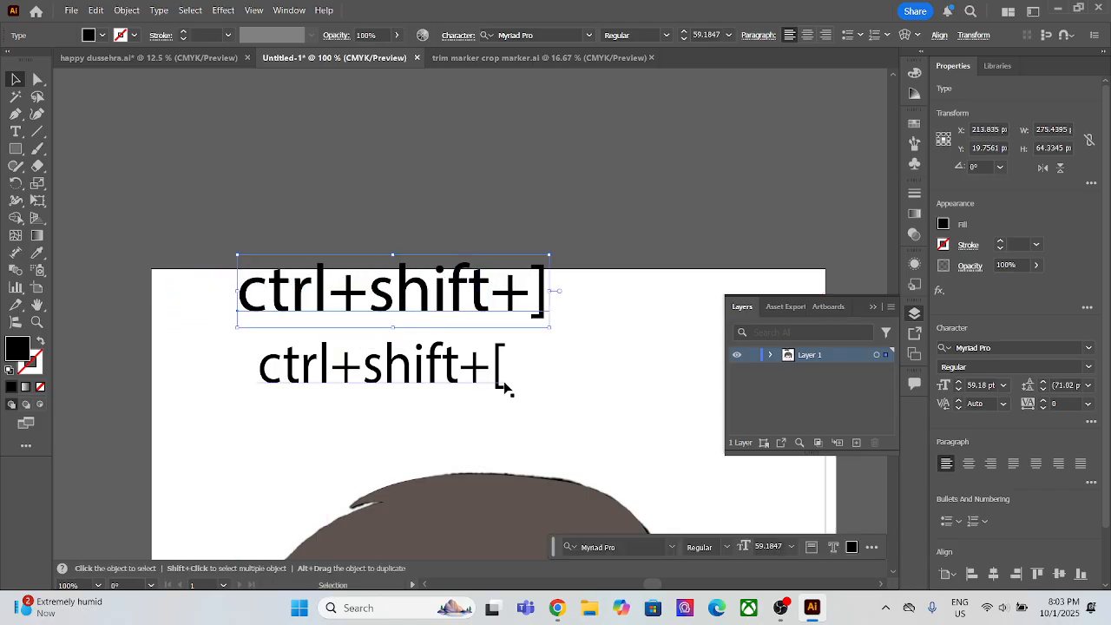
pyautogui.scroll(-2, 499, 386)
pyautogui.click(437, 382)
pyautogui.click(526, 336)
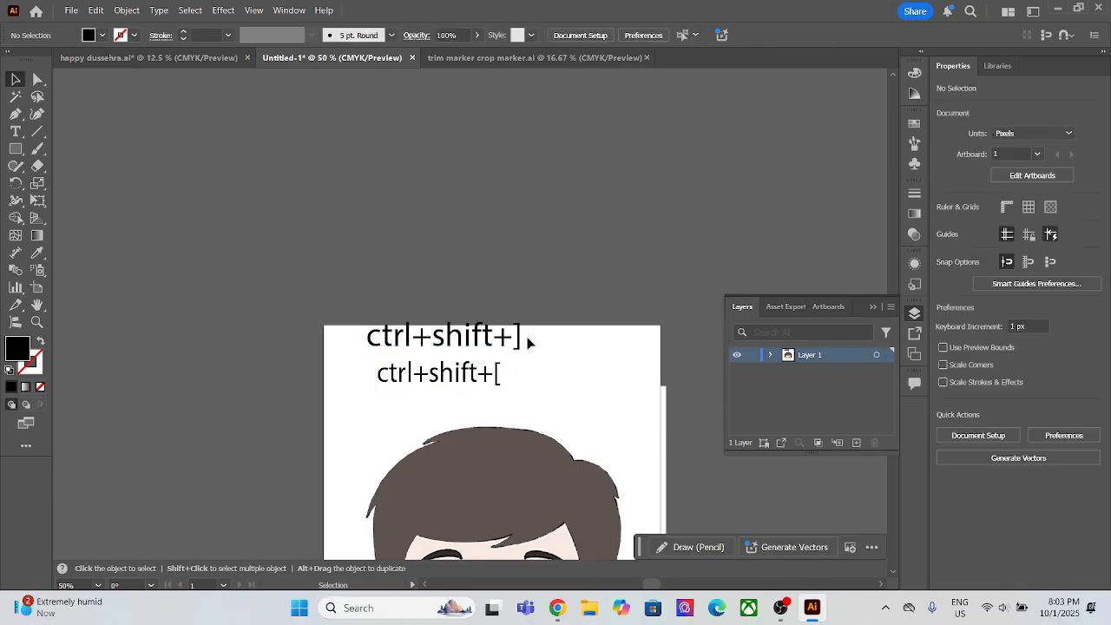
# Step: Append "up" to the end of the "ctrl+shift+]" text
pyautogui.moveTo(529, 337); pyautogui.dragTo(503, 338)
pyautogui.doubleClick(520, 336)
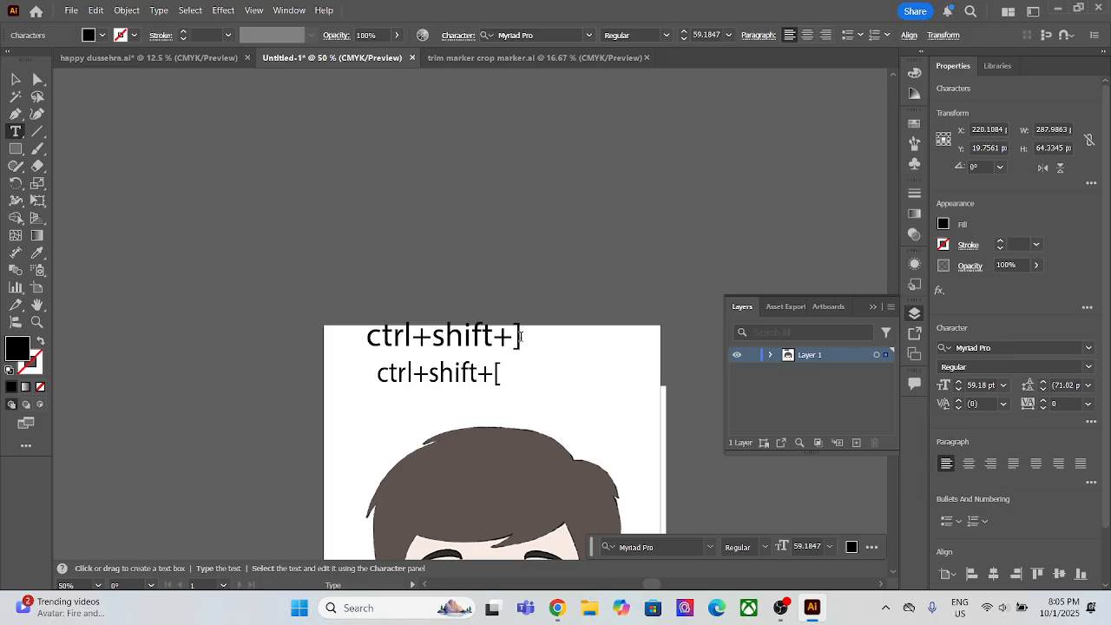
pyautogui.write('up')
pyautogui.click(537, 380)
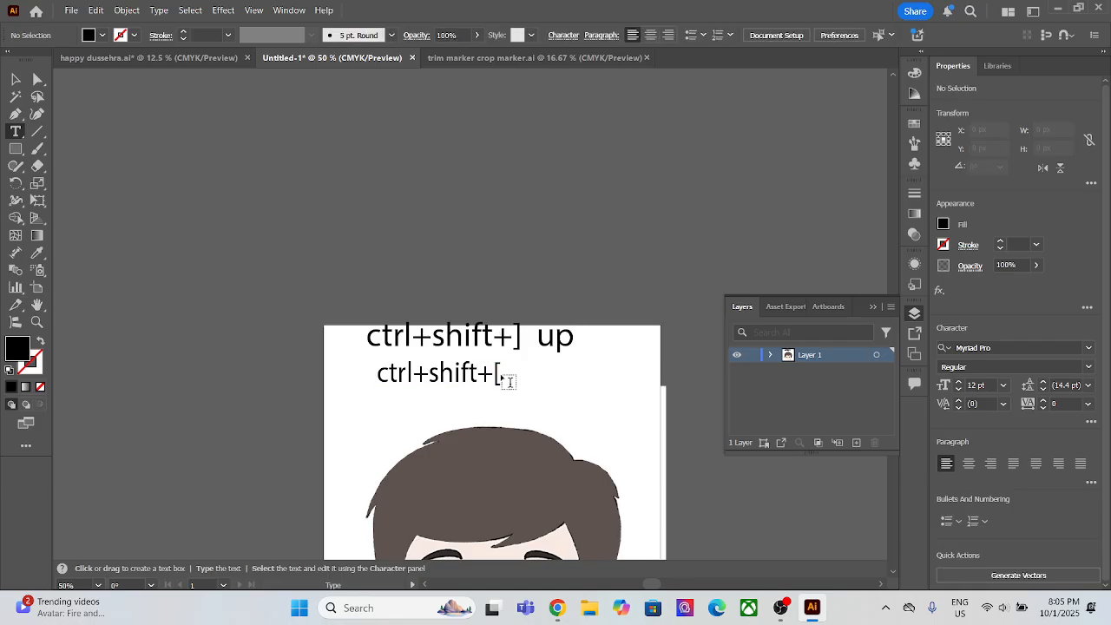
# Step: Append "down" to the end of the "ctrl+shift+[" text and deselect it
pyautogui.click(501, 374)
pyautogui.hotkey('ctrl', 'z')
pyautogui.click(496, 373)
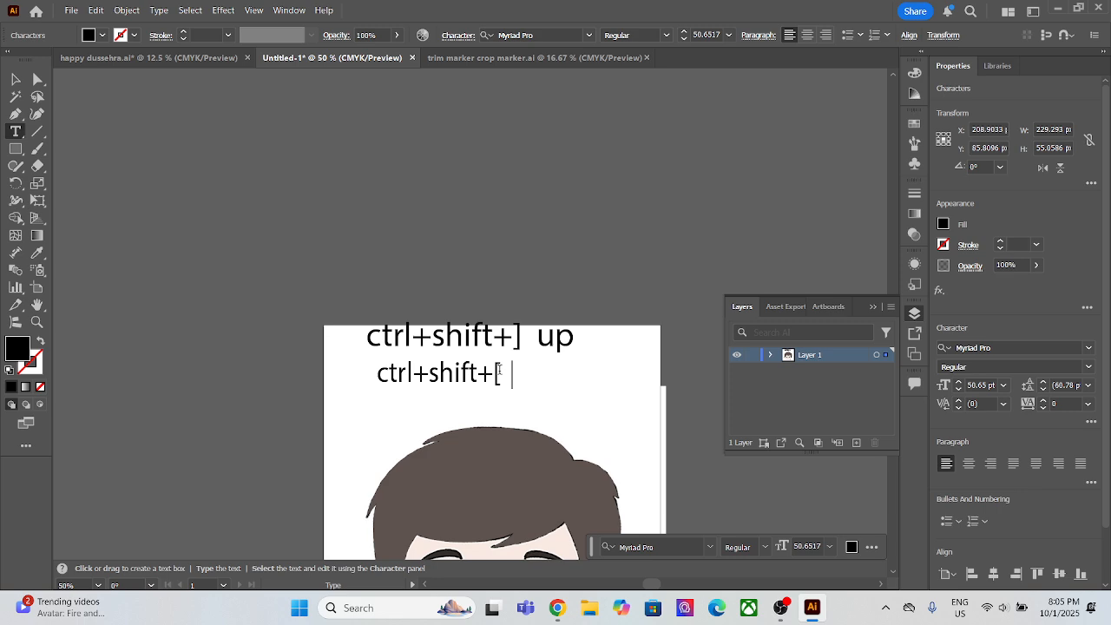
pyautogui.write('down')
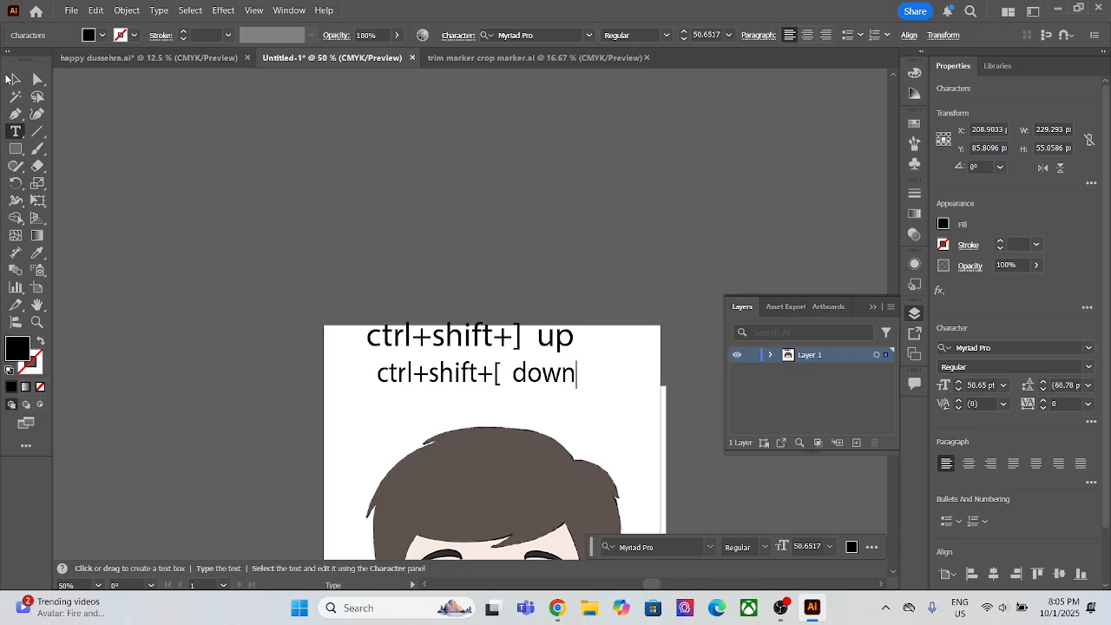
pyautogui.press('Escape')
pyautogui.click(577, 304)
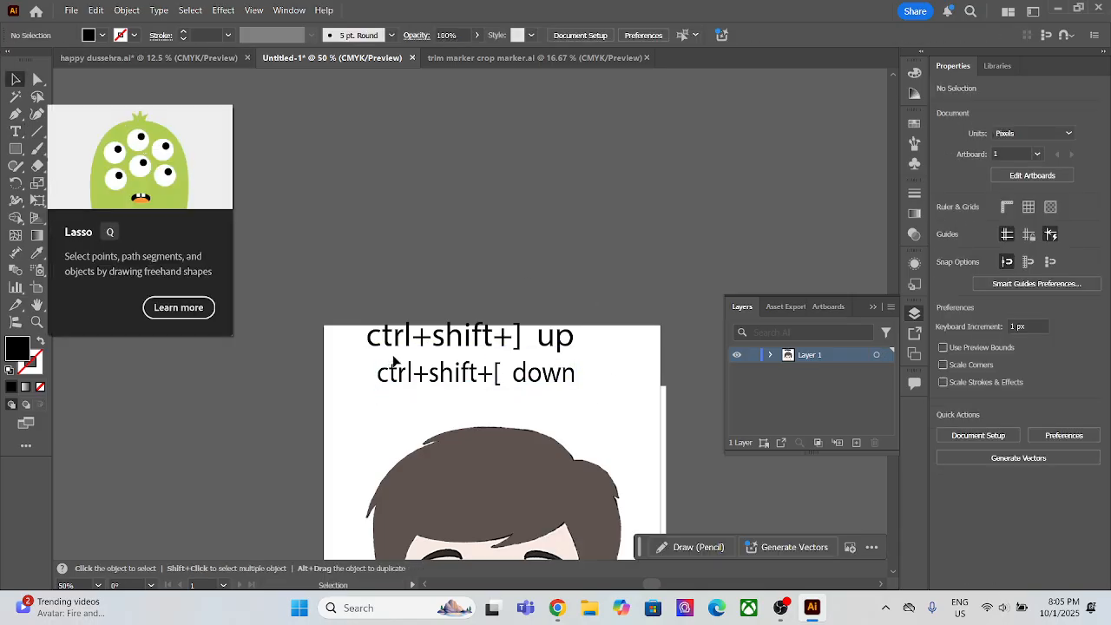
# Step: Lock the pasted face image in place, test it by shifting the traced hair shape slightly, and deselect
pyautogui.scroll(-2, 449, 424)
pyautogui.scroll(-1, 449, 423)
pyautogui.click(525, 400)
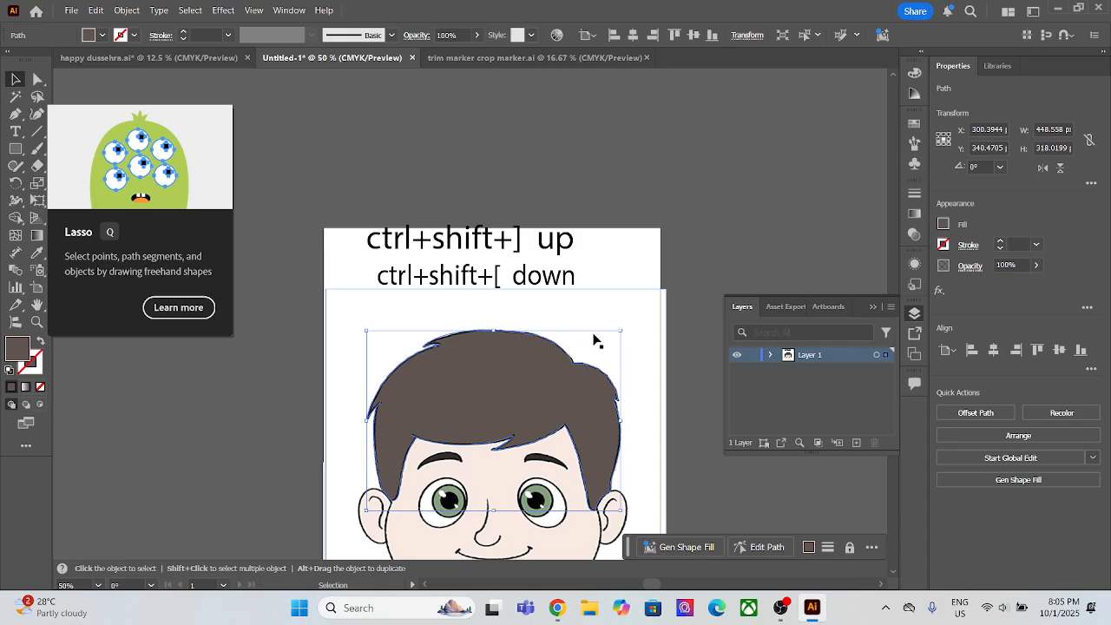
pyautogui.click(642, 338)
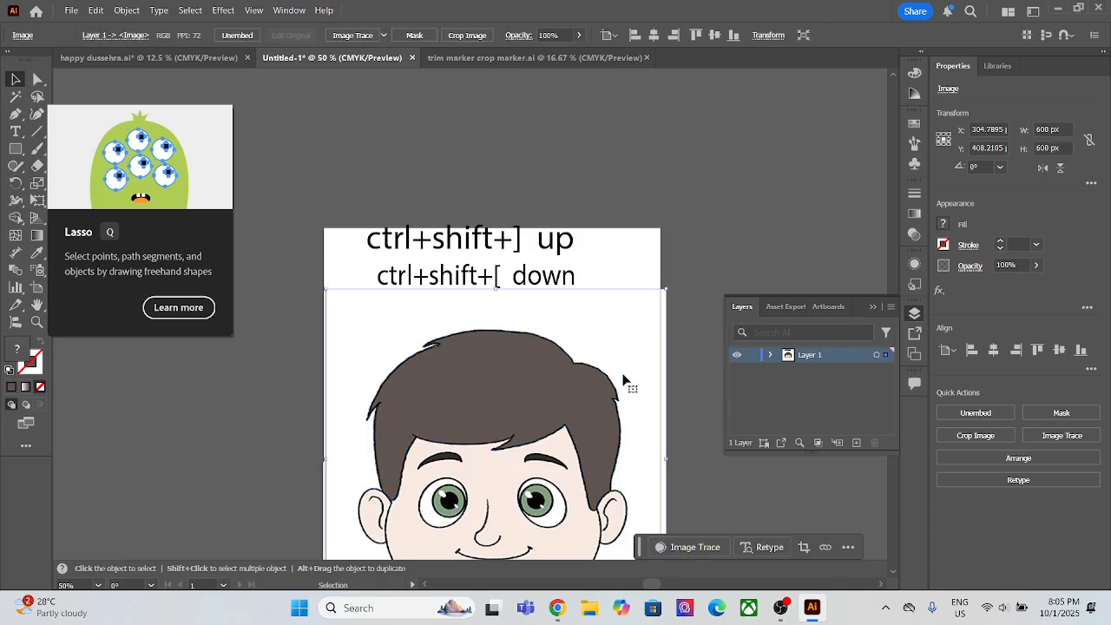
pyautogui.rightClick(622, 375)
pyautogui.click(599, 337)
pyautogui.scroll(-2, 493, 390)
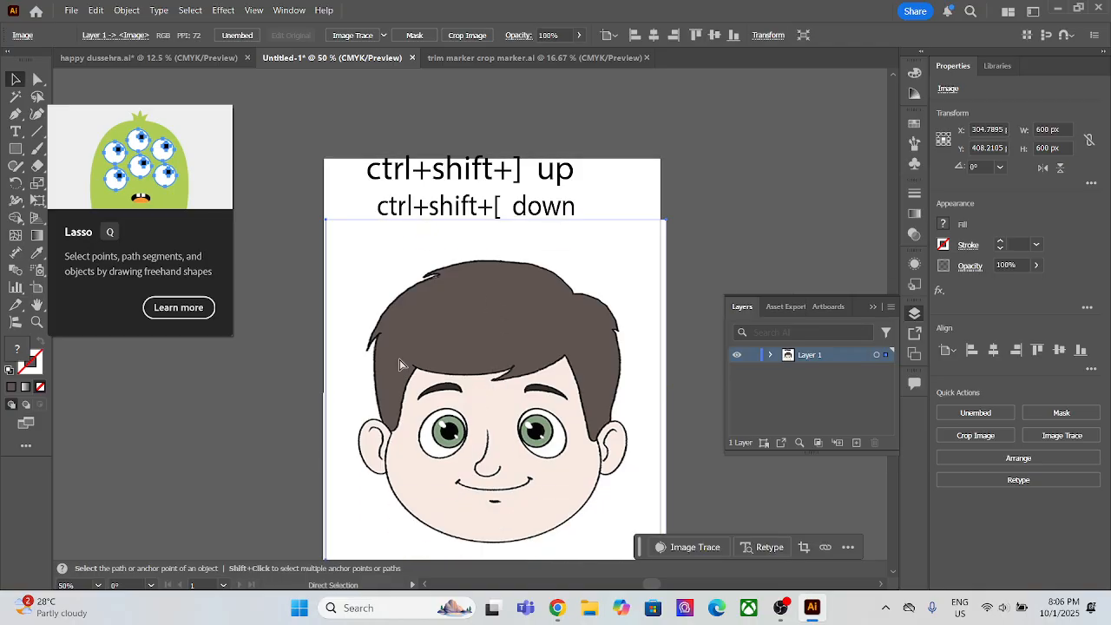
pyautogui.hotkey('ctrl', '2')
pyautogui.moveTo(514, 377); pyautogui.dragTo(513, 379)
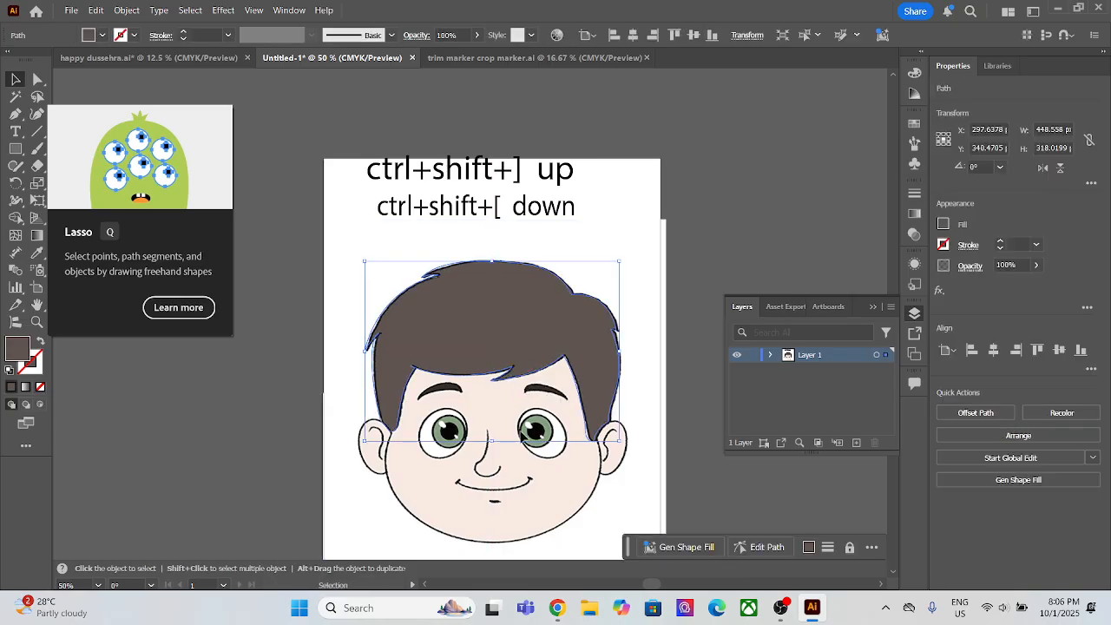
pyautogui.click(509, 430)
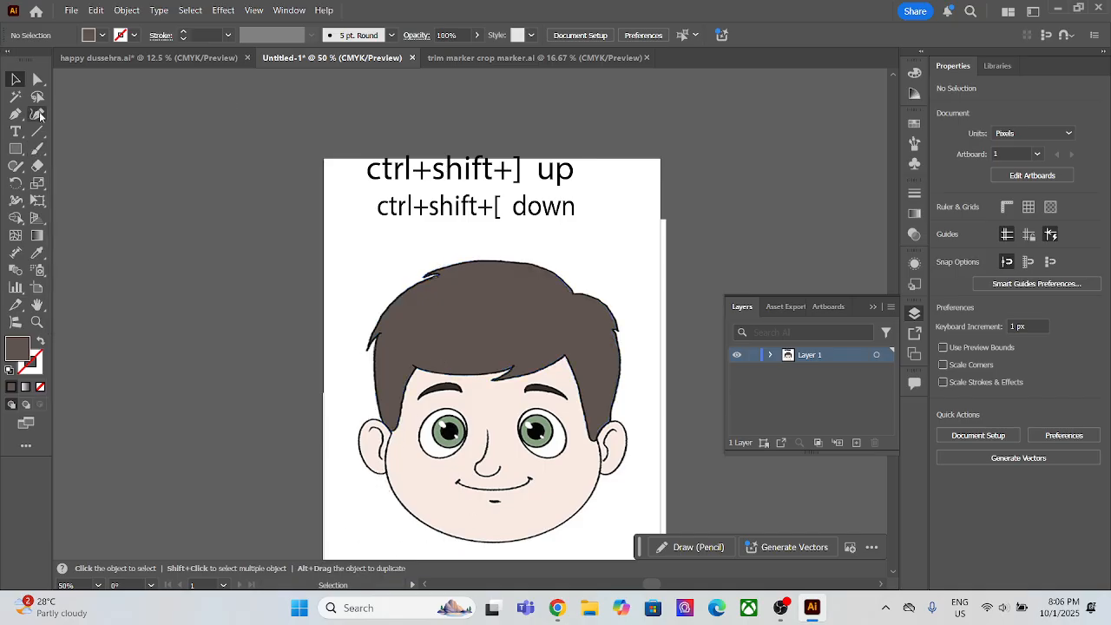
# Step: Start a Pen path up the left sideburn's inner edge to the hairline corner, with a 1 pt brown stroke and no fill
pyautogui.press('p')
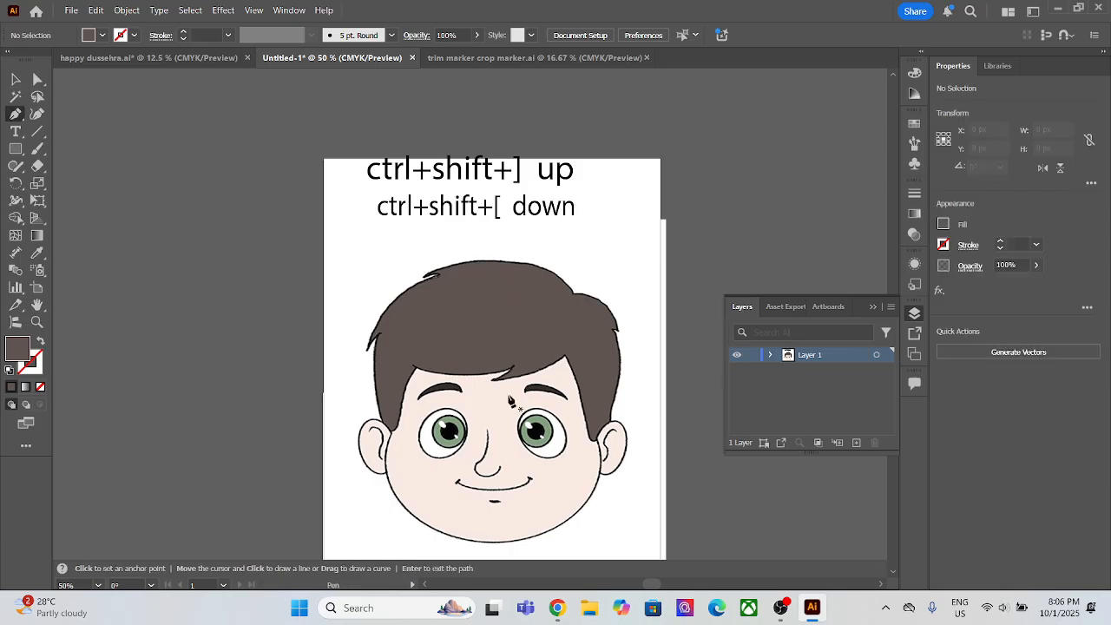
pyautogui.click(392, 437)
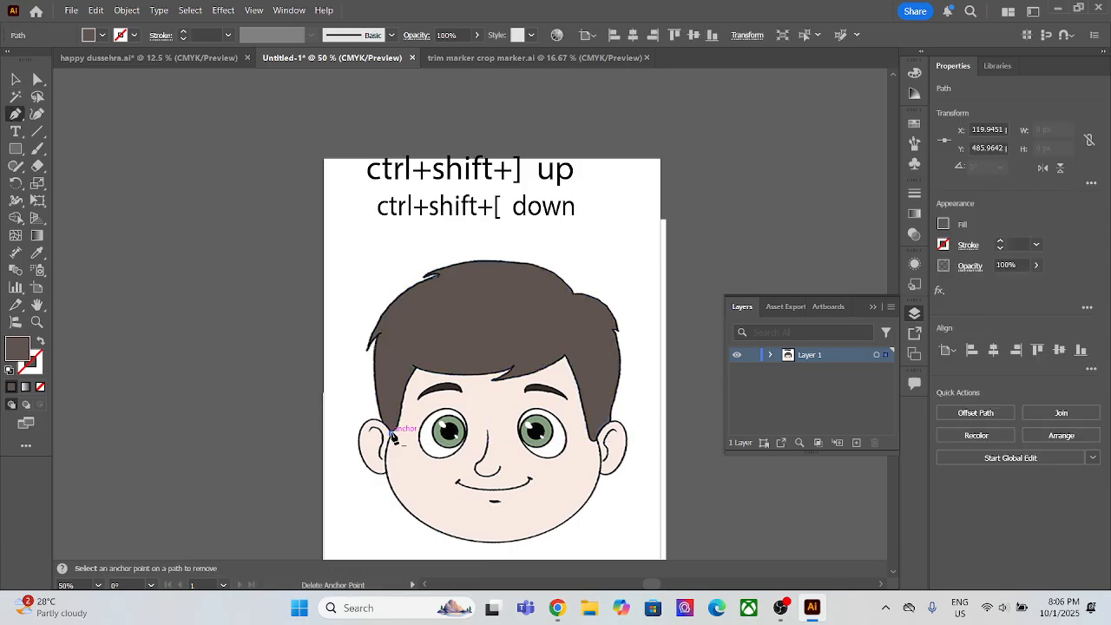
pyautogui.click(409, 370)
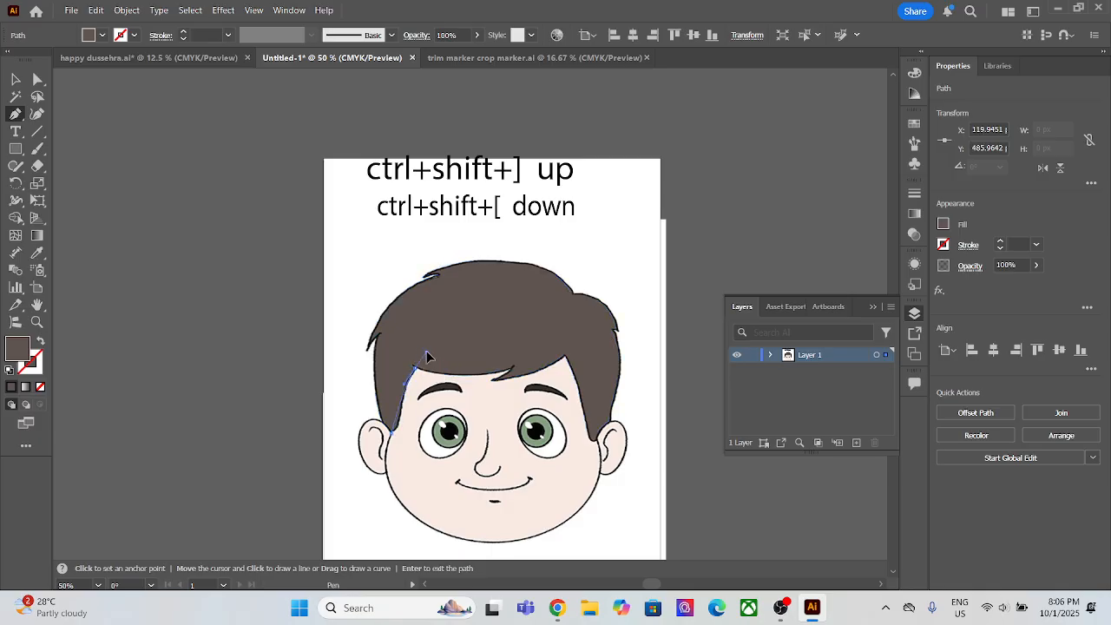
pyautogui.click(426, 354)
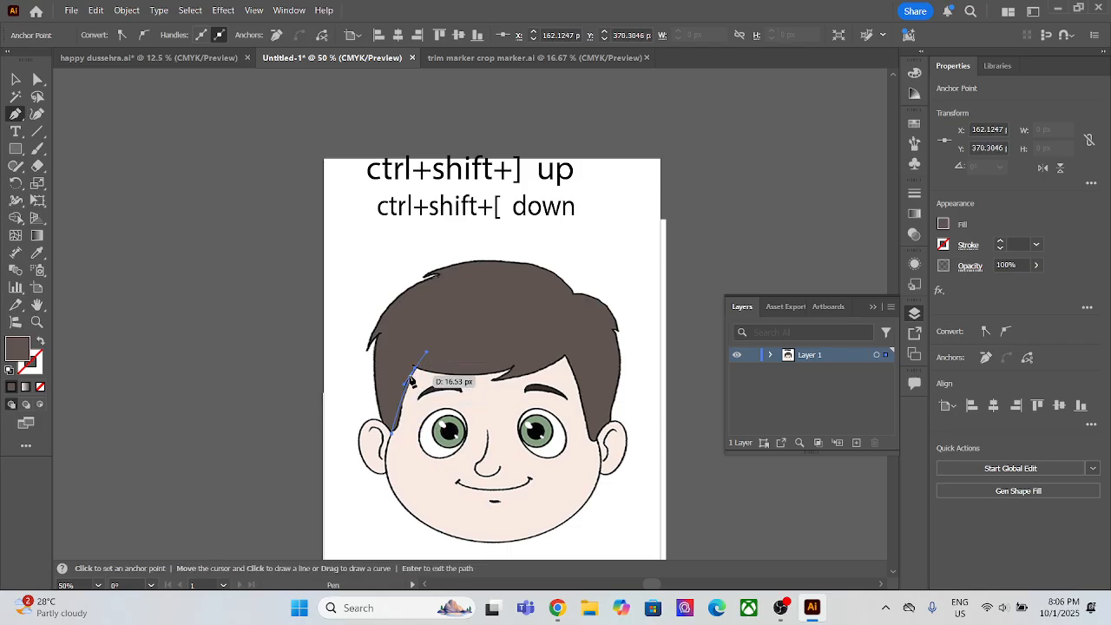
pyautogui.click(40, 341)
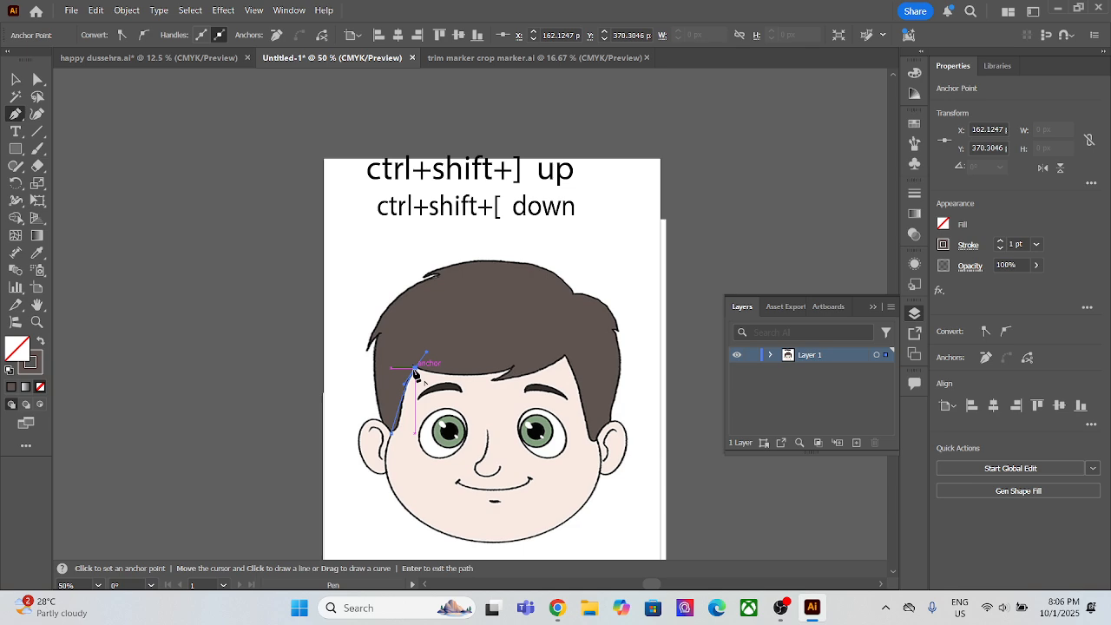
pyautogui.click(416, 367)
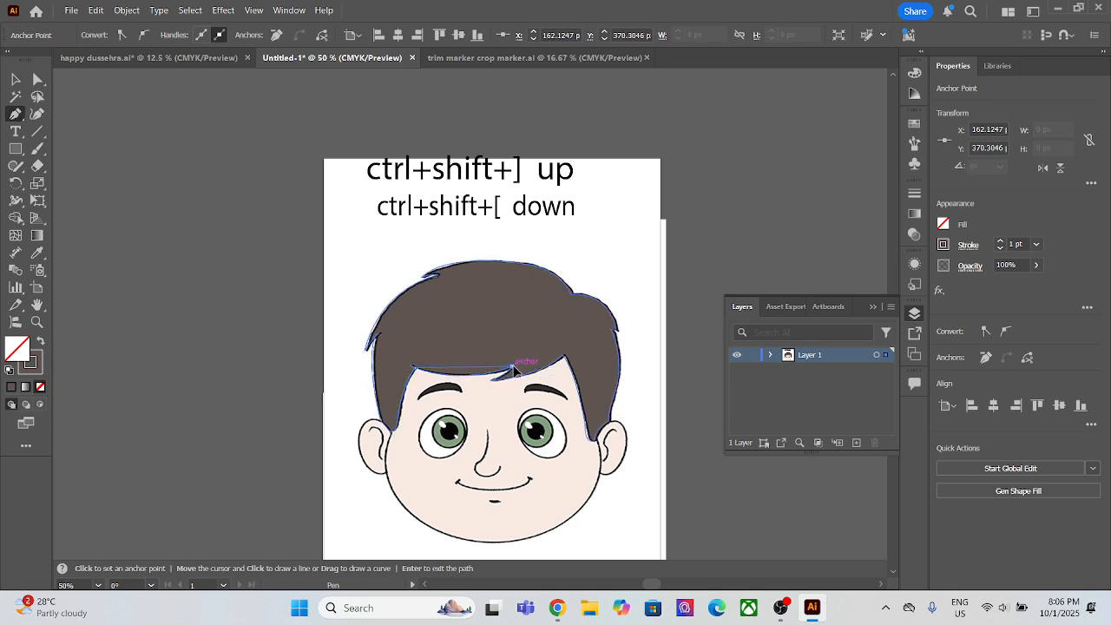
# Step: Curve the face path along the fringe's lower edge into its notch and out to the lock's tip, resetting the anchors
pyautogui.moveTo(510, 373); pyautogui.dragTo(555, 347)
pyautogui.click(511, 368)
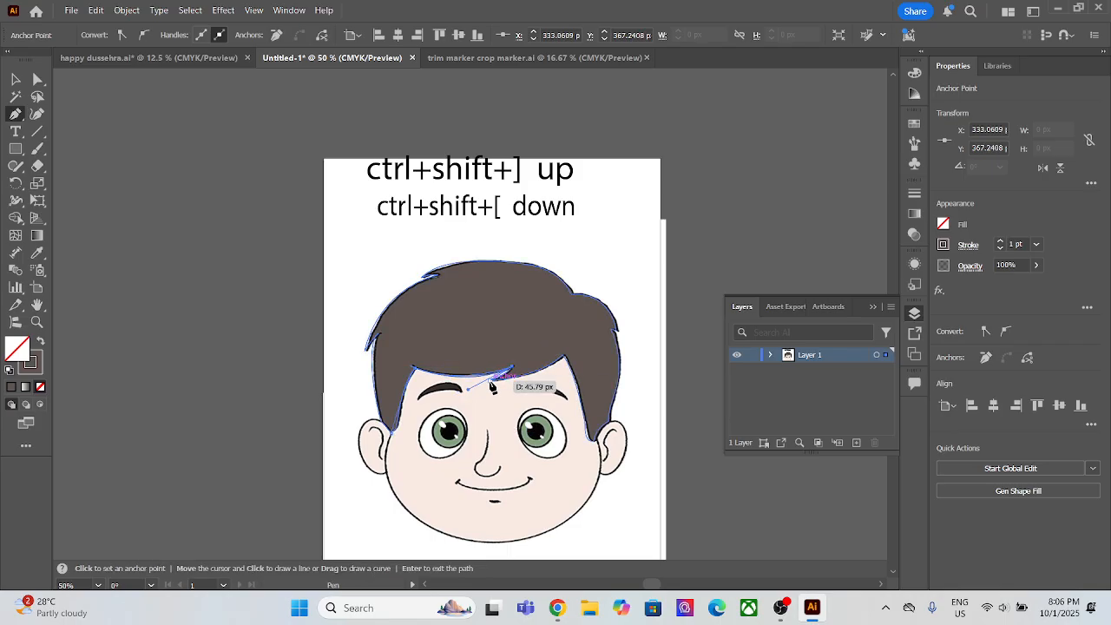
pyautogui.click(489, 380)
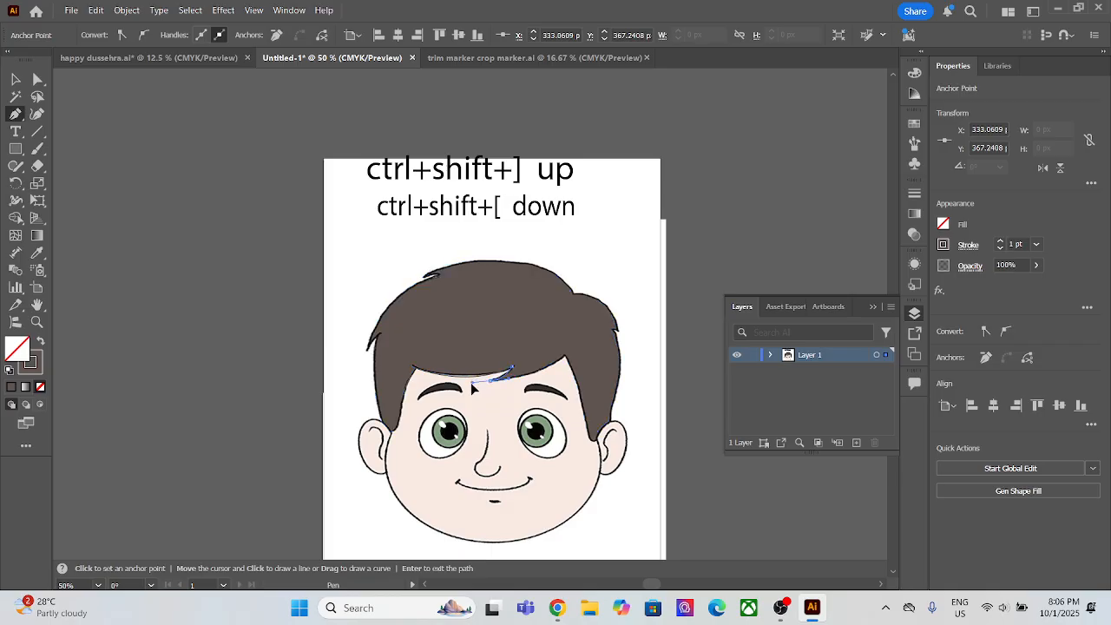
pyautogui.click(493, 381)
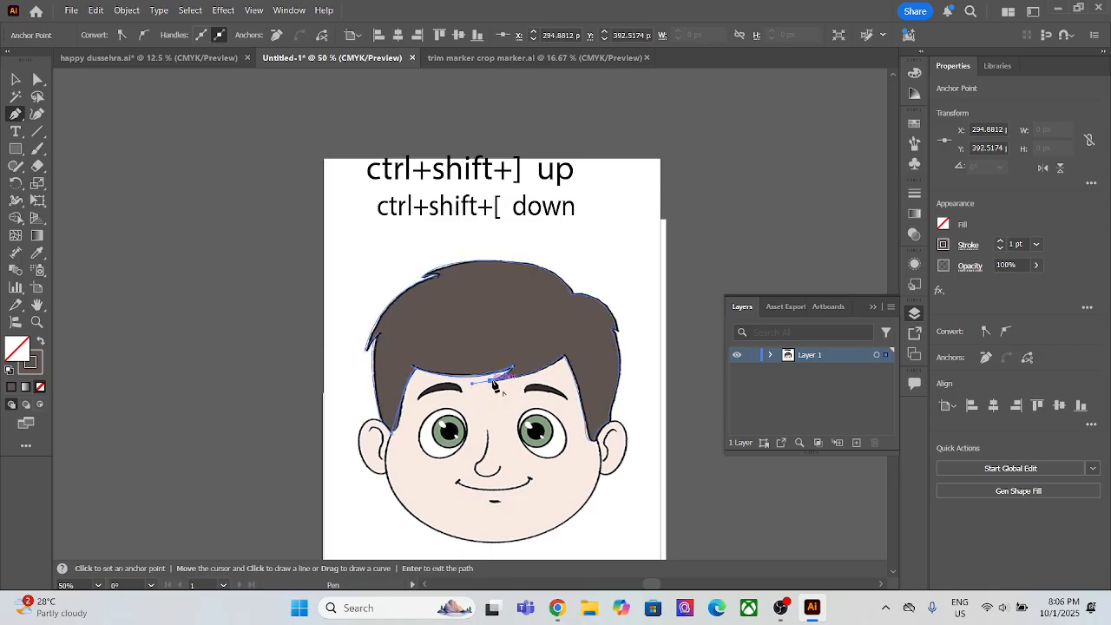
# Step: Continue the face path to the right hairline corner and curve it down the right sideburn's inner edge to its tip
pyautogui.click(564, 363)
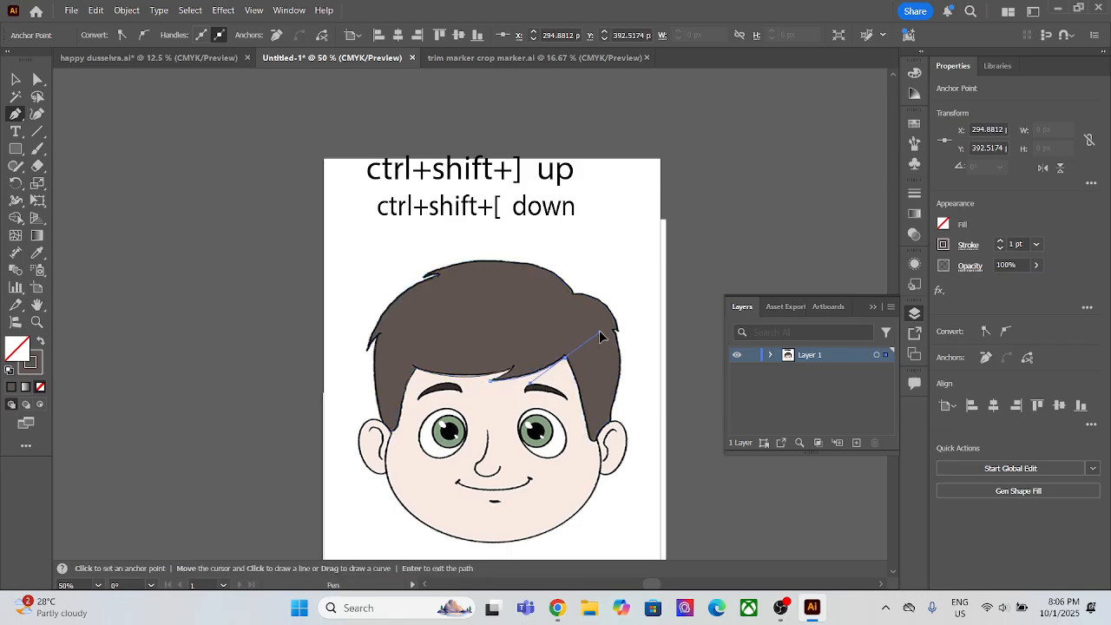
pyautogui.click(591, 439)
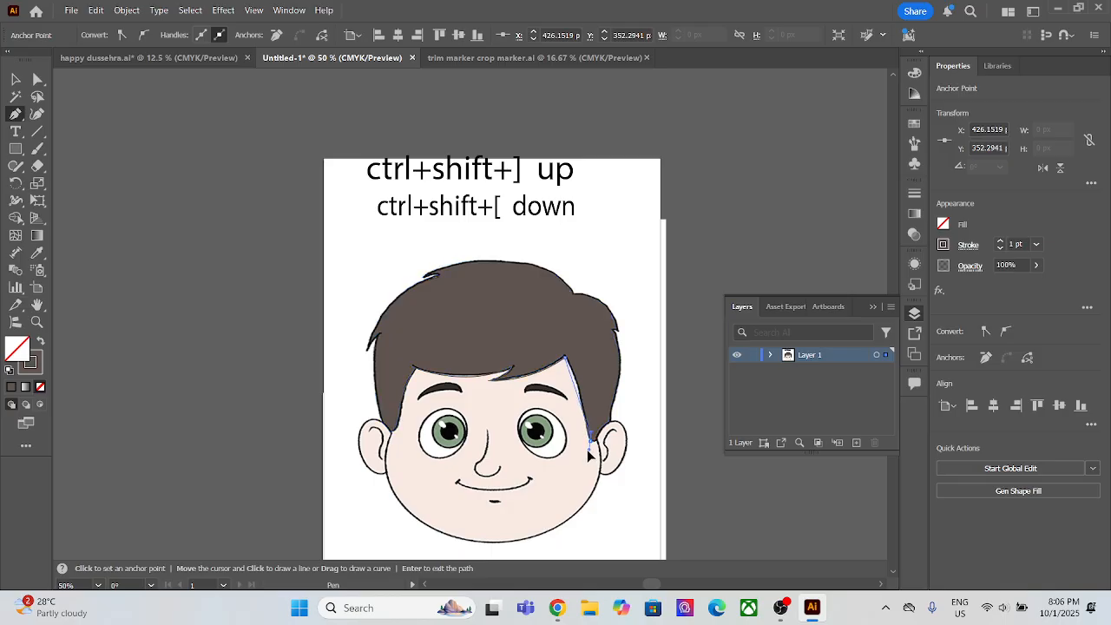
pyautogui.moveTo(586, 457); pyautogui.dragTo(603, 504)
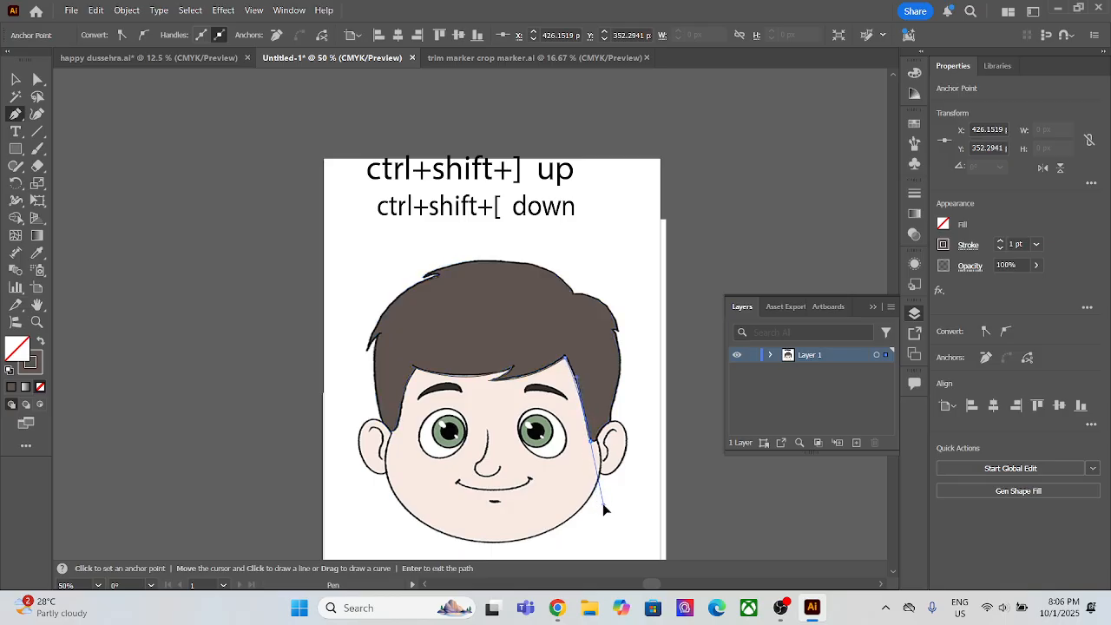
# Step: Curve the face path around the right sideburn's rounded tip to the point where it meets the ear
pyautogui.click(590, 440)
pyautogui.click(597, 441)
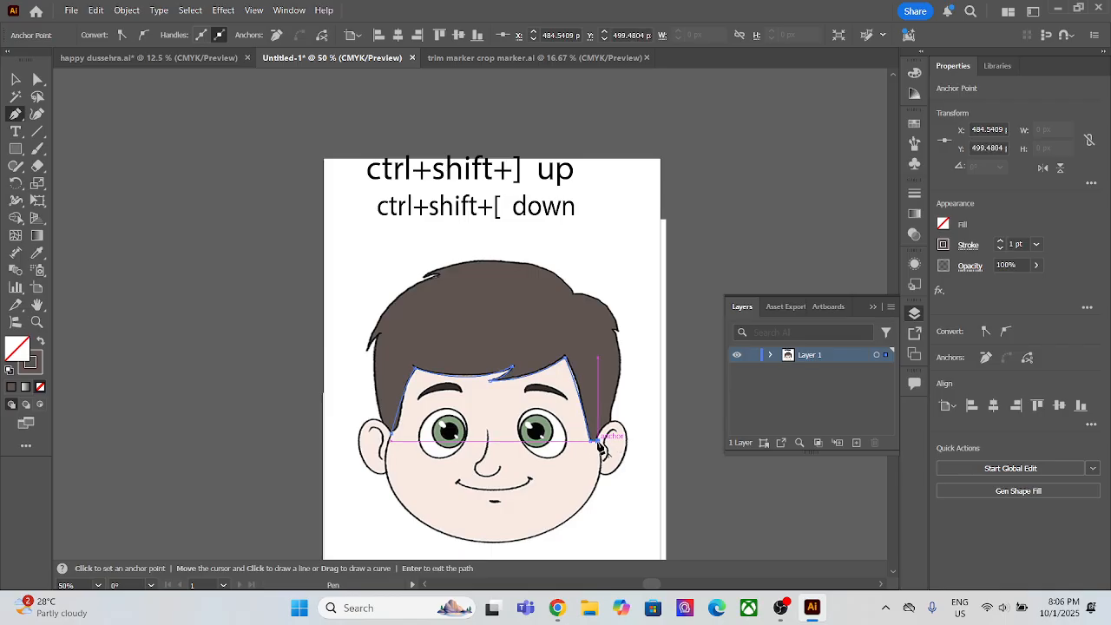
pyautogui.scroll(6, 596, 443)
pyautogui.hotkey('ctrl', 'z')
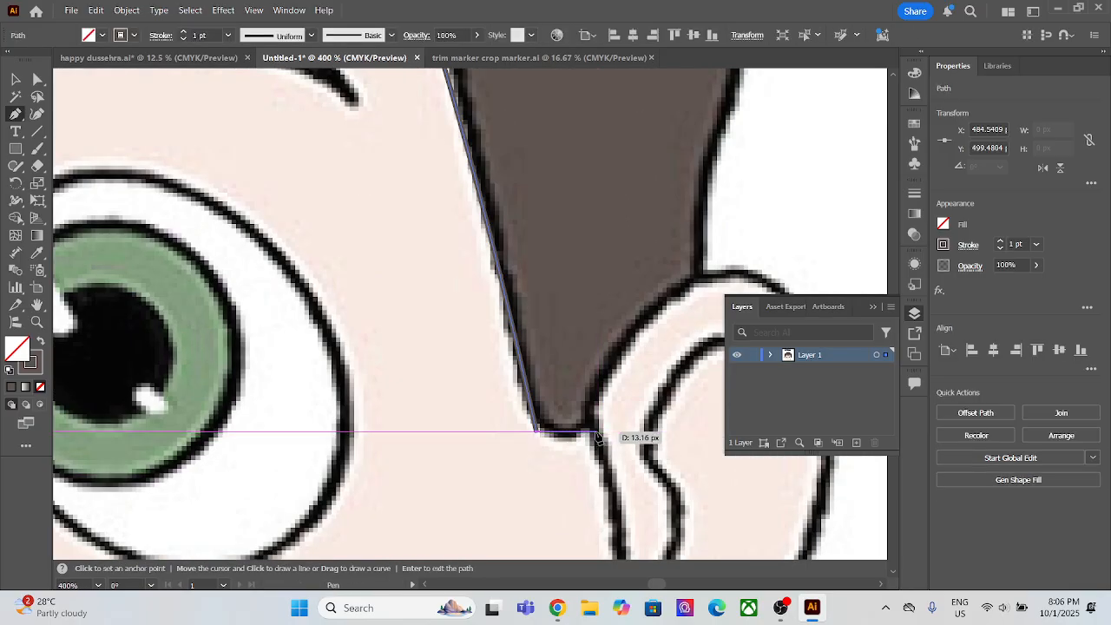
pyautogui.moveTo(587, 434); pyautogui.dragTo(604, 420)
pyautogui.scroll(-3, 607, 434)
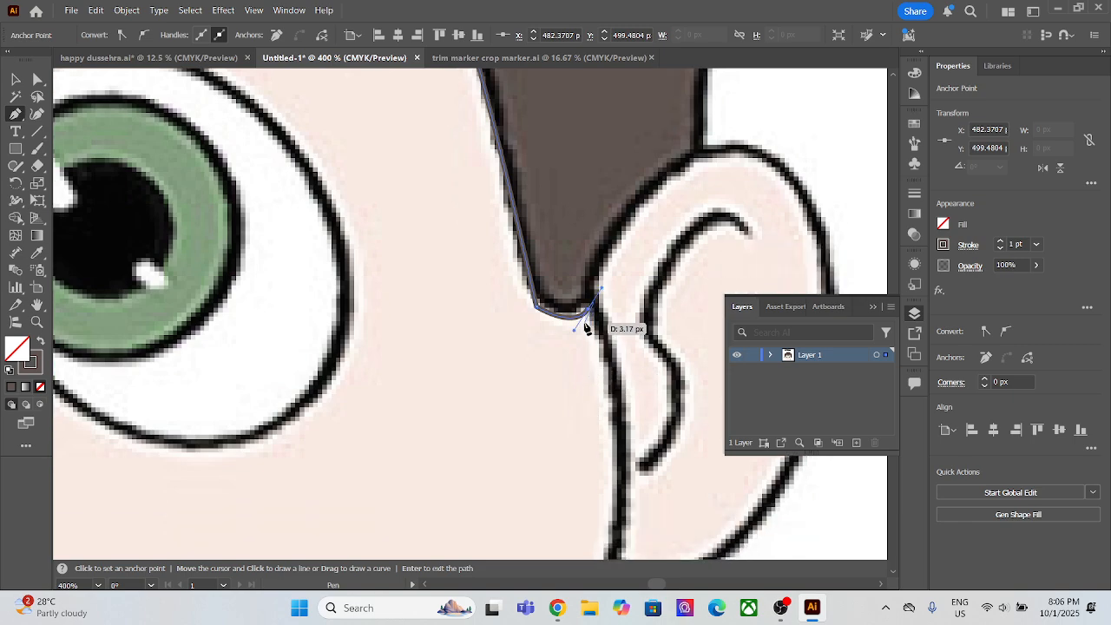
pyautogui.scroll(-6, 593, 315)
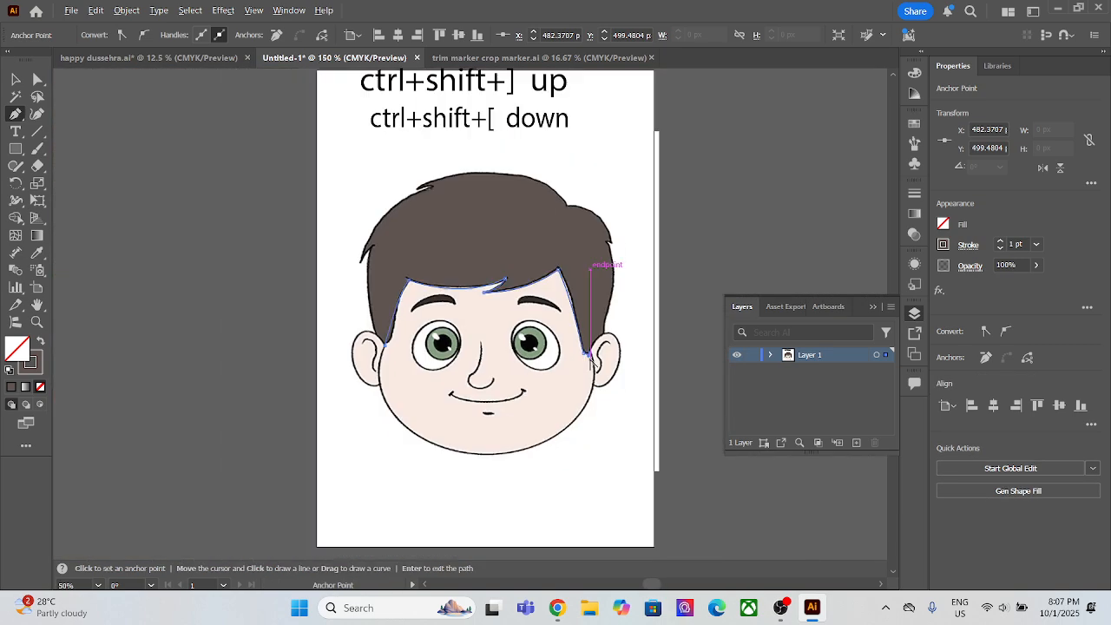
# Step: Continue the face path in curves down the right cheek and along the chin's underside, resetting each anchor's outgoing handle
pyautogui.scroll(2, 596, 406)
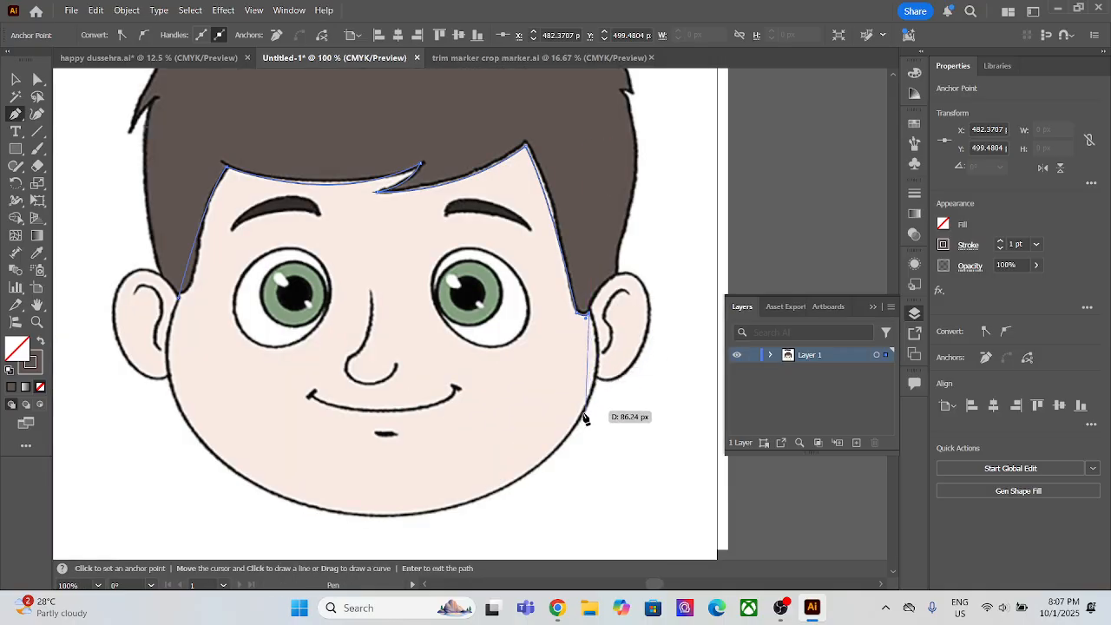
pyautogui.moveTo(544, 458); pyautogui.dragTo(463, 536)
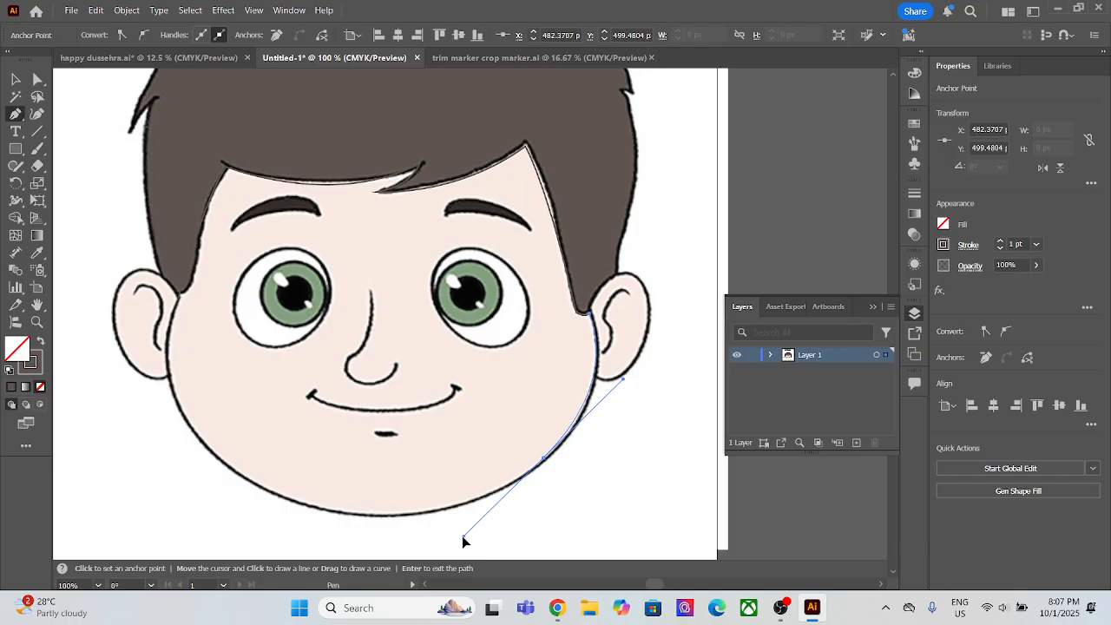
pyautogui.click(544, 457)
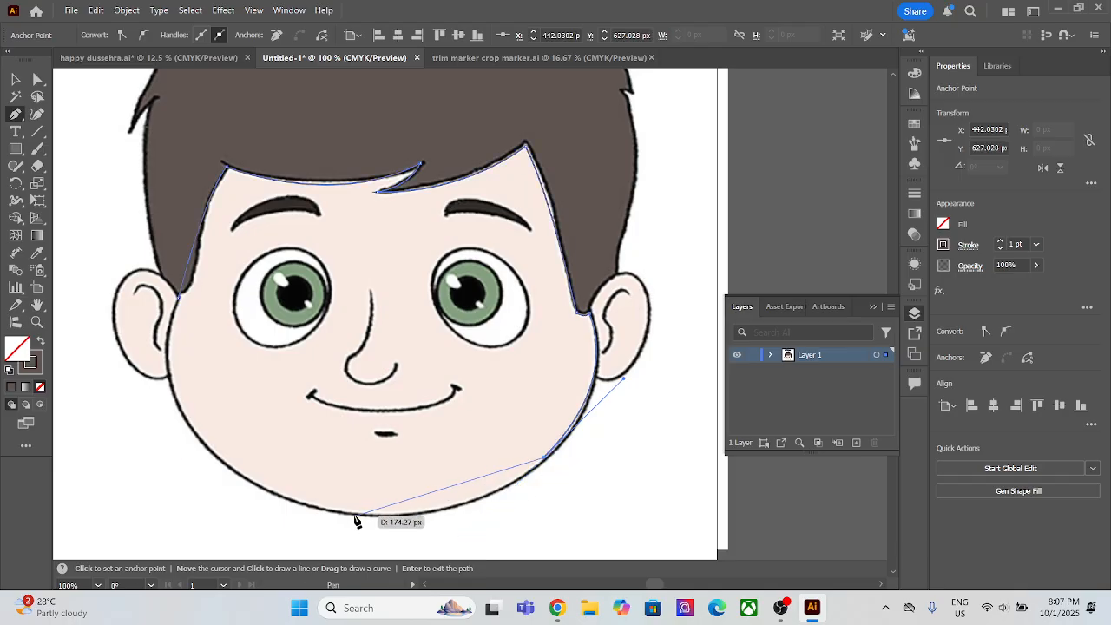
pyautogui.moveTo(327, 510); pyautogui.dragTo(203, 482)
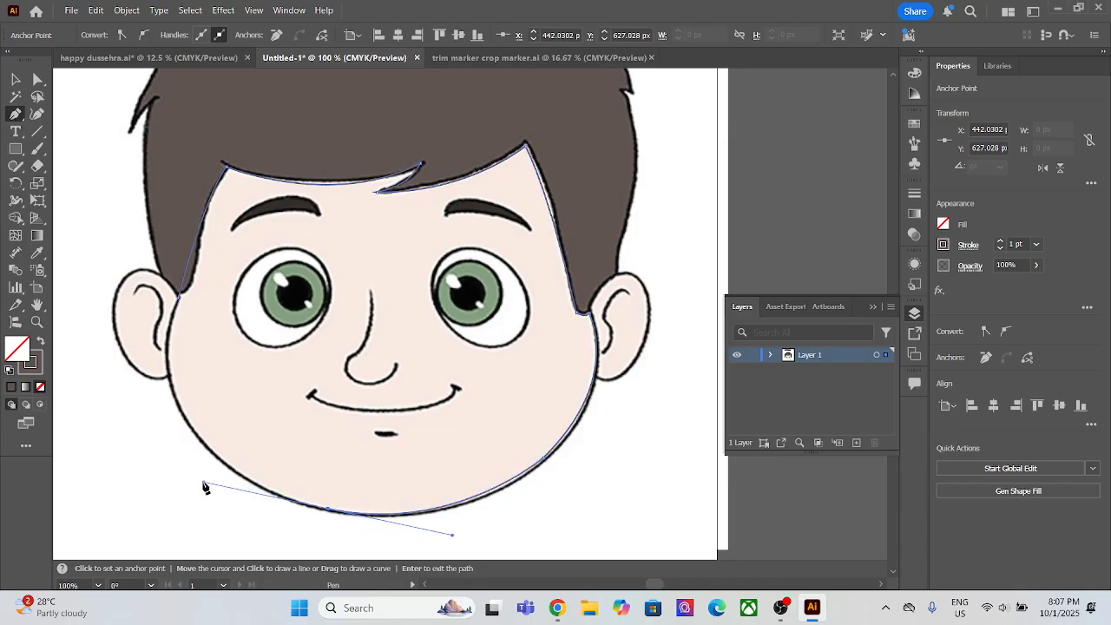
pyautogui.click(328, 509)
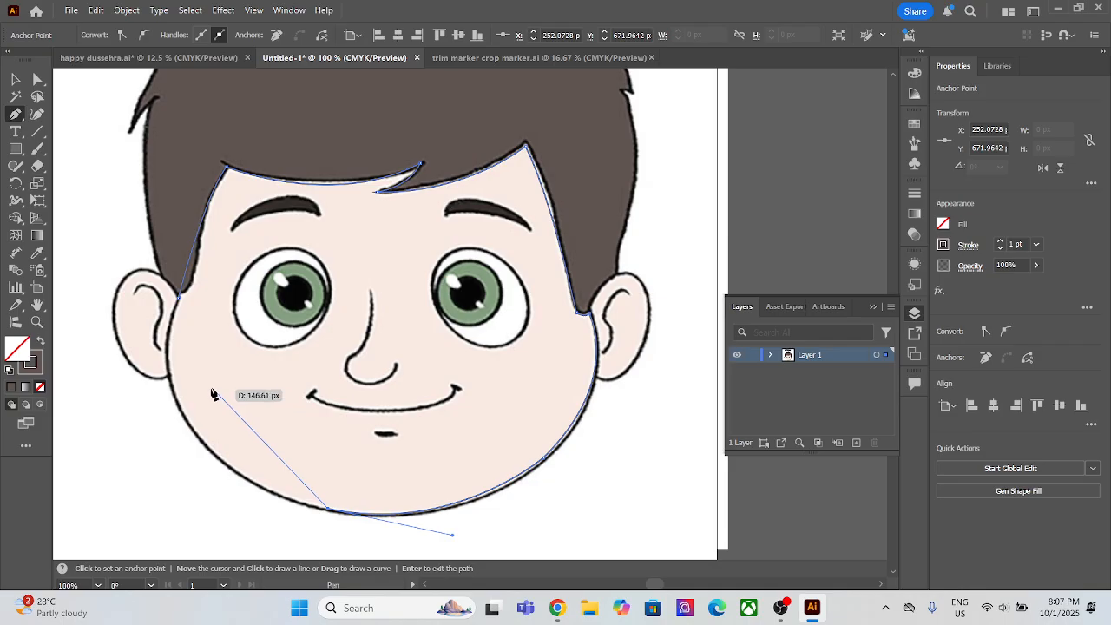
# Step: Curve the face path up the left cheek and close it at its starting point below the left sideburn
pyautogui.moveTo(170, 378); pyautogui.dragTo(136, 271)
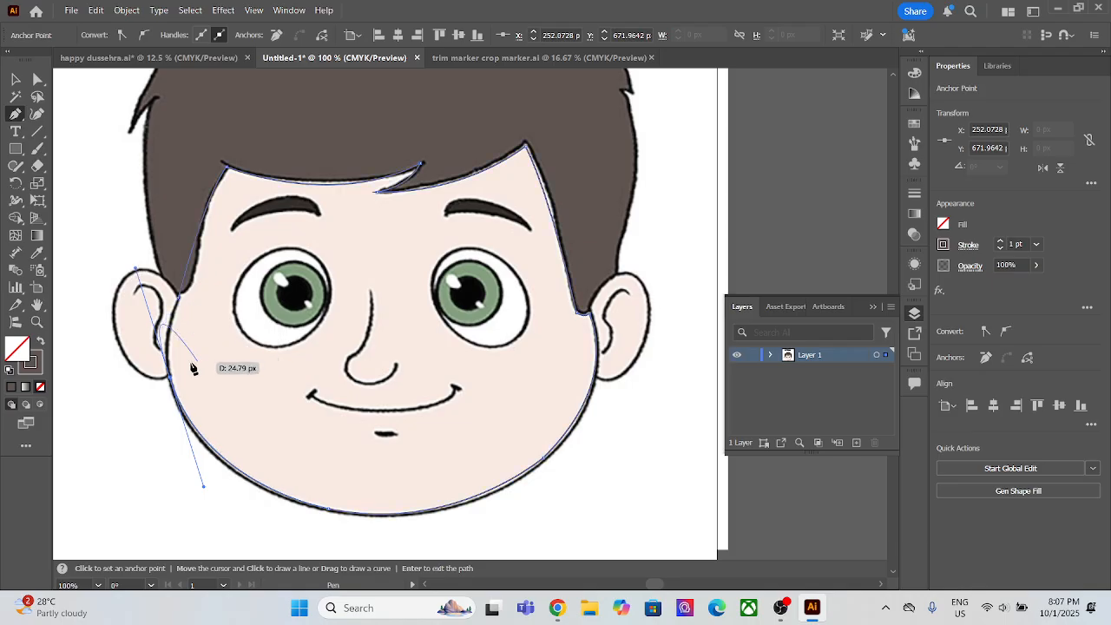
pyautogui.click(170, 378)
pyautogui.click(181, 300)
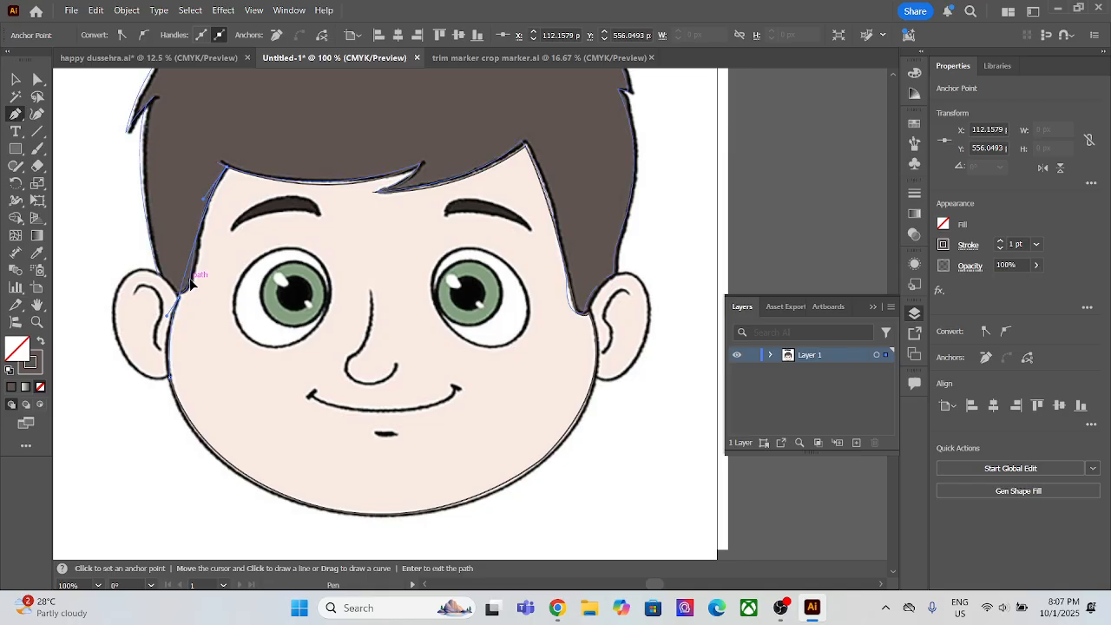
pyautogui.moveTo(190, 279); pyautogui.dragTo(190, 279)
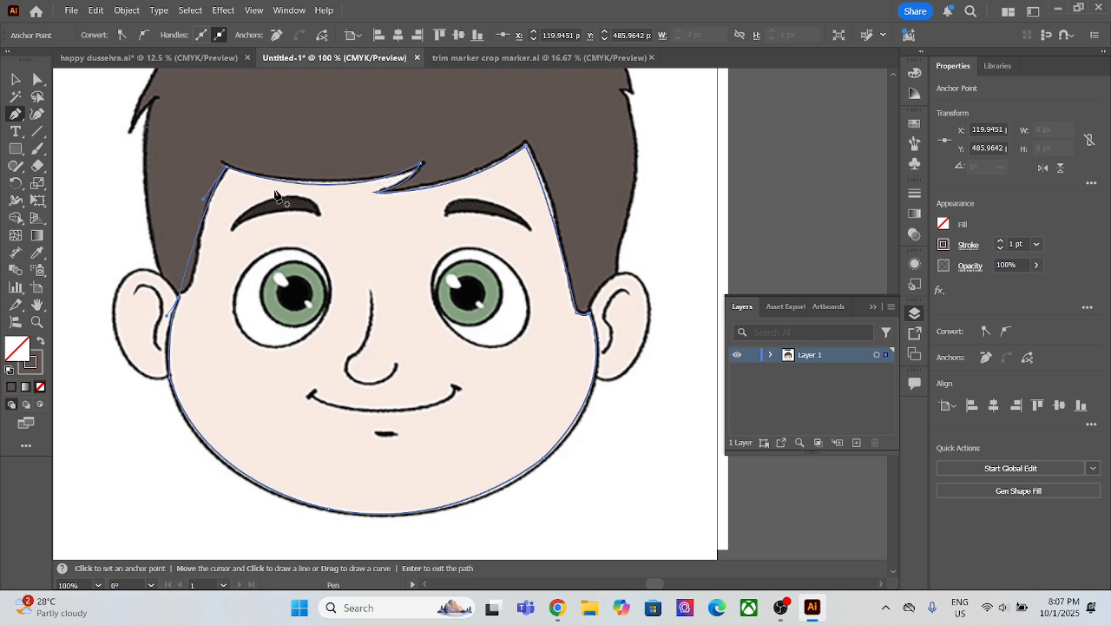
# Step: Fill the face shape with the skin colour sampled from the image, without a stroke, and send it to the back
pyautogui.click(39, 256)
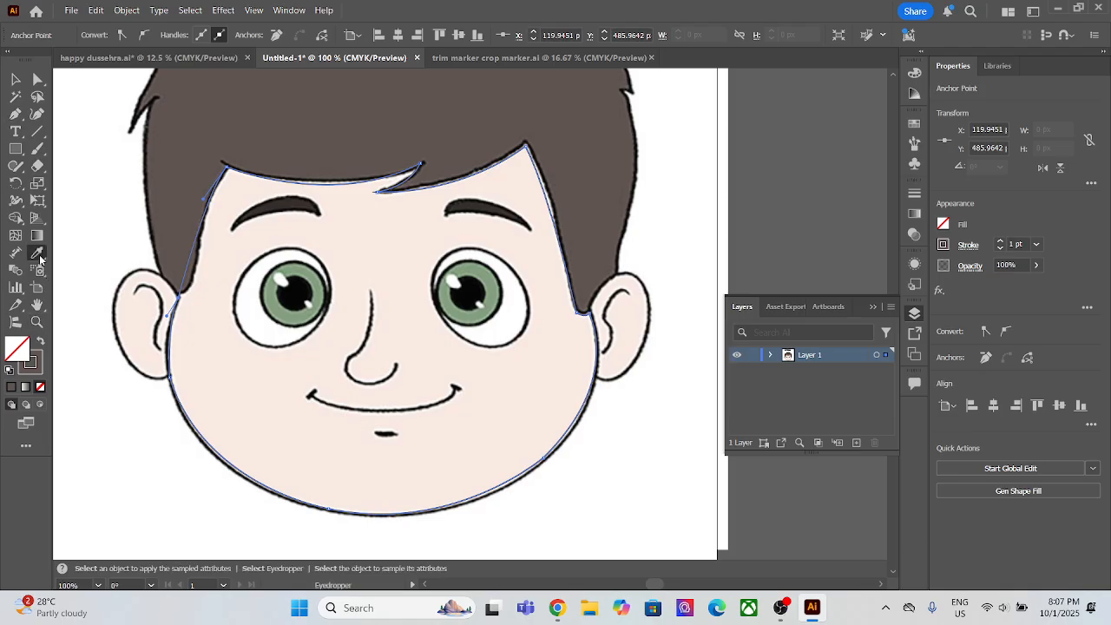
pyautogui.click(282, 383)
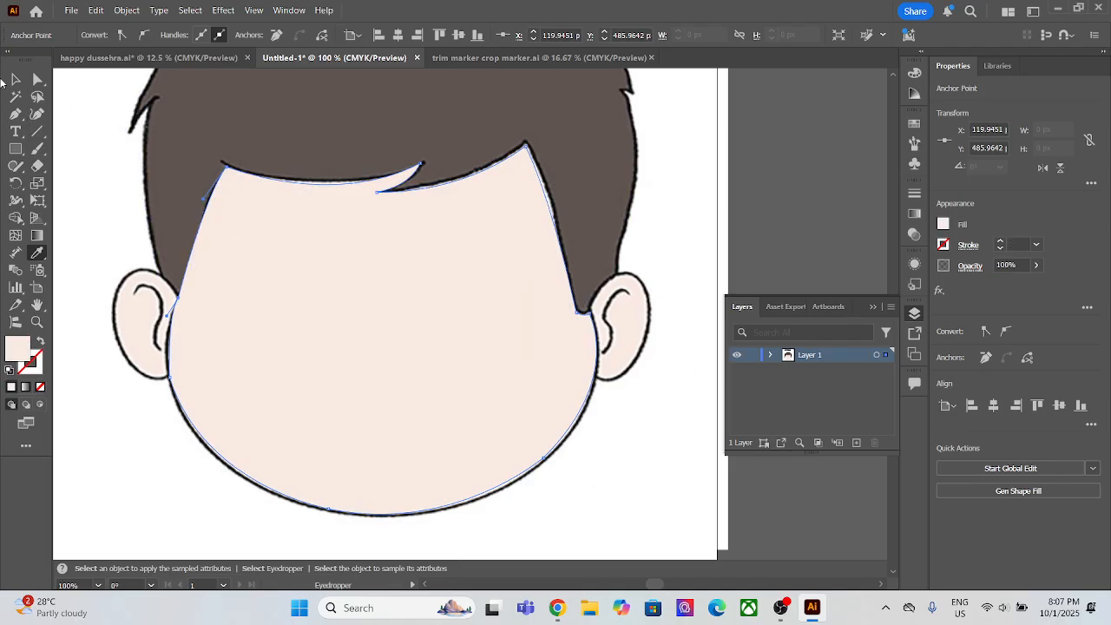
pyautogui.click(14, 80)
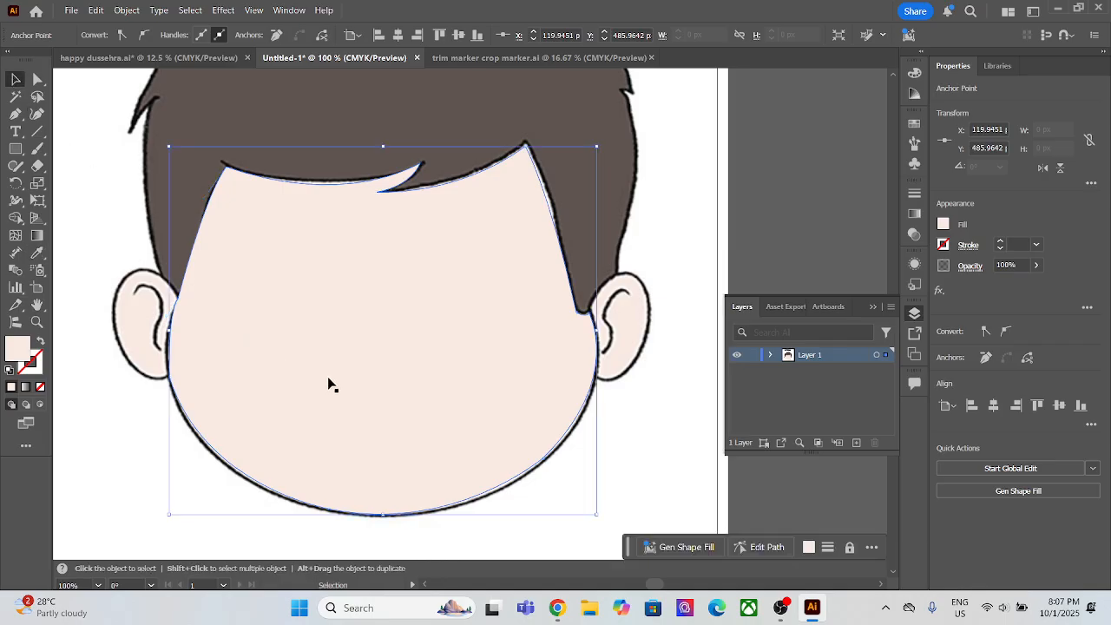
pyautogui.scroll(-3, 323, 370)
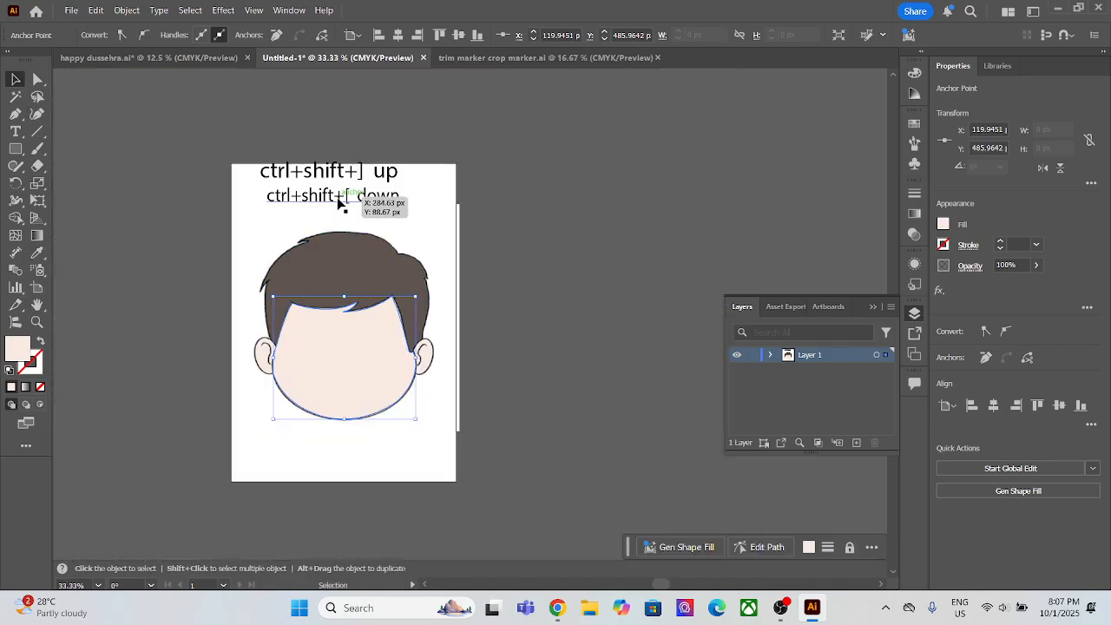
pyautogui.keyDown('ctrl'); pyautogui.click(333, 376); pyautogui.keyUp('ctrl')
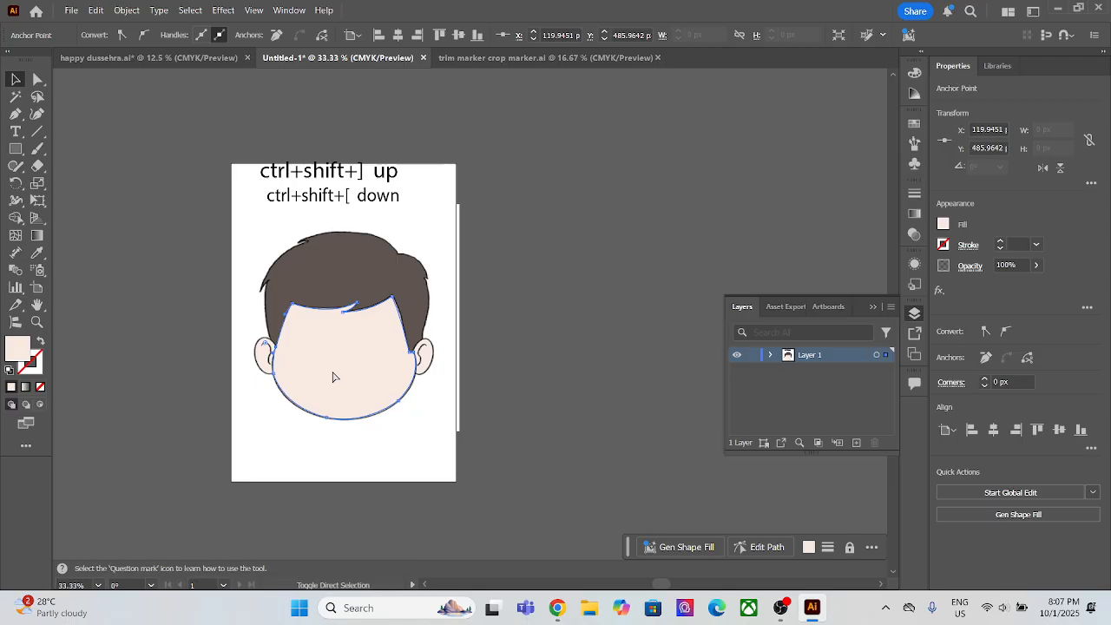
pyautogui.hotkey('ctrl', 'shift', '[')
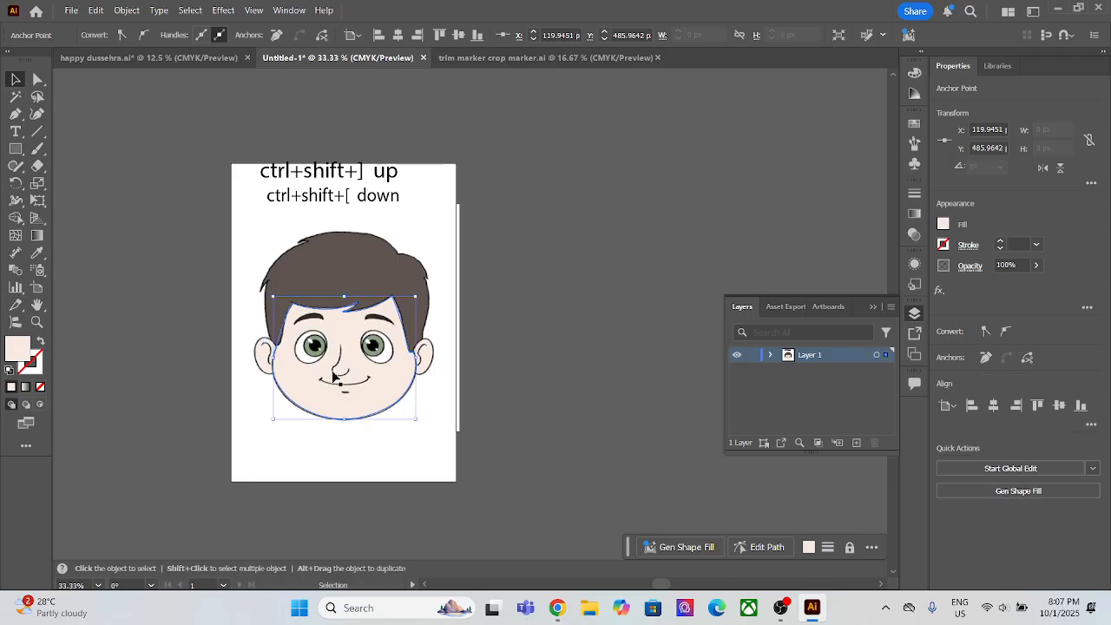
pyautogui.scroll(1, 410, 451)
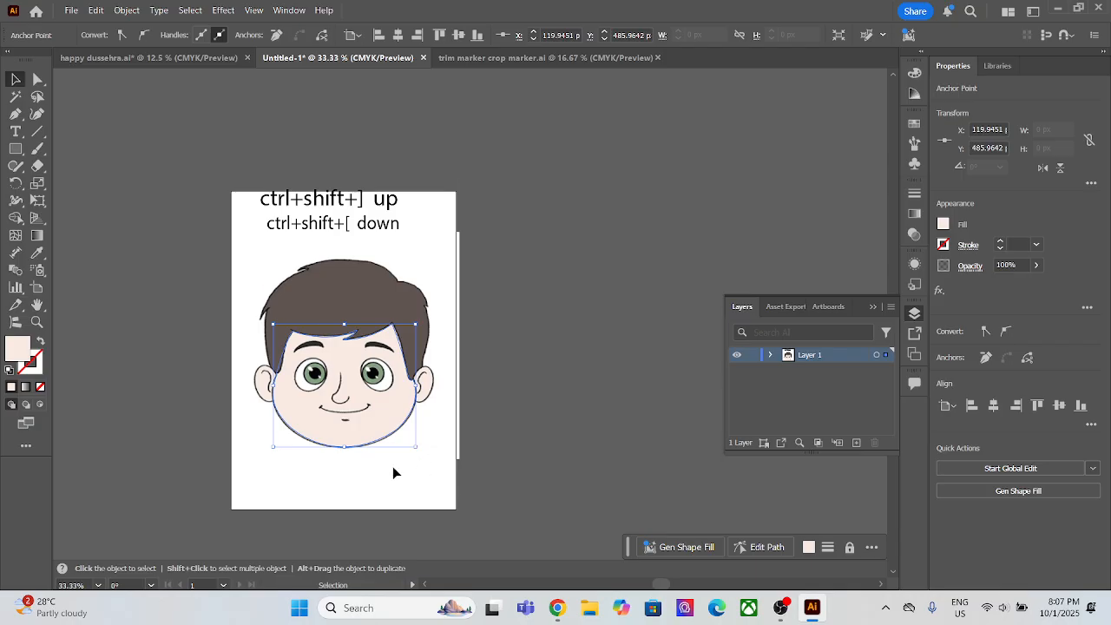
# Step: Start a Pen path at the left ear's lower joint and curve it up the outer edge, with a 1 pt skin-coloured stroke and no fill
pyautogui.scroll(2, 392, 466)
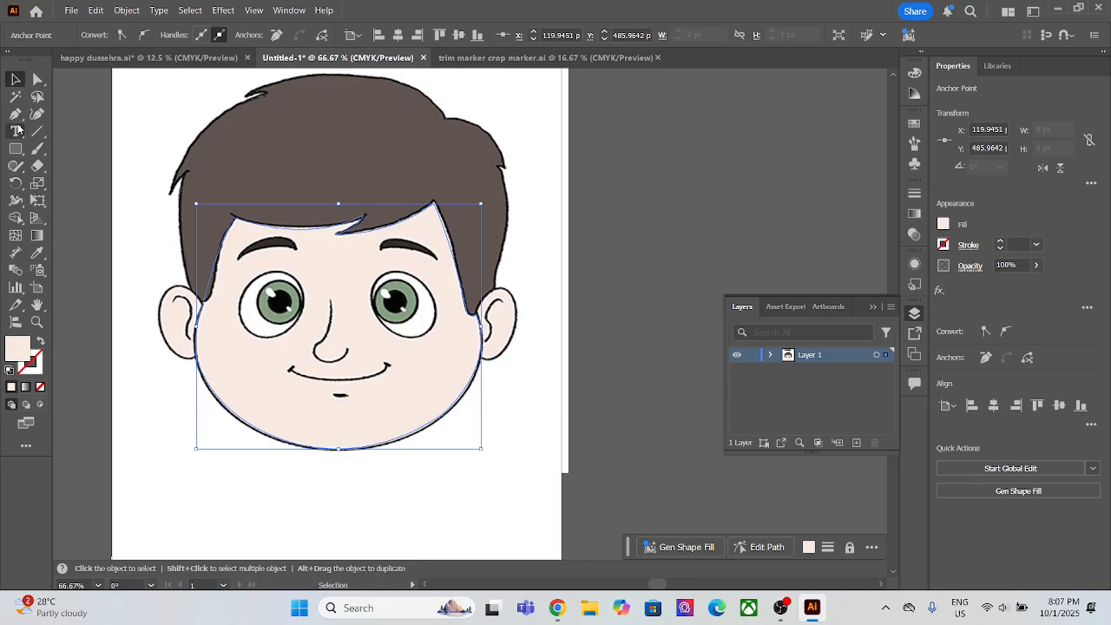
pyautogui.press('p')
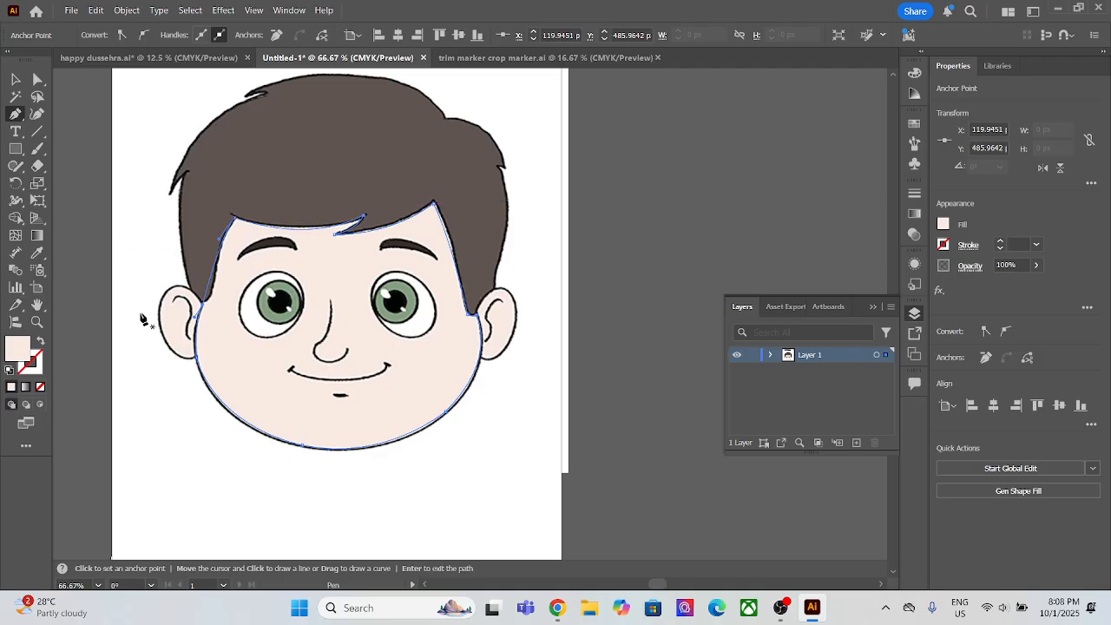
pyautogui.click(195, 351)
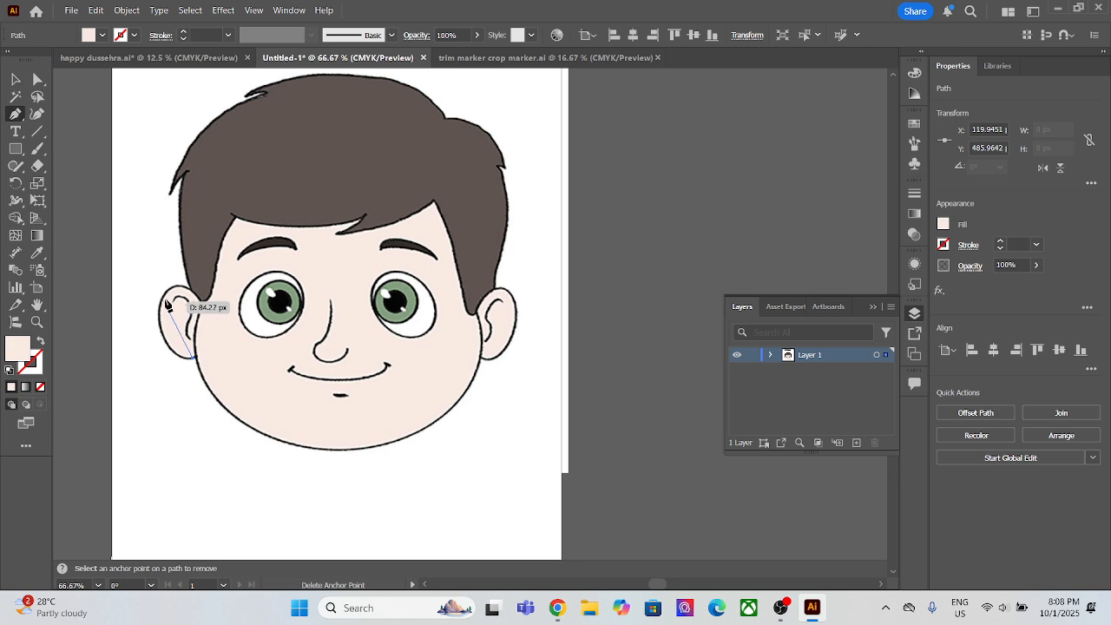
pyautogui.moveTo(201, 305); pyautogui.dragTo(279, 345)
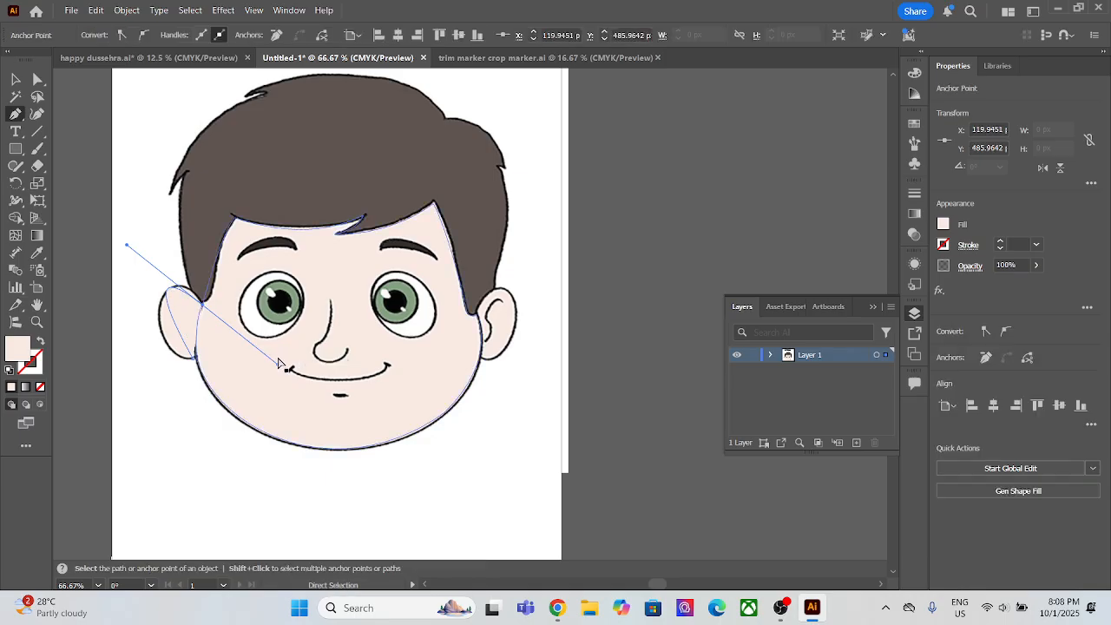
pyautogui.click(41, 342)
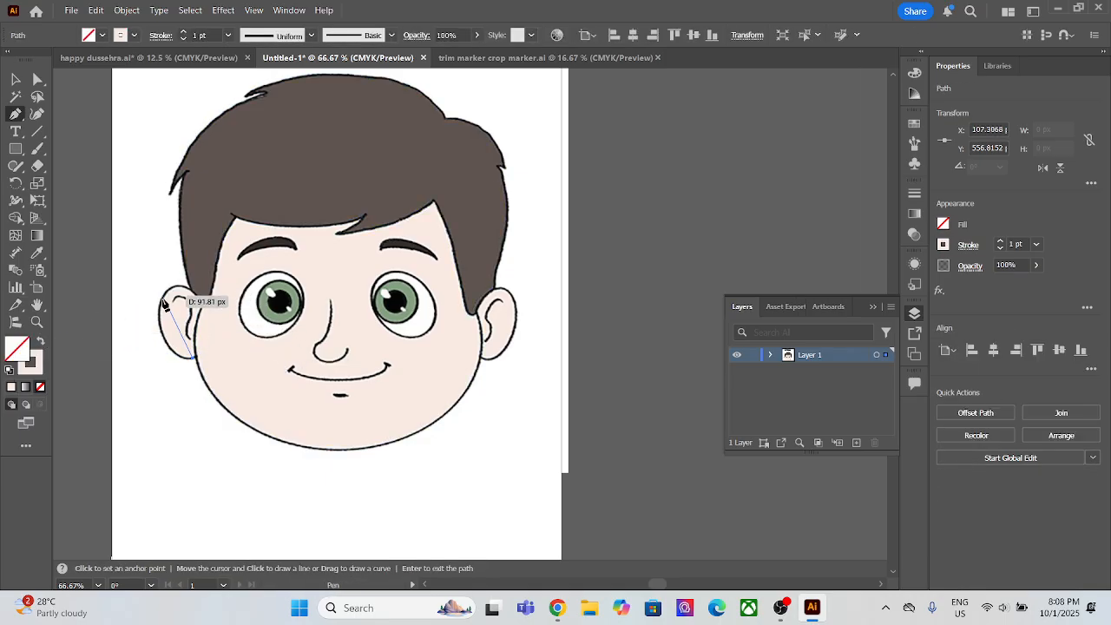
pyautogui.moveTo(161, 305); pyautogui.dragTo(161, 252)
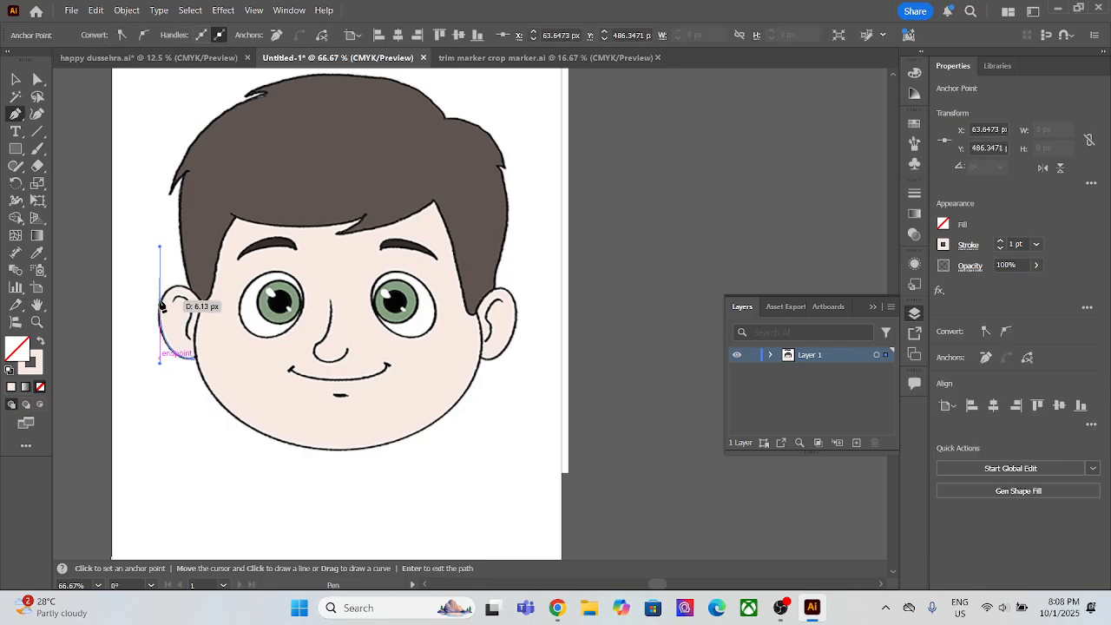
pyautogui.click(160, 306)
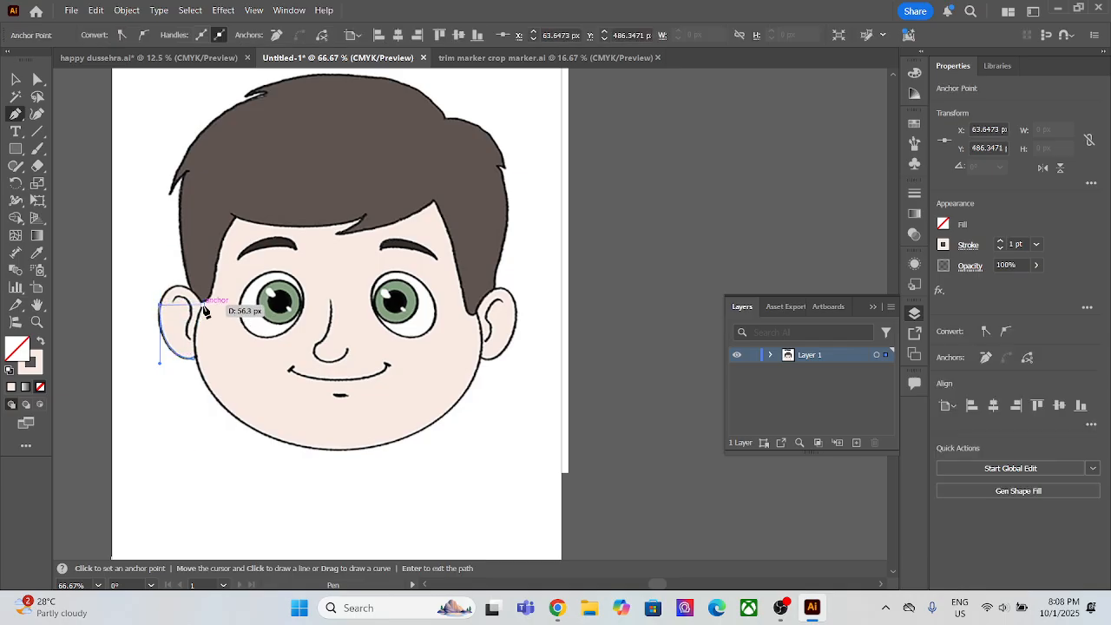
# Step: Curve the ear path over its top to the sideburn tip, continue down the cheek line, and close it at the lower joint
pyautogui.moveTo(203, 304); pyautogui.dragTo(229, 346)
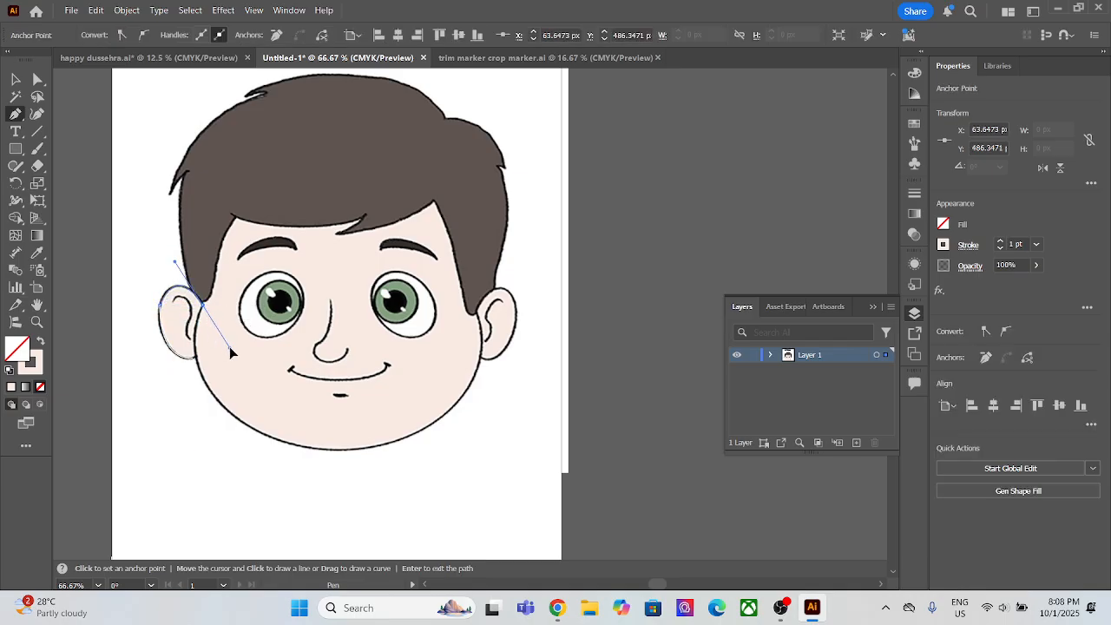
pyautogui.click(203, 305)
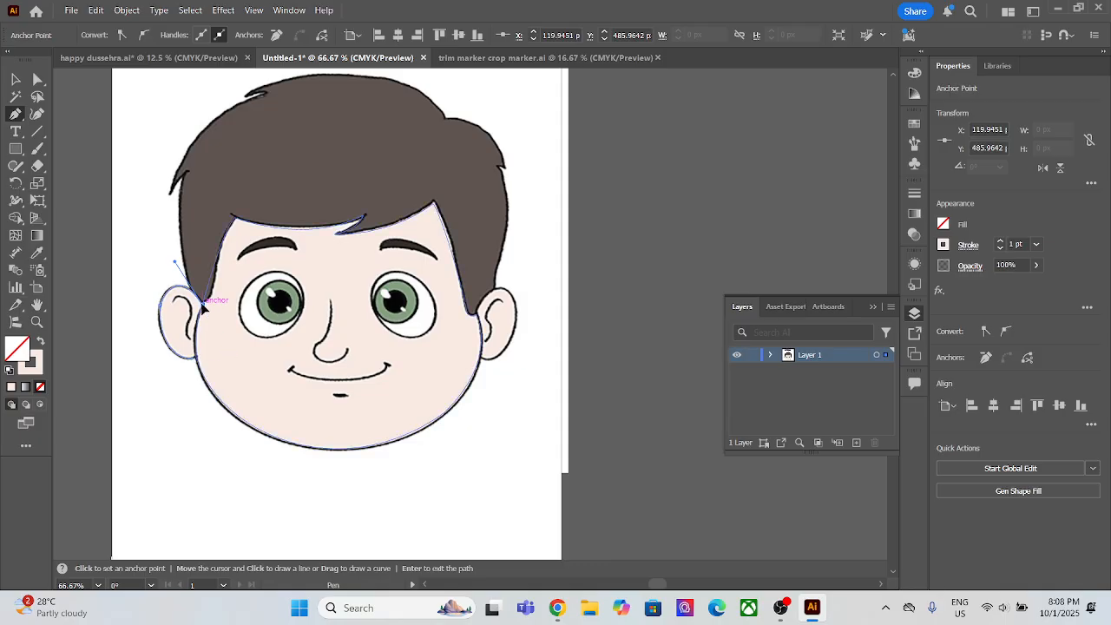
pyautogui.click(196, 358)
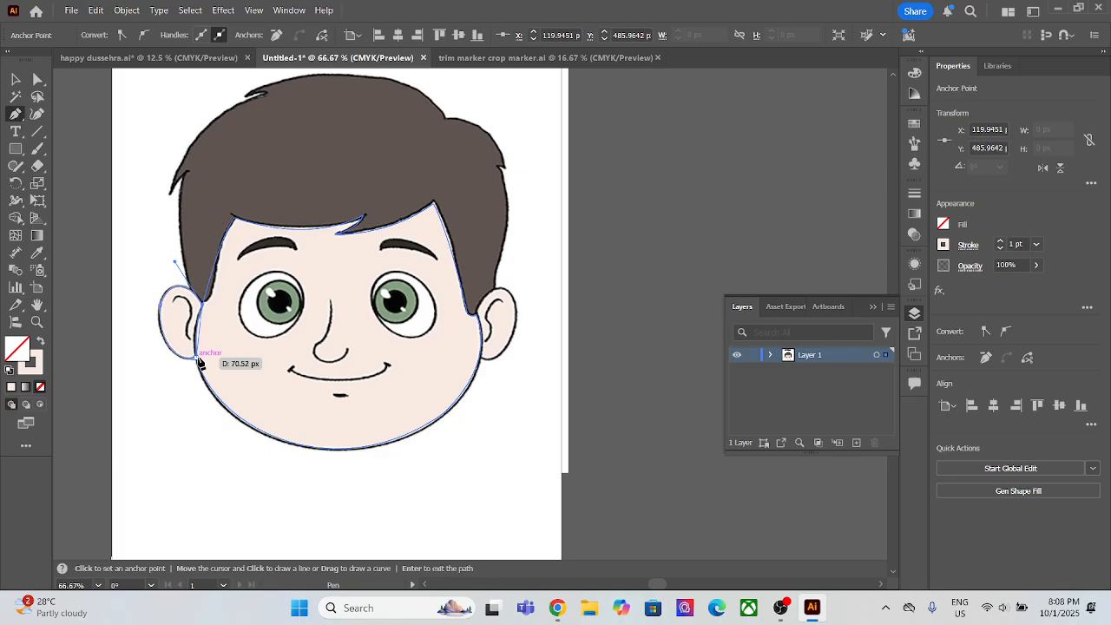
pyautogui.click(198, 358)
pyautogui.scroll(5, 201, 368)
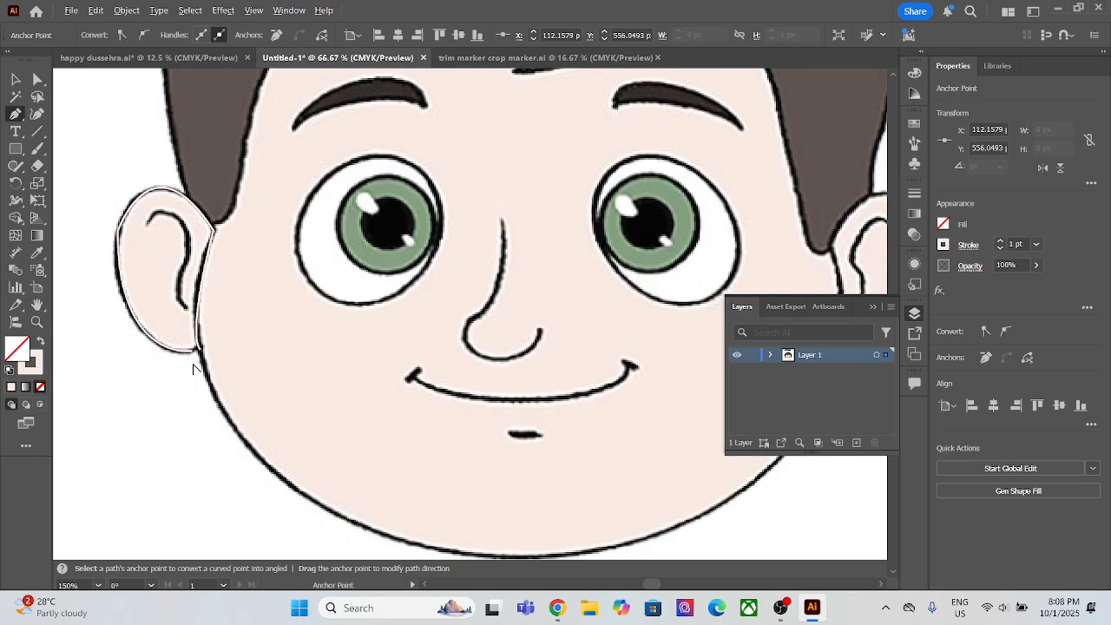
pyautogui.click(207, 336)
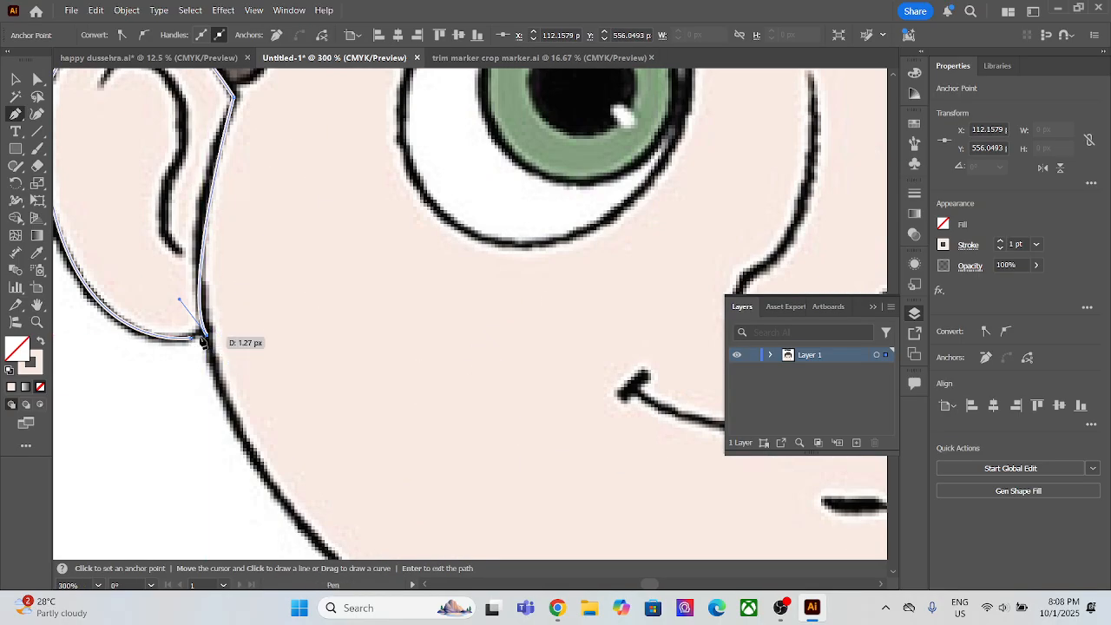
pyautogui.click(191, 338)
pyautogui.scroll(-4, 214, 408)
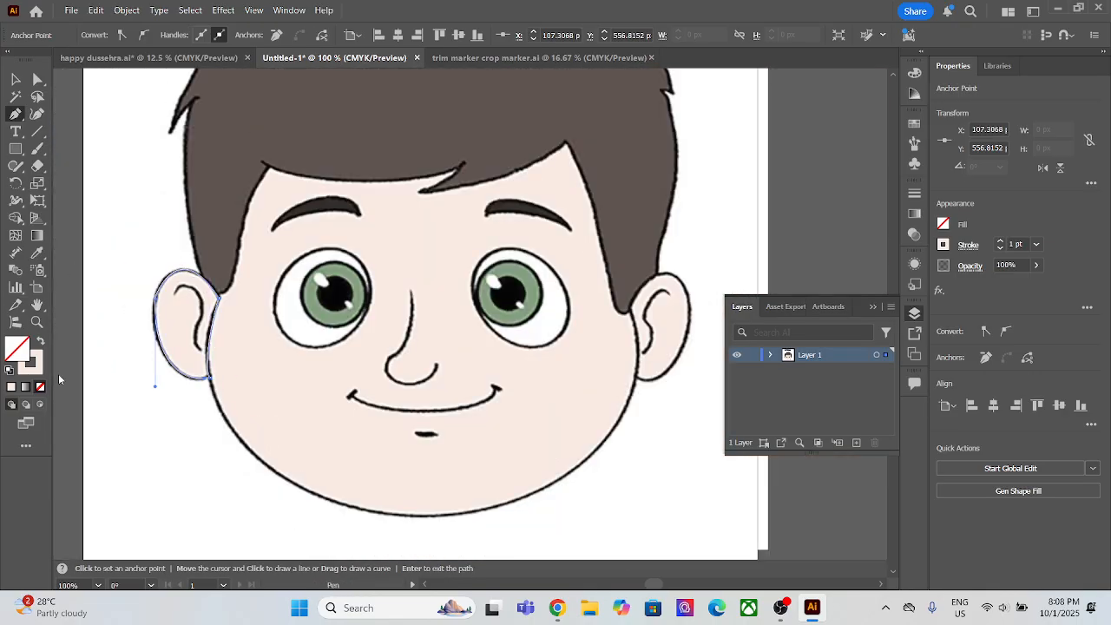
# Step: Fill the traced left ear with the skin colour sampled from the face, without a stroke
pyautogui.click(38, 253)
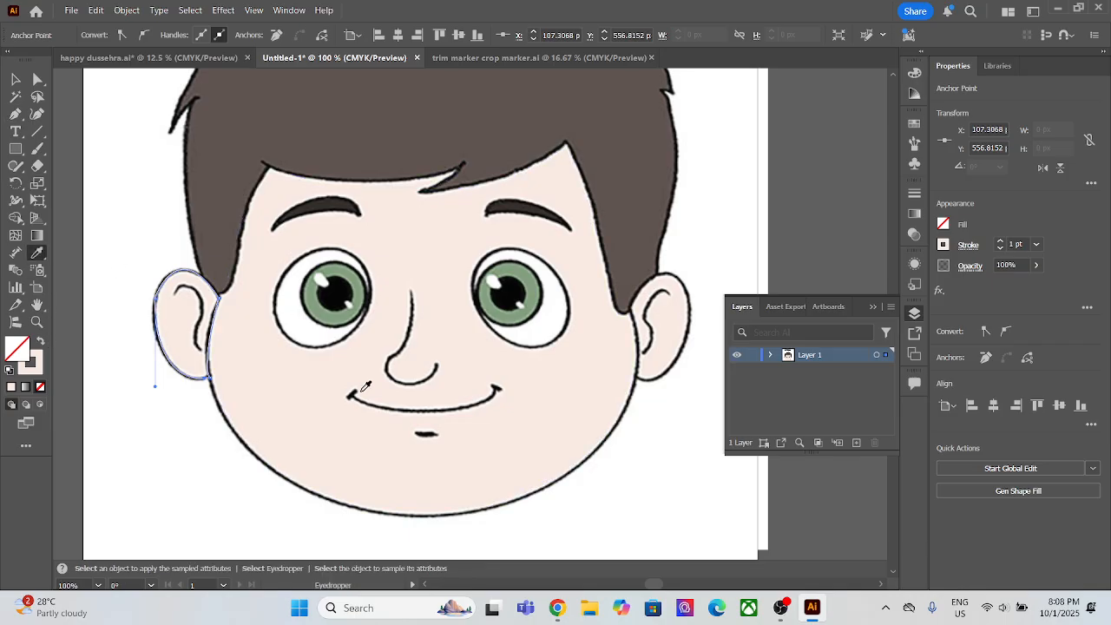
pyautogui.click(303, 410)
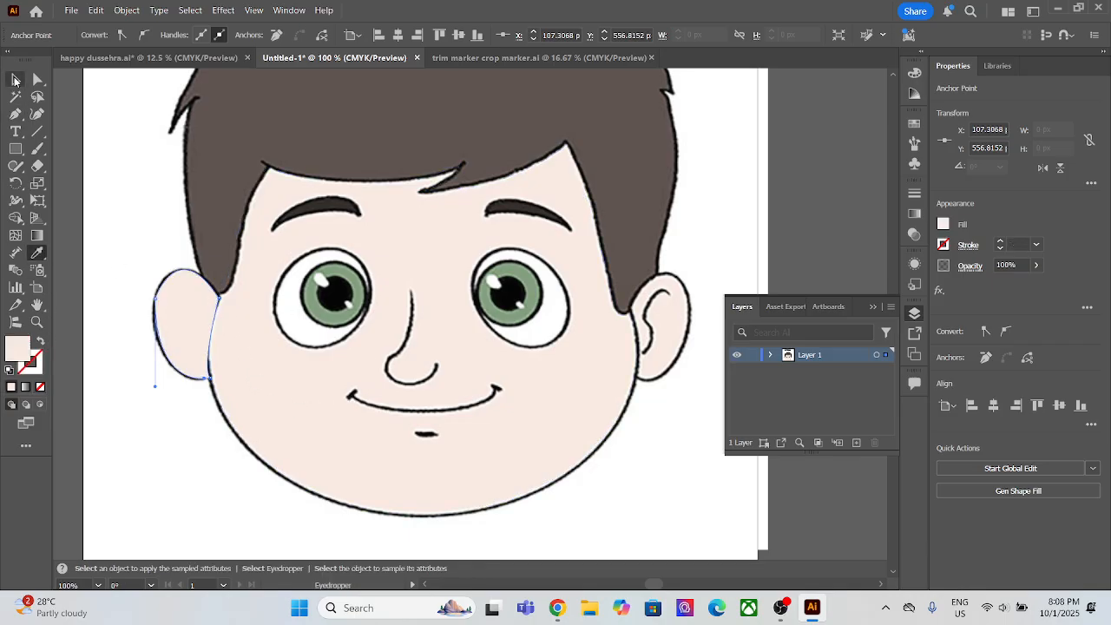
pyautogui.press('v')
pyautogui.press('ctrl')
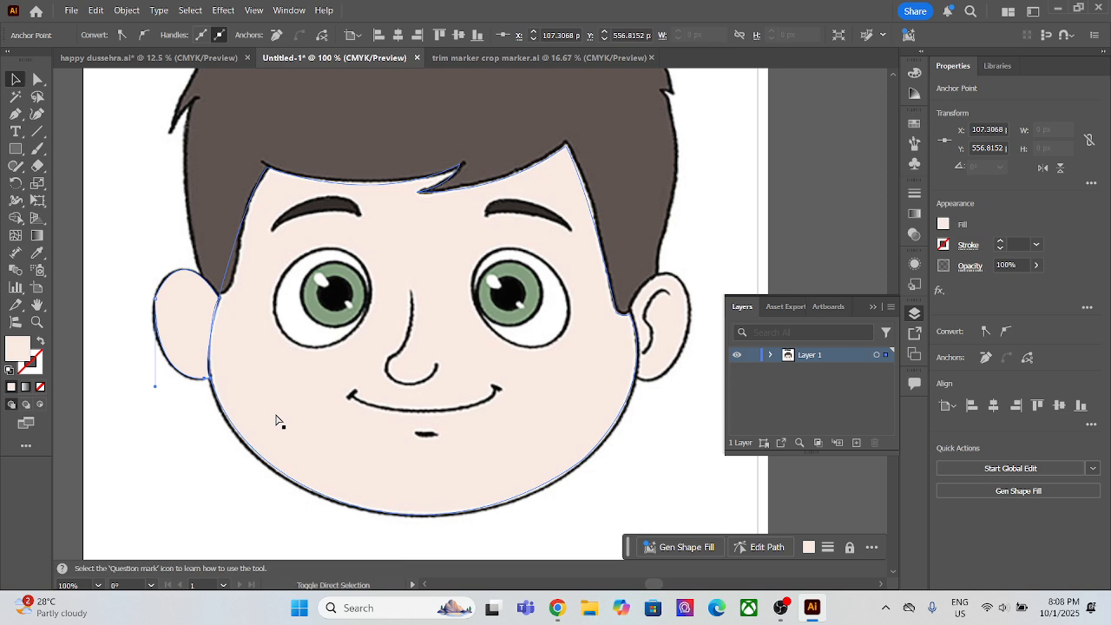
# Step: Send the left ear shape to the back and trace its inner fold as an open, curved Pen path
pyautogui.hotkey('ctrl', 'shift', '[')
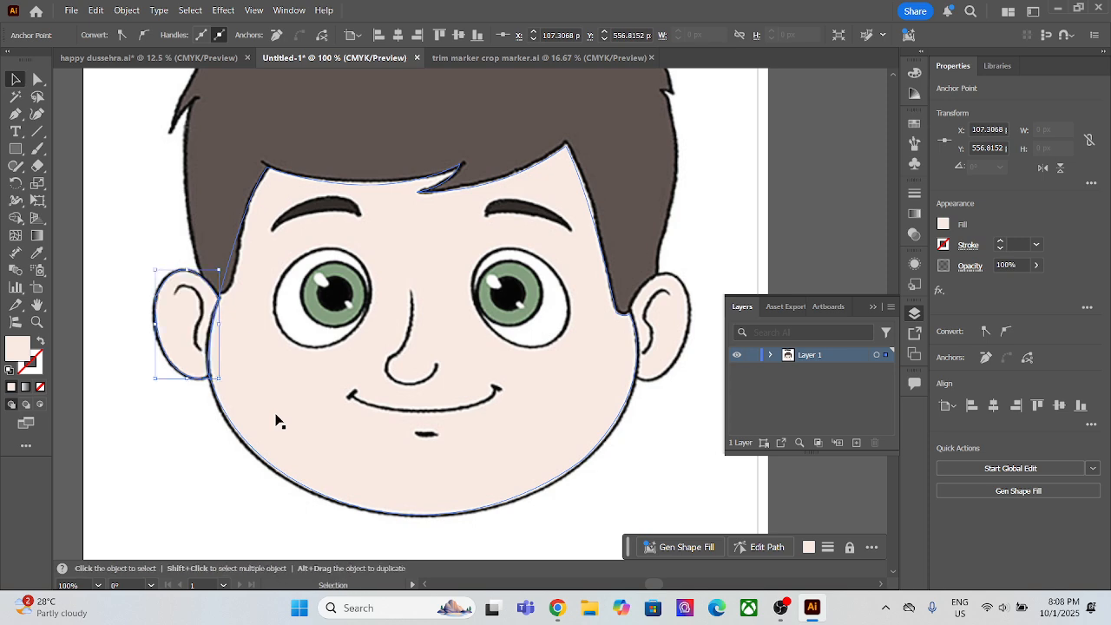
pyautogui.click(16, 114)
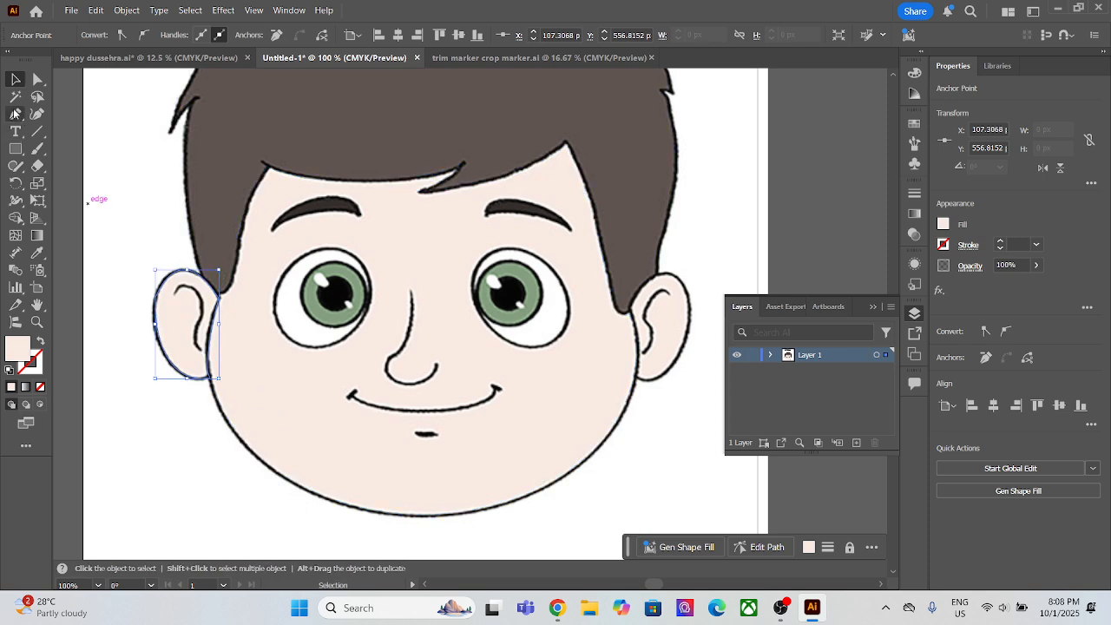
pyautogui.click(175, 295)
pyautogui.moveTo(200, 319); pyautogui.dragTo(195, 357)
pyautogui.hotkey('ctrl', 'z')
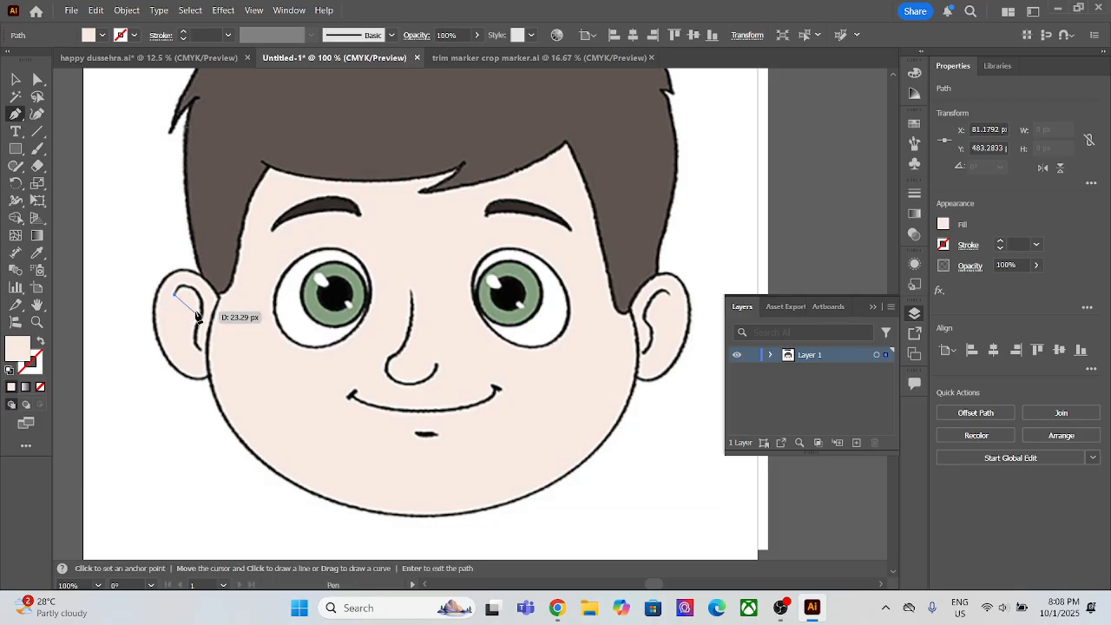
pyautogui.moveTo(201, 304); pyautogui.dragTo(216, 336)
pyautogui.click(201, 304)
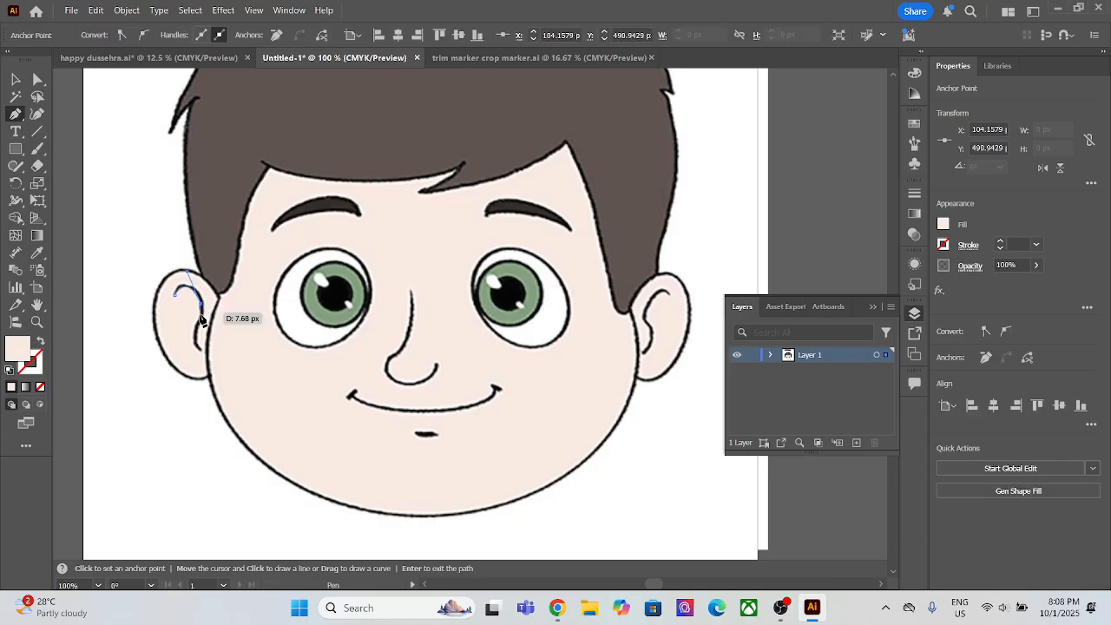
pyautogui.press('Return')
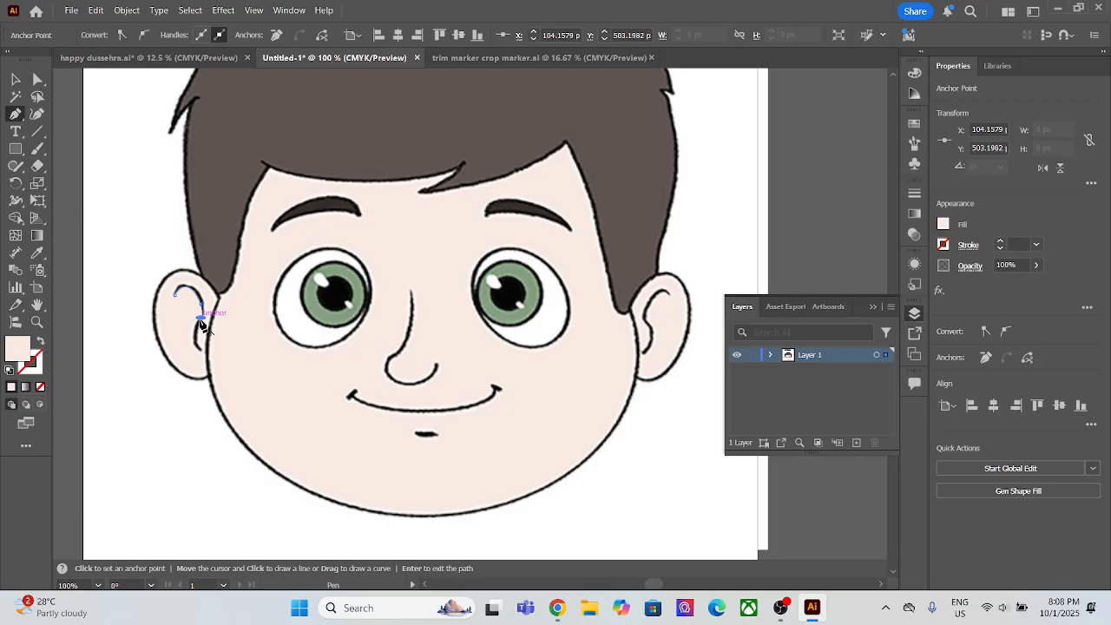
pyautogui.click(201, 318)
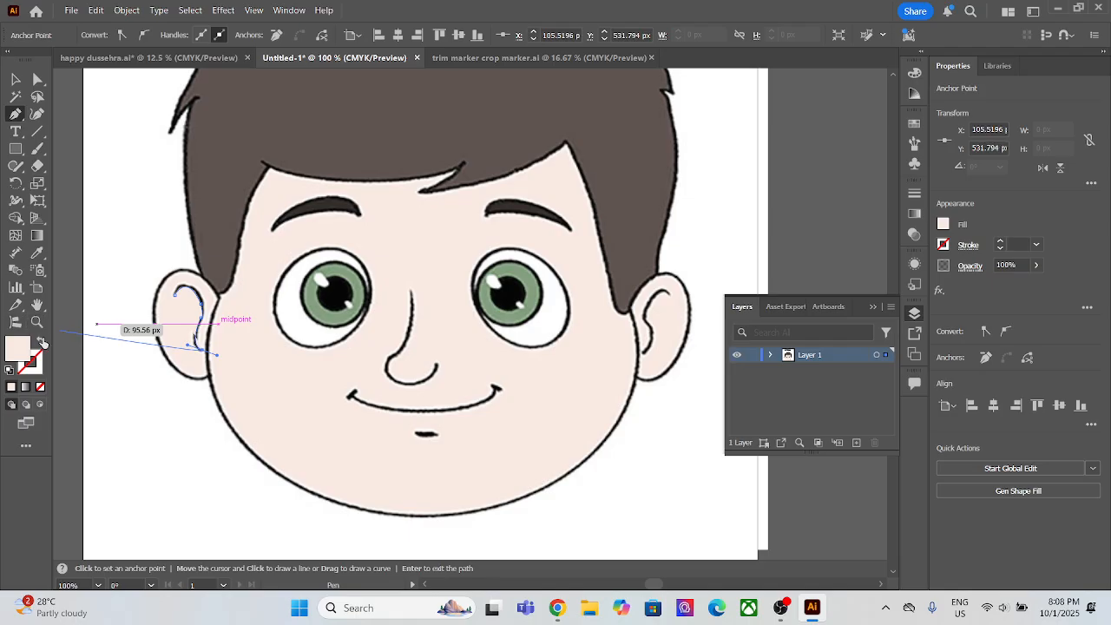
# Step: Give the left ear's fold path no fill and a black (#000000) stroke
pyautogui.click(41, 341)
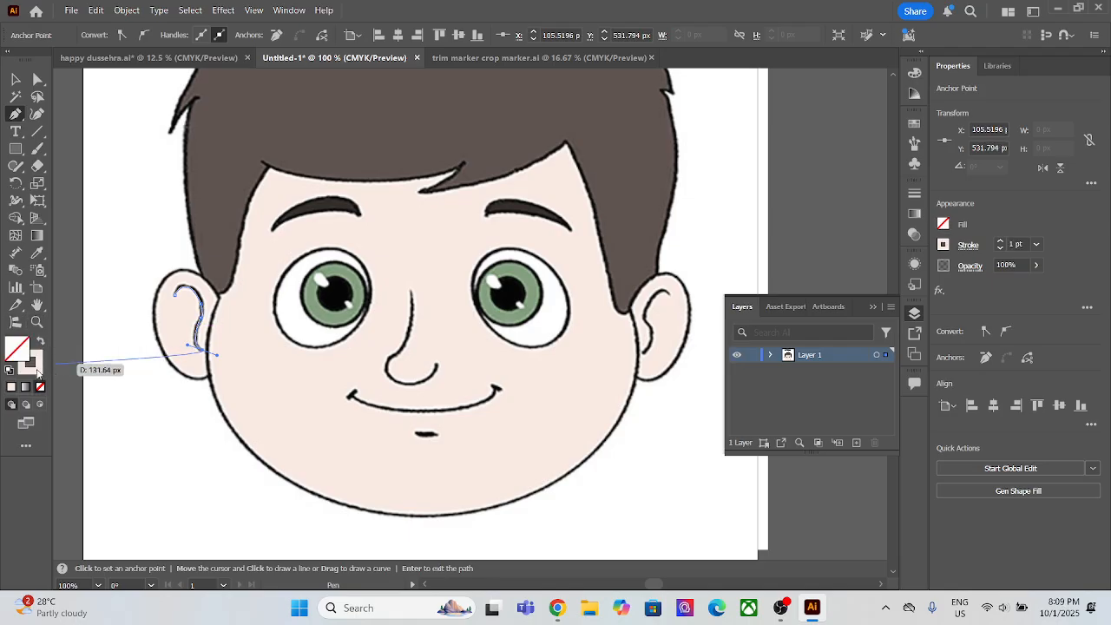
pyautogui.click(36, 371)
pyautogui.doubleClick(36, 372)
pyautogui.moveTo(776, 478); pyautogui.dragTo(718, 538)
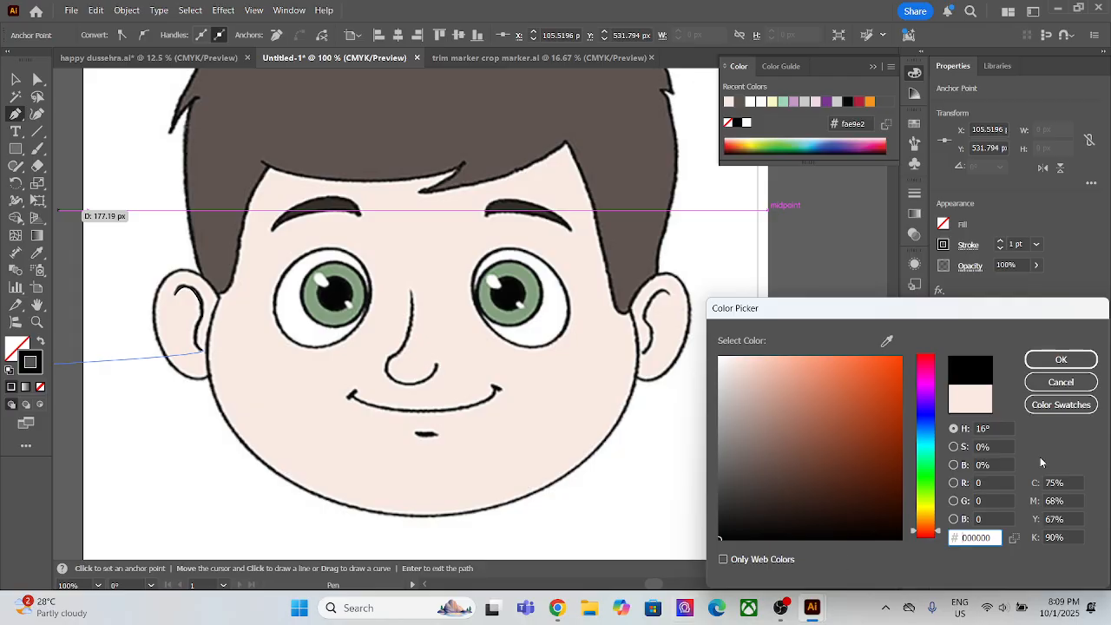
pyautogui.click(1060, 359)
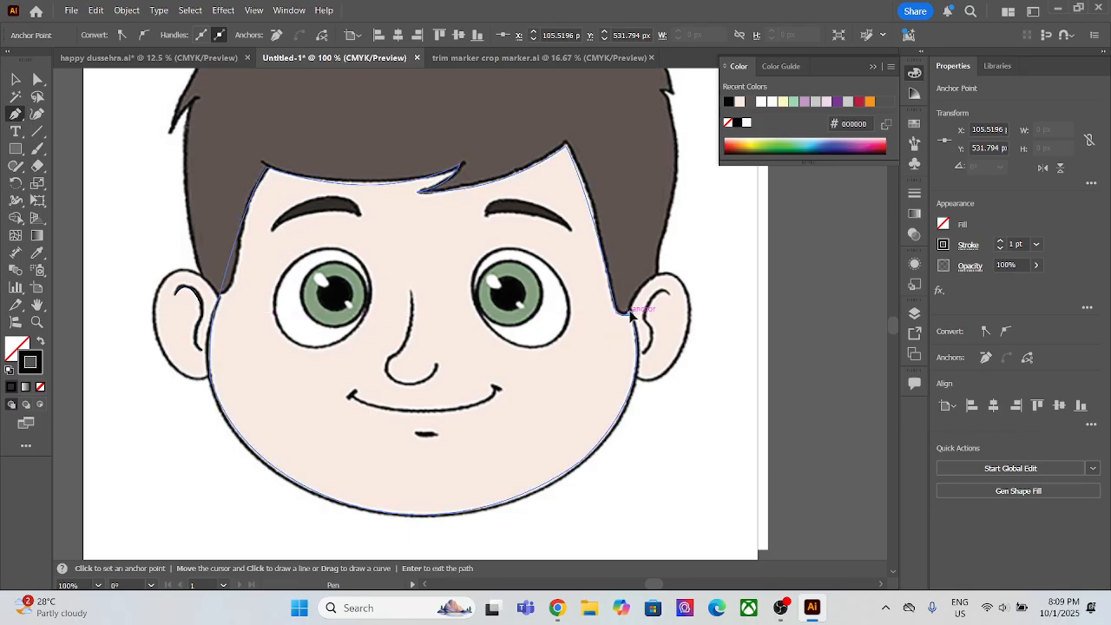
# Step: Trace the right ear as a closed Pen path from the sideburn tip around the outer edge to the lower joint and back up the cheek
pyautogui.click(630, 311)
pyautogui.moveTo(684, 288); pyautogui.dragTo(716, 316)
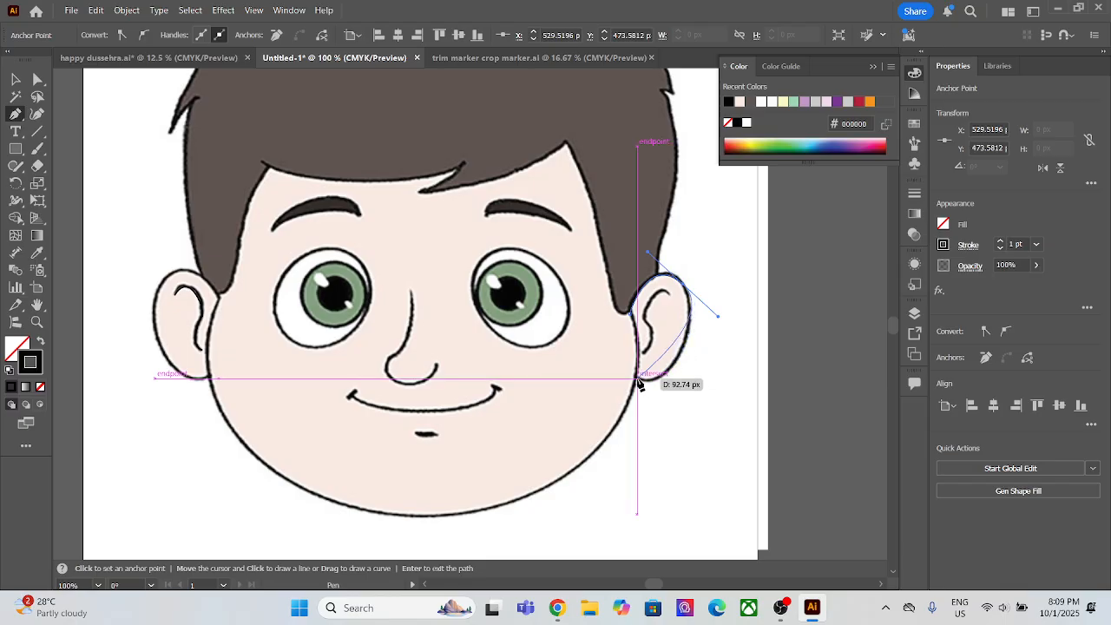
pyautogui.click(682, 284)
pyautogui.moveTo(637, 379); pyautogui.dragTo(564, 368)
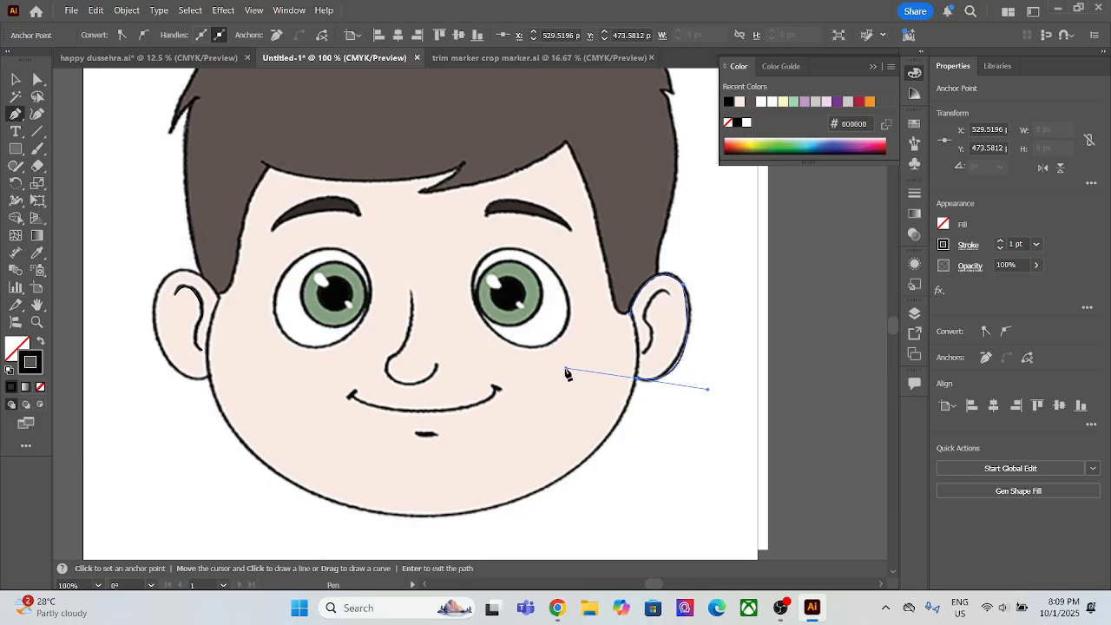
pyautogui.click(637, 379)
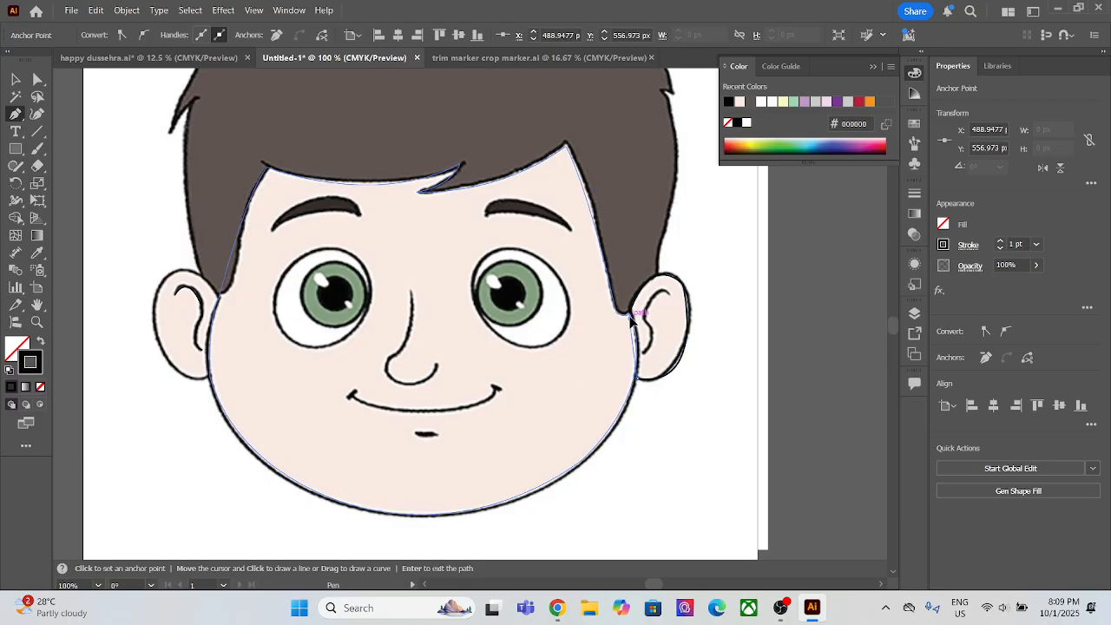
pyautogui.moveTo(631, 314); pyautogui.dragTo(638, 318)
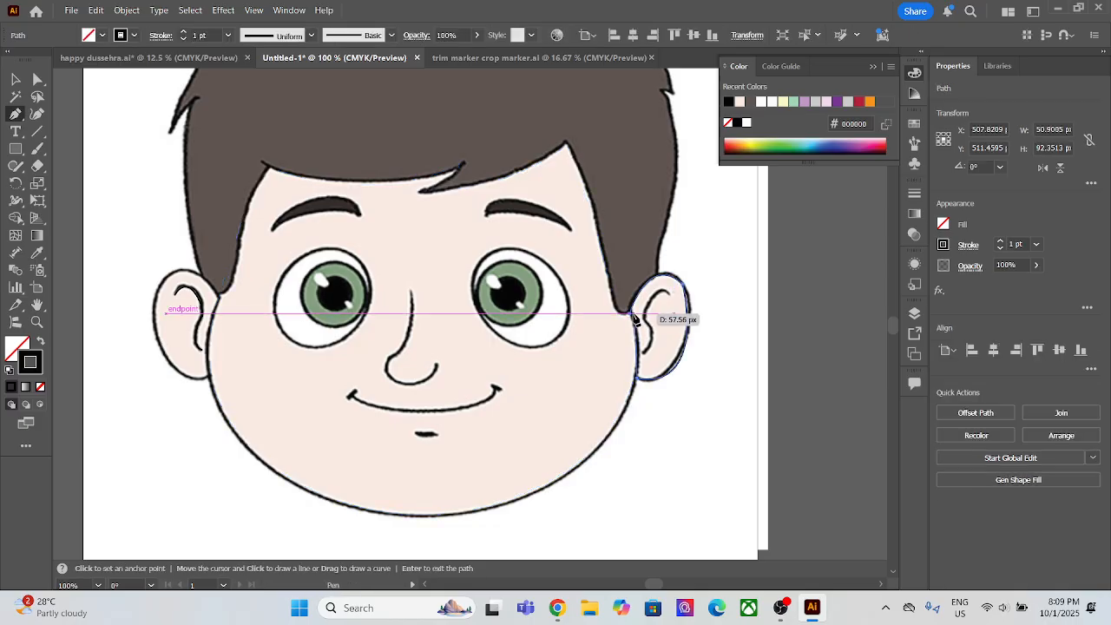
pyautogui.click(631, 314)
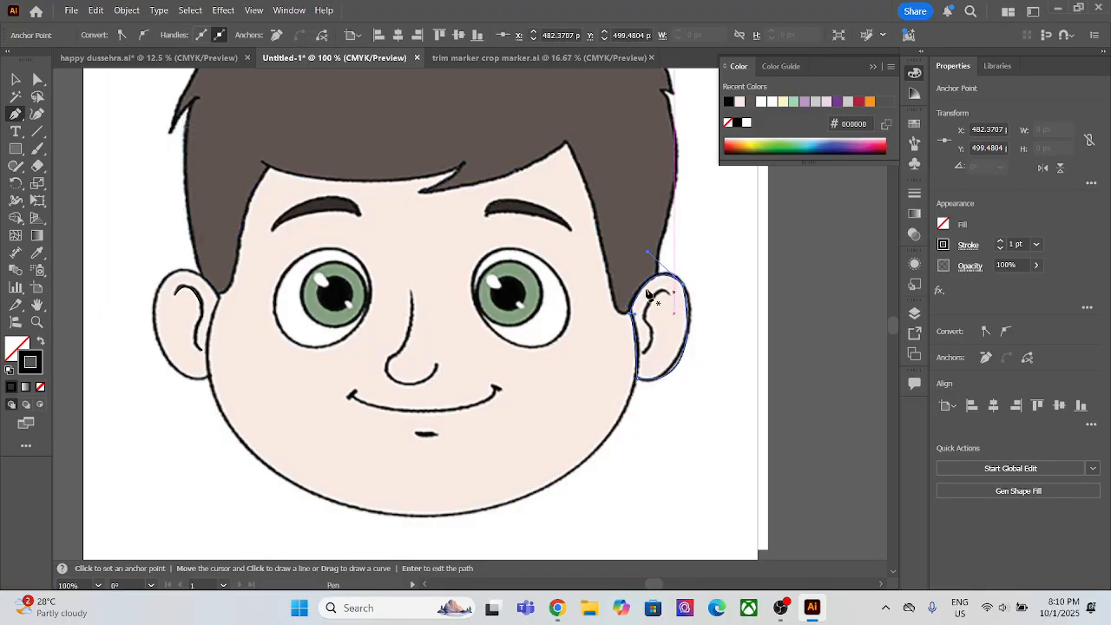
# Step: Fill the traced right ear with the skin colour sampled from the face, without a stroke, and send it to the back
pyautogui.click(42, 257)
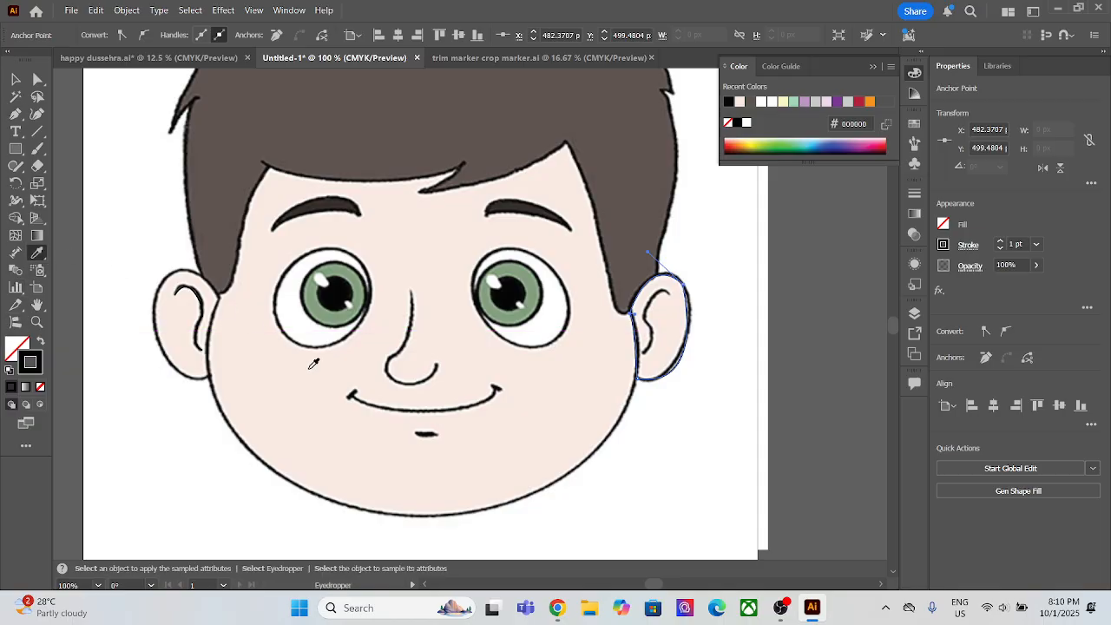
pyautogui.click(313, 365)
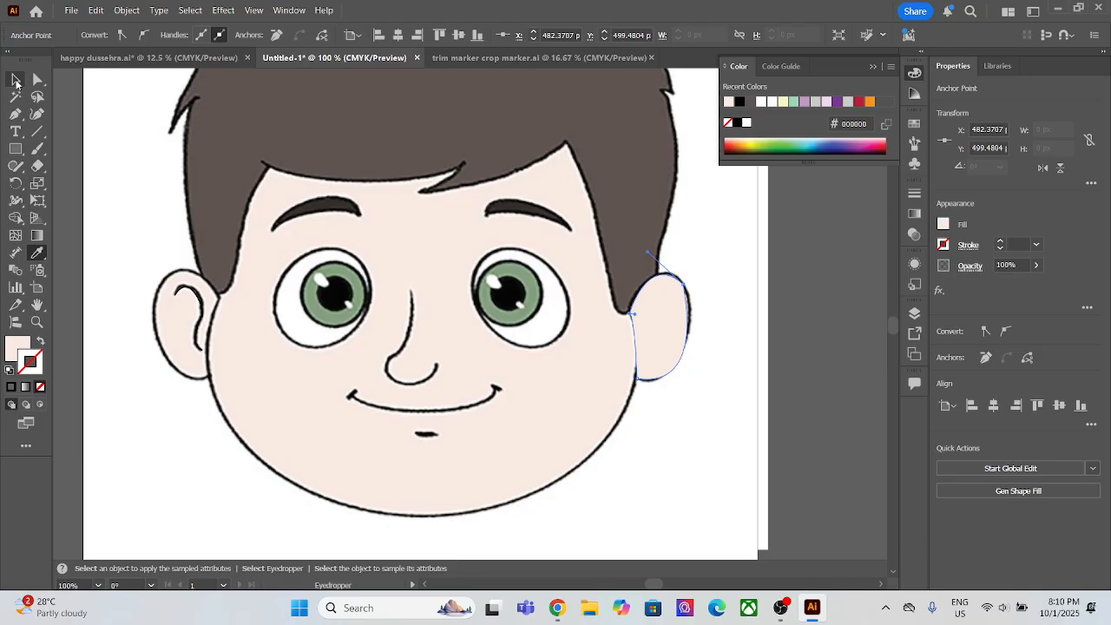
pyautogui.click(16, 81)
pyautogui.press('ctrl')
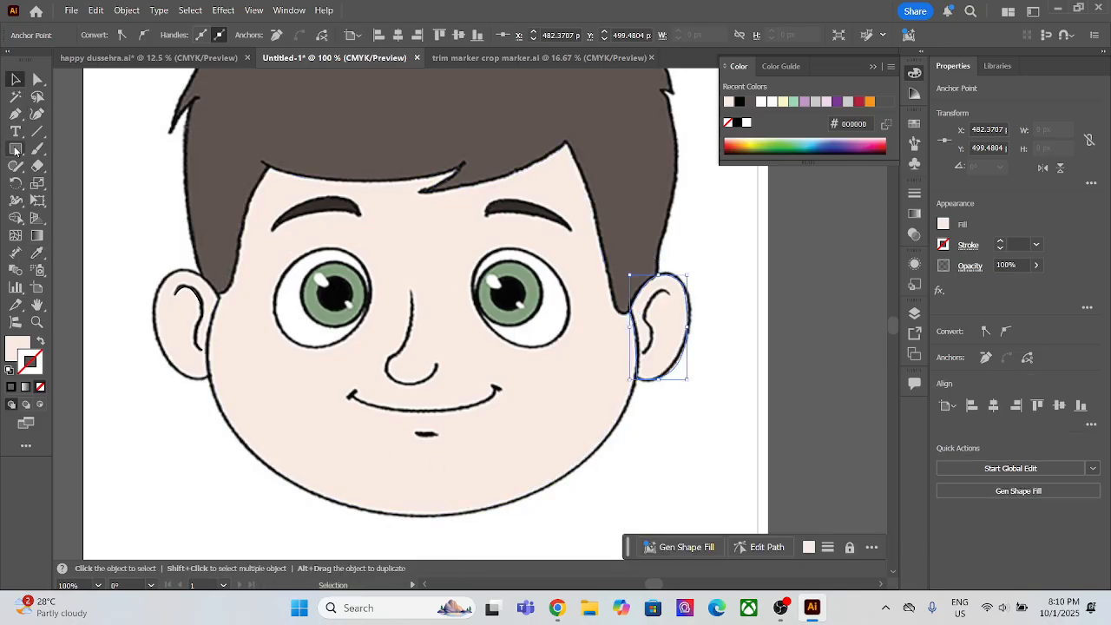
# Step: Trace the right ear's inner fold as an open, S-shaped Pen path from its upper end down to its lower tip
pyautogui.press('p')
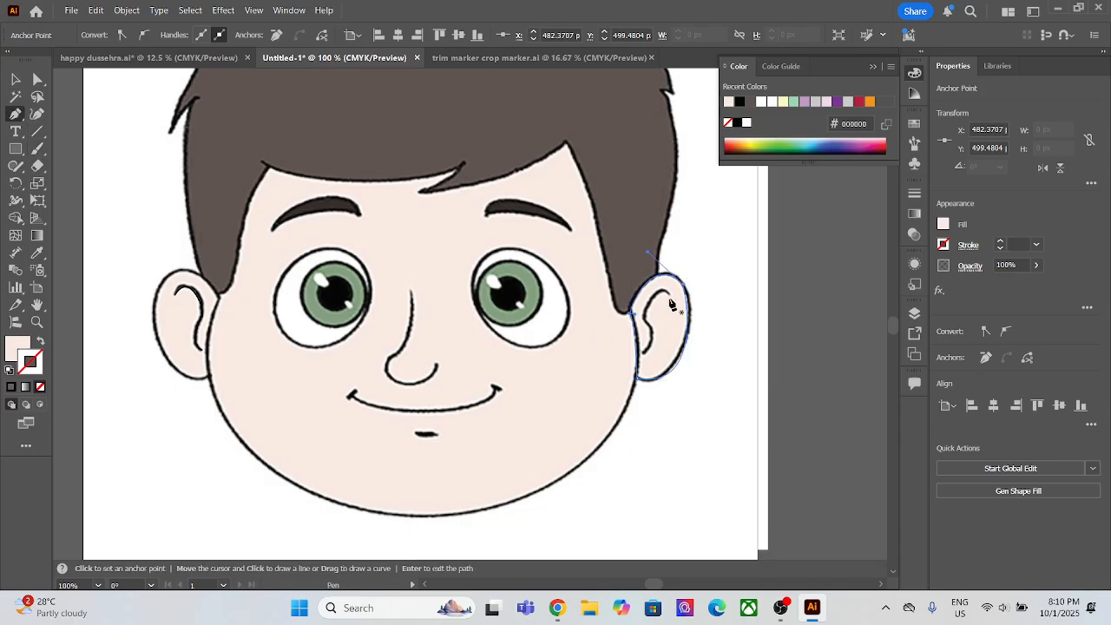
pyautogui.click(669, 294)
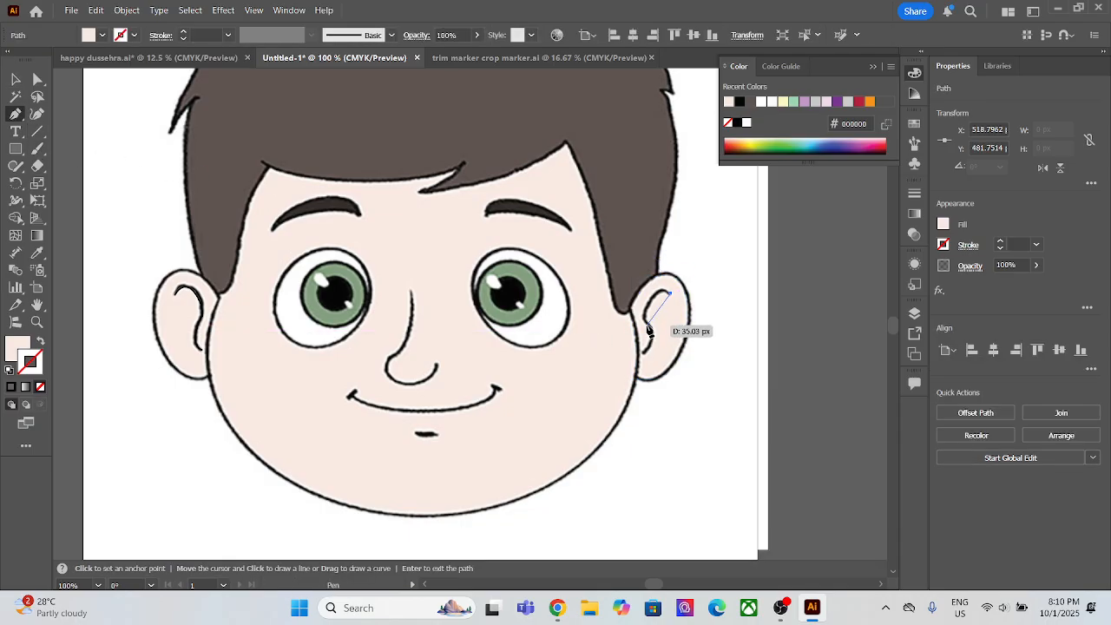
pyautogui.moveTo(646, 321); pyautogui.dragTo(651, 334)
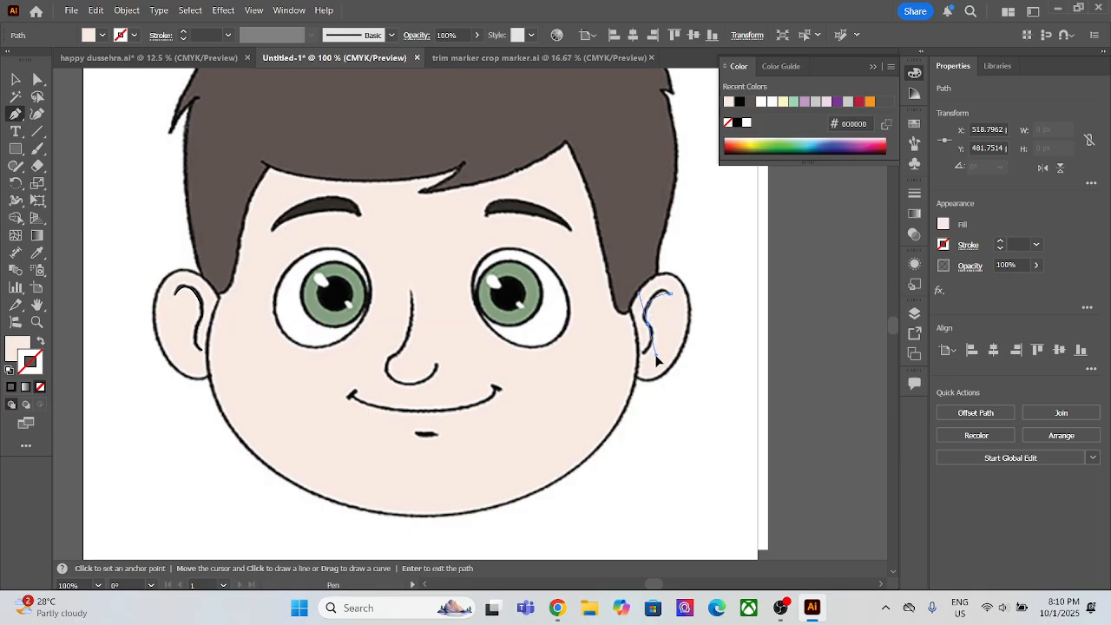
pyautogui.click(655, 355)
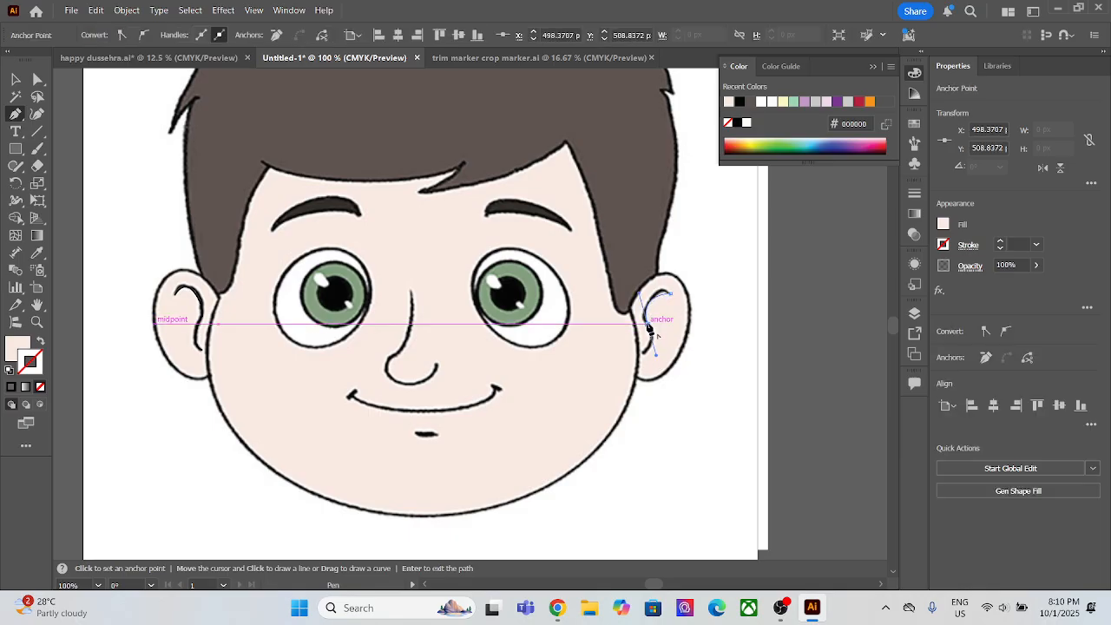
pyautogui.click(647, 325)
pyautogui.moveTo(644, 354); pyautogui.dragTo(631, 362)
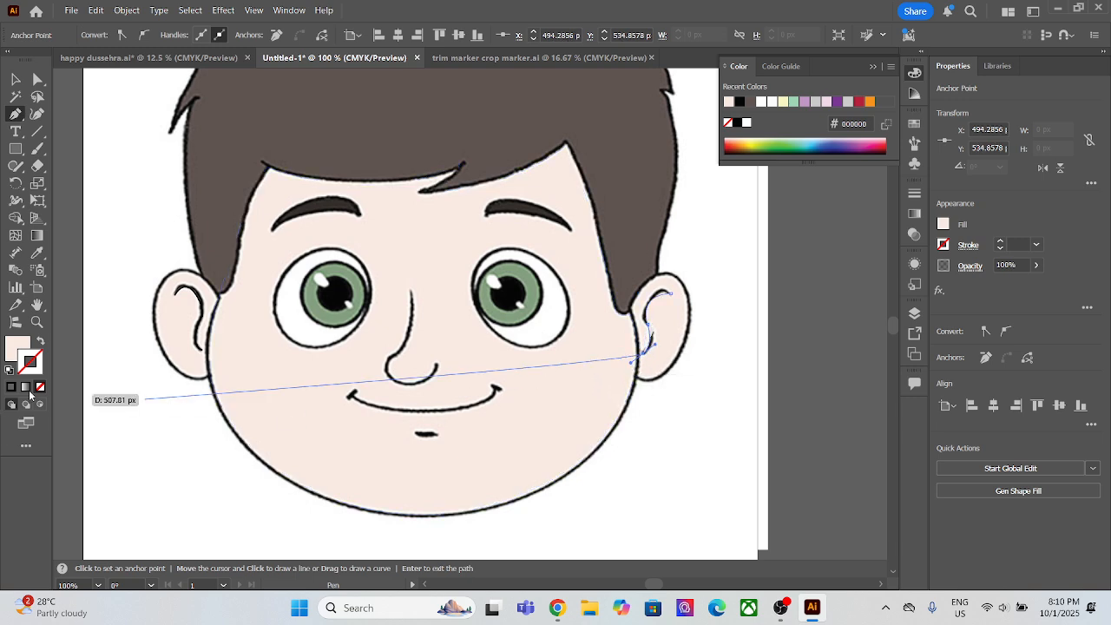
# Step: Give the right ear's fold path no fill and a 3 pt black (#000000) stroke, and end the path
pyautogui.click(41, 343)
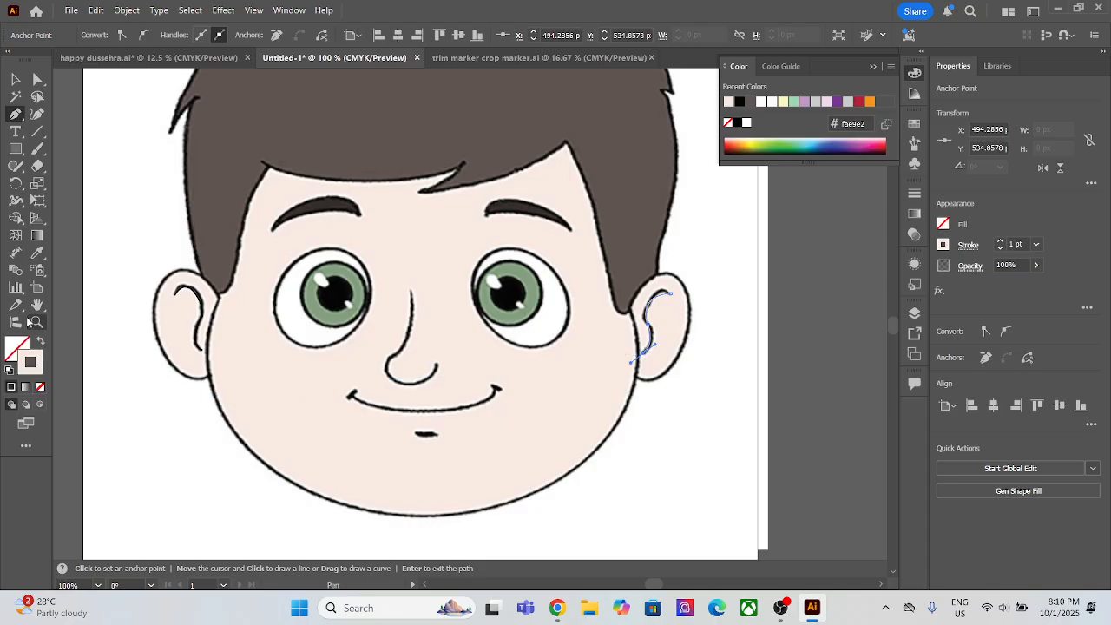
pyautogui.doubleClick(30, 365)
pyautogui.moveTo(797, 415); pyautogui.dragTo(715, 551)
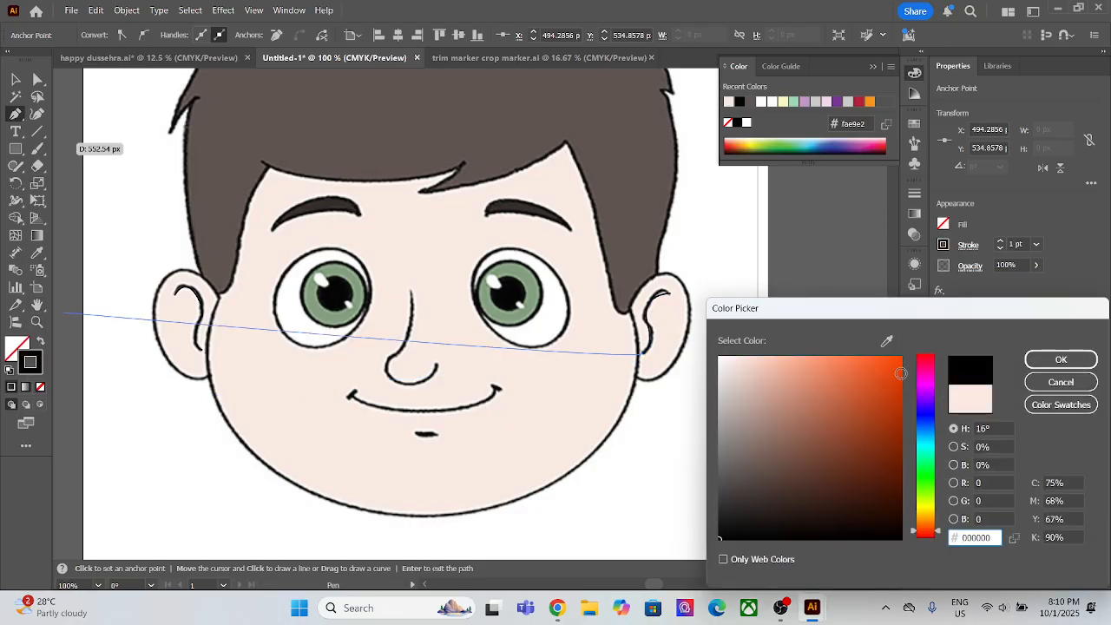
pyautogui.click(1061, 360)
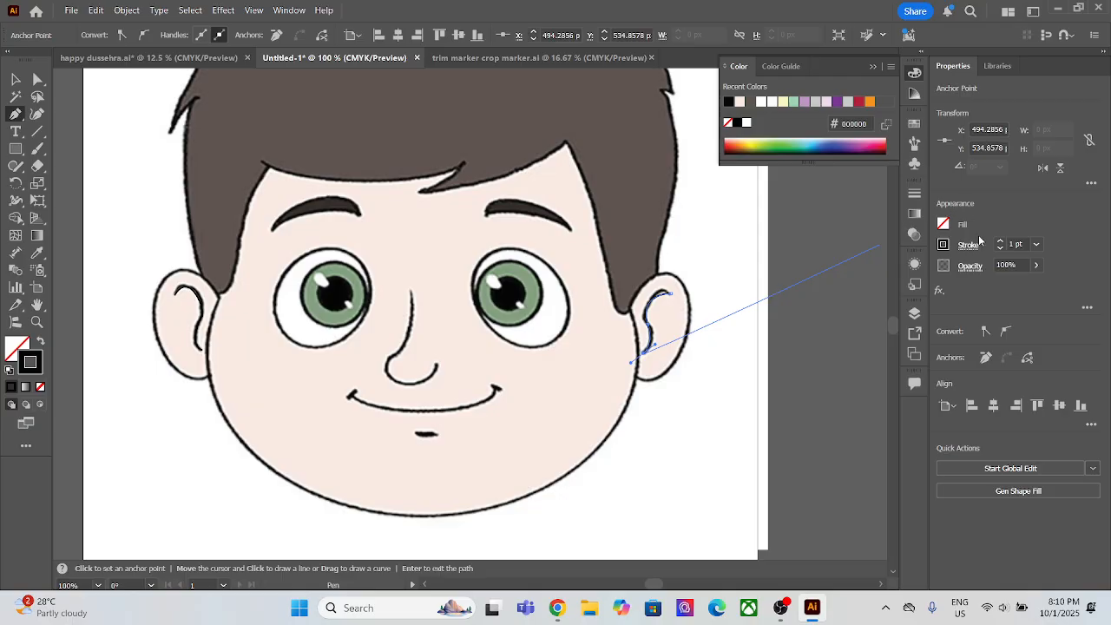
pyautogui.click(1000, 242)
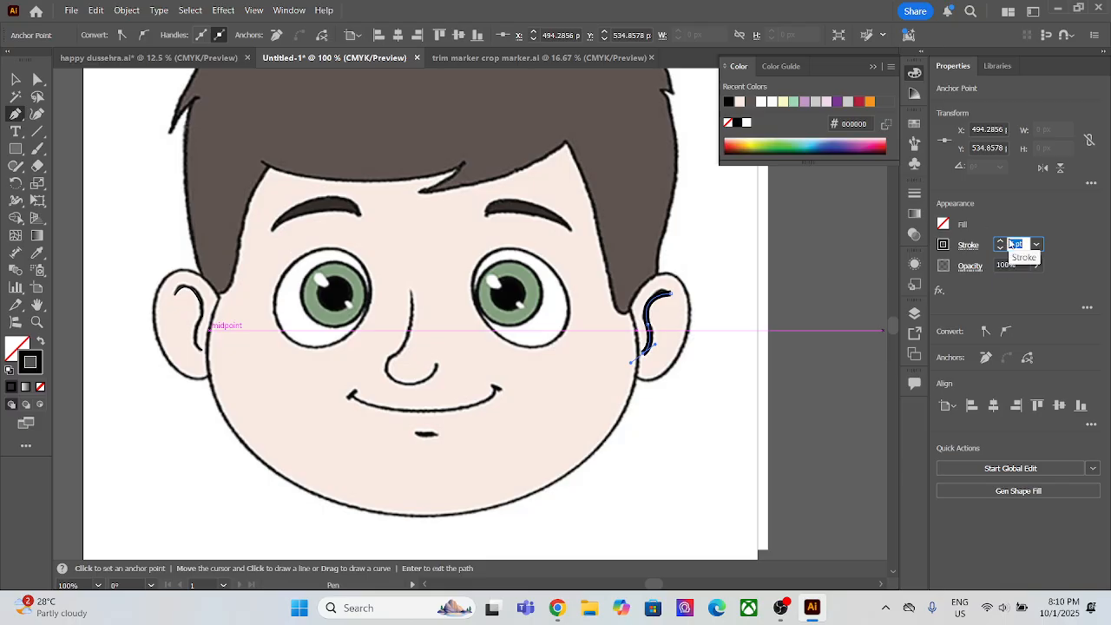
pyautogui.click(1000, 243)
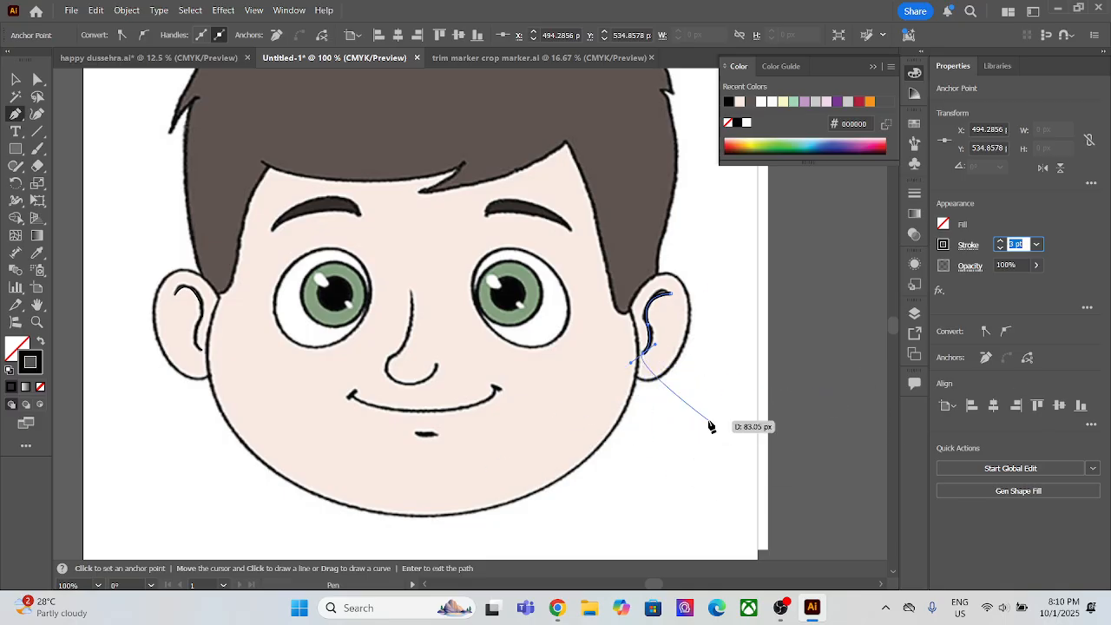
pyautogui.press('Escape')
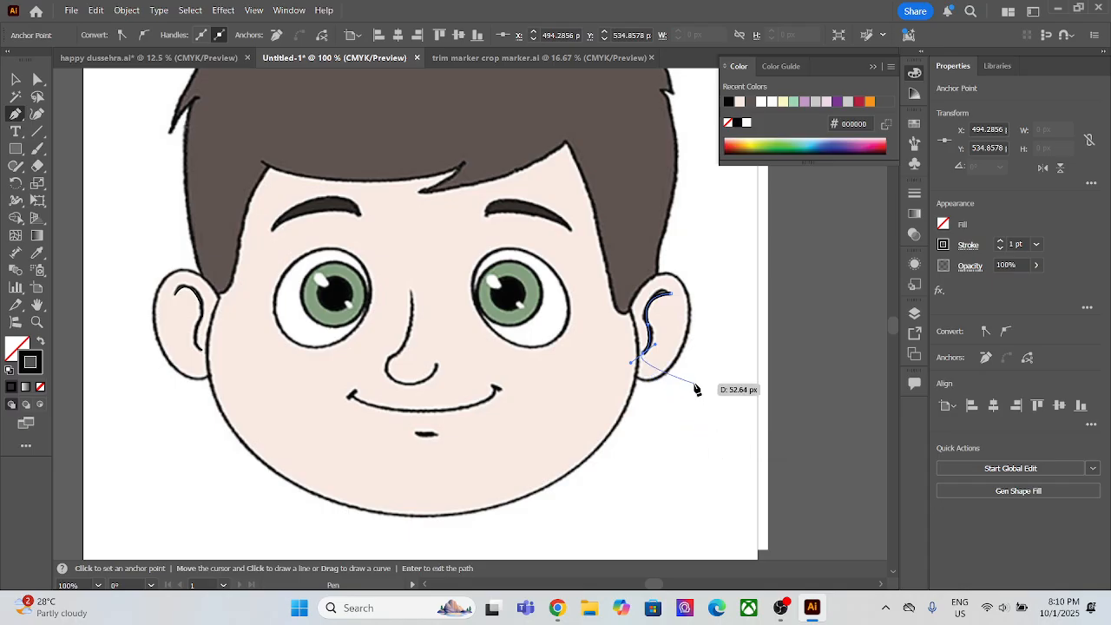
pyautogui.press('Escape')
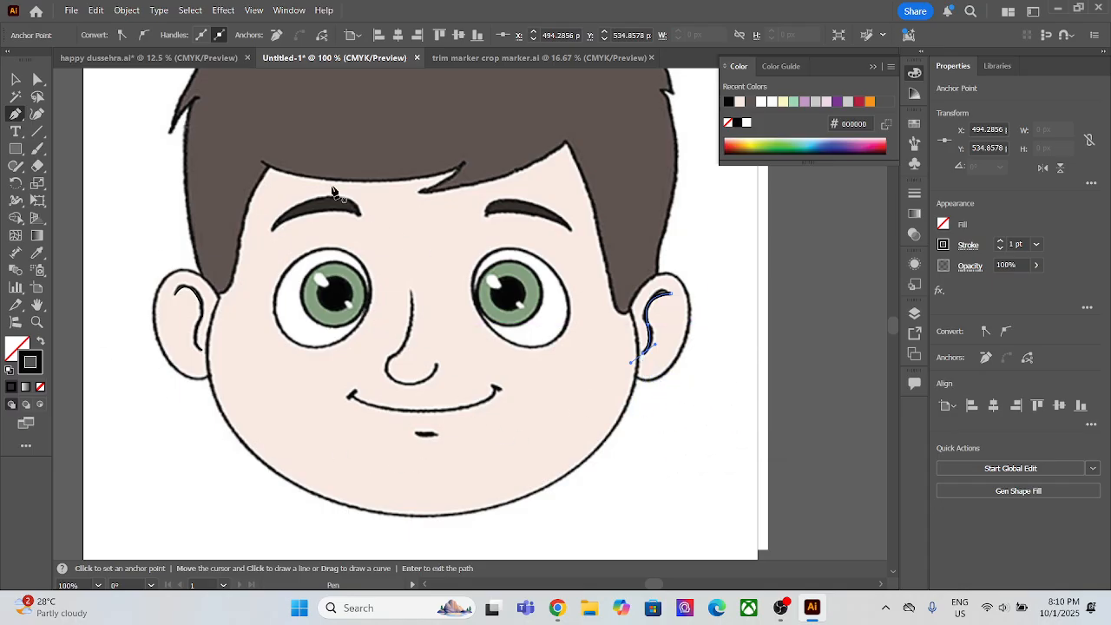
pyautogui.click(16, 79)
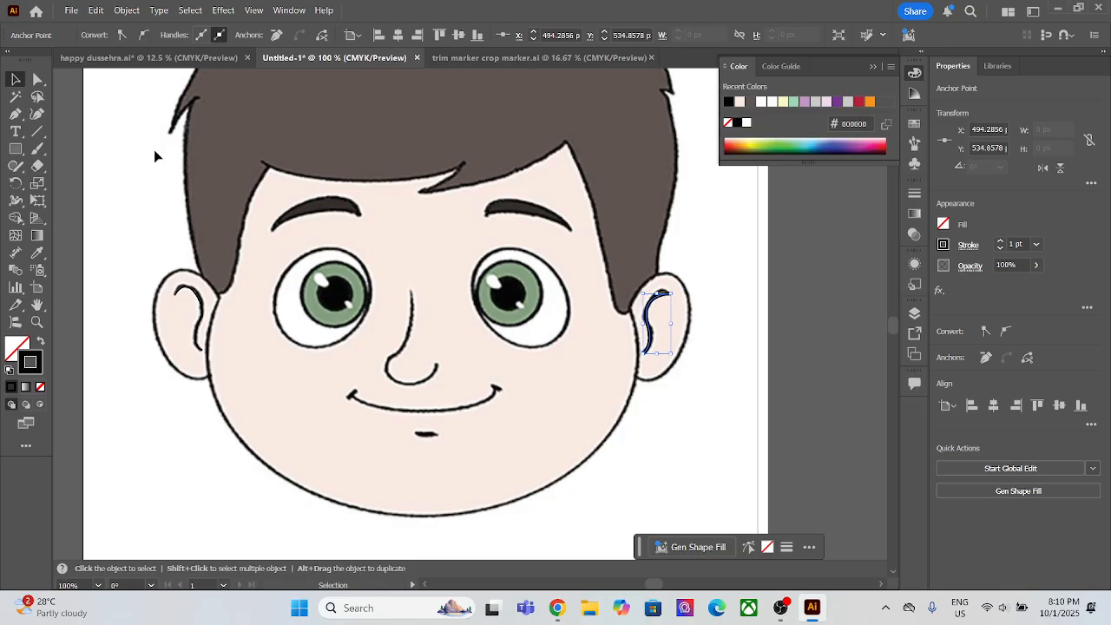
# Step: Trace the left eyebrow as a closed Pen path, curving from its outer tip to its inner end and back
pyautogui.press('p')
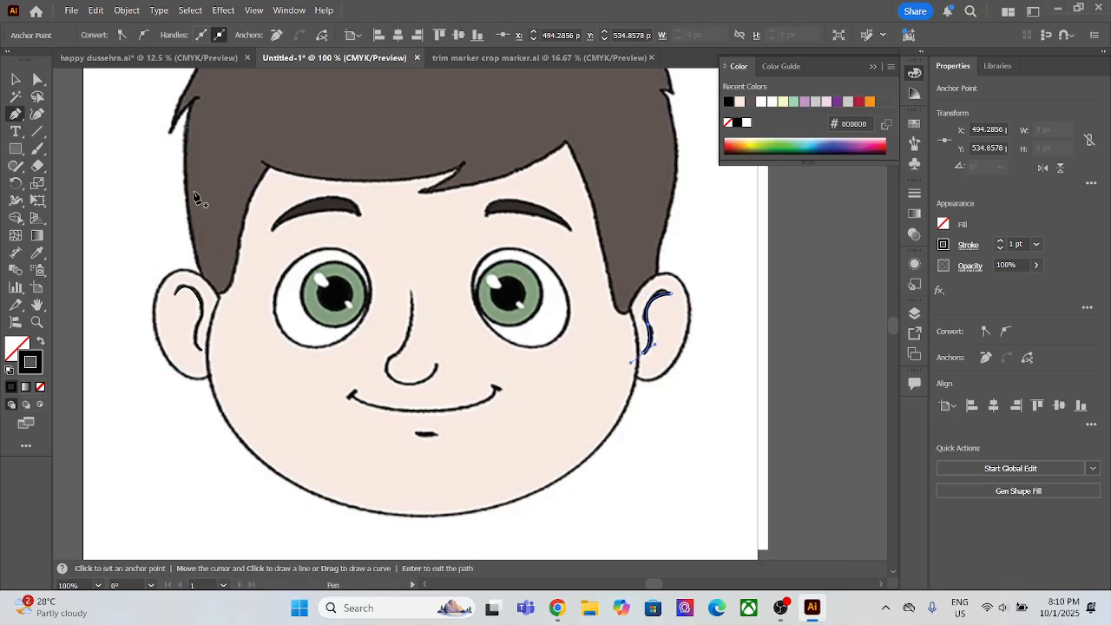
pyautogui.click(270, 230)
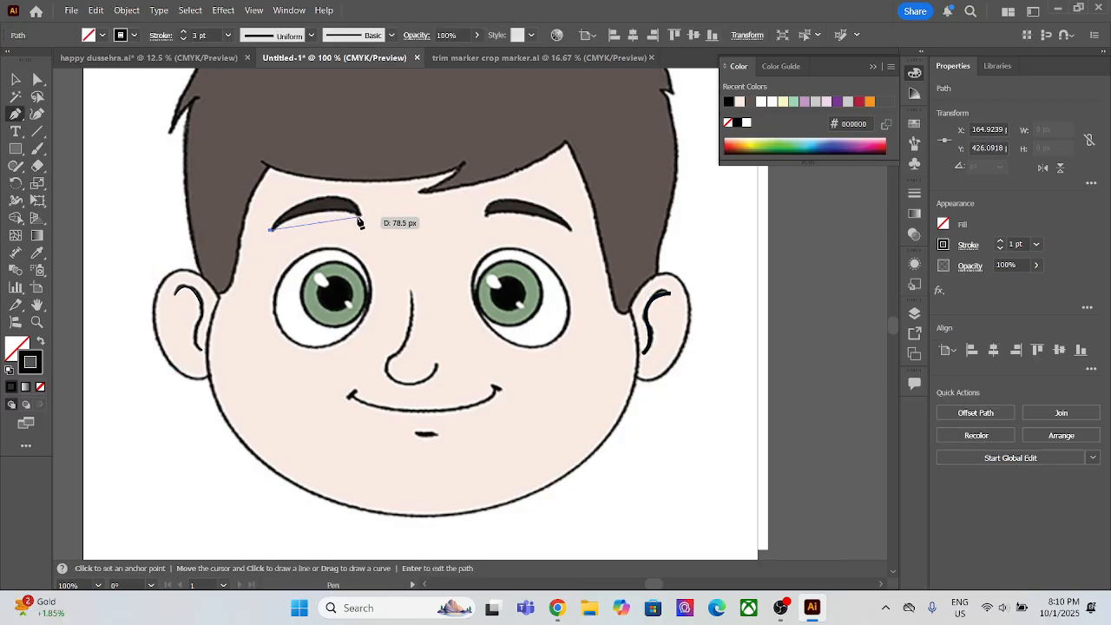
pyautogui.click(358, 217)
pyautogui.moveTo(392, 250); pyautogui.dragTo(392, 236)
pyautogui.click(359, 216)
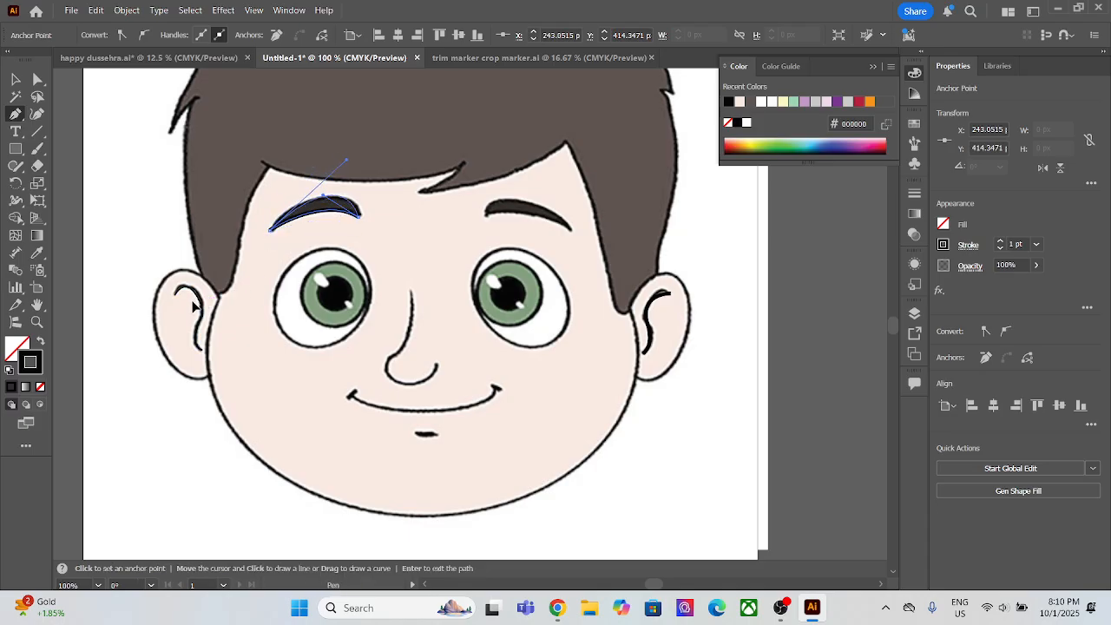
pyautogui.moveTo(192, 303); pyautogui.dragTo(193, 303)
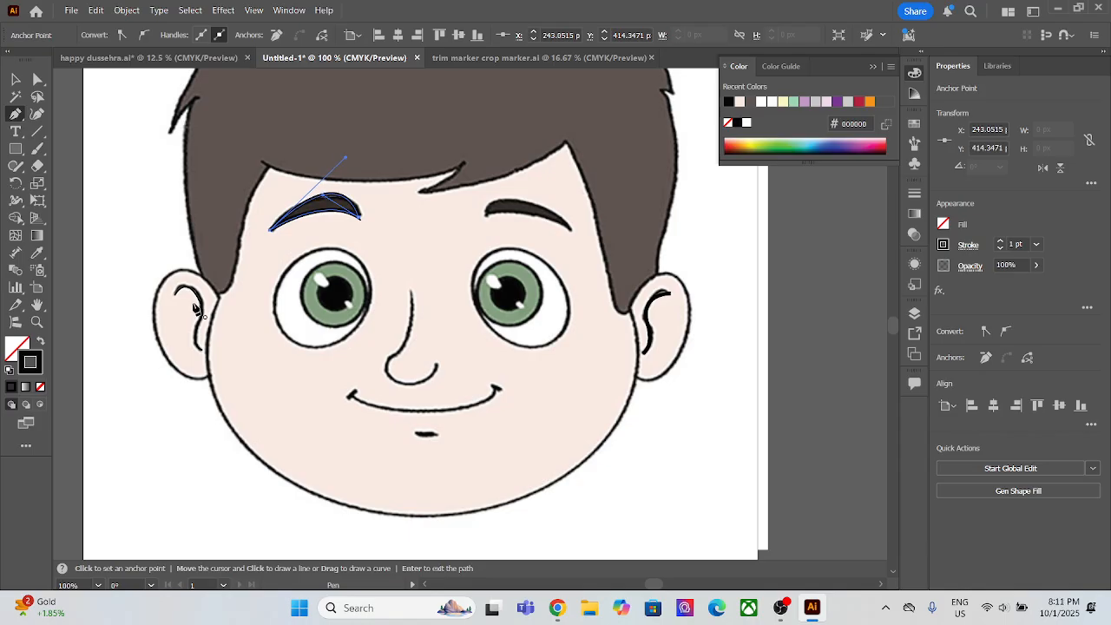
# Step: Fill the traced left eyebrow, without a stroke, with the dark colour sampled from the right eyebrow in the pasted image
pyautogui.click(38, 254)
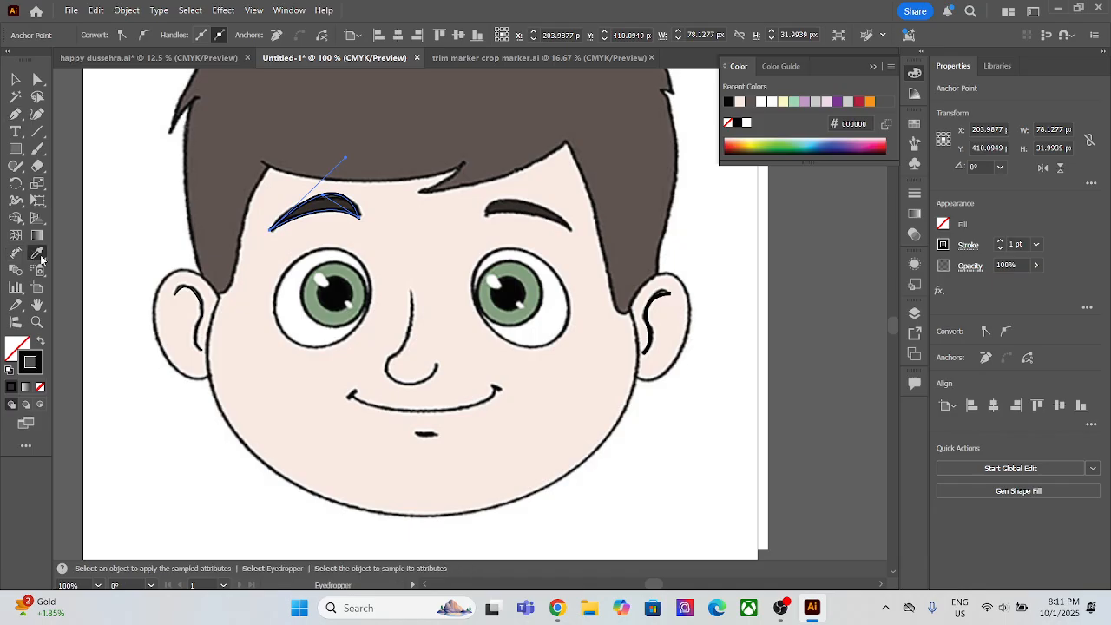
pyautogui.click(534, 207)
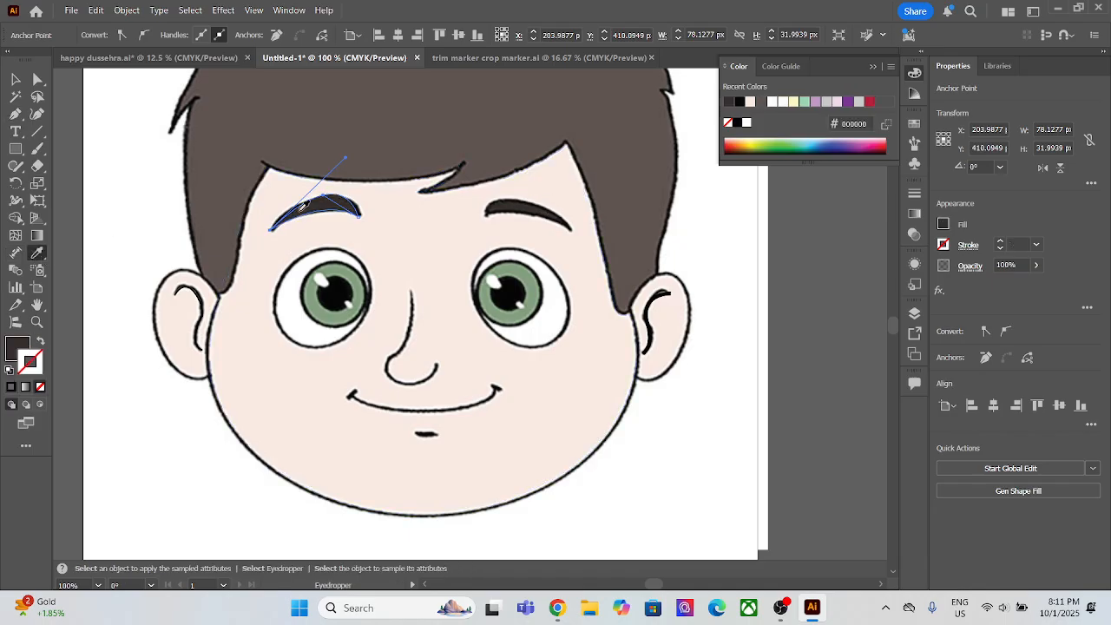
pyautogui.click(16, 80)
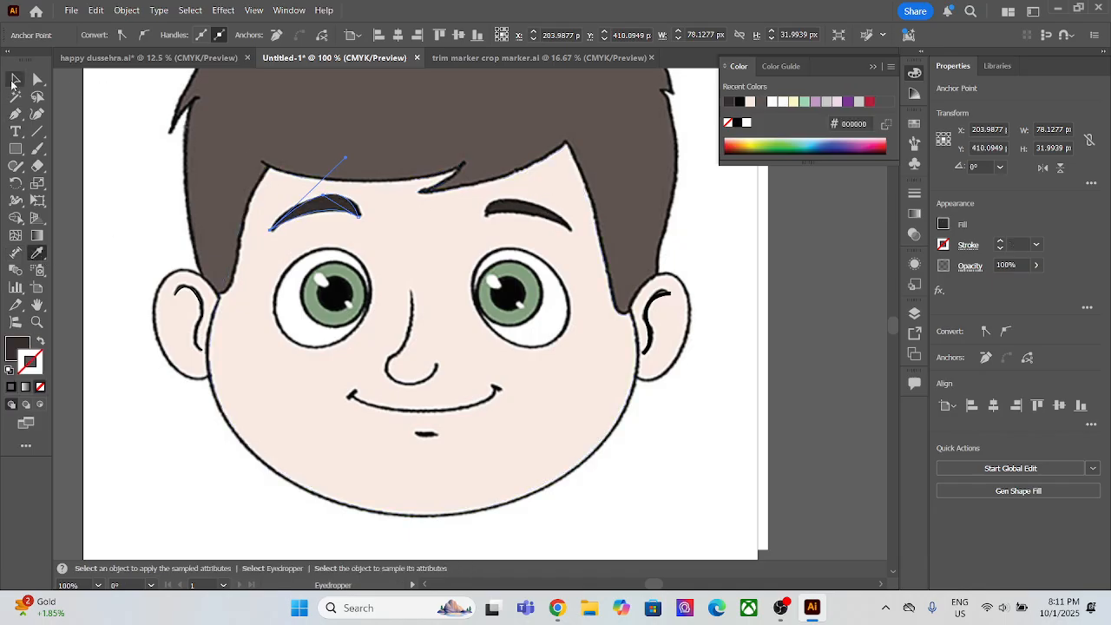
pyautogui.rightClick(338, 210)
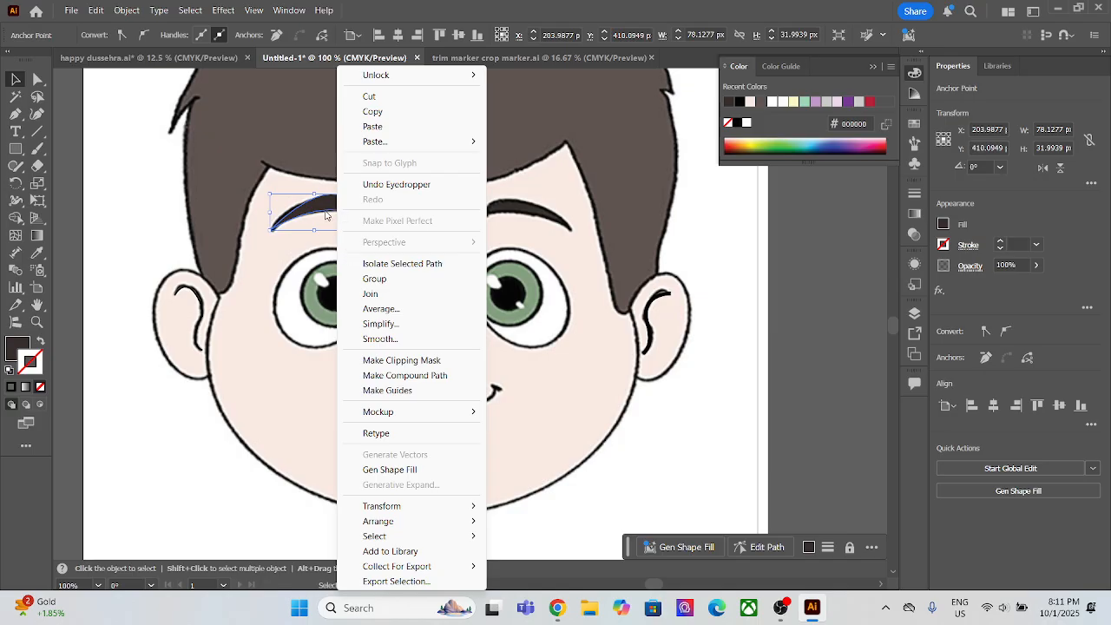
pyautogui.moveTo(414, 523)
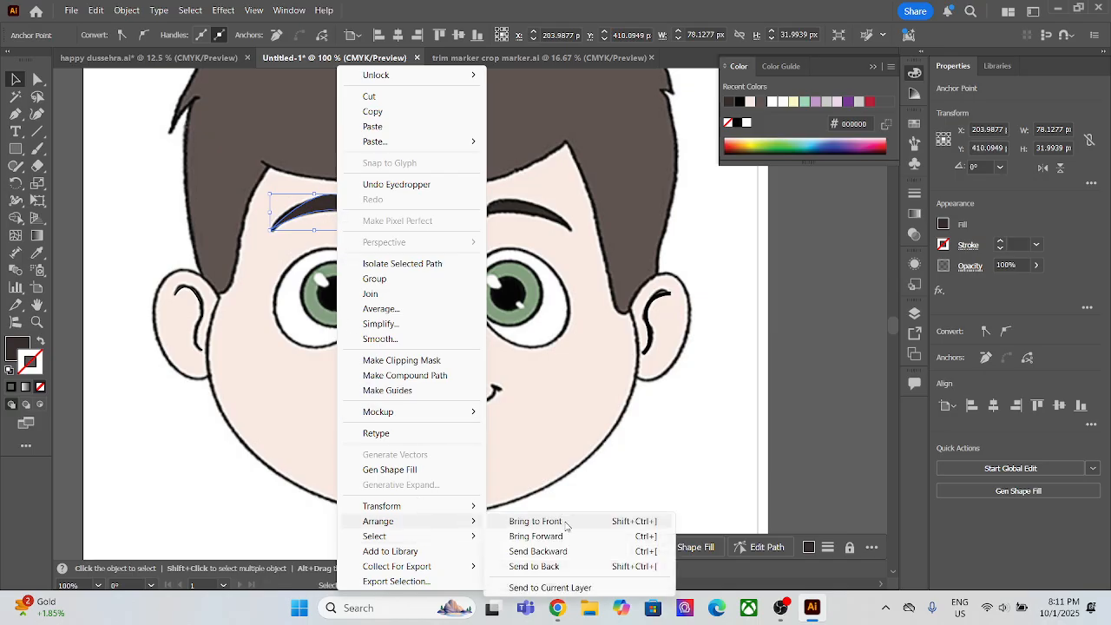
pyautogui.moveTo(460, 506)
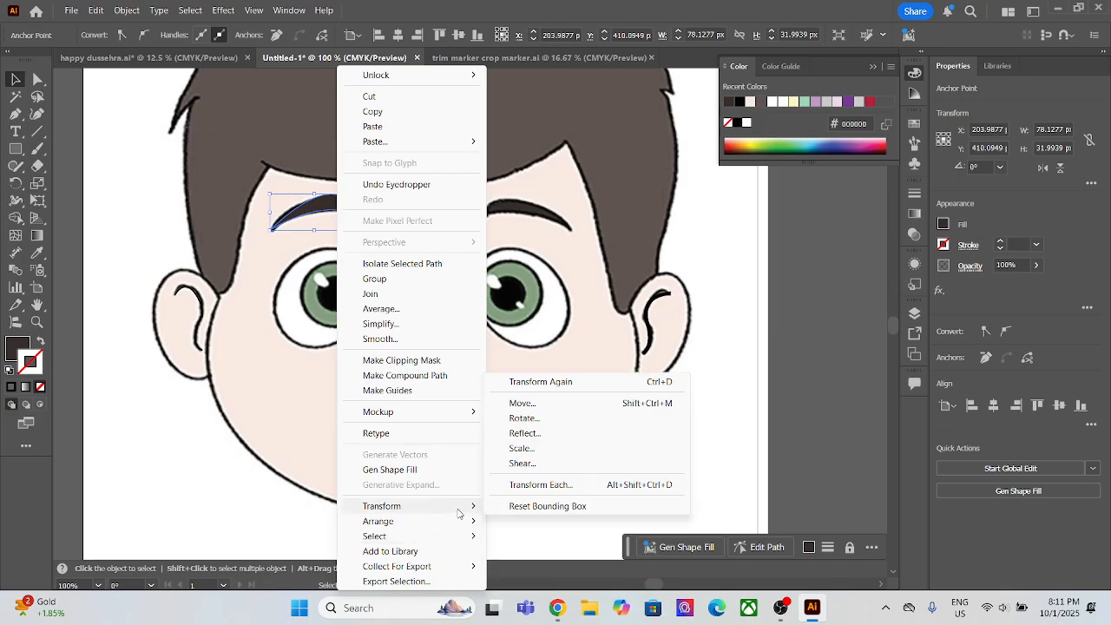
pyautogui.click(525, 433)
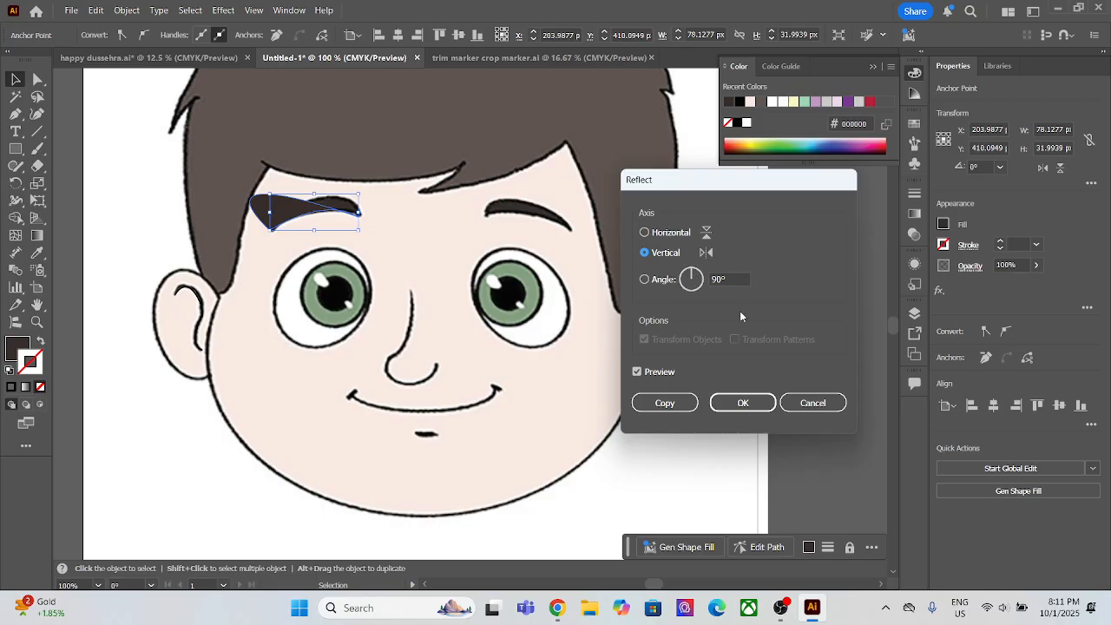
pyautogui.click(812, 402)
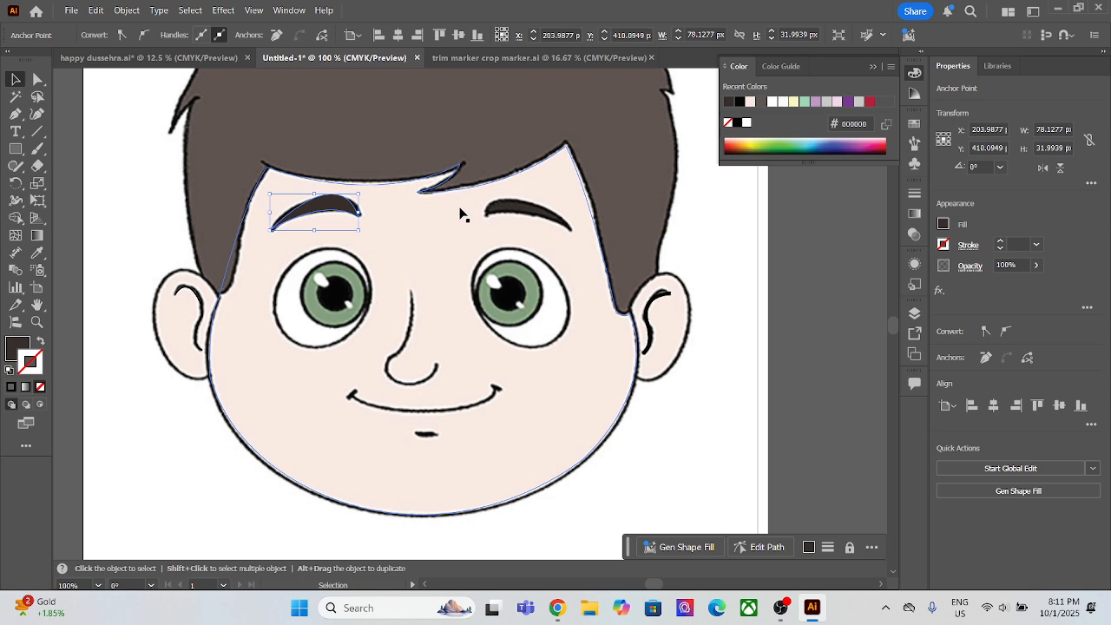
# Step: Select the filled left eyebrow shape and send it to the back
pyautogui.click(421, 234)
pyautogui.click(348, 213)
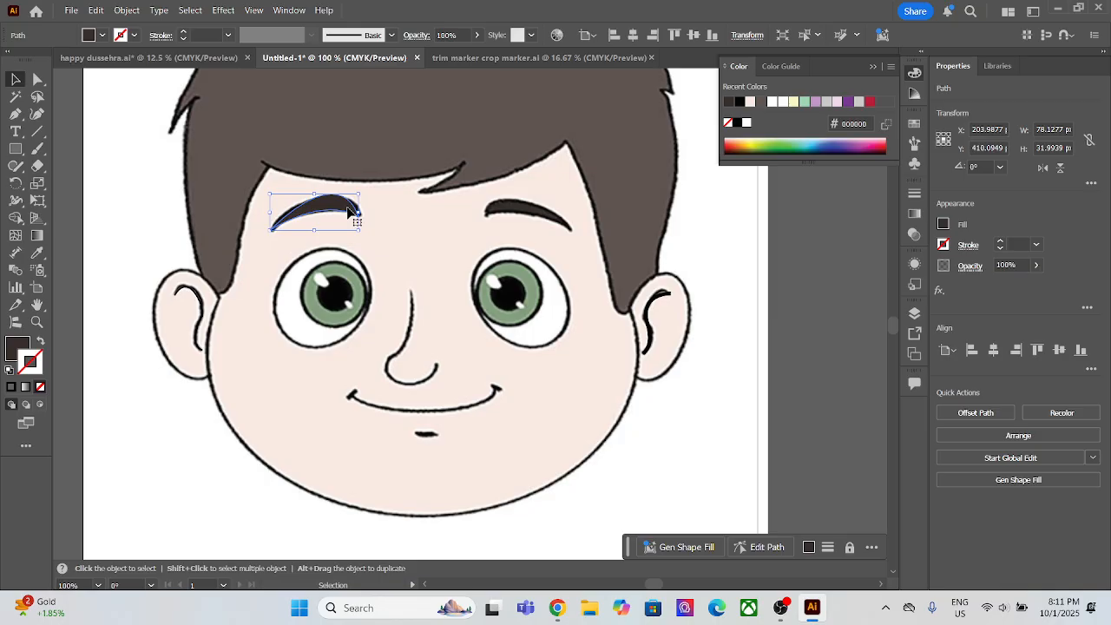
pyautogui.hotkey('ctrl', 'shift', 'a')
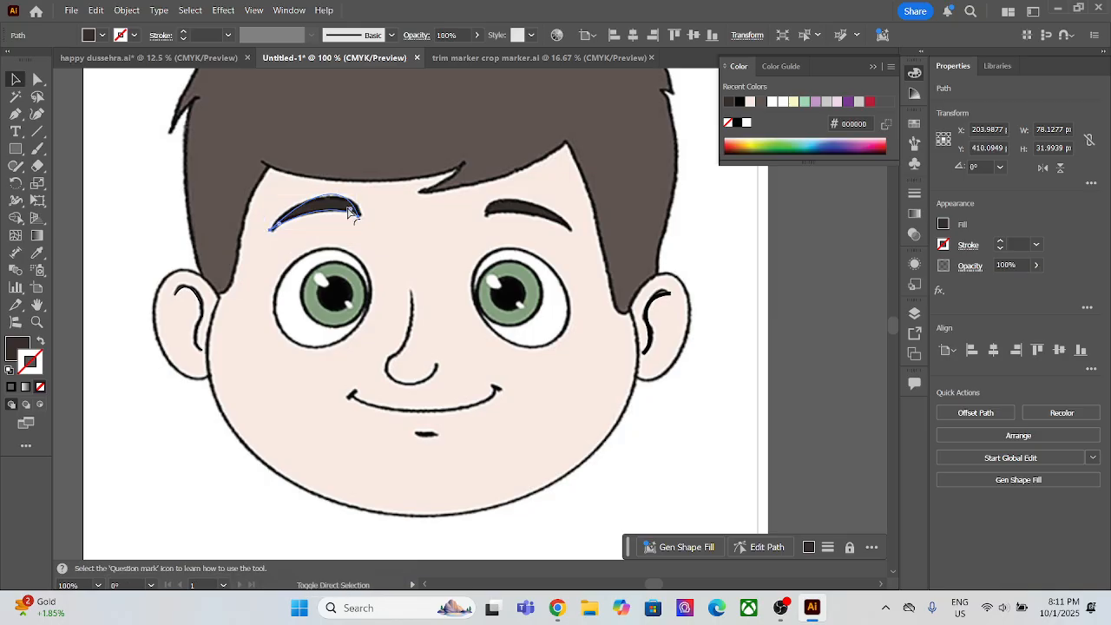
pyautogui.click(440, 217)
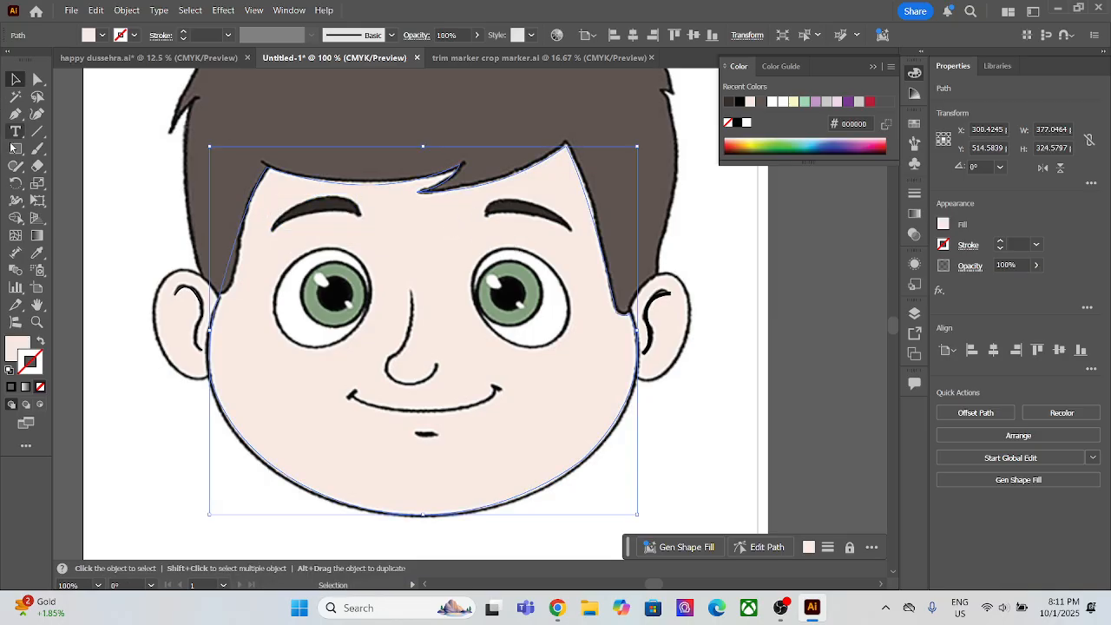
# Step: Trace the right eyebrow as a closed Pen path, curving from its inner end to its outer tip and back
pyautogui.click(15, 114)
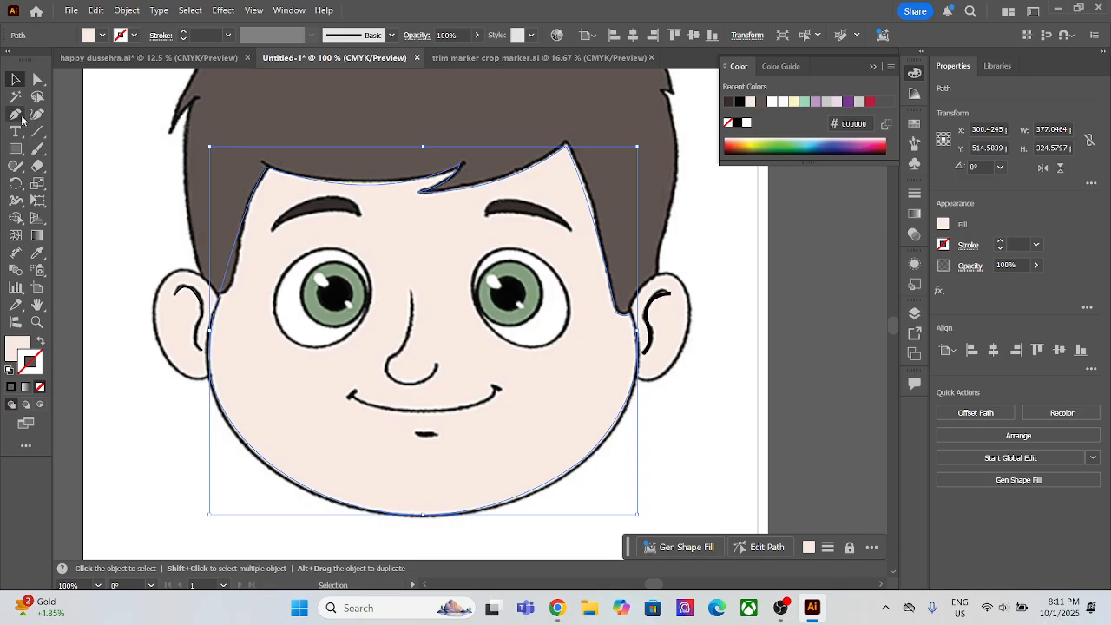
pyautogui.click(484, 215)
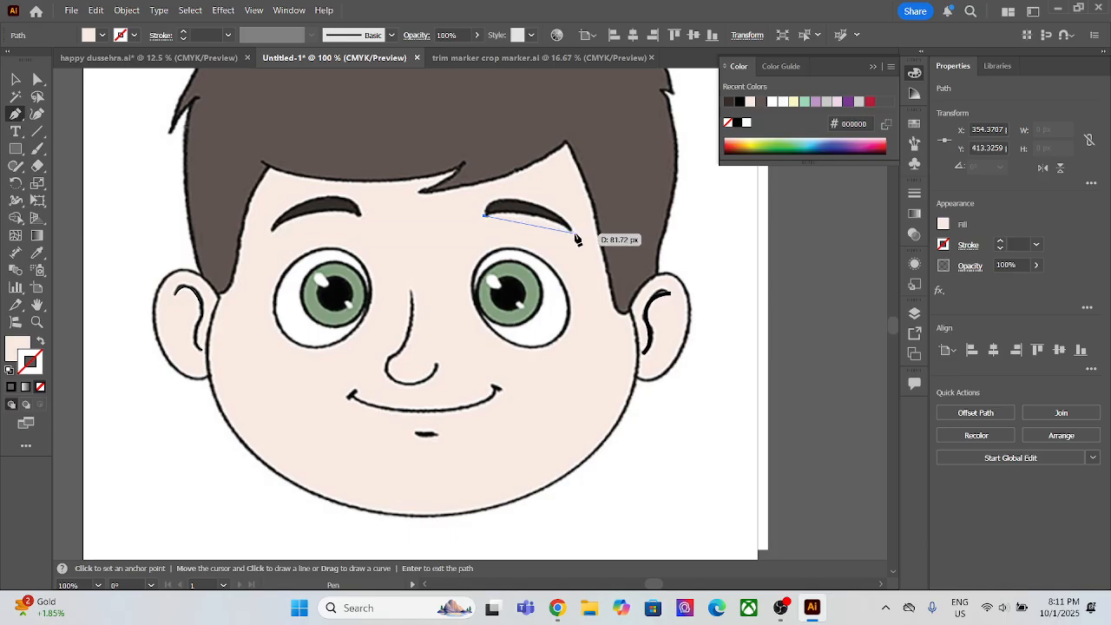
pyautogui.moveTo(571, 230); pyautogui.dragTo(611, 253)
pyautogui.click(572, 231)
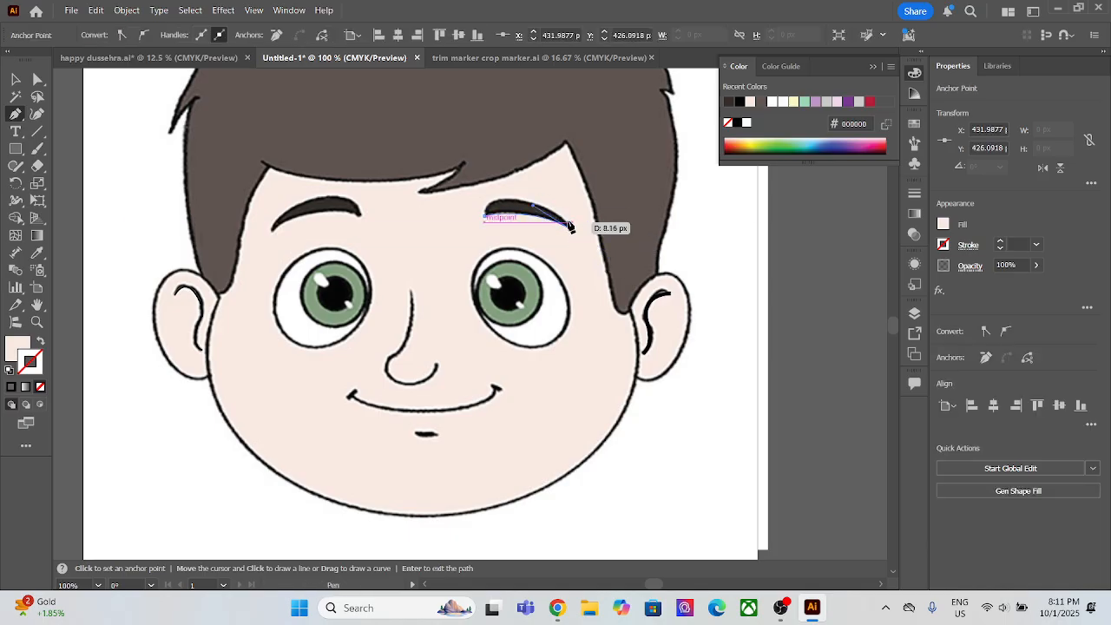
pyautogui.moveTo(484, 216); pyautogui.dragTo(444, 259)
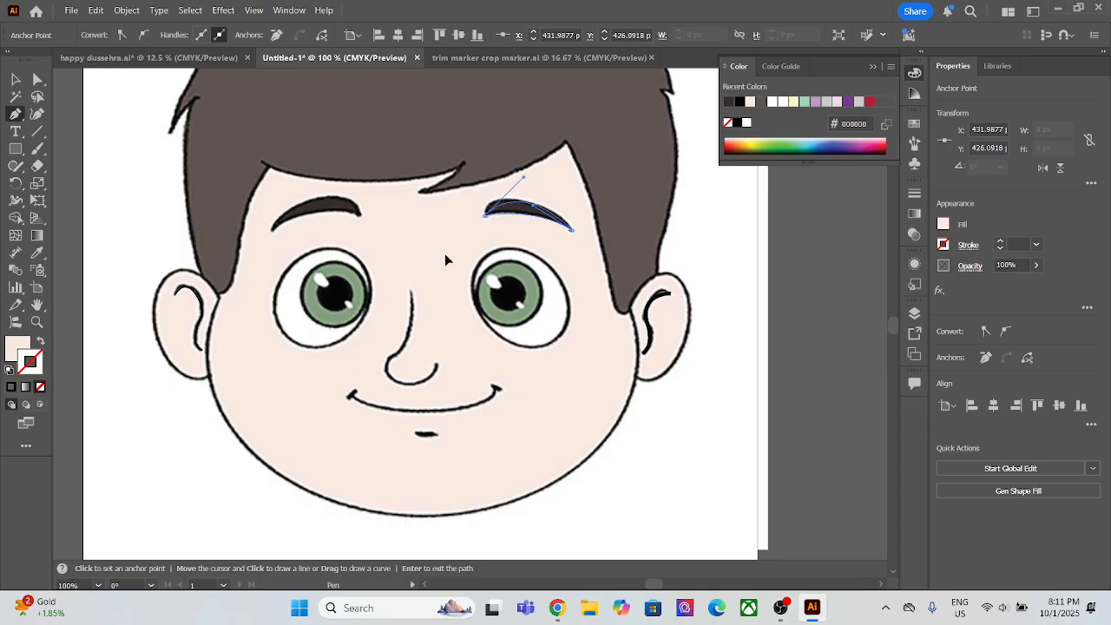
# Step: Fill the traced right eyebrow with the dark colour sampled from the left eyebrow, without a stroke, and send it to the back
pyautogui.click(15, 79)
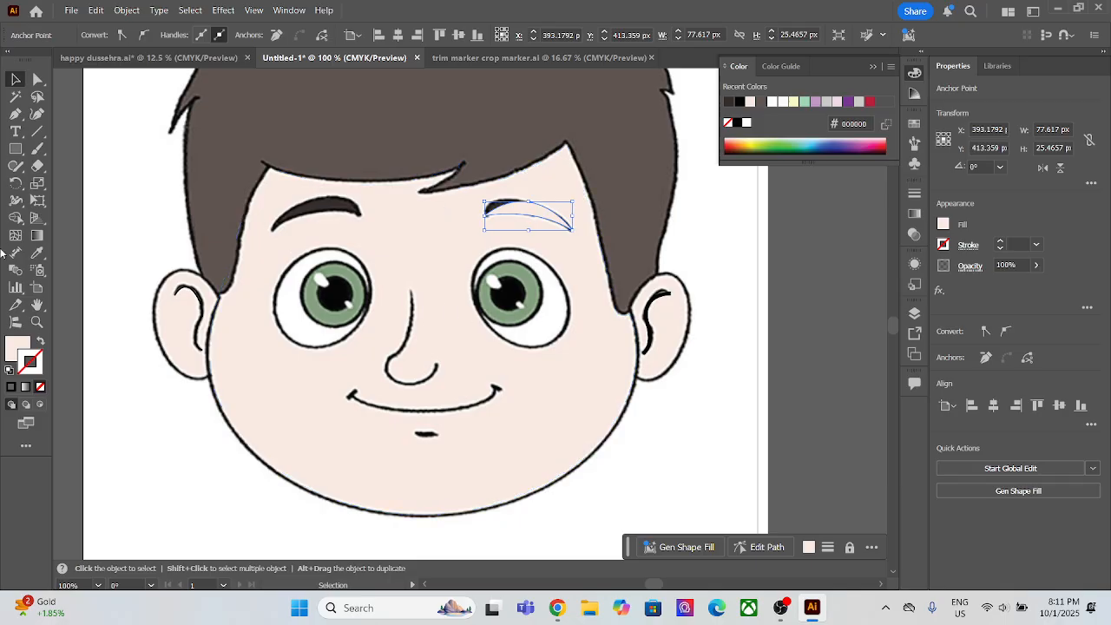
pyautogui.click(37, 253)
pyautogui.click(339, 208)
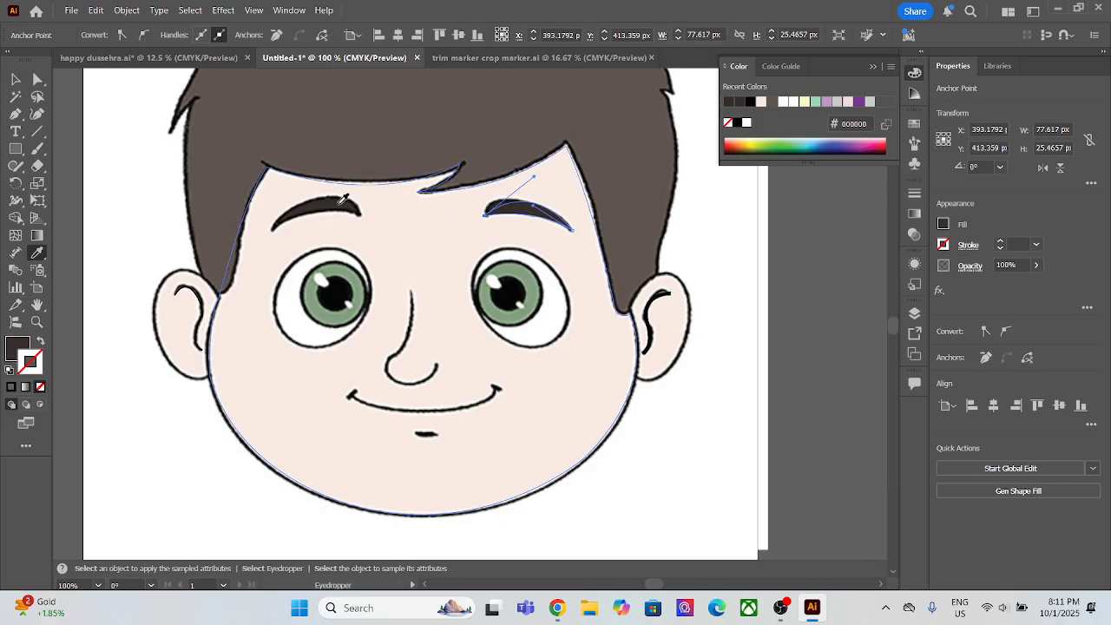
pyautogui.click(15, 79)
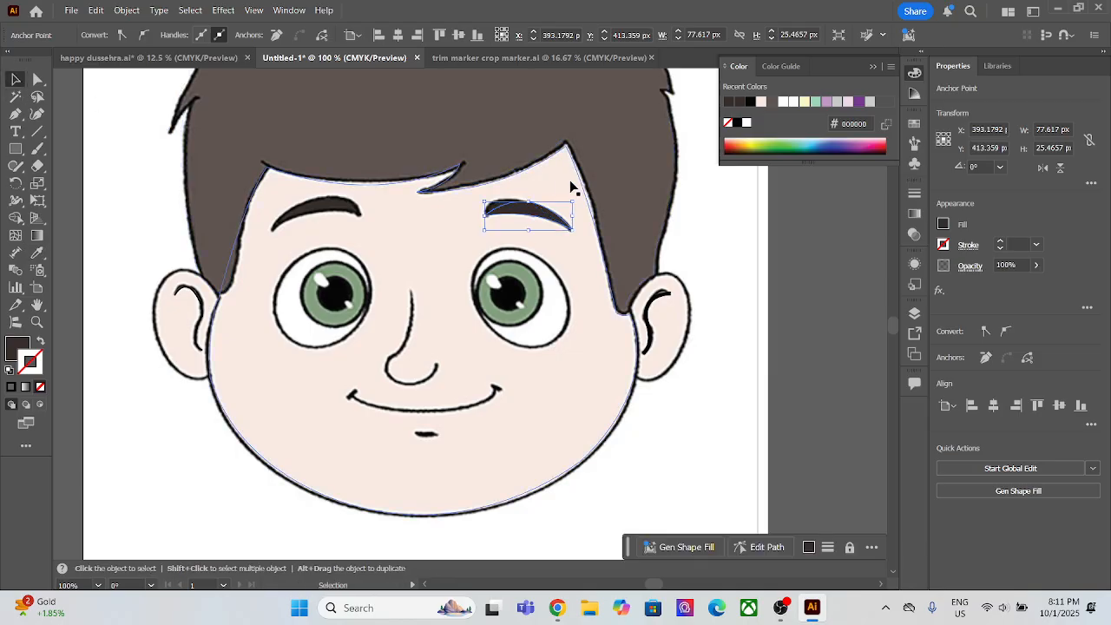
pyautogui.hotkey('ctrl', '[')
pyautogui.click(558, 276)
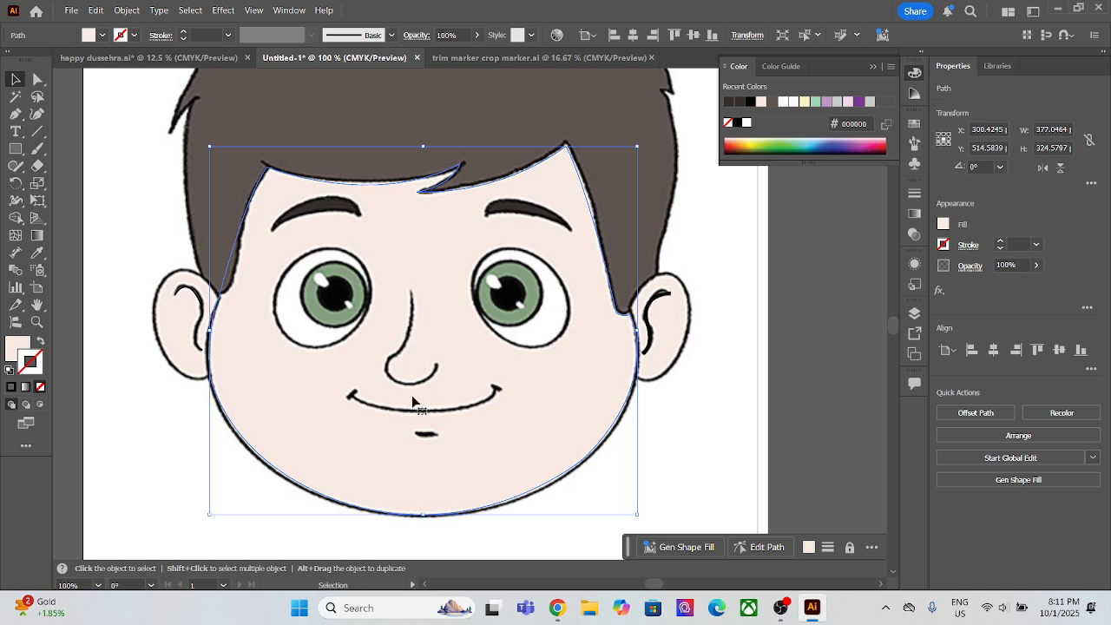
# Step: Trace the short slanted tick at the mouth's left corner as a straight Pen line
pyautogui.click(16, 113)
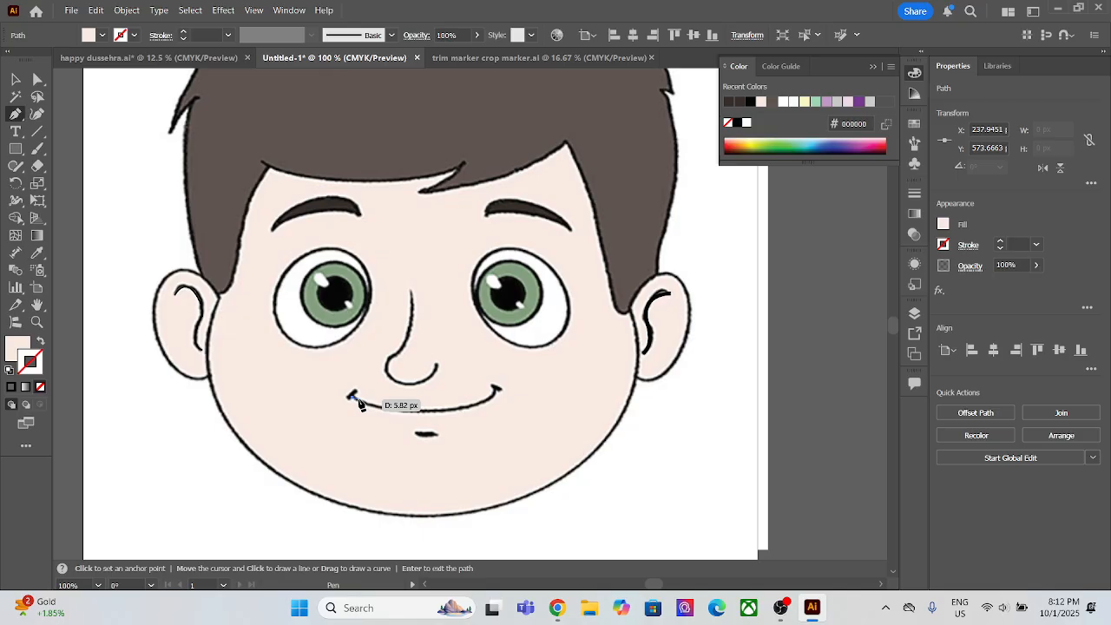
pyautogui.click(349, 395)
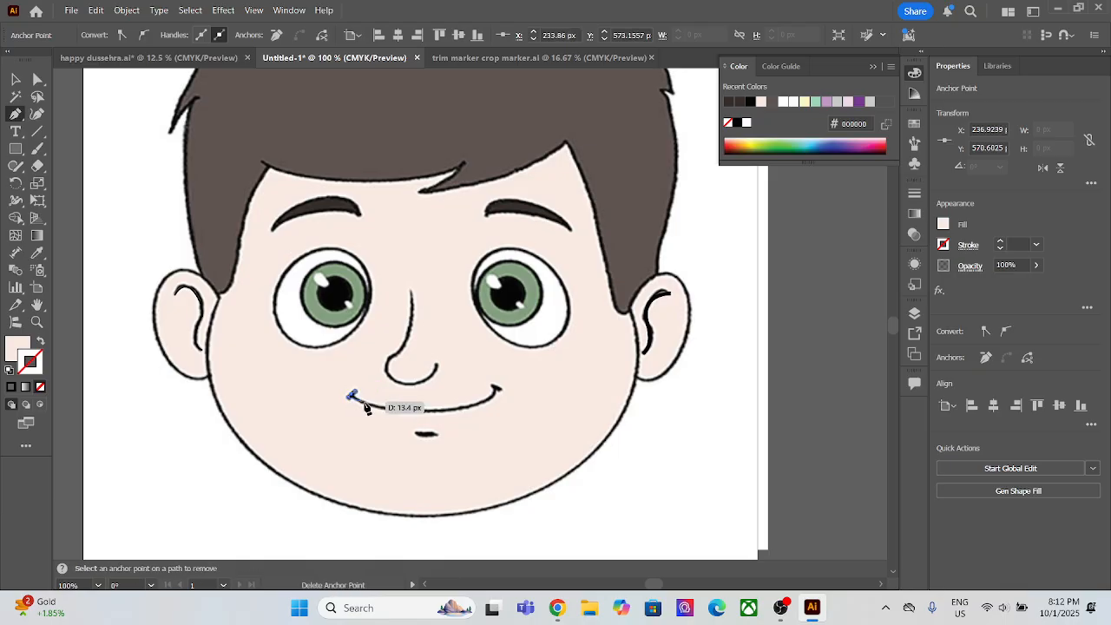
pyautogui.scroll(5, 403, 434)
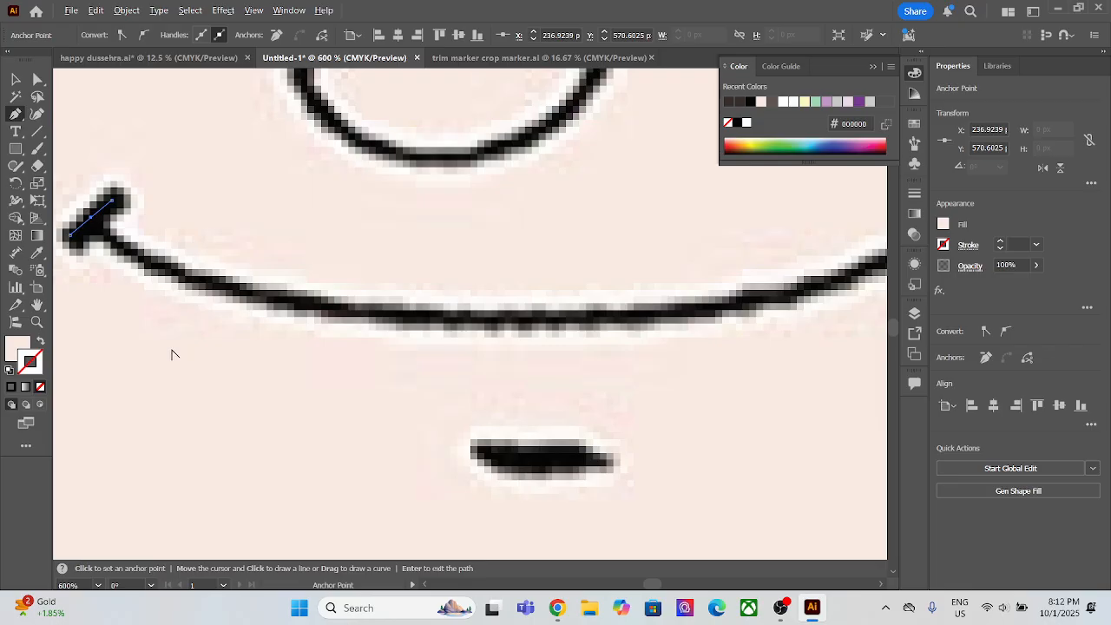
pyautogui.click(91, 219)
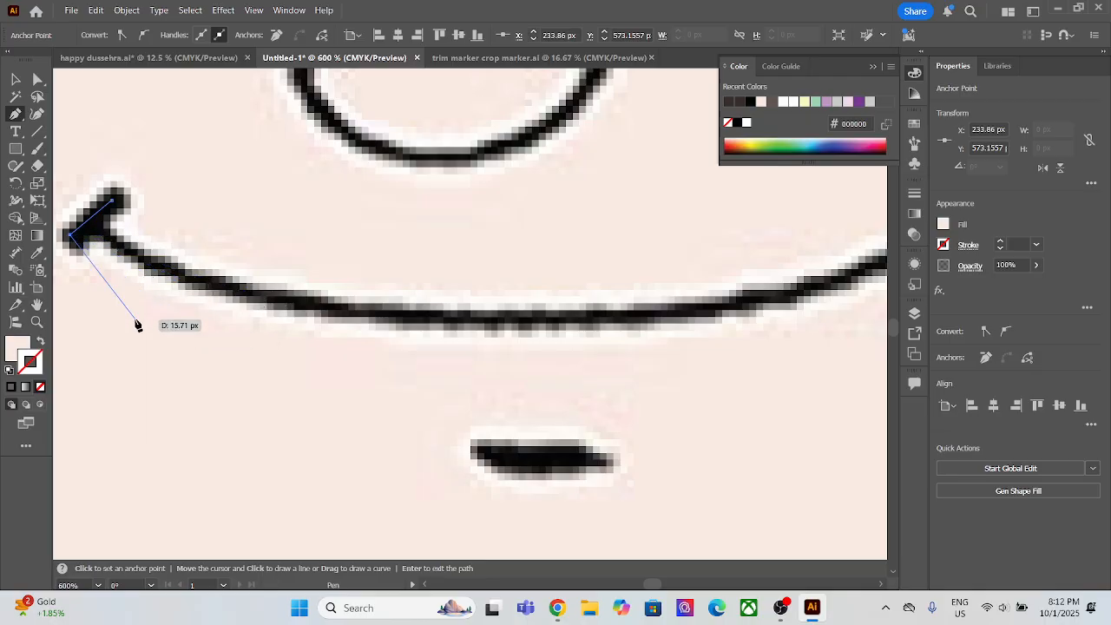
pyautogui.scroll(-1, 187, 378)
pyautogui.scroll(-1, 186, 377)
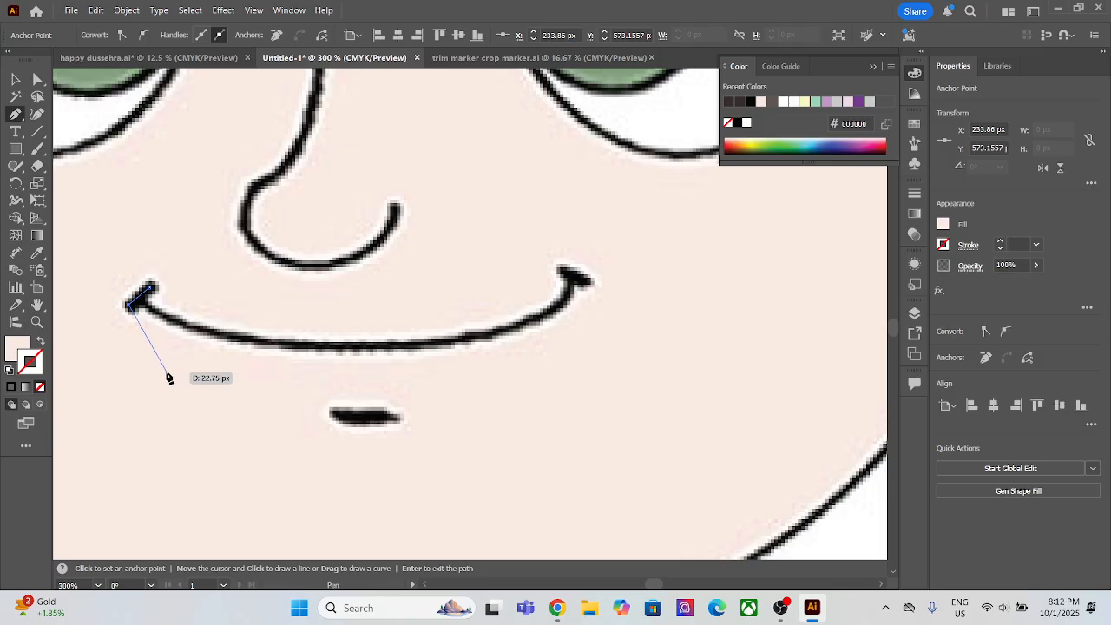
# Step: Give the line at the mouth's left corner no fill and a 2 pt black (#000000) stroke, and end the path
pyautogui.click(41, 342)
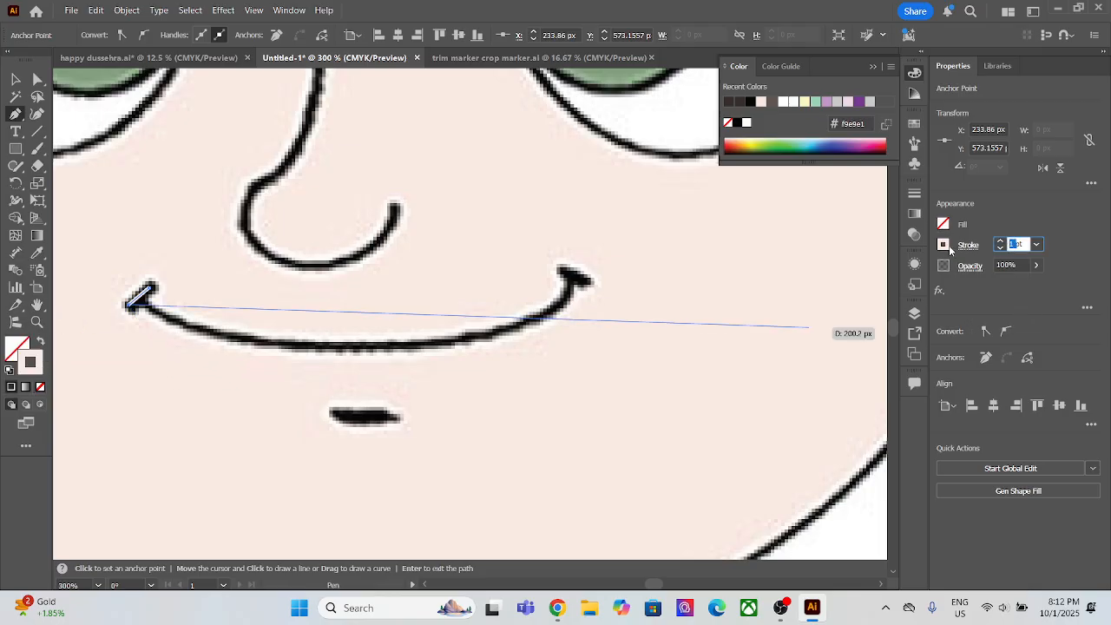
pyautogui.click(31, 373)
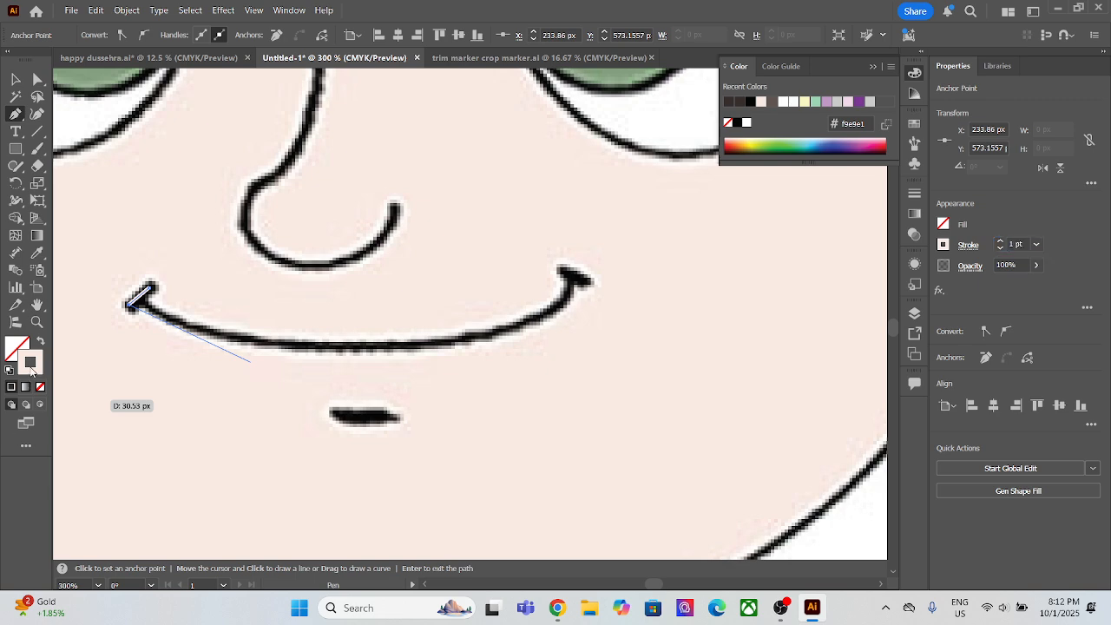
pyautogui.doubleClick(31, 370)
pyautogui.moveTo(800, 487); pyautogui.dragTo(689, 555)
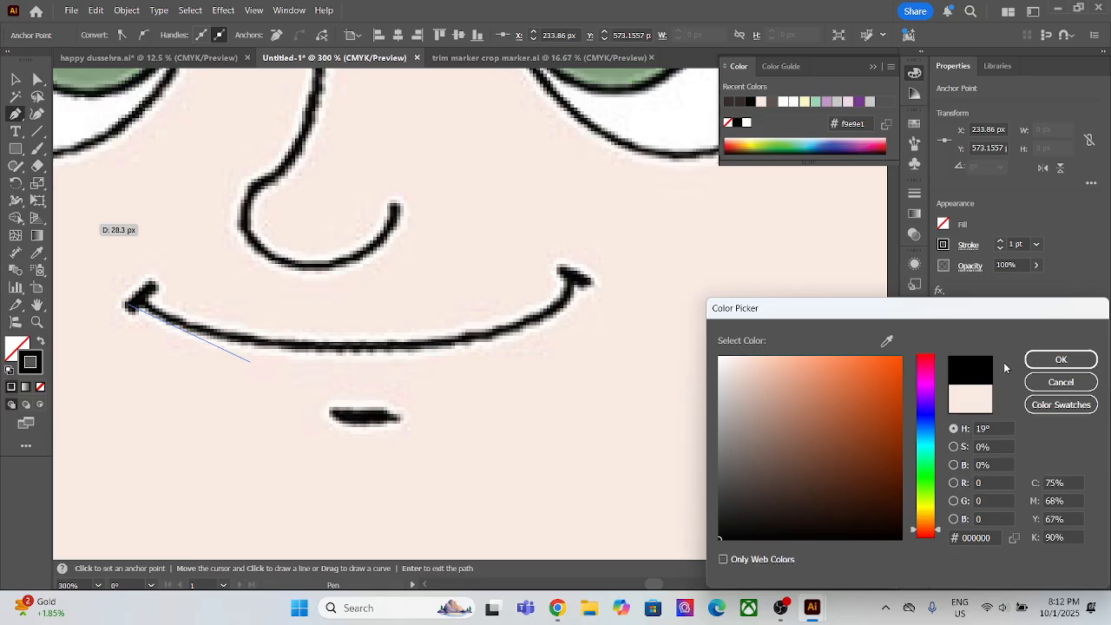
pyautogui.click(1056, 359)
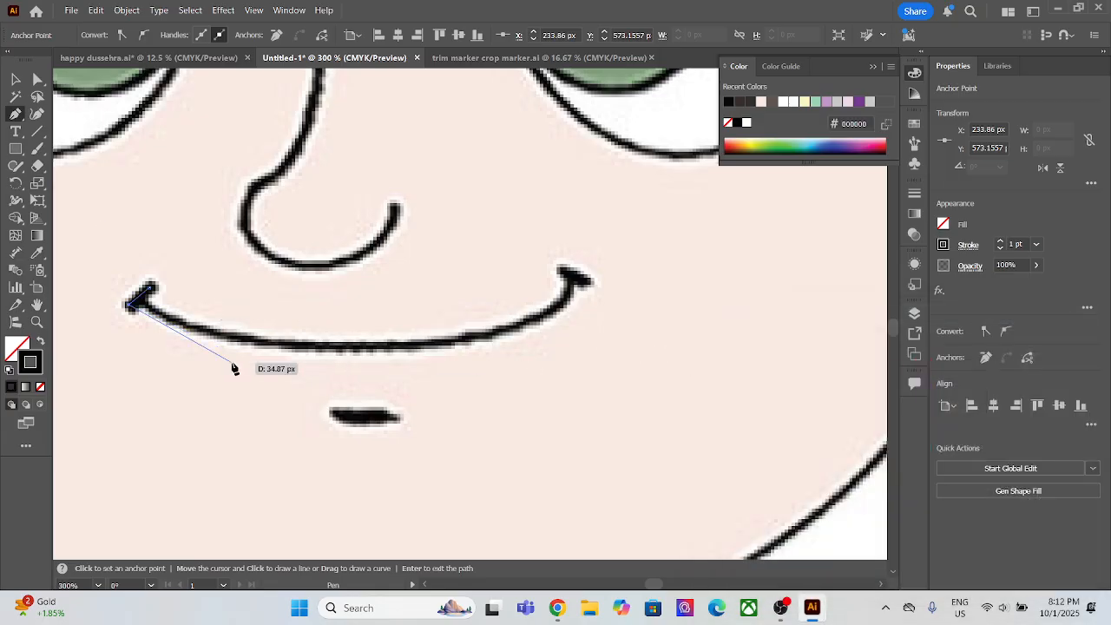
pyautogui.click(145, 303)
pyautogui.click(1015, 244)
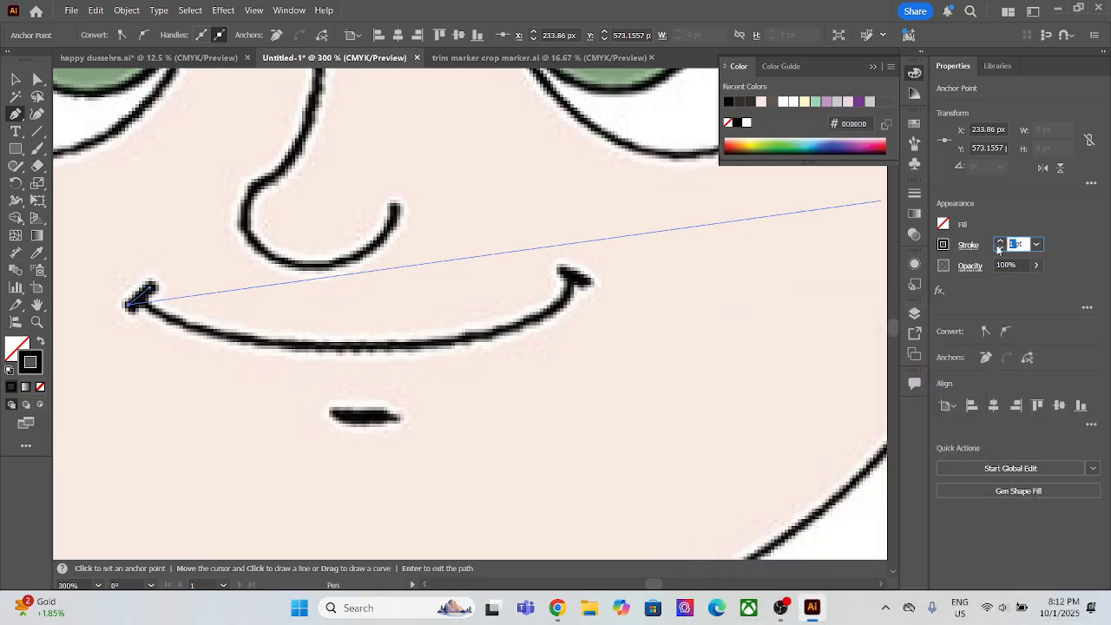
pyautogui.click(998, 242)
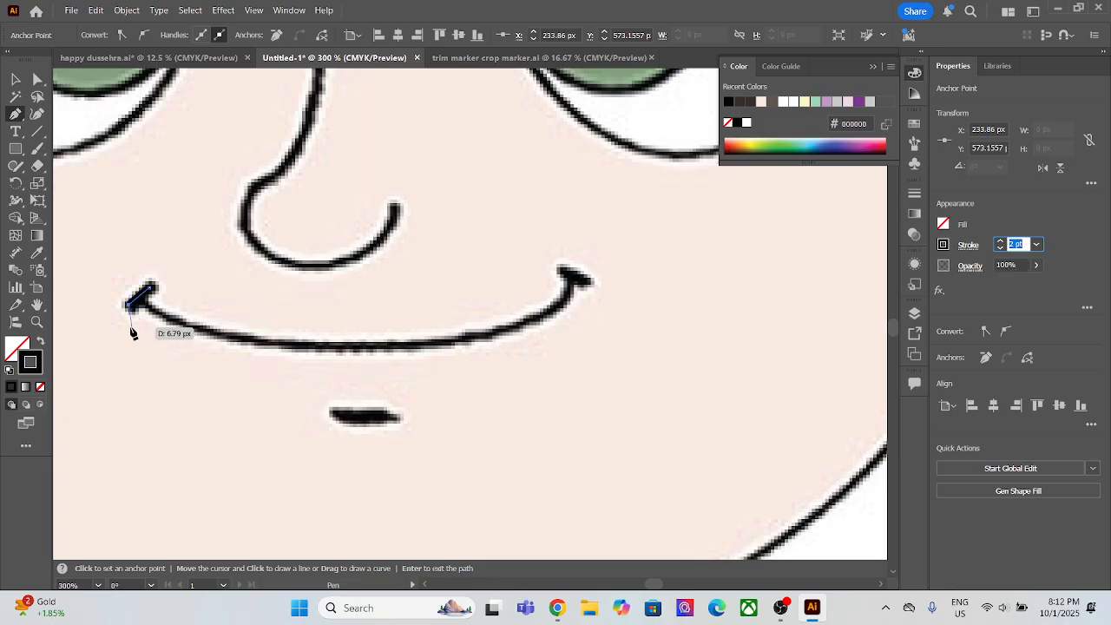
pyautogui.hotkey('ctrl', 'z')
pyautogui.hotkey('ctrl', 'z')
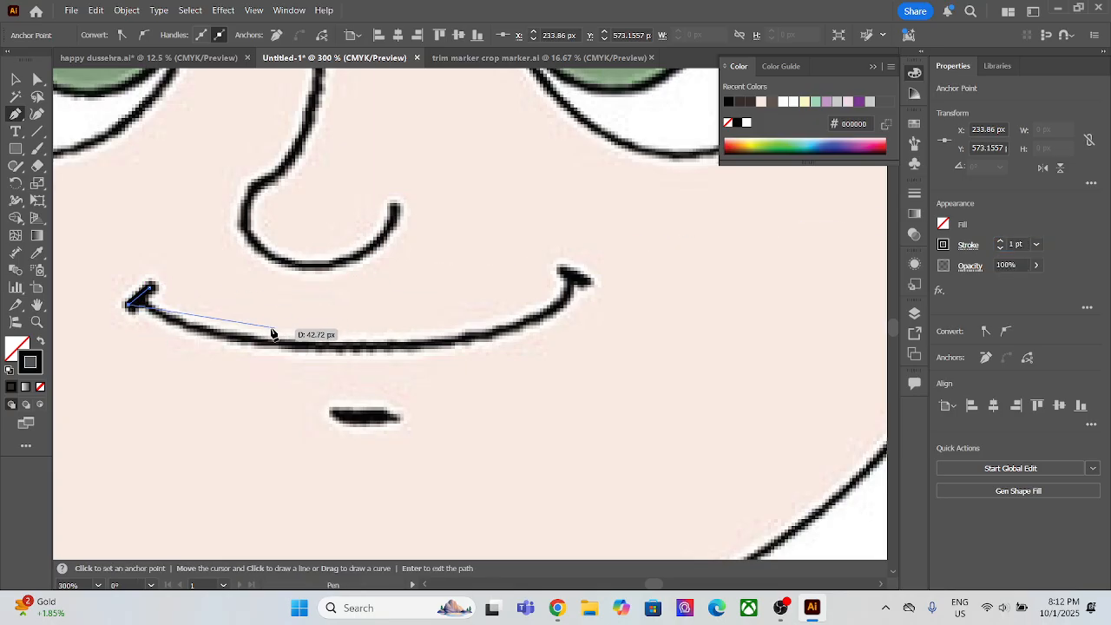
# Step: Trace the smile as one open, downward-bowed Pen curve from the mouth's left corner tick to its right corner tick
pyautogui.click(141, 299)
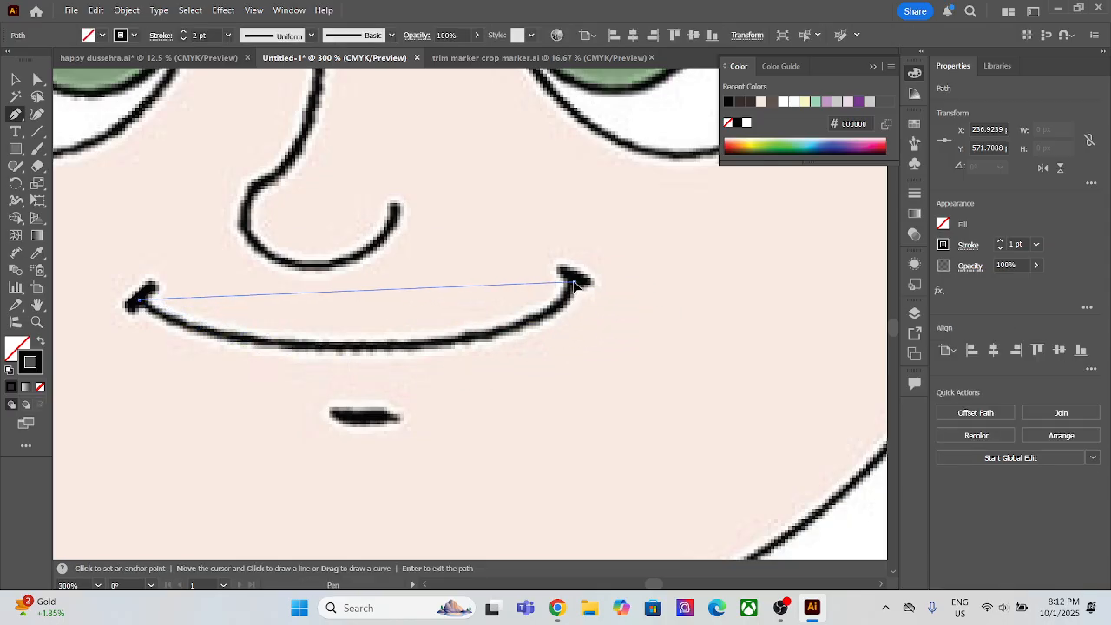
pyautogui.moveTo(574, 282)
pyautogui.mouseDown()
pyautogui.moveTo(663, 174)
pyautogui.moveTo(715, 157)
pyautogui.moveTo(812, 154)
pyautogui.moveTo(806, 139)
pyautogui.moveTo(719, 132)
pyautogui.moveTo(667, 182)
pyautogui.moveTo(714, 137)
pyautogui.moveTo(764, 149)
pyautogui.mouseUp()
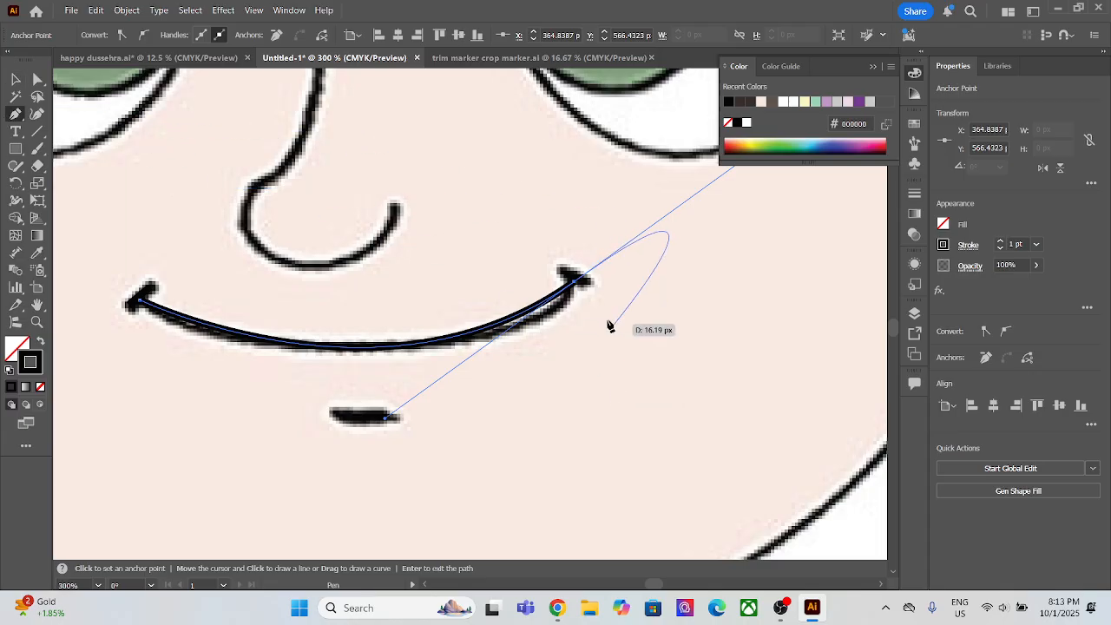
pyautogui.click(576, 285)
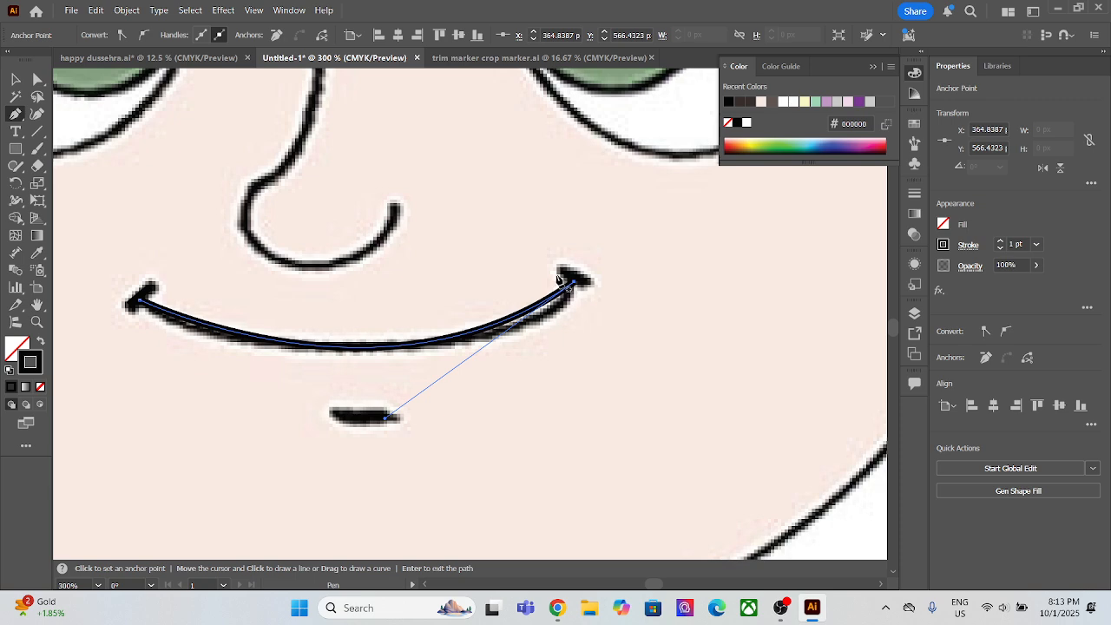
# Step: Trace the short slanted tick at the mouth's right corner as a straight Pen line and end the path
pyautogui.click(560, 266)
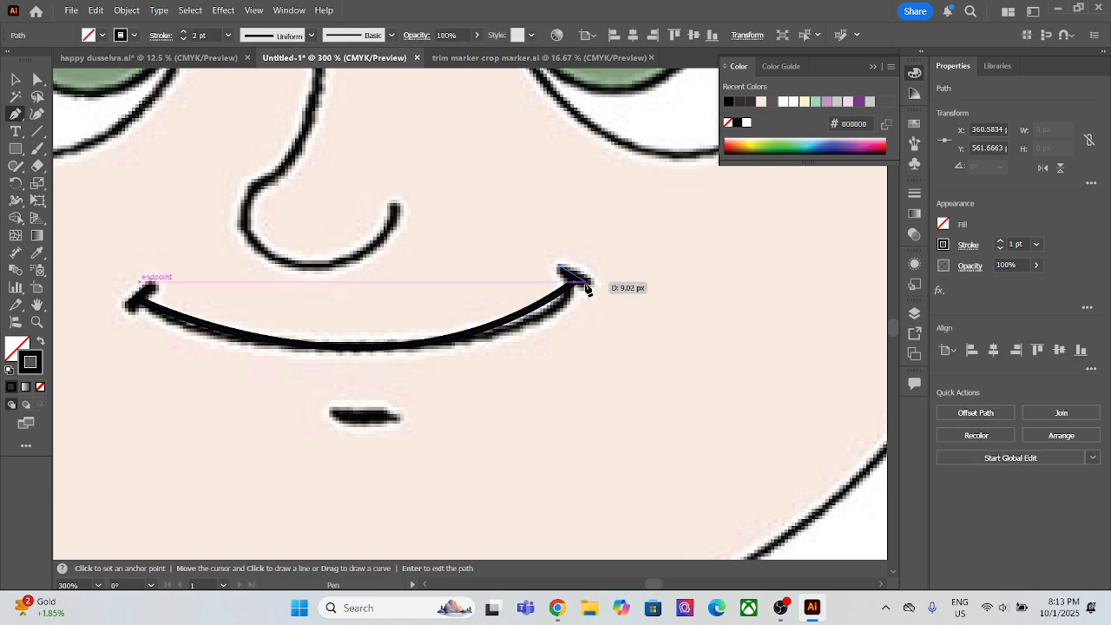
pyautogui.click(585, 282)
pyautogui.press('Escape')
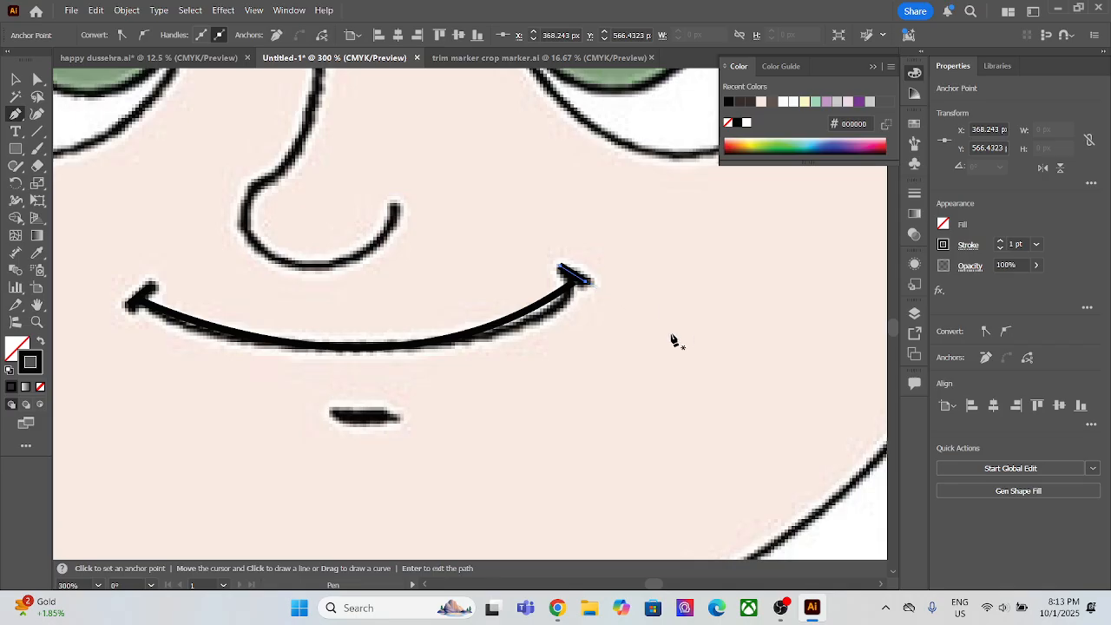
# Step: Try to group the smile curve with the ticks at both mouth corners
pyautogui.click(14, 80)
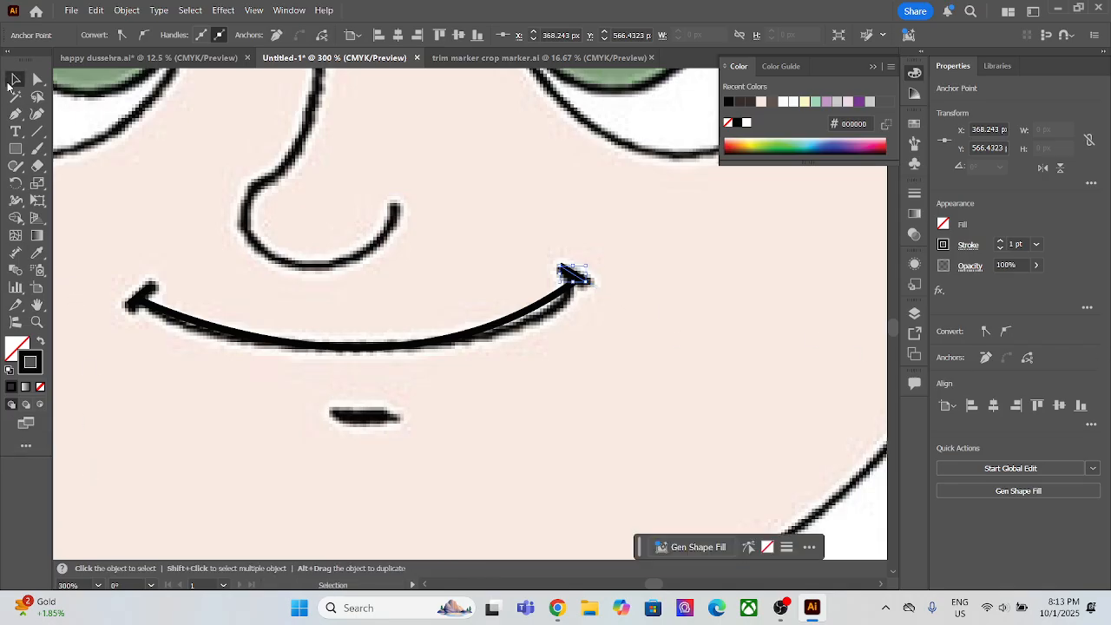
pyautogui.click(176, 317)
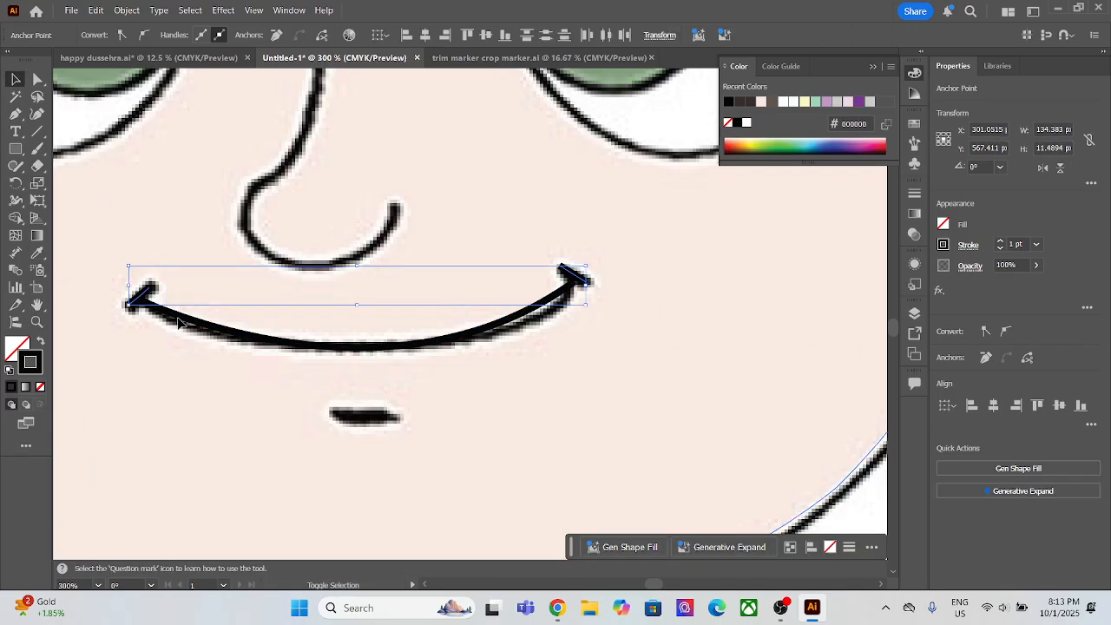
pyautogui.keyDown('shift'); pyautogui.click(179, 320); pyautogui.keyUp('shift')
pyautogui.click(580, 279)
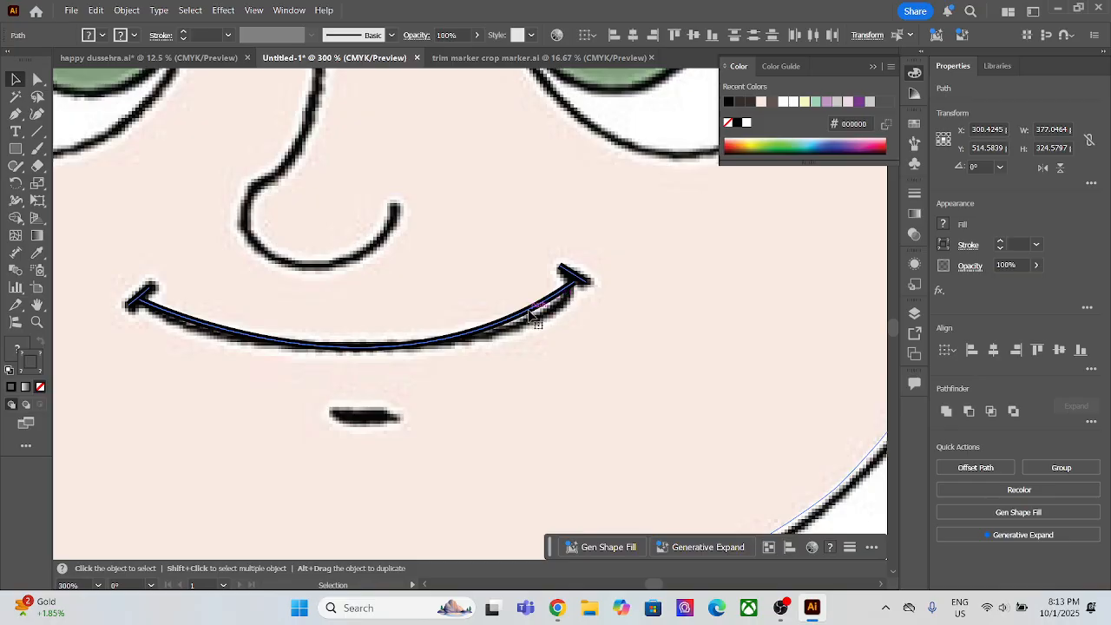
pyautogui.press('ctrl')
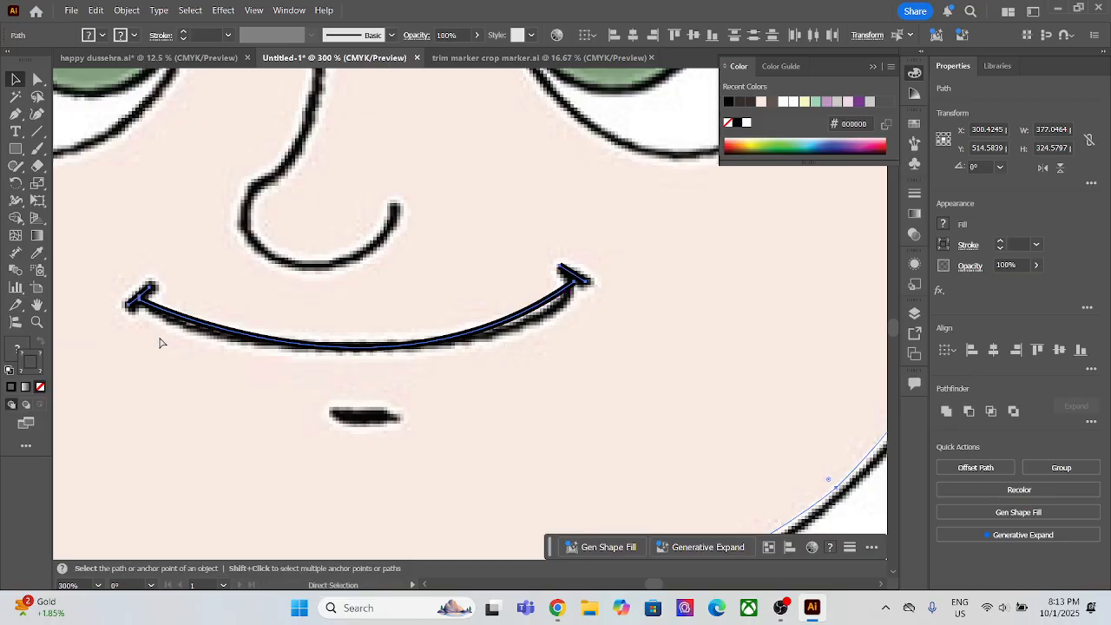
pyautogui.hotkey('ctrl', 'g')
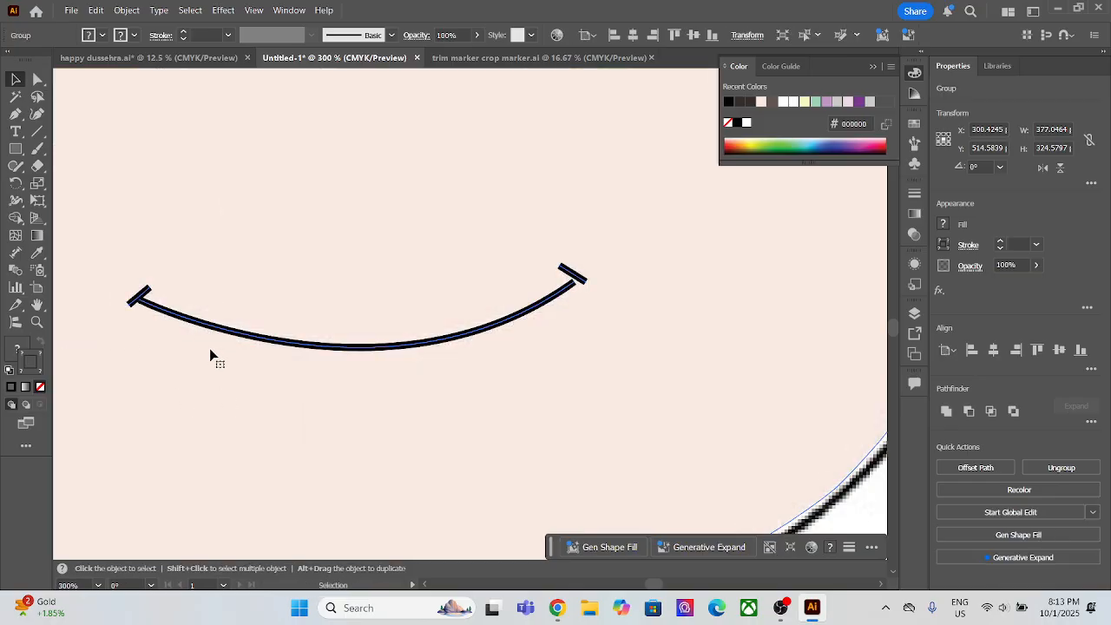
# Step: Check the grouped artwork against the whole face, undo the grouping and clear the selection
pyautogui.scroll(-5, 209, 348)
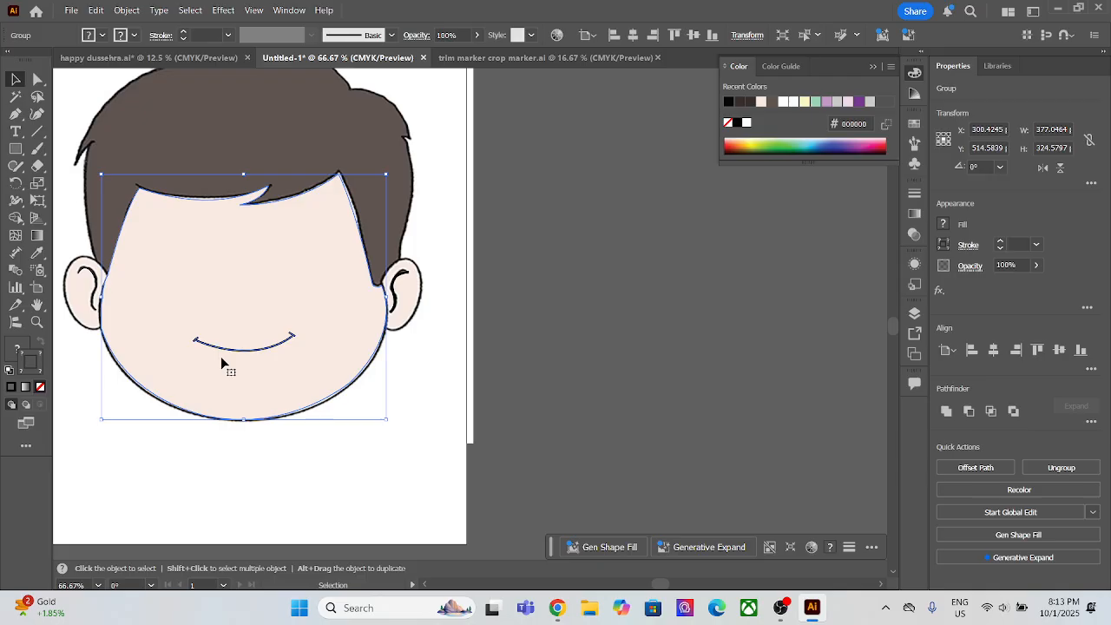
pyautogui.click(473, 408)
pyautogui.click(244, 348)
pyautogui.click(397, 465)
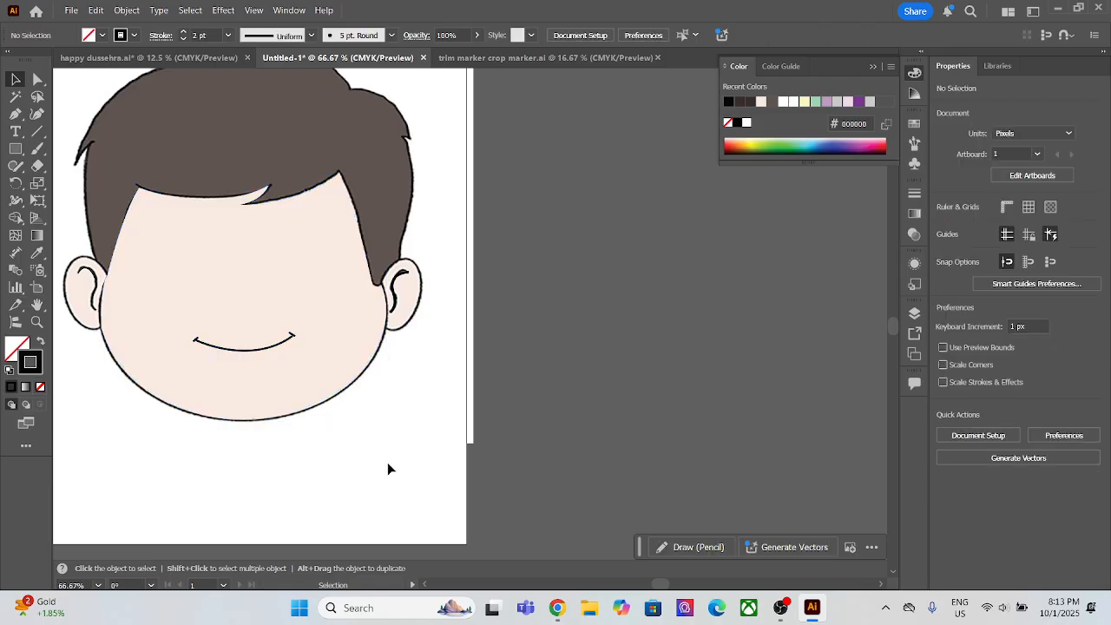
pyautogui.scroll(-2, 367, 458)
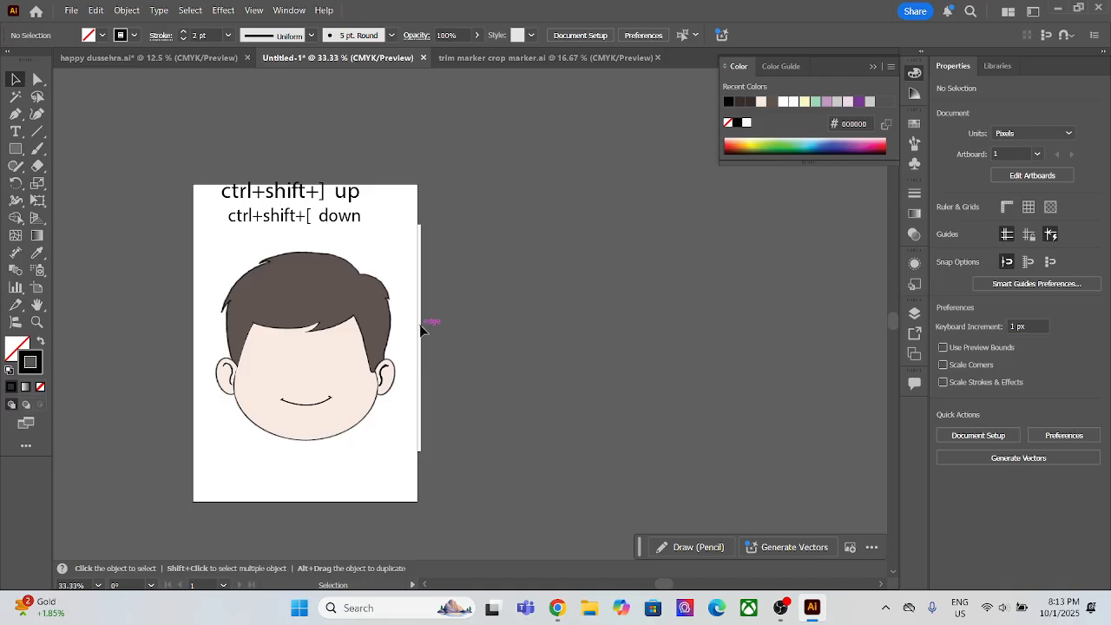
pyautogui.hotkey('ctrl', 'z')
pyautogui.click(343, 463)
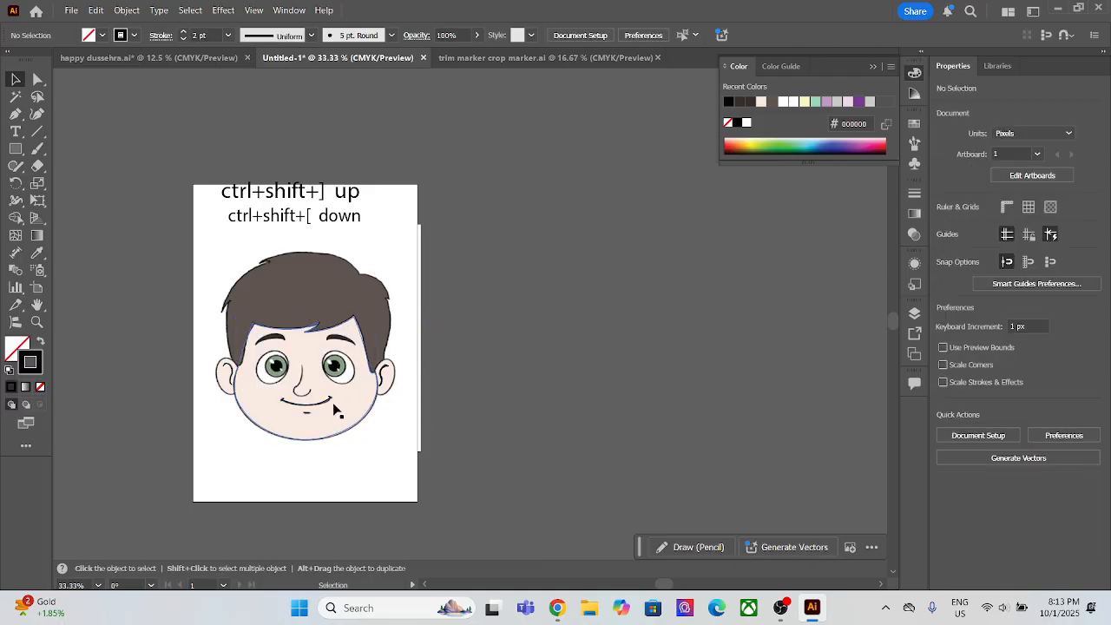
pyautogui.scroll(1, 336, 393)
pyautogui.press('super')
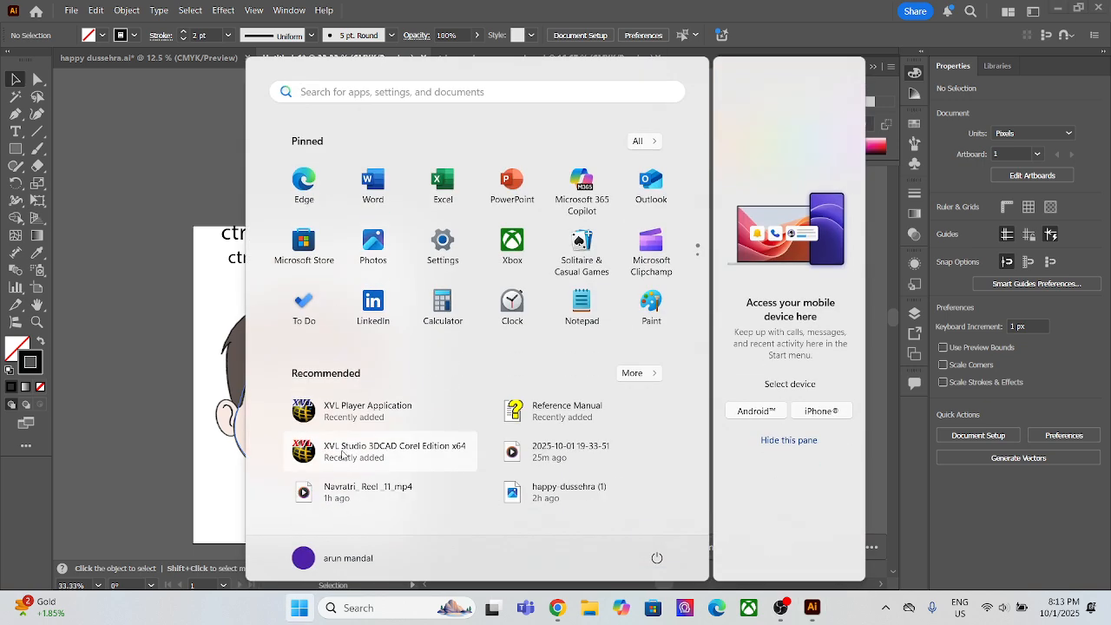
pyautogui.click(145, 444)
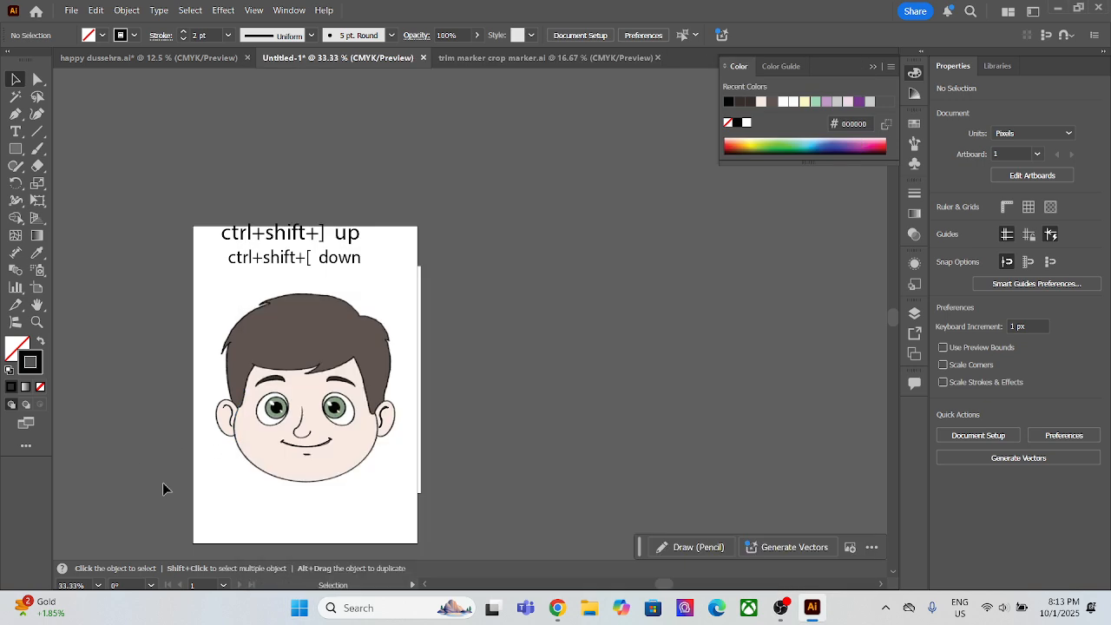
# Step: Select only the smile curve and its two corner ticks, without the face shape, and group them
pyautogui.scroll(3, 324, 485)
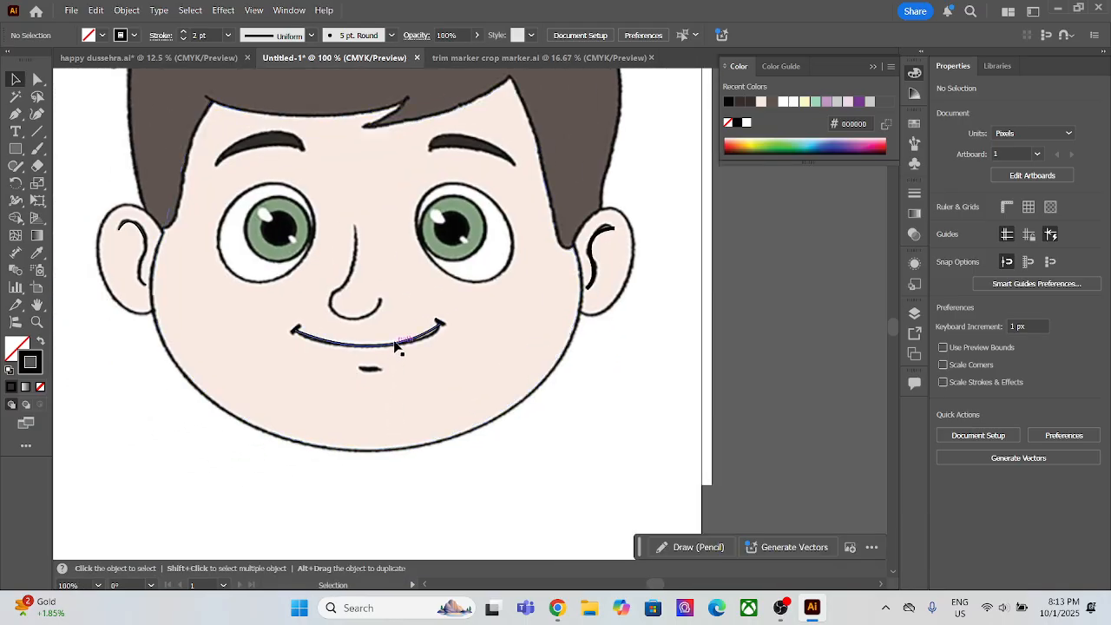
pyautogui.click(396, 348)
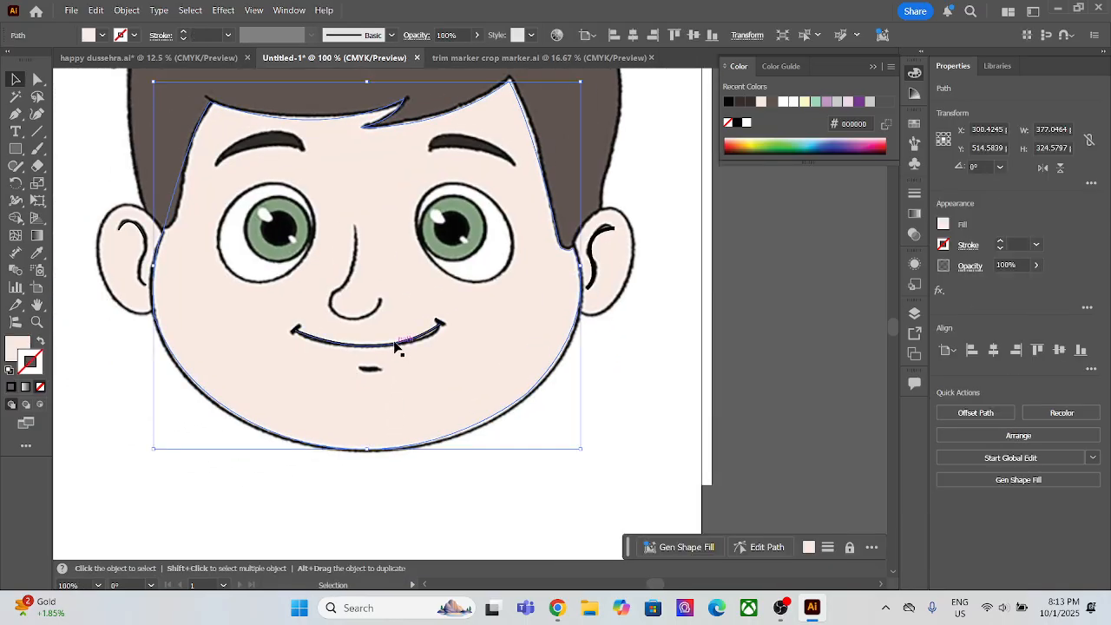
pyautogui.click(397, 348)
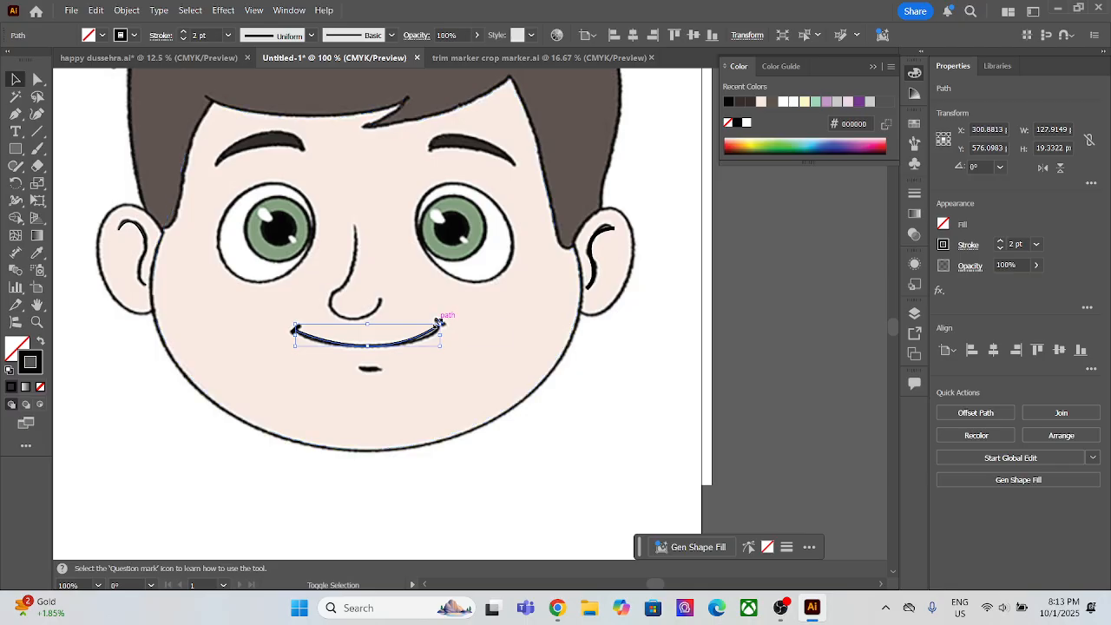
pyautogui.scroll(4, 446, 321)
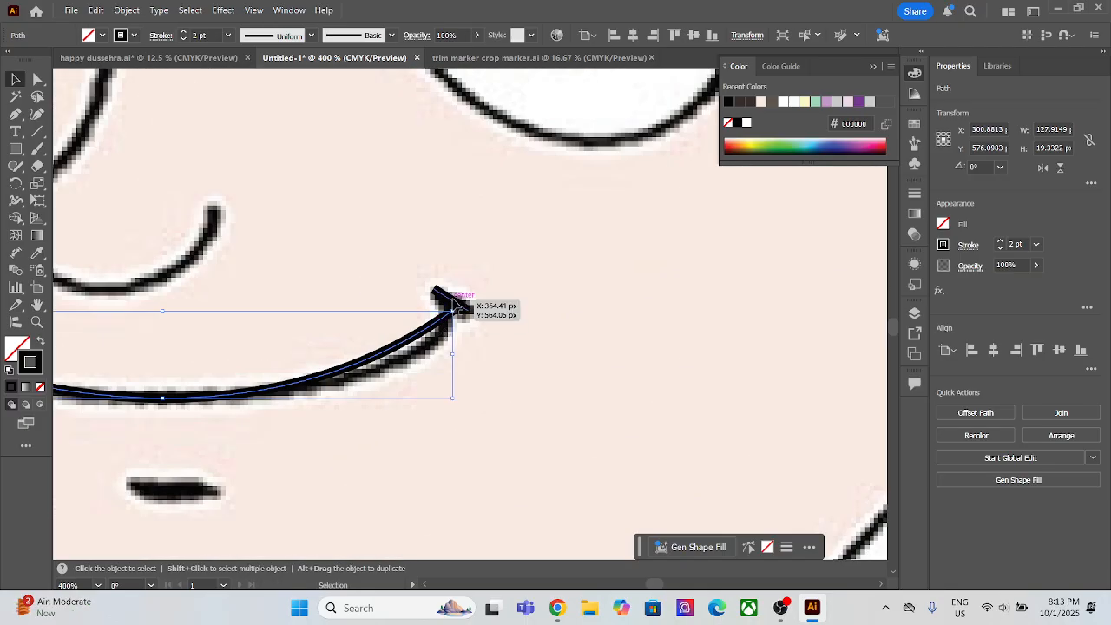
pyautogui.keyDown('shift'); pyautogui.click(447, 298); pyautogui.keyUp('shift')
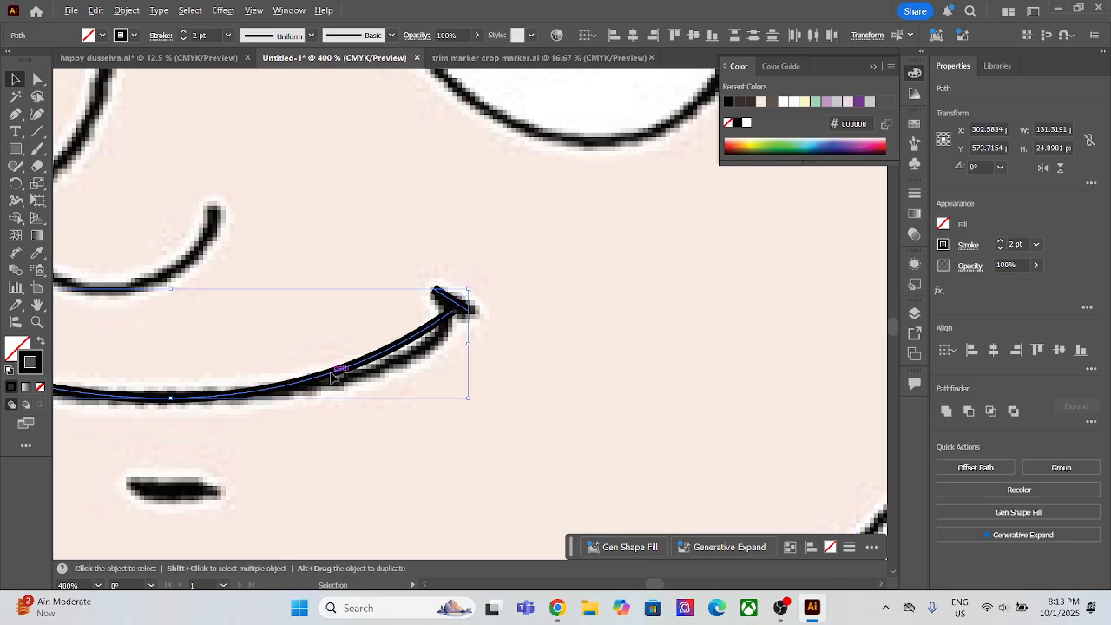
pyautogui.moveTo(329, 378)
pyautogui.mouseDown()
pyautogui.moveTo(555, 342)
pyautogui.moveTo(540, 342)
pyautogui.mouseUp()
pyautogui.hotkey('ctrl', 'z')
pyautogui.moveTo(330, 458); pyautogui.dragTo(640, 404)
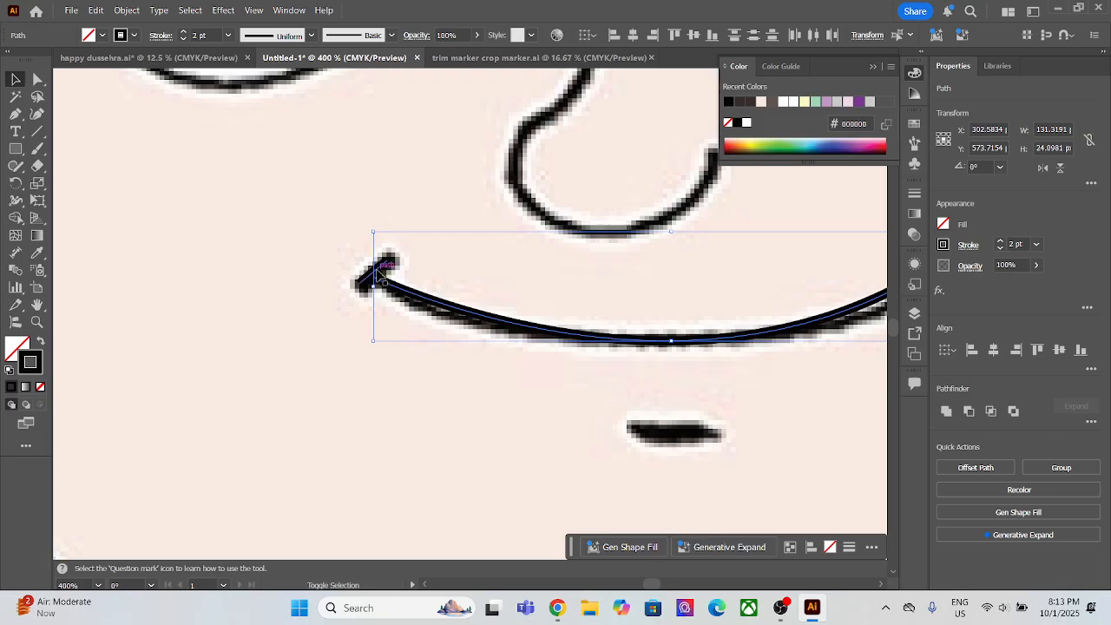
pyautogui.press('a')
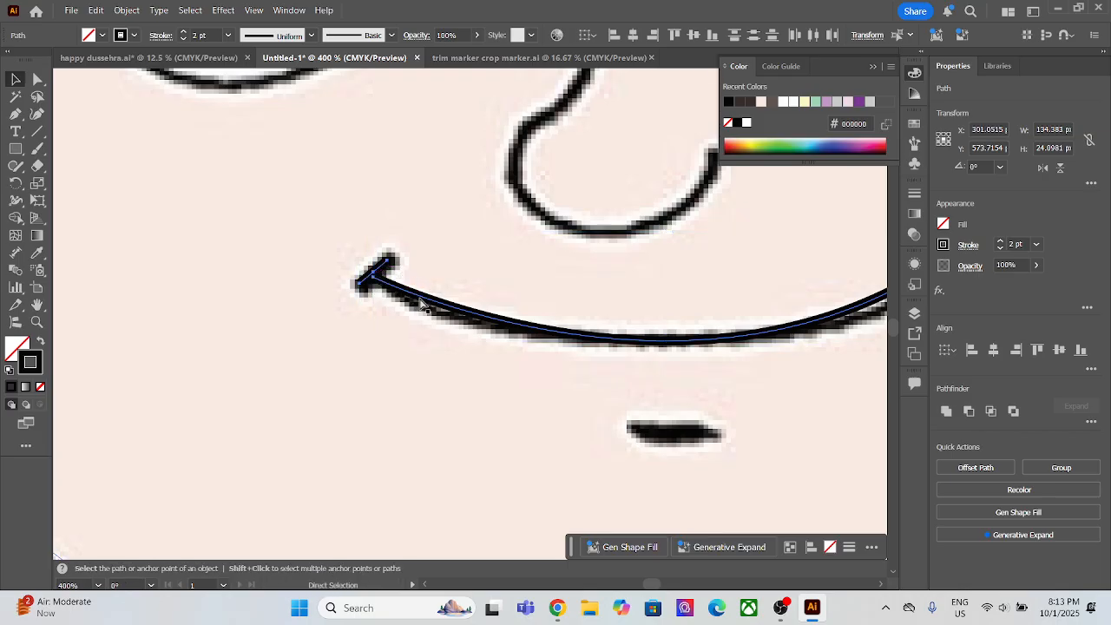
pyautogui.press('v')
# Step: Send the grouped mouth lines to the back, behind the reference picture
pyautogui.scroll(-5, 416, 351)
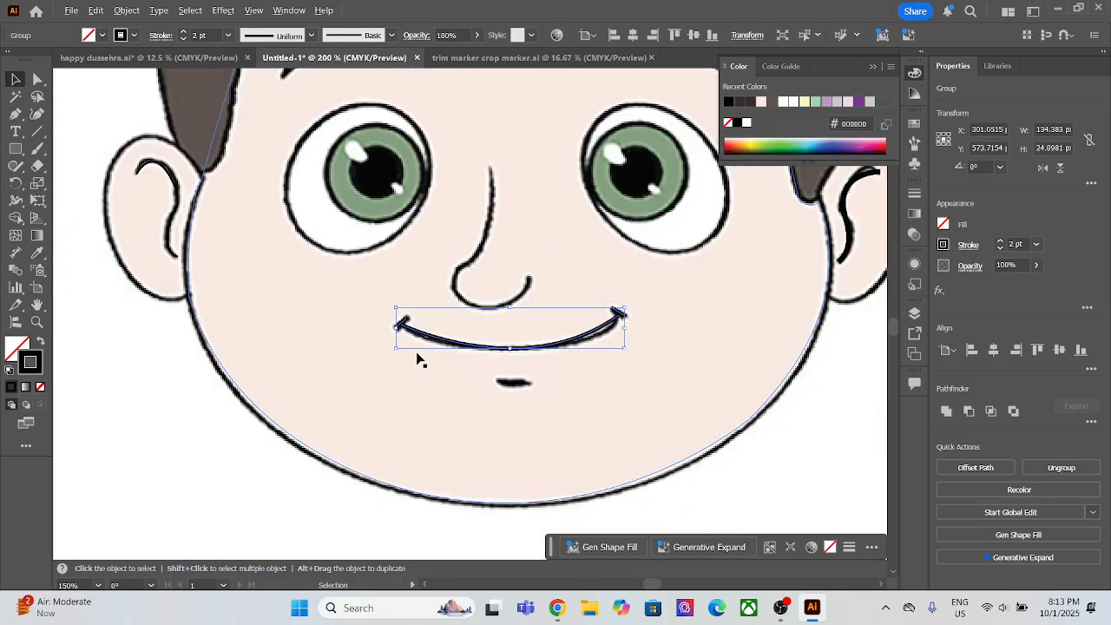
pyautogui.click(602, 373)
pyautogui.click(580, 340)
pyautogui.press('a')
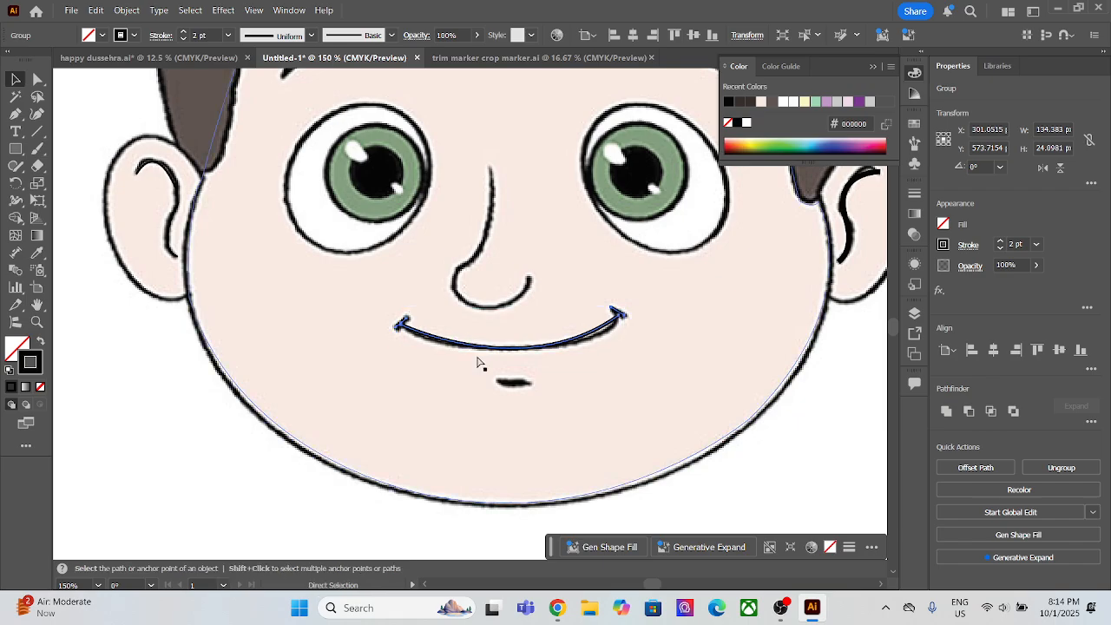
pyautogui.press('v')
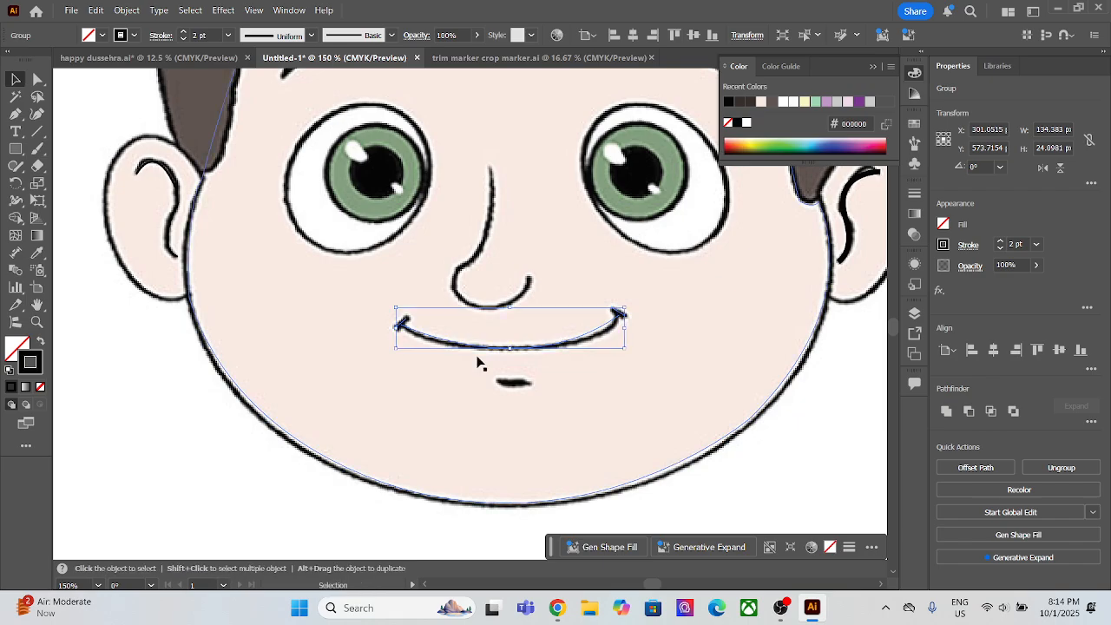
pyautogui.click(564, 407)
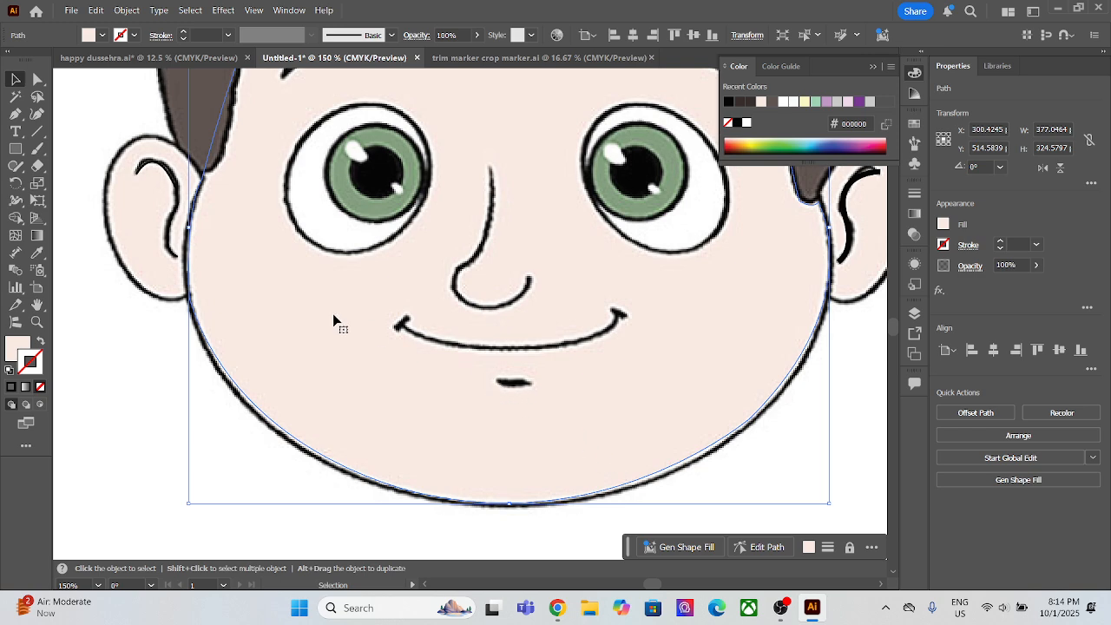
# Step: Trace the short dark mark below the mouth as a straight Pen line from its left end to its right end
pyautogui.press('p')
pyautogui.click(496, 382)
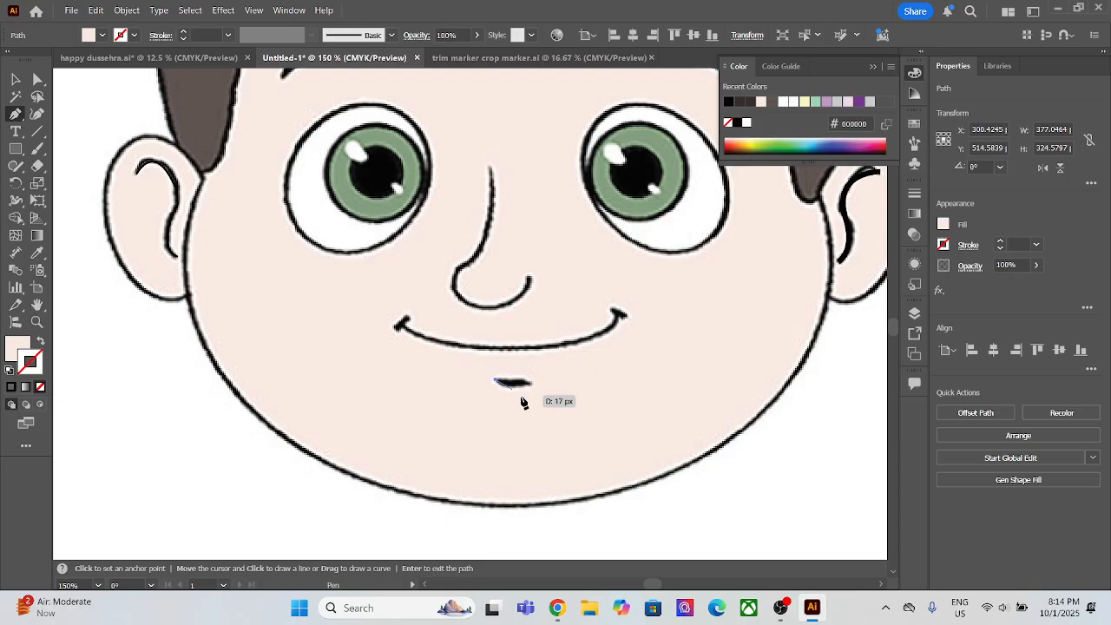
pyautogui.click(529, 383)
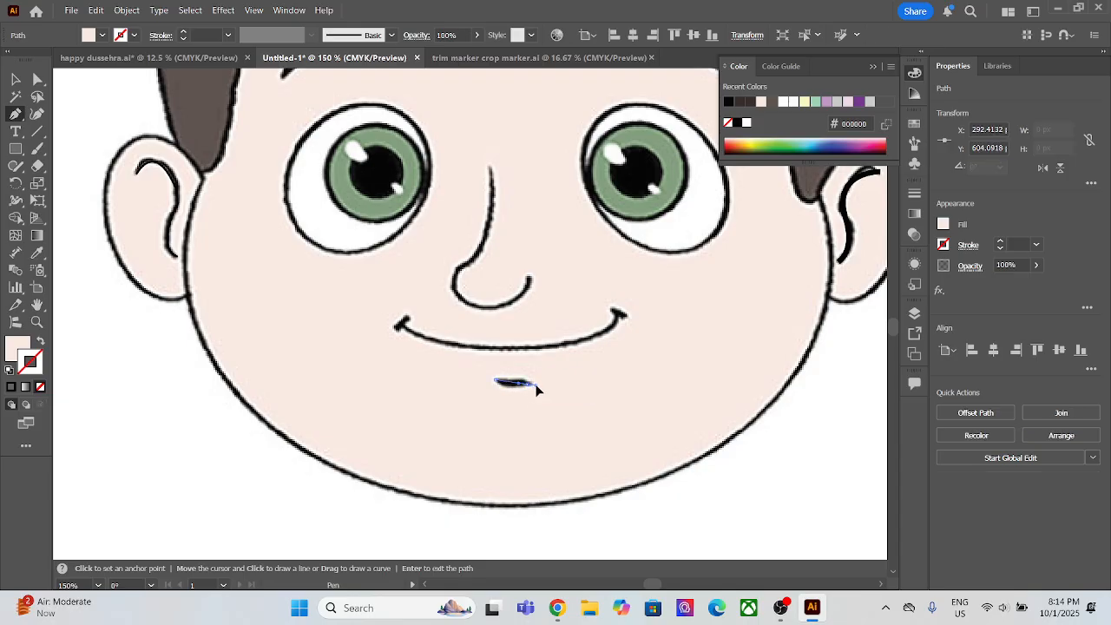
pyautogui.click(552, 384)
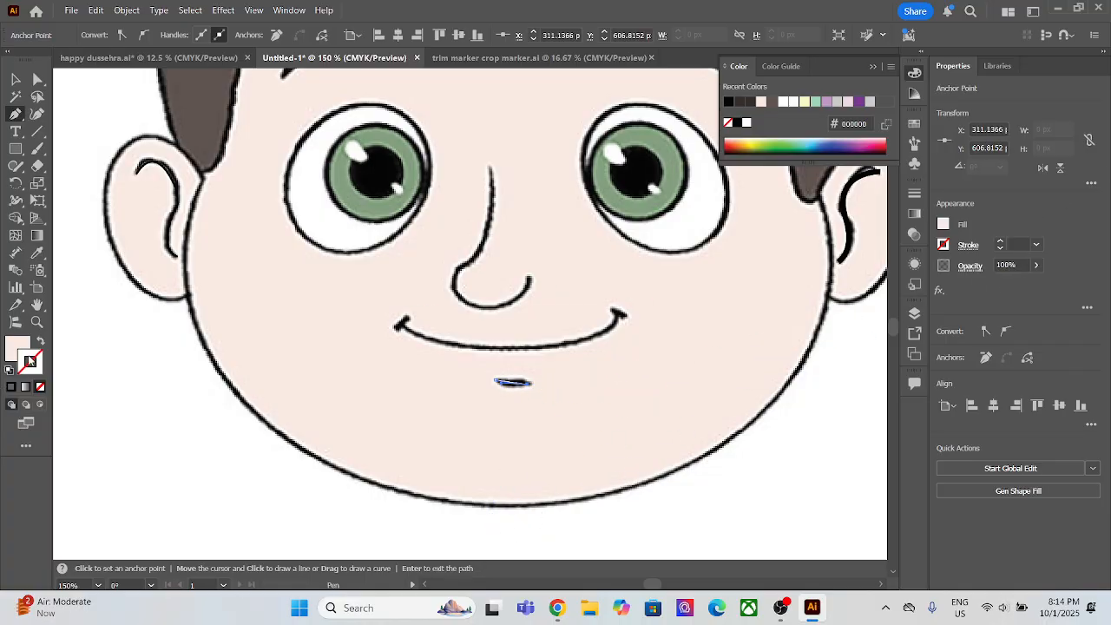
# Step: Give the line below the mouth no fill and a near-black #111010 stroke
pyautogui.click(41, 343)
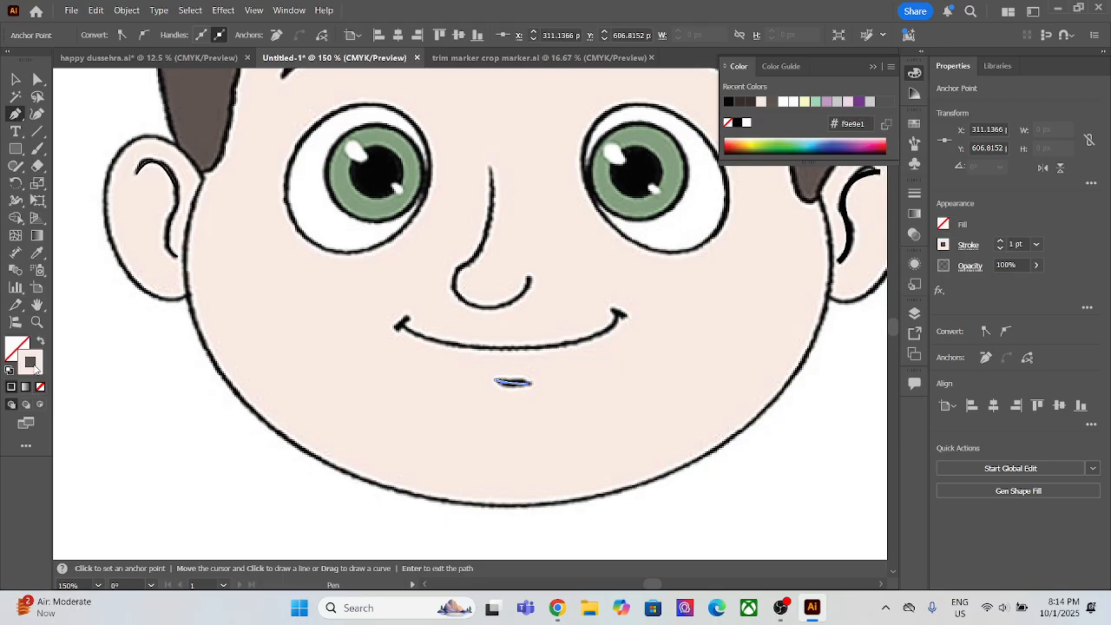
pyautogui.doubleClick(33, 364)
pyautogui.click(729, 526)
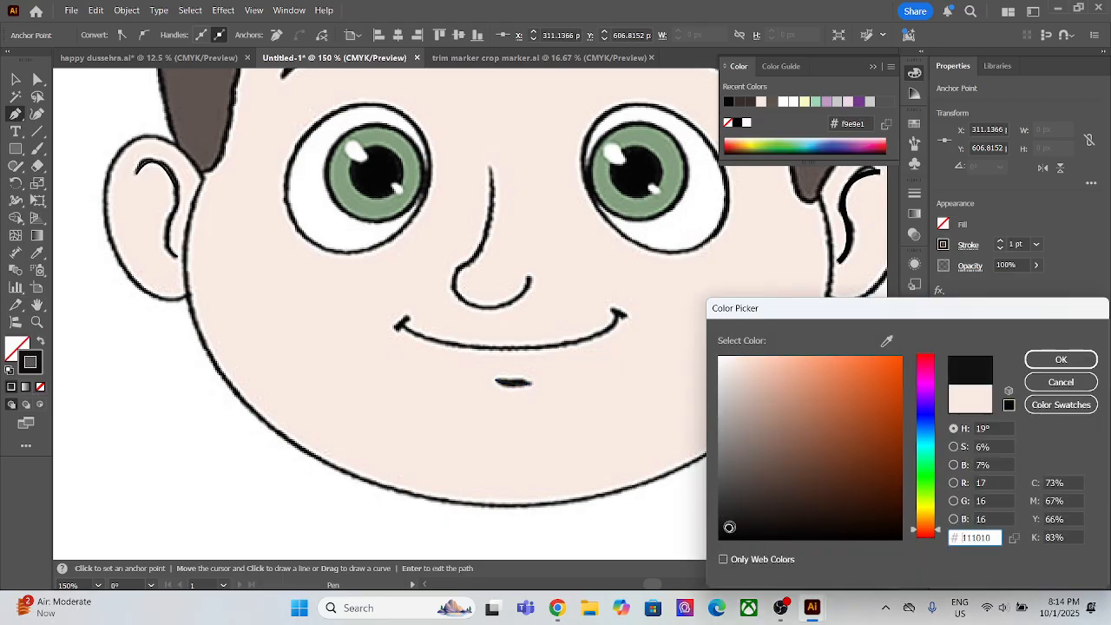
pyautogui.click(1045, 360)
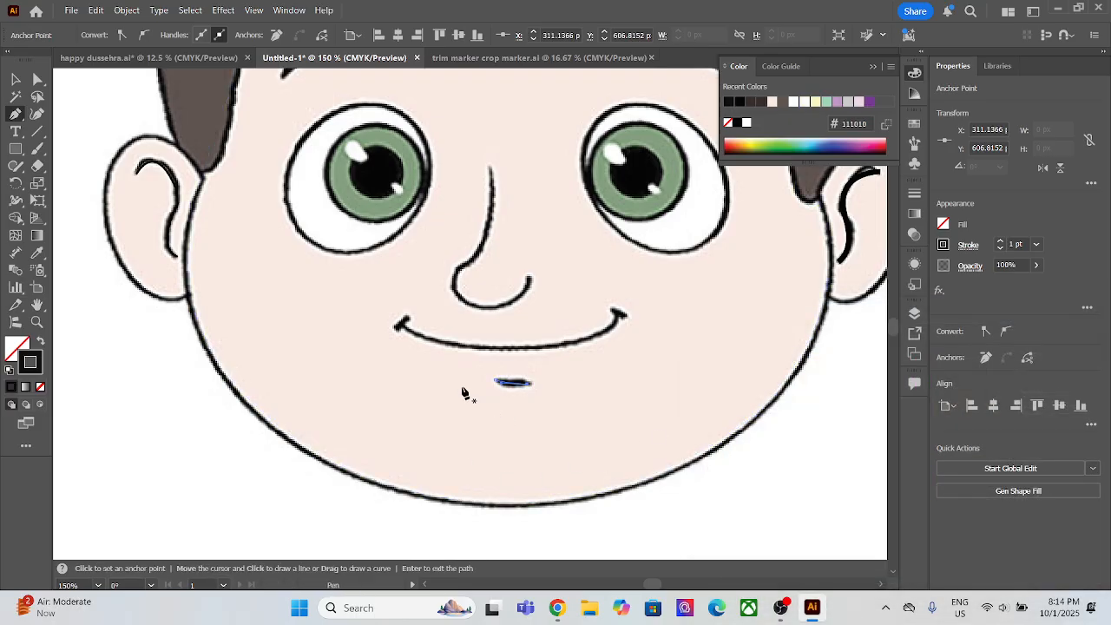
# Step: Trace the nose as one open Pen curve from the bridge down around the rounded tip to its right end, and end the path
pyautogui.click(490, 164)
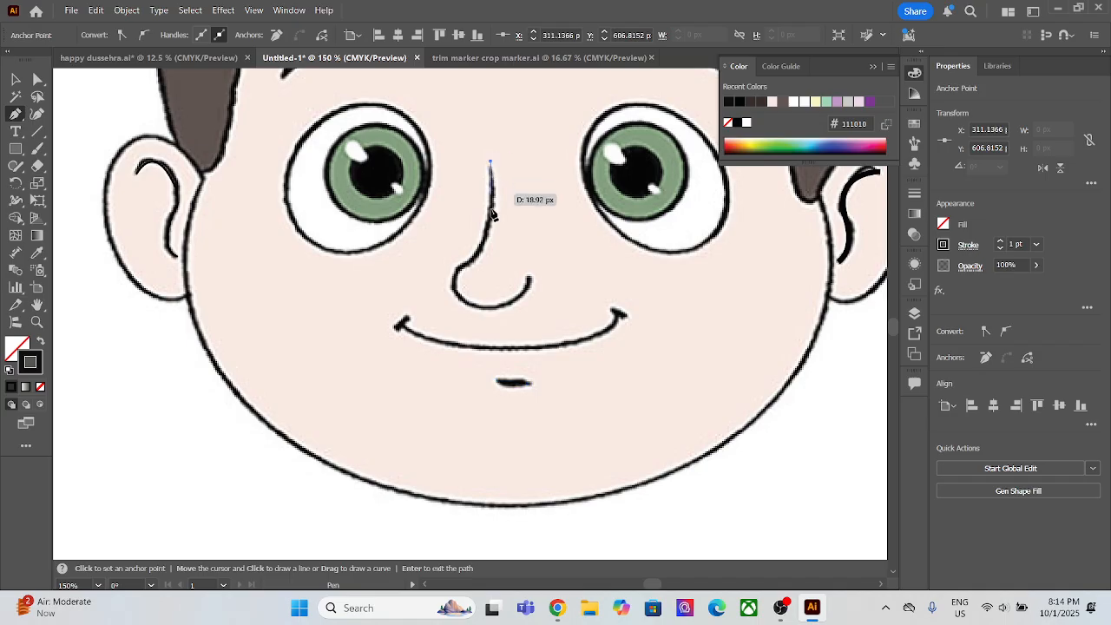
pyautogui.click(457, 263)
pyautogui.moveTo(457, 262); pyautogui.dragTo(410, 273)
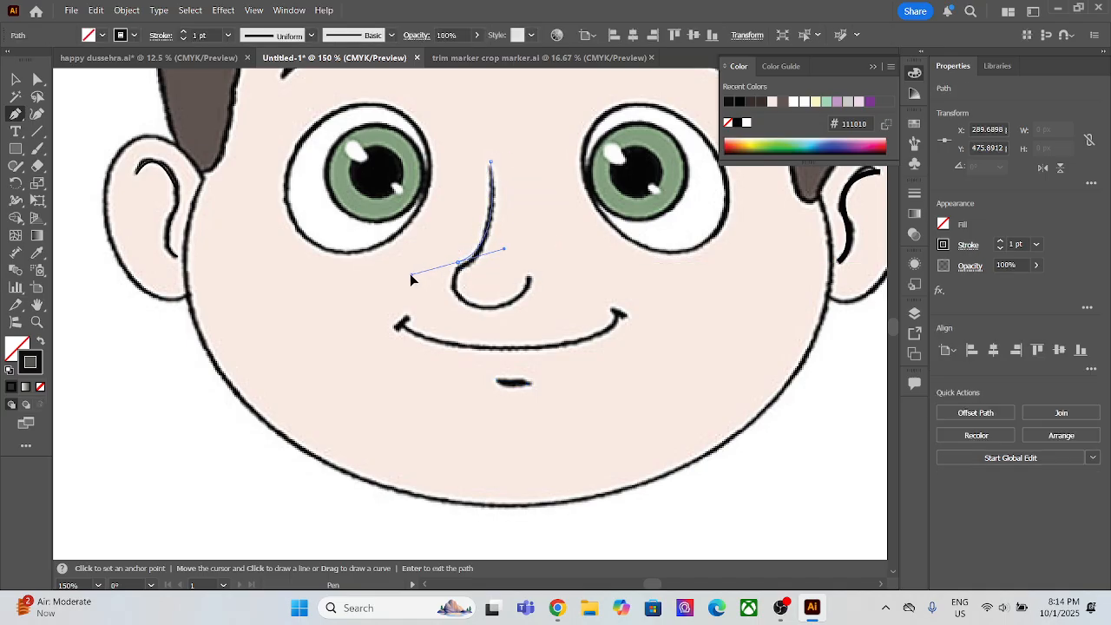
pyautogui.click(458, 262)
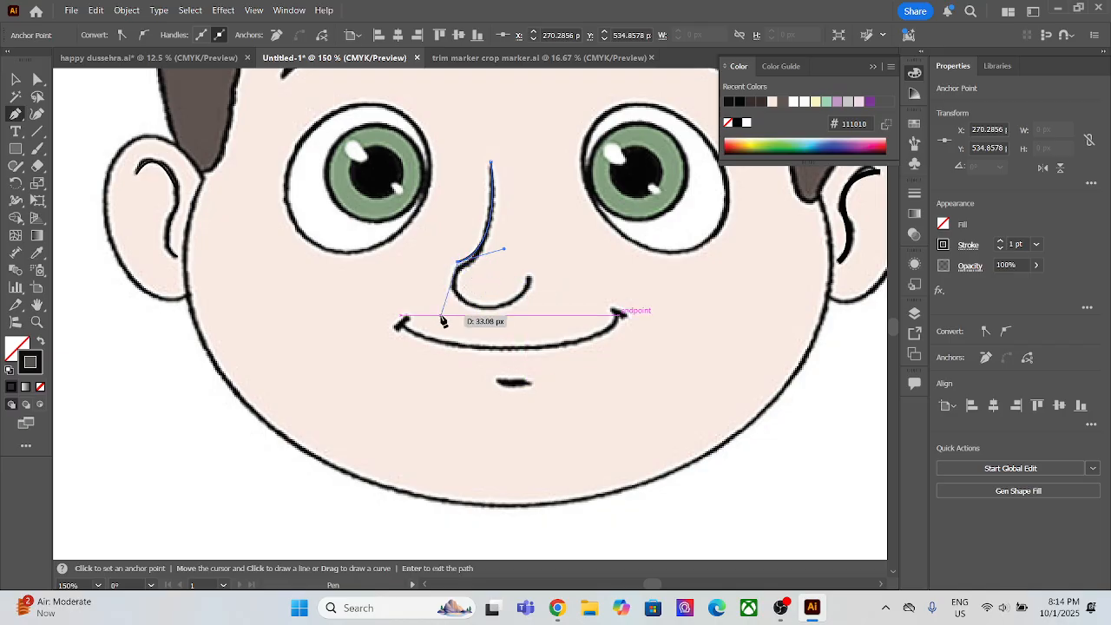
pyautogui.moveTo(467, 301); pyautogui.dragTo(498, 305)
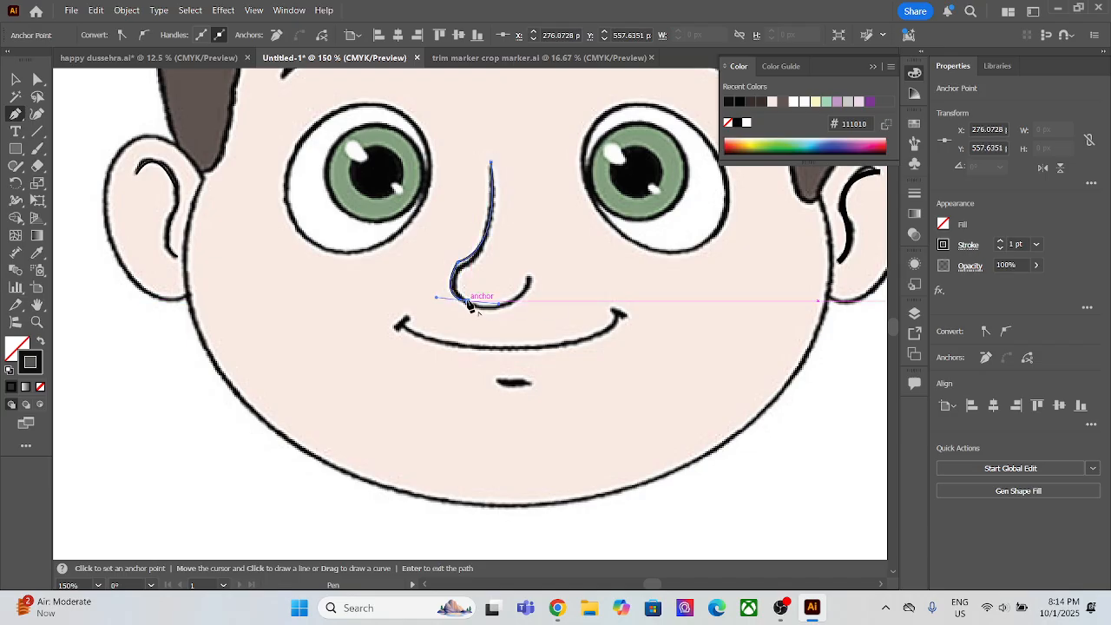
pyautogui.moveTo(529, 279); pyautogui.dragTo(547, 358)
pyautogui.press('Return')
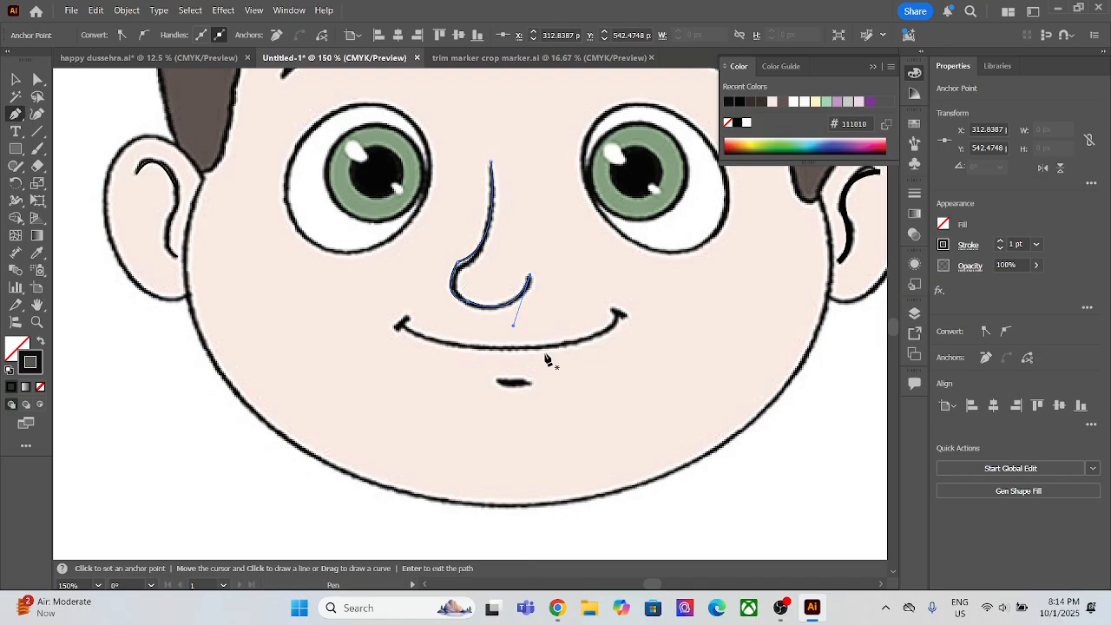
# Step: Set the nose line's stroke weight to 3 pt
pyautogui.click(1013, 242)
pyautogui.click(1000, 242)
pyautogui.click(999, 242)
pyautogui.click(999, 242)
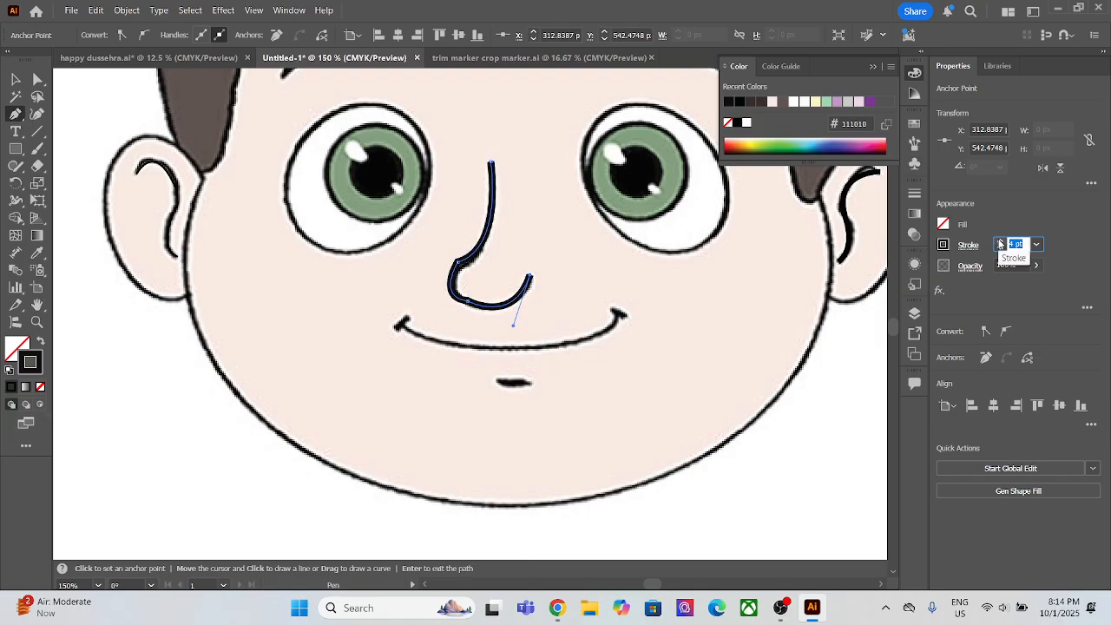
pyautogui.click(1000, 247)
pyautogui.press('v')
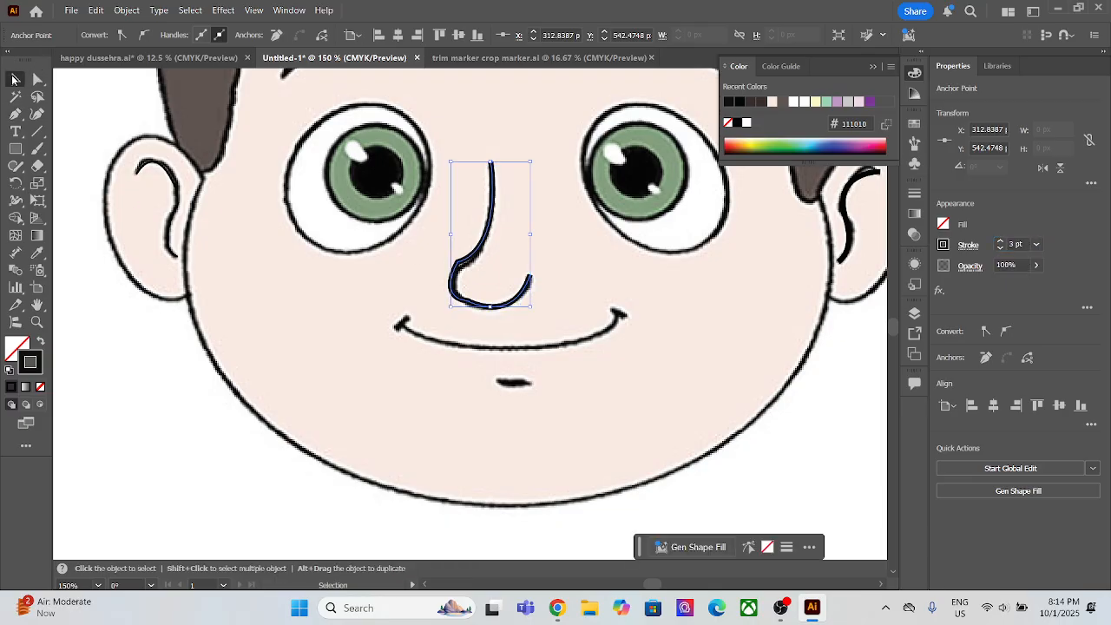
# Step: Send the nose line to the back, behind the reference picture
pyautogui.click(596, 298)
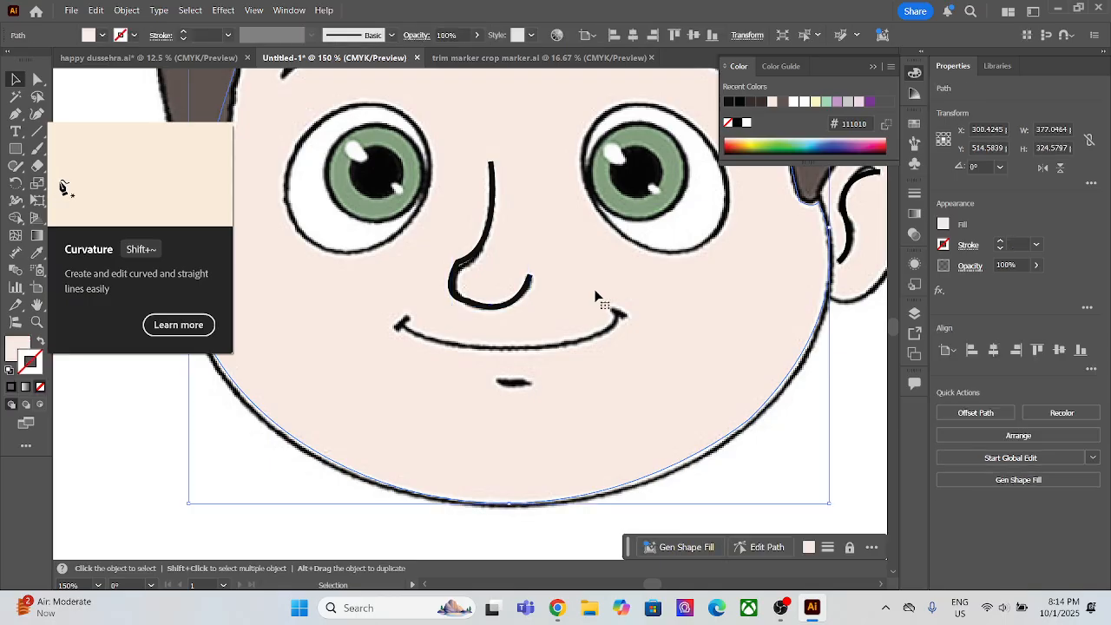
pyautogui.click(508, 305)
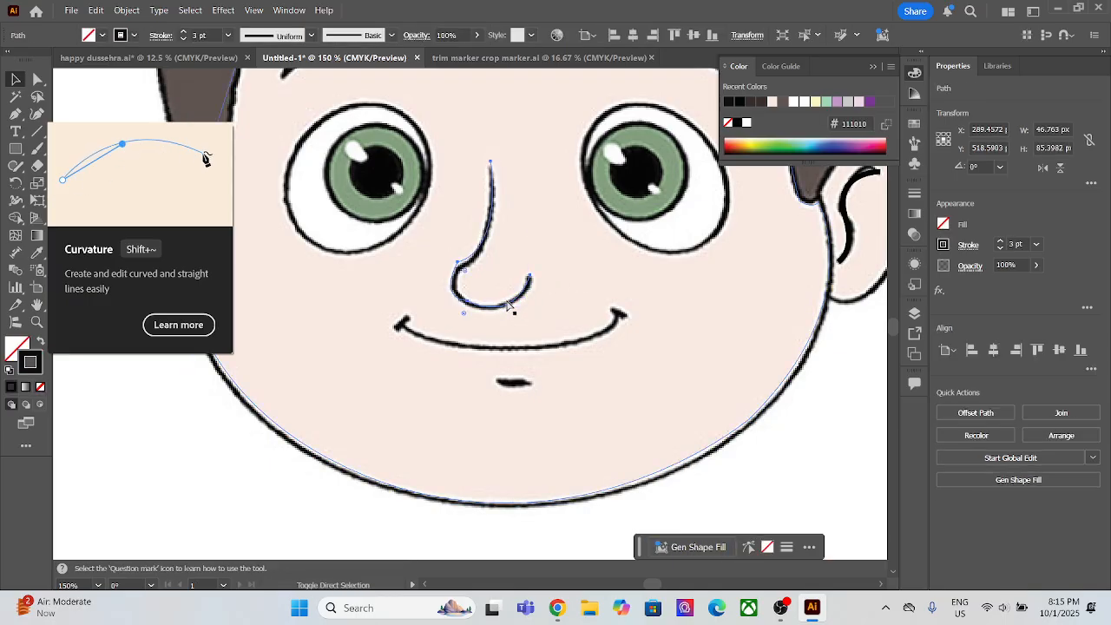
pyautogui.click(355, 316)
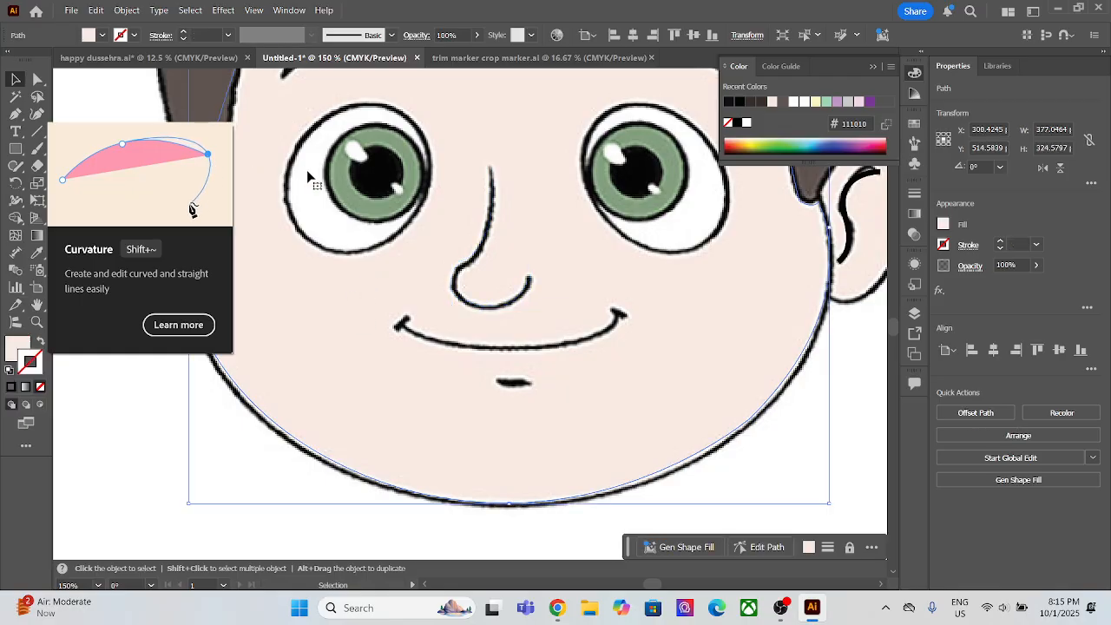
# Step: Trace the left eye's outer outline as a closed four-point Pen shape, and swap its fill and stroke so it has no fill
pyautogui.click(17, 116)
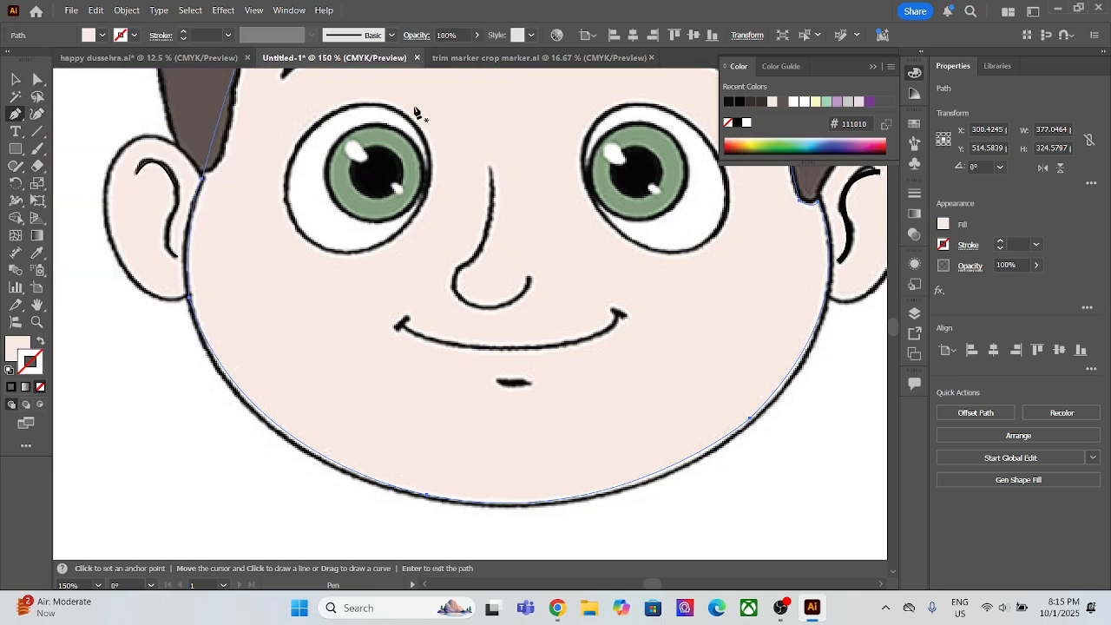
pyautogui.click(384, 106)
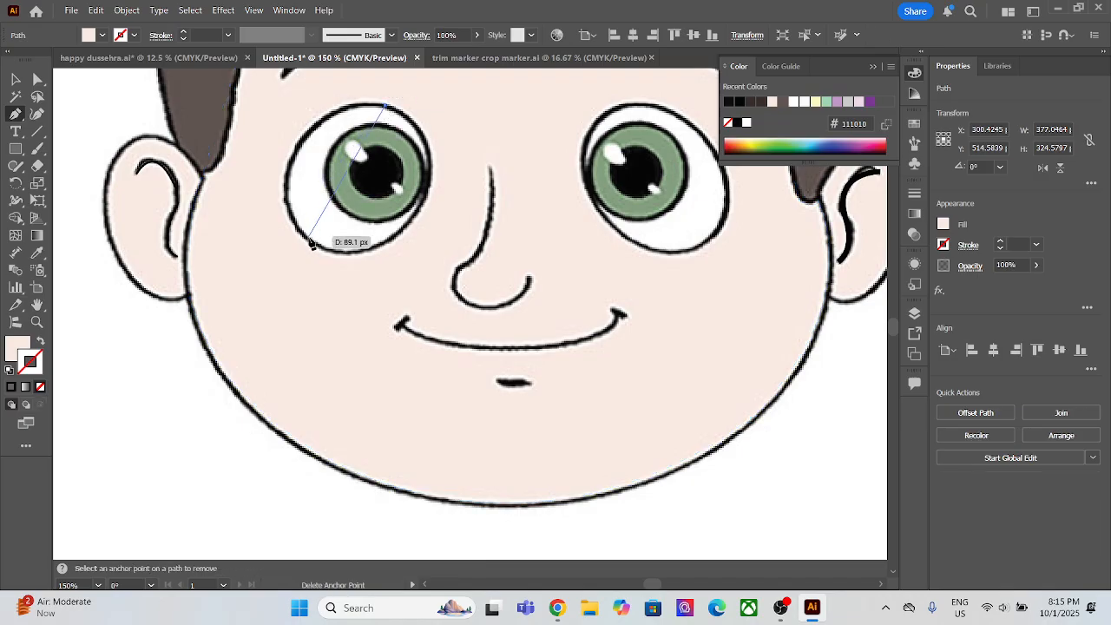
pyautogui.click(291, 161)
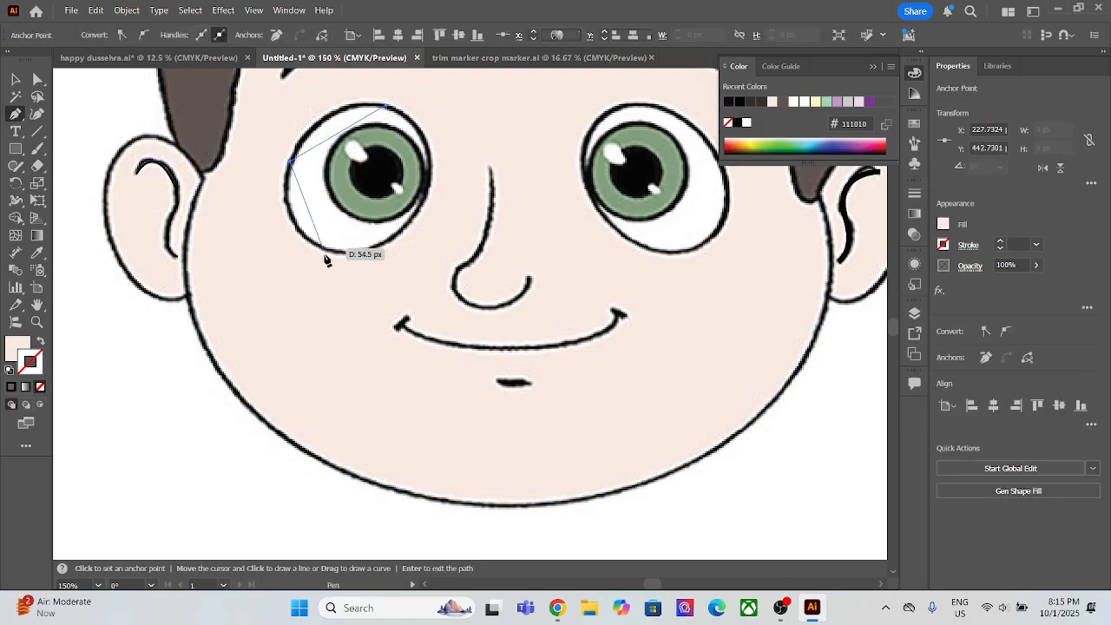
pyautogui.click(323, 247)
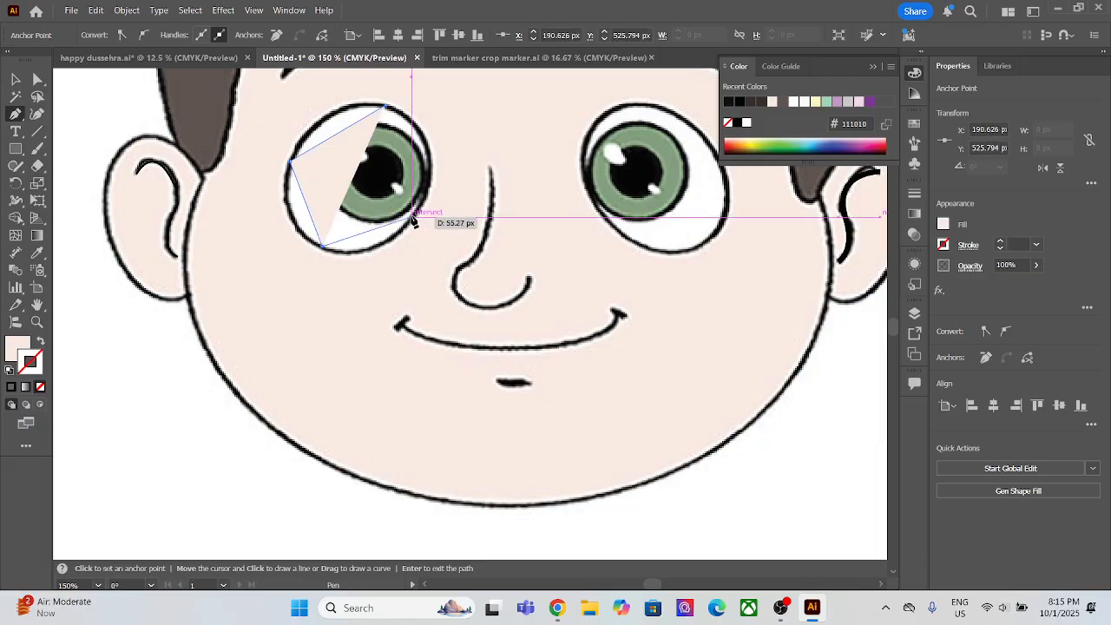
pyautogui.click(413, 217)
pyautogui.click(385, 106)
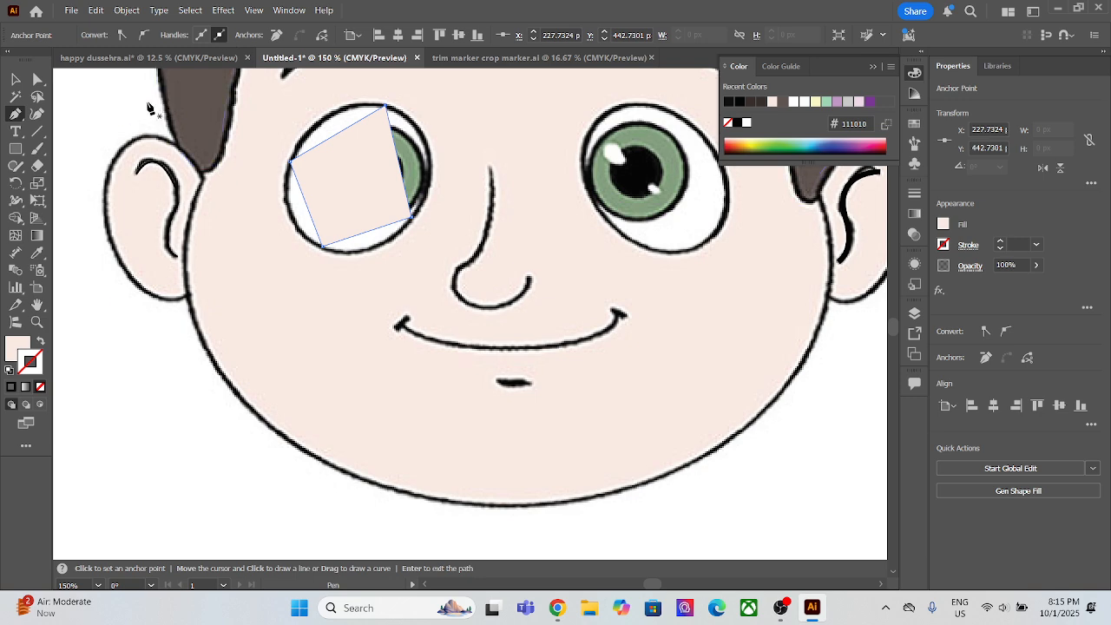
pyautogui.click(39, 341)
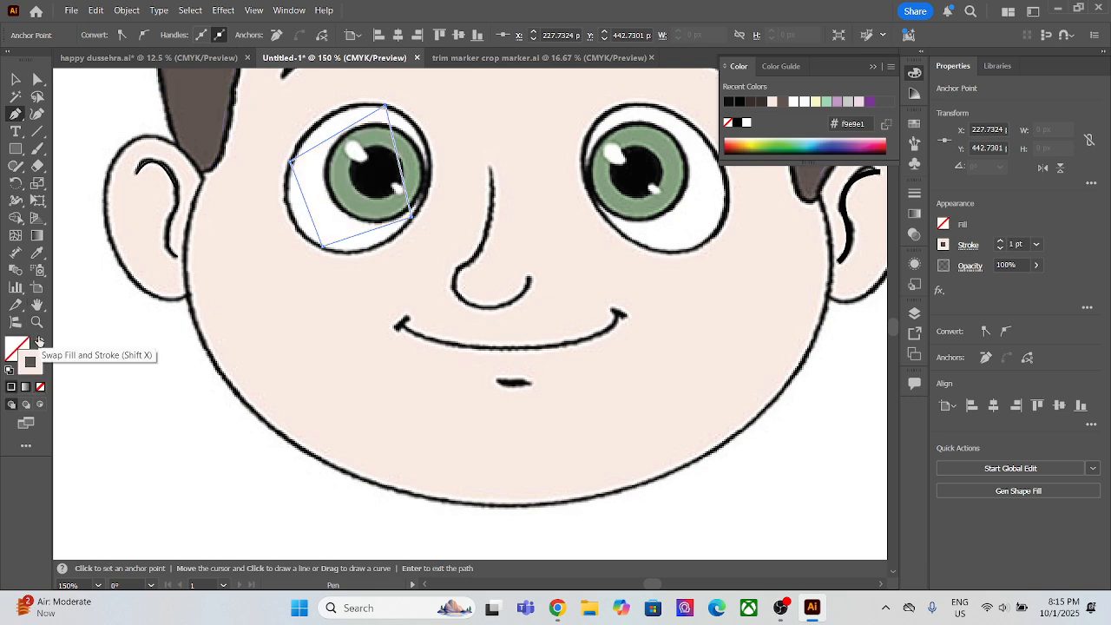
# Step: Round the left eye shape with the Curvature tool by smoothing its top and lower-left corner points to follow the eye's outline
pyautogui.click(37, 114)
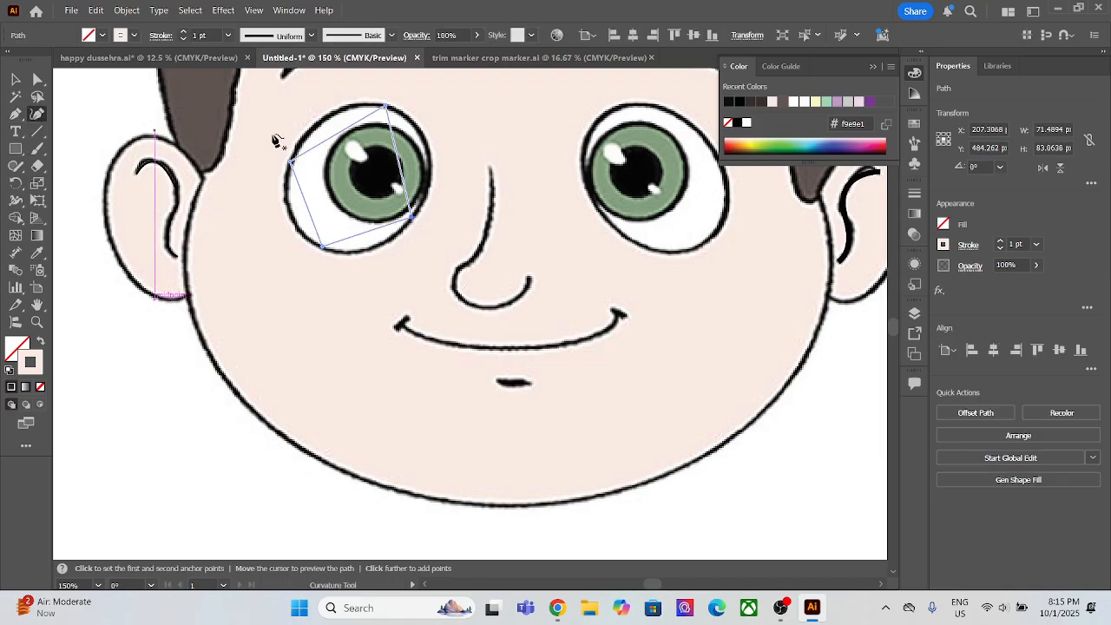
pyautogui.doubleClick(387, 107)
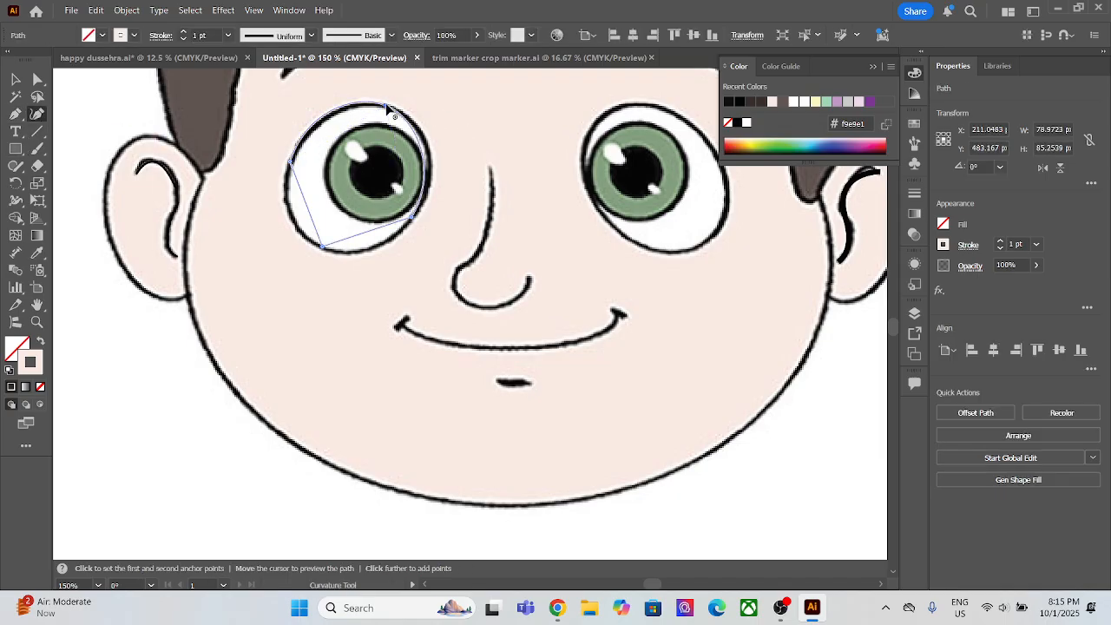
pyautogui.doubleClick(322, 247)
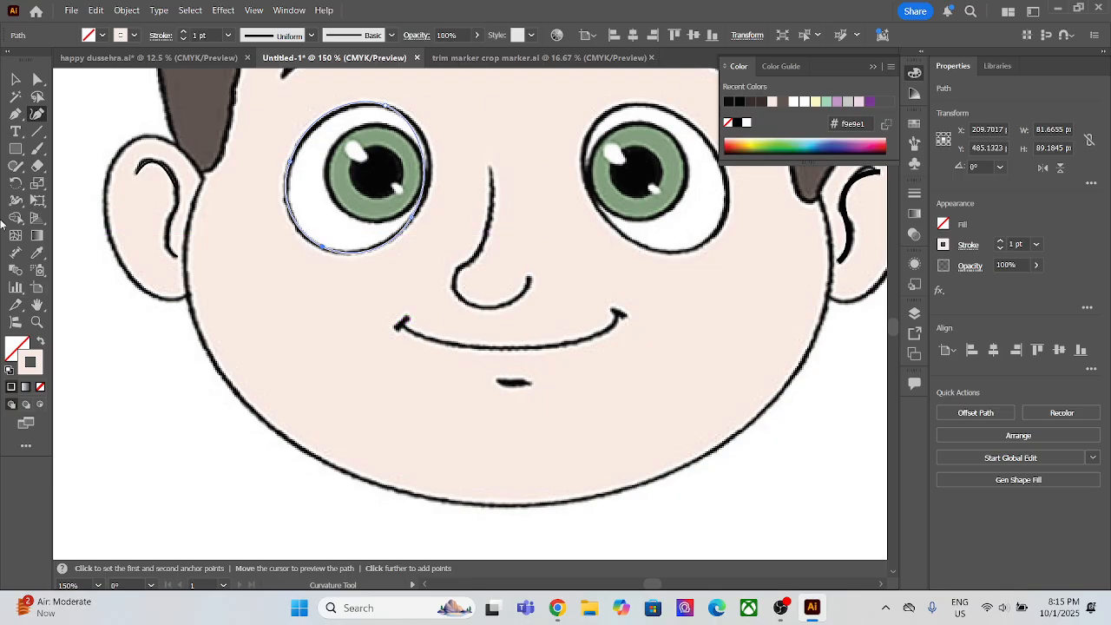
# Step: Fill the left eye shape with white sampled from the picture's eye, and send it behind the reference picture
pyautogui.click(36, 253)
pyautogui.click(358, 240)
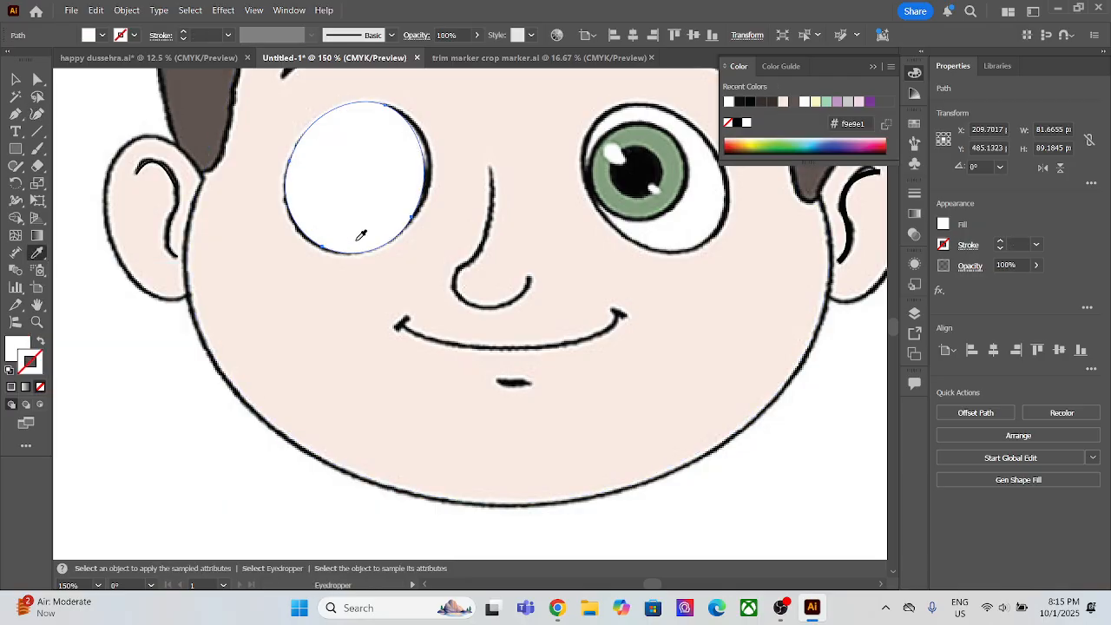
pyautogui.press('ctrl')
pyautogui.hotkey('ctrl', '[')
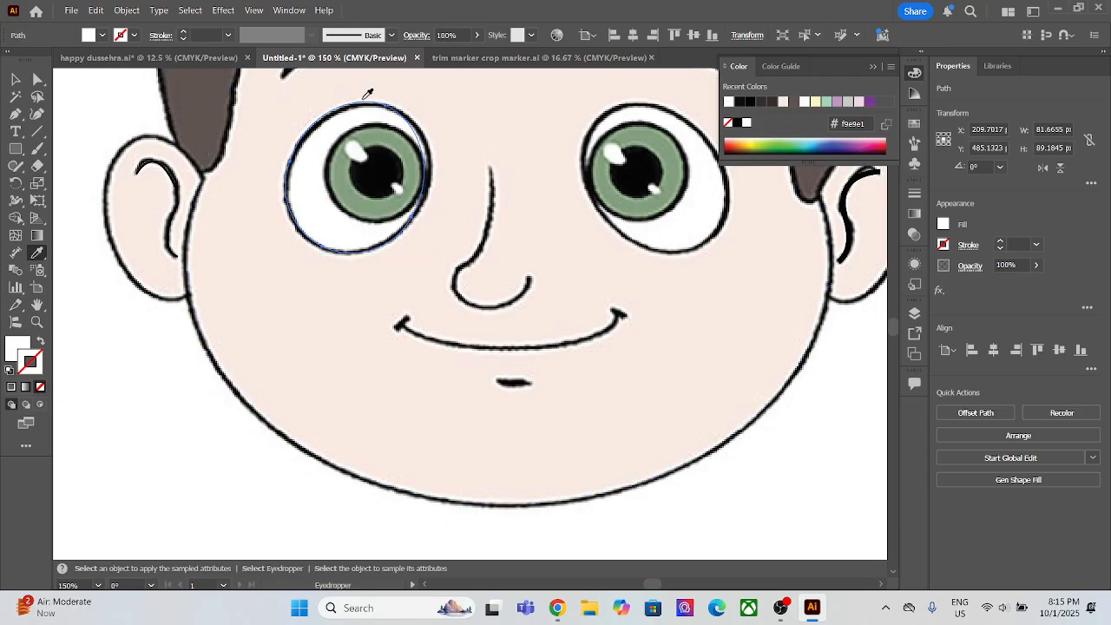
pyautogui.click(15, 80)
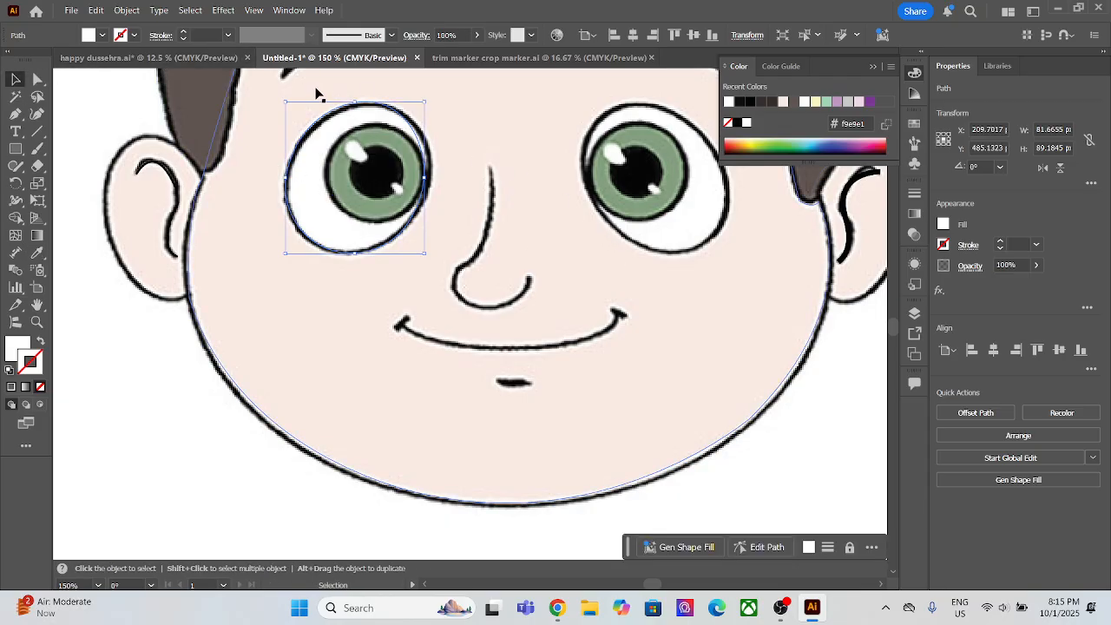
# Step: Trace the left eye's green iris with the Pen tool as a closed four-point shape
pyautogui.click(15, 131)
pyautogui.click(15, 116)
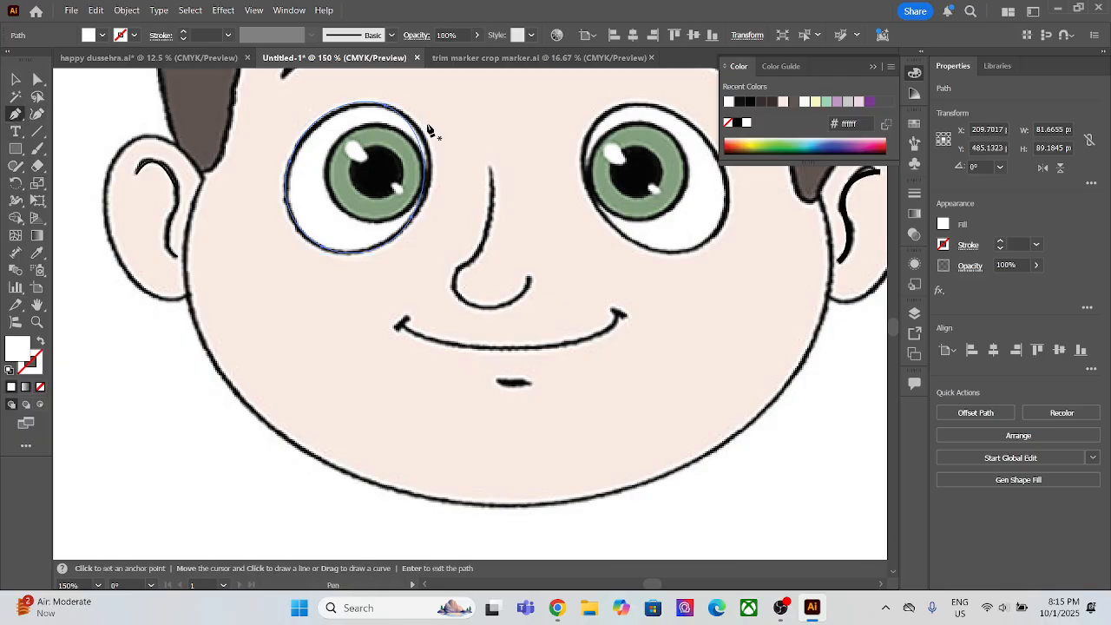
pyautogui.click(403, 135)
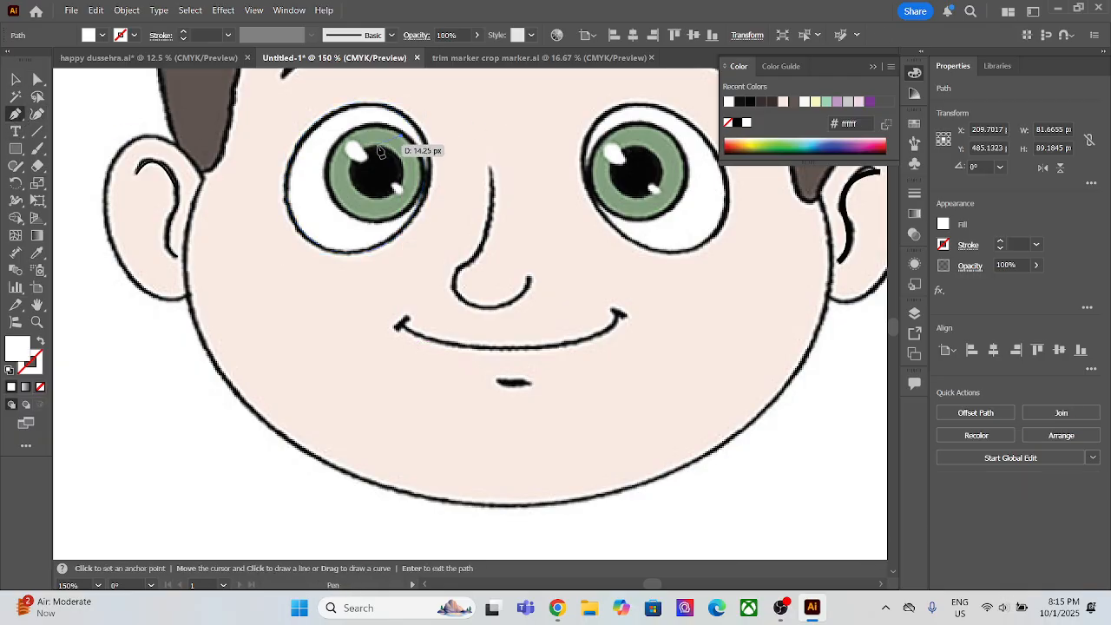
pyautogui.click(328, 163)
pyautogui.click(367, 217)
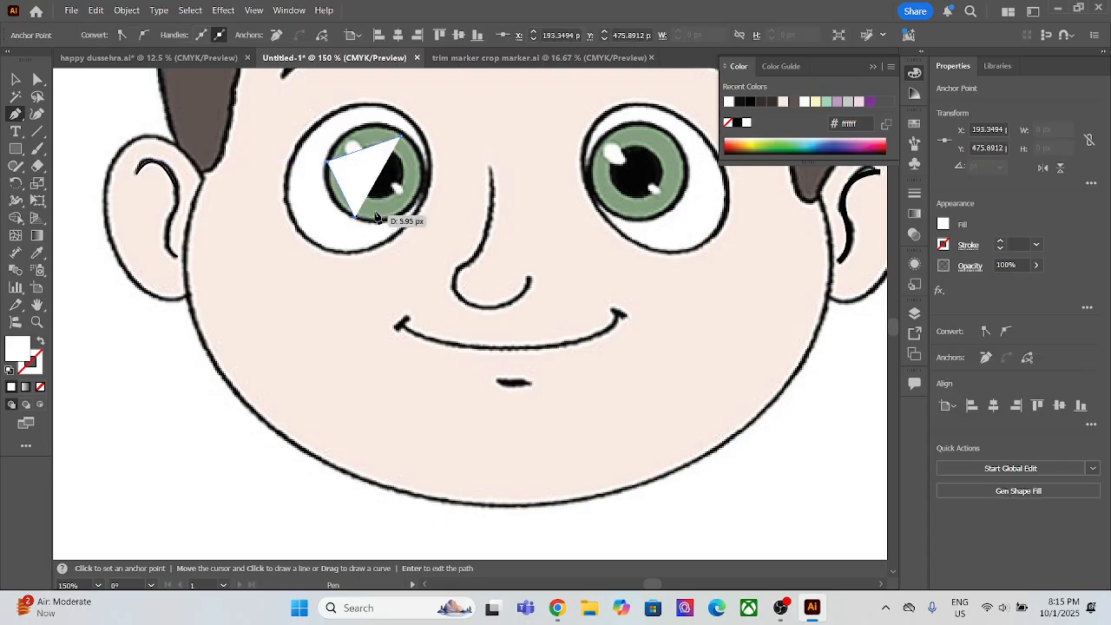
pyautogui.click(420, 194)
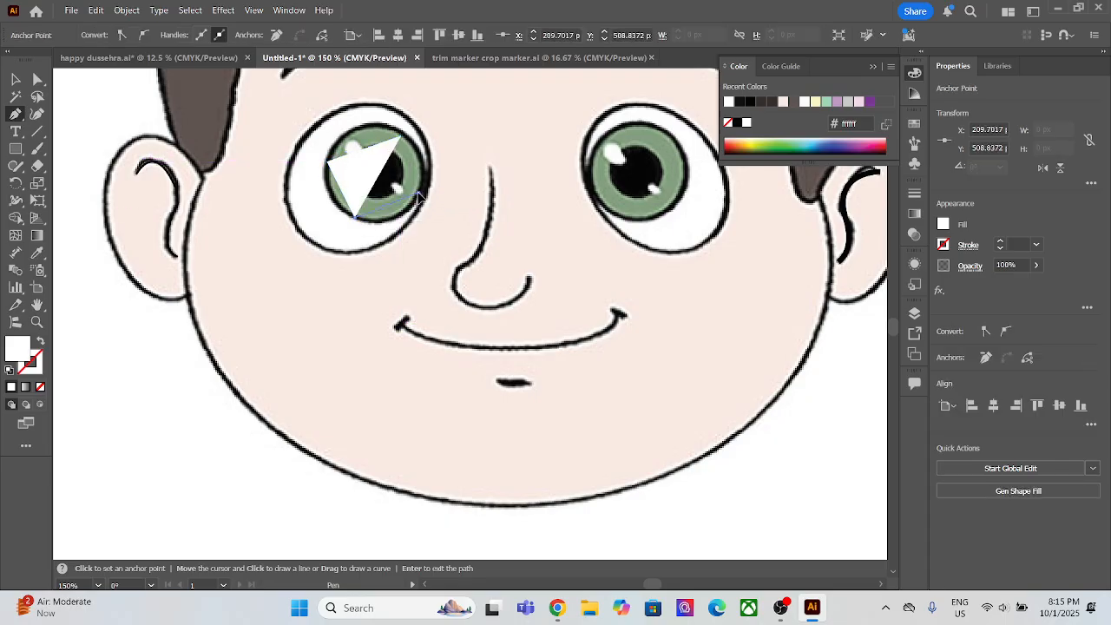
pyautogui.click(403, 136)
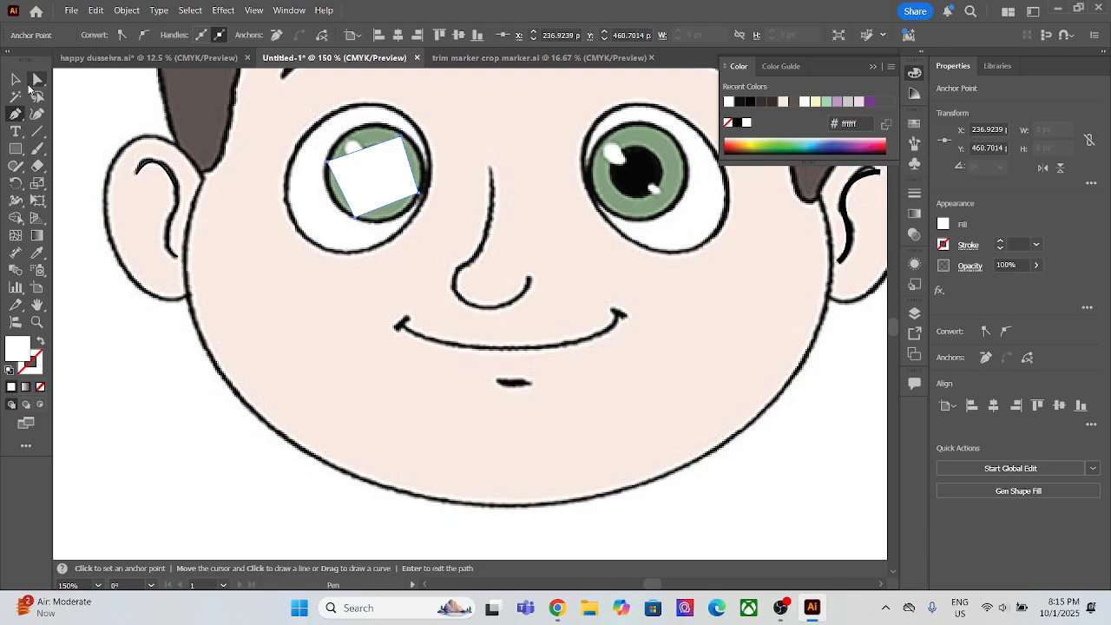
# Step: Round the left iris shape with the Curvature tool by smoothing its upper-right and lower-left corner points
pyautogui.click(37, 114)
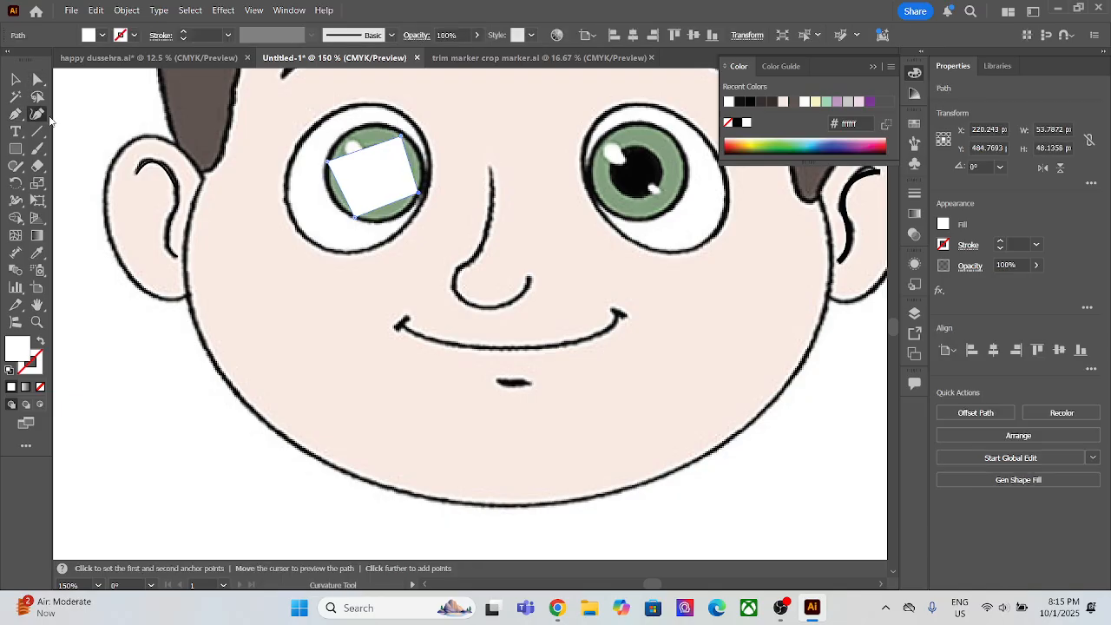
pyautogui.doubleClick(400, 135)
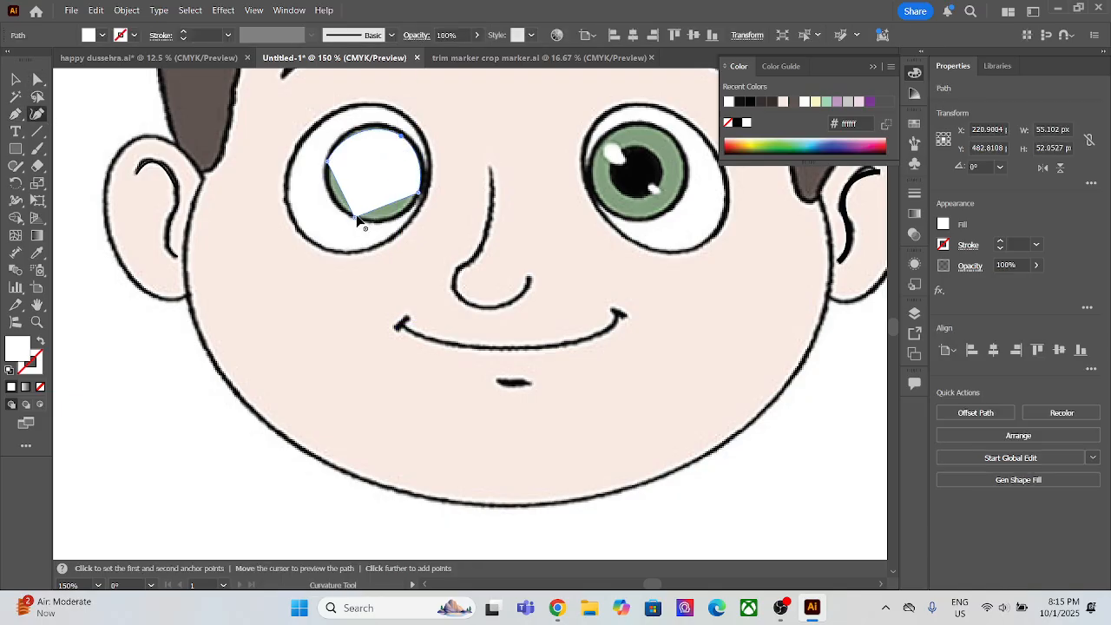
pyautogui.doubleClick(353, 217)
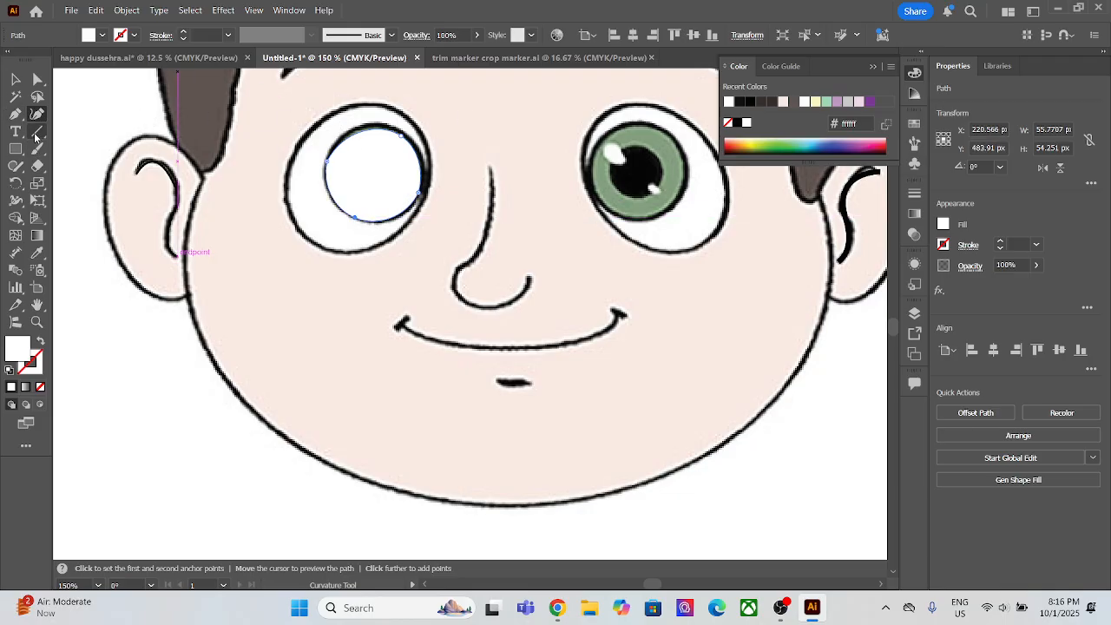
# Step: Fill the left iris shape with green 82a07e sampled from the right iris, and send it behind the reference picture
pyautogui.press('i')
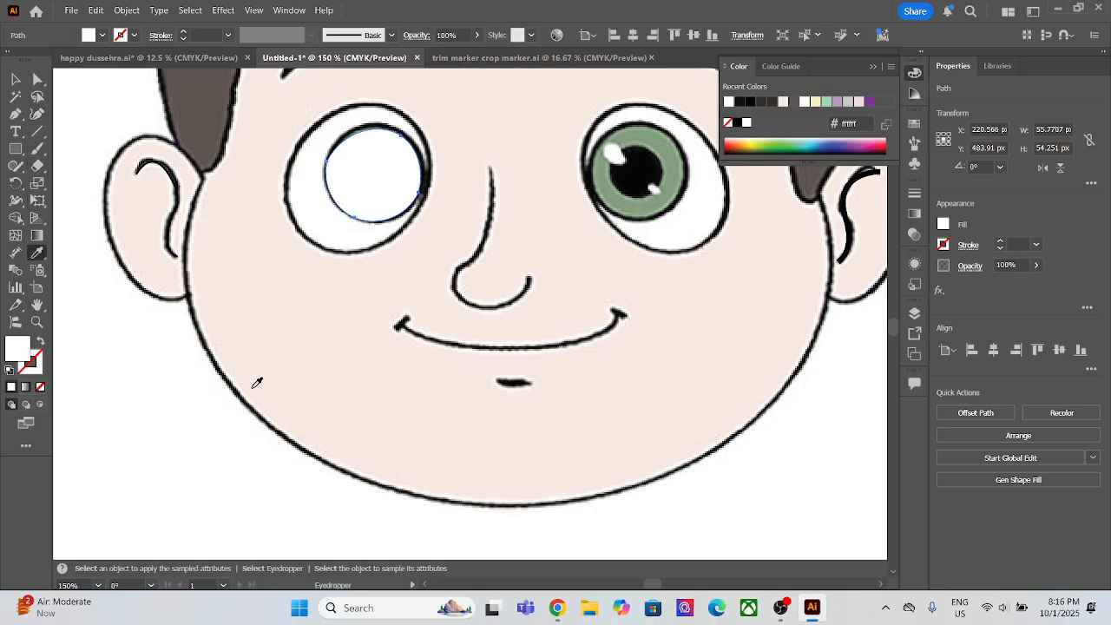
pyautogui.click(676, 161)
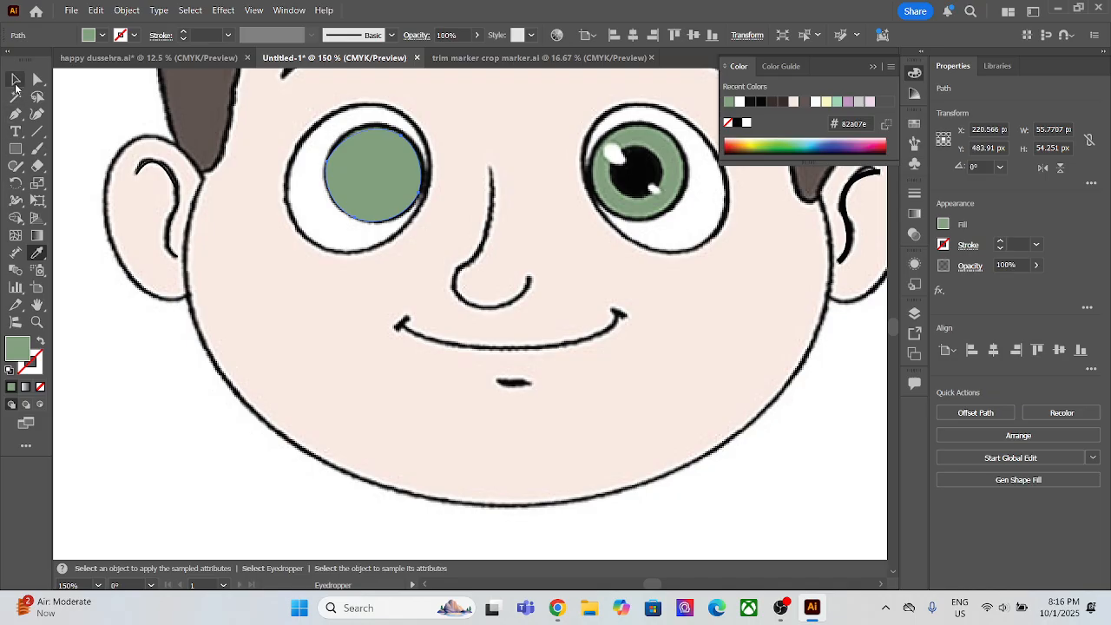
pyautogui.click(14, 80)
pyautogui.hotkey('ctrl', 'c')
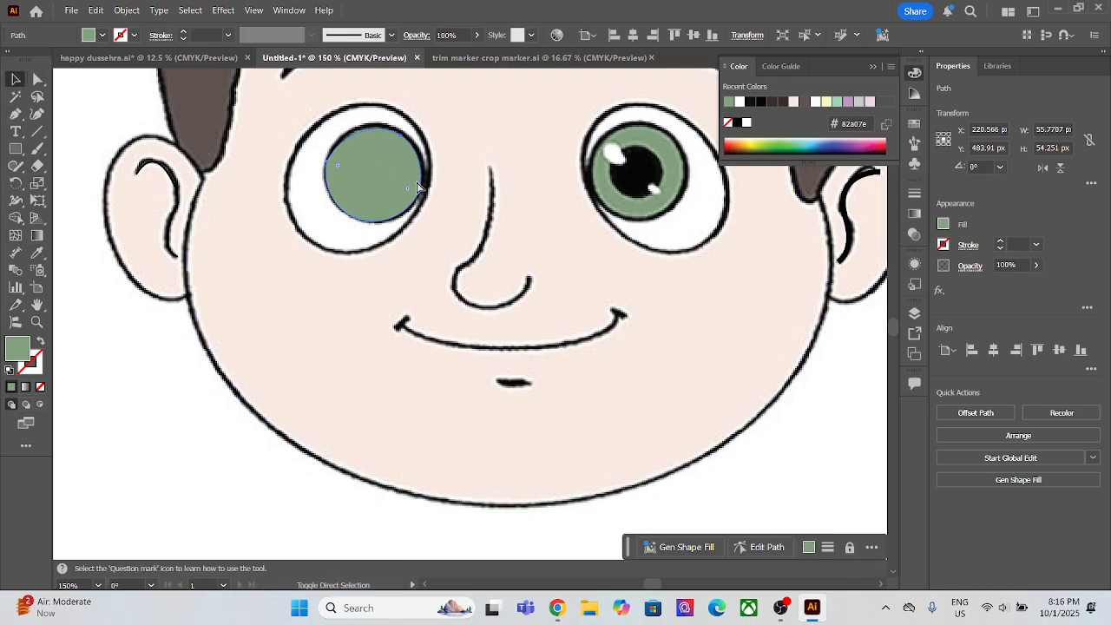
pyautogui.hotkey('ctrl', 'shift', '[')
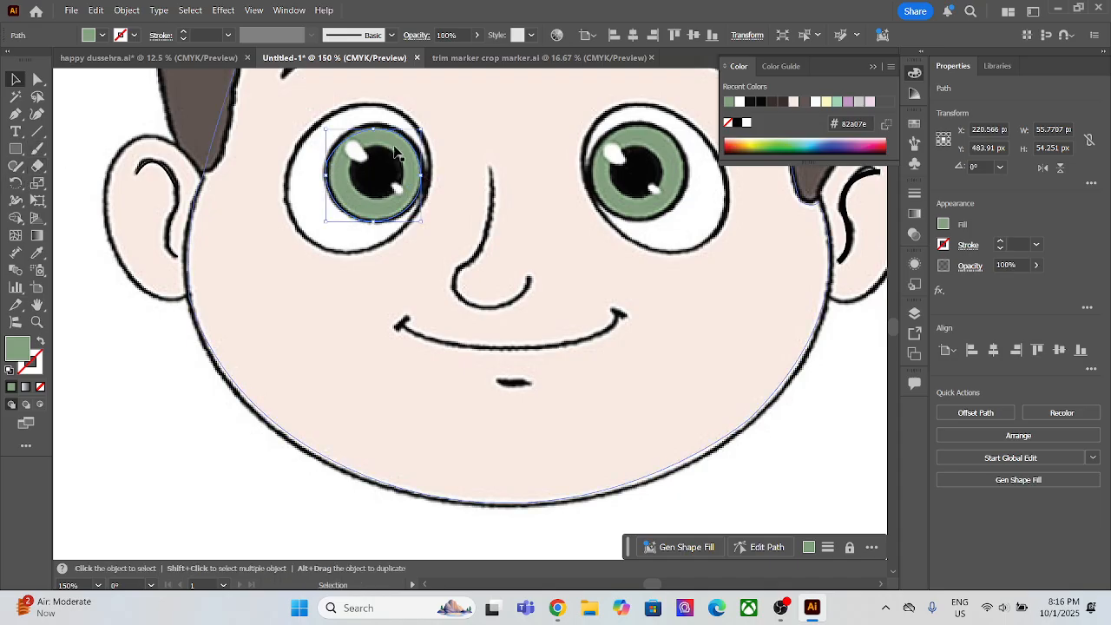
# Step: Draw a circle about 33 px across with the Ellipse tool, centred on the left eye's pupil
pyautogui.click(15, 150)
pyautogui.moveTo(15, 149); pyautogui.dragTo(73, 182)
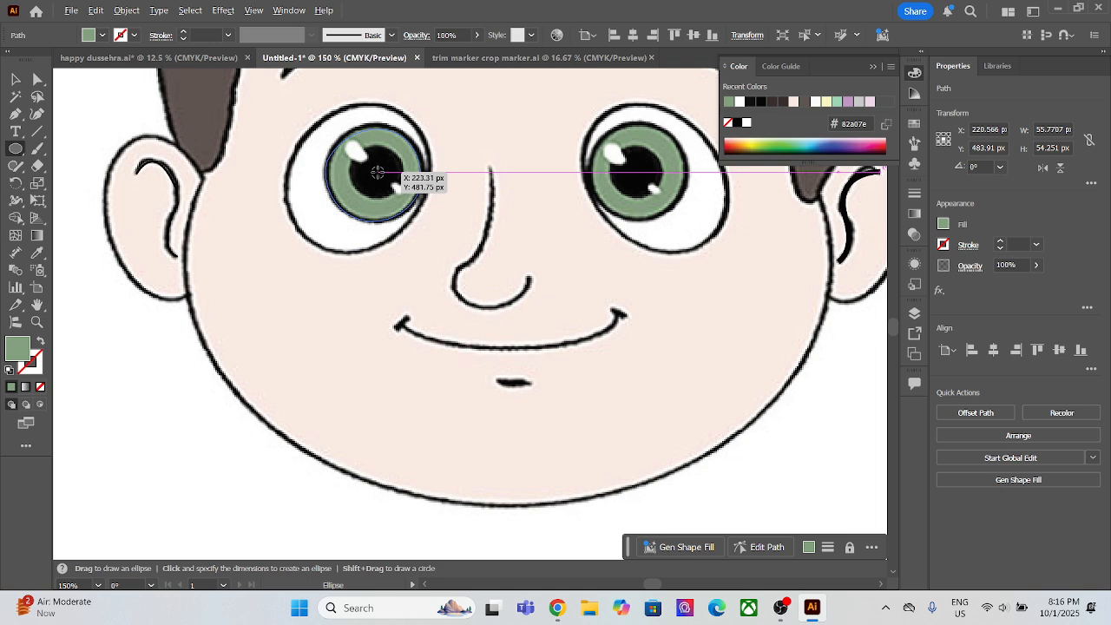
pyautogui.moveTo(377, 172); pyautogui.dragTo(404, 192)
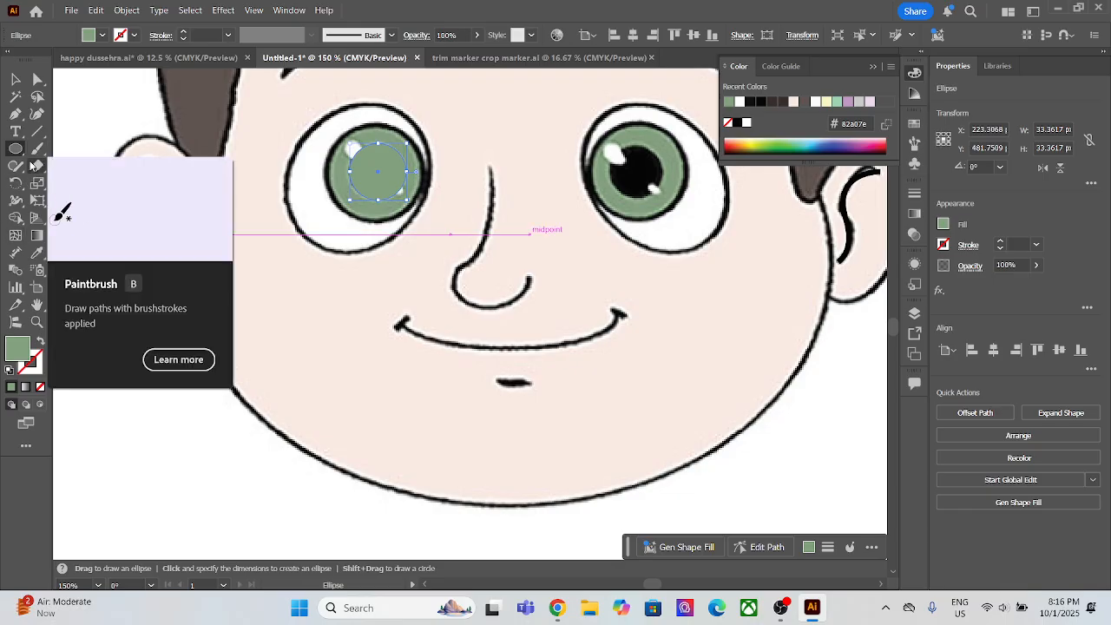
# Step: Fill the pupil circle with black sampled from the right pupil, and send it behind the reference picture
pyautogui.click(653, 166)
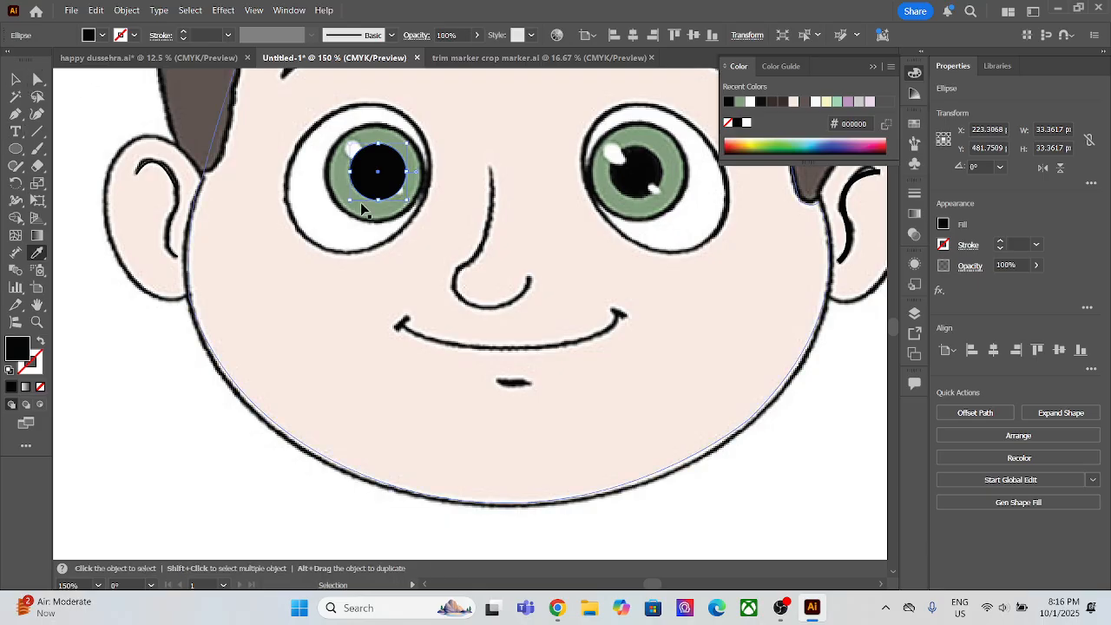
pyautogui.hotkey('ctrl', 'shift', '[')
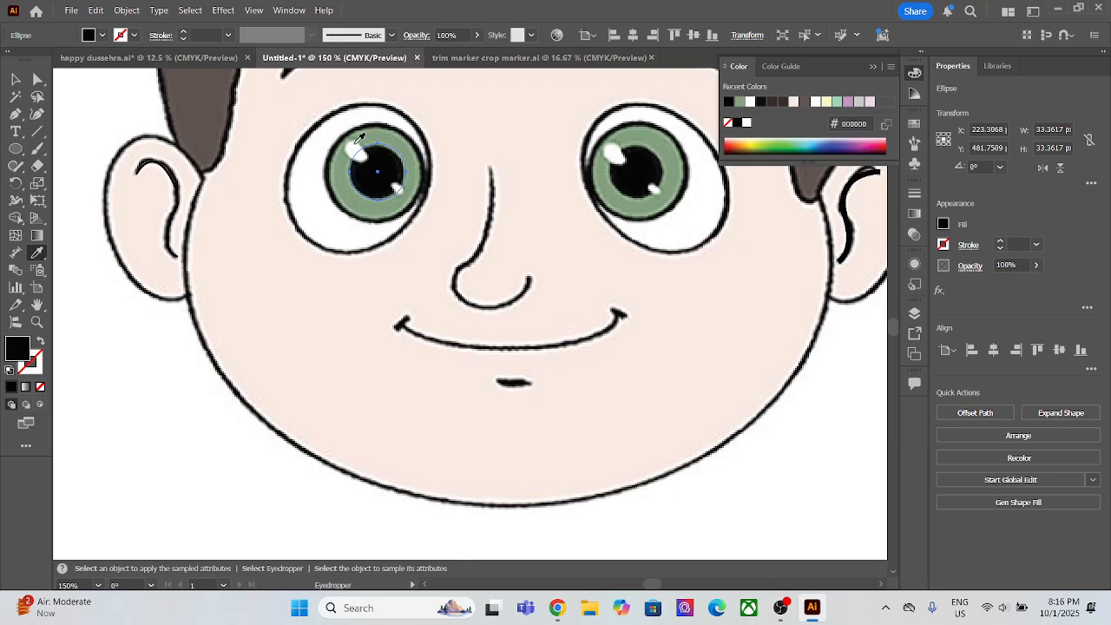
# Step: Trace the larger upper-left highlight of the left eye with the Pen tool as a closed four-point shape
pyautogui.click(16, 114)
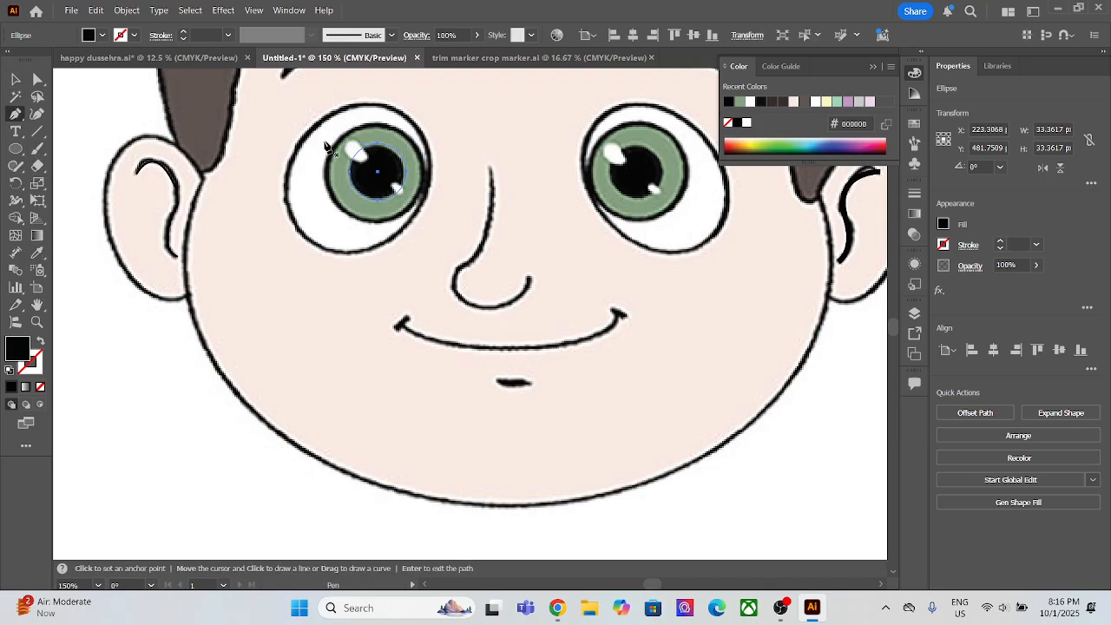
pyautogui.click(368, 164)
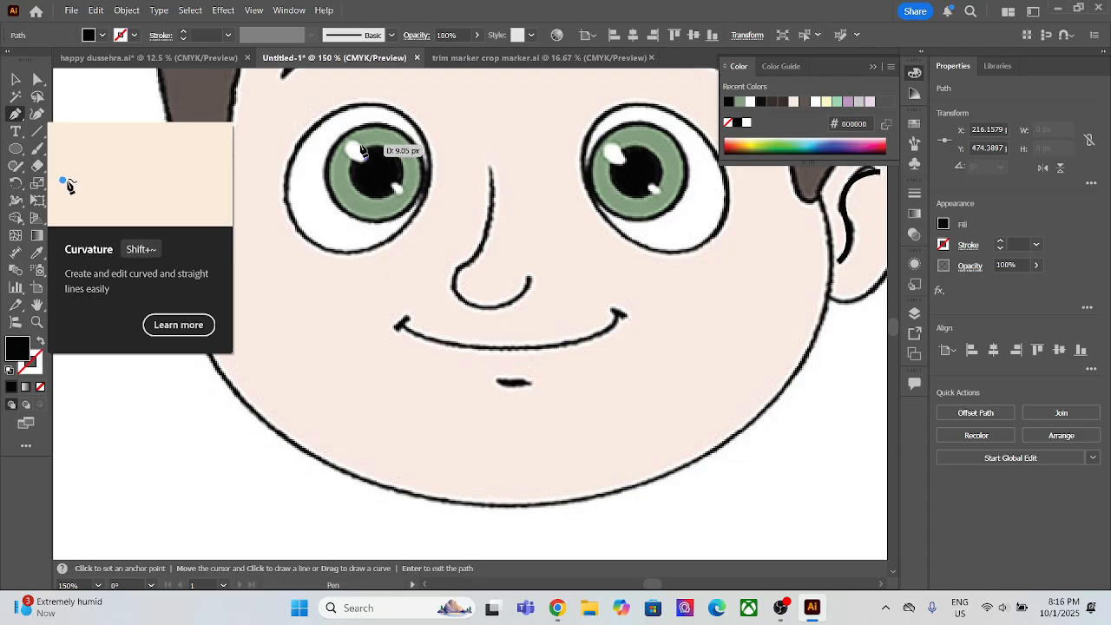
pyautogui.scroll(3, 358, 150)
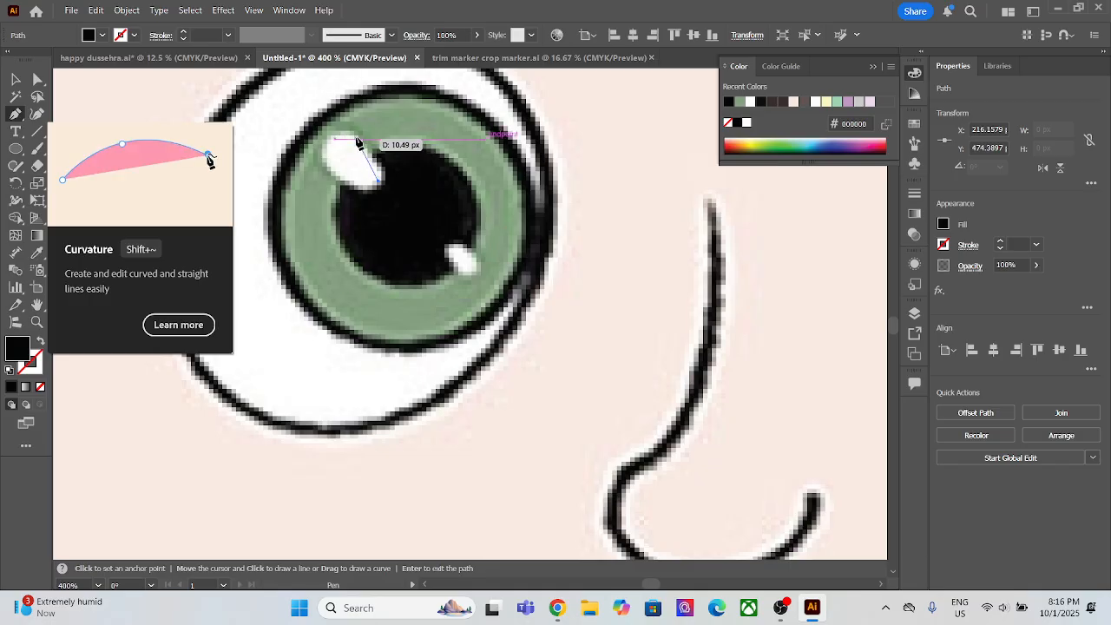
pyautogui.click(363, 148)
pyautogui.click(326, 141)
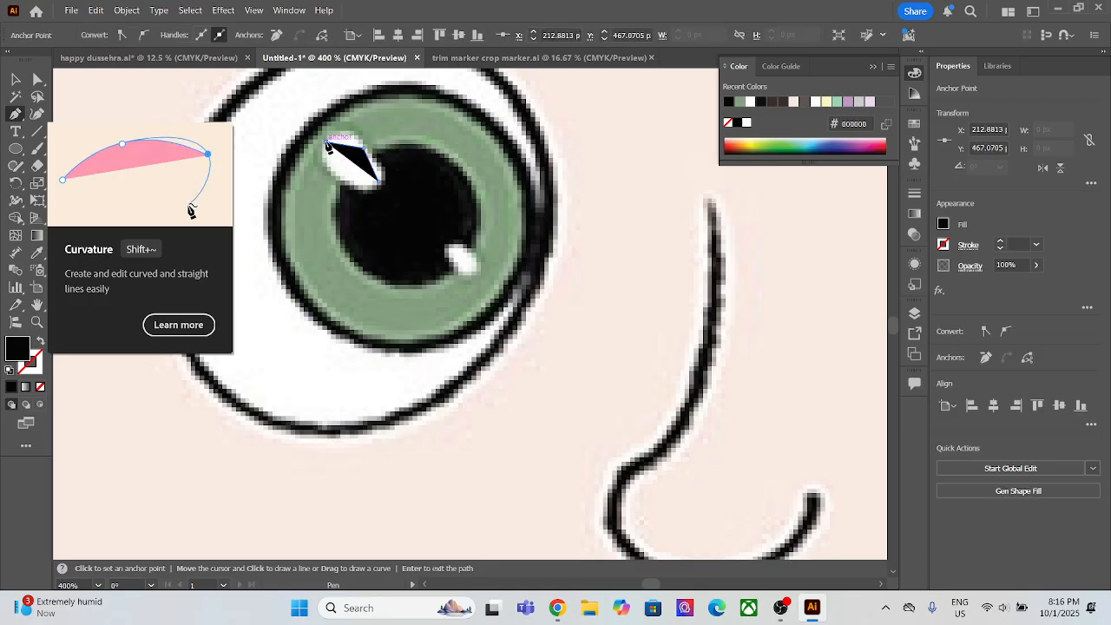
pyautogui.click(339, 178)
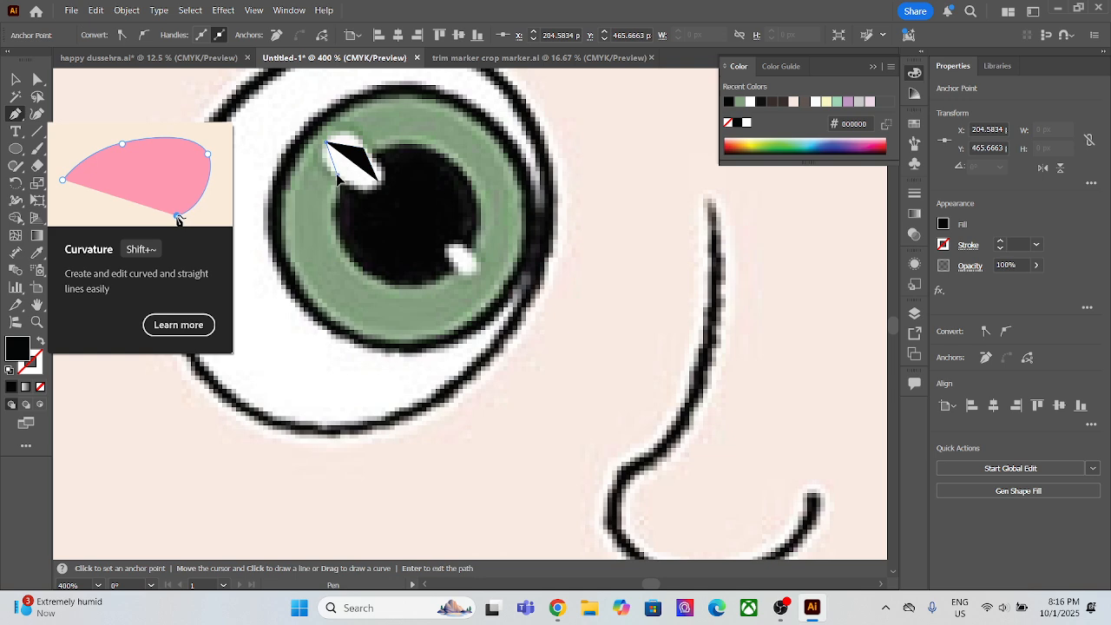
pyautogui.click(379, 185)
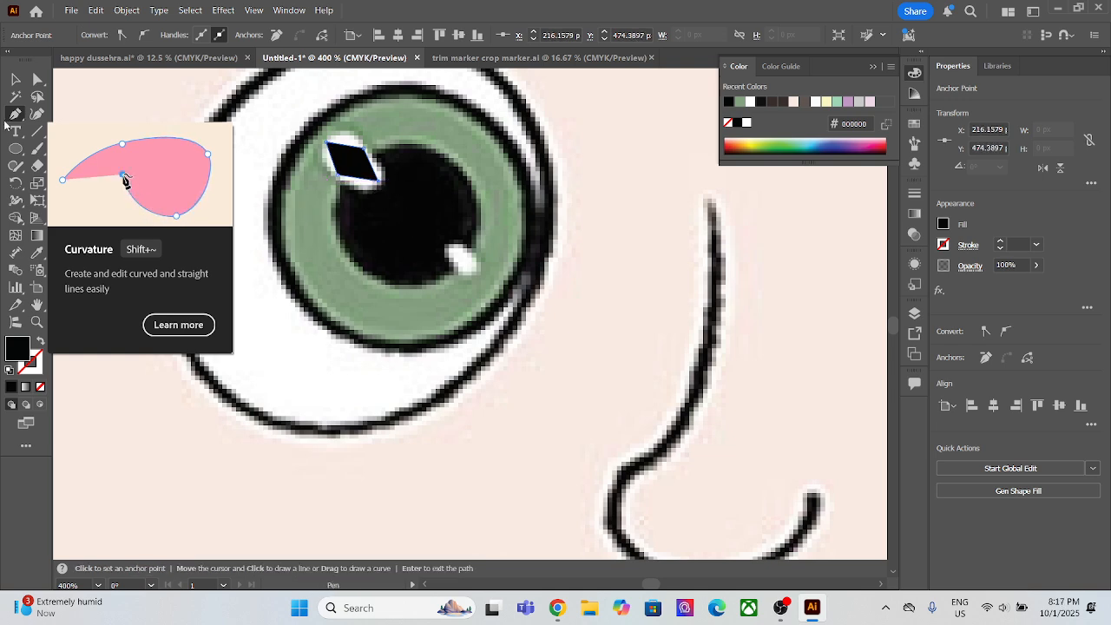
# Step: Smooth two opposite corners of the larger highlight with the Curvature tool, and fill it with off-white fafafa sampled from the smaller highlight
pyautogui.hotkey('shift', '`')
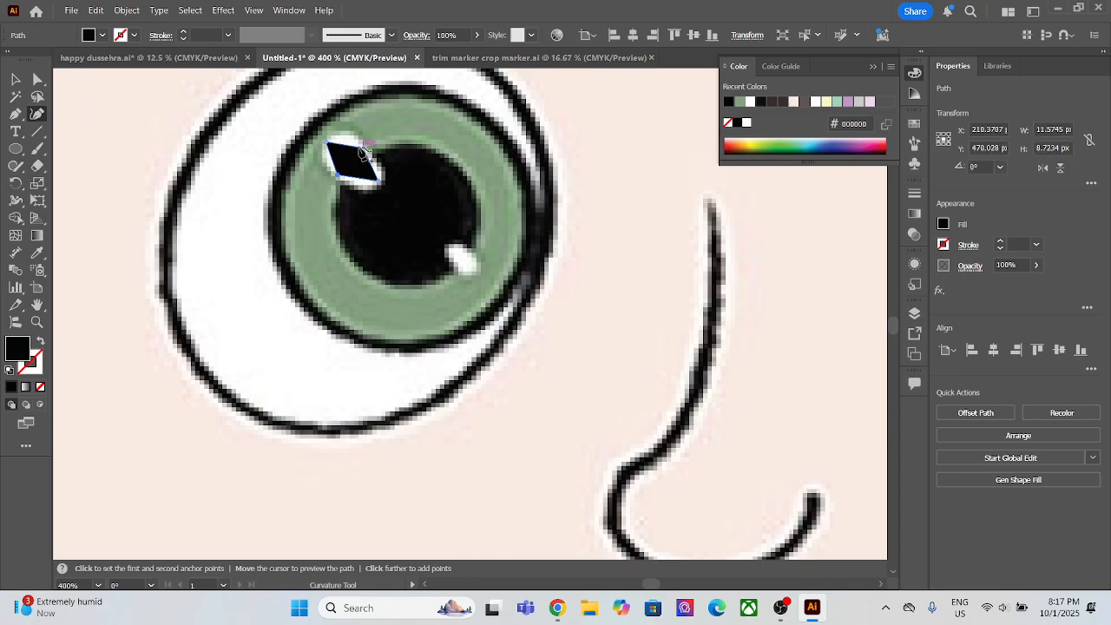
pyautogui.doubleClick(362, 149)
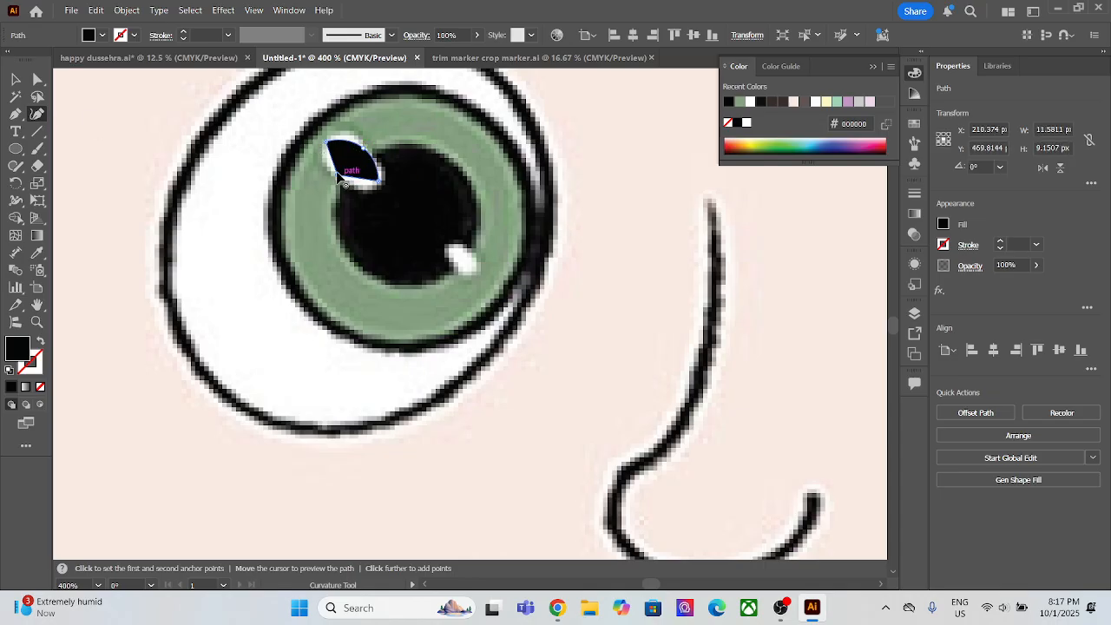
pyautogui.doubleClick(339, 178)
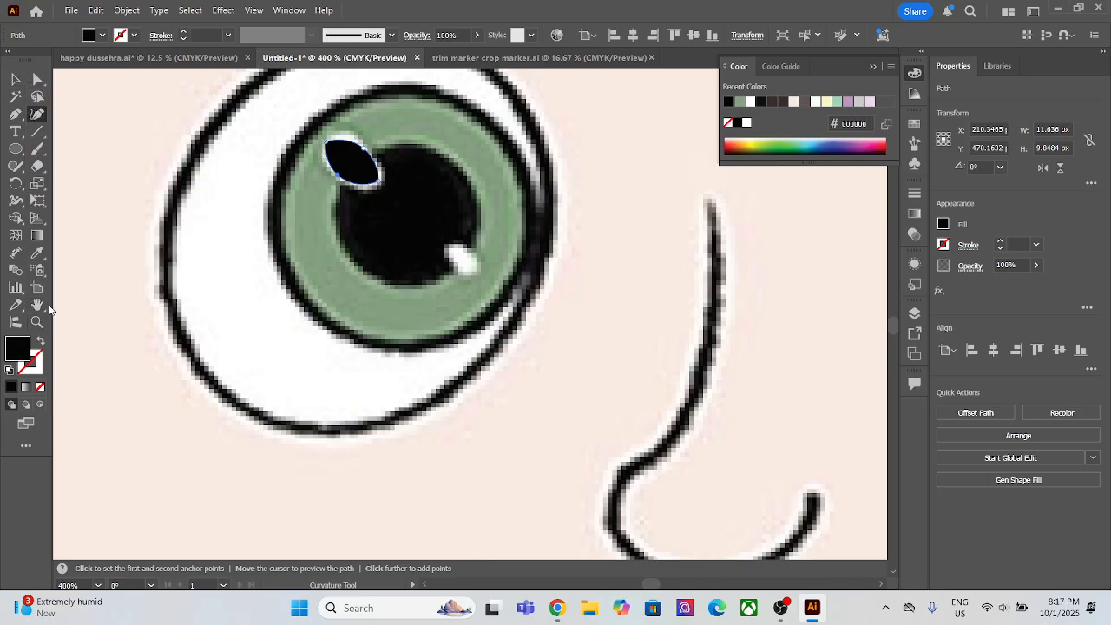
pyautogui.click(37, 252)
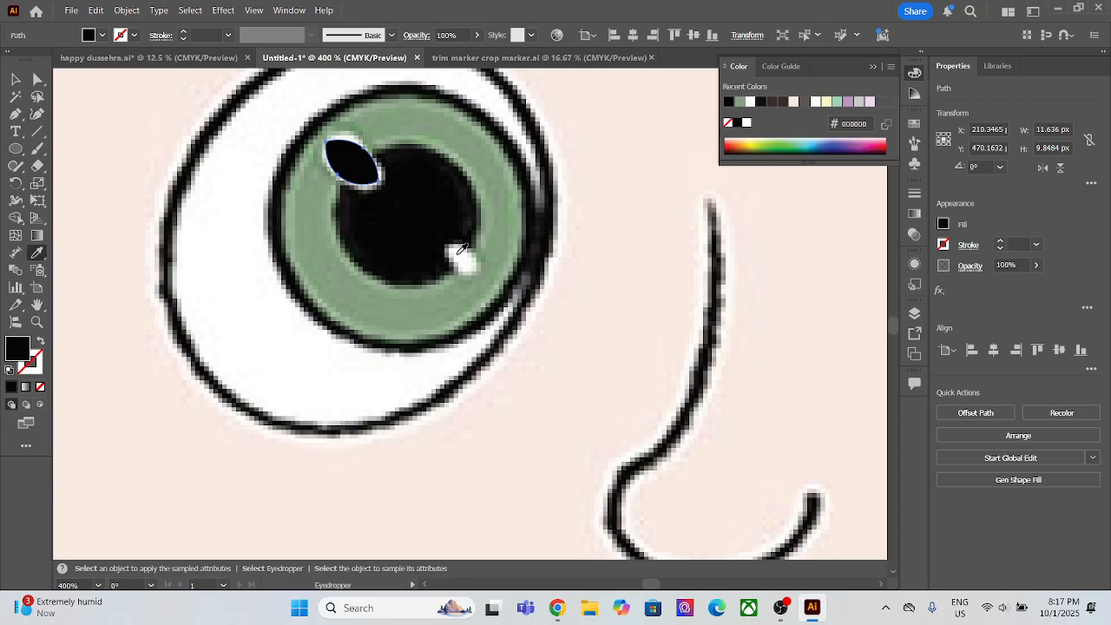
pyautogui.click(466, 251)
pyautogui.click(15, 80)
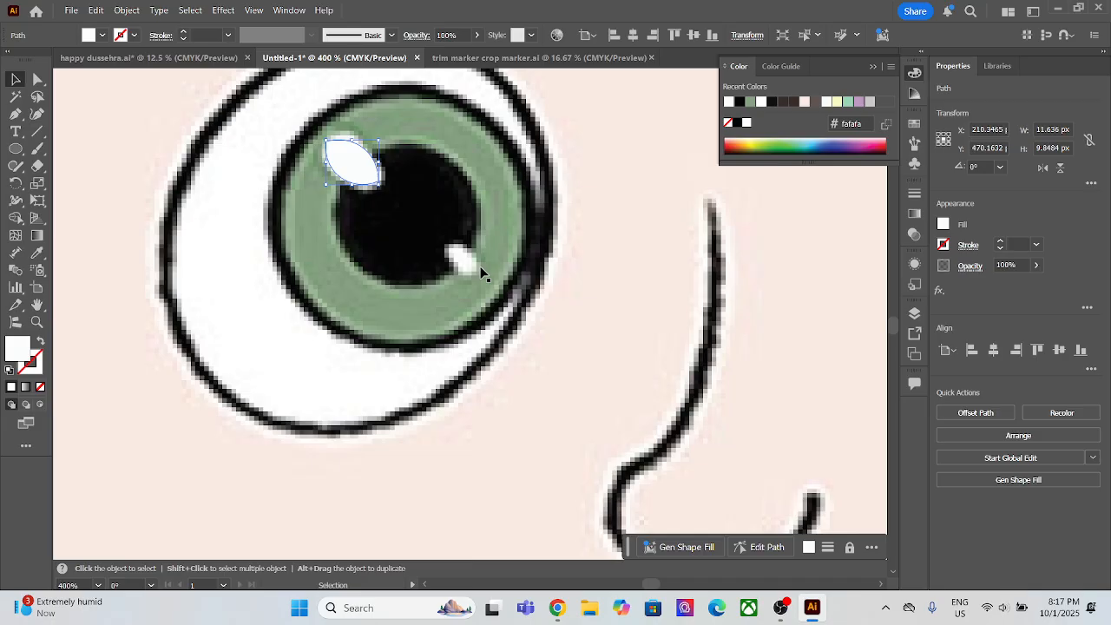
# Step: Trace the smaller lower-right highlight of the left pupil with the Pen tool as a closed four-point shape
pyautogui.click(16, 114)
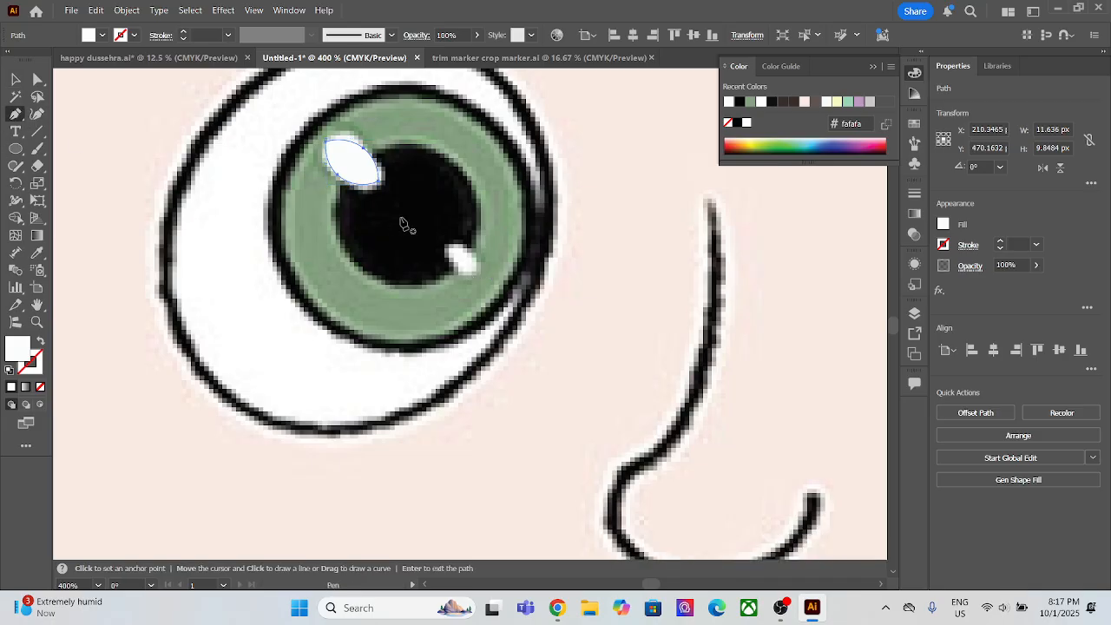
pyautogui.click(453, 264)
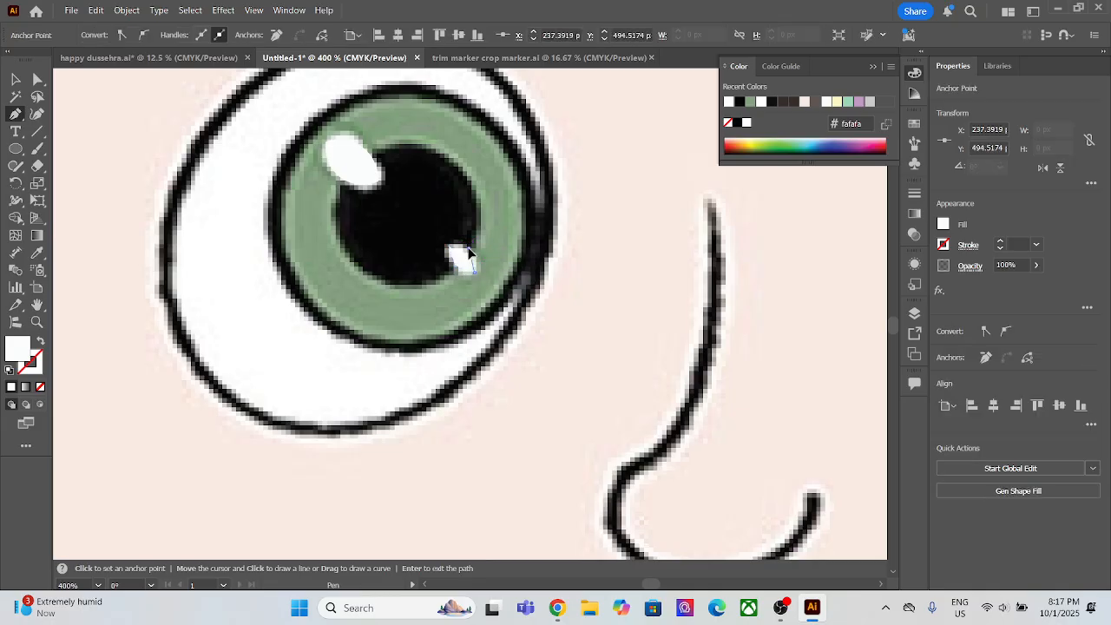
pyautogui.click(452, 247)
pyautogui.click(451, 245)
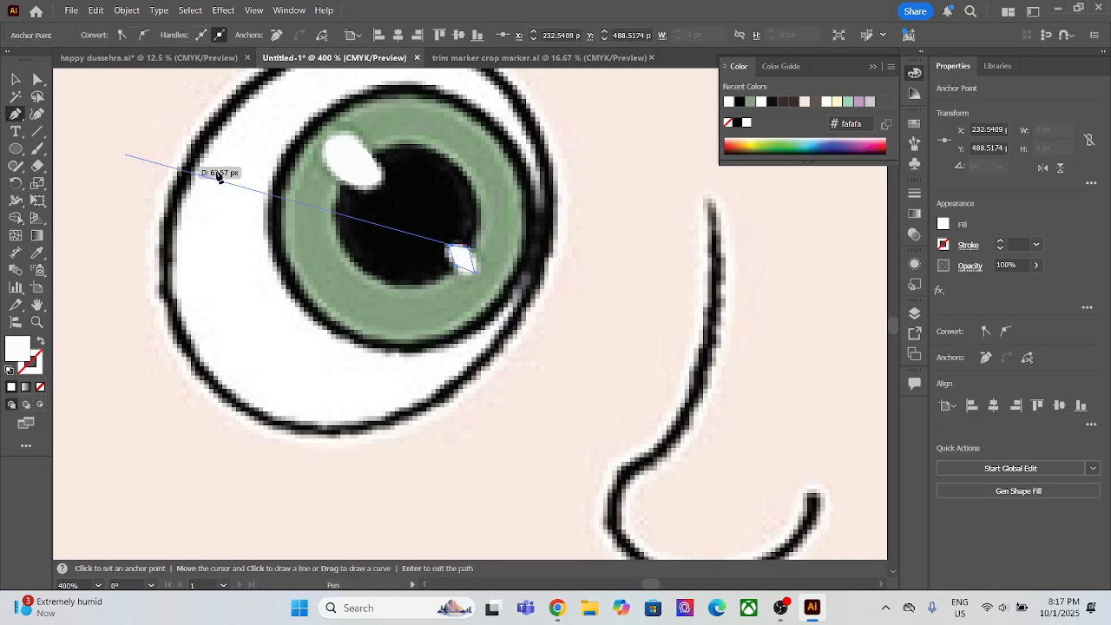
pyautogui.moveTo(451, 246); pyautogui.dragTo(447, 246)
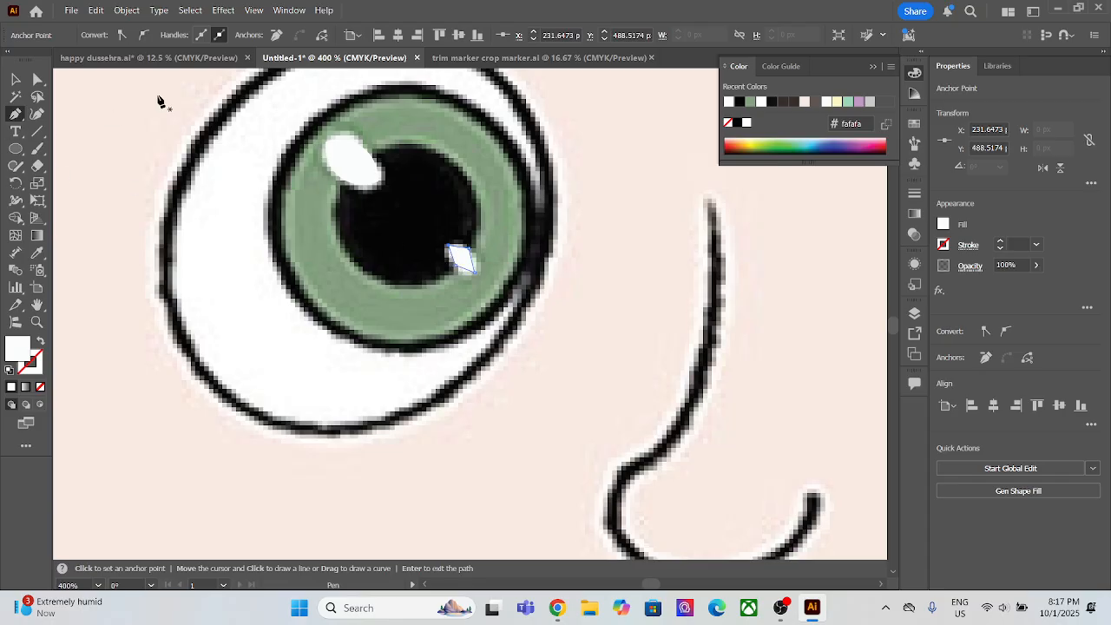
# Step: Smooth two opposite corners of the left eye's smaller highlight with the Curvature tool, and select both highlights
pyautogui.click(37, 114)
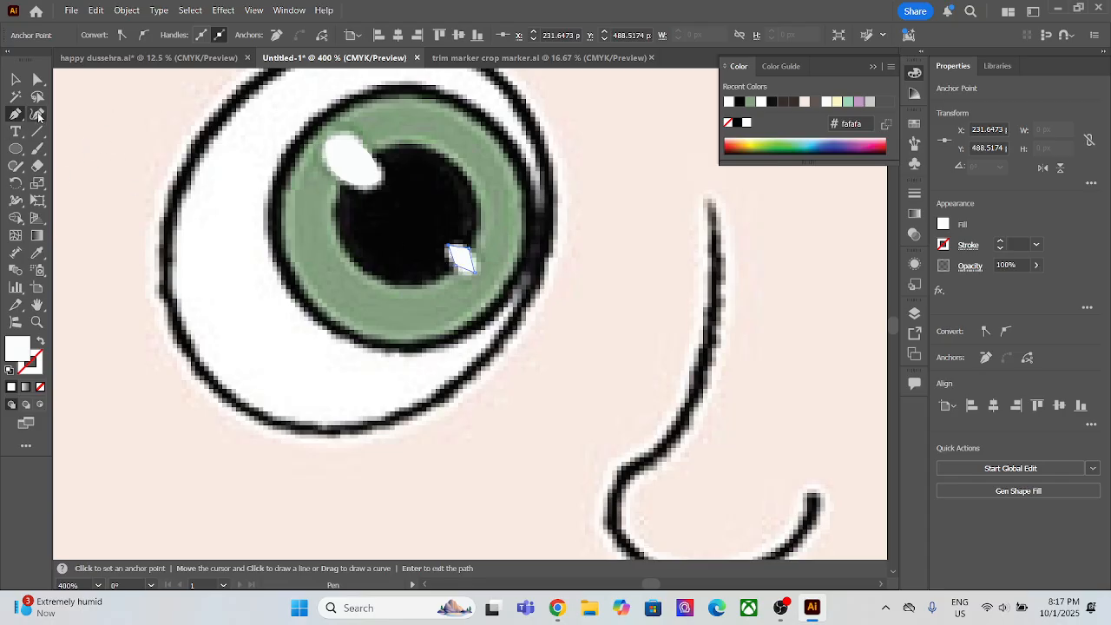
pyautogui.click(456, 264)
pyautogui.click(468, 249)
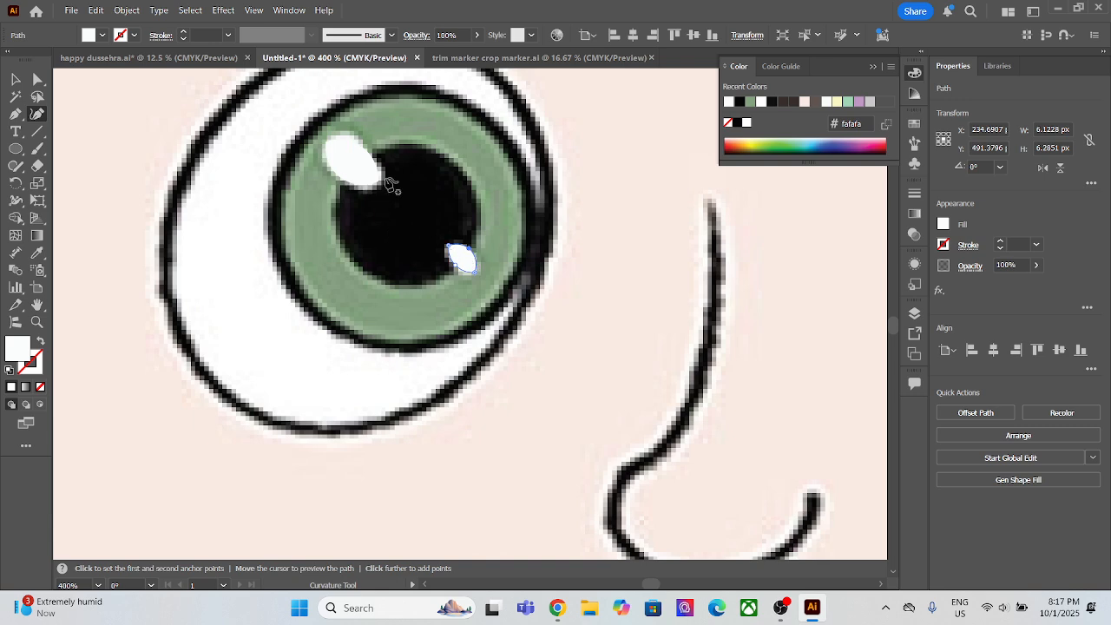
pyautogui.click(13, 80)
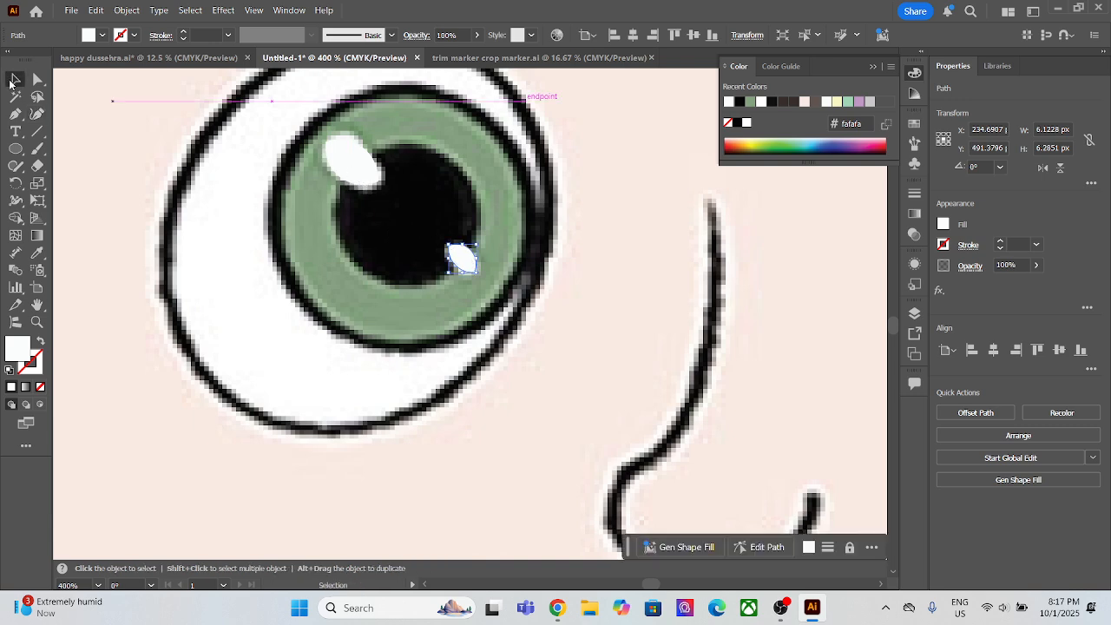
pyautogui.keyDown('shift'); pyautogui.click(361, 162); pyautogui.keyUp('shift')
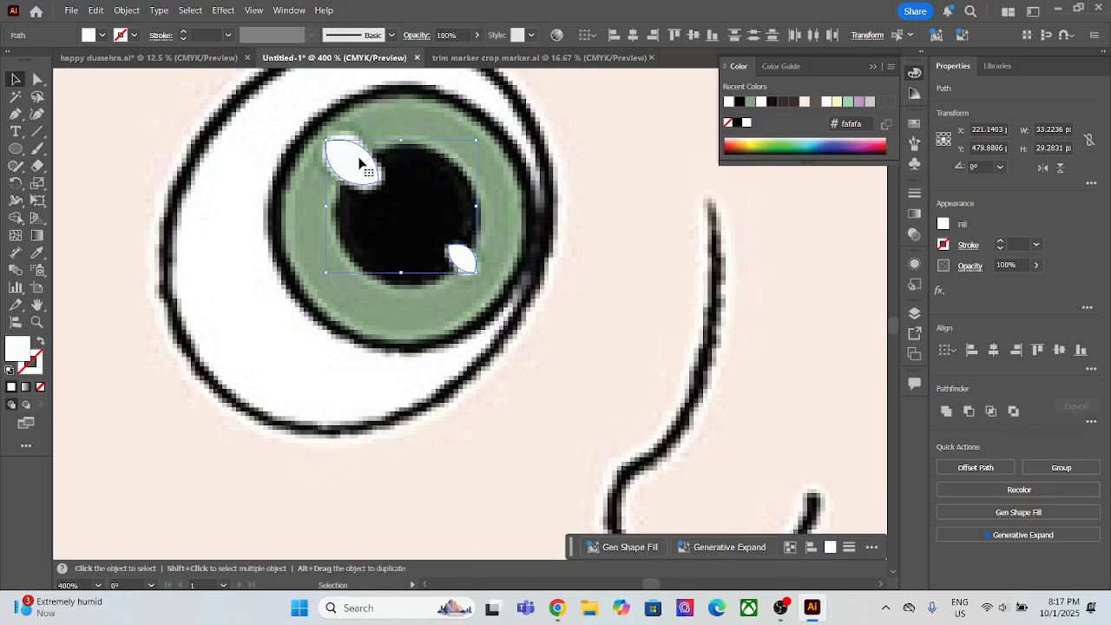
pyautogui.press('ctrl')
pyautogui.scroll(-3, 288, 304)
pyautogui.moveTo(415, 267); pyautogui.dragTo(310, 282)
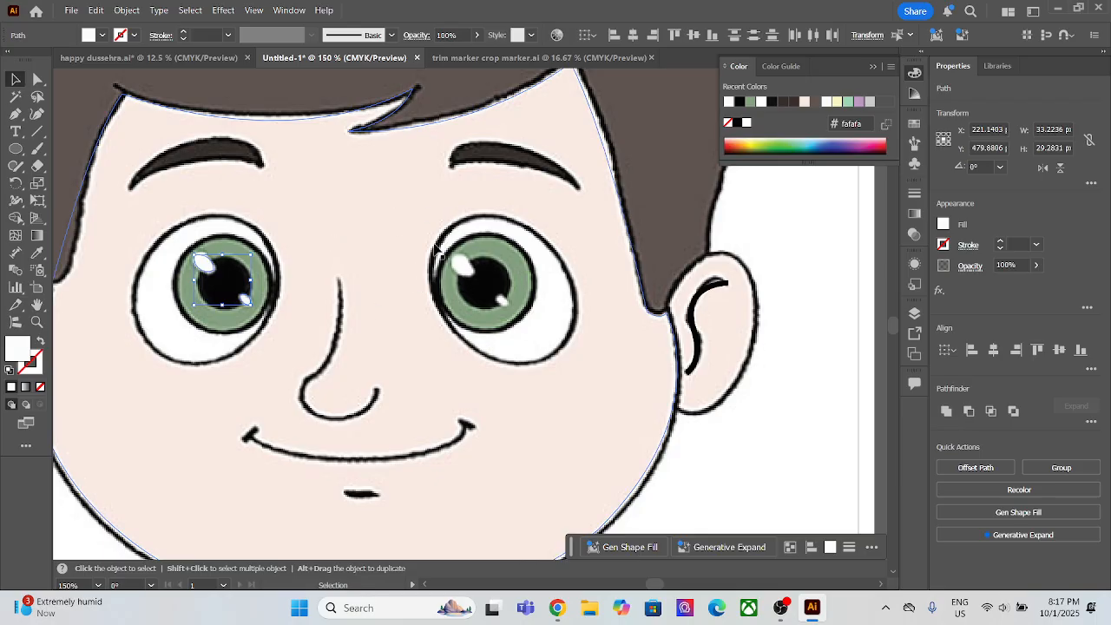
# Step: Trace the outline of the right eyeball with the Pen tool as a closed four-point shape
pyautogui.click(15, 114)
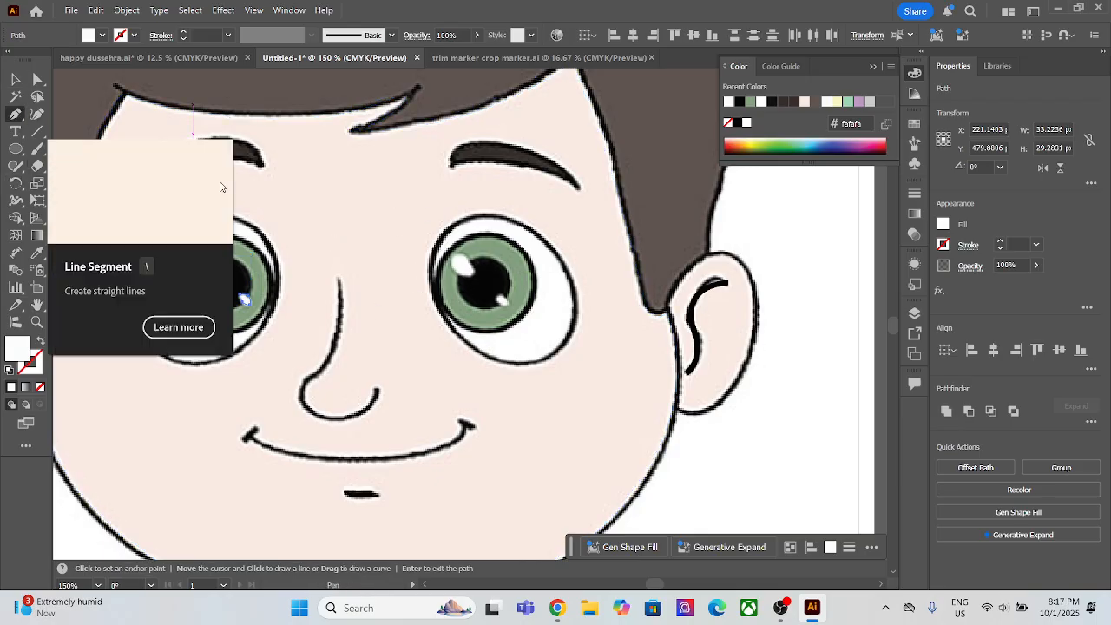
pyautogui.click(443, 233)
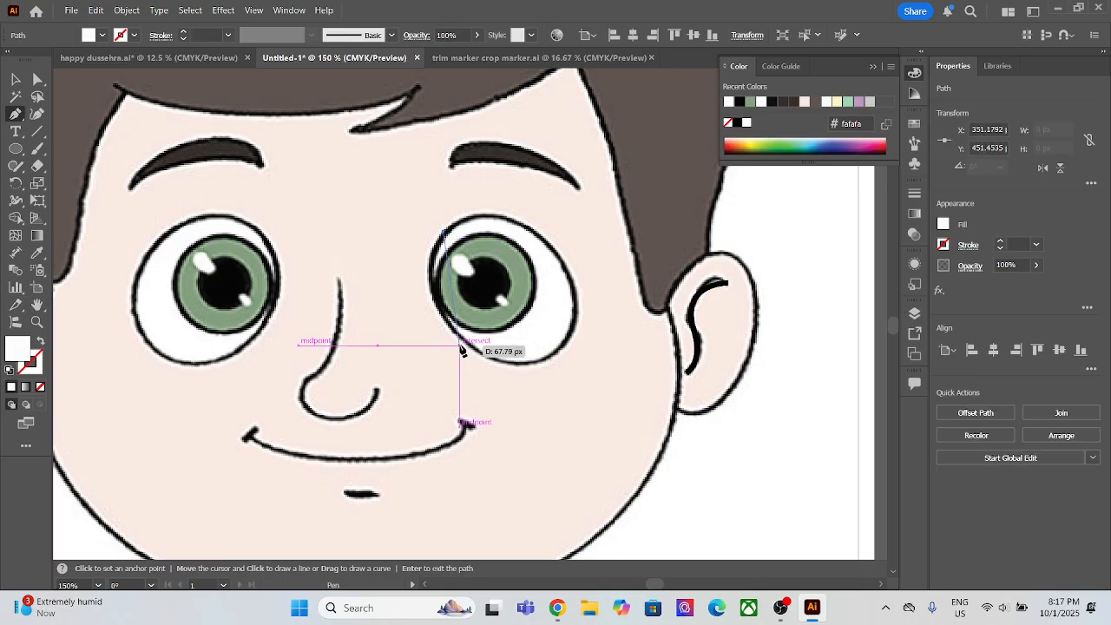
pyautogui.click(467, 345)
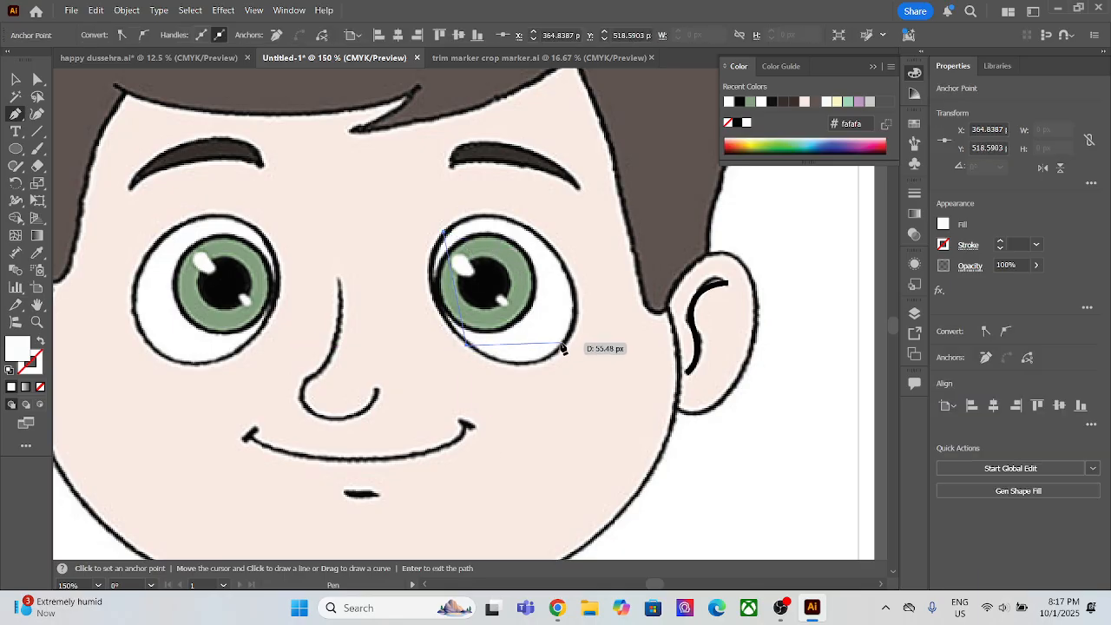
pyautogui.click(562, 341)
pyautogui.click(562, 255)
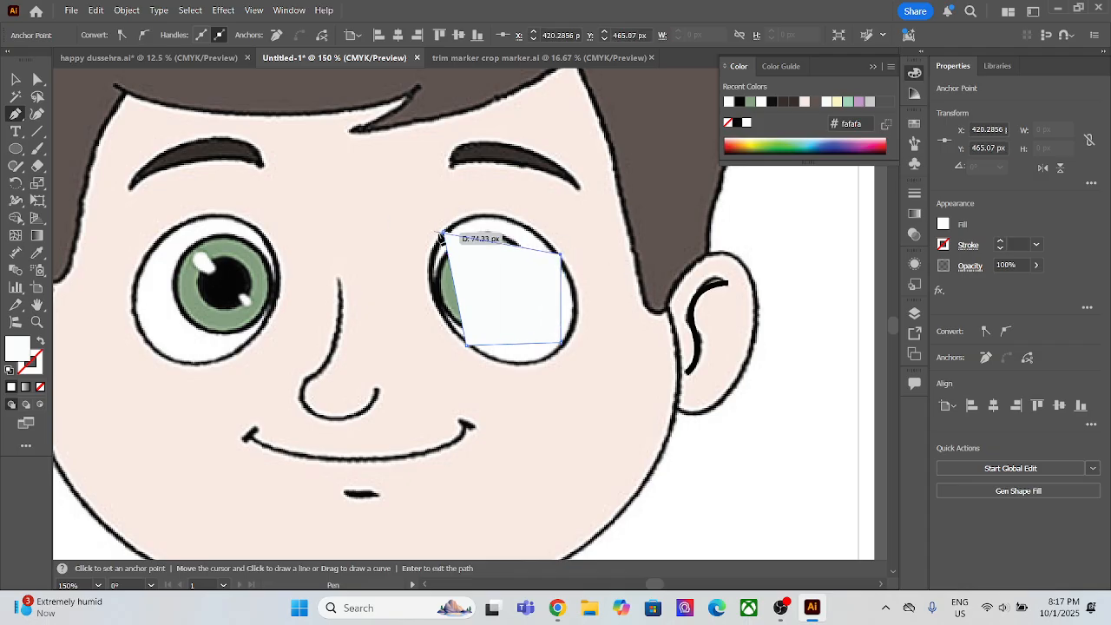
pyautogui.click(443, 232)
# Step: Smooth two opposite corners of the right eyeball shape with the Curvature tool, and send it behind the reference picture
pyautogui.click(38, 113)
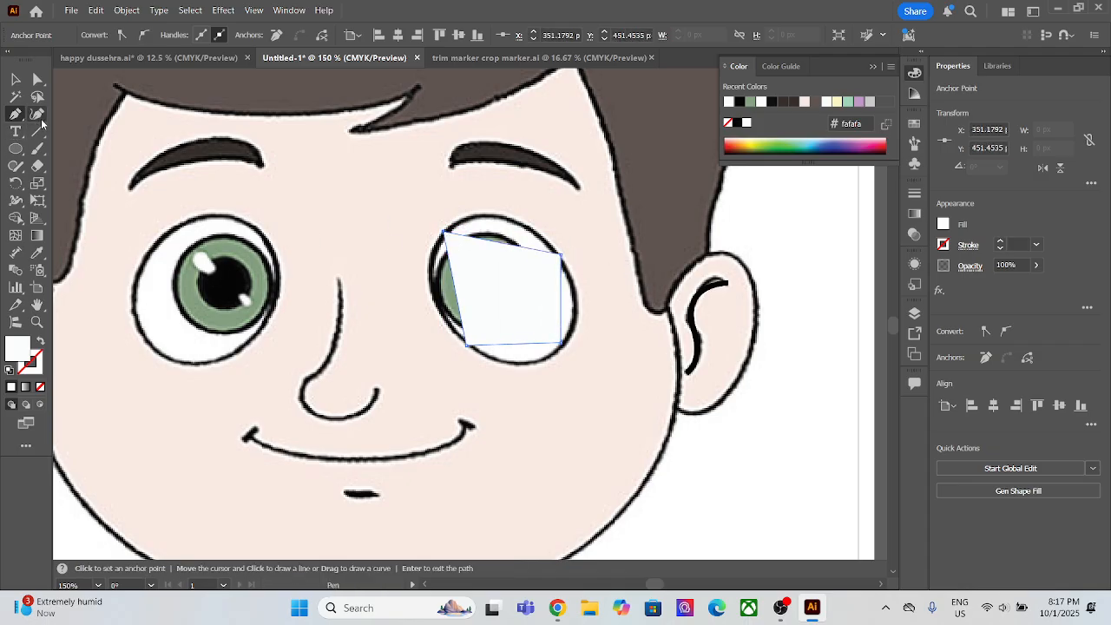
pyautogui.doubleClick(562, 256)
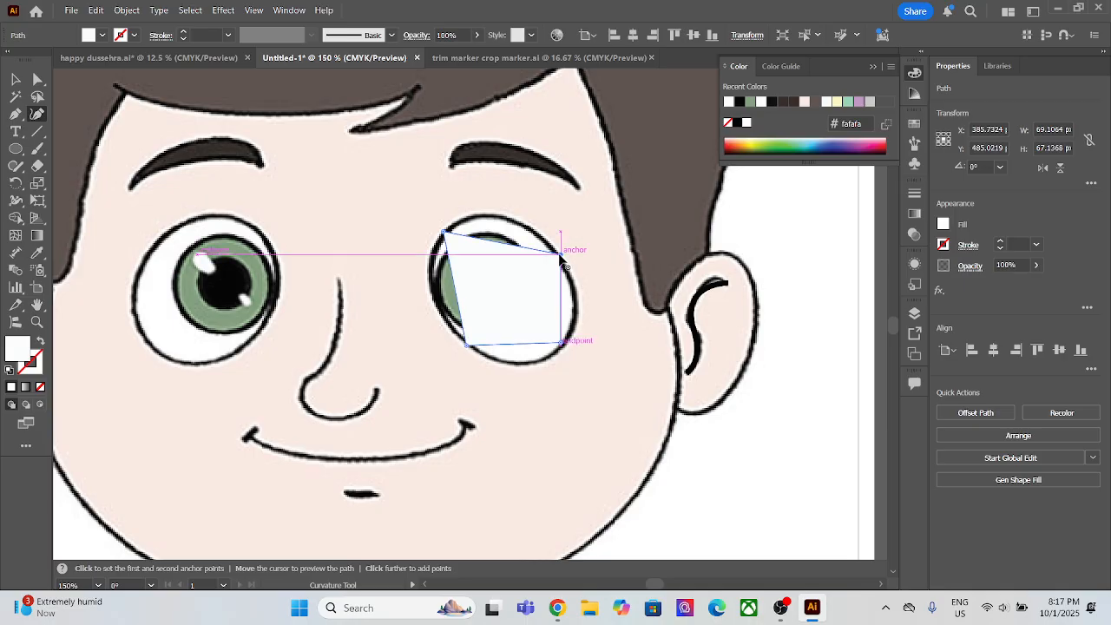
pyautogui.doubleClick(466, 345)
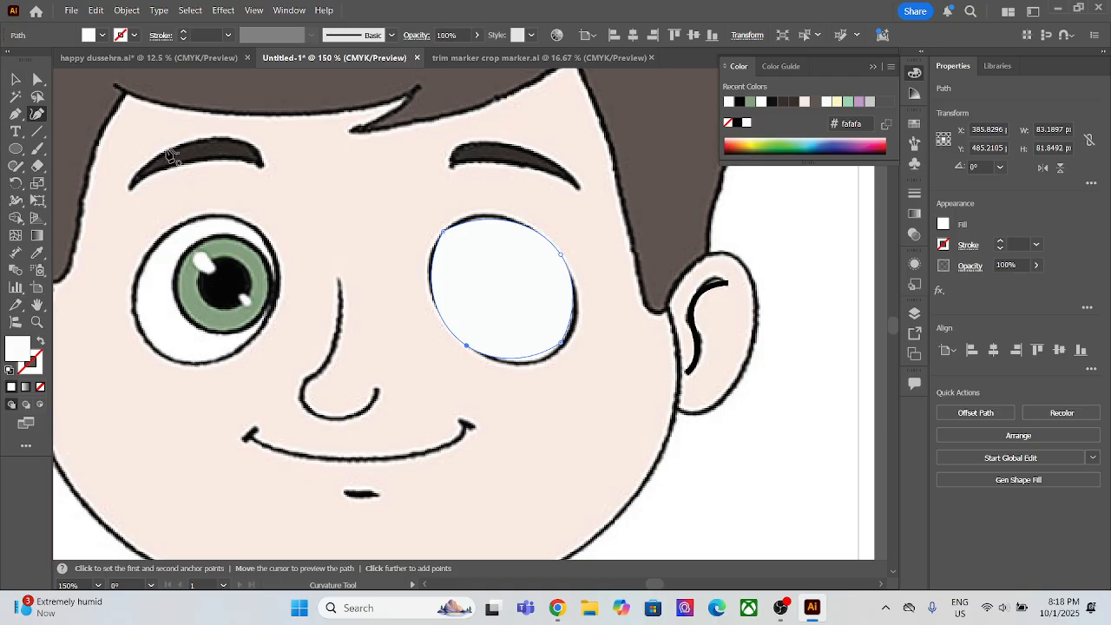
pyautogui.click(15, 79)
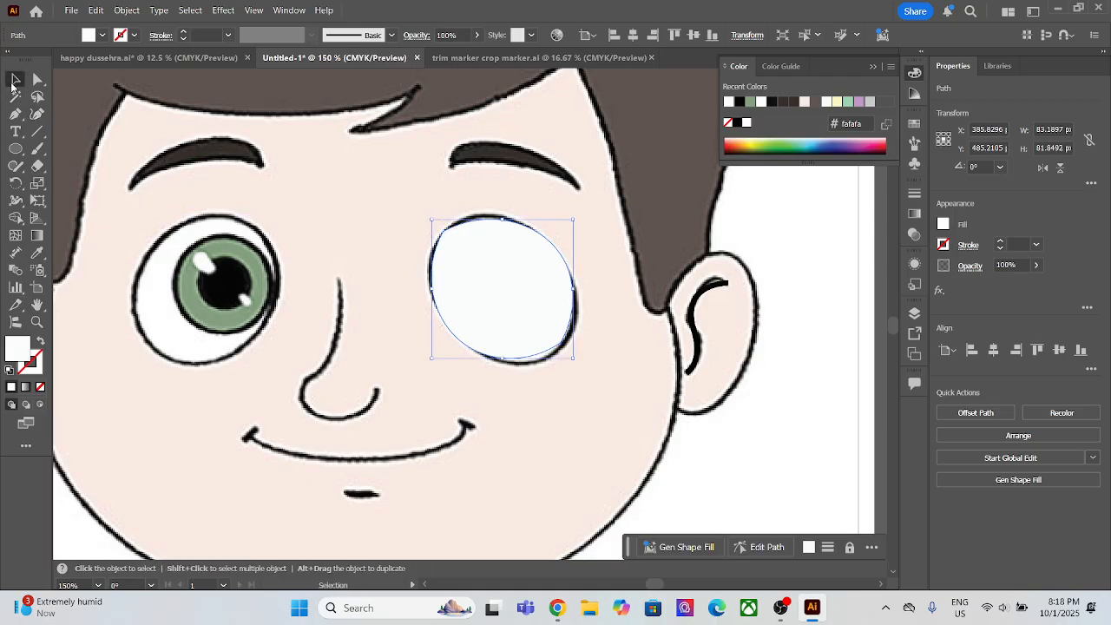
pyautogui.hotkey('ctrl', '[')
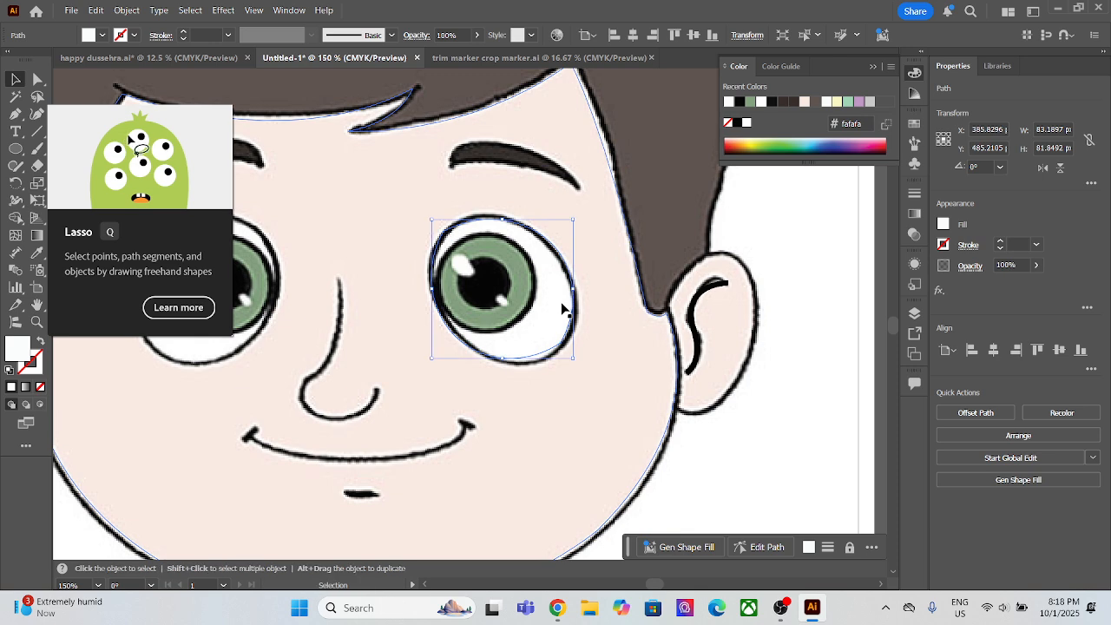
# Step: Draw a circle about 59 px wide over the right iris, filled with green 8a9b88 sampled from the left iris, and send it behind the reference
pyautogui.click(14, 149)
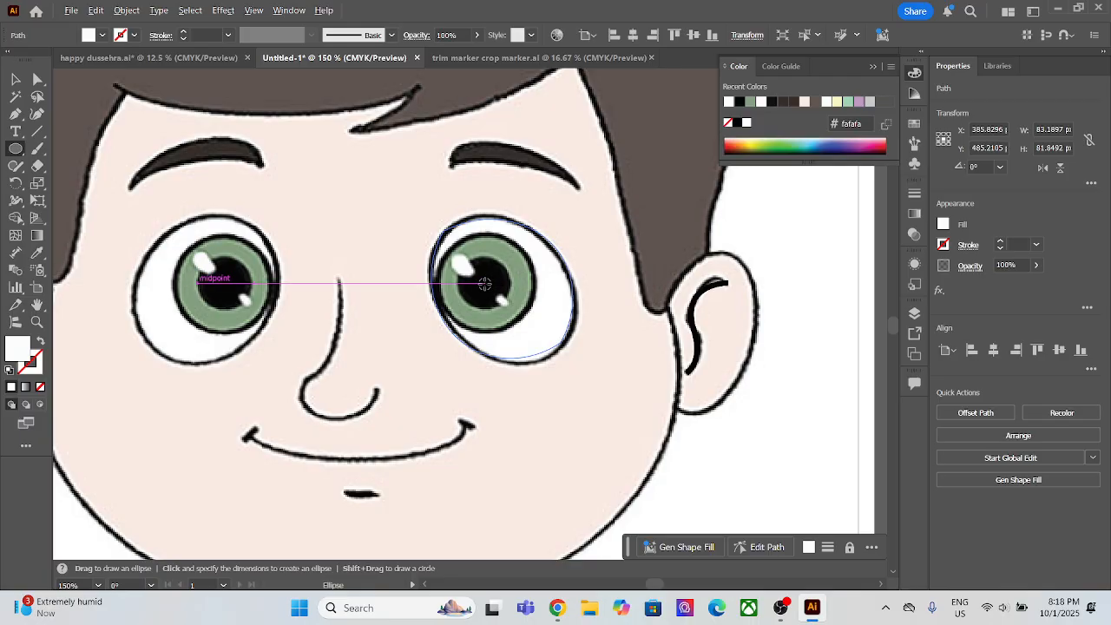
pyautogui.moveTo(484, 284); pyautogui.dragTo(509, 331)
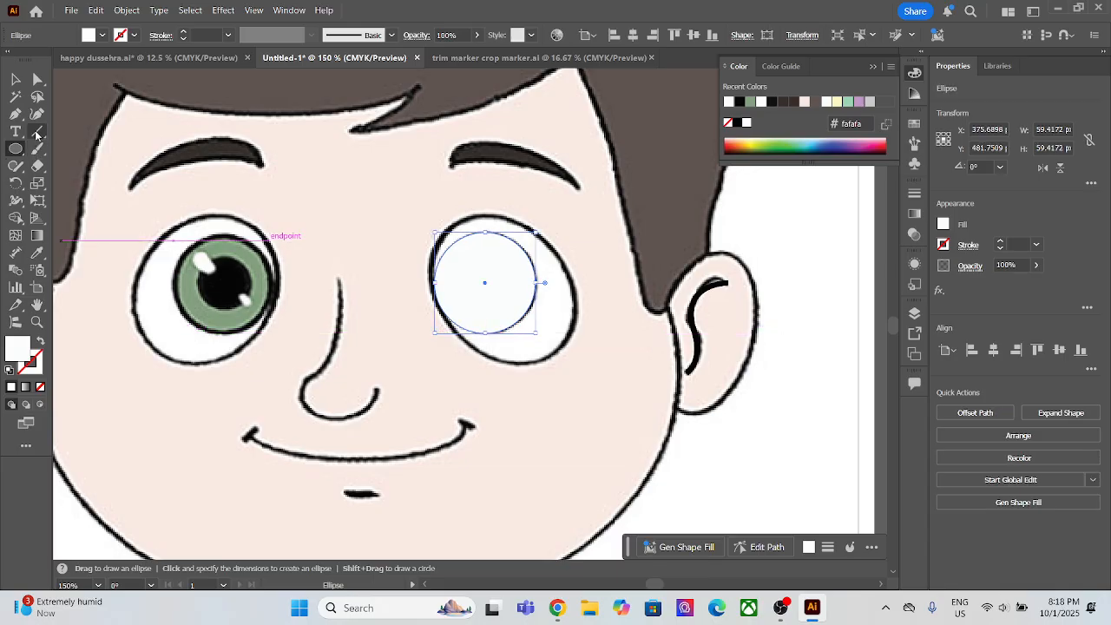
pyautogui.click(37, 253)
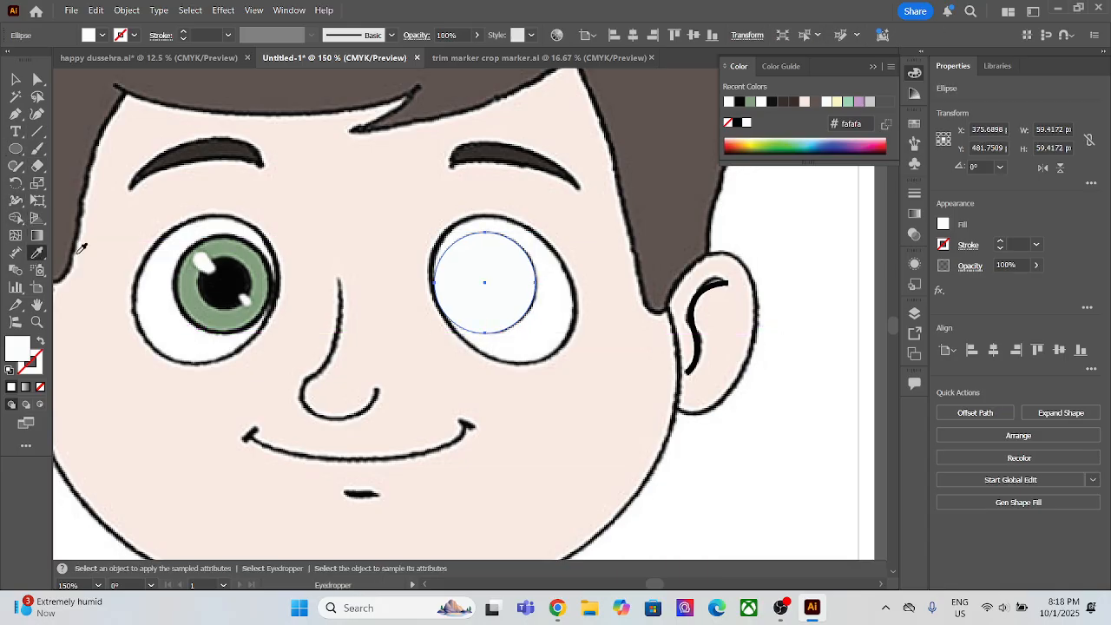
pyautogui.click(252, 252)
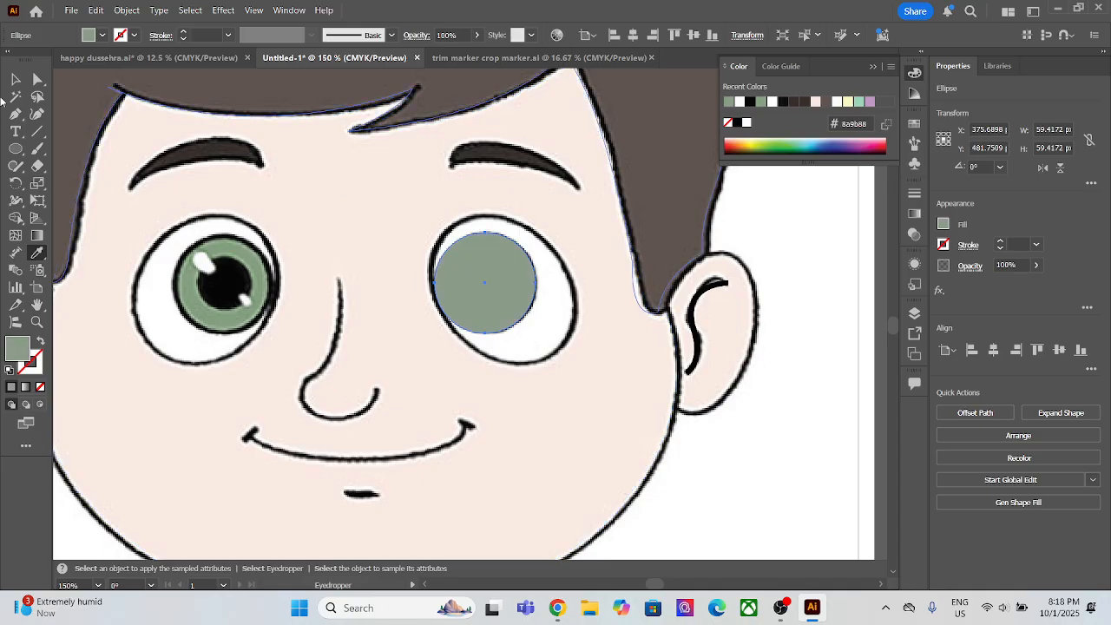
pyautogui.click(13, 80)
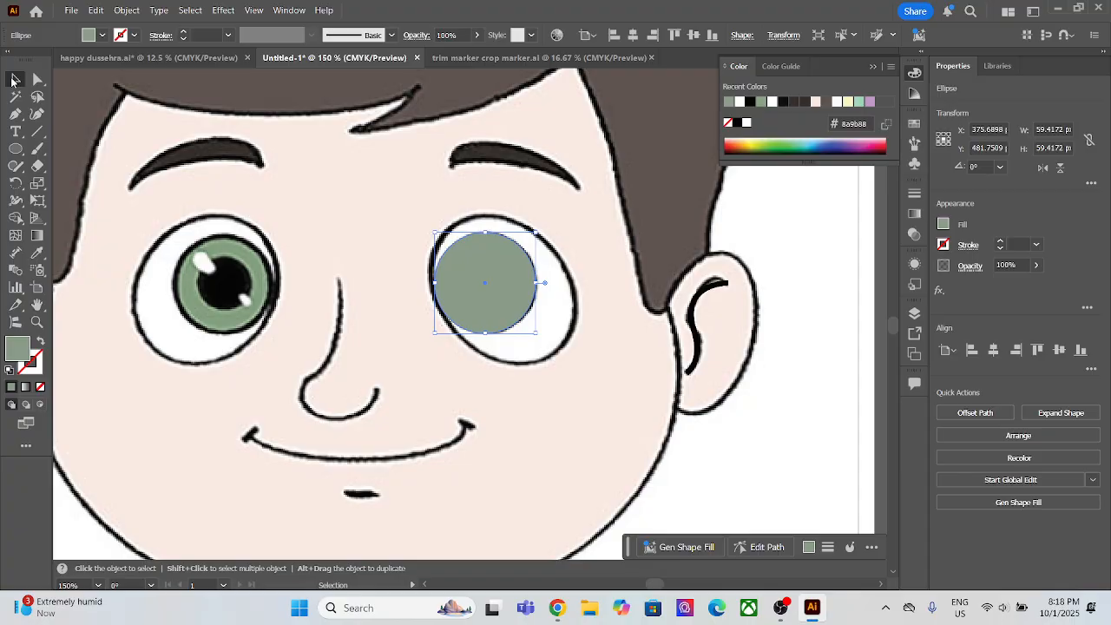
pyautogui.hotkey('ctrl', 'shift', '[')
# Step: Draw a circle about 35 px wide over the right pupil, filled with black sampled from the left pupil, and send it behind the reference
pyautogui.click(9, 149)
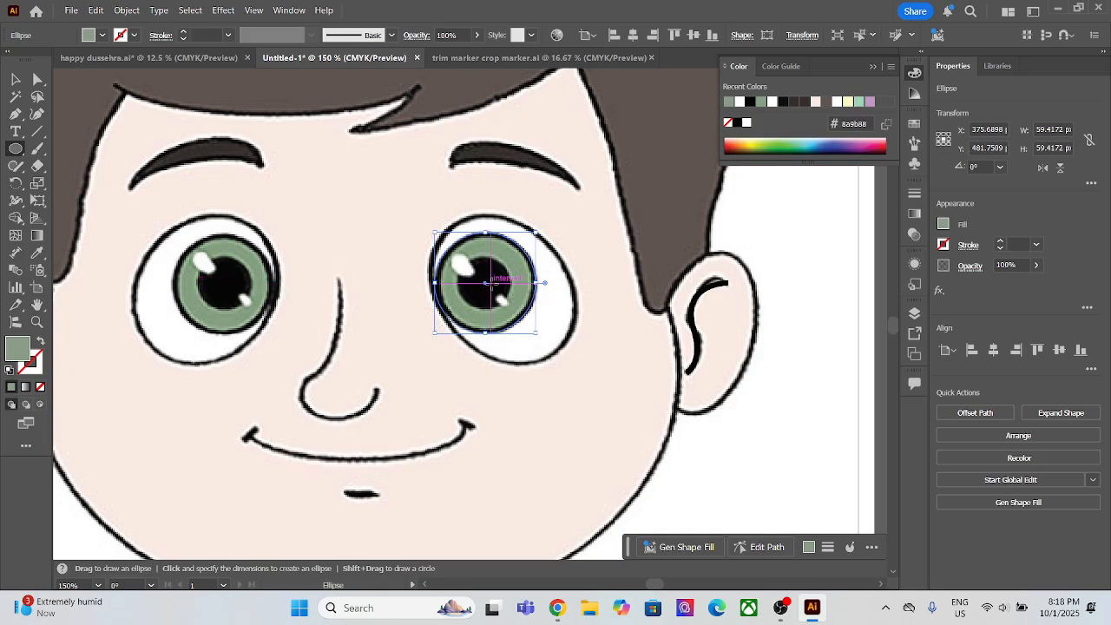
pyautogui.moveTo(491, 282)
pyautogui.mouseDown()
pyautogui.moveTo(519, 295)
pyautogui.moveTo(485, 286)
pyautogui.mouseUp()
pyautogui.press('v')
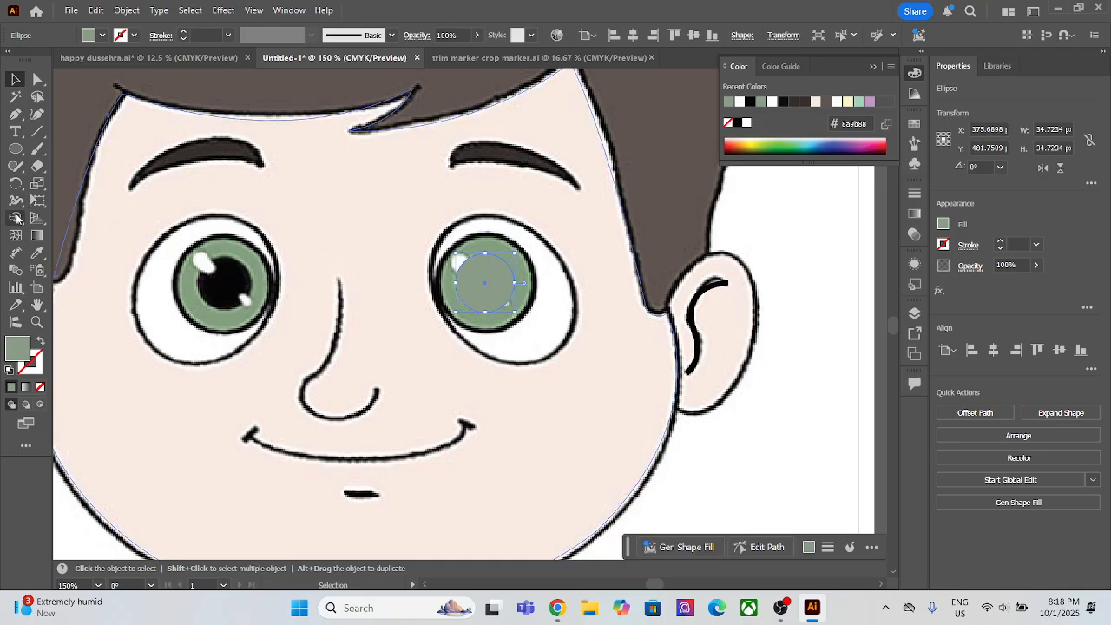
pyautogui.click(38, 252)
pyautogui.click(216, 291)
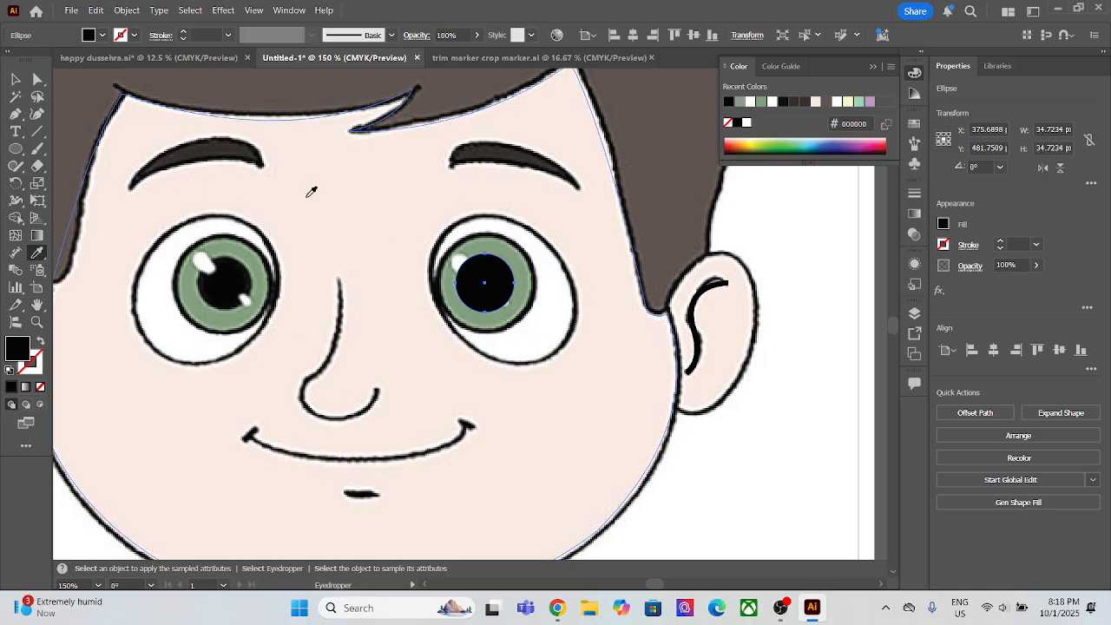
pyautogui.click(12, 79)
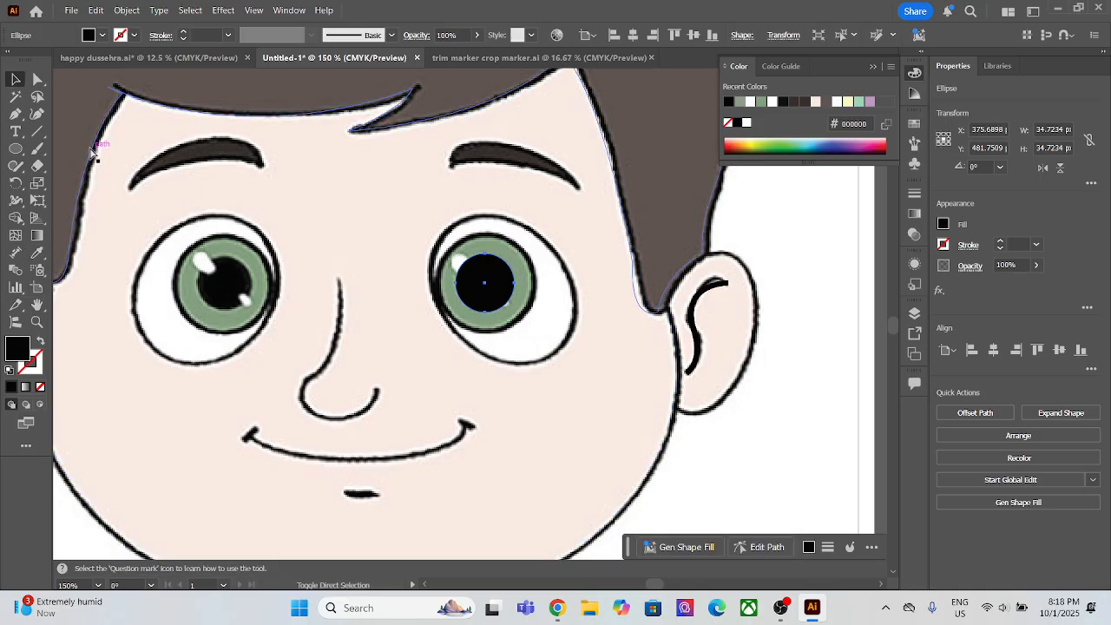
pyautogui.hotkey('ctrl', '[')
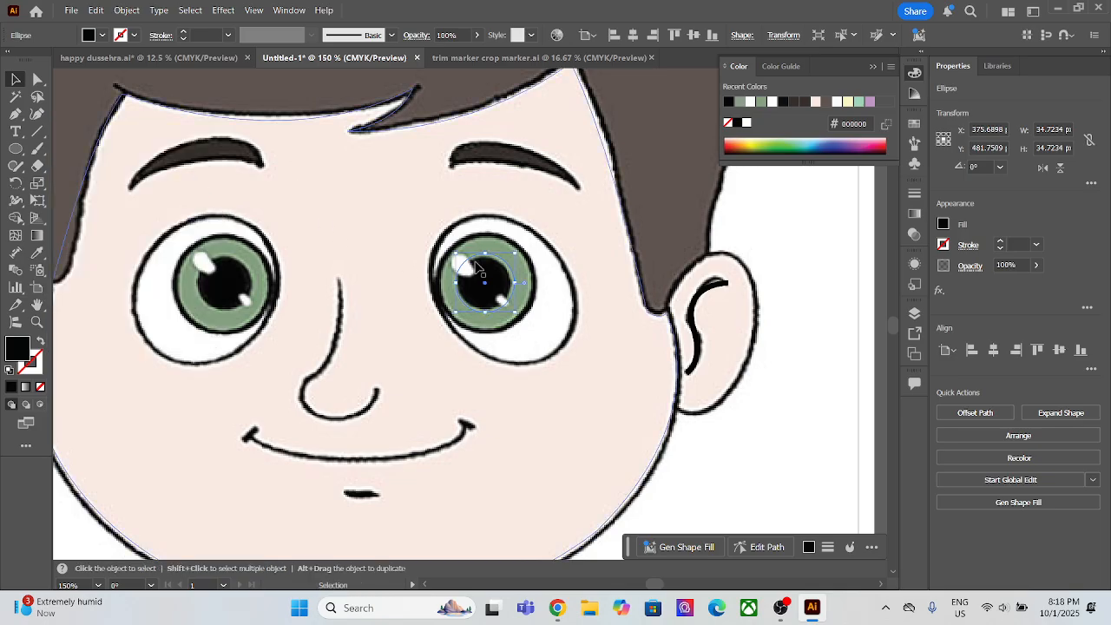
# Step: Trace the larger upper-left highlight of the right eye as a closed four-point Pen shape, and smooth two opposite corners with the Curvature tool
pyautogui.scroll(1, 466, 278)
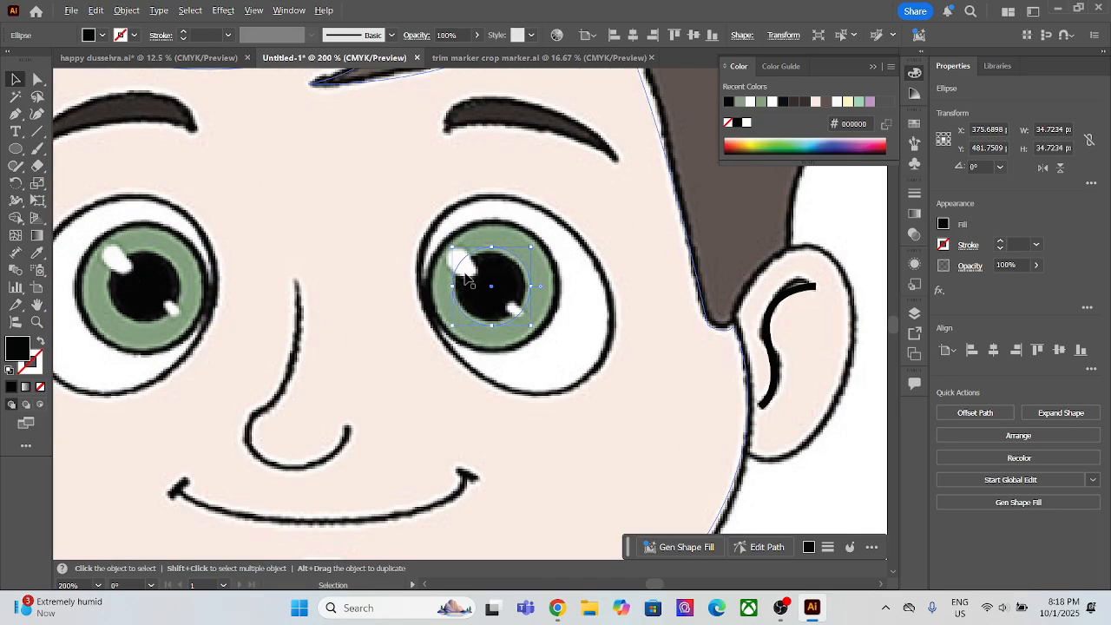
pyautogui.press('p')
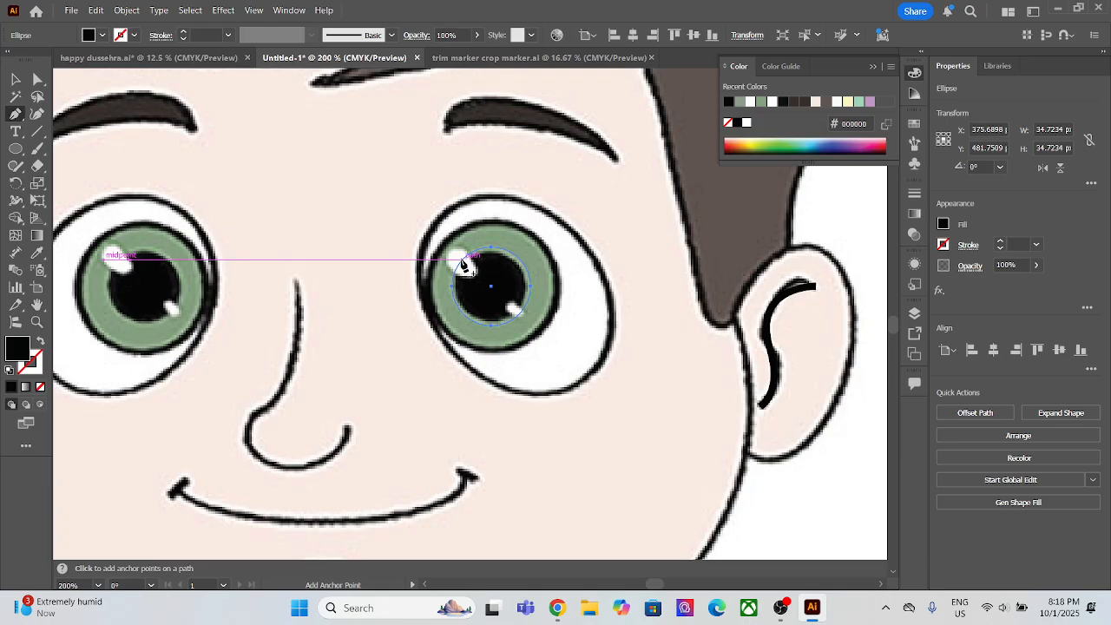
pyautogui.click(451, 253)
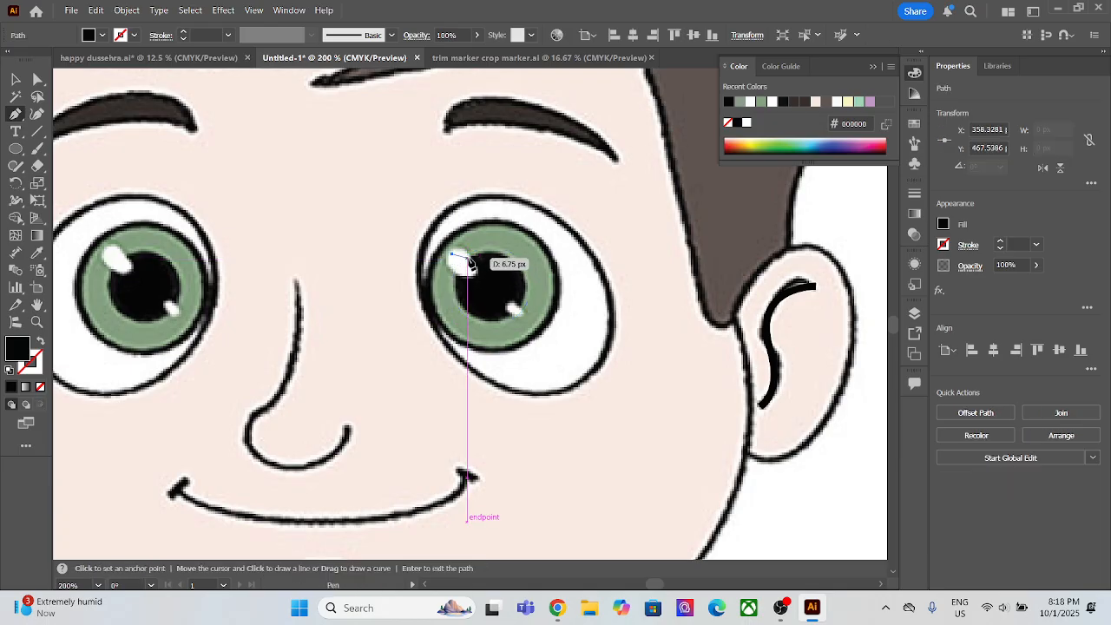
pyautogui.click(468, 275)
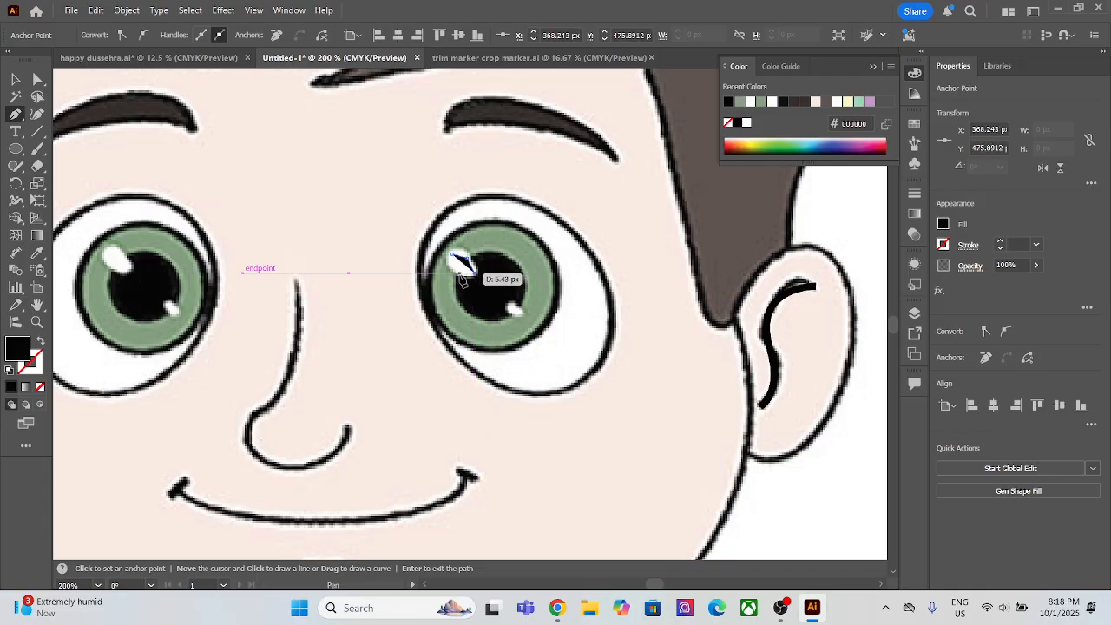
pyautogui.click(455, 270)
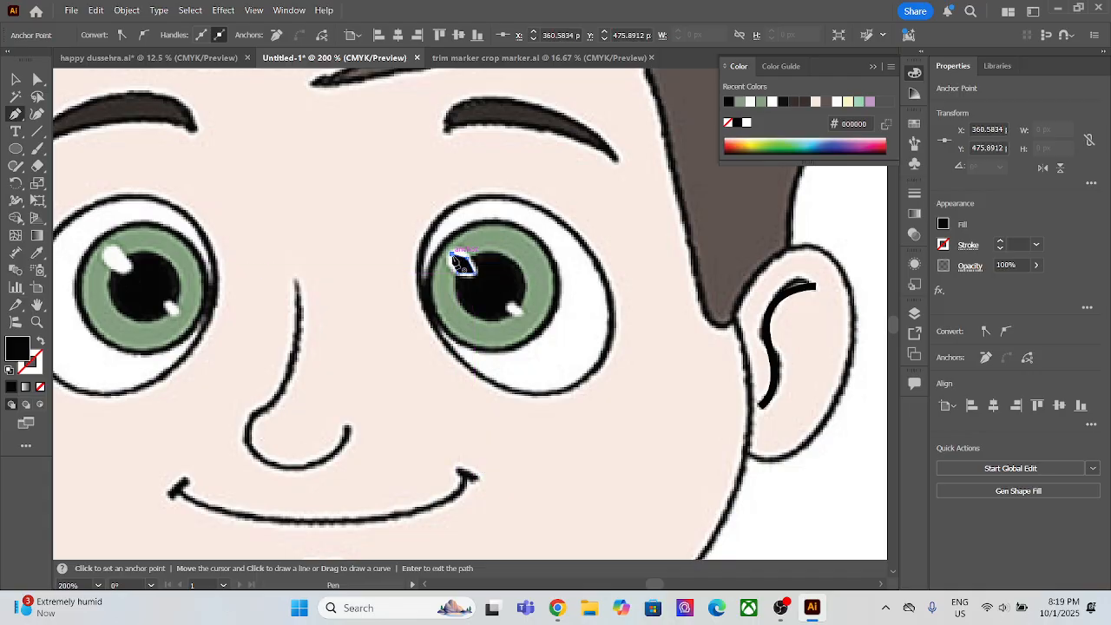
pyautogui.click(452, 255)
pyautogui.click(40, 113)
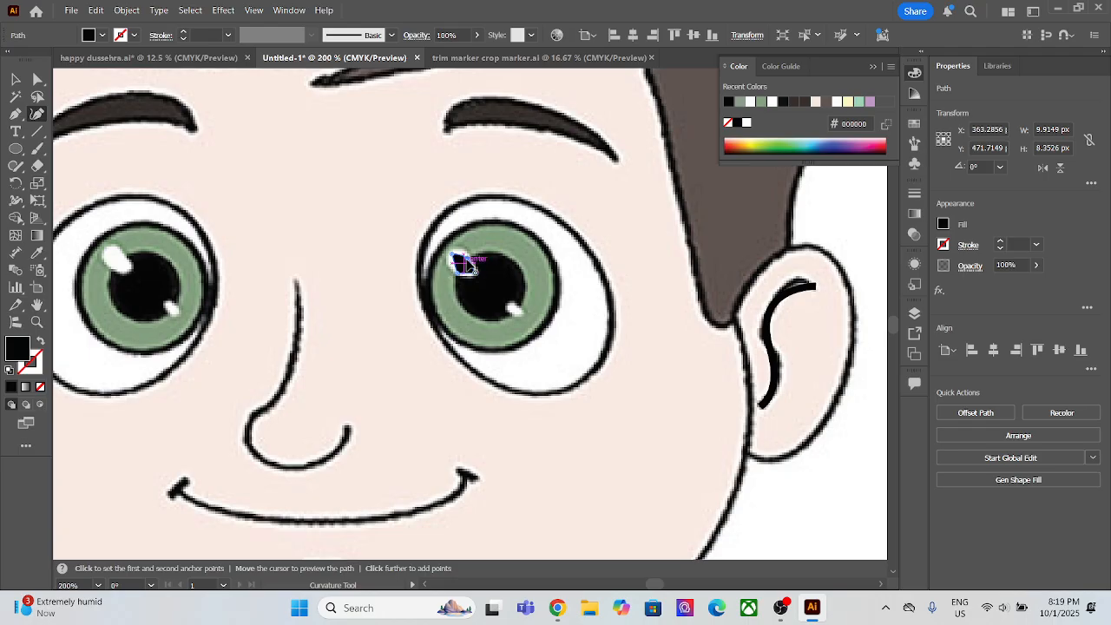
pyautogui.doubleClick(455, 274)
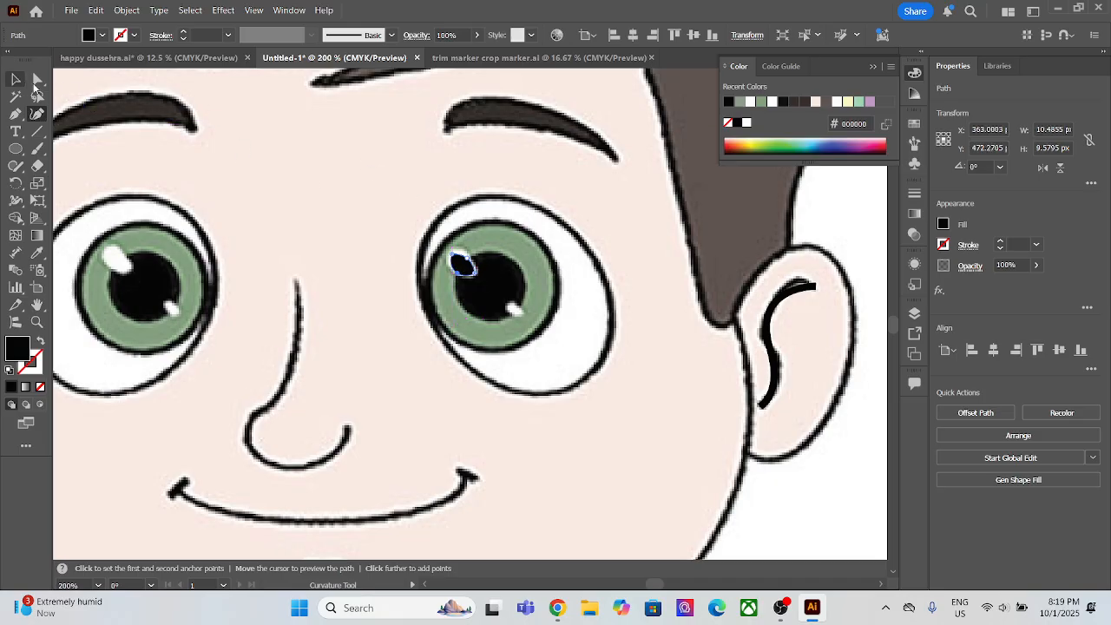
# Step: Enlarge the right eye's highlight shape to about 12 by 11 px, and nudge it up 2 px over the reference highlight
pyautogui.click(13, 80)
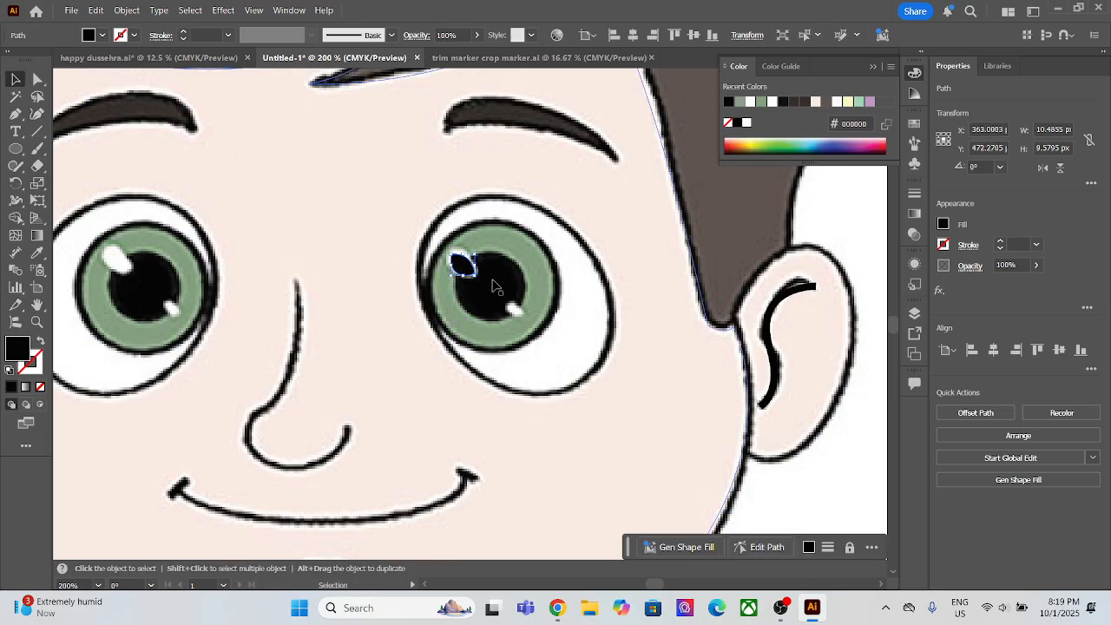
pyautogui.click(465, 274)
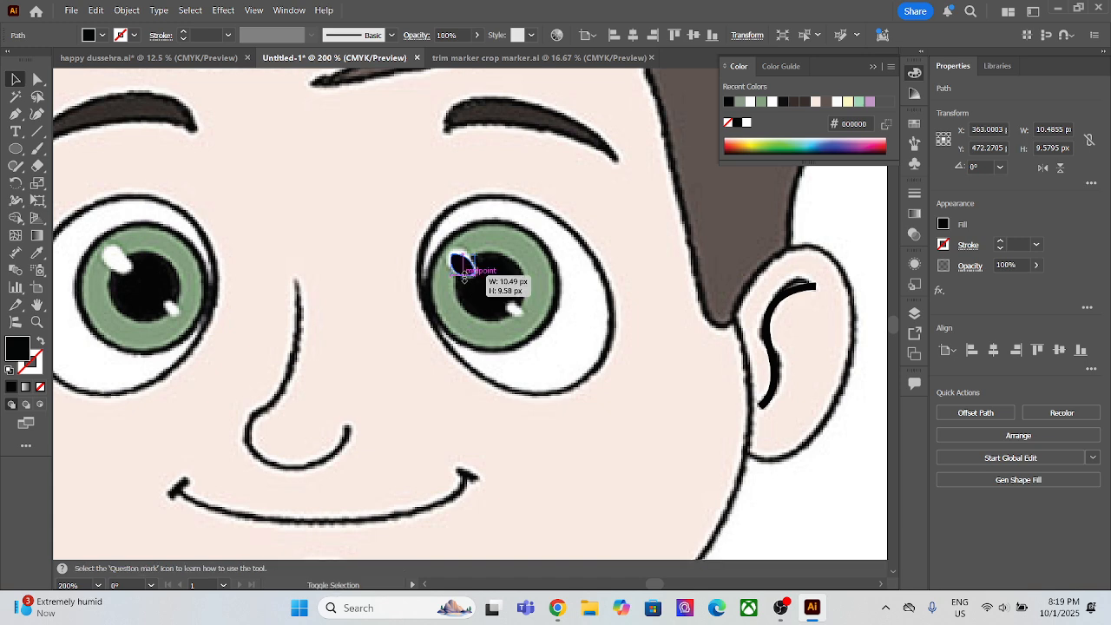
pyautogui.moveTo(464, 274); pyautogui.dragTo(466, 272)
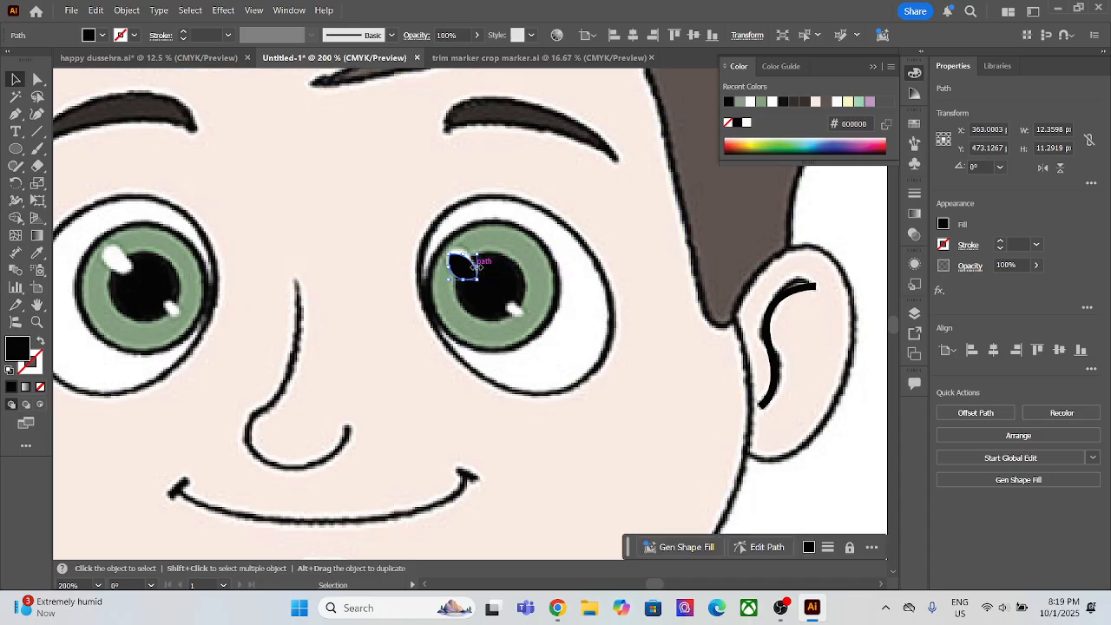
pyautogui.press('Up')
pyautogui.press('Up')
pyautogui.press('Up')
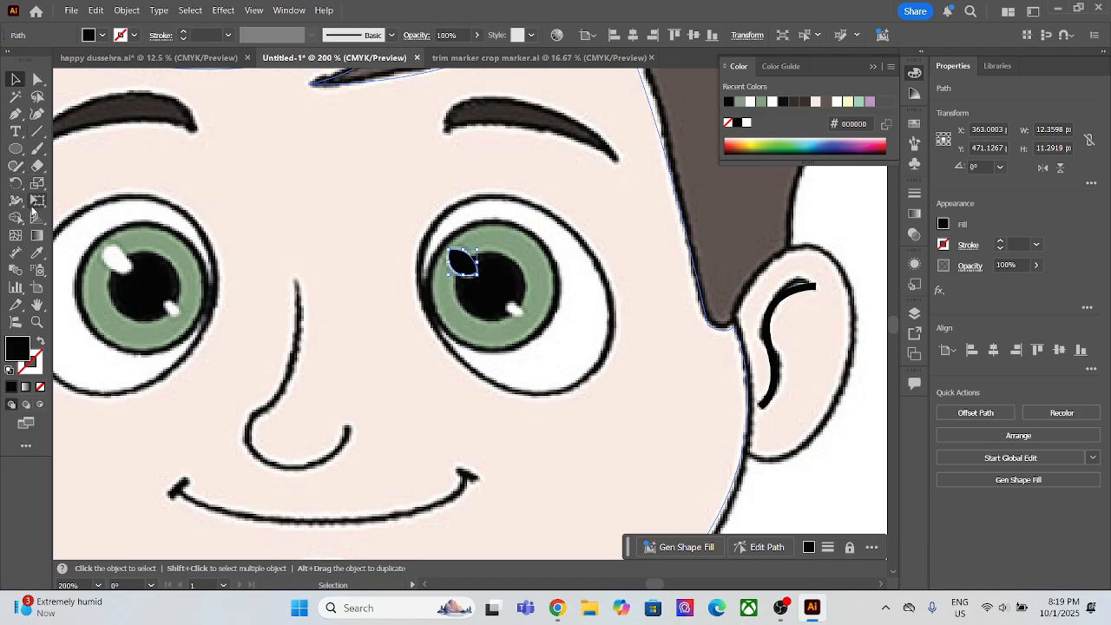
# Step: Fill the right eye's larger highlight shape with white ffffff sampled from the left eye's highlight
pyautogui.click(37, 252)
pyautogui.click(128, 259)
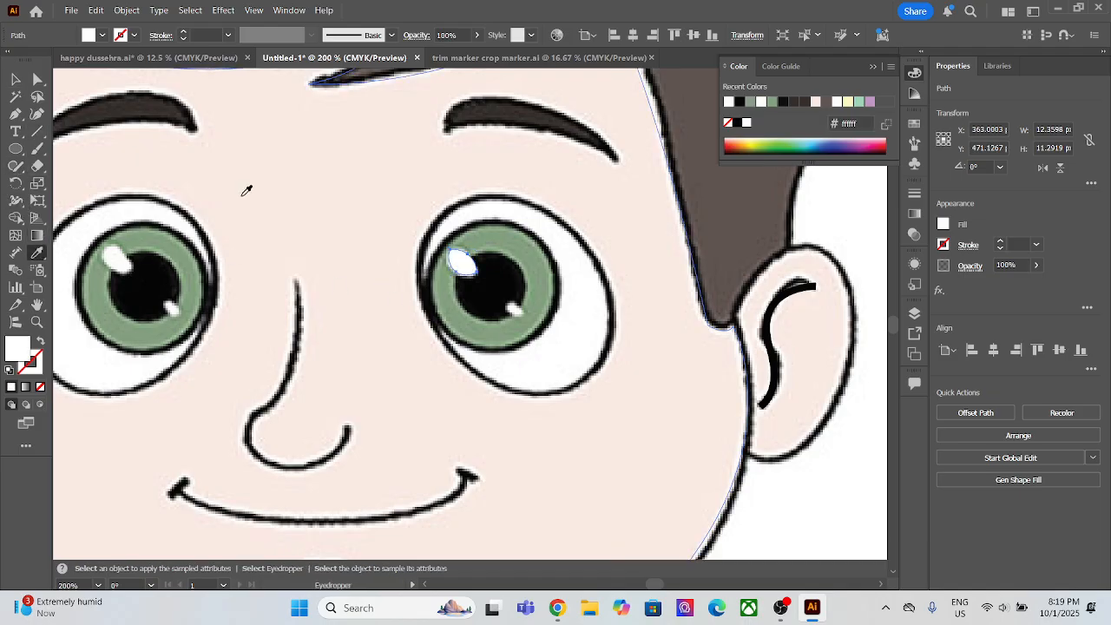
pyautogui.press('v')
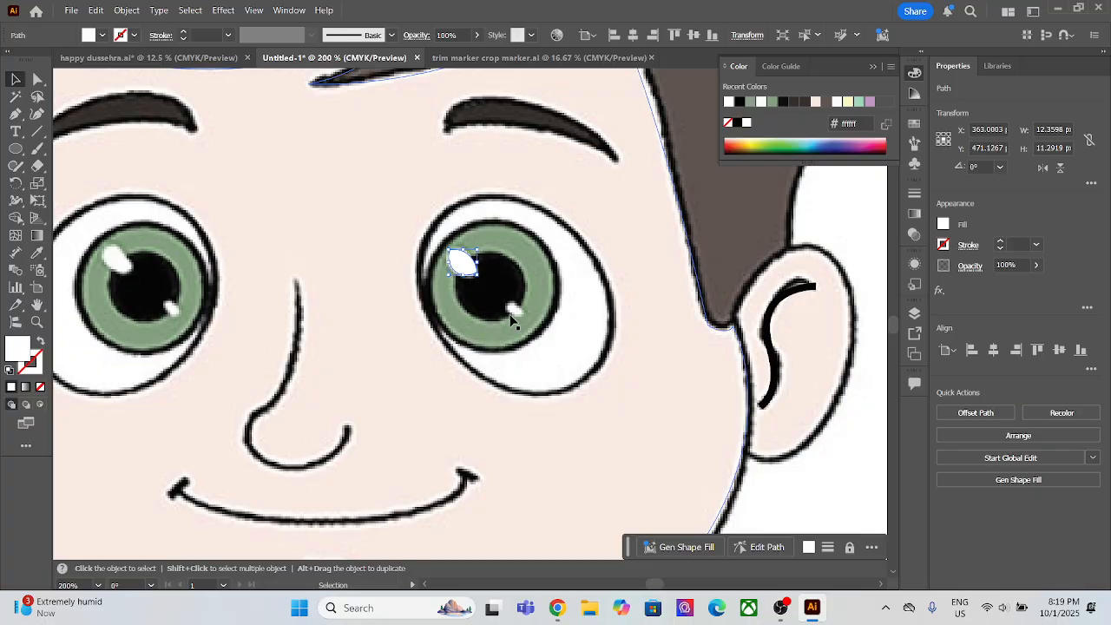
# Step: Trace the right eye's smaller highlight as a closed Pen shape about 6 by 6 px, and smooth its two end corners with the Curvature tool
pyautogui.scroll(3, 512, 322)
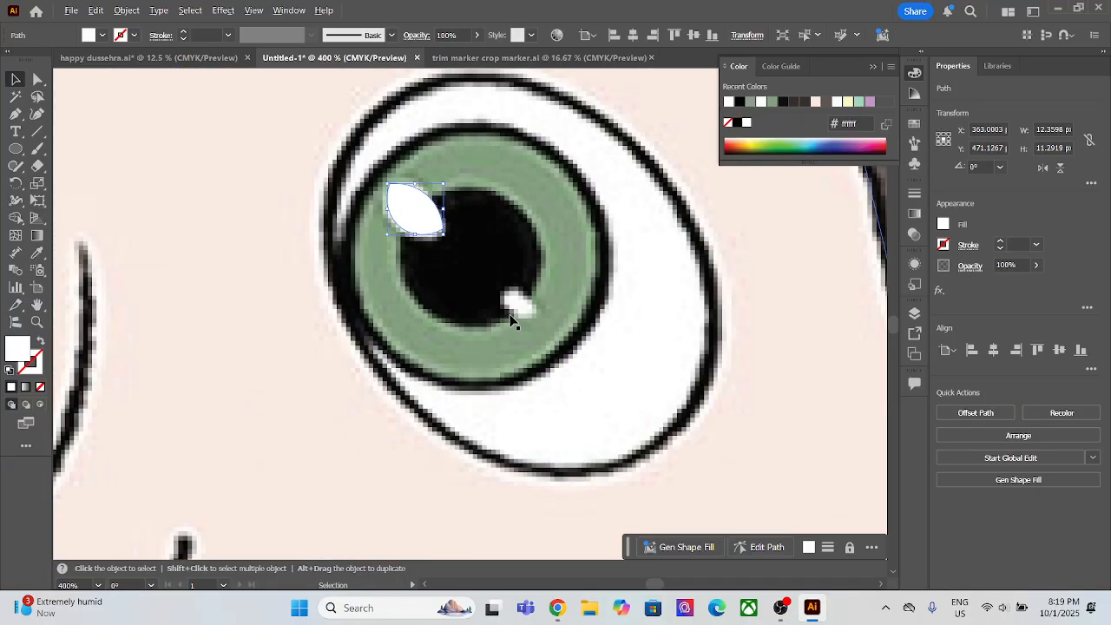
pyautogui.click(15, 113)
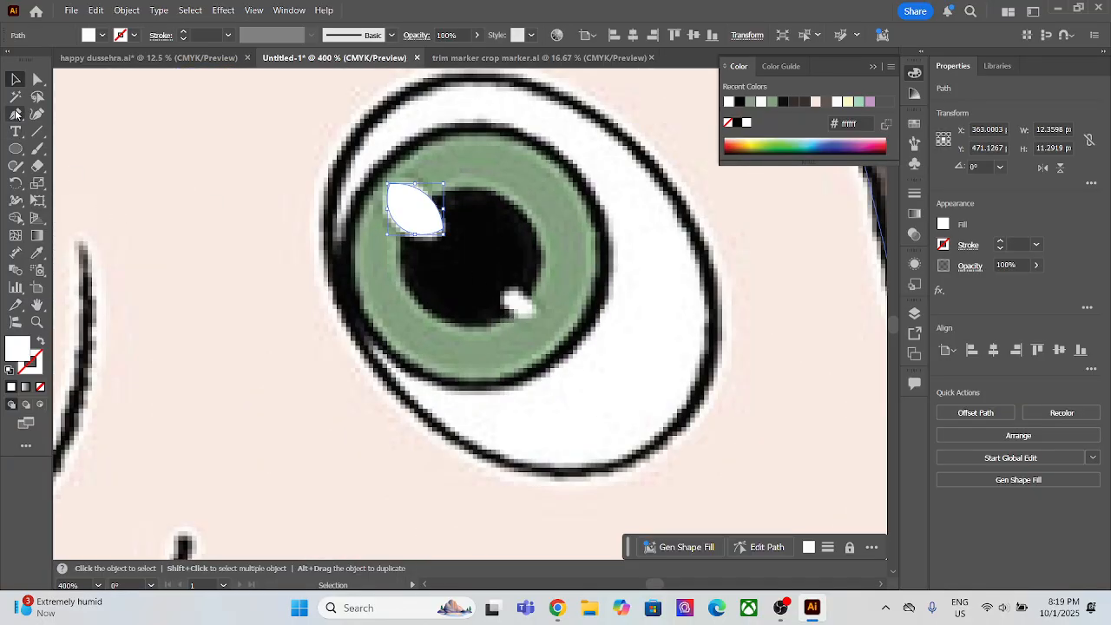
pyautogui.click(505, 293)
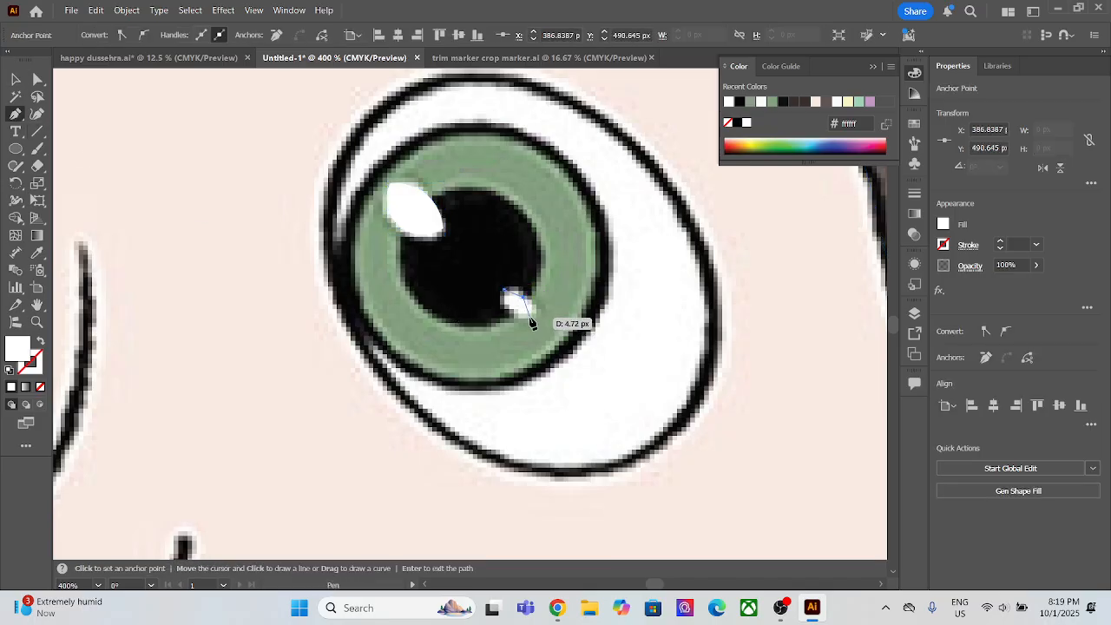
pyautogui.click(531, 317)
pyautogui.click(515, 311)
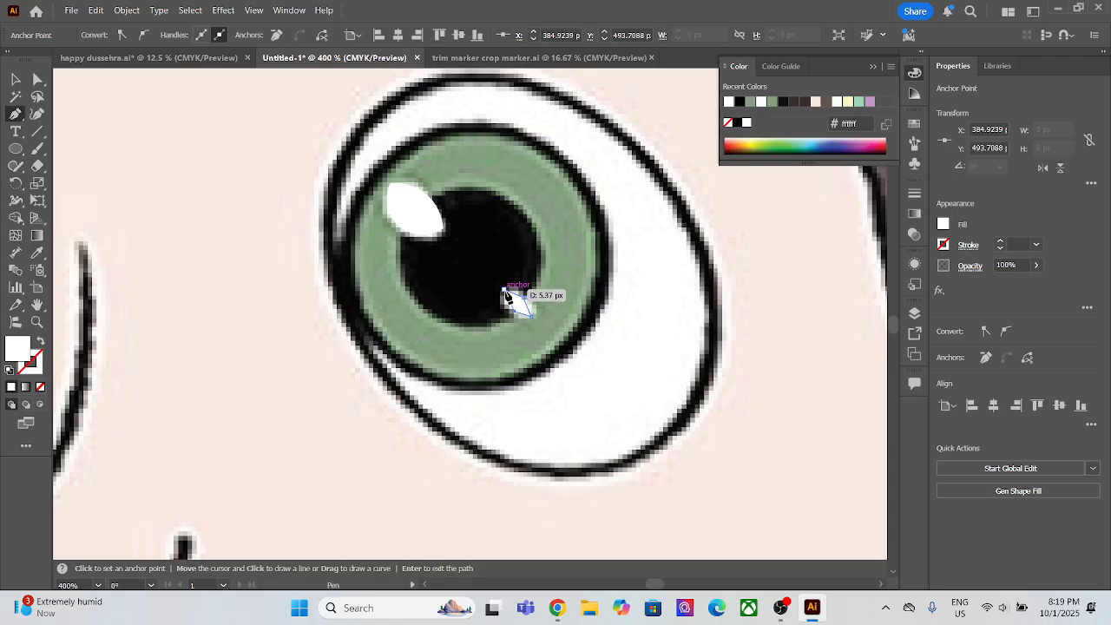
pyautogui.click(506, 293)
pyautogui.hotkey('shift', '`')
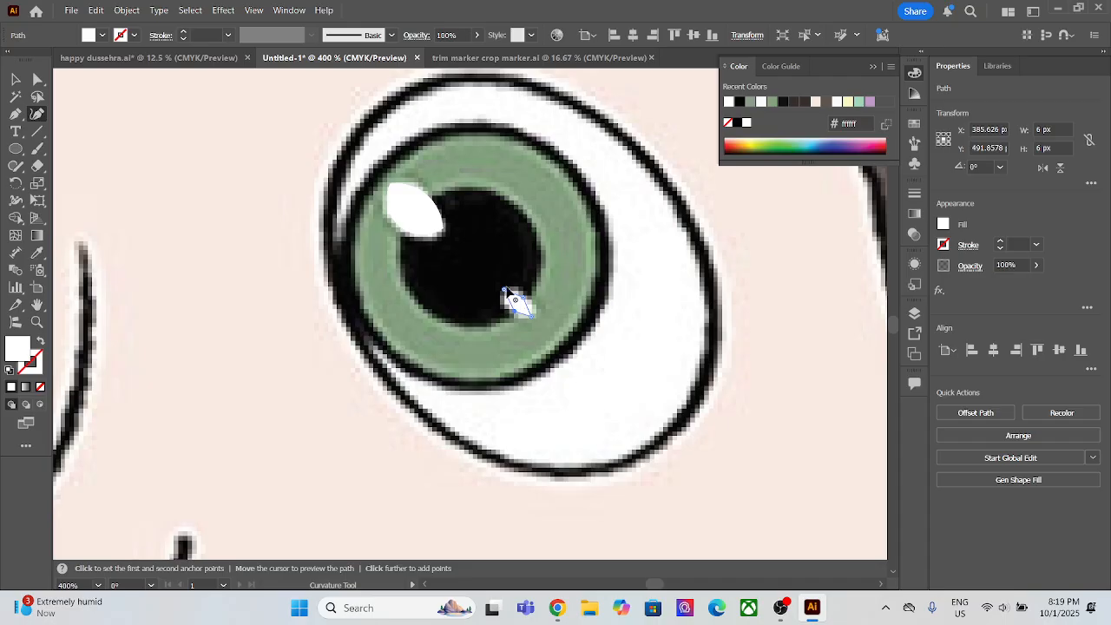
pyautogui.click(506, 294)
pyautogui.click(531, 315)
pyautogui.press('v')
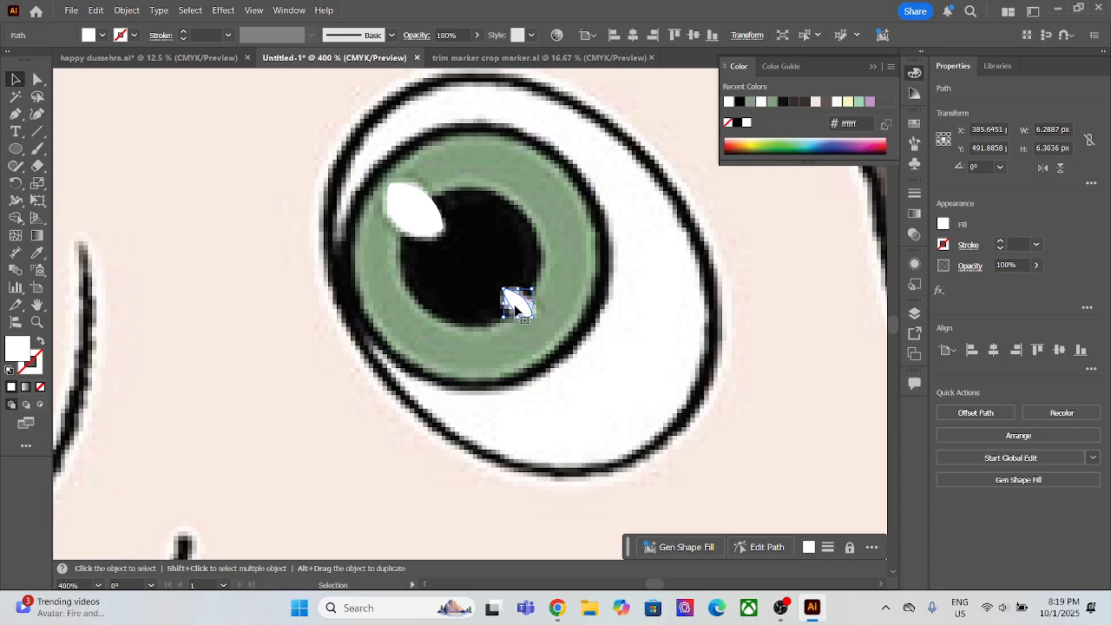
# Step: Send both highlight shapes of the right eye to the back, behind the reference image
pyautogui.press('a')
pyautogui.keyDown('shift'); pyautogui.click(417, 220); pyautogui.keyUp('shift')
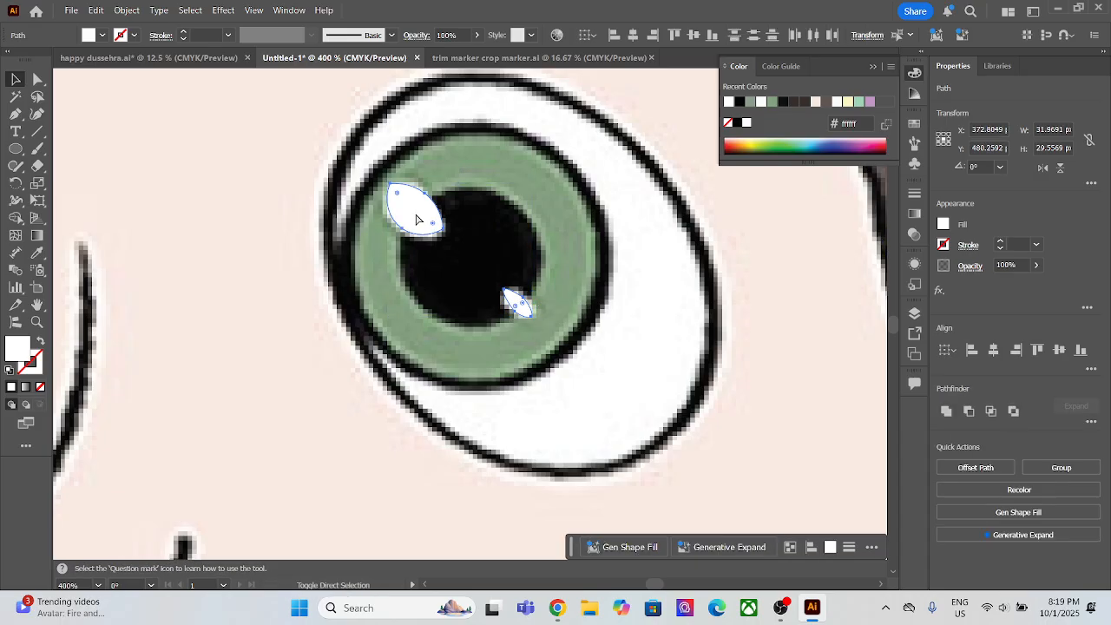
pyautogui.press('v')
pyautogui.scroll(-4, 395, 259)
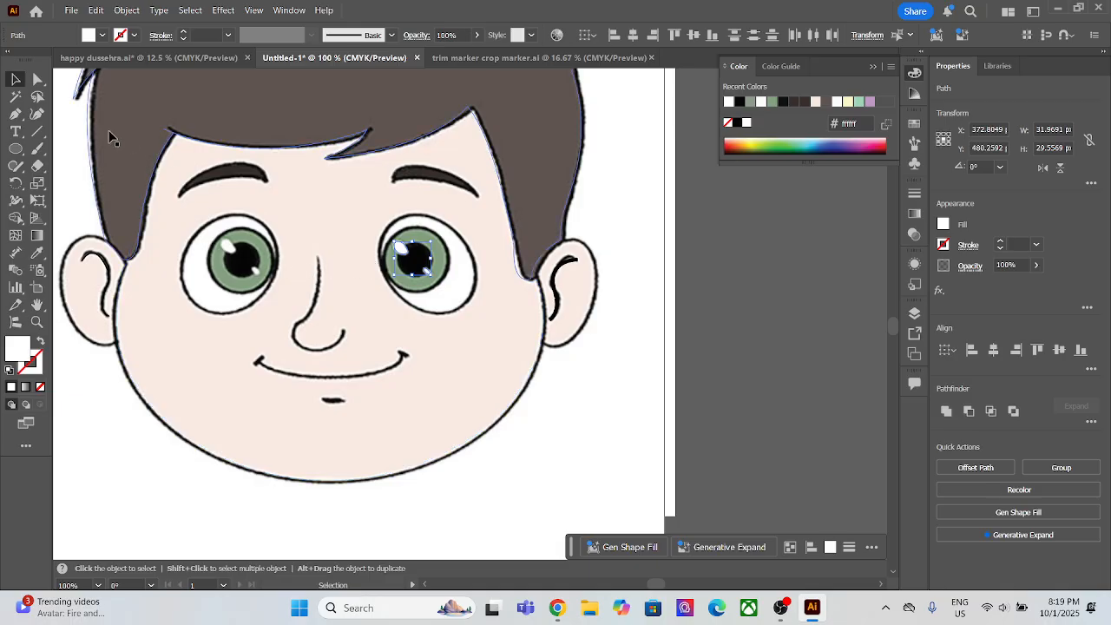
# Step: Unlock the reference image and move it off the traced artwork, beyond the artboard's lower-right corner
pyautogui.rightClick(625, 388)
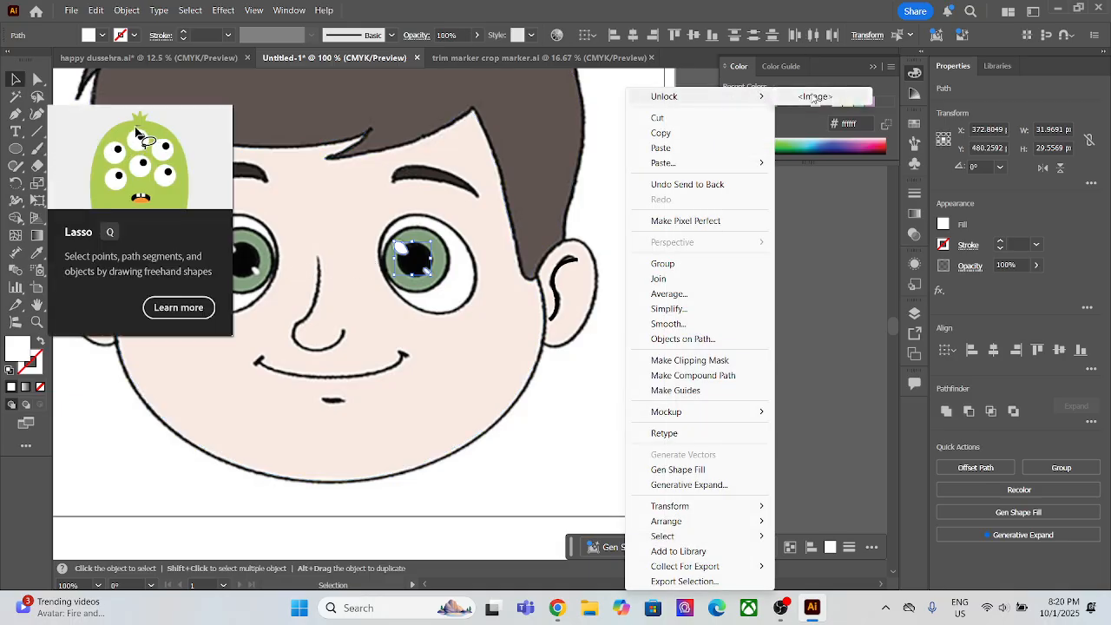
pyautogui.click(814, 97)
pyautogui.keyDown('alt'); pyautogui.scroll(-2, 641, 250); pyautogui.keyUp('alt')
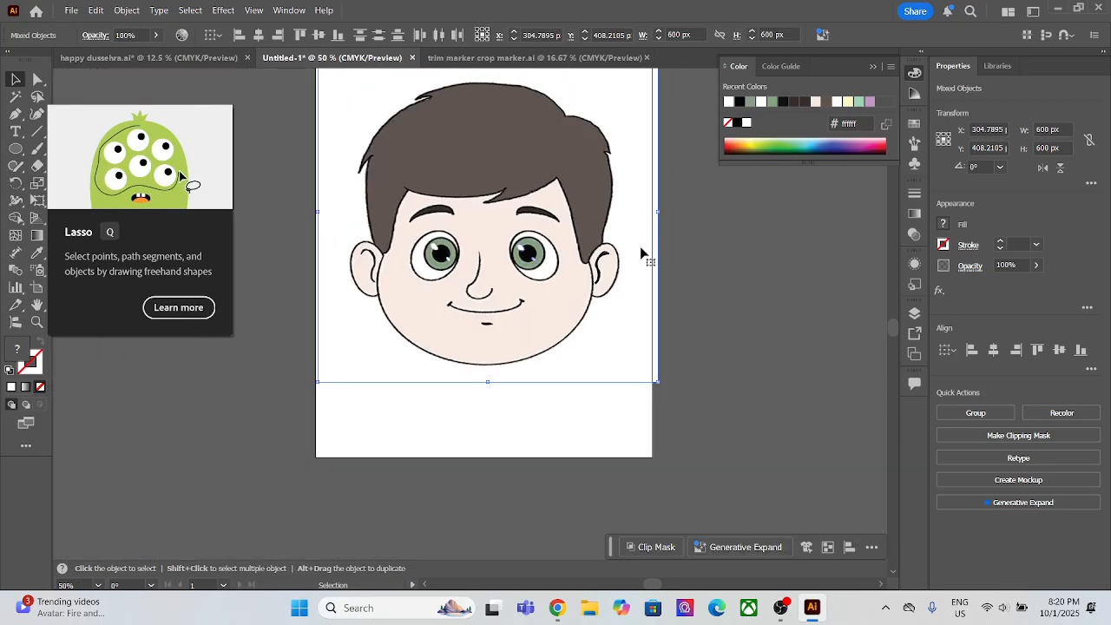
pyautogui.moveTo(640, 280); pyautogui.dragTo(904, 387)
pyautogui.moveTo(597, 347); pyautogui.dragTo(686, 520)
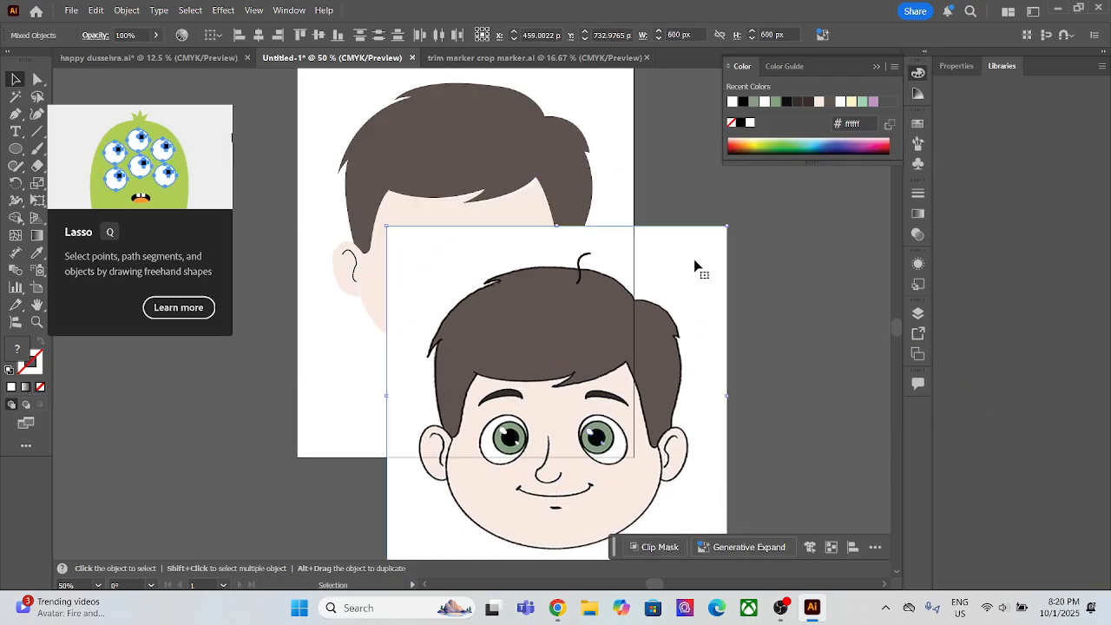
pyautogui.moveTo(693, 259); pyautogui.dragTo(878, 452)
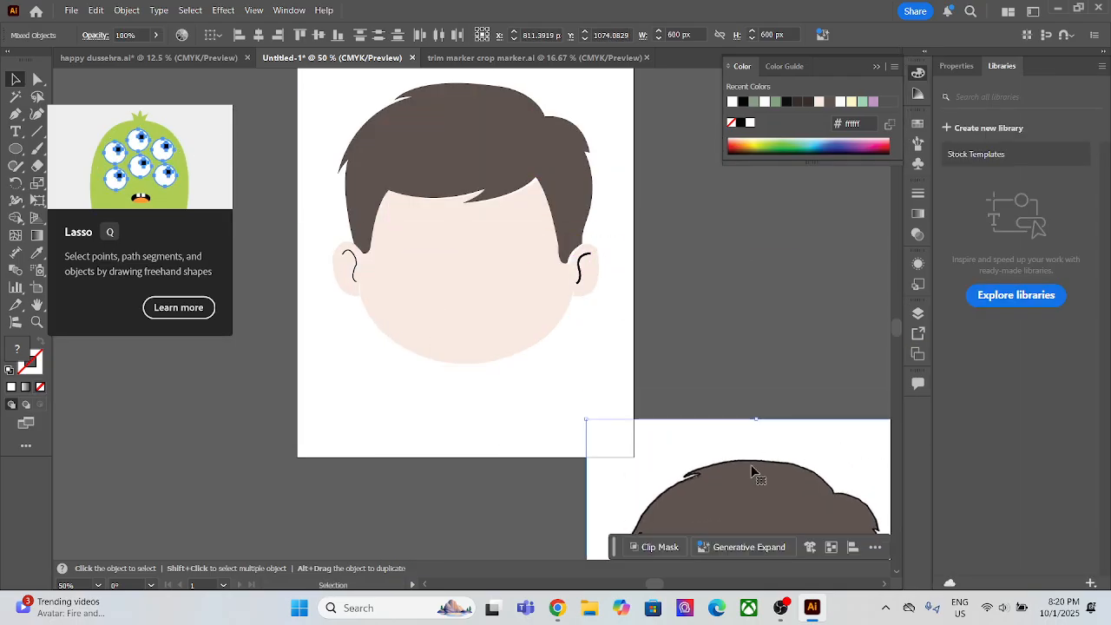
# Step: Lock the skin-coloured face shape so the features behind it can be selected
pyautogui.click(497, 264)
pyautogui.rightClick(496, 264)
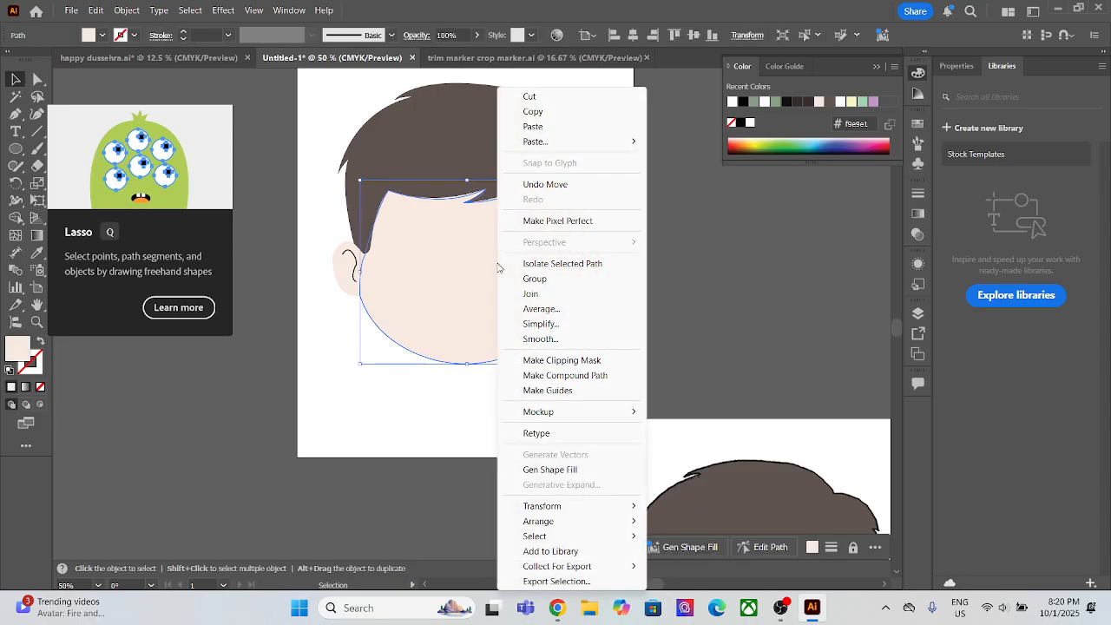
pyautogui.click(466, 286)
pyautogui.press('a')
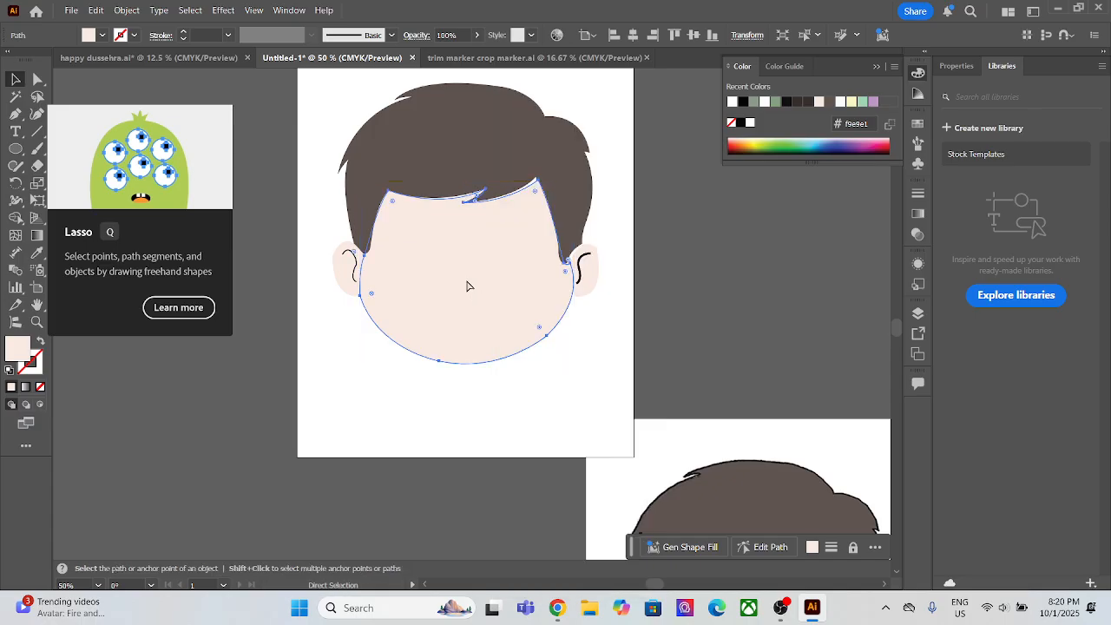
pyautogui.hotkey('ctrl', '2')
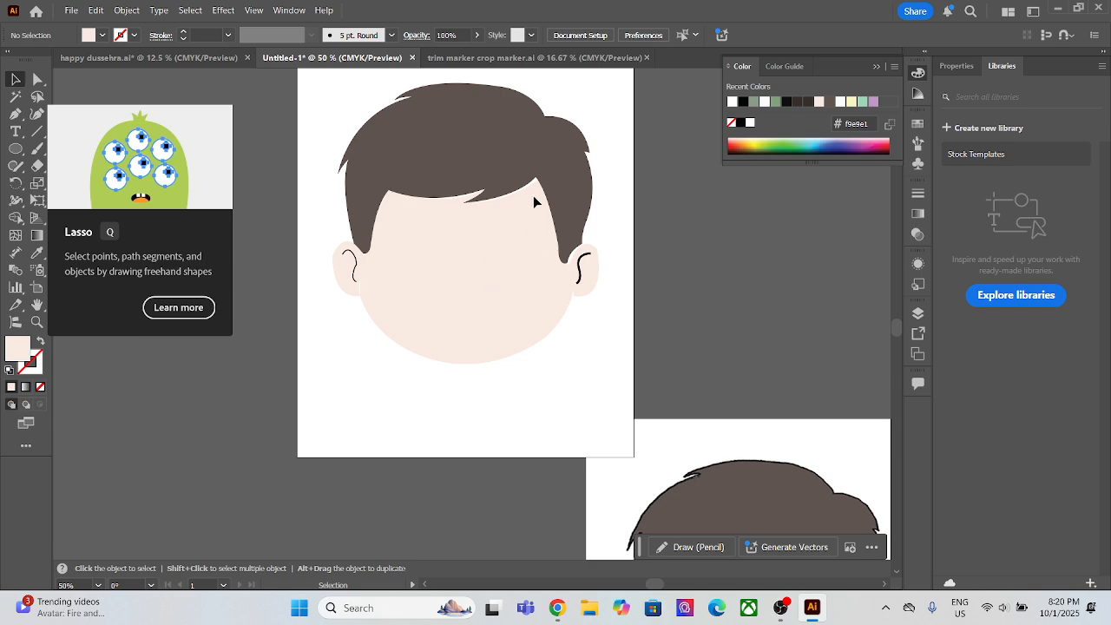
# Step: Try bringing the eyebrow, eye, nose and mouth shapes in front of the face
pyautogui.click(517, 222)
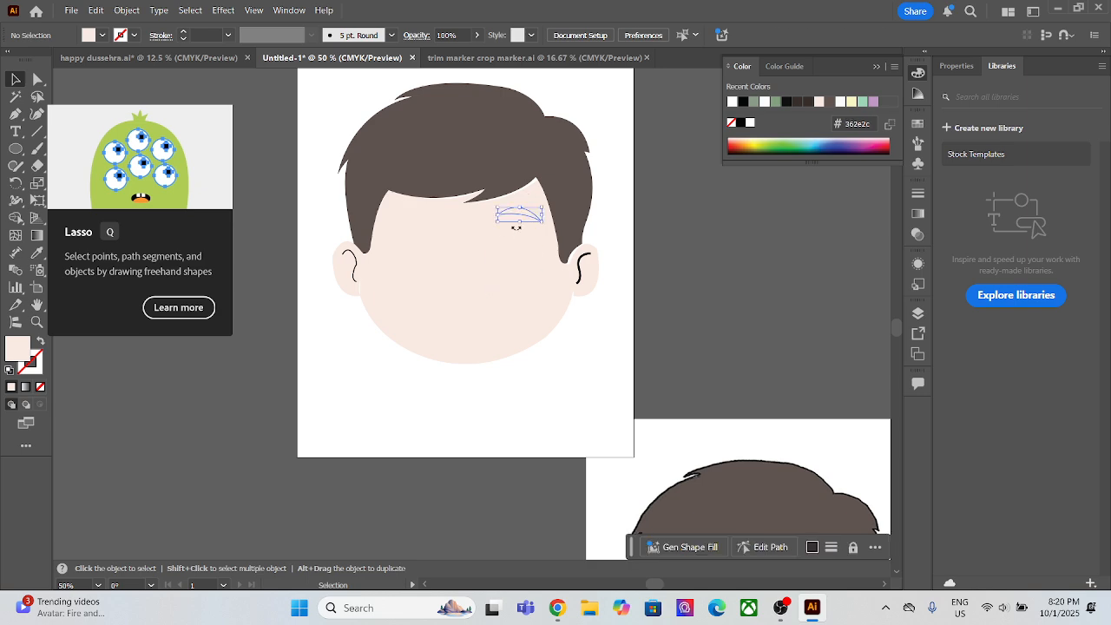
pyautogui.click(483, 301)
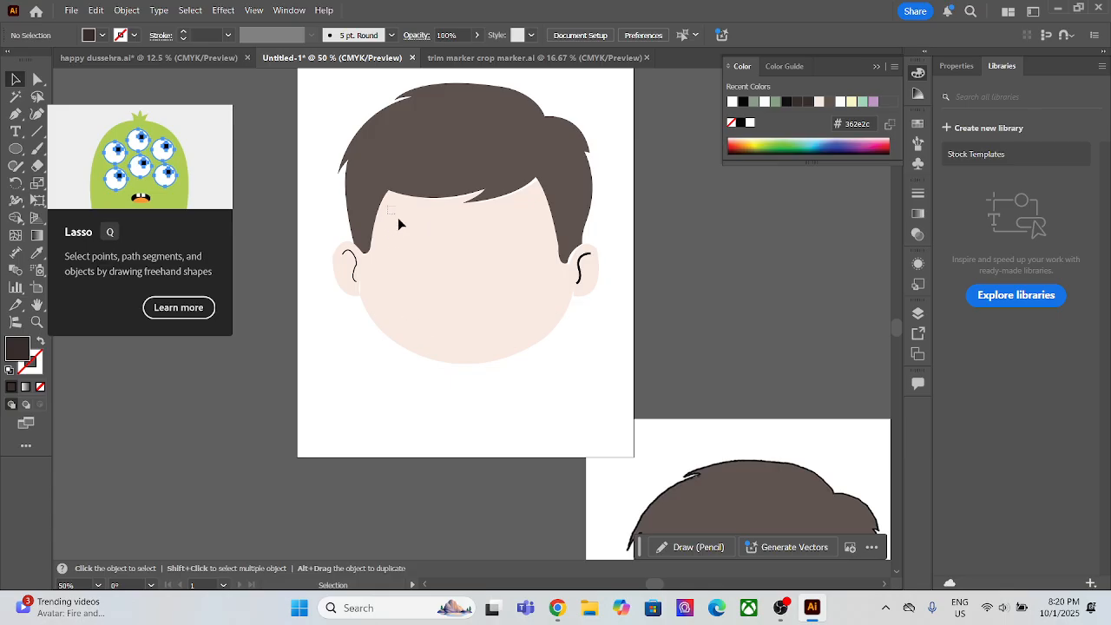
pyautogui.moveTo(399, 224); pyautogui.dragTo(543, 341)
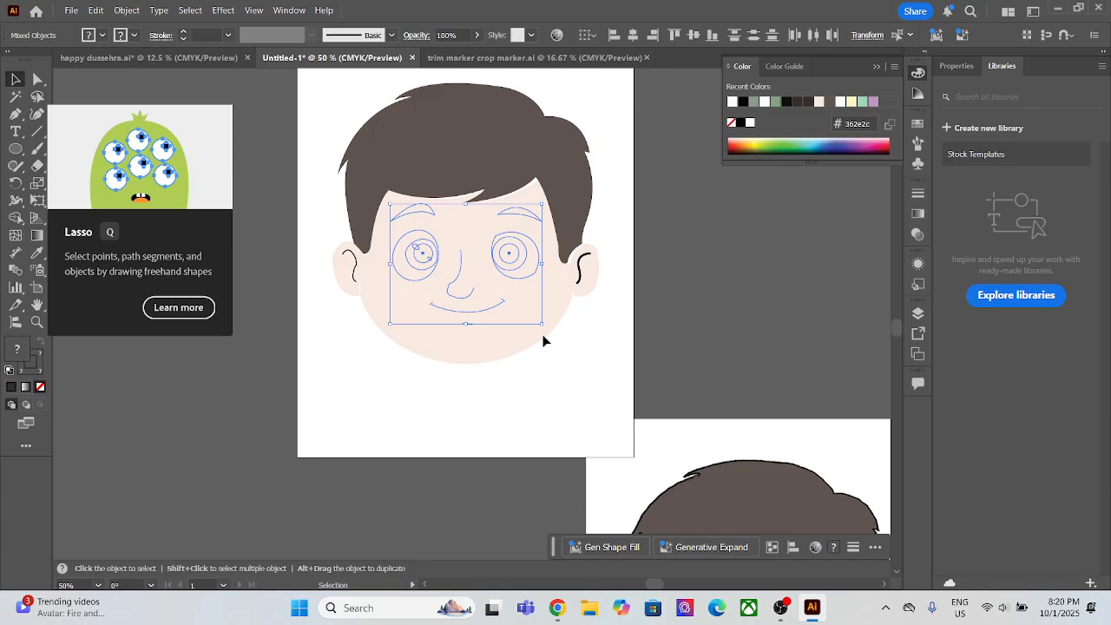
pyautogui.press('ctrl')
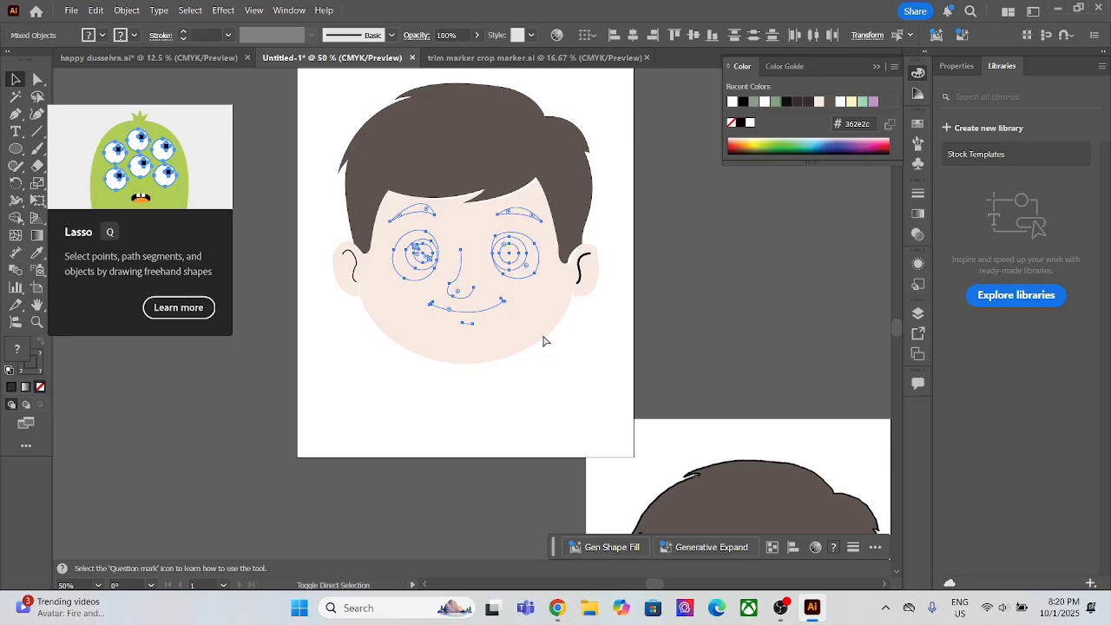
pyautogui.hotkey('ctrl', 'shift', ']')
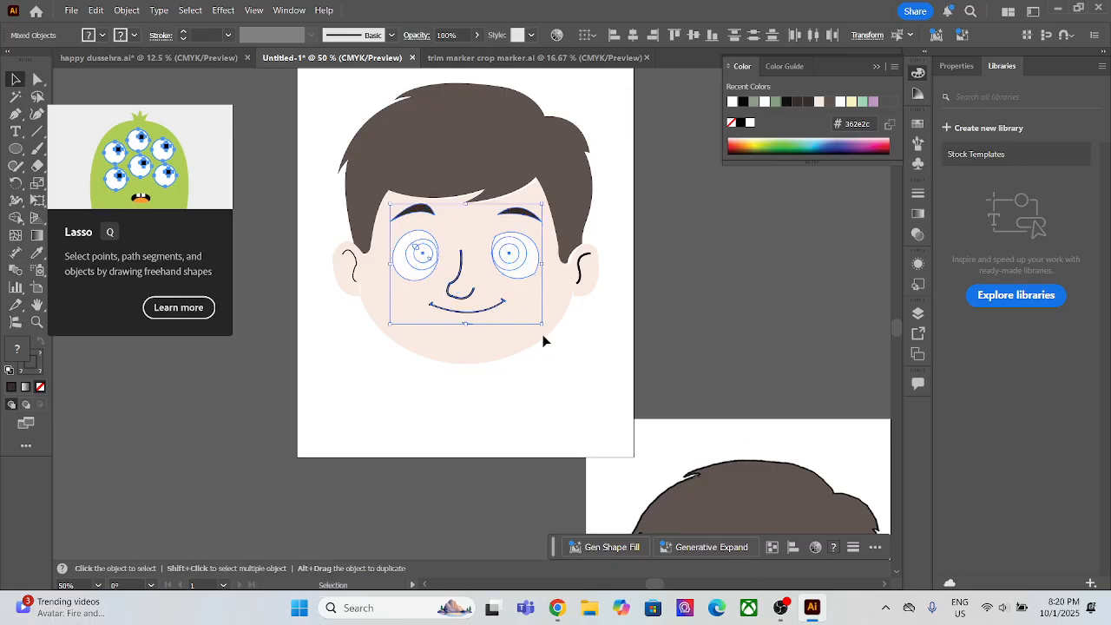
pyautogui.click(456, 434)
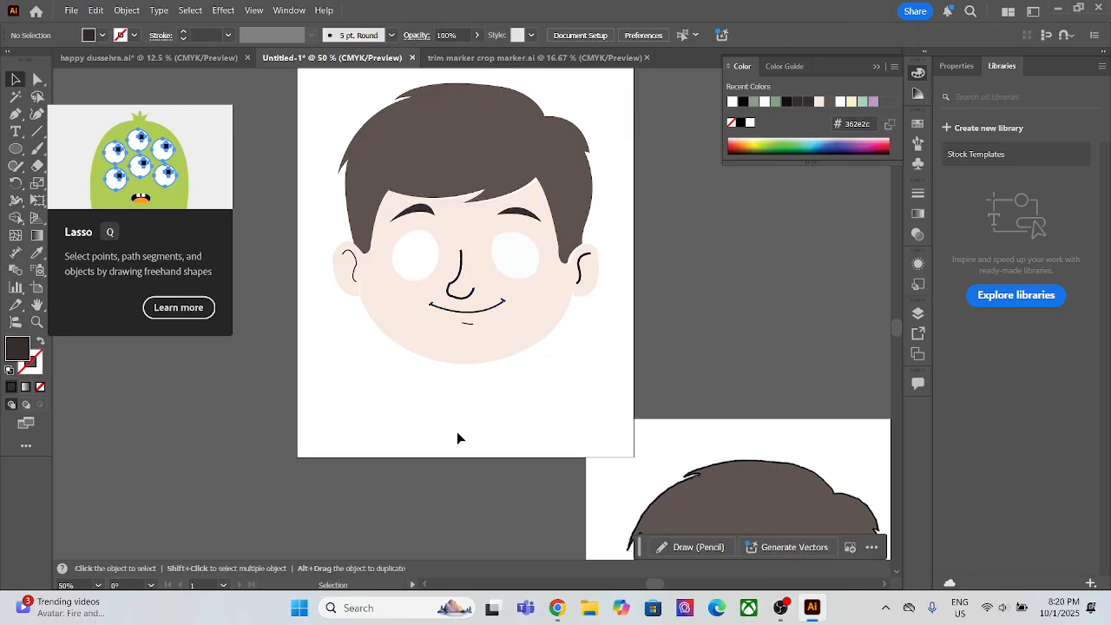
# Step: Check the left eye's stacked shapes, and undo bringing the facial features to the front
pyautogui.click(425, 254)
pyautogui.moveTo(445, 237); pyautogui.dragTo(404, 269)
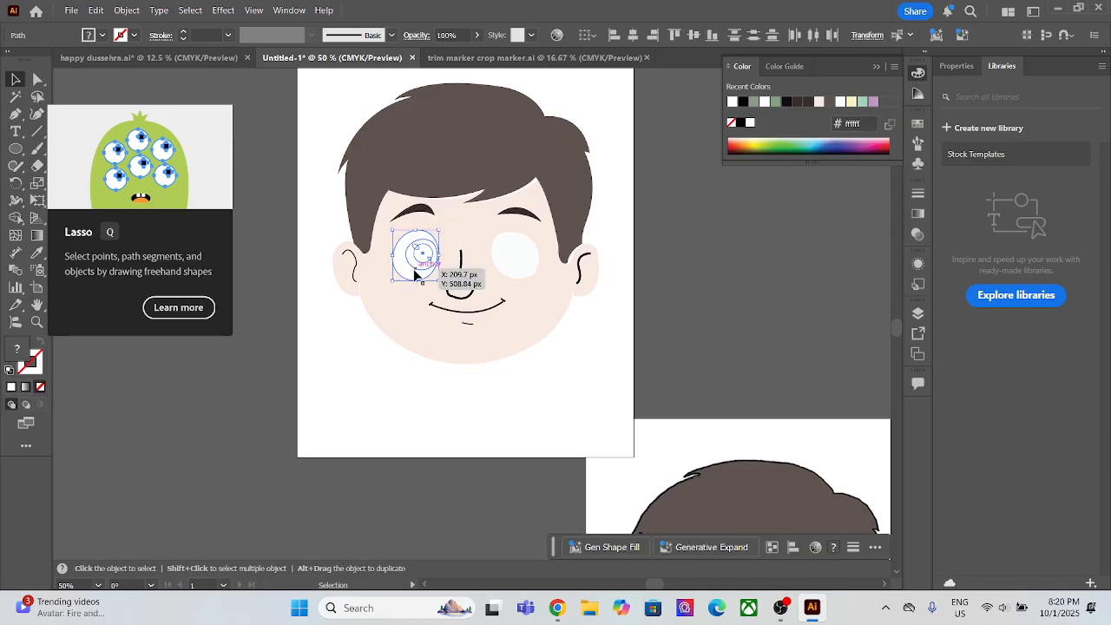
pyautogui.click(465, 222)
pyautogui.hotkey('ctrl', 'z')
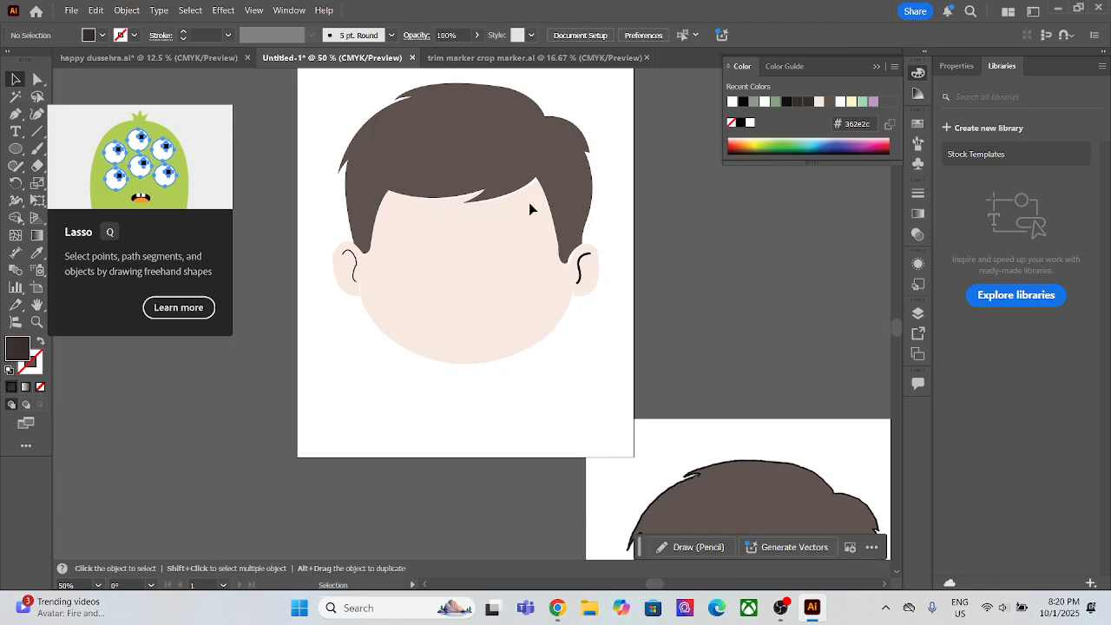
# Step: Bring the hair, eyebrow, eye, nose and mouth shapes to the front, above the face
pyautogui.moveTo(534, 202); pyautogui.dragTo(391, 335)
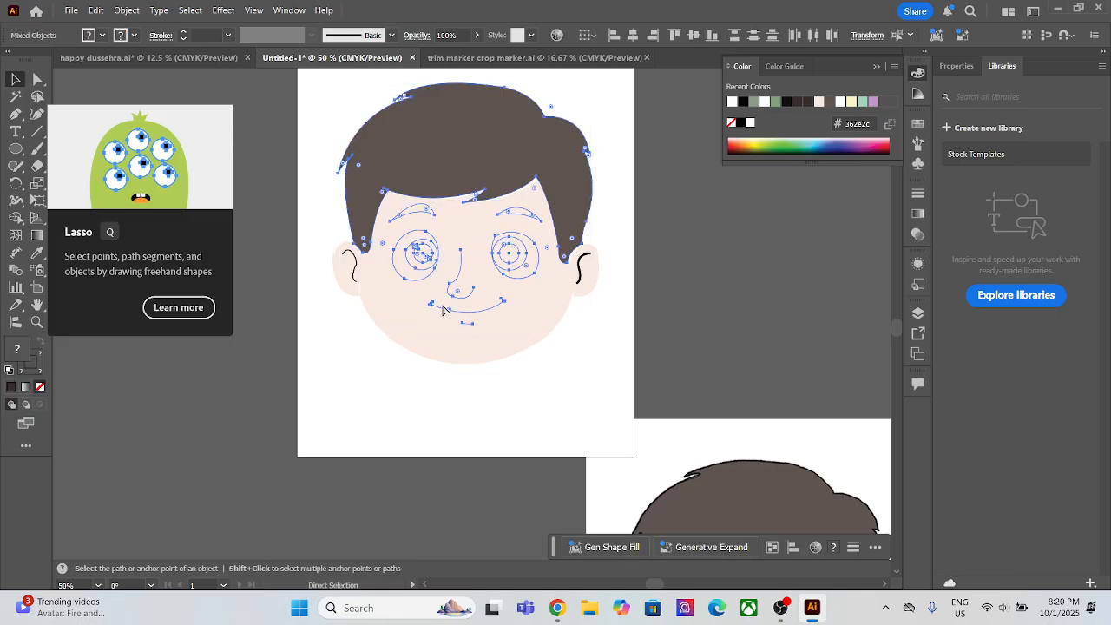
pyautogui.hotkey('ctrl', 'shift', ']')
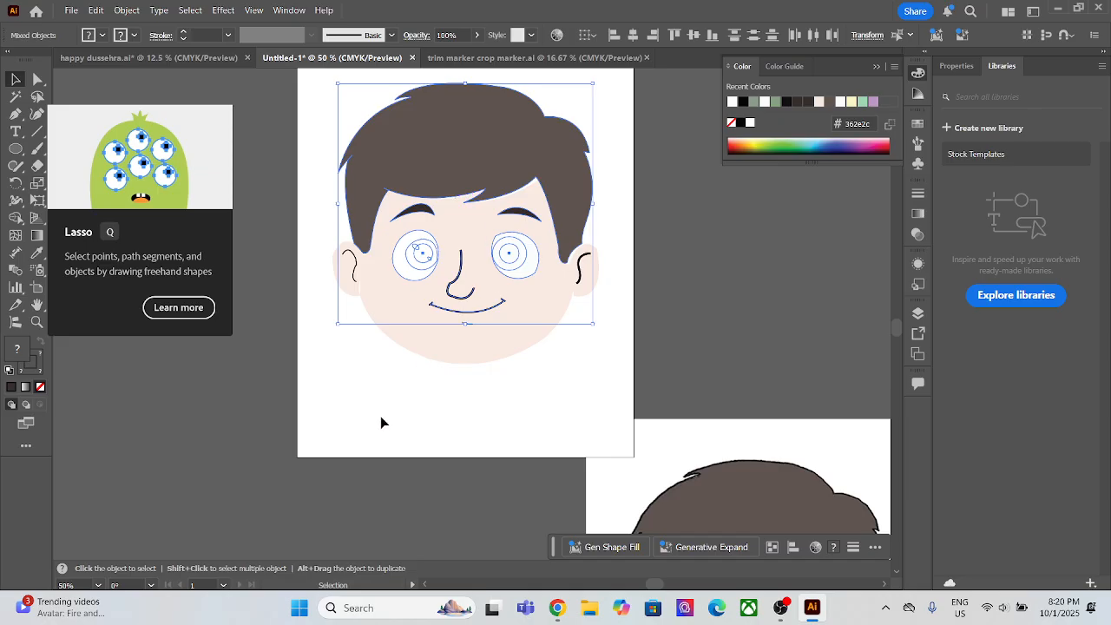
pyautogui.click(380, 415)
# Step: Lock the white eyeball shapes of the left and right eyes
pyautogui.click(425, 256)
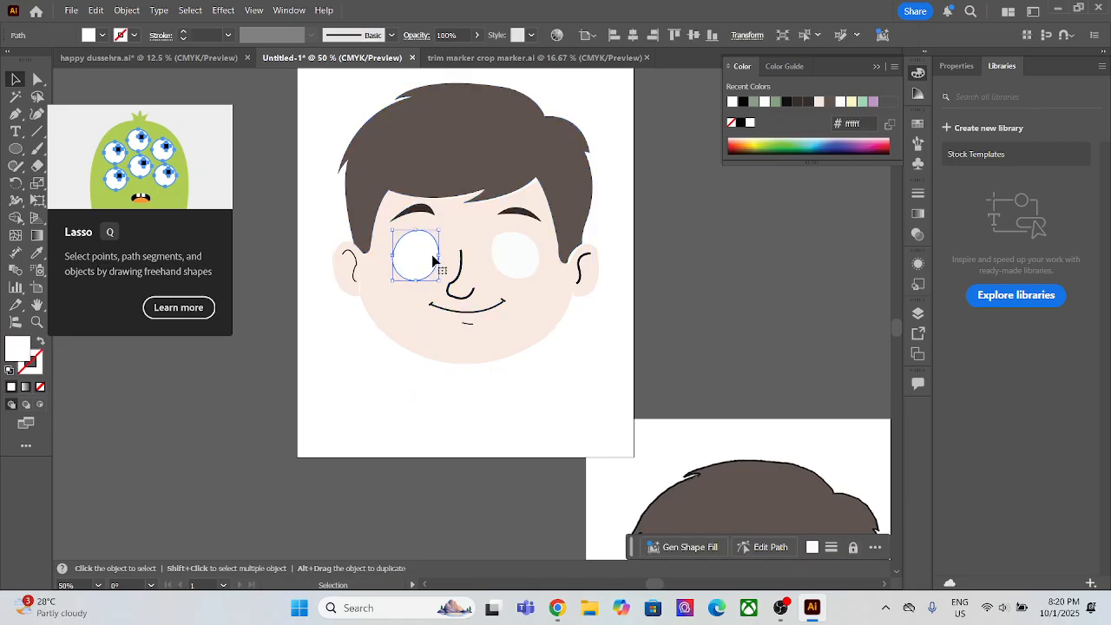
pyautogui.press('a')
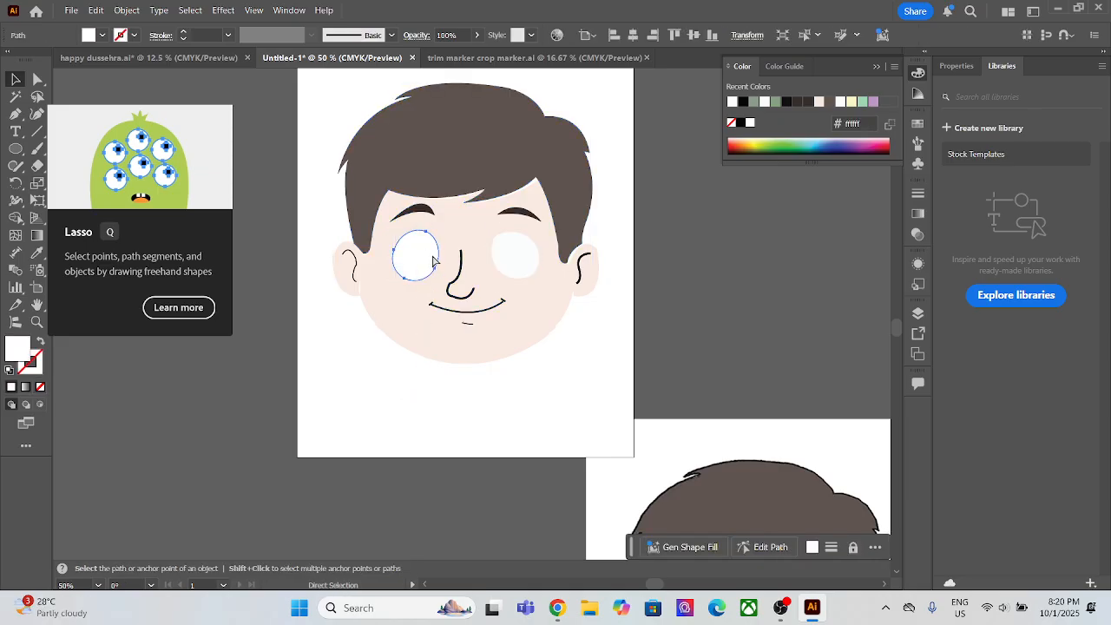
pyautogui.click(510, 254)
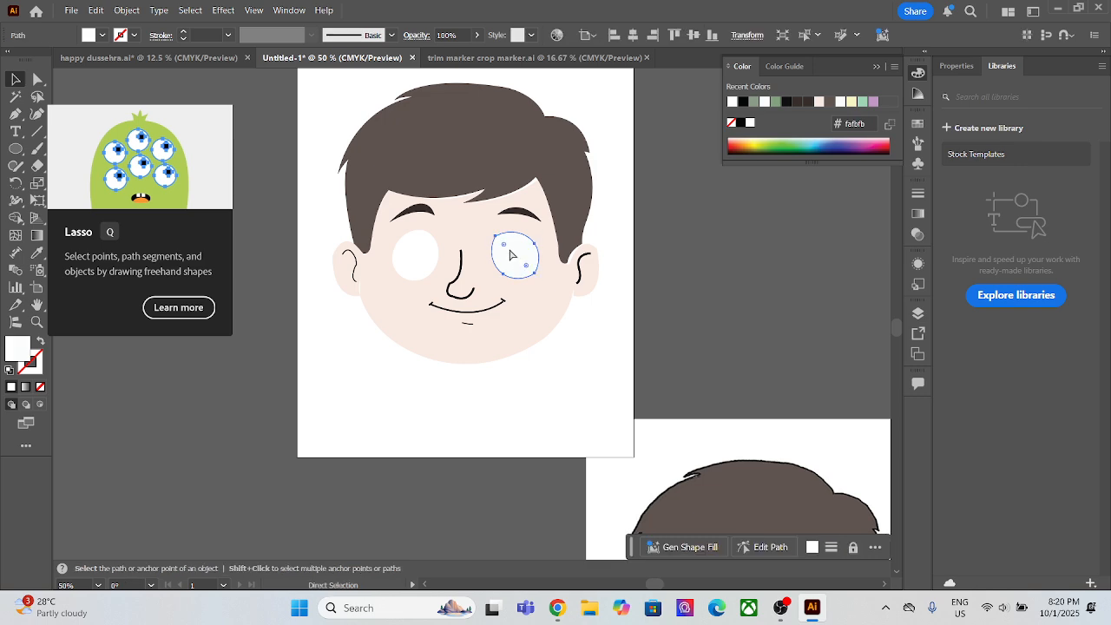
pyautogui.hotkey('ctrl', '2')
# Step: Bring the right eye's green iris circle in front of the eye white, lock it, and bring the black pupil circle in front of the iris
pyautogui.click(508, 258)
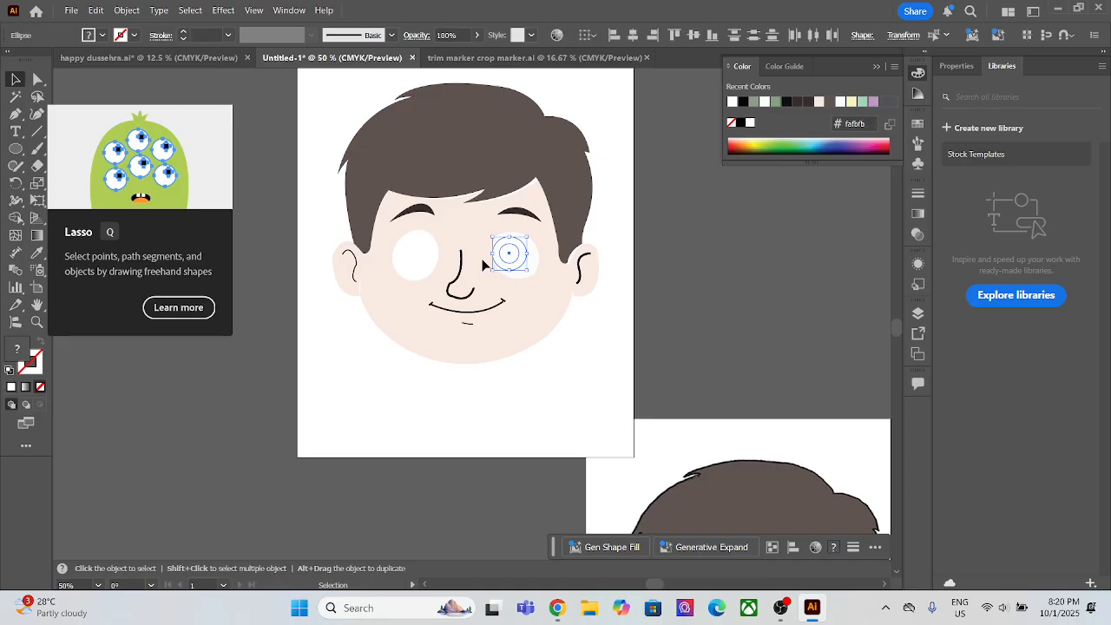
pyautogui.hotkey('ctrl', 'shift', ']')
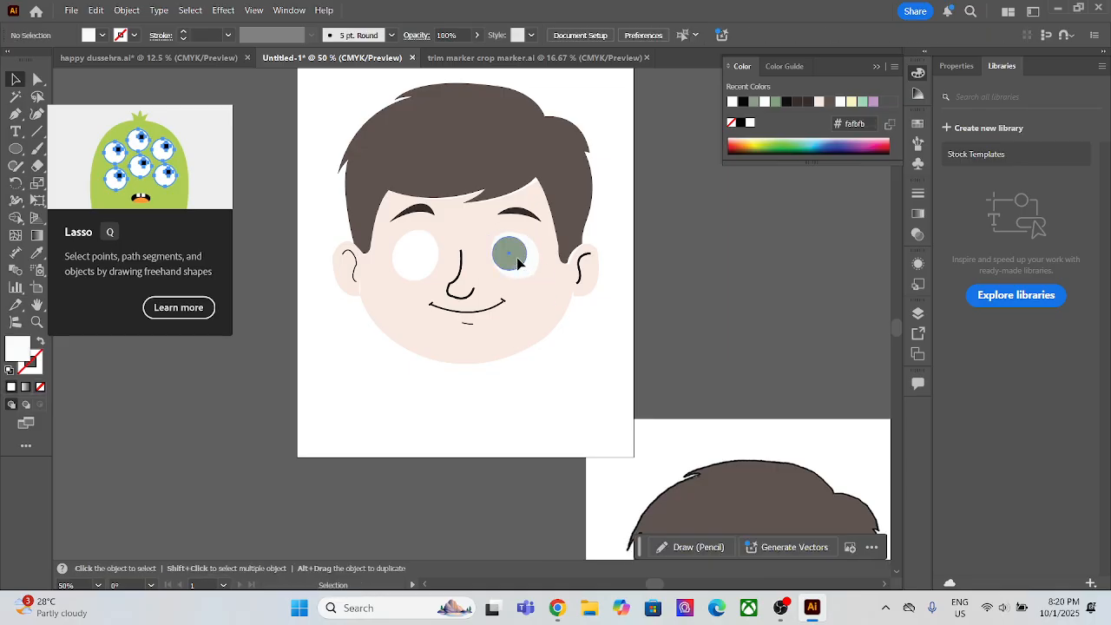
pyautogui.keyDown('ctrl'); pyautogui.click(516, 258); pyautogui.keyUp('ctrl')
pyautogui.hotkey('ctrl', 'shift', 'a')
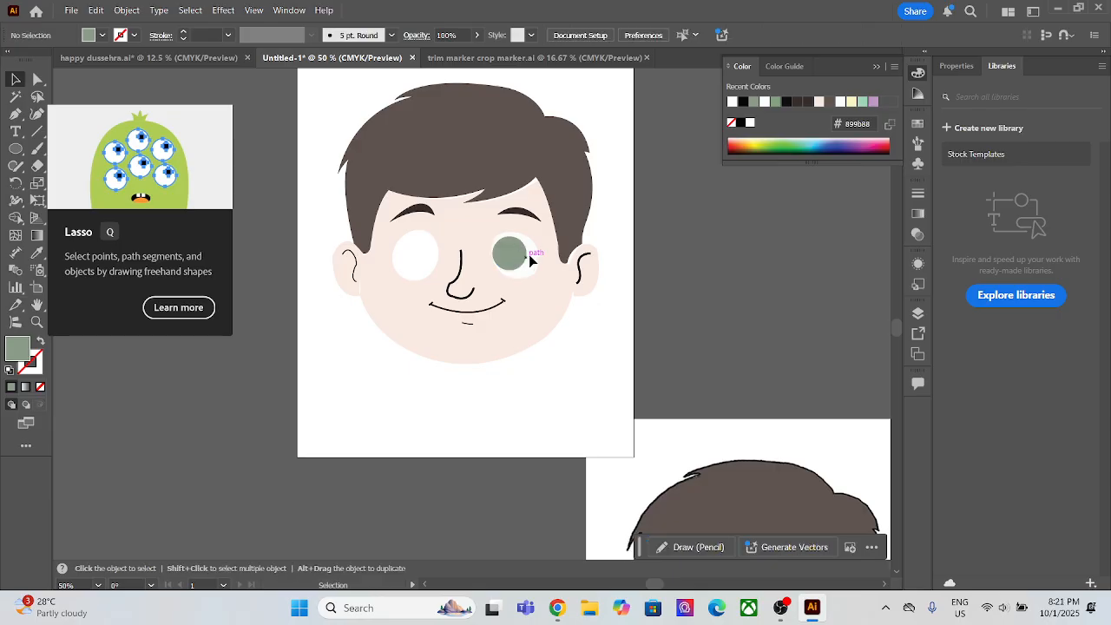
pyautogui.click(510, 268)
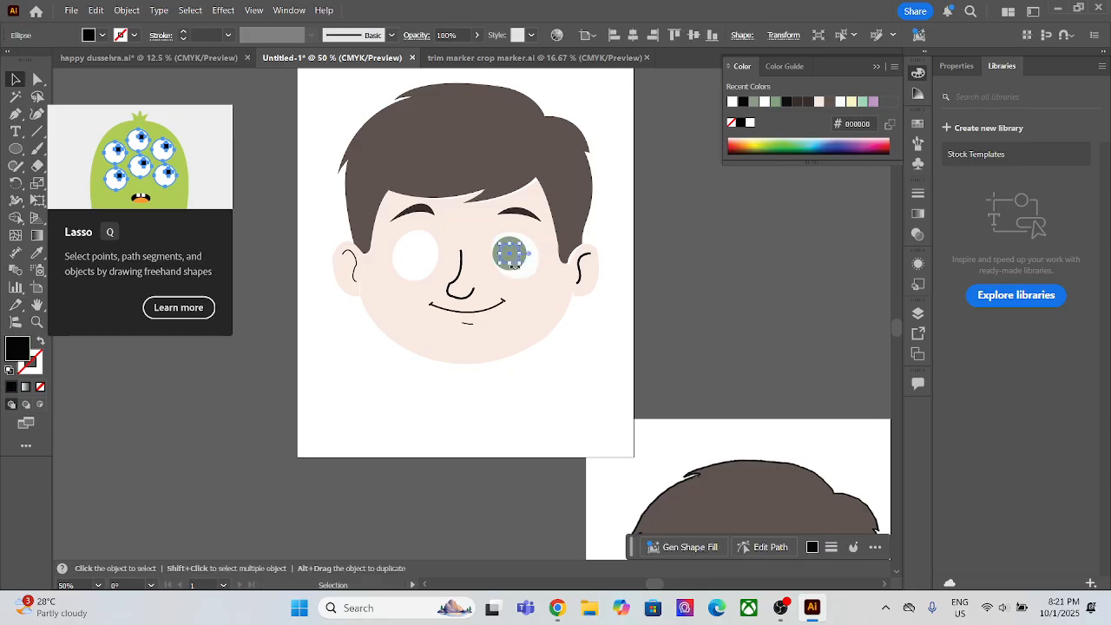
pyautogui.hotkey('ctrl', 'shift', ']')
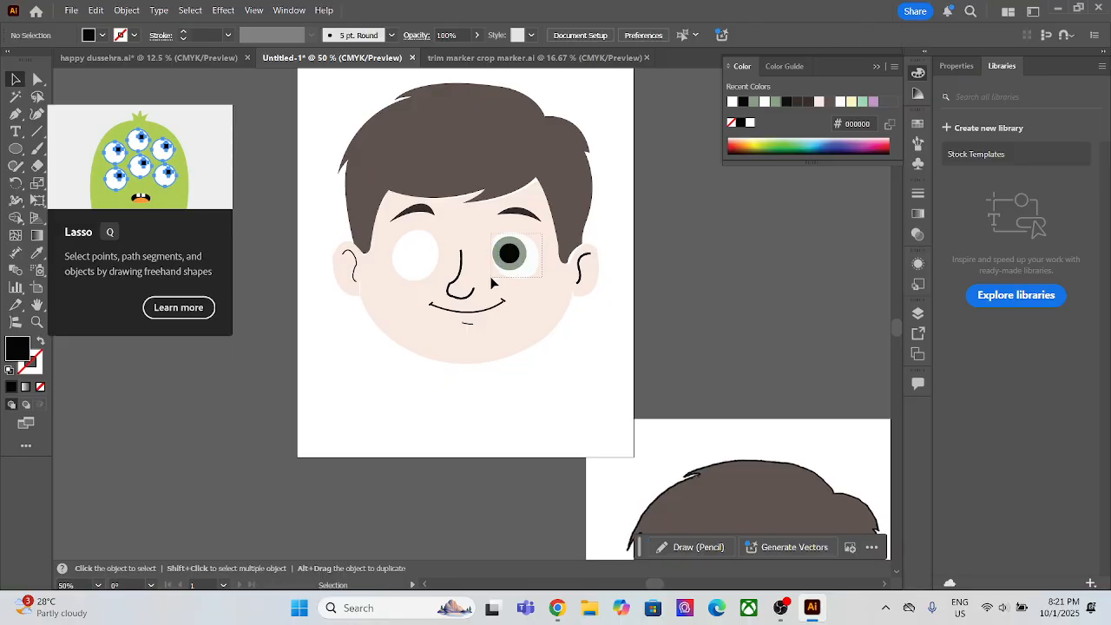
# Step: Compare with the reference face, bring the left eye's green iris in front of the eye white, and lock it
pyautogui.scroll(3, 508, 269)
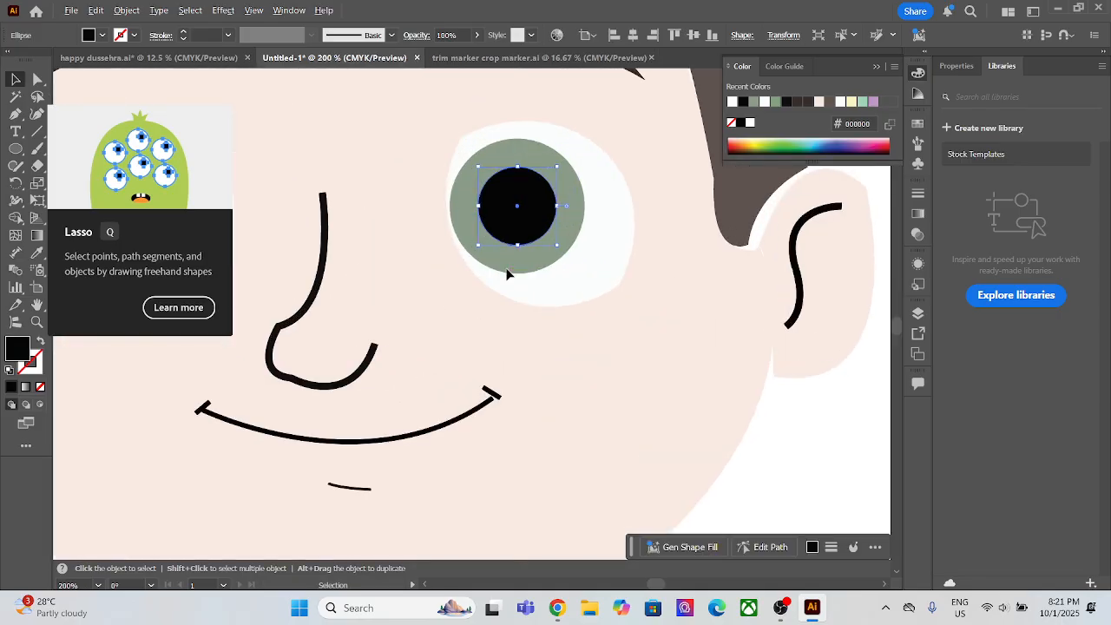
pyautogui.scroll(-5, 508, 271)
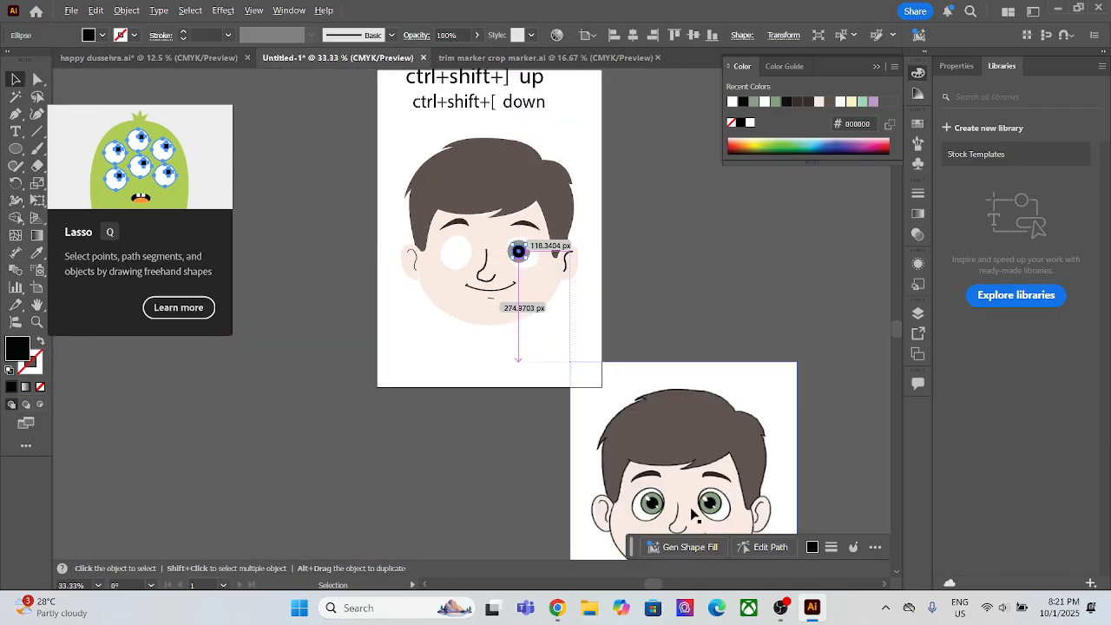
pyautogui.scroll(5, 699, 503)
pyautogui.click(694, 450)
pyautogui.scroll(-5, 691, 451)
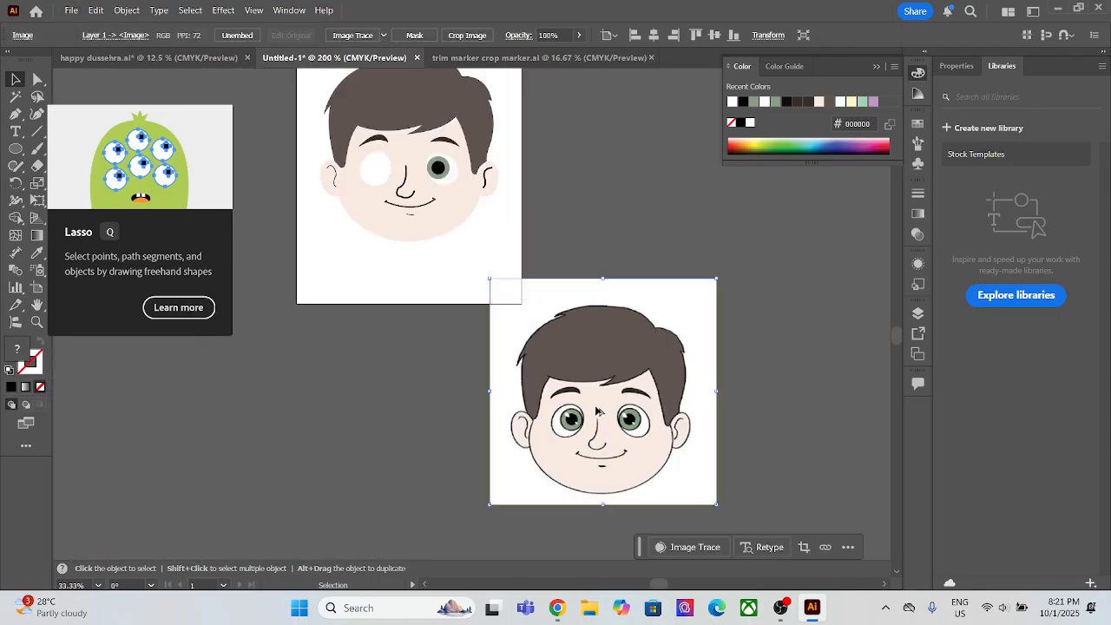
pyautogui.click(400, 186)
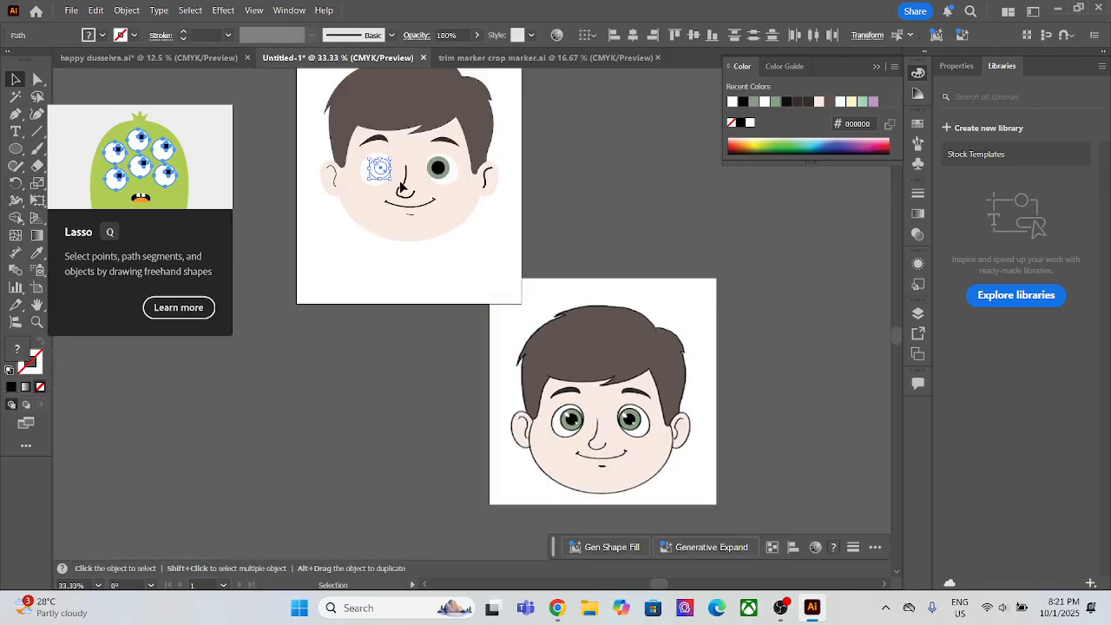
pyautogui.scroll(2, 378, 175)
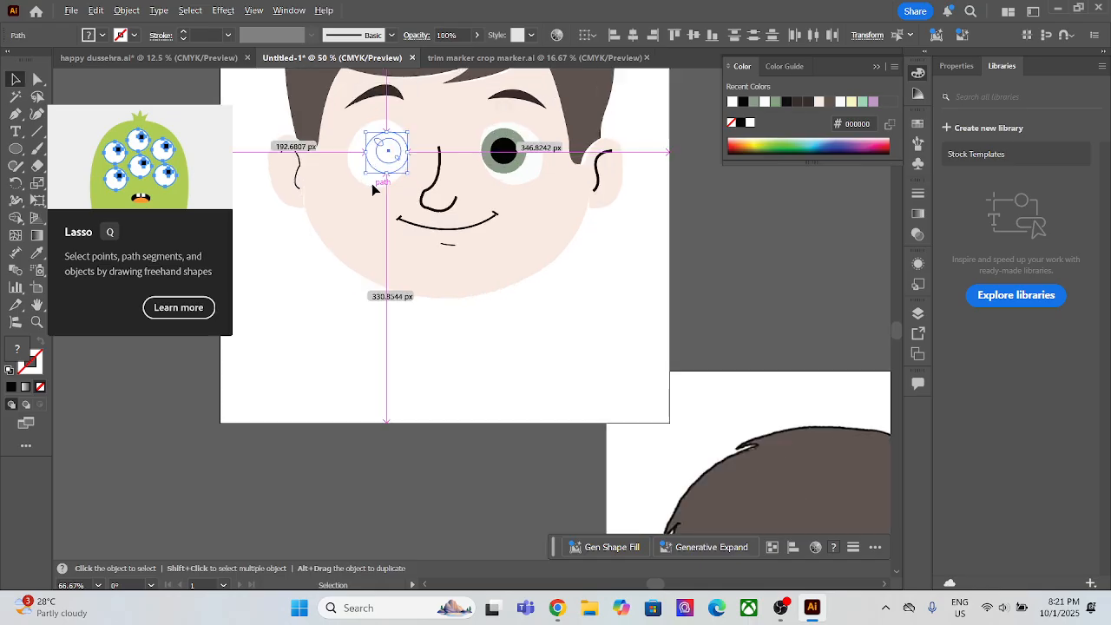
pyautogui.click(376, 200)
pyautogui.click(373, 170)
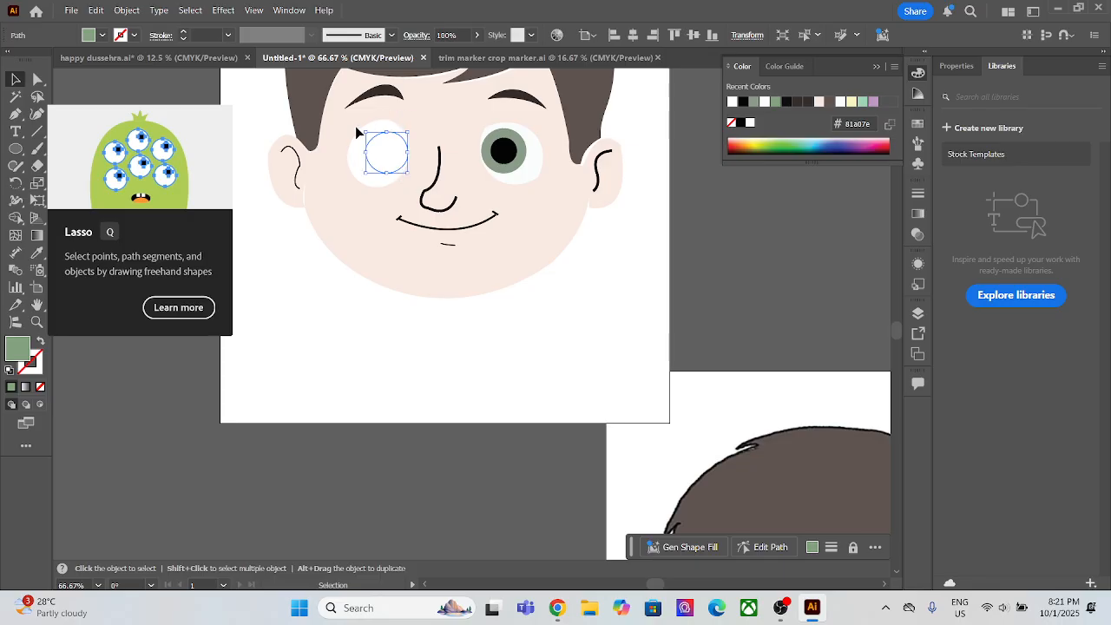
pyautogui.moveTo(362, 141); pyautogui.dragTo(406, 173)
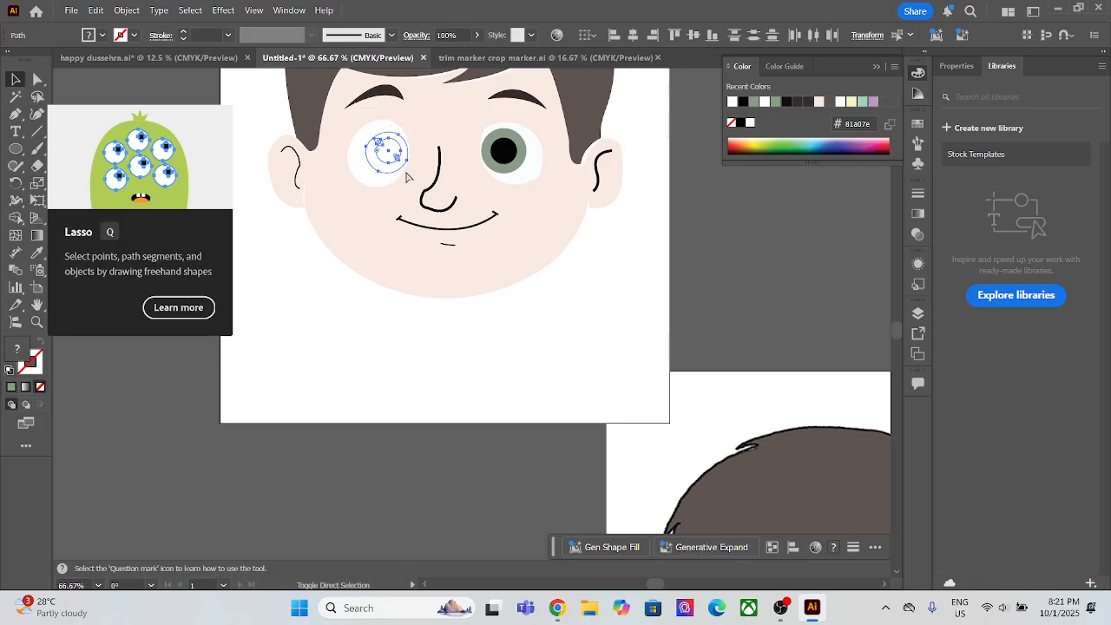
pyautogui.hotkey('ctrl', 'shift', ']')
pyautogui.click(384, 171)
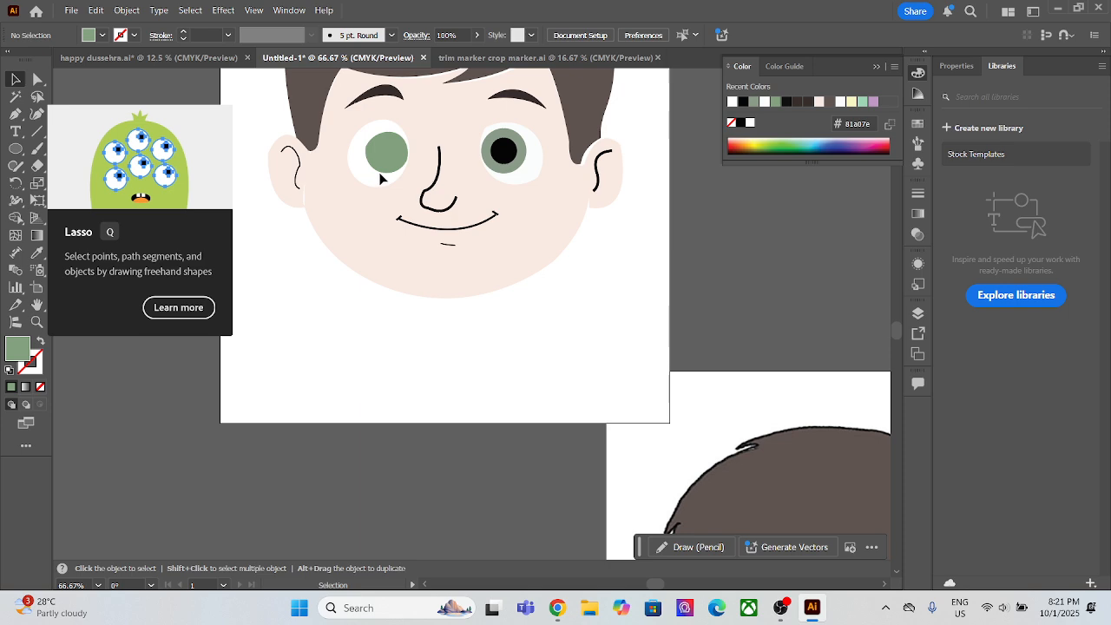
pyautogui.click(385, 176)
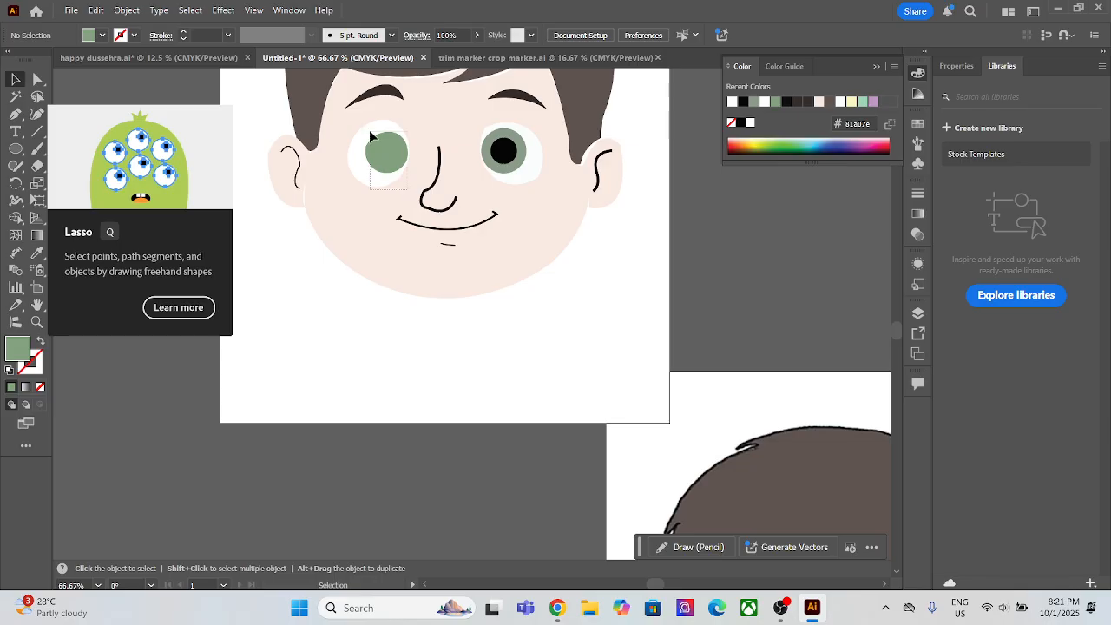
# Step: Bring the left eye's black pupil in front of the green iris
pyautogui.click(392, 163)
pyautogui.press('ctrl')
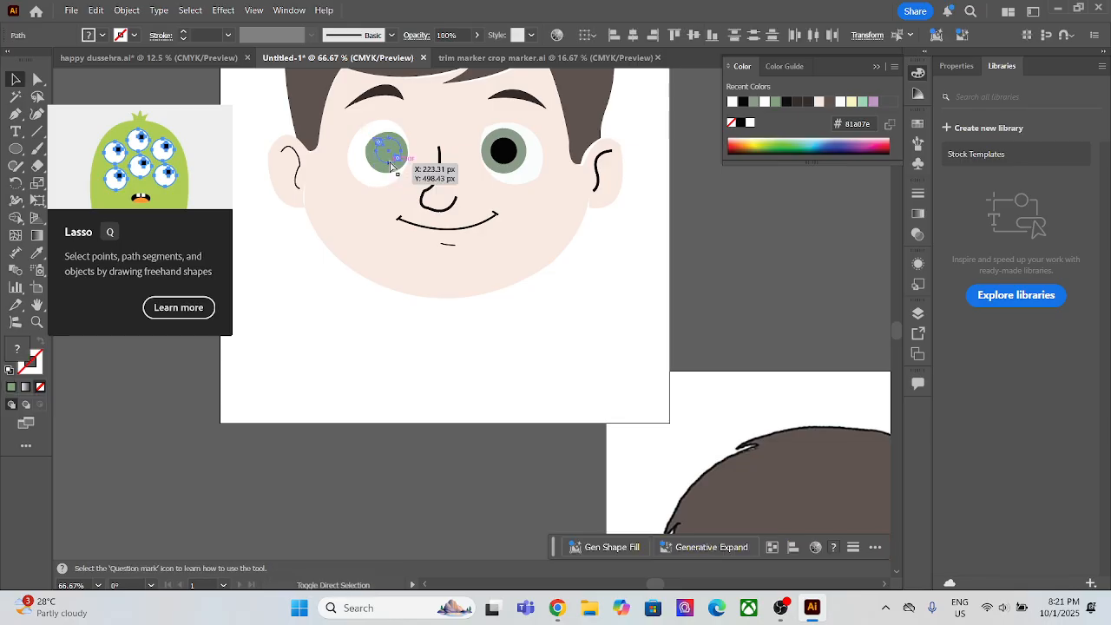
pyautogui.hotkey('ctrl', 'shift', ']')
pyautogui.click(383, 207)
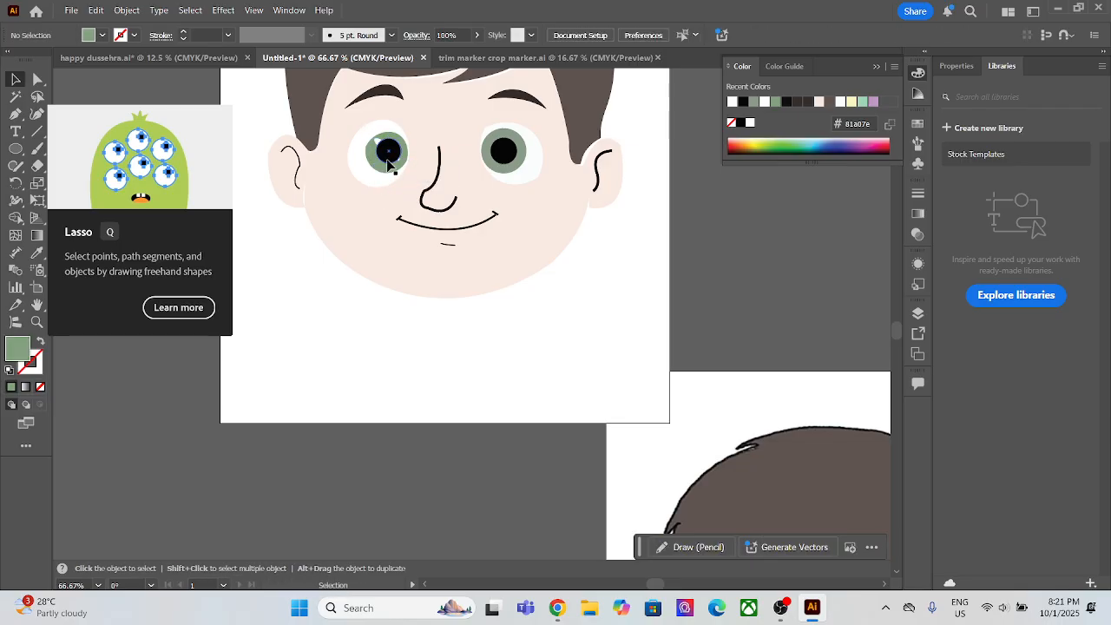
# Step: Bring the left eye's two white highlight shapes in front of the black pupil
pyautogui.scroll(3, 388, 164)
pyautogui.click(362, 106)
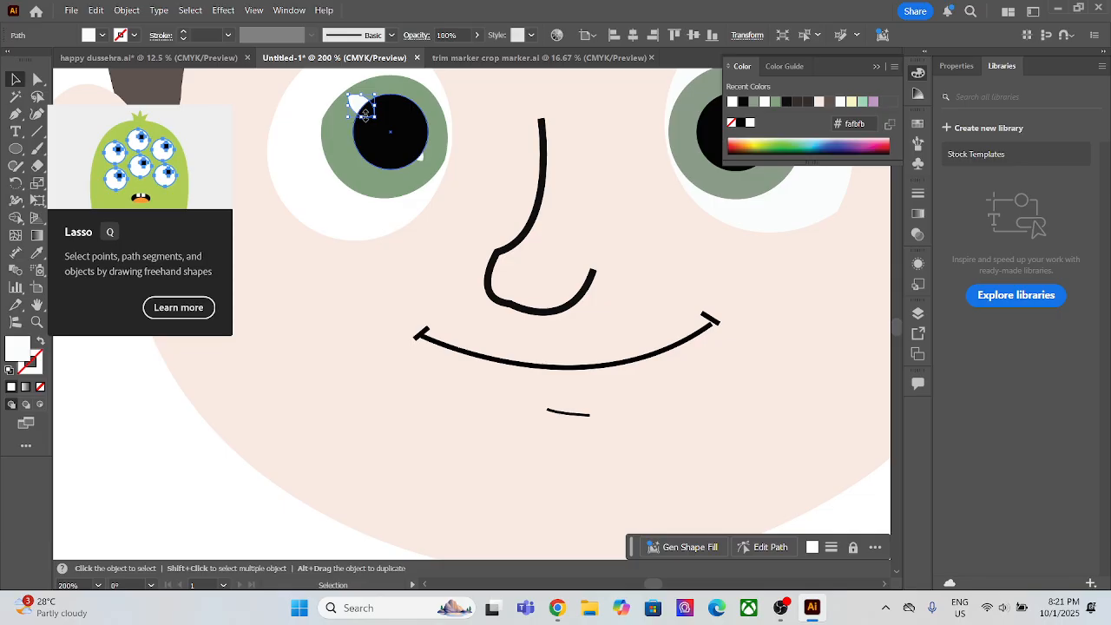
pyautogui.keyDown('ctrl'); pyautogui.click(422, 160); pyautogui.keyUp('ctrl')
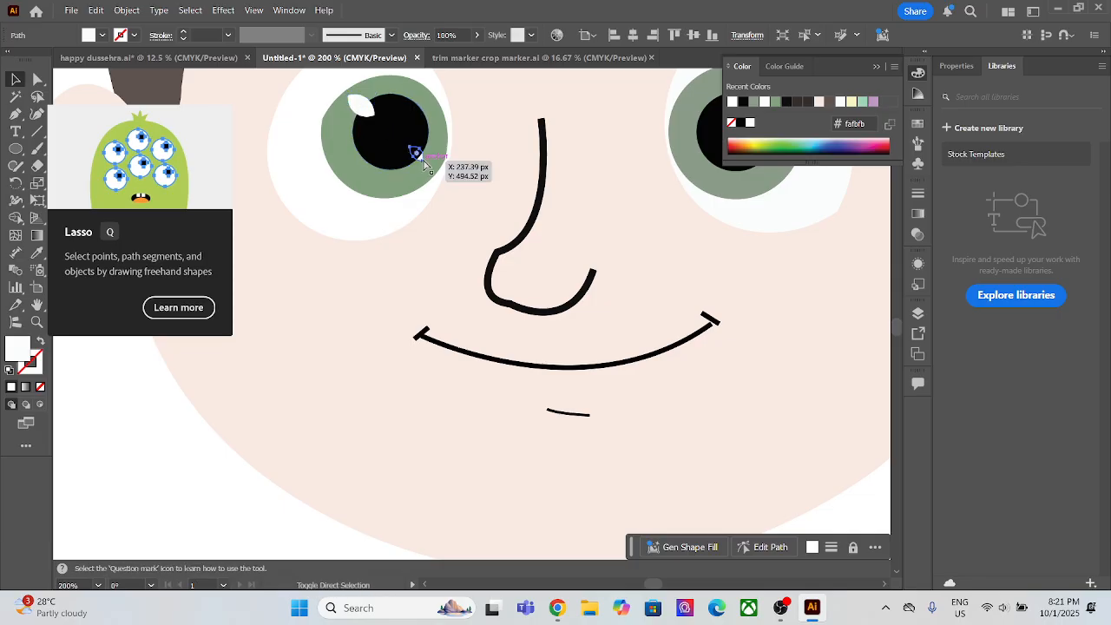
pyautogui.click(481, 99)
pyautogui.scroll(-1, 484, 99)
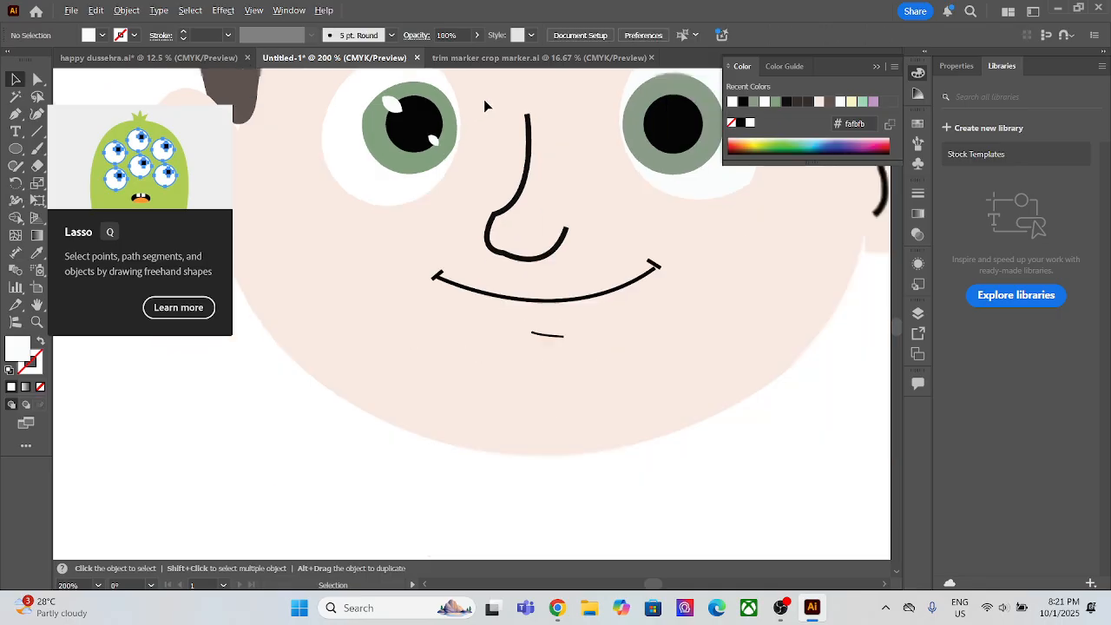
# Step: Copy the left eye's two white highlights to the matching spots on the right eye's pupil
pyautogui.click(669, 118)
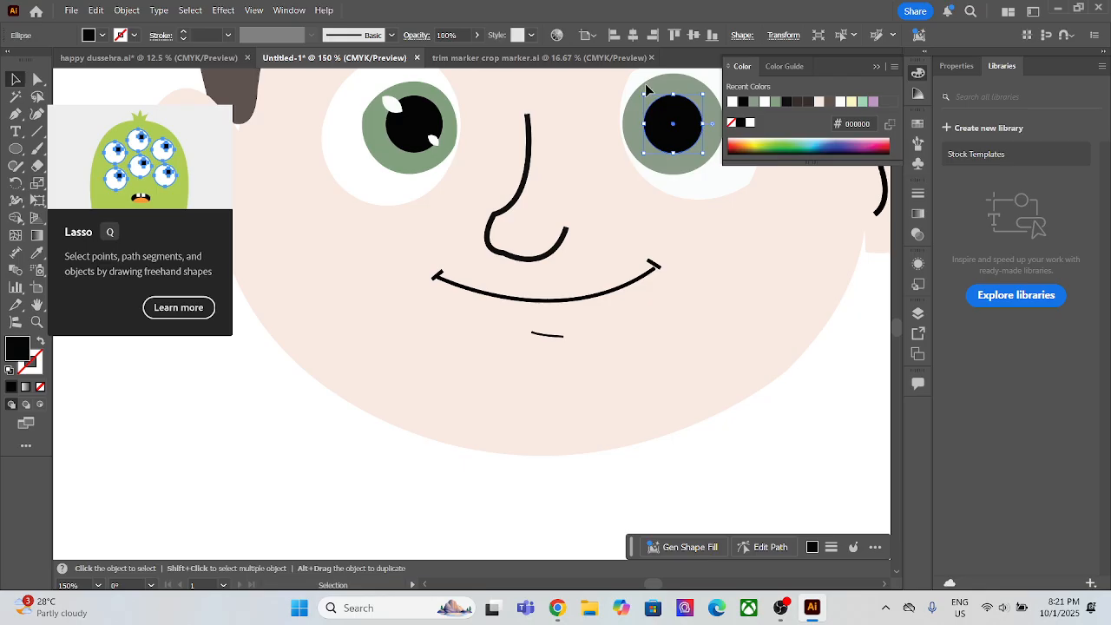
pyautogui.click(606, 90)
pyautogui.click(679, 130)
pyautogui.moveTo(390, 104); pyautogui.dragTo(652, 104)
pyautogui.moveTo(436, 140); pyautogui.dragTo(687, 141)
pyautogui.scroll(-2, 404, 305)
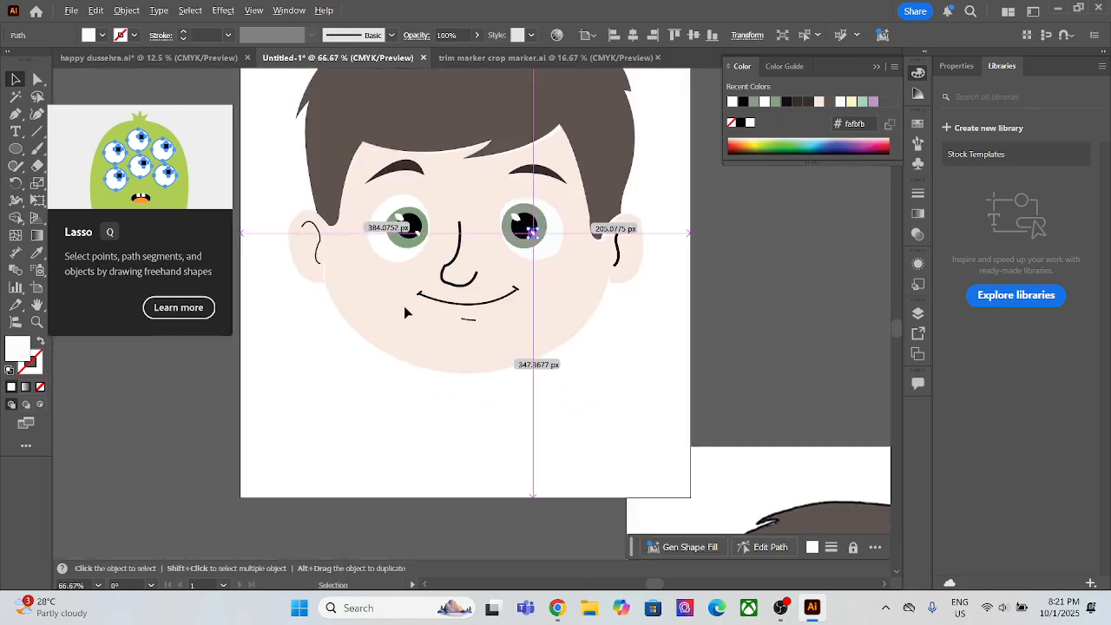
pyautogui.click(667, 306)
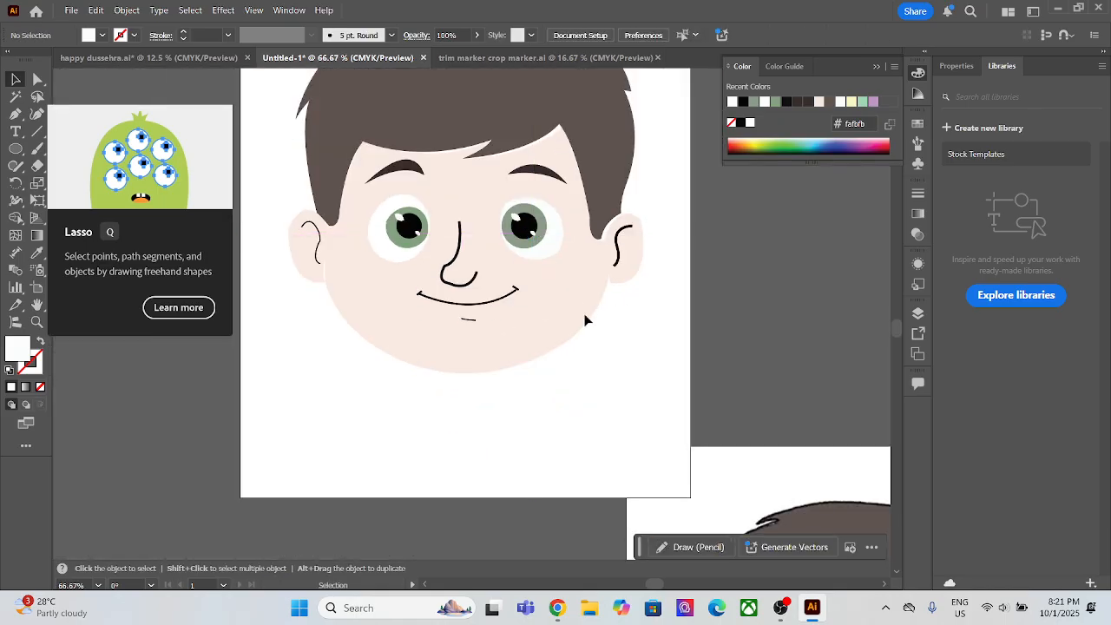
# Step: Thicken the stroke of the short line below the mouth, and set the left ear's inner line to 3 pt
pyautogui.click(467, 321)
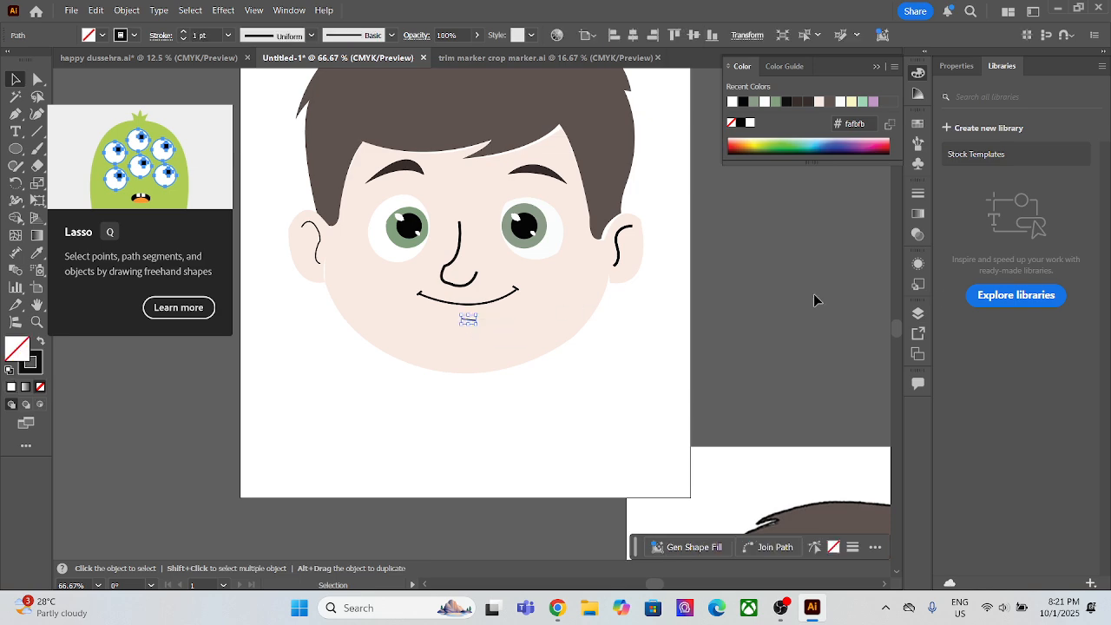
pyautogui.click(955, 66)
pyautogui.click(1011, 244)
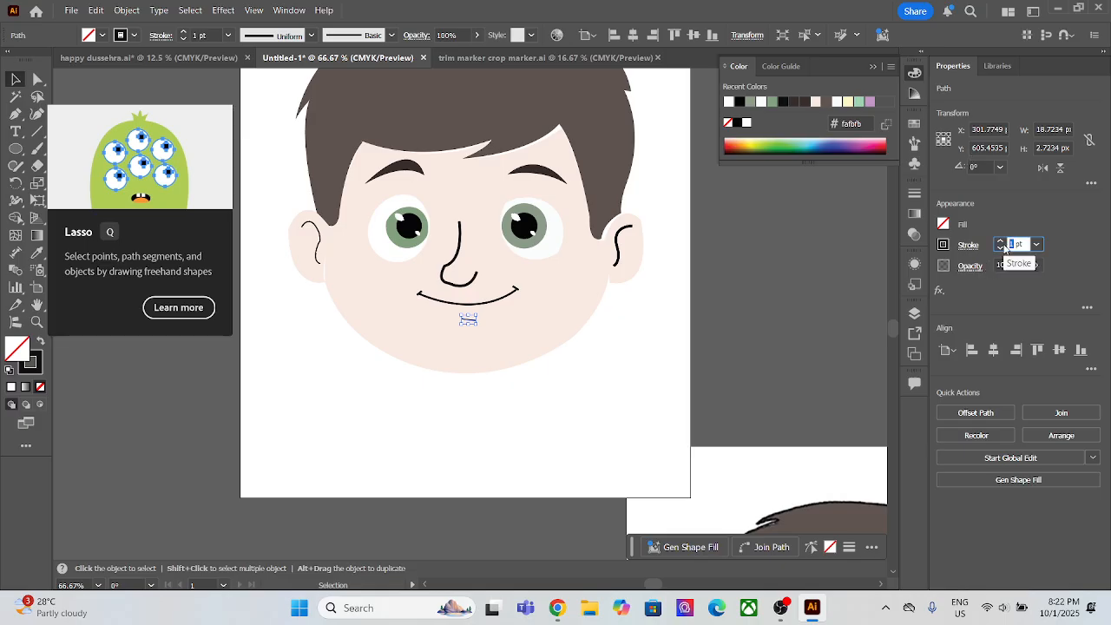
pyautogui.click(536, 439)
pyautogui.click(319, 259)
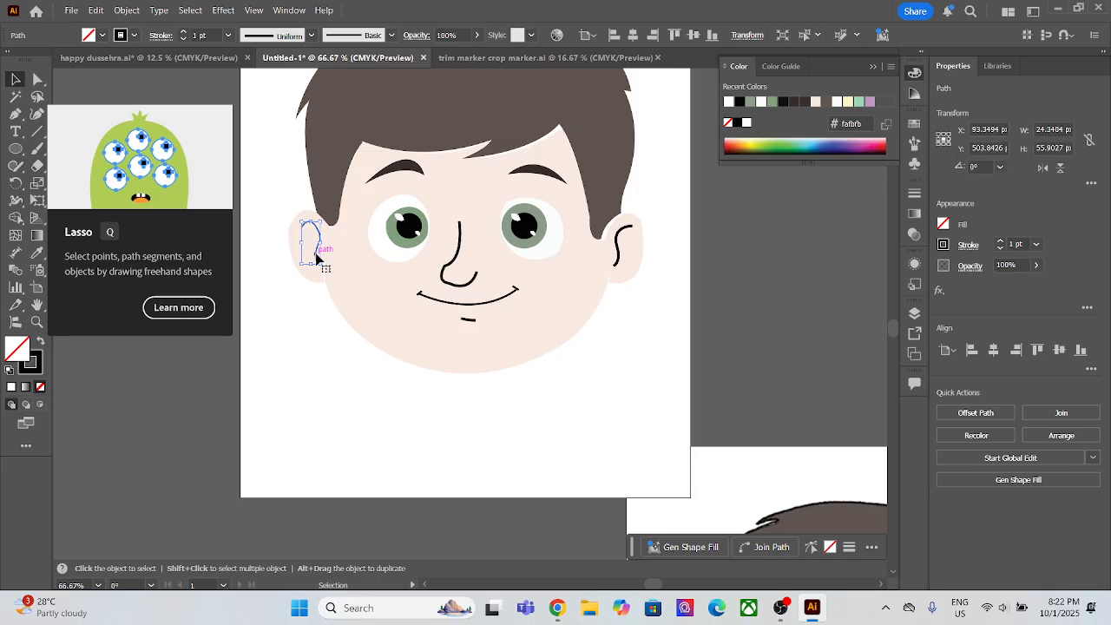
pyautogui.click(1017, 244)
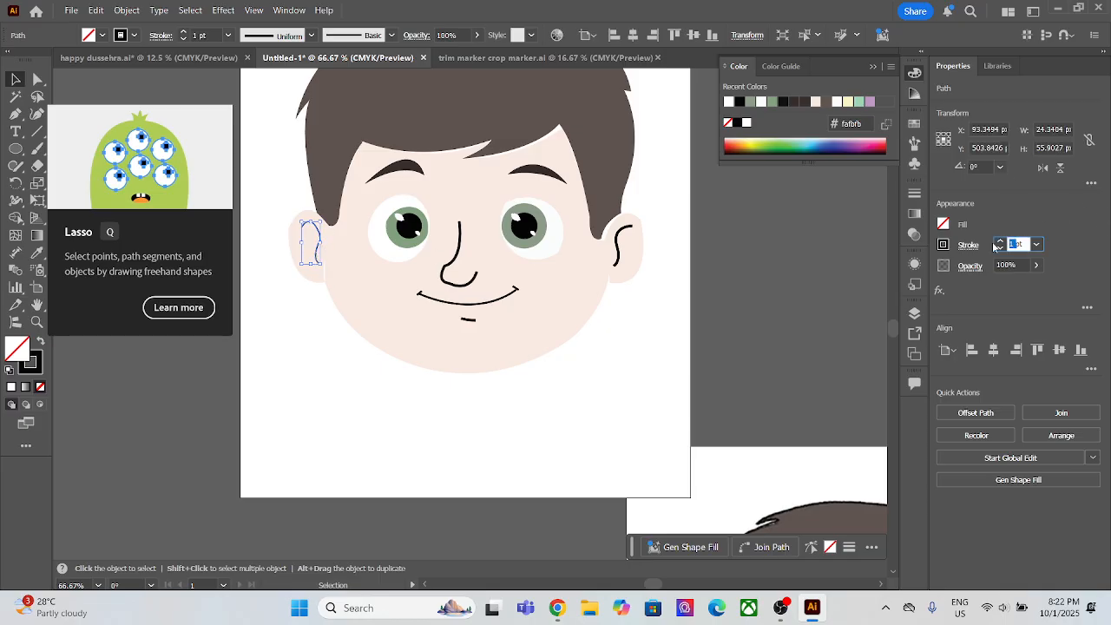
pyautogui.click(548, 364)
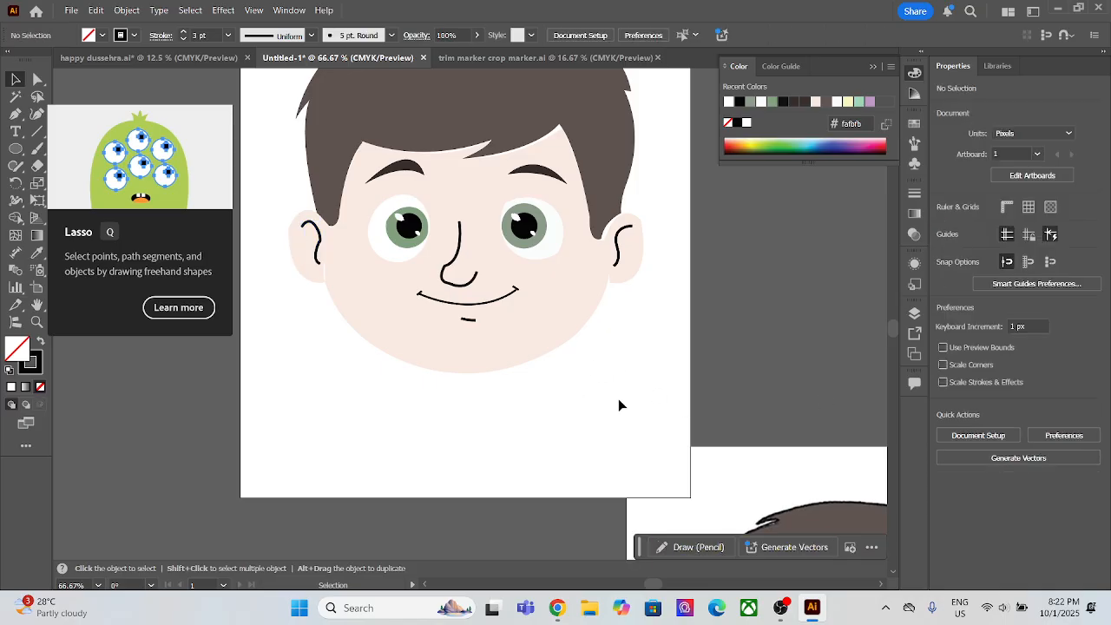
# Step: Move the right ear's lower inner anchor point onto the cheek's edge to close the gap with the face
pyautogui.scroll(2, 553, 275)
pyautogui.scroll(-1, 588, 206)
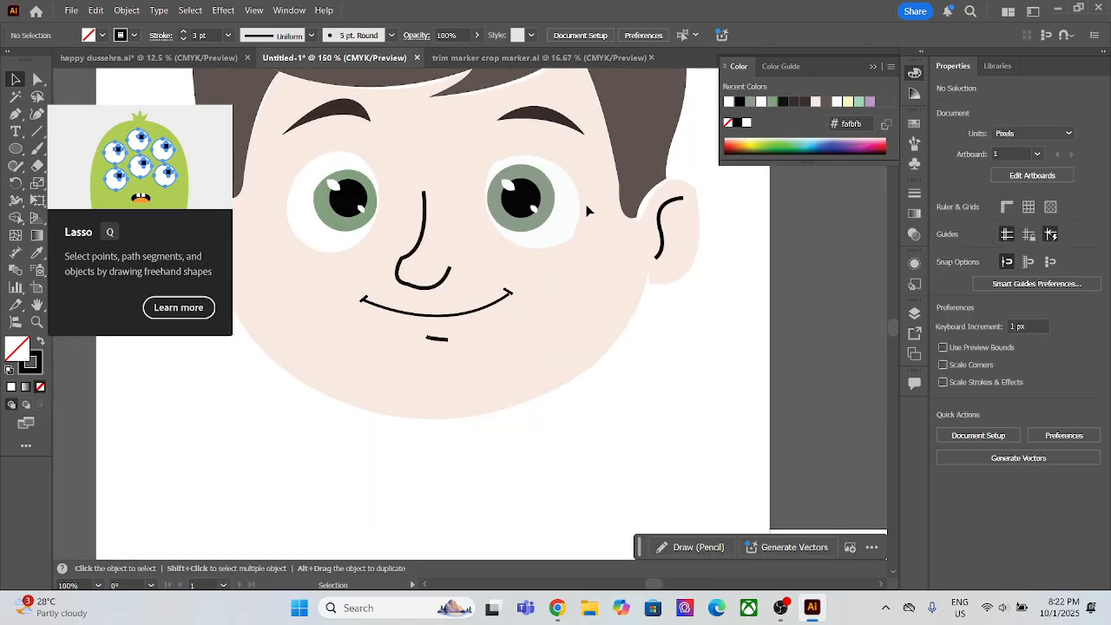
pyautogui.moveTo(589, 208); pyautogui.dragTo(558, 251)
pyautogui.scroll(2, 558, 251)
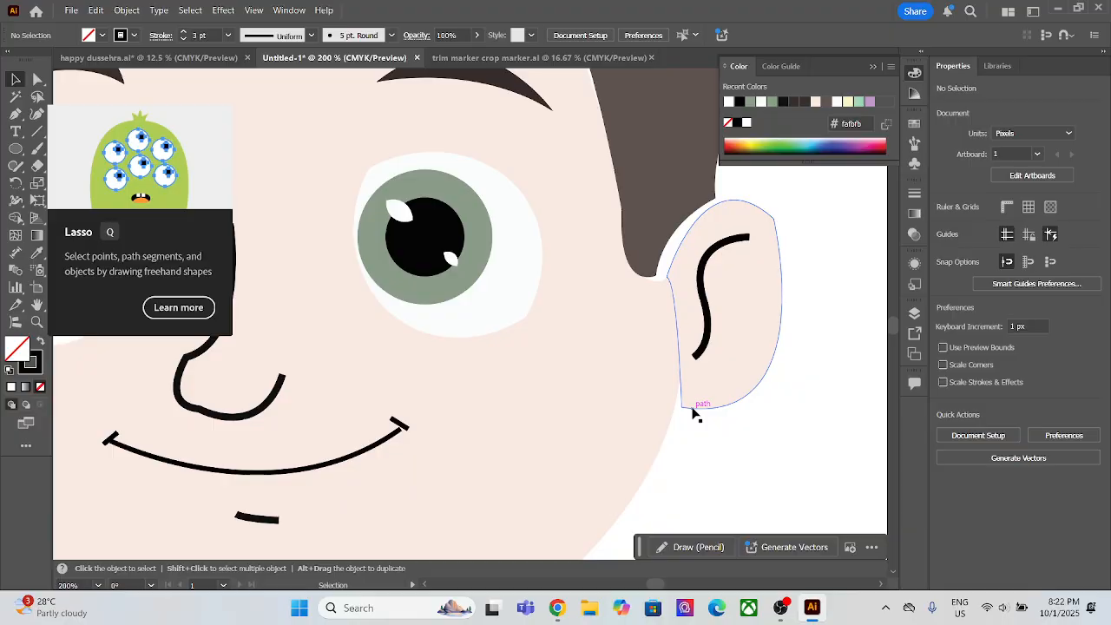
pyautogui.click(37, 79)
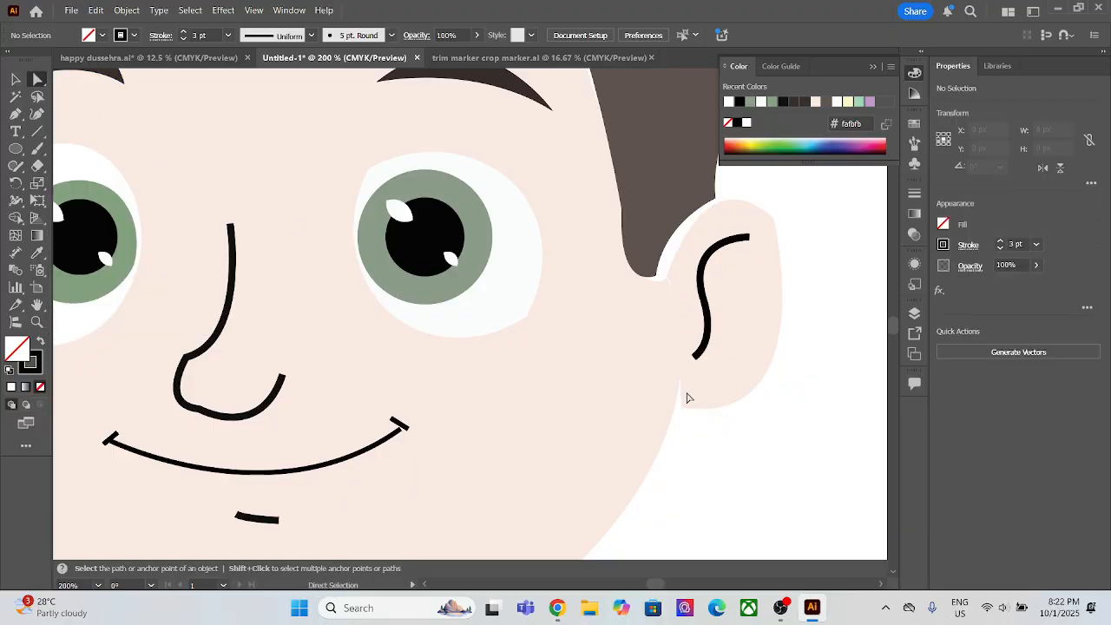
pyautogui.moveTo(700, 433); pyautogui.dragTo(674, 414)
pyautogui.click(813, 369)
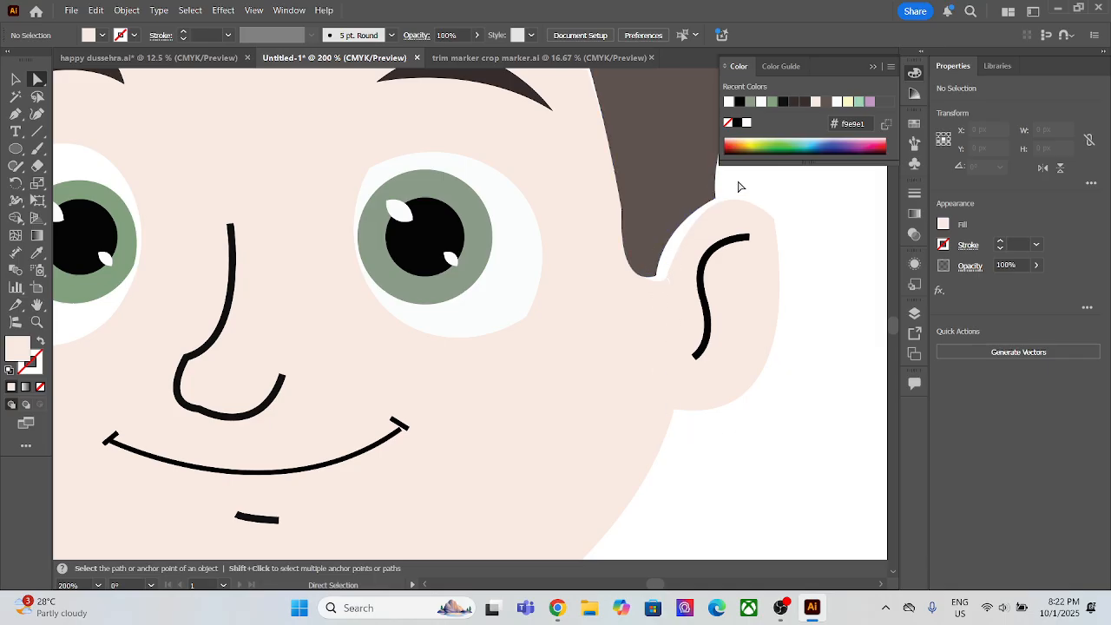
# Step: Move the two anchor points at the end of the right sideburn onto the right ear's edge, covering the white gap
pyautogui.click(716, 200)
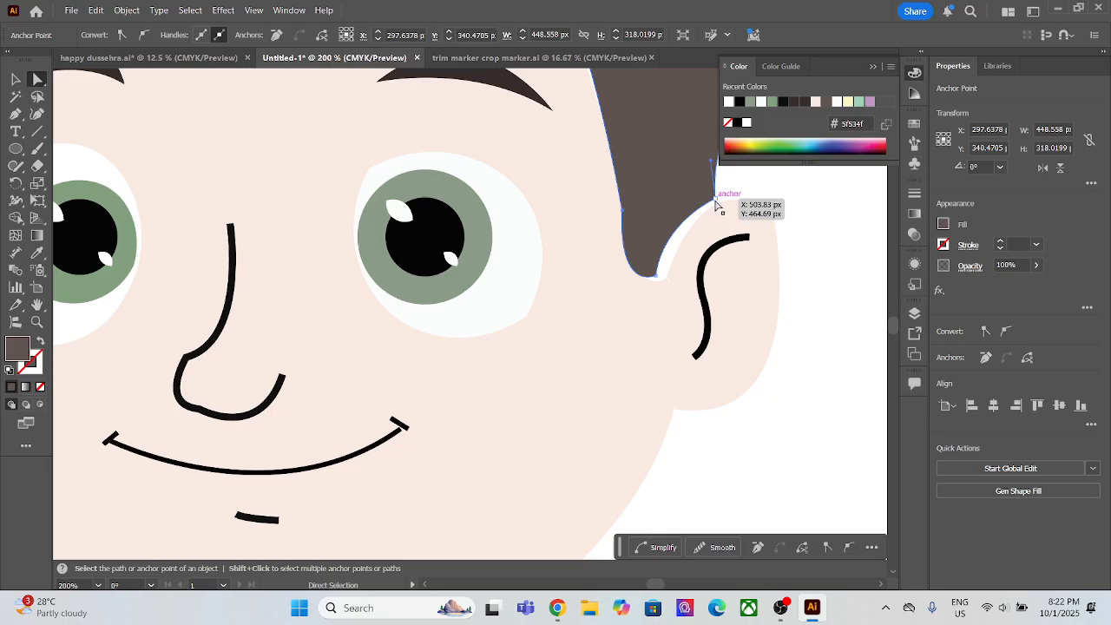
pyautogui.moveTo(721, 204); pyautogui.dragTo(726, 207)
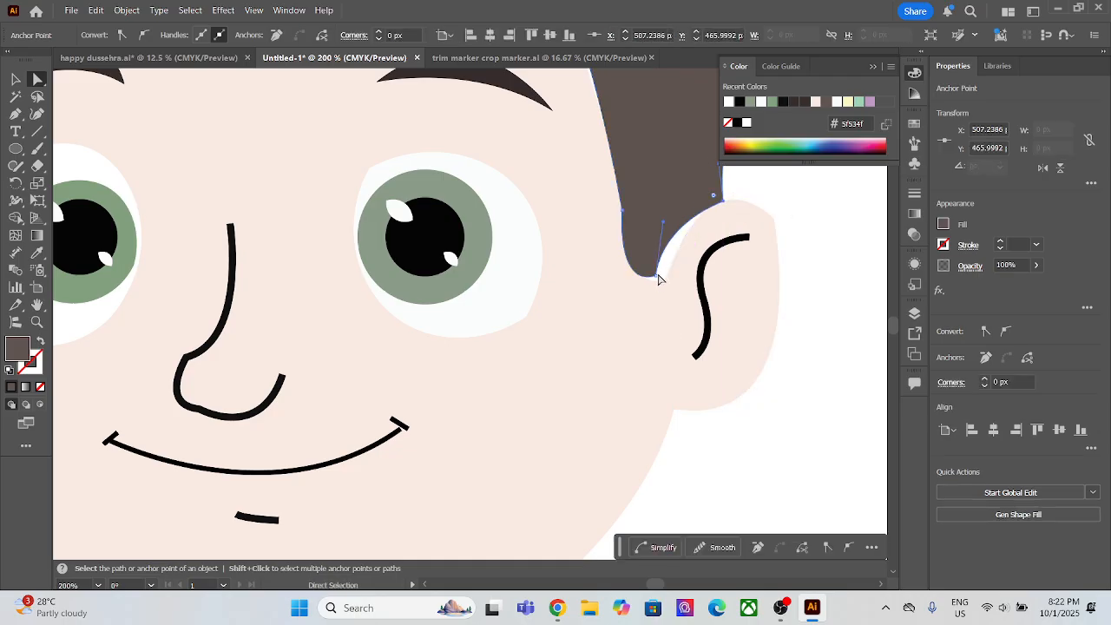
pyautogui.moveTo(658, 279); pyautogui.dragTo(668, 282)
pyautogui.click(823, 321)
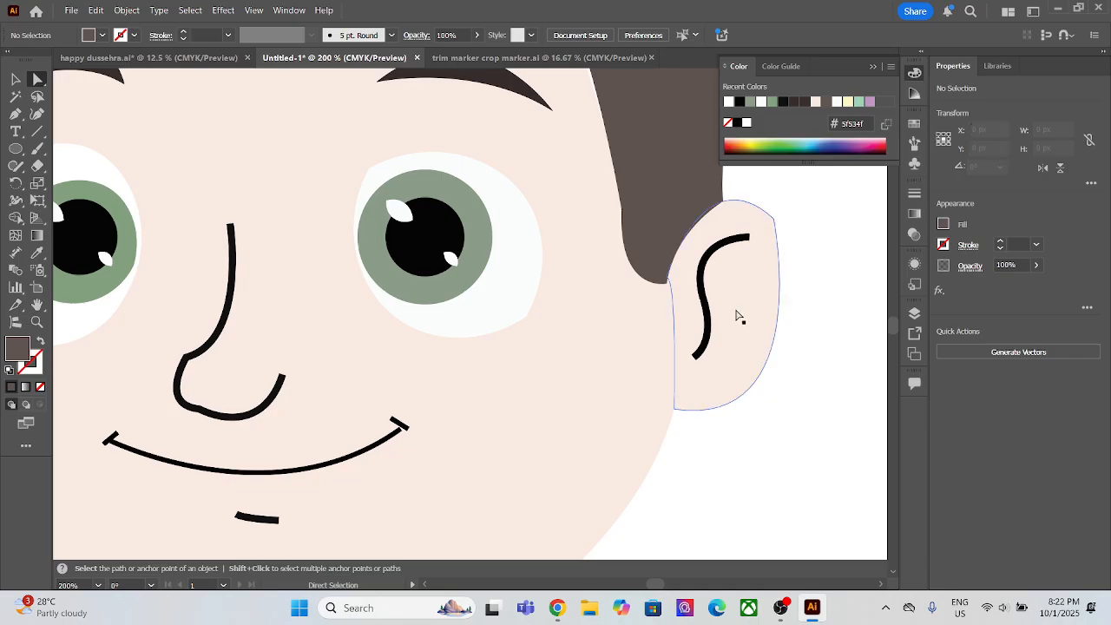
# Step: Shift the right ear's upper inner anchor point slightly under the sideburn tip to close the remaining white sliver
pyautogui.scroll(6, 662, 307)
pyautogui.moveTo(714, 173); pyautogui.dragTo(585, 326)
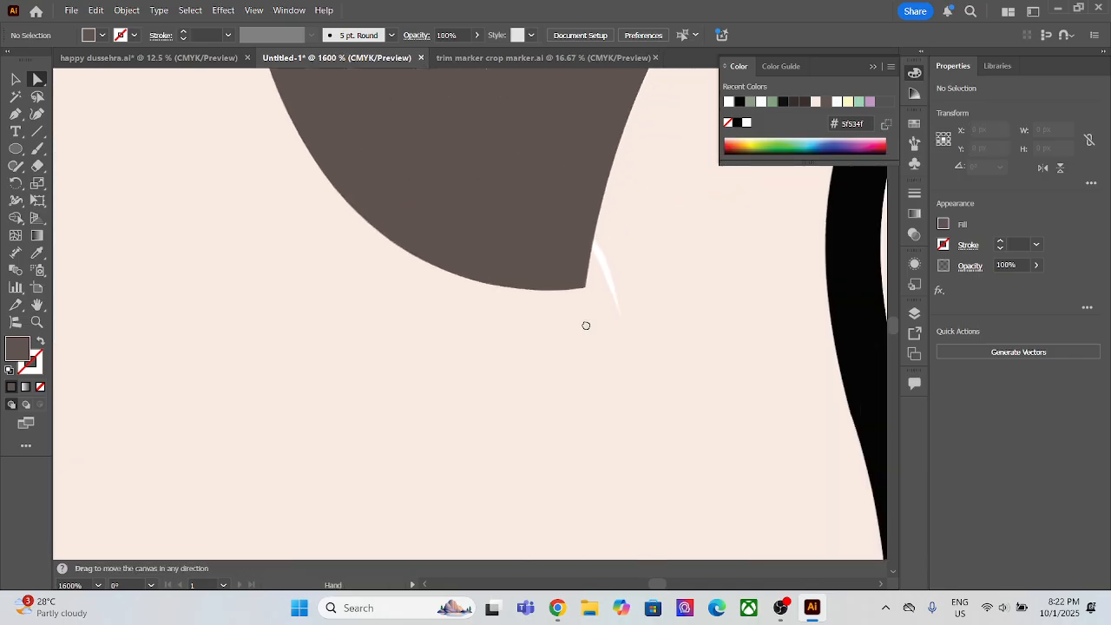
pyautogui.click(595, 242)
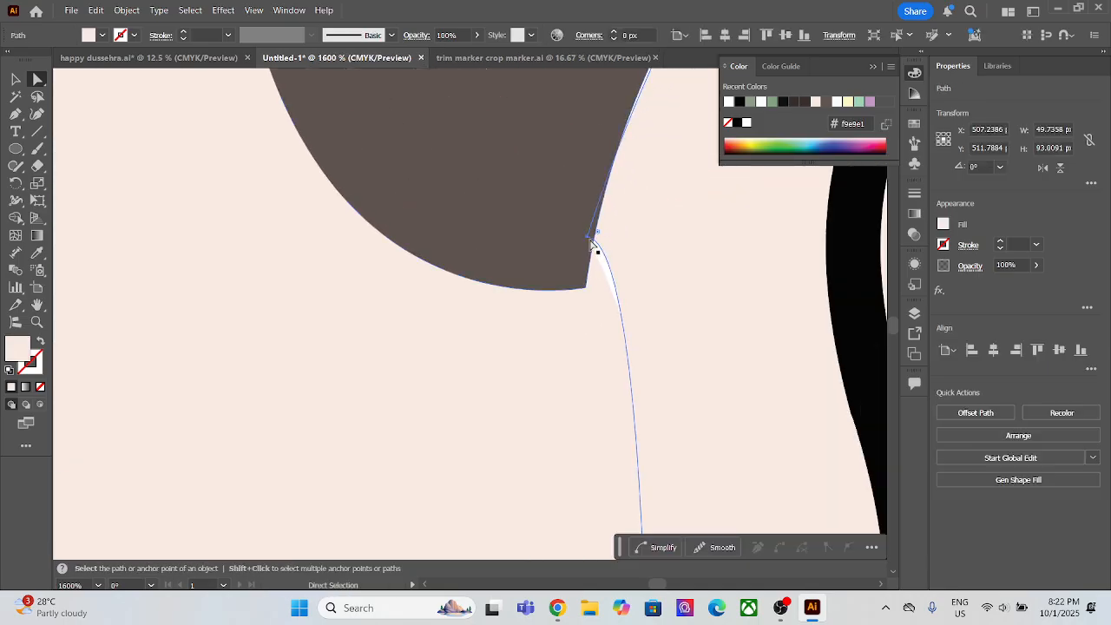
pyautogui.moveTo(590, 236); pyautogui.dragTo(578, 234)
pyautogui.scroll(-5, 631, 271)
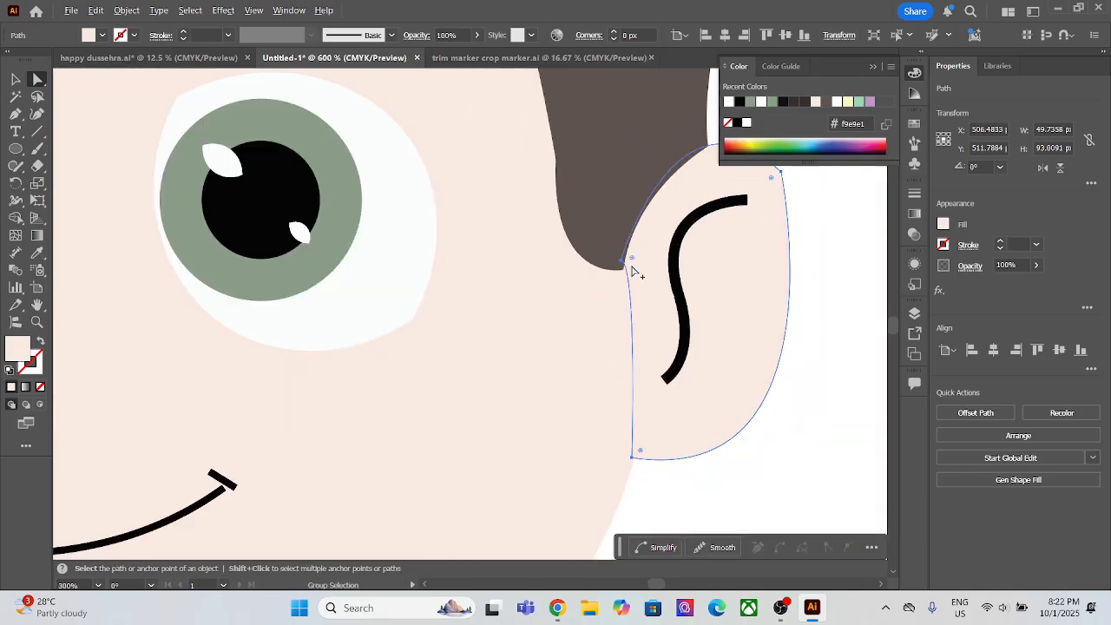
# Step: Round the upper outer corner of the right ear shape with its live corner control
pyautogui.click(722, 227)
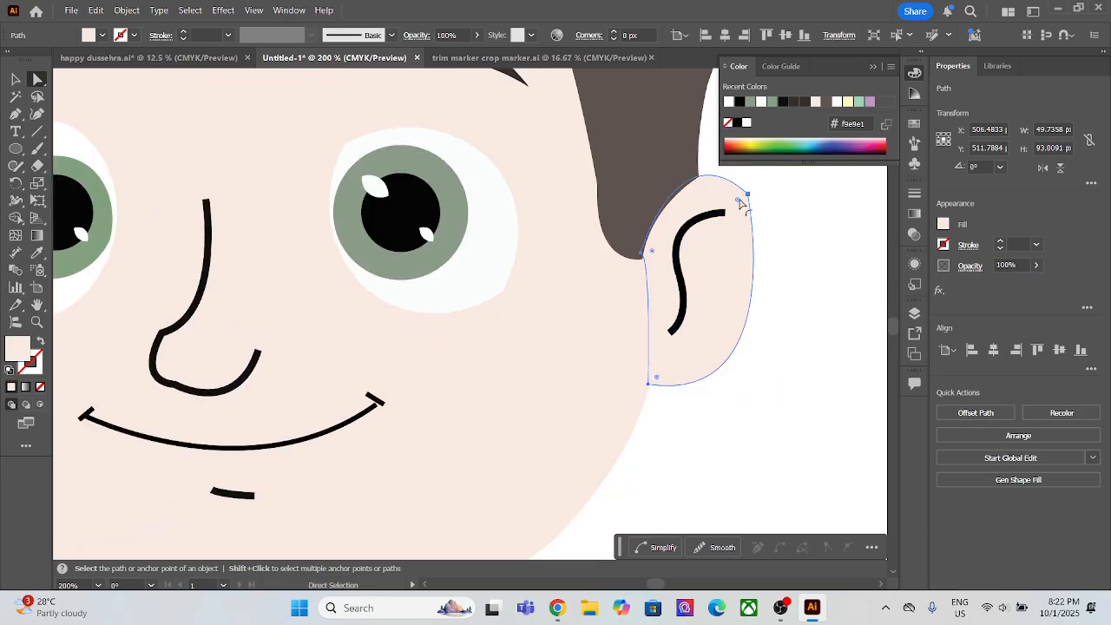
pyautogui.moveTo(738, 202)
pyautogui.mouseDown()
pyautogui.moveTo(719, 211)
pyautogui.moveTo(733, 208)
pyautogui.mouseUp()
pyautogui.click(795, 191)
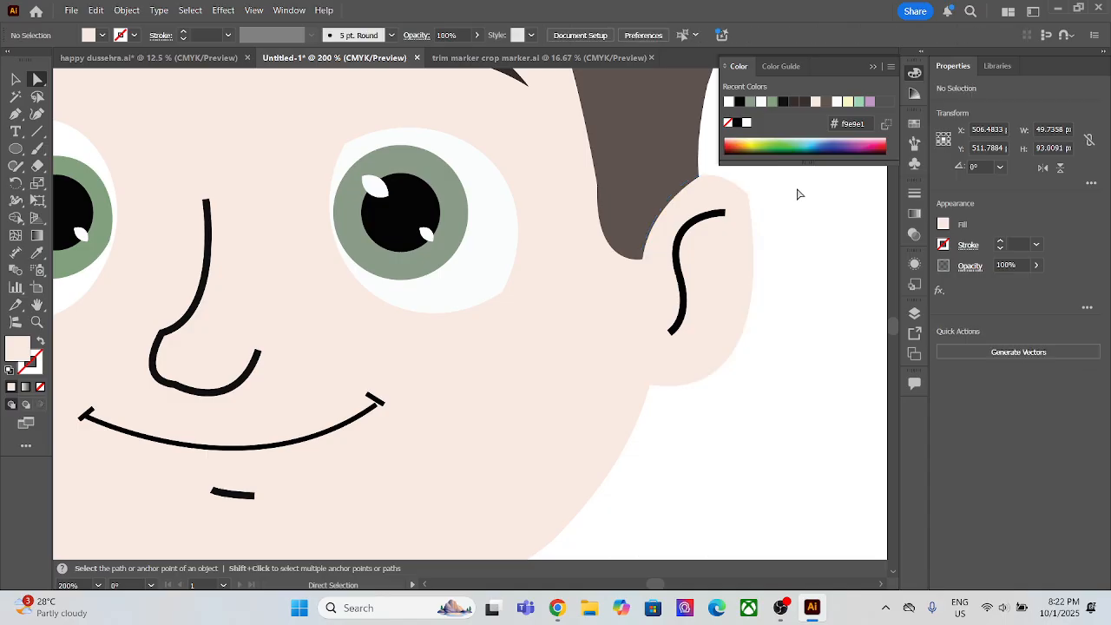
pyautogui.click(744, 202)
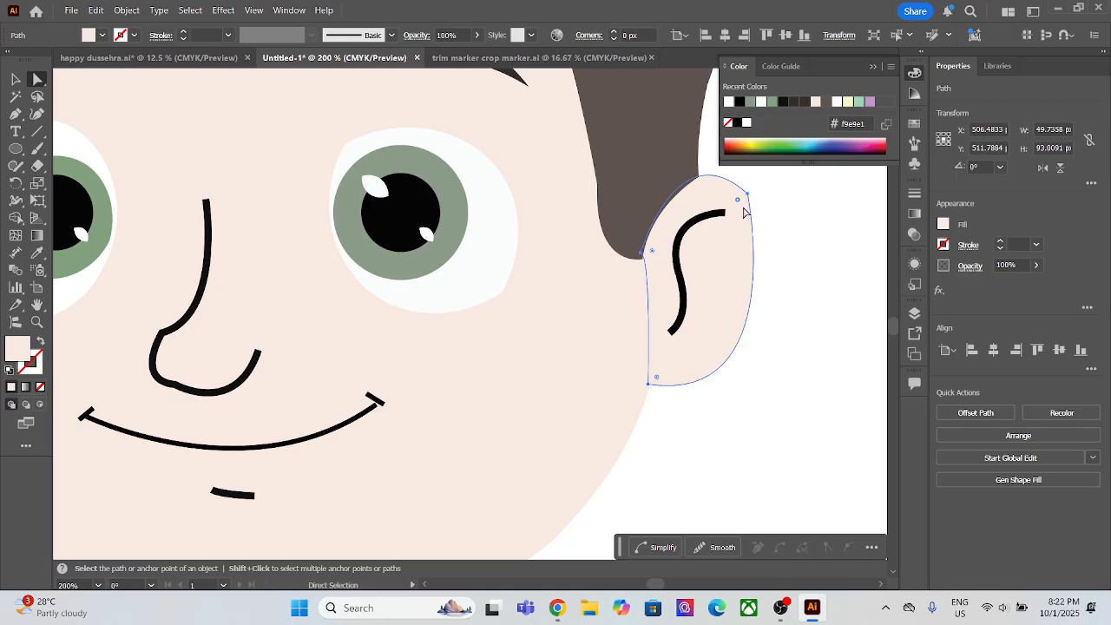
pyautogui.moveTo(738, 203); pyautogui.dragTo(749, 246)
pyautogui.click(791, 244)
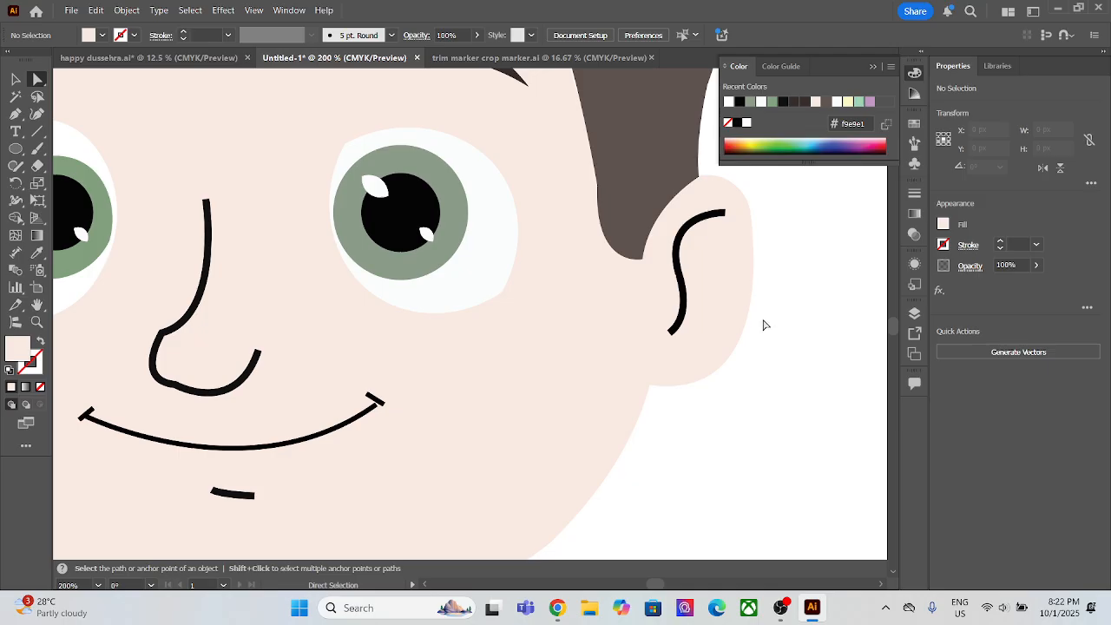
# Step: Move the left ear's upper inner anchor point to the sideburn tip and its lower inner anchor point onto the cheek, closing the white gap
pyautogui.scroll(-2, 620, 322)
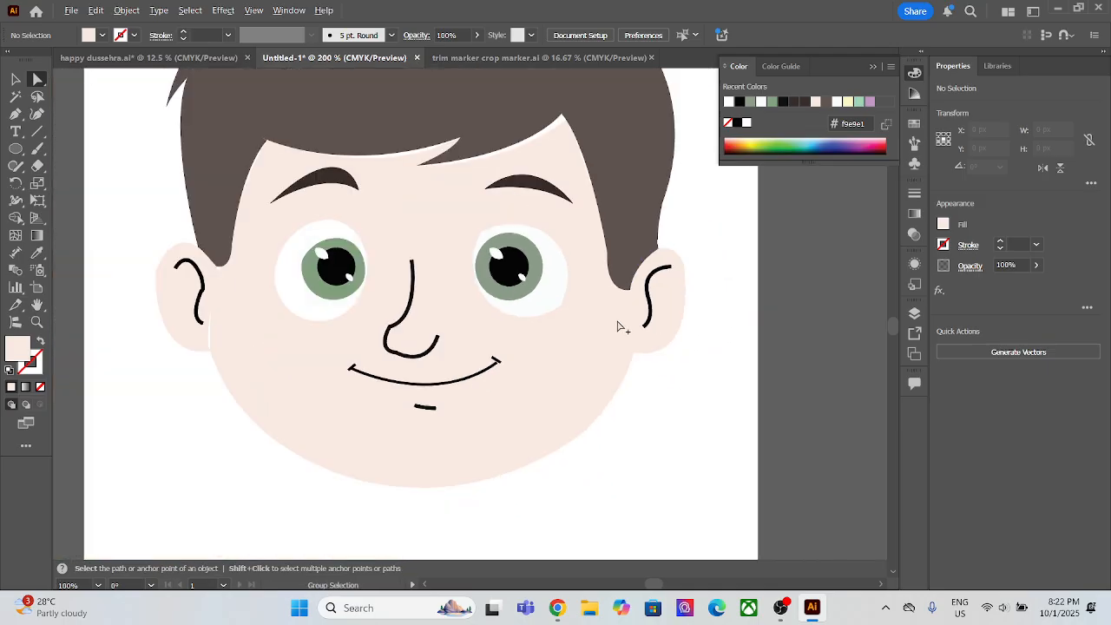
pyautogui.scroll(1, 204, 287)
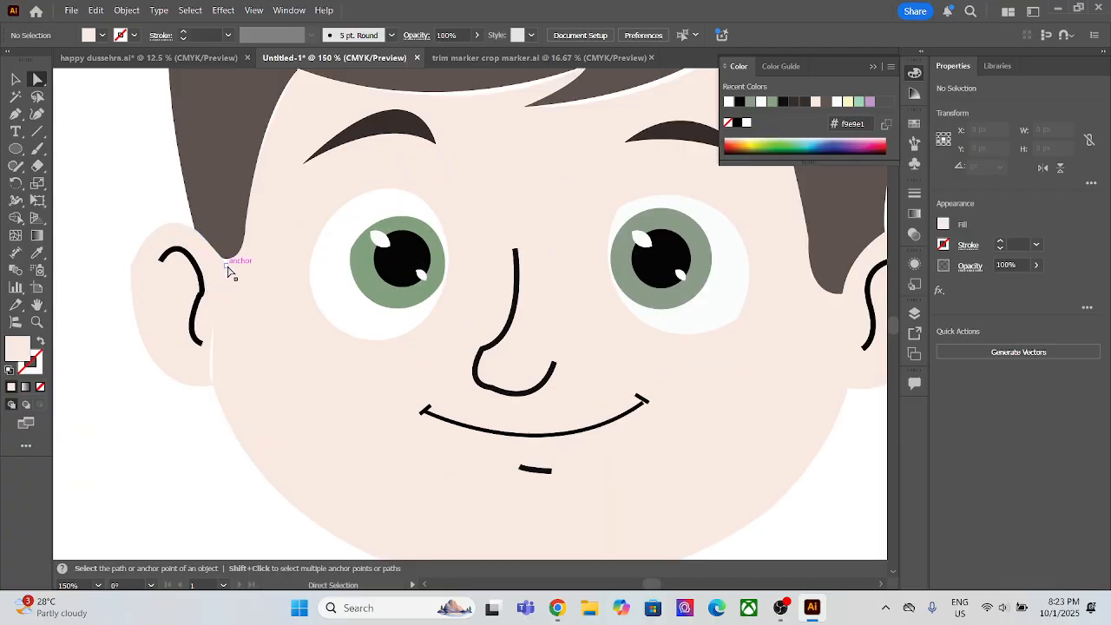
pyautogui.click(225, 265)
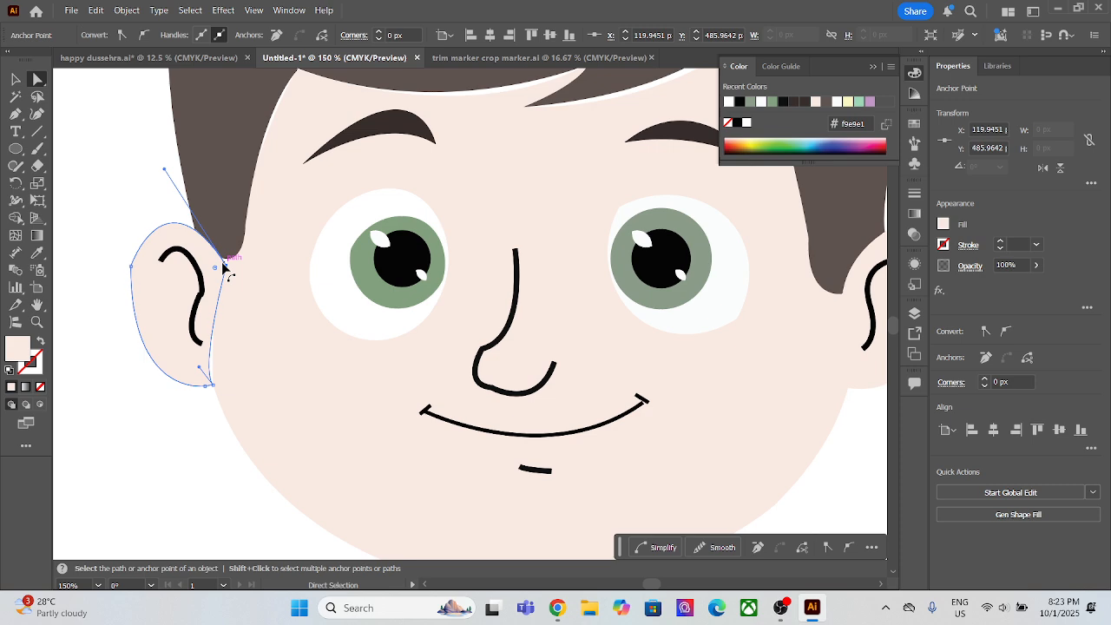
pyautogui.moveTo(229, 264); pyautogui.dragTo(234, 260)
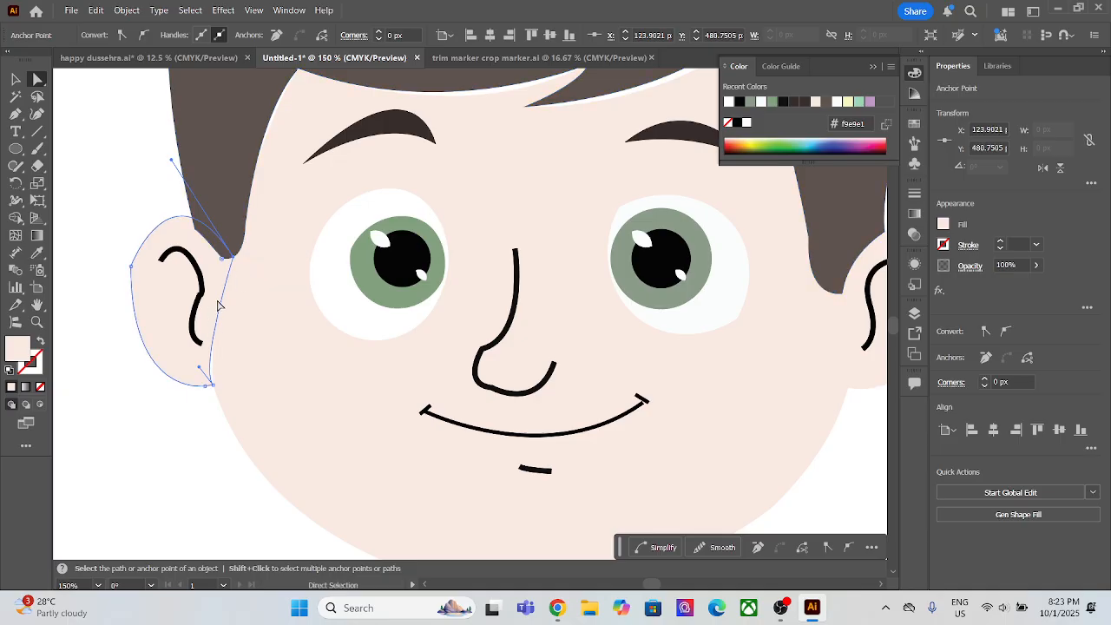
pyautogui.click(214, 389)
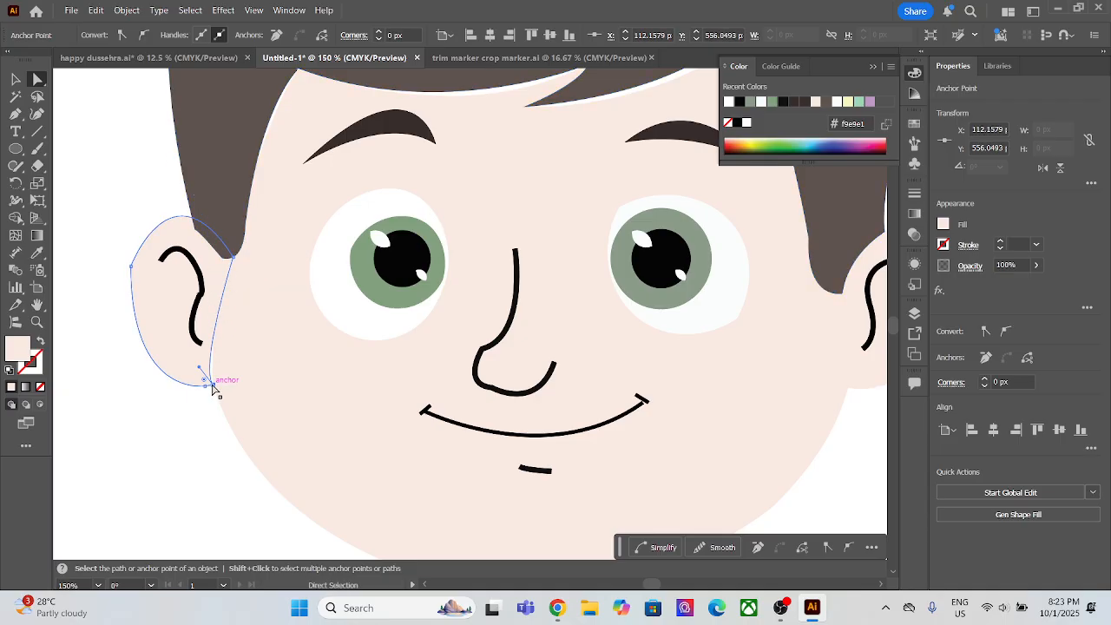
pyautogui.moveTo(217, 384); pyautogui.dragTo(201, 384)
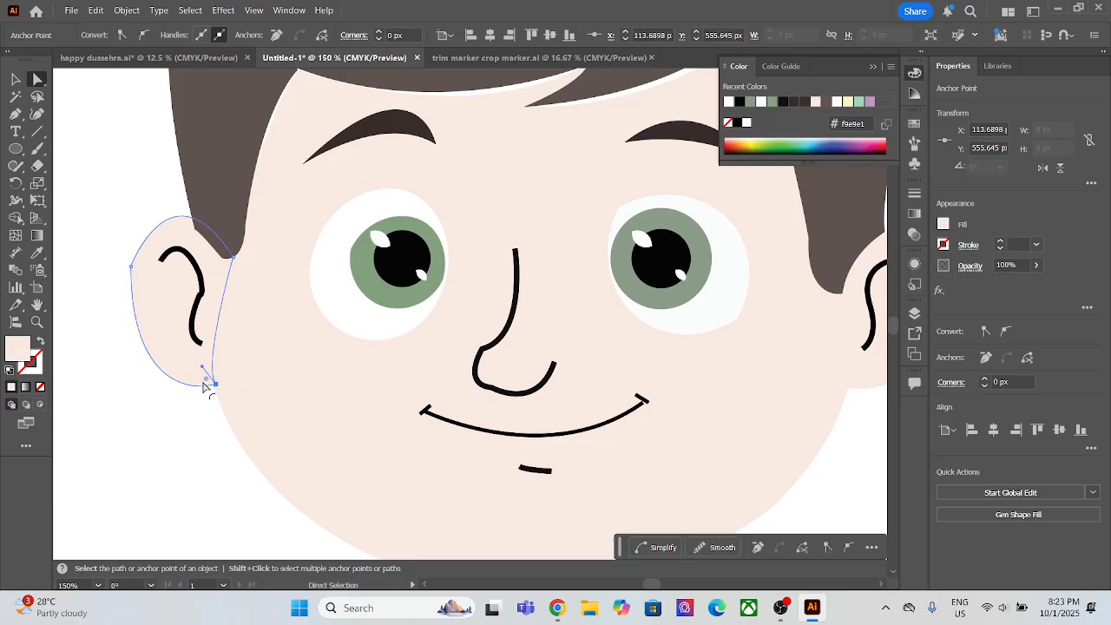
# Step: Round the outer corner of the left ear shape and bring the ear in front of the hair
pyautogui.click(131, 266)
pyautogui.moveTo(143, 272); pyautogui.dragTo(213, 311)
pyautogui.click(206, 208)
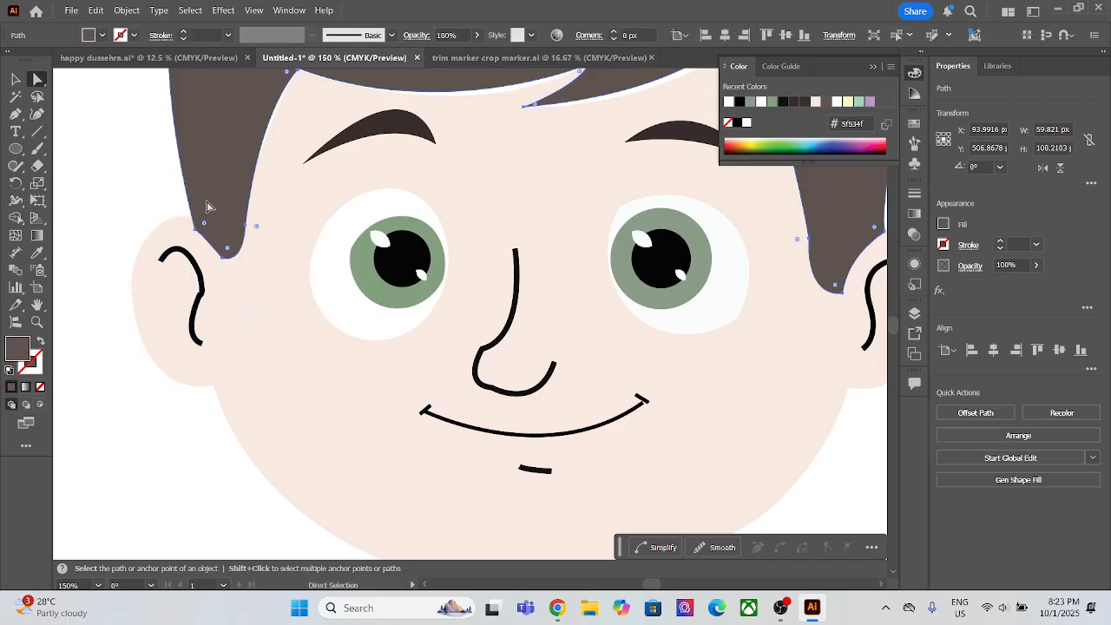
pyautogui.click(179, 240)
pyautogui.press('v')
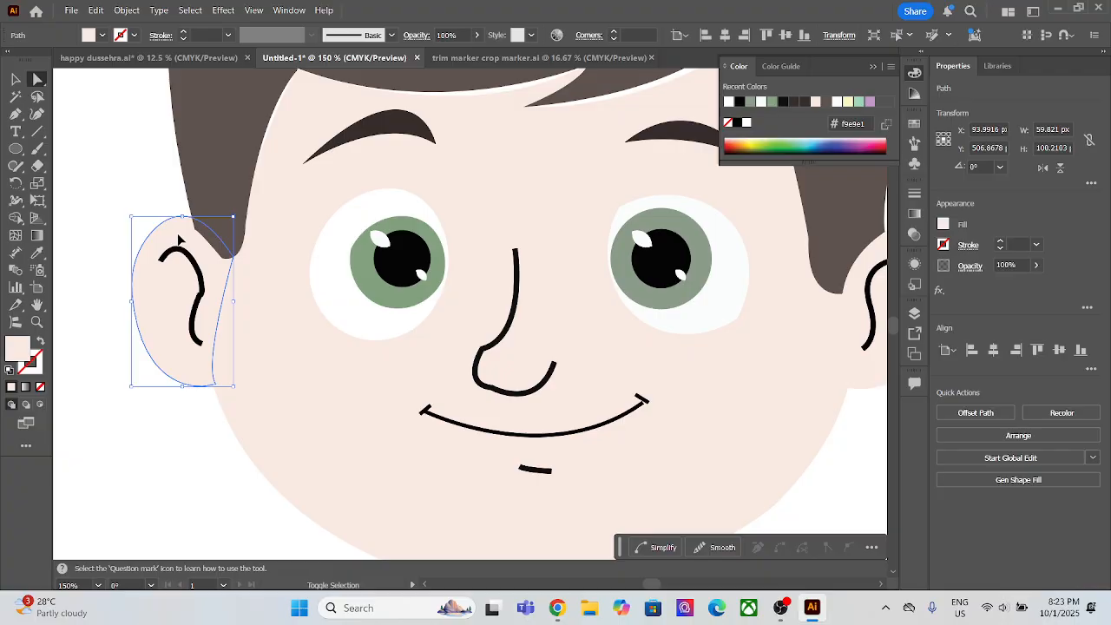
pyautogui.press('a')
pyautogui.press('ctrl')
pyautogui.hotkey('ctrl', 'shift', ']')
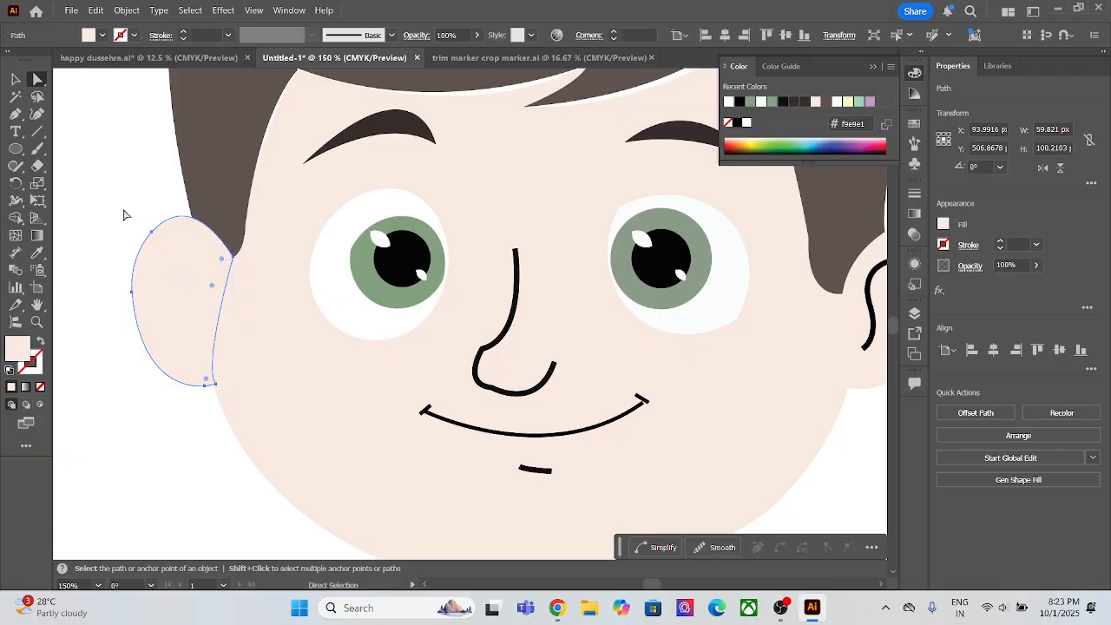
# Step: Bring the left ear's black inner line in front of the ear shape
pyautogui.moveTo(123, 209); pyautogui.dragTo(192, 298)
pyautogui.click(200, 288)
pyautogui.moveTo(110, 192); pyautogui.dragTo(181, 299)
pyautogui.click(198, 301)
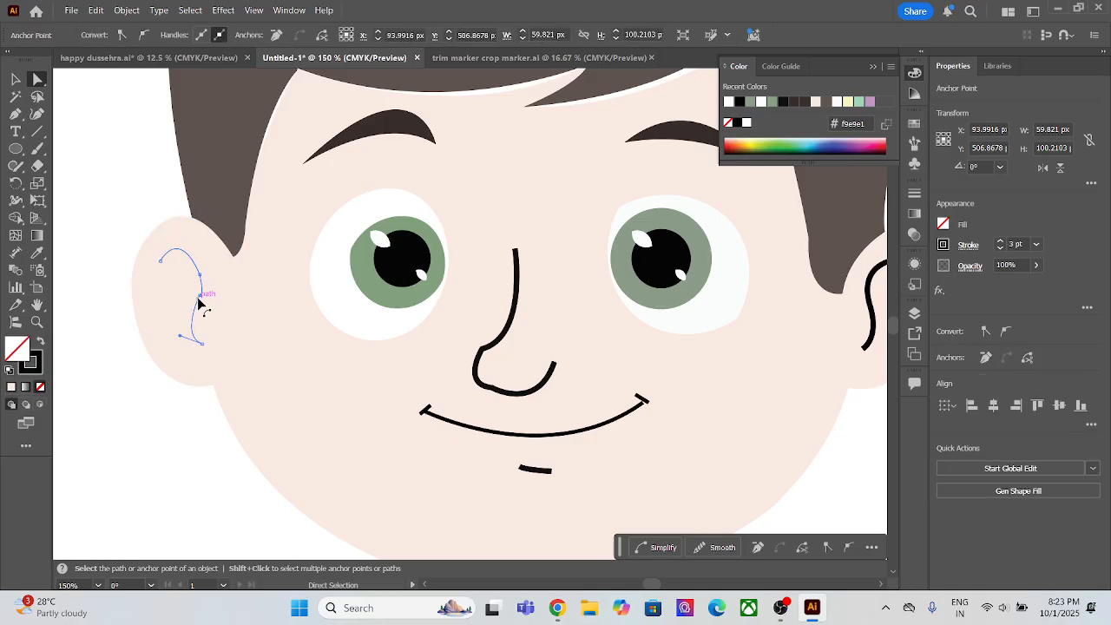
pyautogui.click(199, 301)
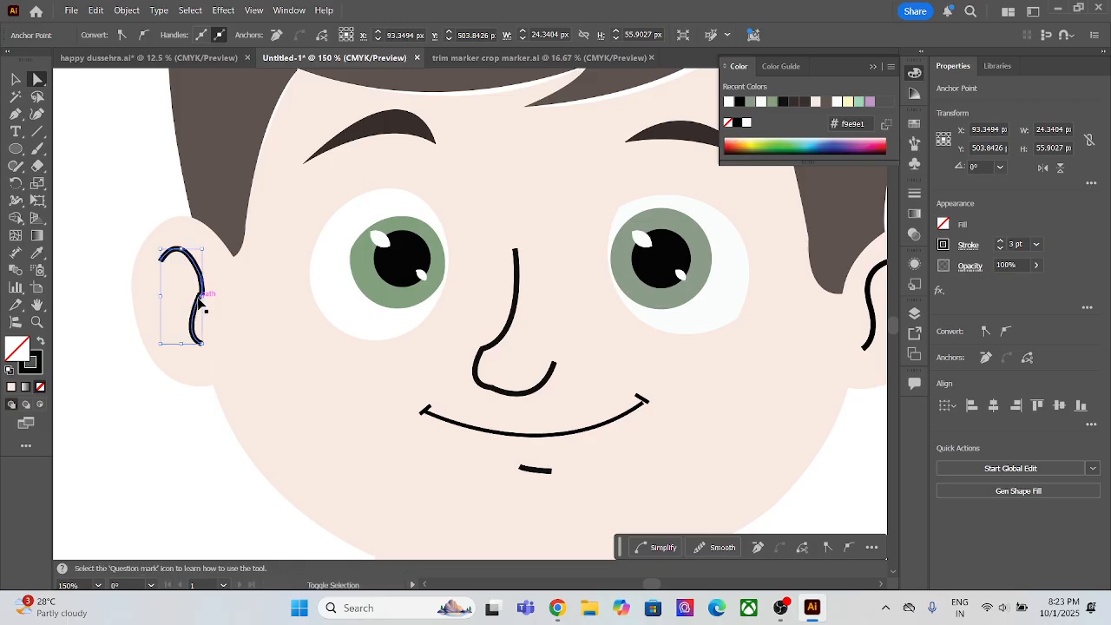
# Step: Swing the direction handle of the left ear line's middle anchor point upward to smooth the kink
pyautogui.scroll(5, 200, 300)
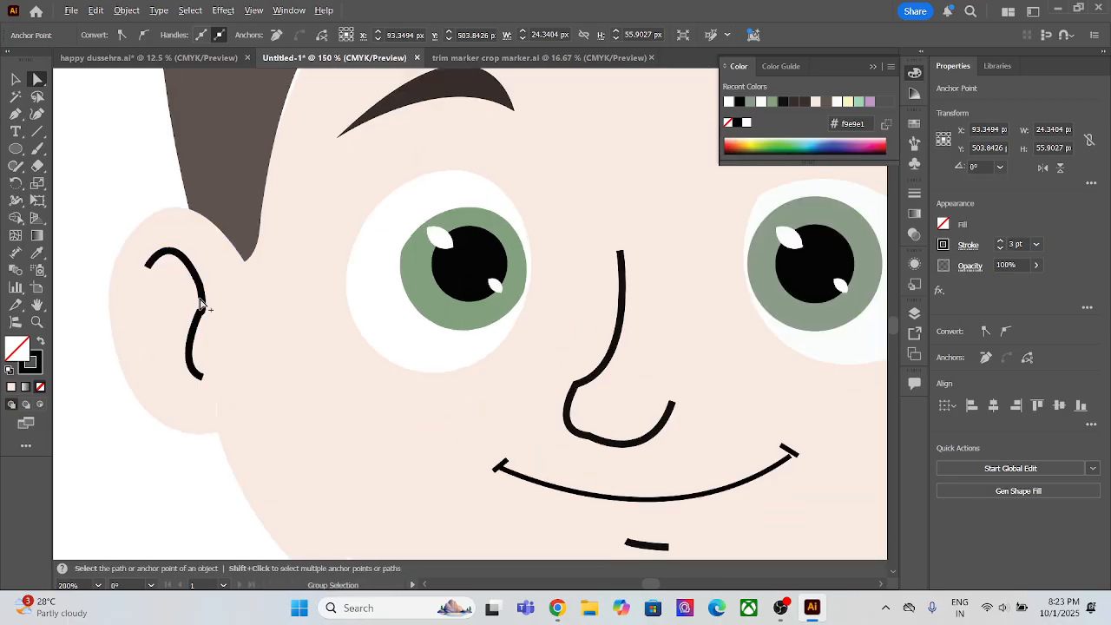
pyautogui.click(198, 340)
pyautogui.click(201, 342)
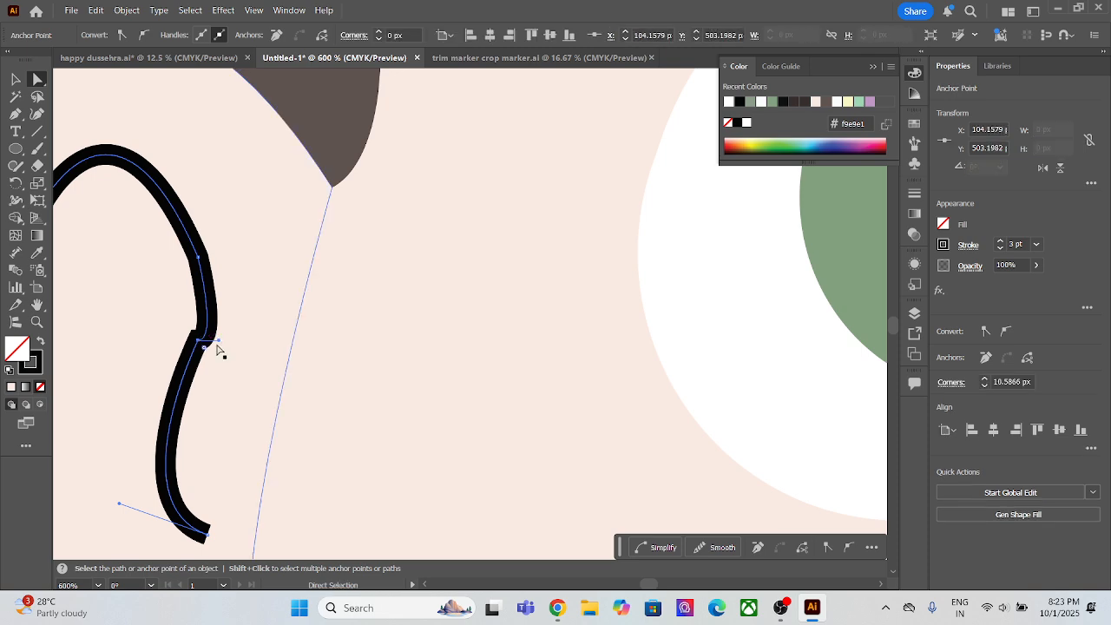
pyautogui.moveTo(217, 340); pyautogui.dragTo(219, 302)
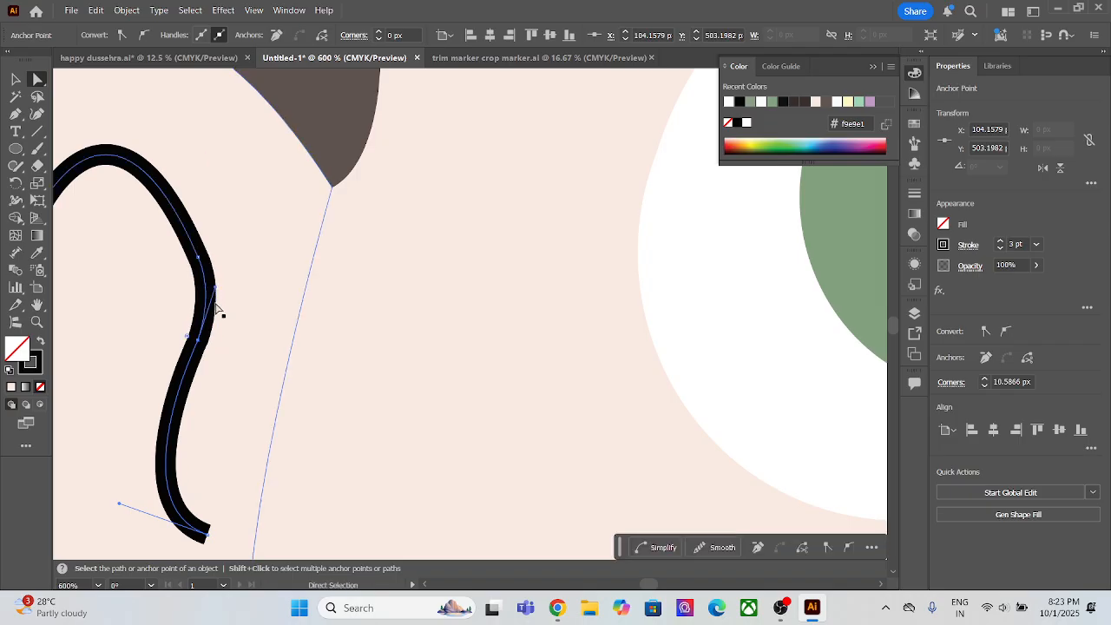
# Step: Apply a Round Cap to the stroke of the left ear's inner line
pyautogui.scroll(-2, 216, 308)
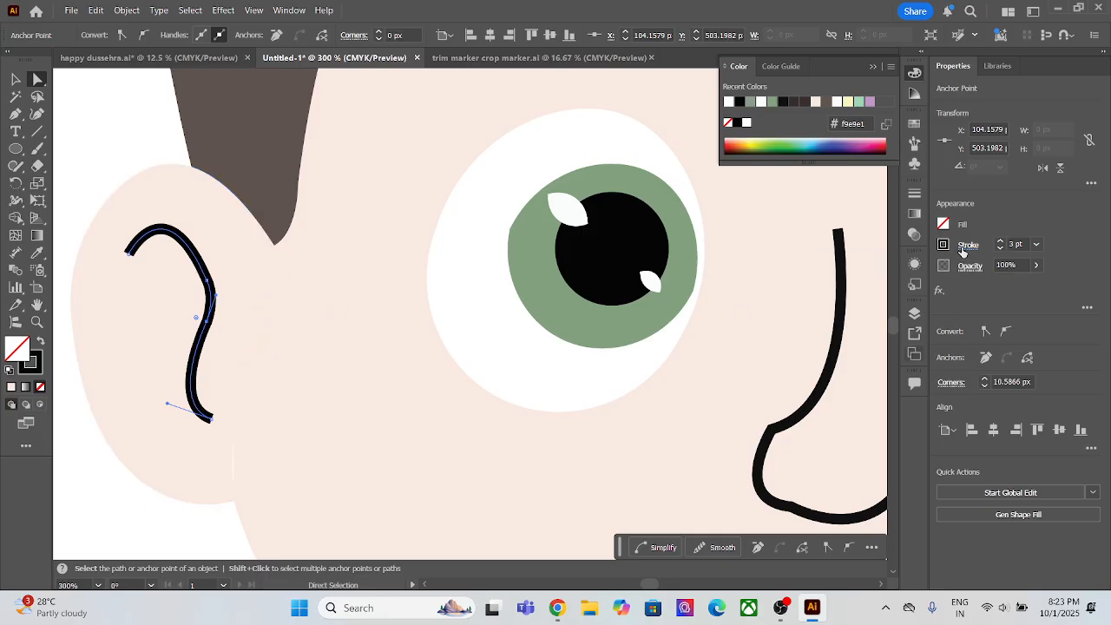
pyautogui.click(966, 245)
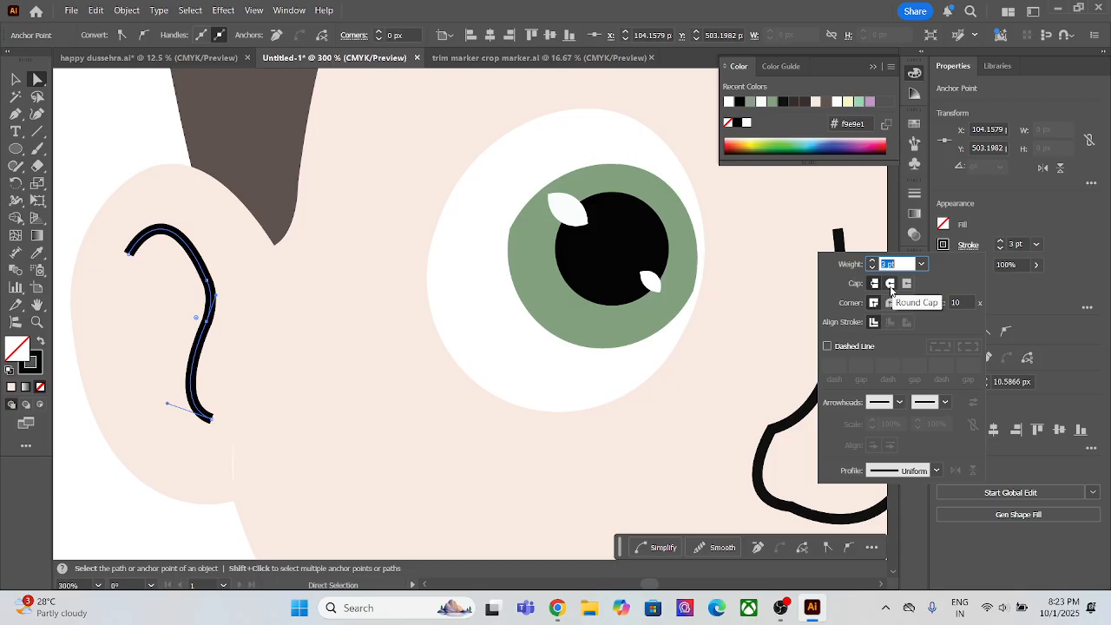
pyautogui.click(890, 284)
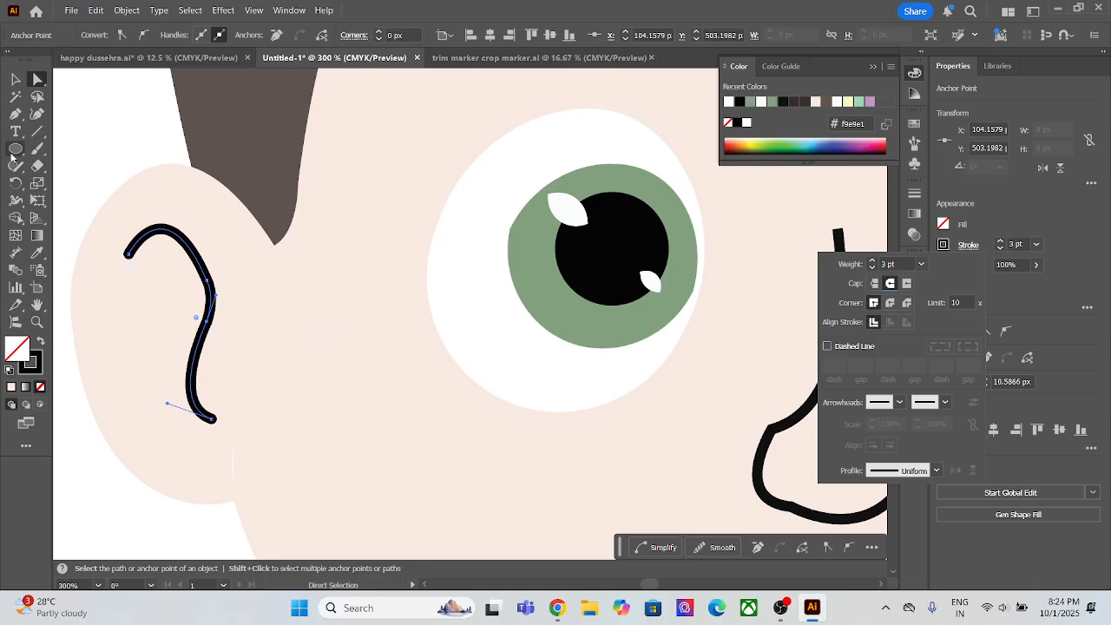
pyautogui.click(99, 141)
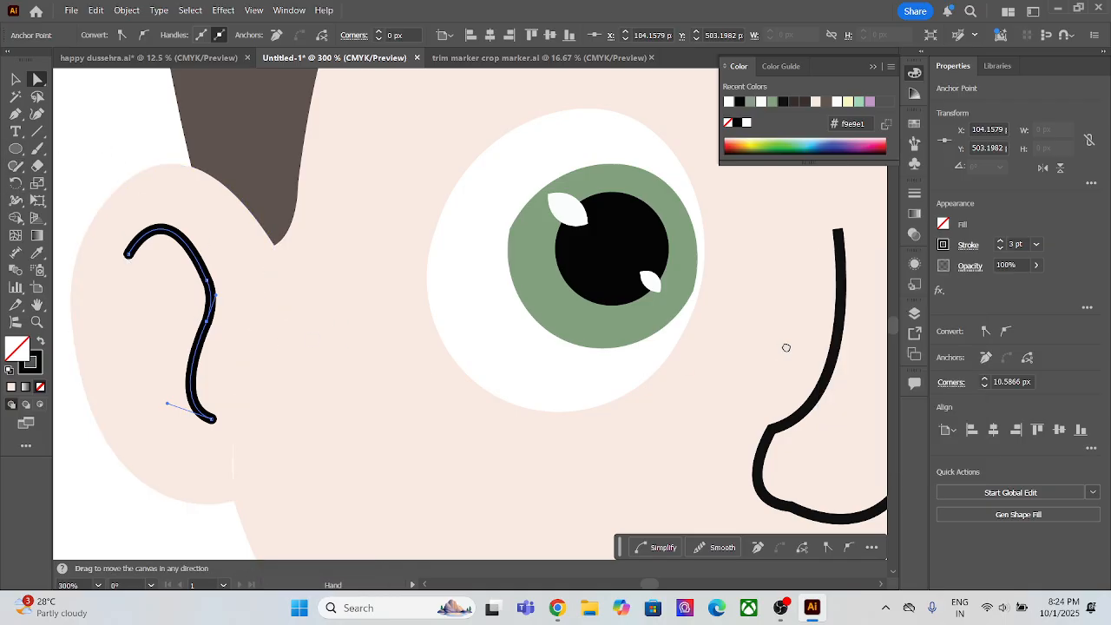
# Step: Apply a Round Cap to the stroke of the right ear's inner line
pyautogui.moveTo(783, 350); pyautogui.dragTo(169, 322)
pyautogui.scroll(-1, 378, 361)
pyautogui.scroll(-3, 378, 360)
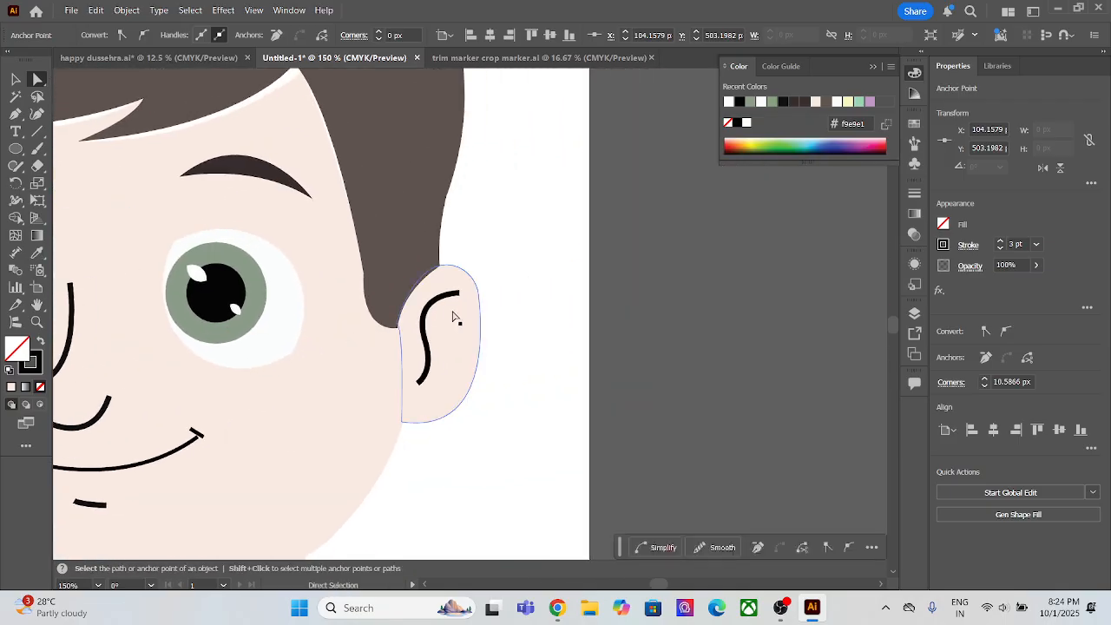
pyautogui.click(446, 298)
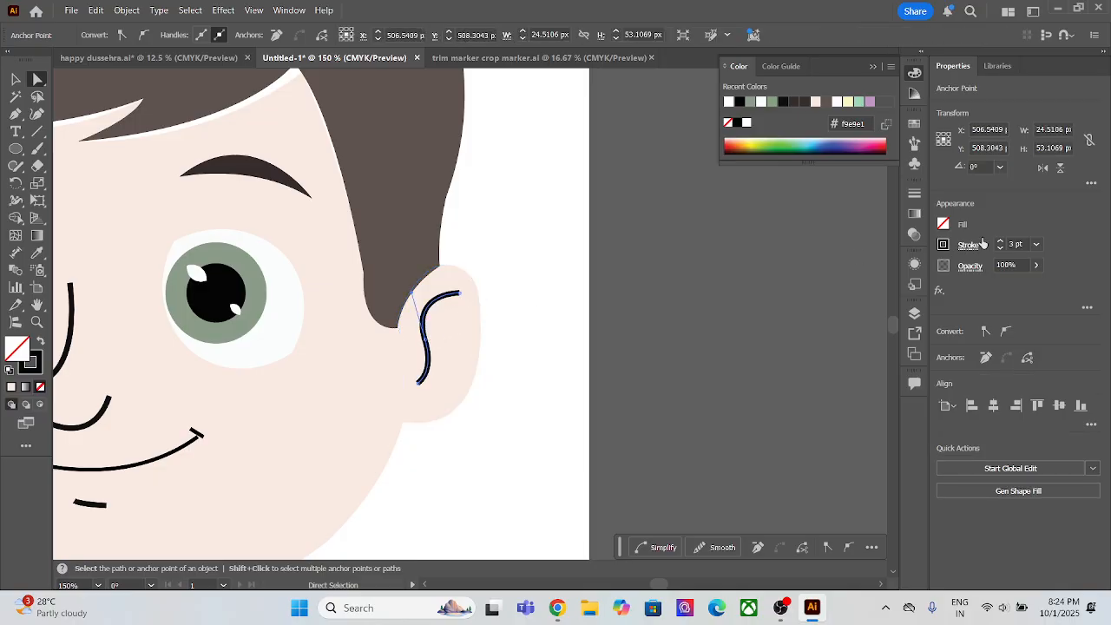
pyautogui.click(967, 248)
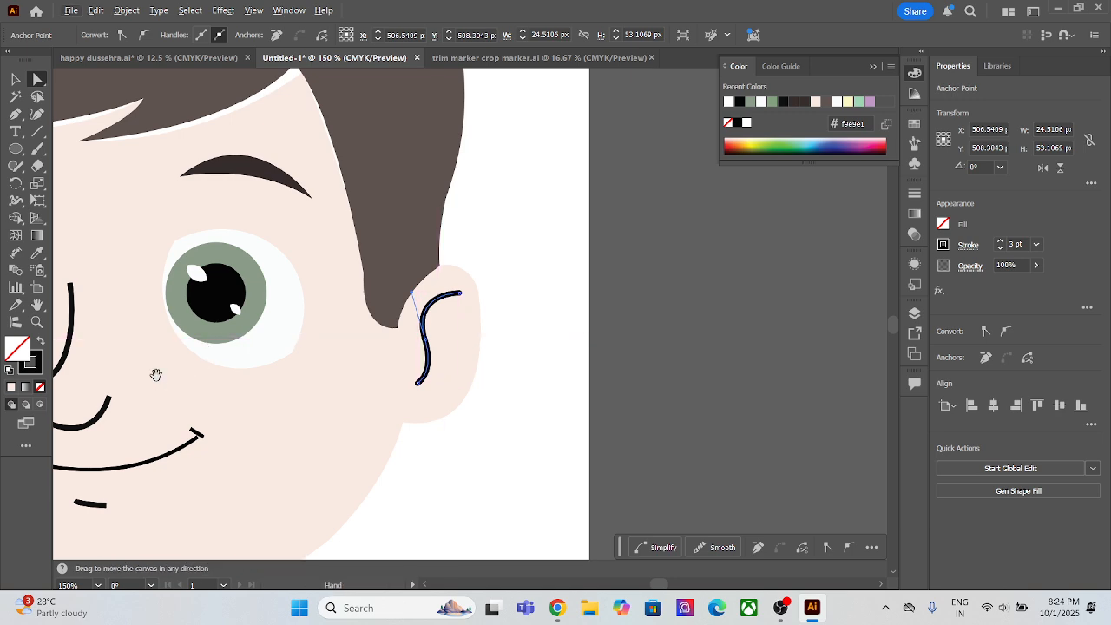
# Step: Round the corner of the nose line where the bridge meets the nostril curve
pyautogui.hscroll(-8, 156, 374)
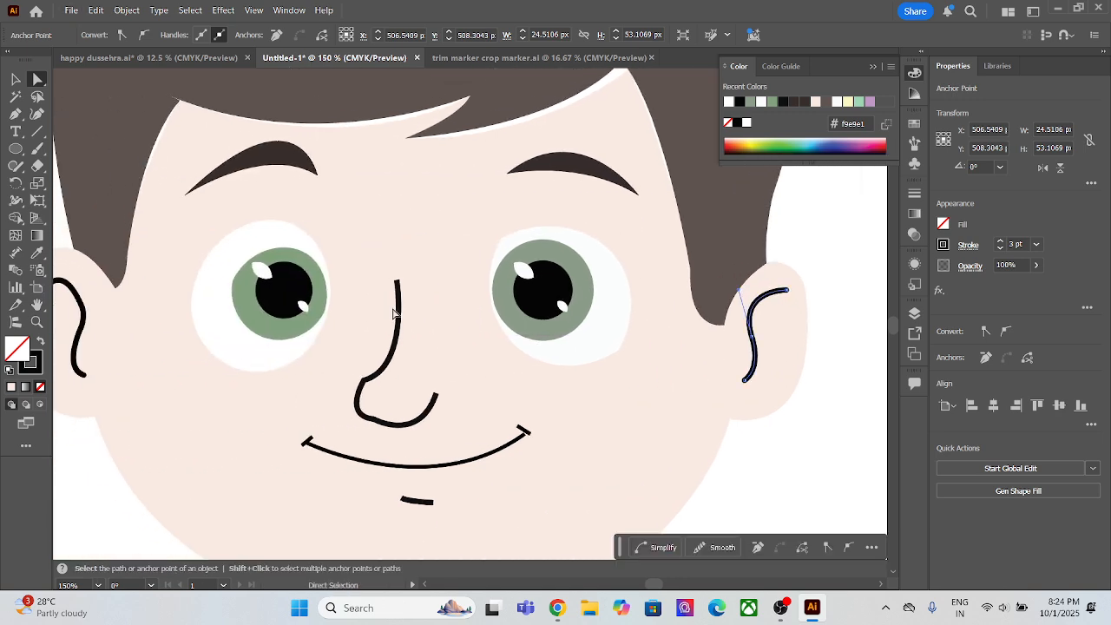
pyautogui.click(365, 383)
pyautogui.click(364, 383)
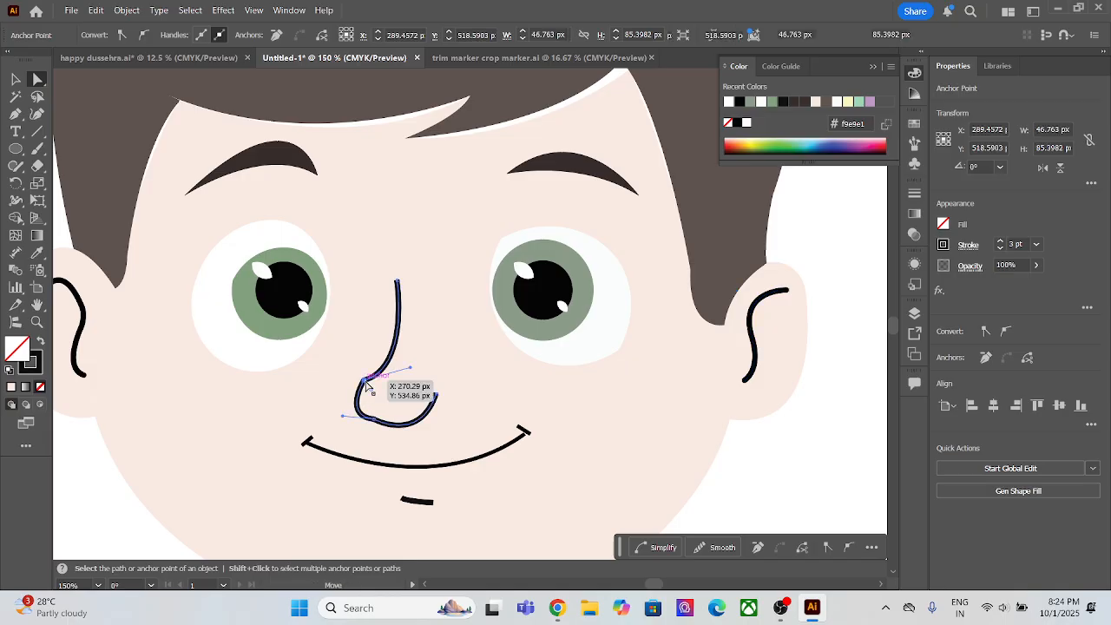
pyautogui.scroll(3, 377, 406)
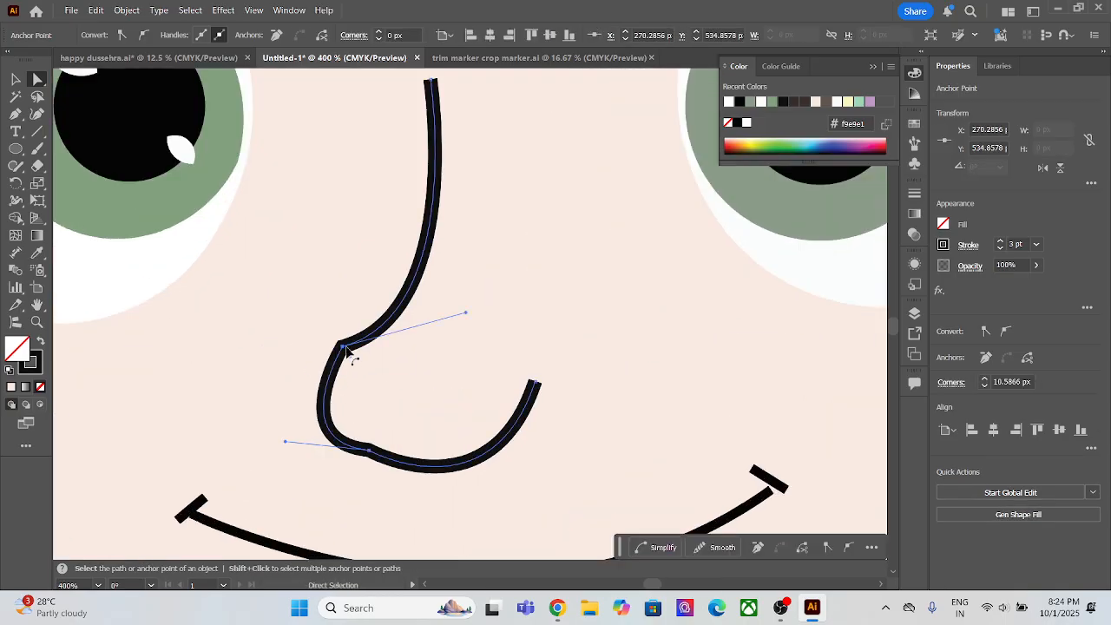
pyautogui.moveTo(351, 363); pyautogui.dragTo(433, 394)
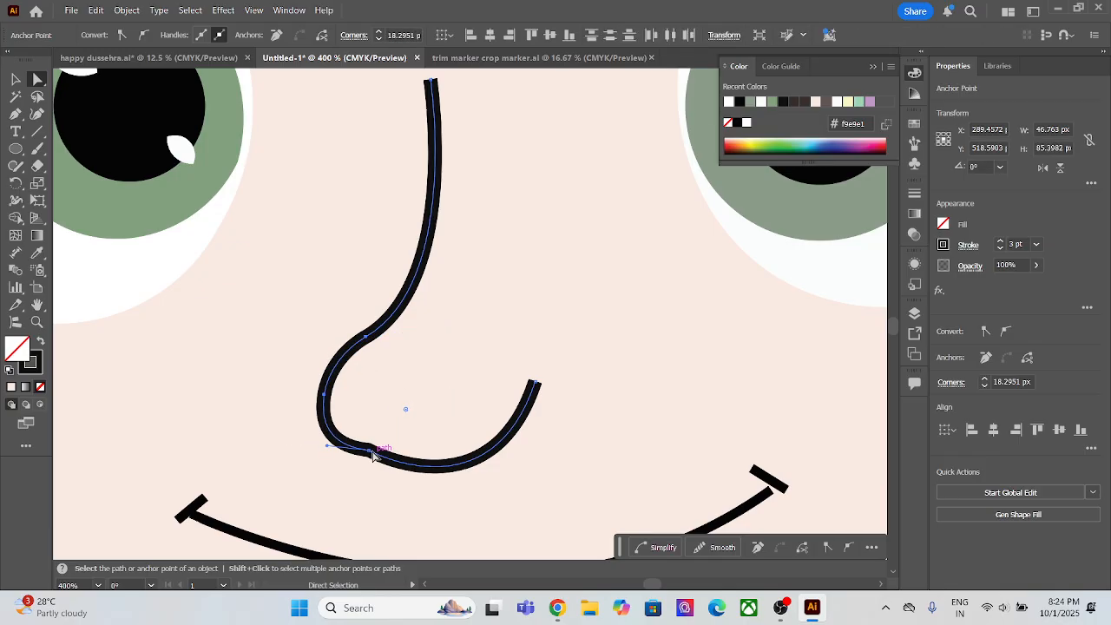
# Step: Round the remaining lower corner of the nose line, just before the curve under the nose tip
pyautogui.scroll(-5, 382, 436)
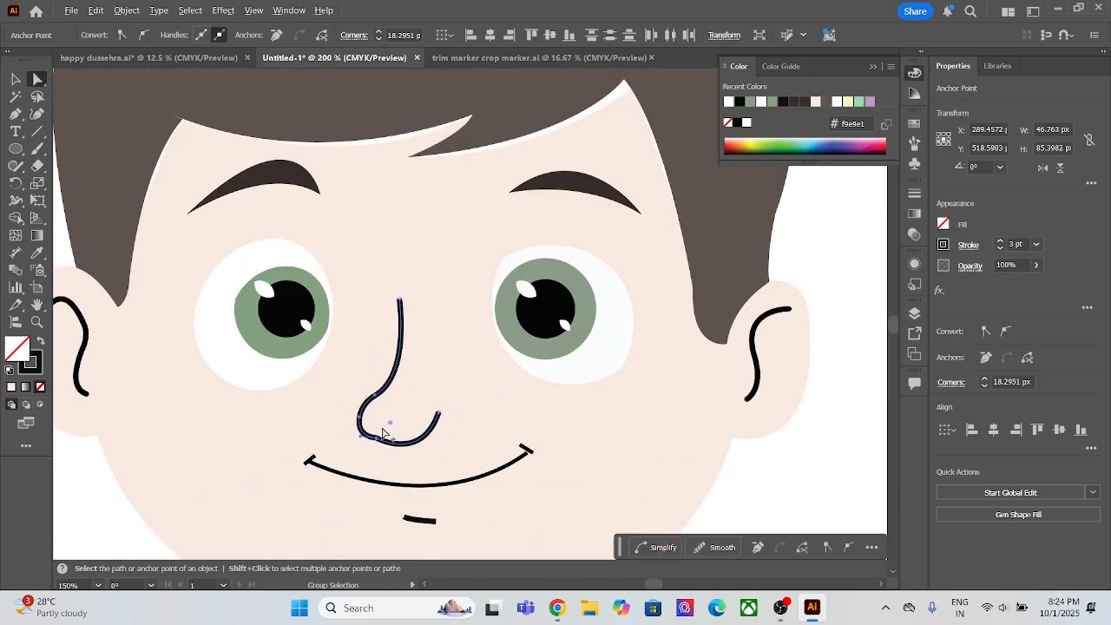
pyautogui.click(439, 386)
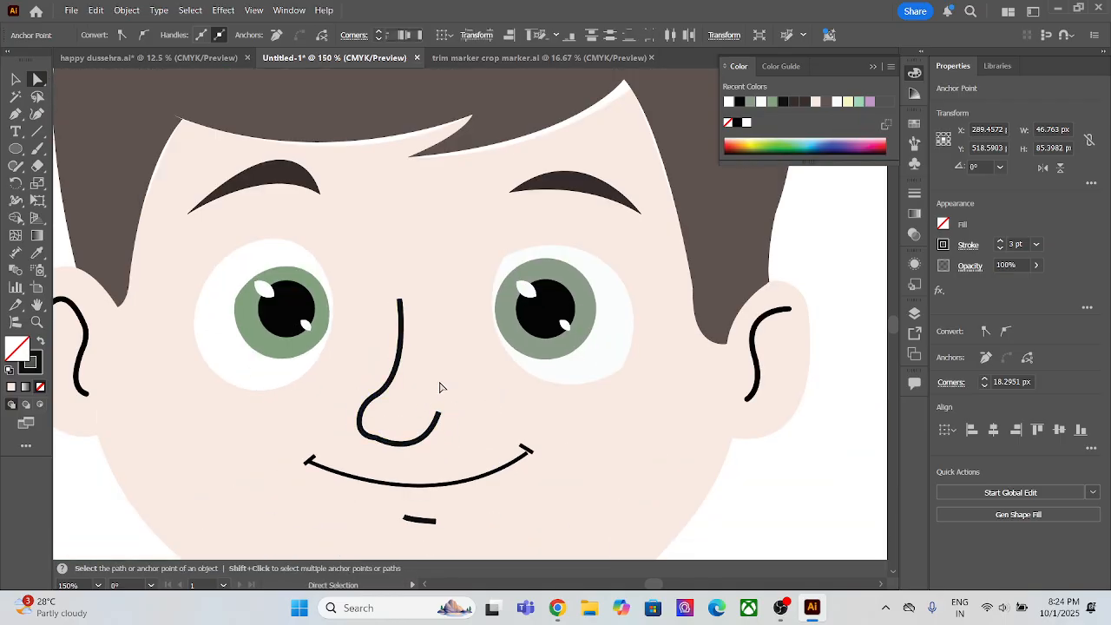
pyautogui.click(382, 444)
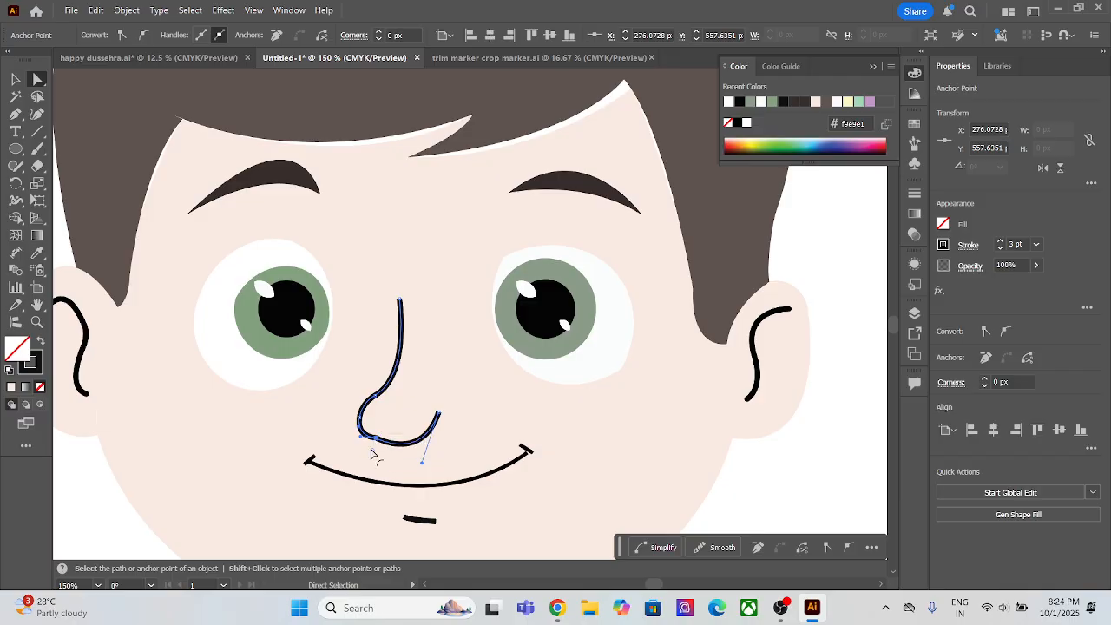
pyautogui.moveTo(372, 453); pyautogui.dragTo(364, 527)
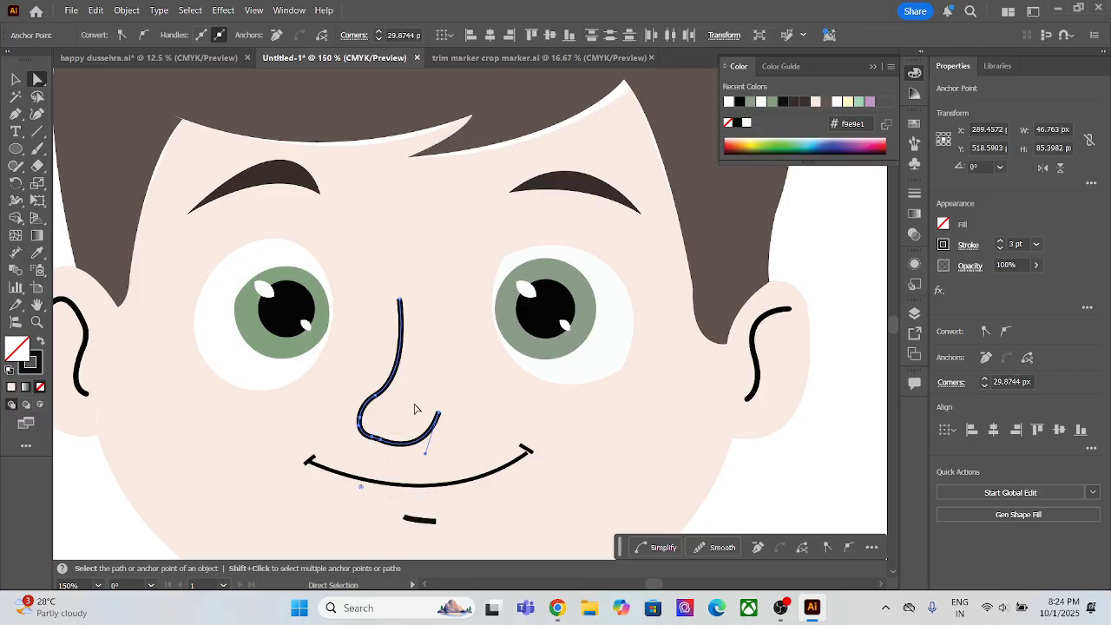
pyautogui.click(413, 457)
# Step: Apply a Round Cap to the stroke of the nose line
pyautogui.scroll(-1, 482, 384)
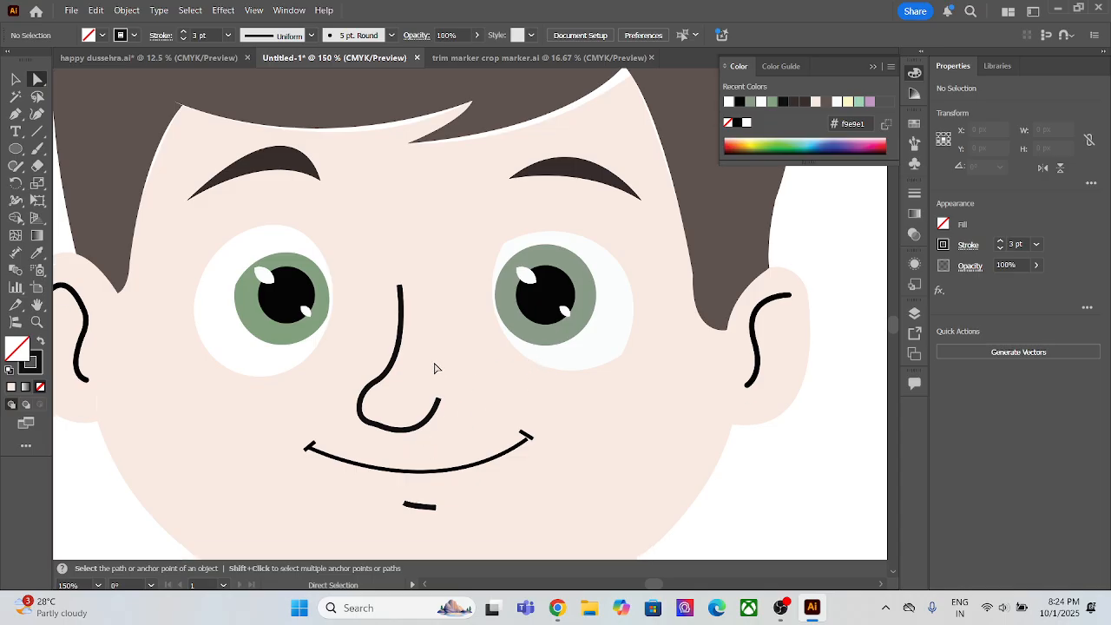
pyautogui.click(404, 328)
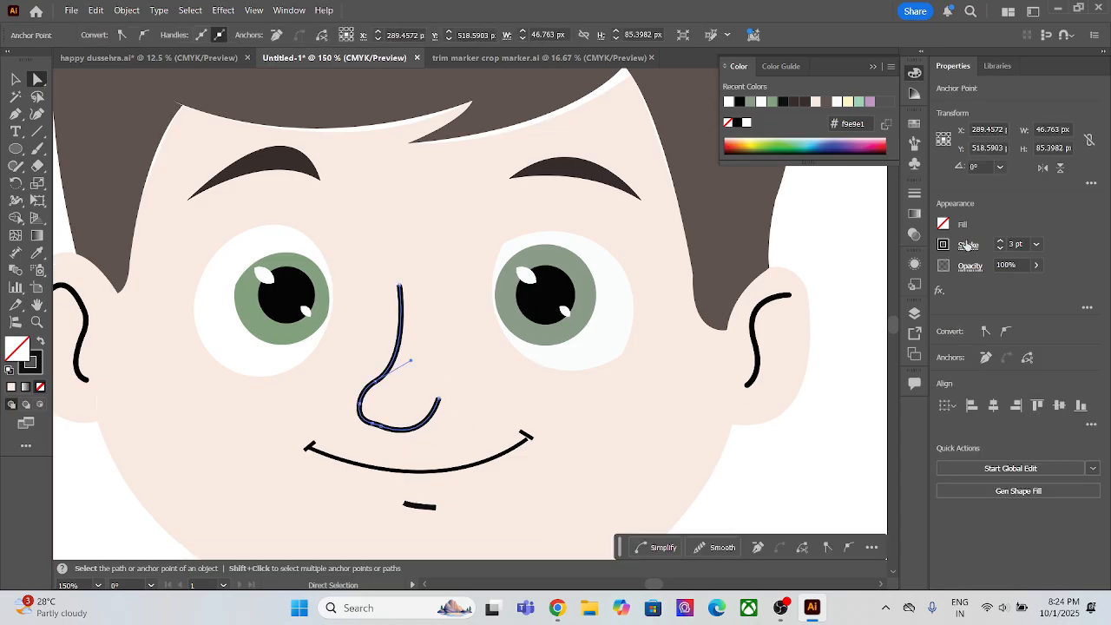
pyautogui.click(967, 246)
pyautogui.click(458, 325)
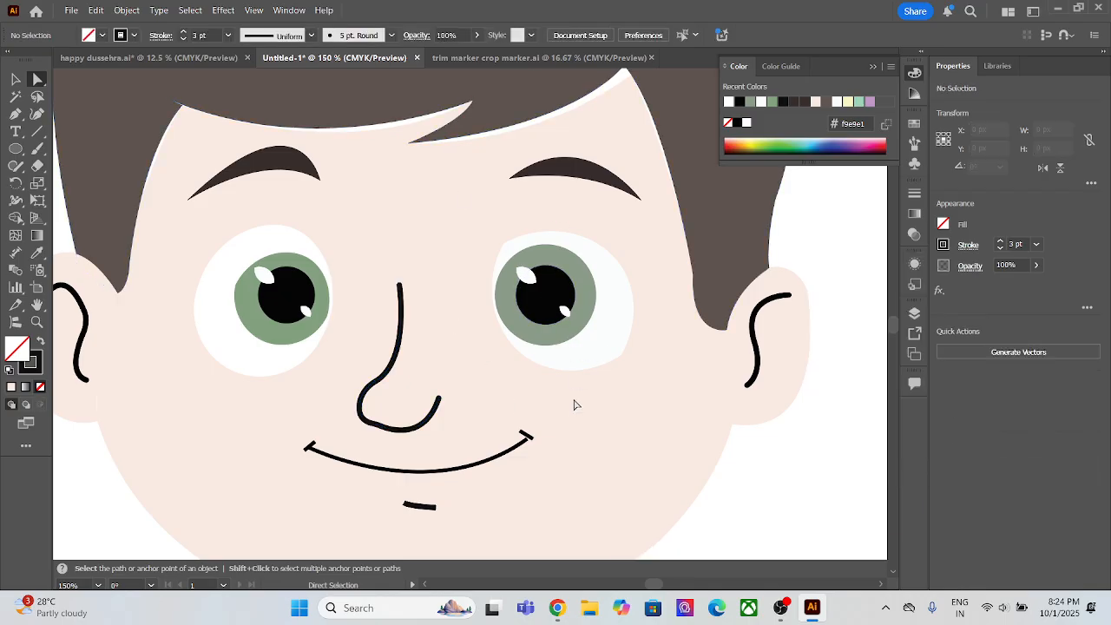
# Step: Rotate the short tick at the right end of the mouth line to a steeper angle
pyautogui.scroll(4, 527, 436)
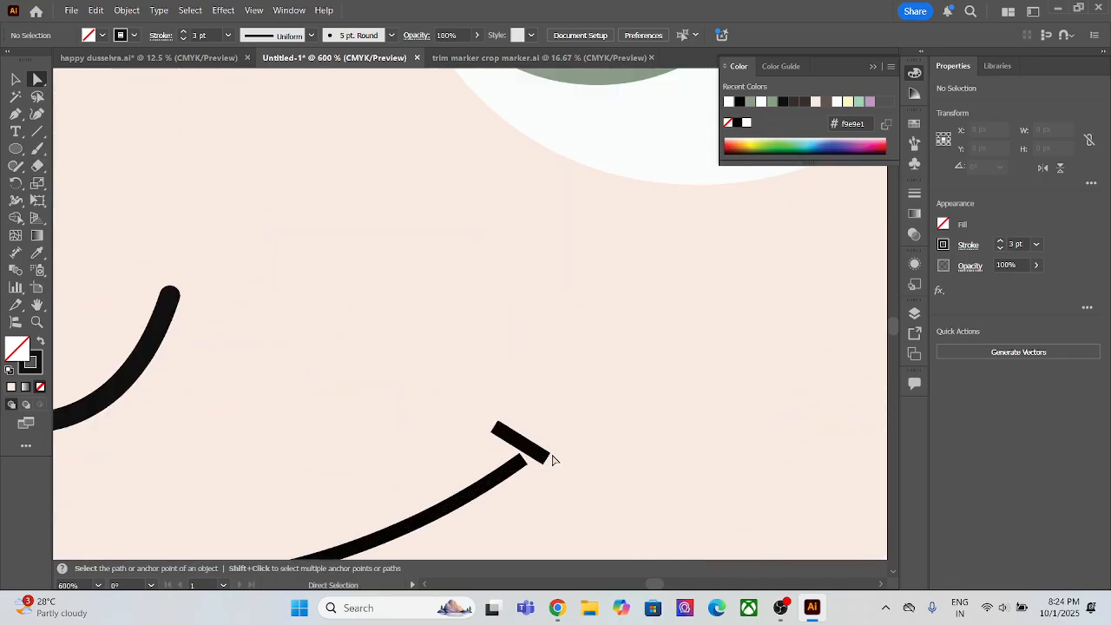
pyautogui.scroll(-2, 555, 434)
pyautogui.scroll(-2, 440, 405)
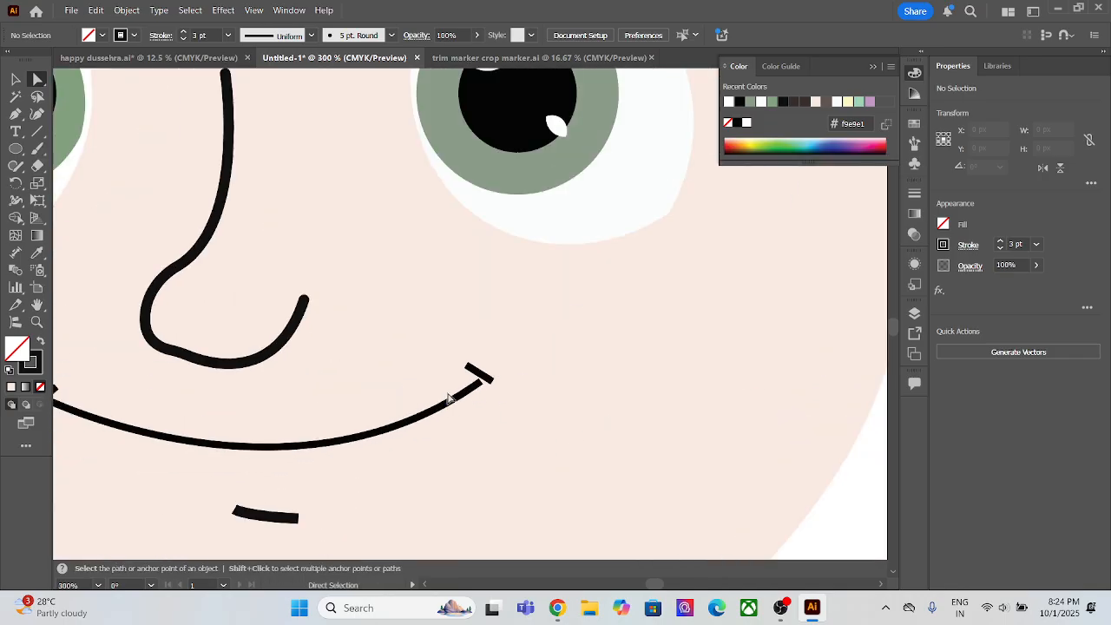
pyautogui.click(491, 387)
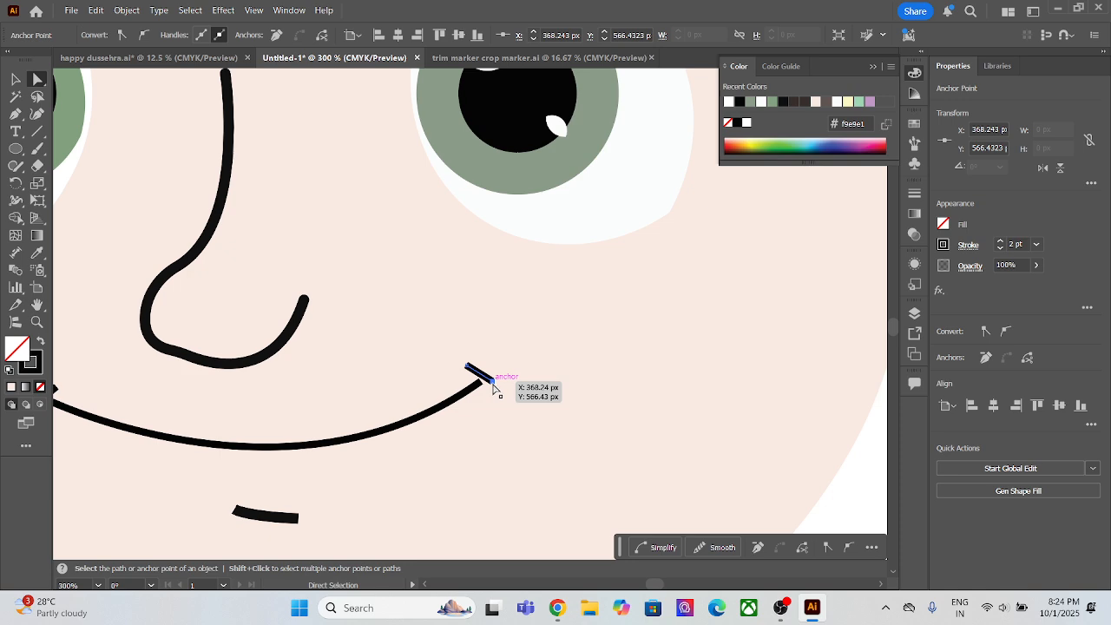
pyautogui.click(16, 79)
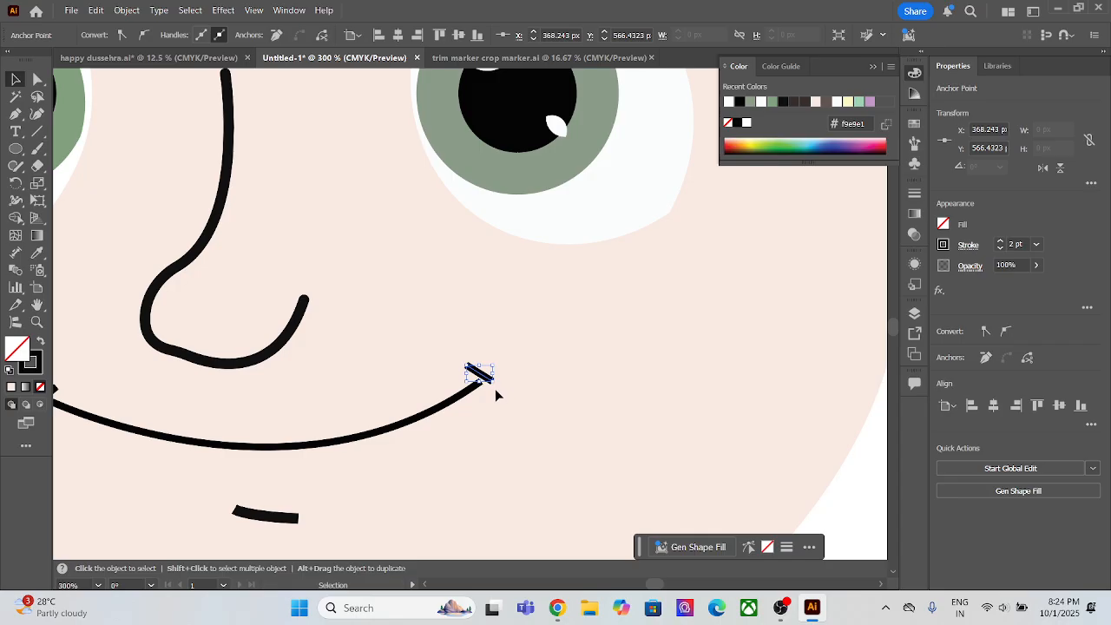
pyautogui.moveTo(495, 388); pyautogui.dragTo(487, 387)
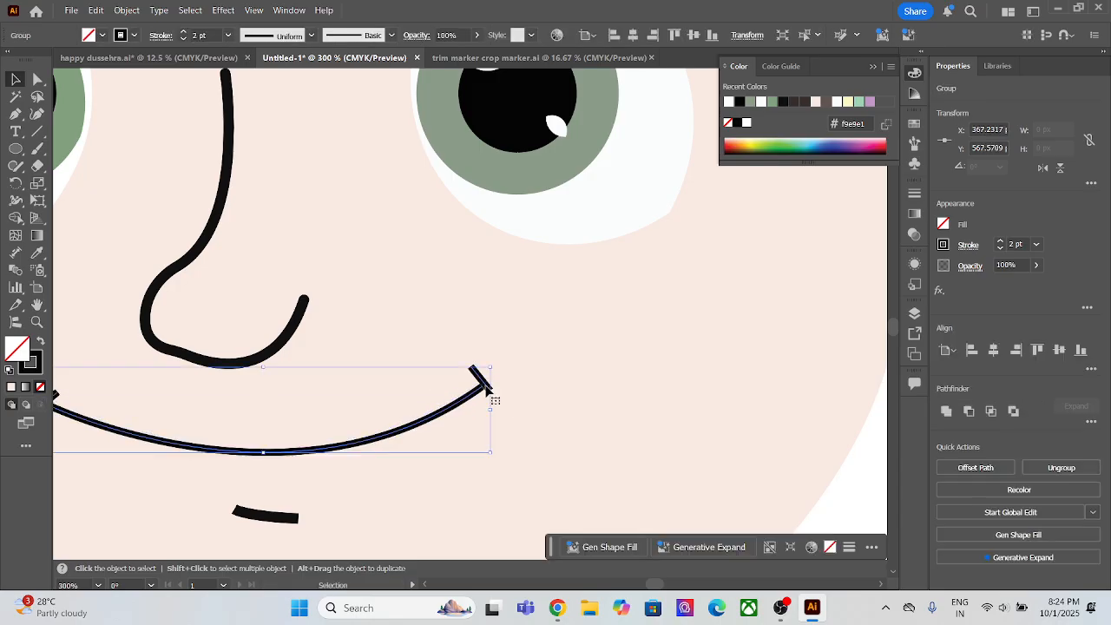
pyautogui.click(529, 387)
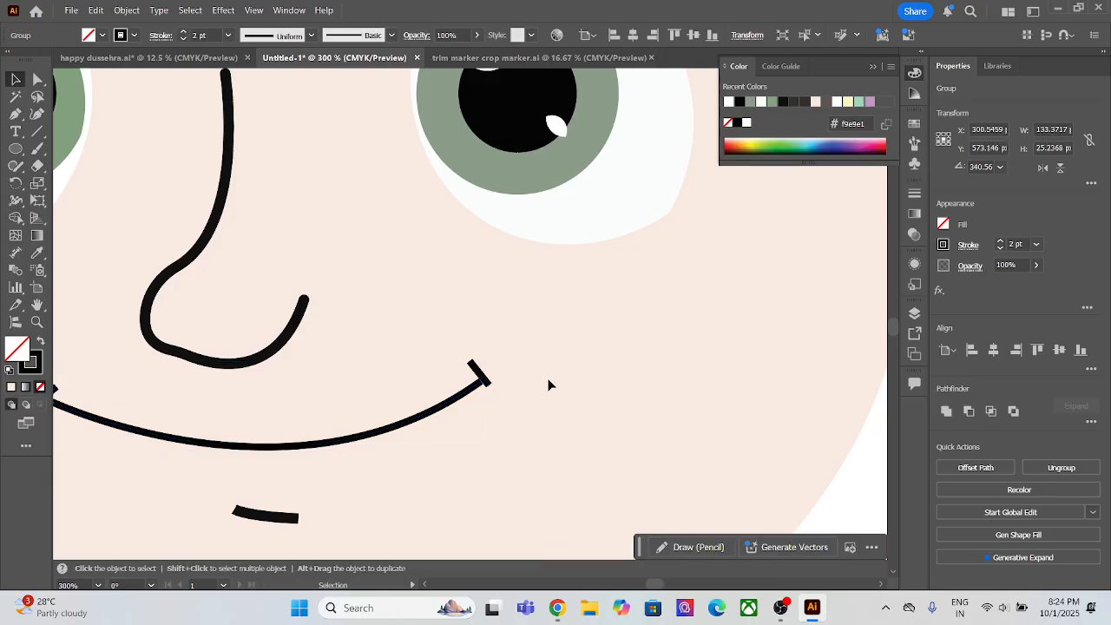
# Step: Ungroup the mouth so that its curve and the two end ticks are separate paths
pyautogui.click(487, 385)
pyautogui.scroll(-1, 486, 386)
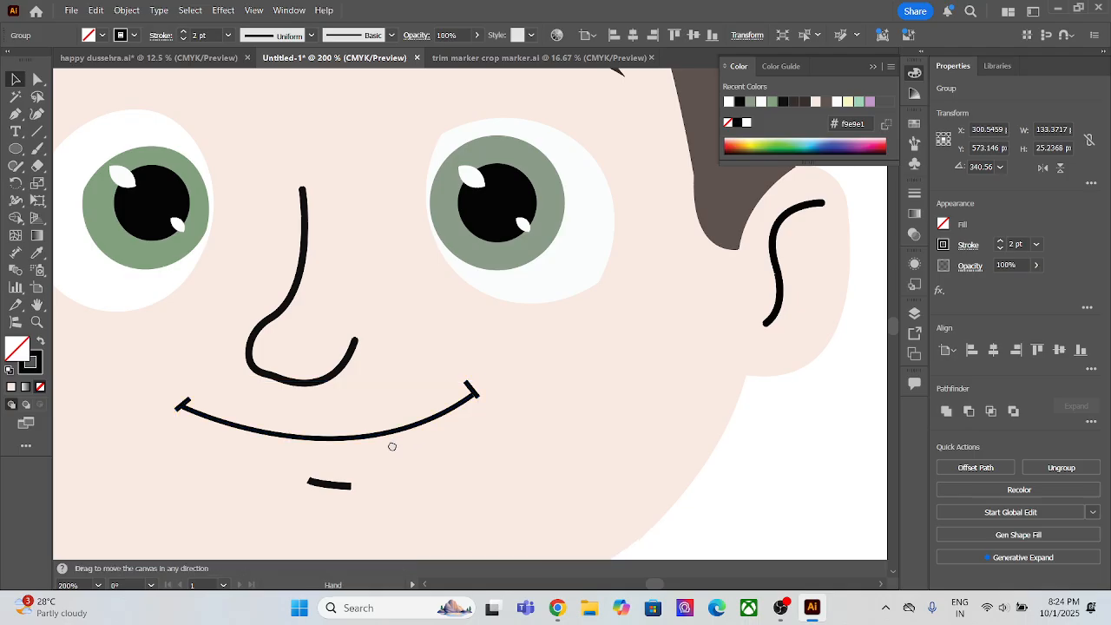
pyautogui.moveTo(391, 446); pyautogui.dragTo(498, 409)
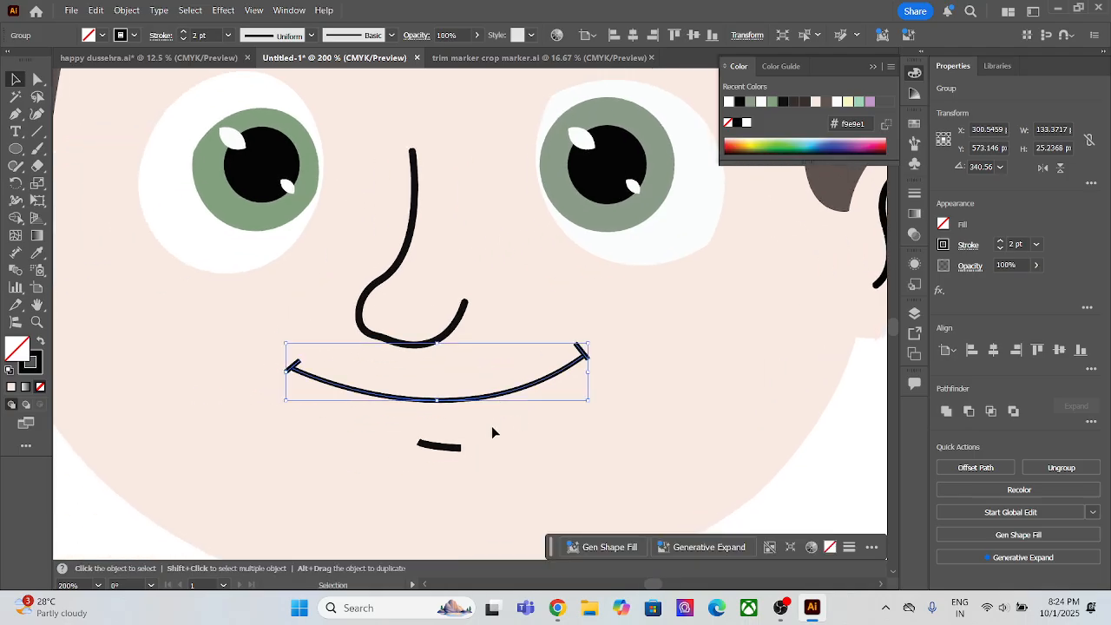
pyautogui.click(496, 416)
pyautogui.click(406, 398)
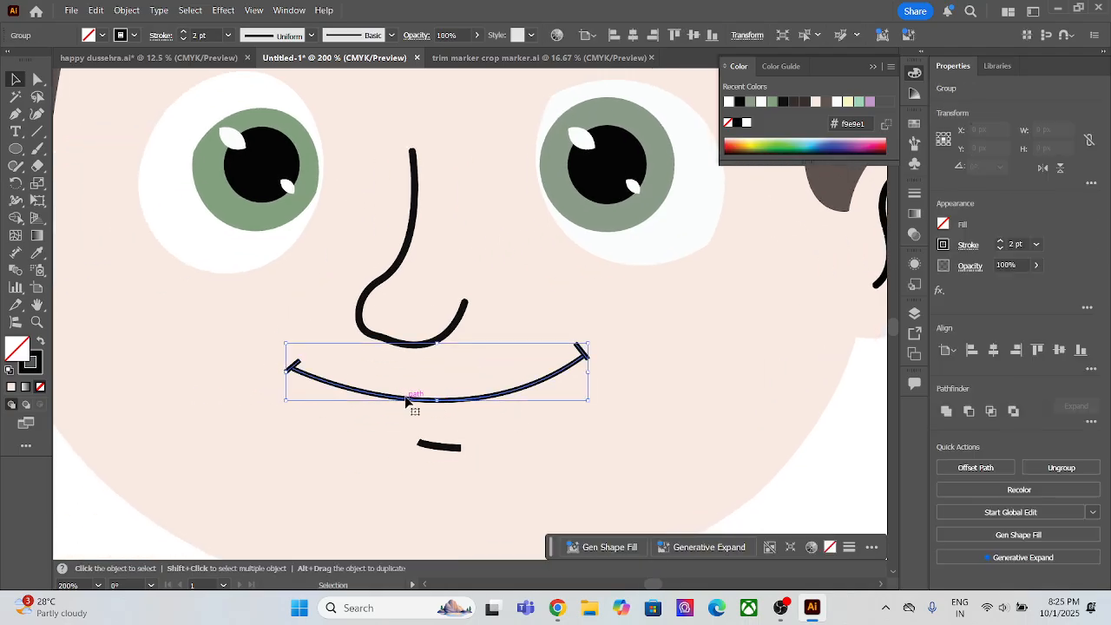
pyautogui.rightClick(397, 396)
pyautogui.click(413, 354)
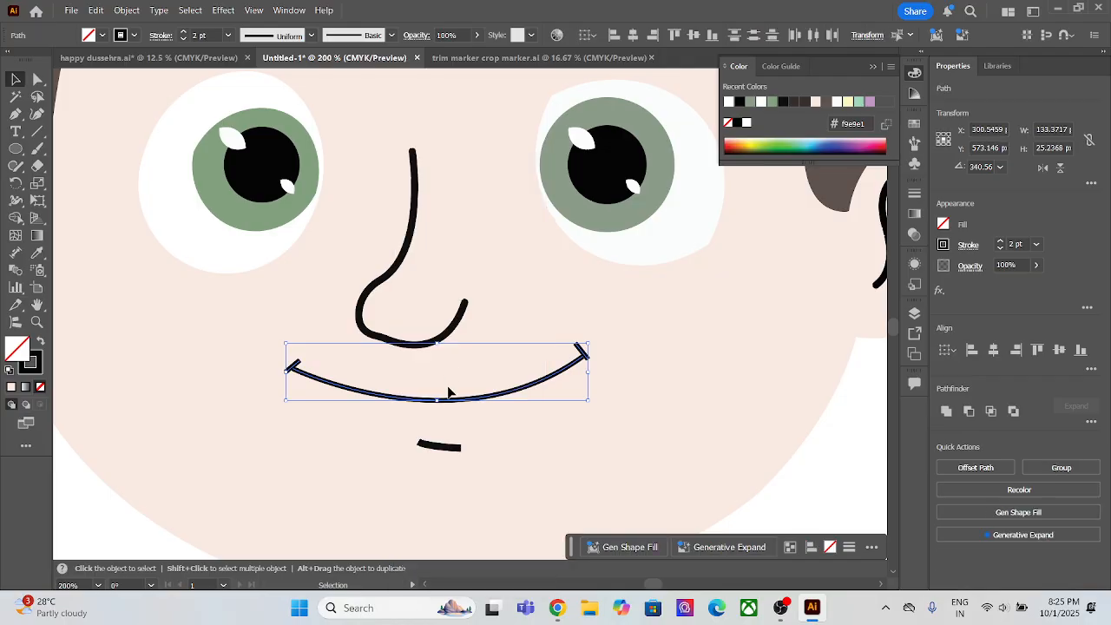
pyautogui.click(550, 425)
# Step: Rotate the short tick at the left end of the mouth line by about 9.4°
pyautogui.click(298, 376)
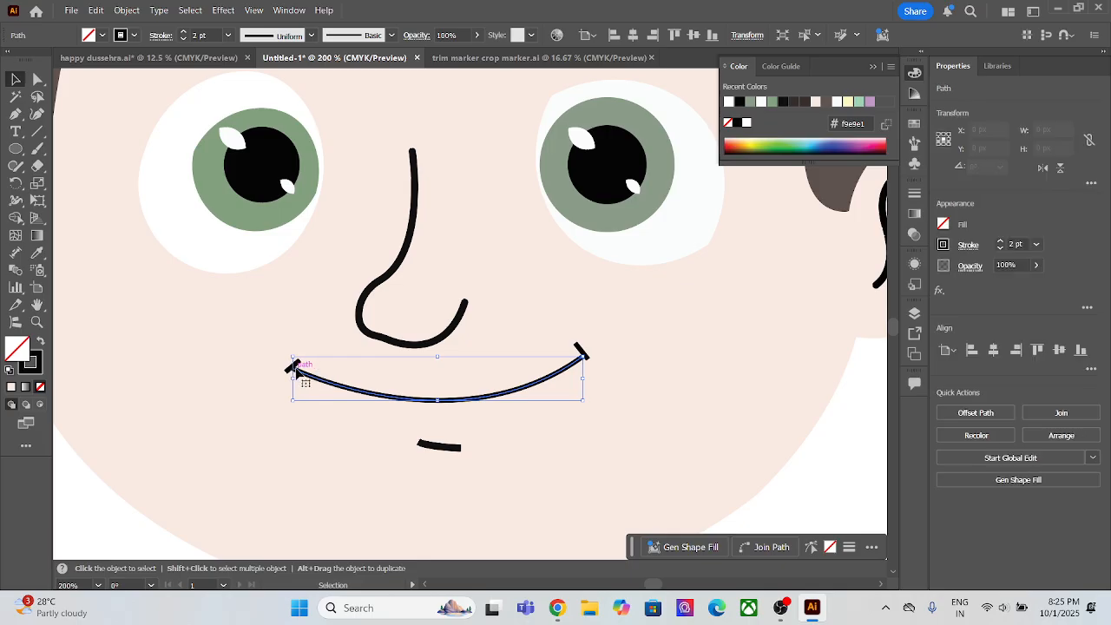
pyautogui.scroll(5, 300, 373)
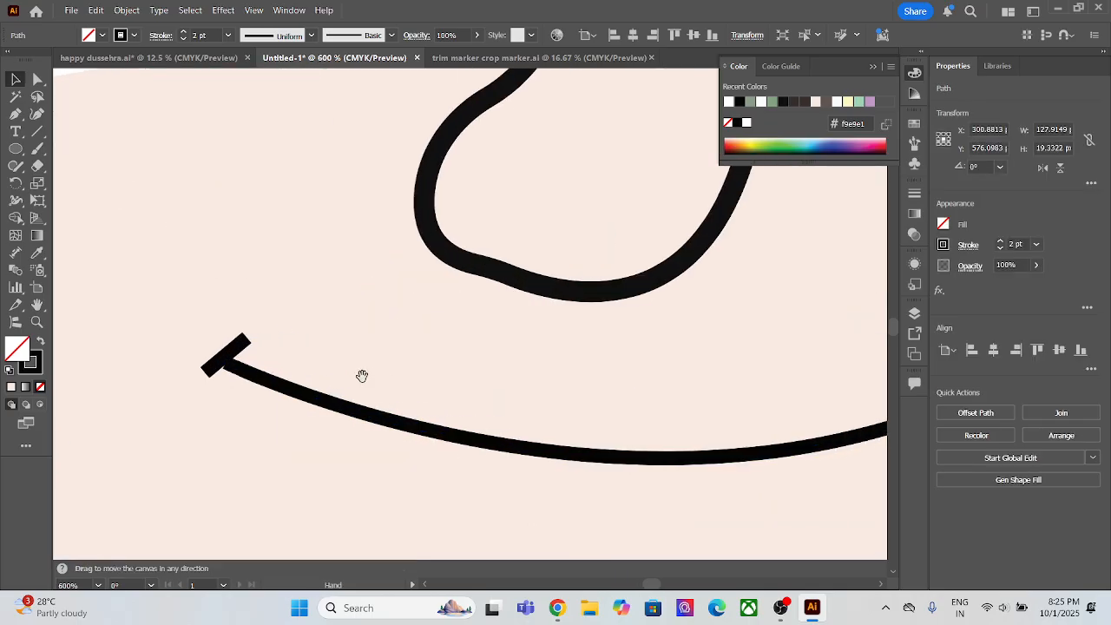
pyautogui.click(205, 375)
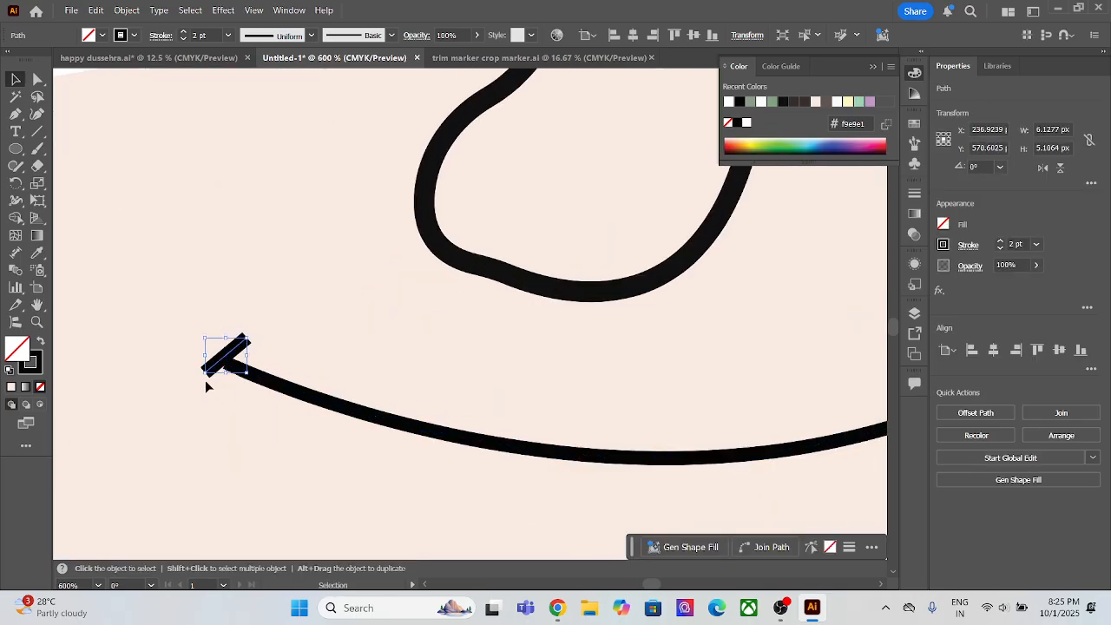
pyautogui.moveTo(205, 380); pyautogui.dragTo(208, 383)
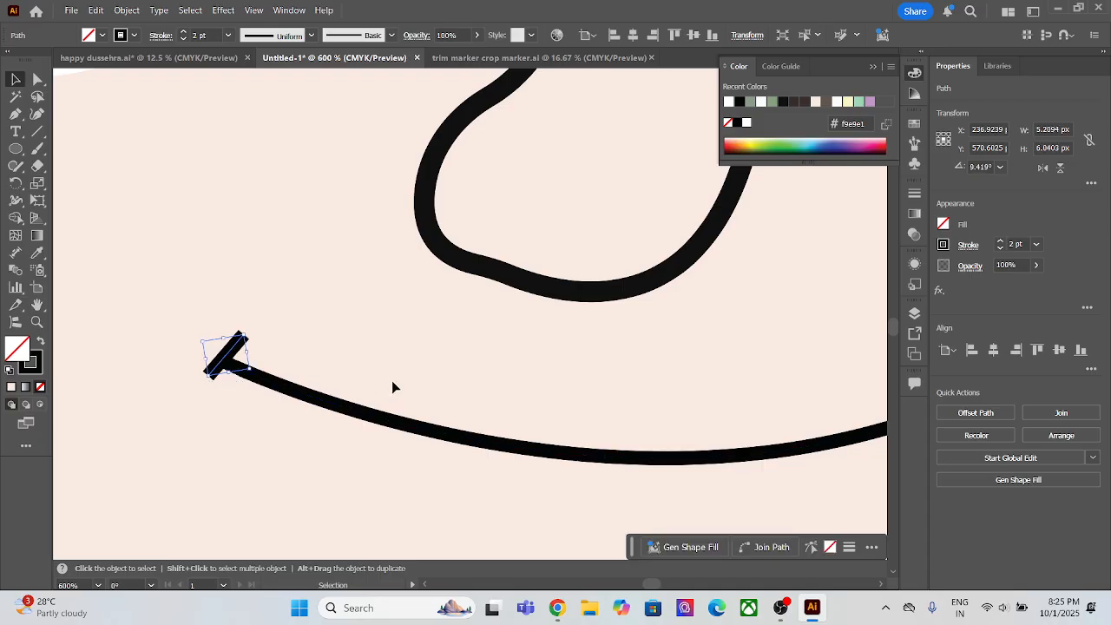
pyautogui.scroll(-2, 392, 382)
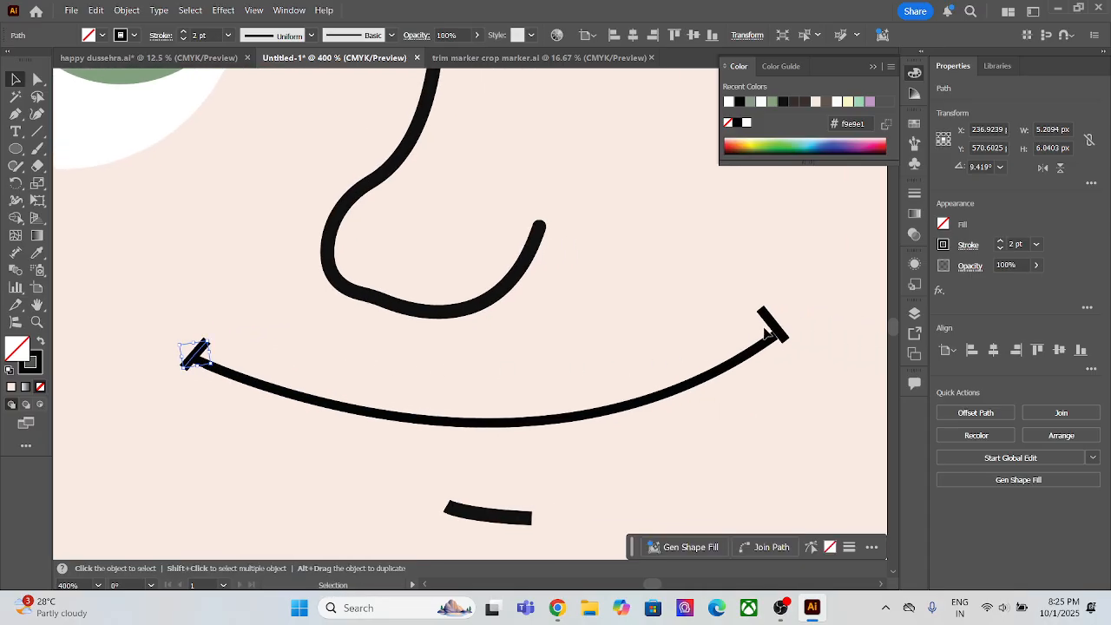
# Step: Rotate the tick at the mouth's right end slightly further and shift it onto the end of the curve
pyautogui.click(775, 334)
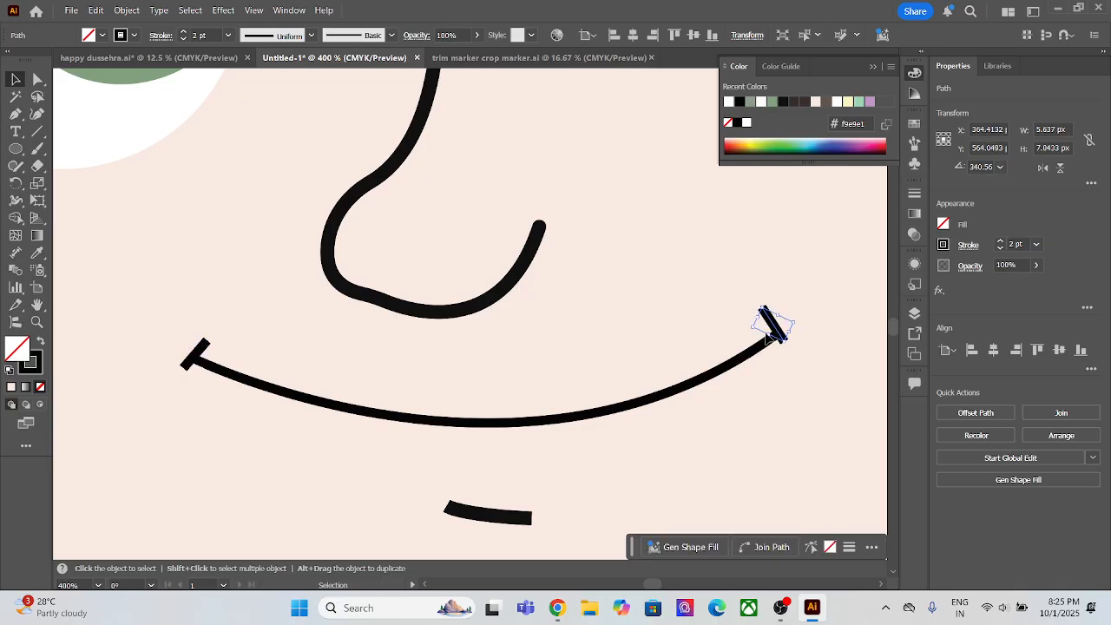
pyautogui.moveTo(767, 339); pyautogui.dragTo(780, 336)
pyautogui.click(785, 337)
pyautogui.click(781, 340)
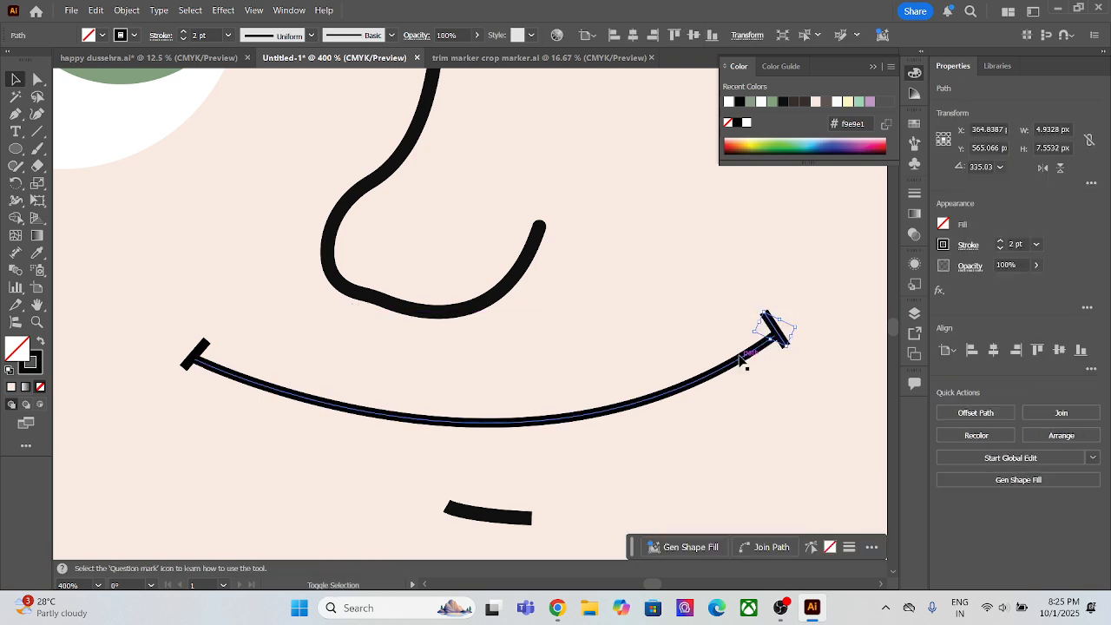
# Step: Try to merge the mouth curve and its two end ticks with the Shape Builder tool
pyautogui.keyDown('shift'); pyautogui.click(740, 364); pyautogui.keyUp('shift')
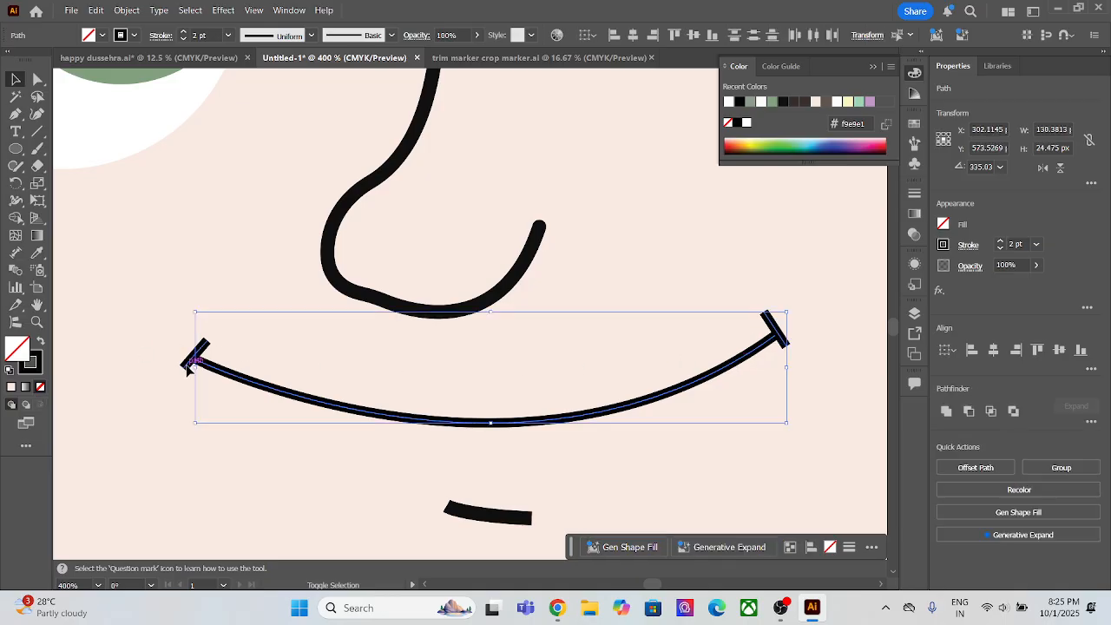
pyautogui.keyDown('shift'); pyautogui.click(193, 359); pyautogui.keyUp('shift')
pyautogui.click(15, 218)
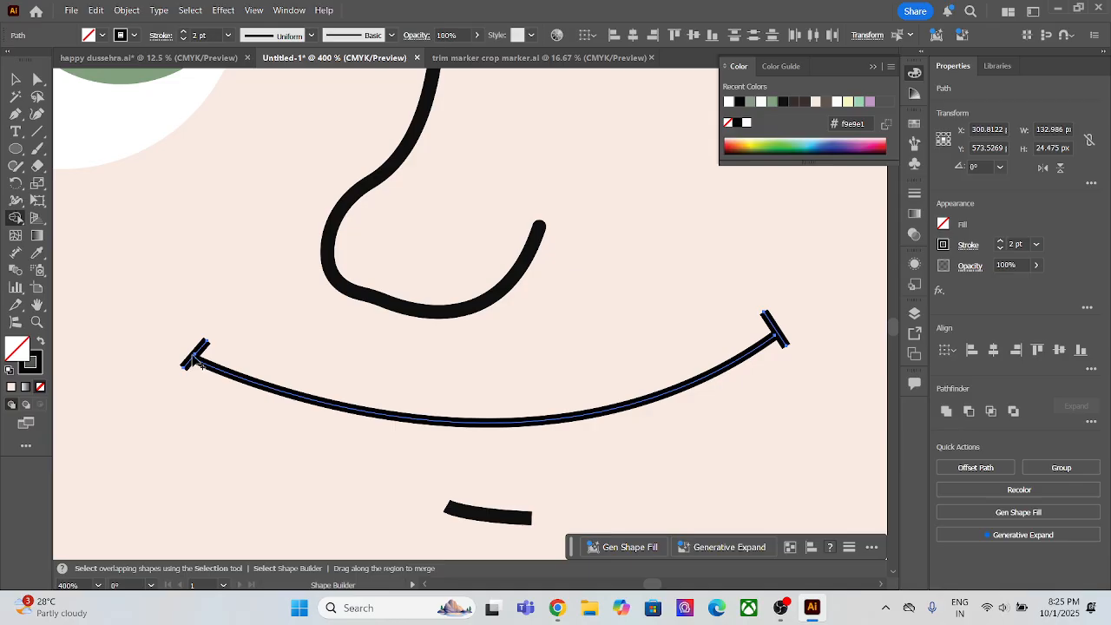
pyautogui.scroll(3, 207, 366)
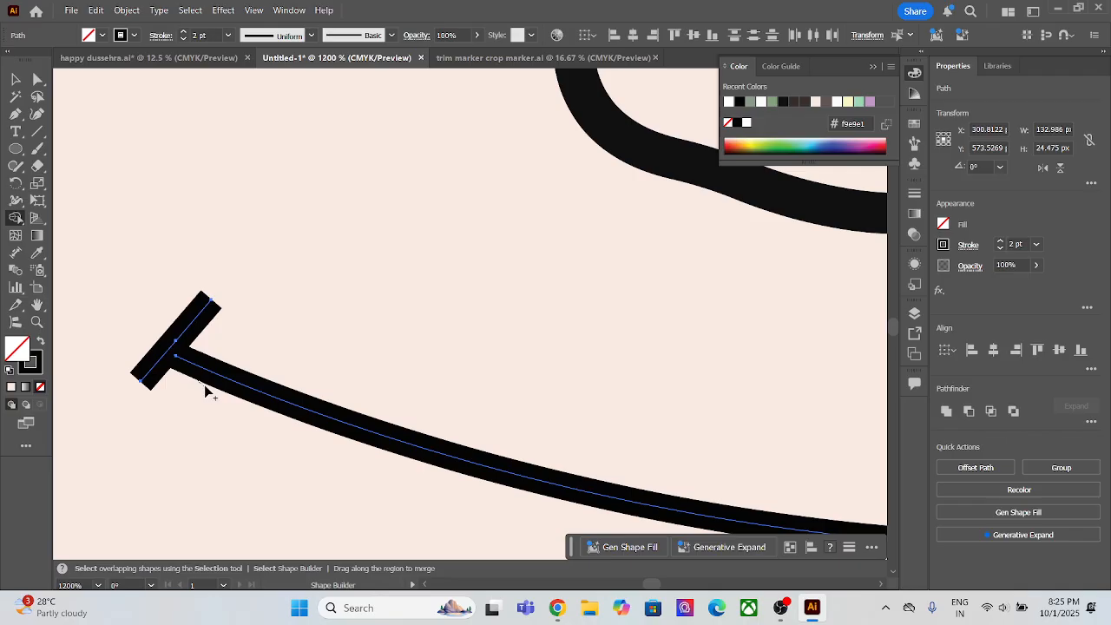
pyautogui.scroll(-5, 206, 373)
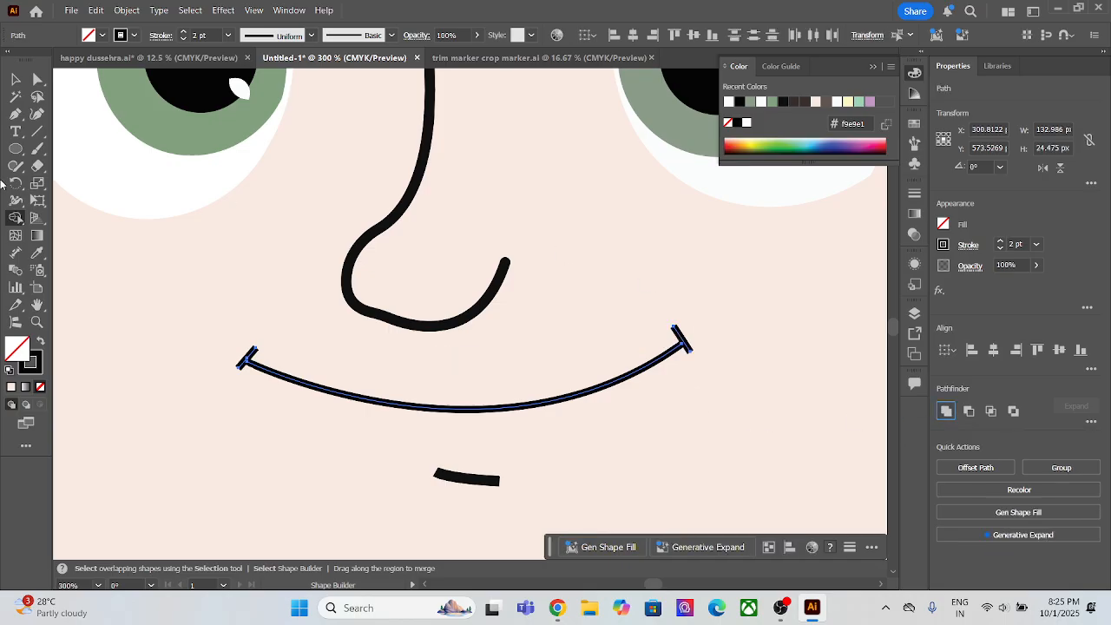
pyautogui.click(15, 80)
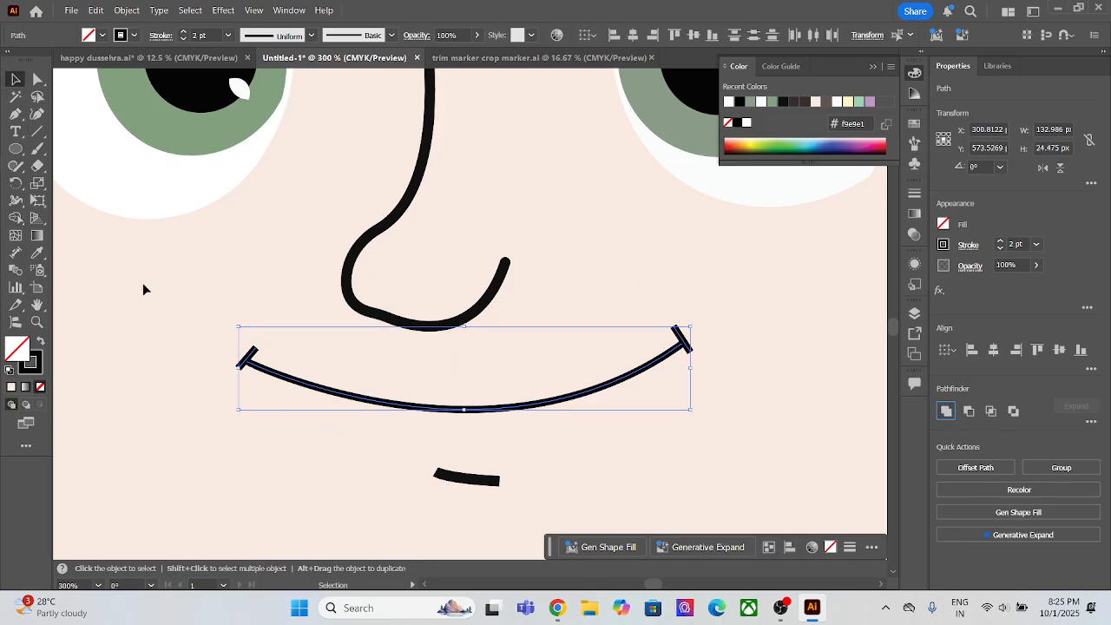
# Step: Try the Width tool on the mouth stroke at its left end, then undo the change and deselect the mouth
pyautogui.scroll(3, 291, 380)
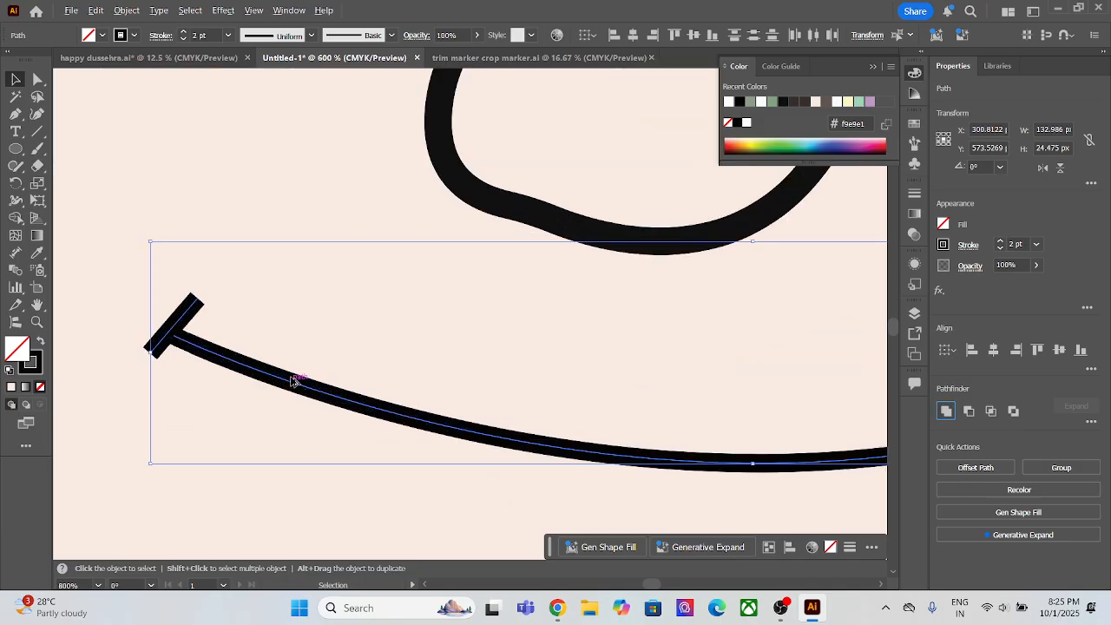
pyautogui.hotkey('shift', 'w')
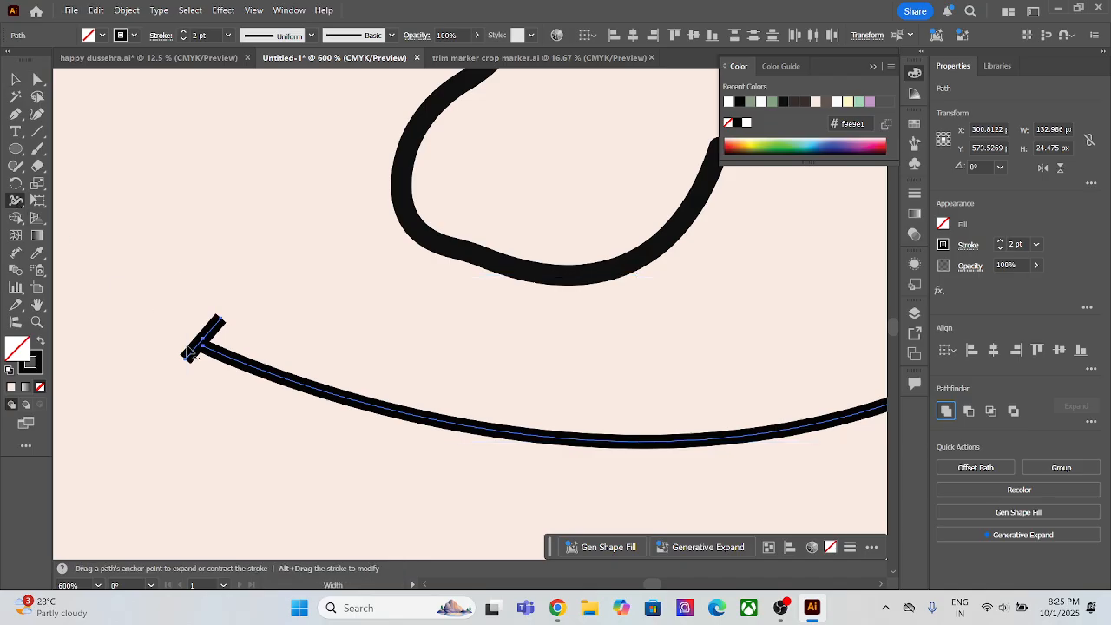
pyautogui.moveTo(189, 351); pyautogui.dragTo(204, 345)
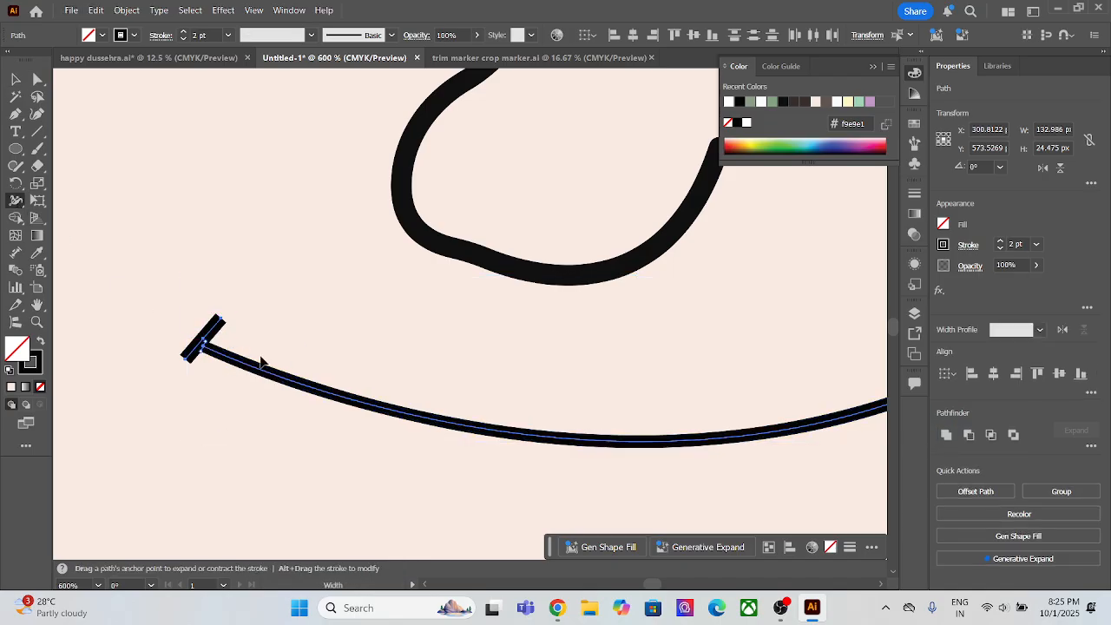
pyautogui.hotkey('ctrl', 'z')
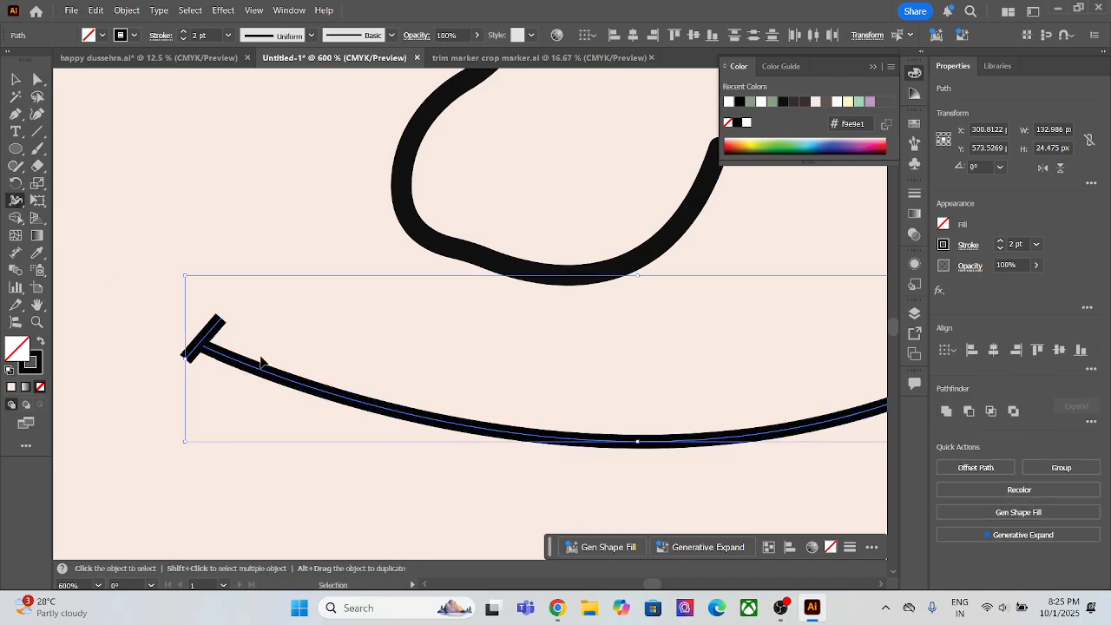
pyautogui.click(13, 80)
pyautogui.scroll(-2, 262, 286)
pyautogui.moveTo(342, 304); pyautogui.dragTo(227, 304)
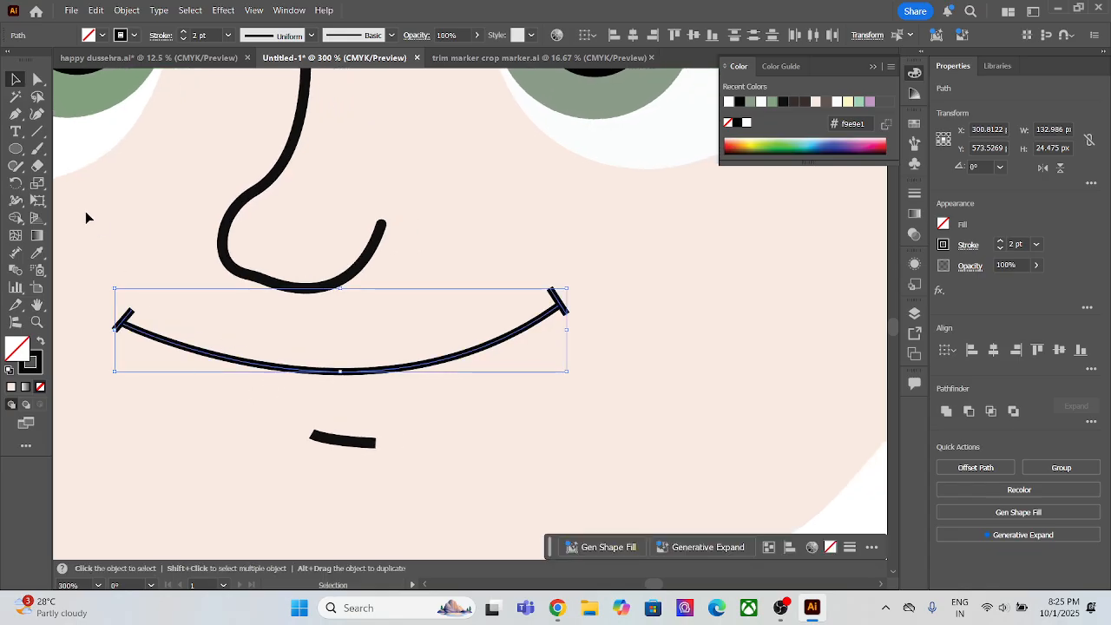
pyautogui.click(87, 215)
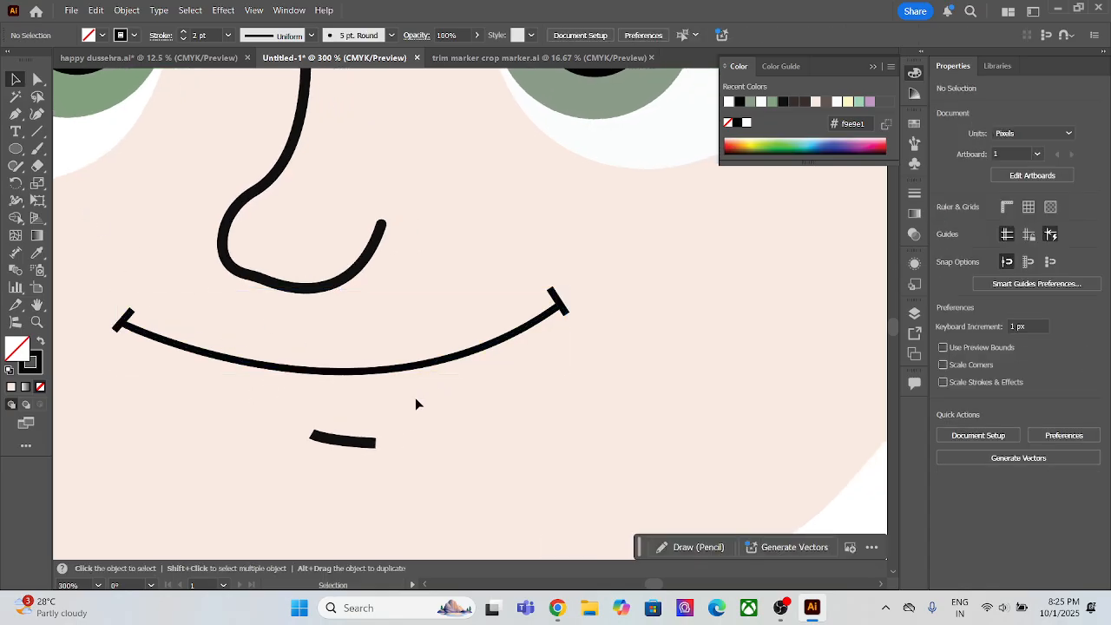
# Step: Move the hair's fringe-notch anchor to about X 324, Y 373 px and bend the left fringe curve down to close the forehead gap
pyautogui.scroll(-1, 415, 398)
pyautogui.scroll(-1, 223, 253)
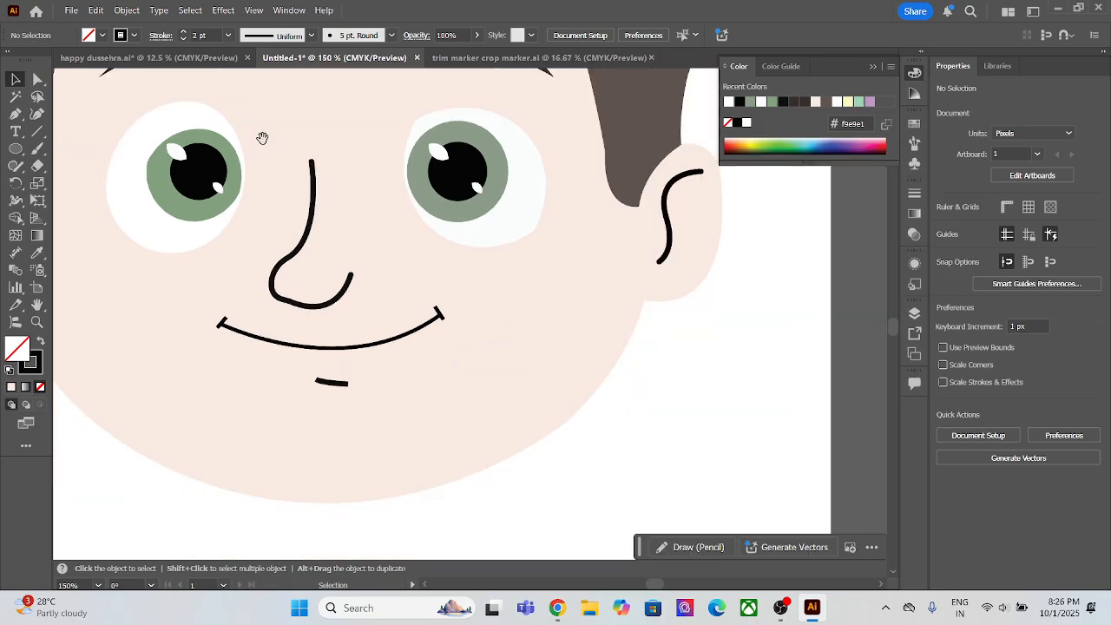
pyautogui.moveTo(262, 138); pyautogui.dragTo(334, 430)
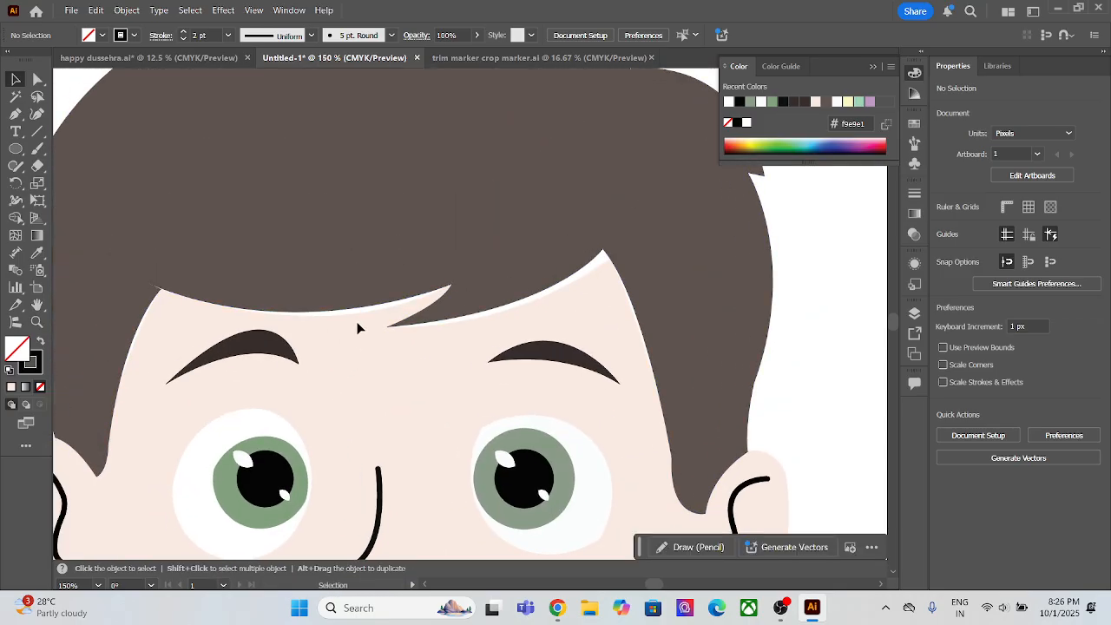
pyautogui.scroll(1, 357, 328)
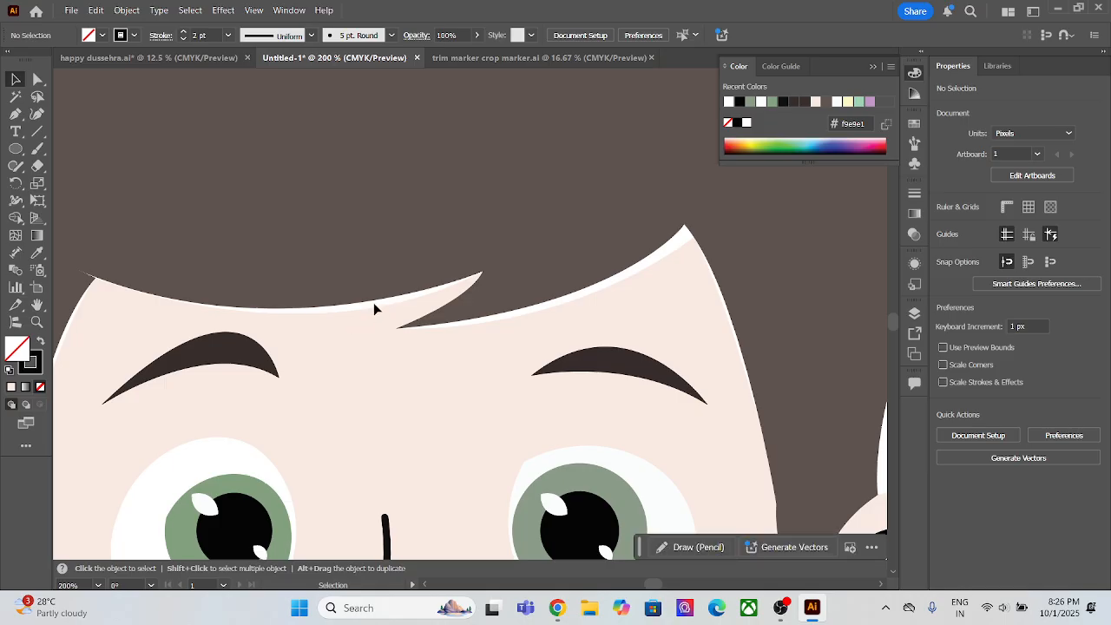
pyautogui.press('a')
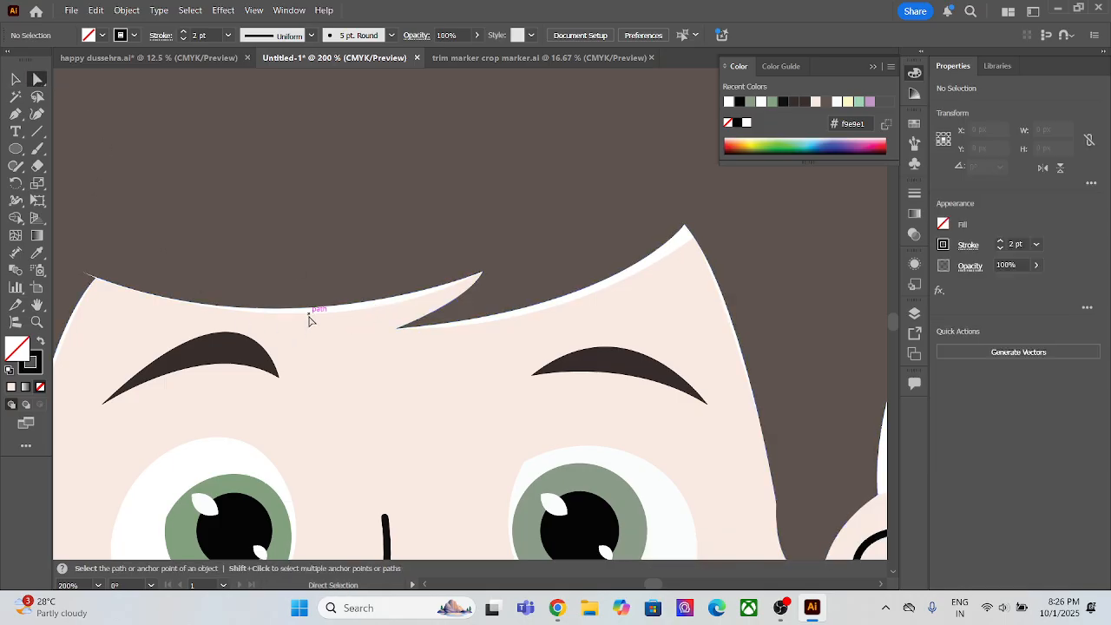
pyautogui.click(316, 316)
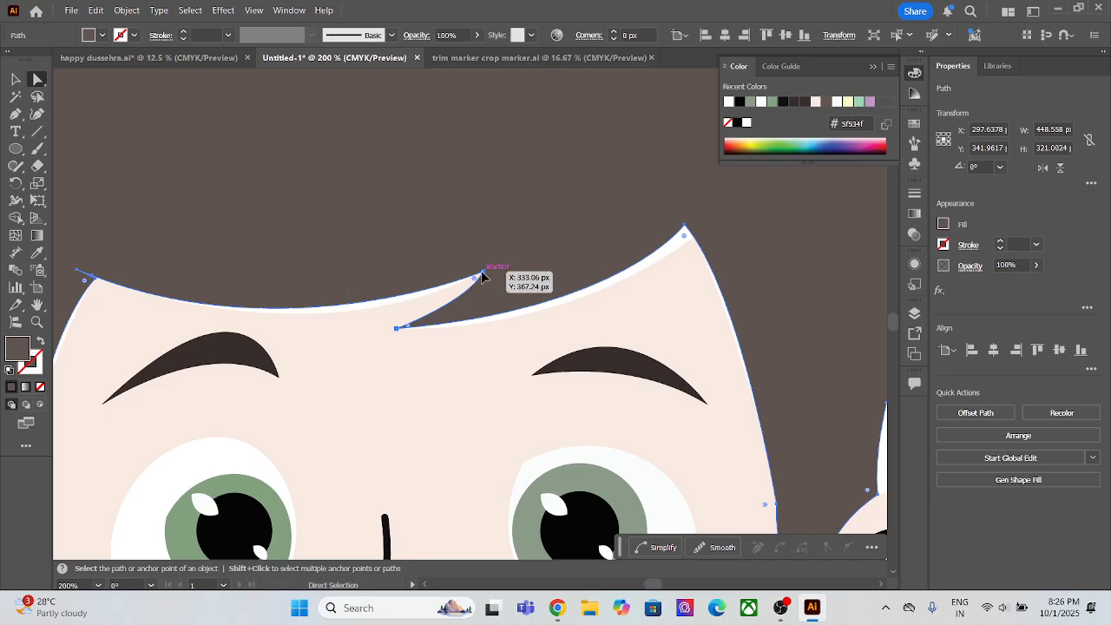
pyautogui.moveTo(483, 272); pyautogui.dragTo(480, 276)
pyautogui.hotkey('ctrl', 'z')
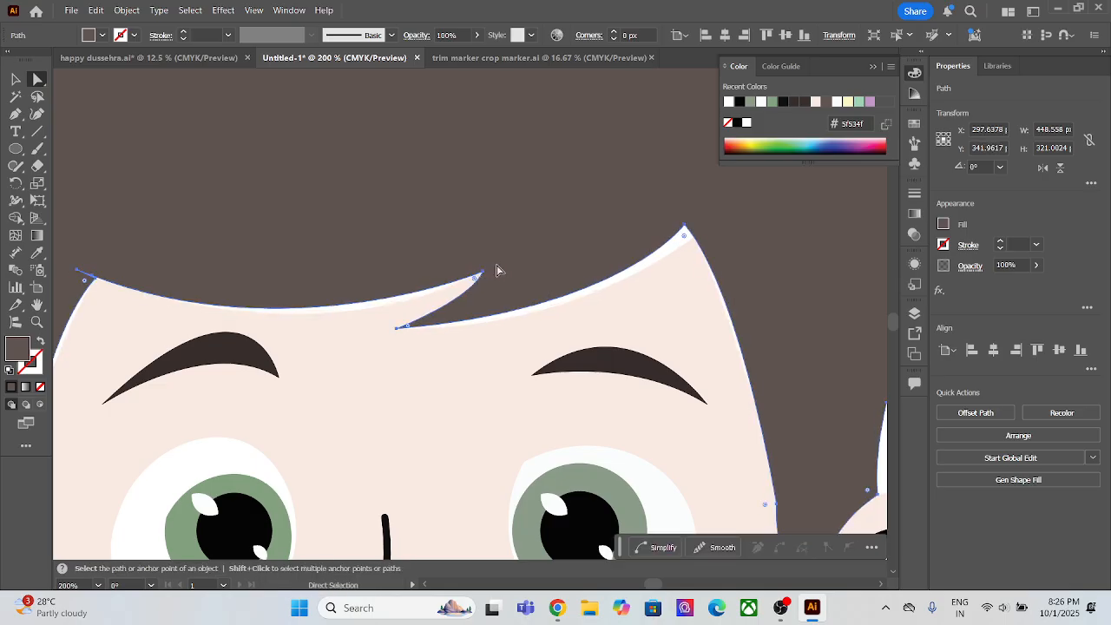
pyautogui.click(483, 276)
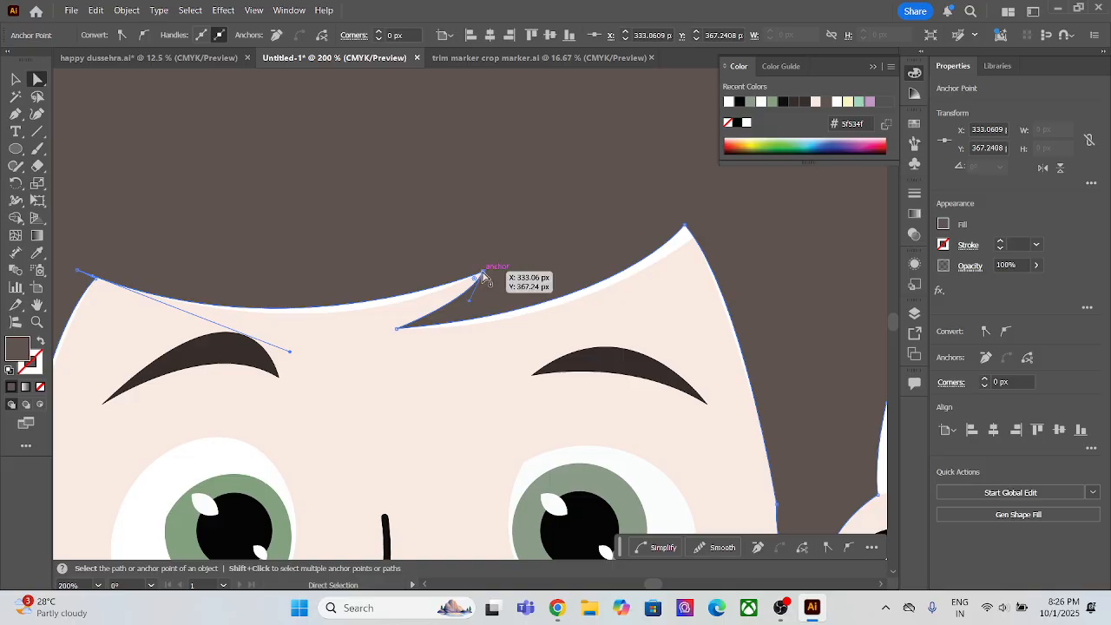
pyautogui.moveTo(482, 276); pyautogui.dragTo(460, 286)
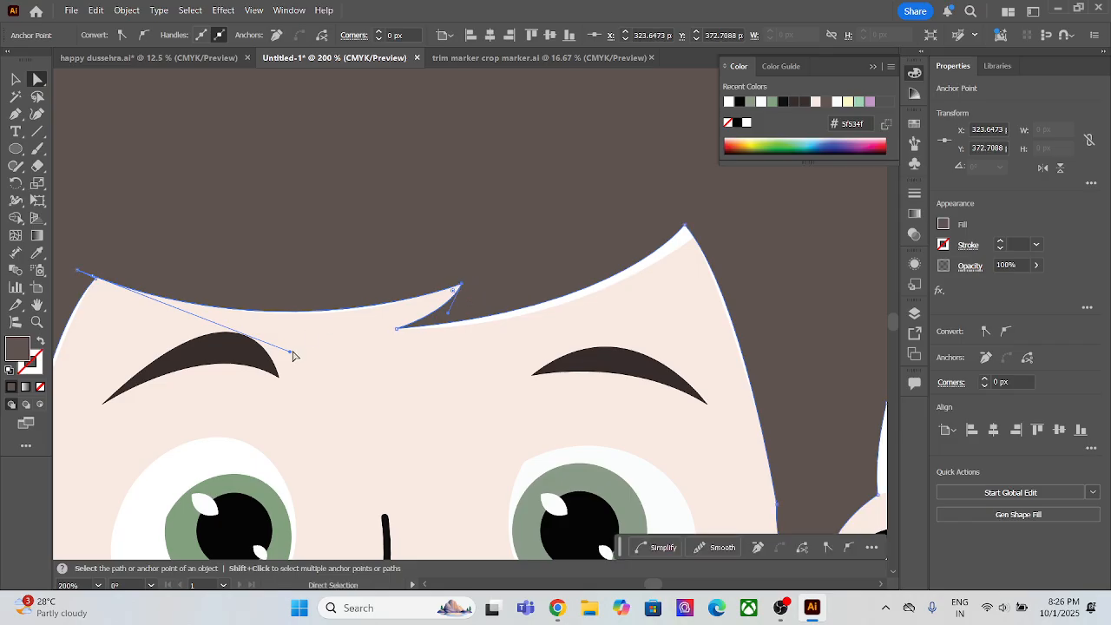
pyautogui.moveTo(293, 356); pyautogui.dragTo(289, 362)
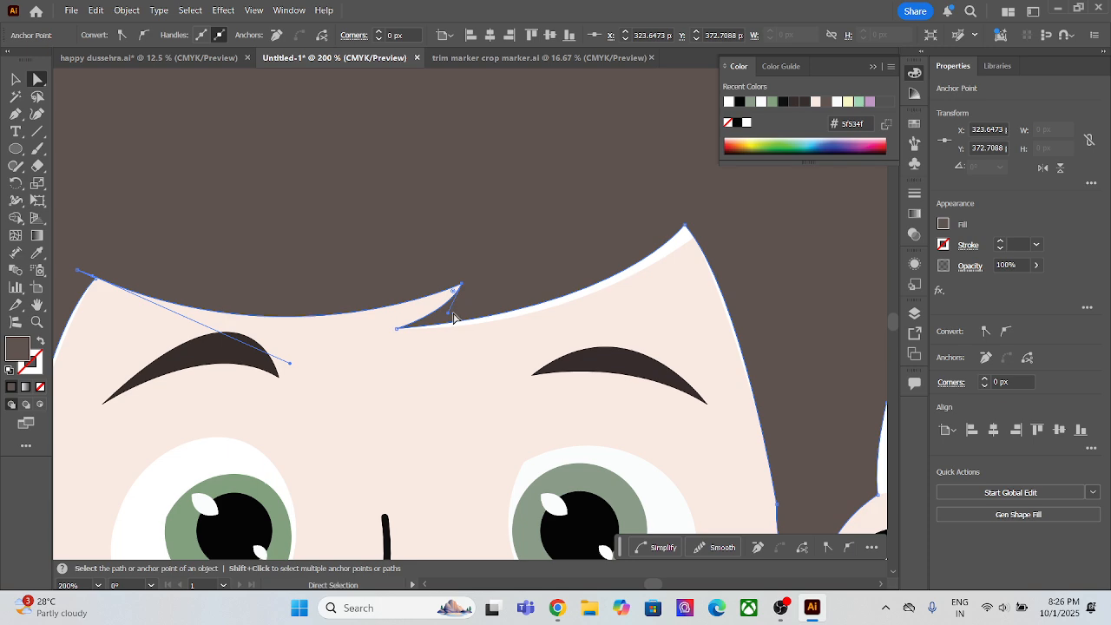
# Step: Curve the right fringe edge downward and move the hair's right peak anchor to about X 423, Y 354 px to cover the white gap
pyautogui.click(397, 330)
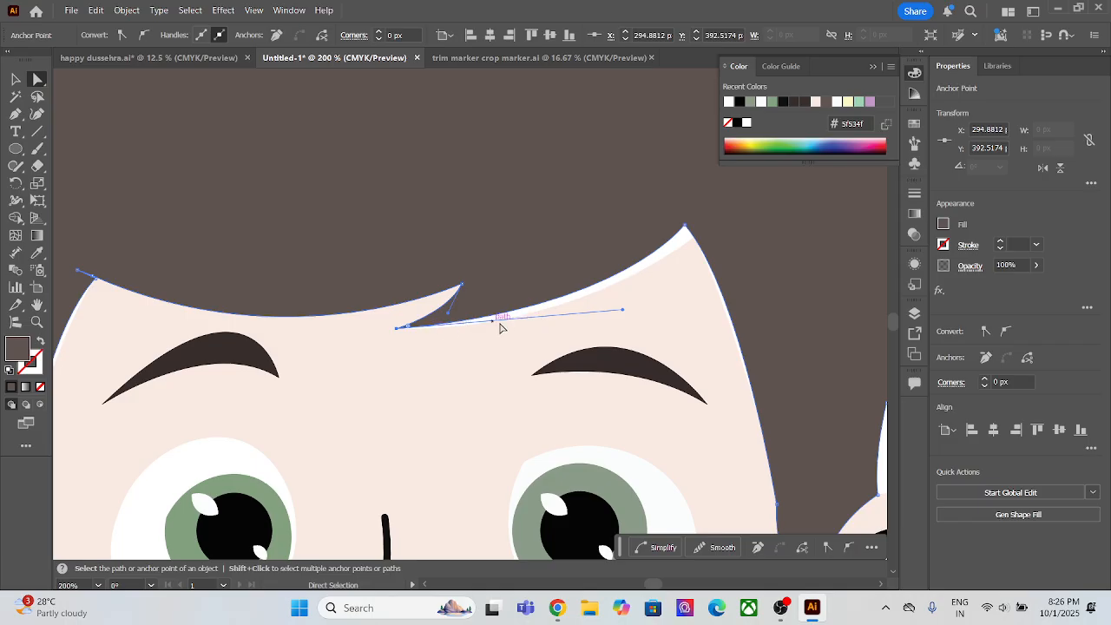
pyautogui.moveTo(623, 309); pyautogui.dragTo(623, 330)
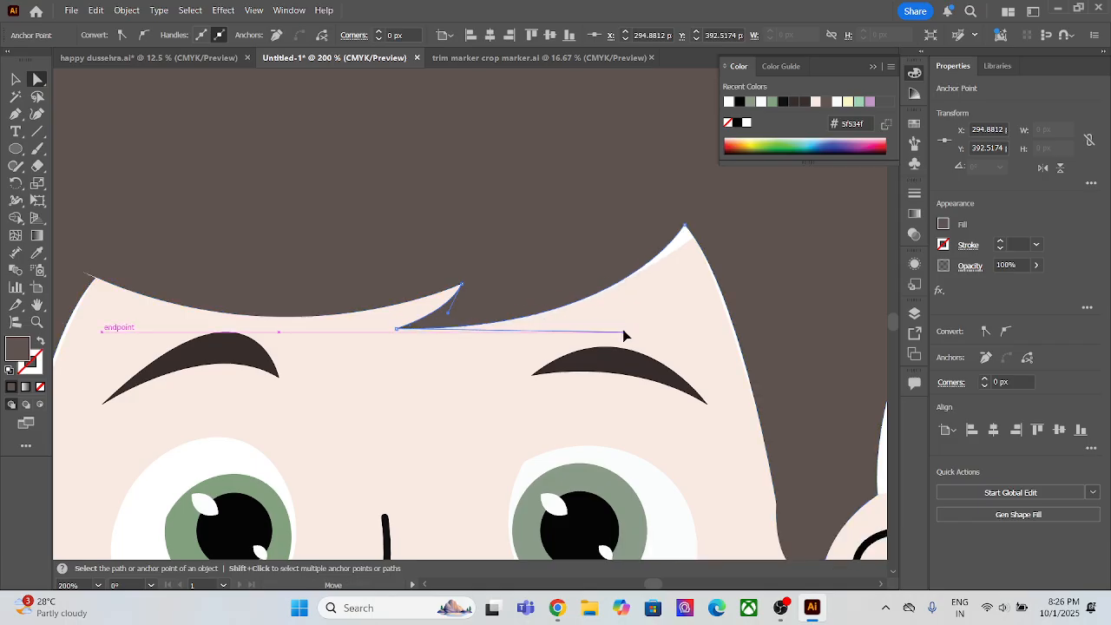
pyautogui.click(684, 228)
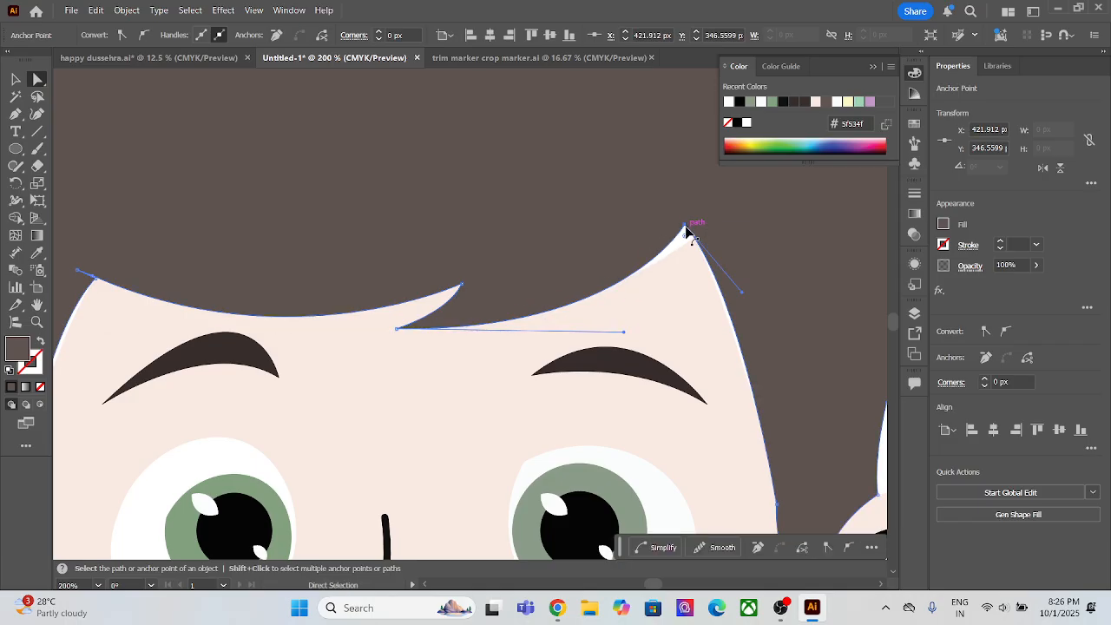
pyautogui.click(686, 228)
pyautogui.moveTo(685, 228)
pyautogui.mouseDown()
pyautogui.moveTo(697, 237)
pyautogui.moveTo(687, 246)
pyautogui.mouseUp()
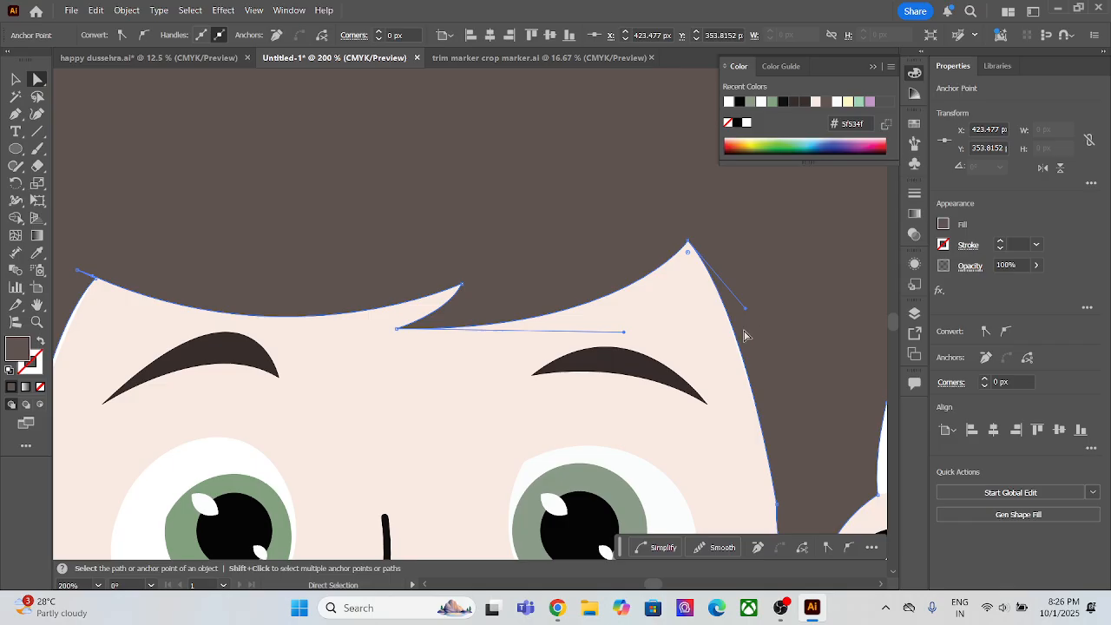
# Step: Adjust the curve handles at the hair's left temple corner and left sideburn so the hair edge meets the face, then deselect
pyautogui.scroll(4, 711, 356)
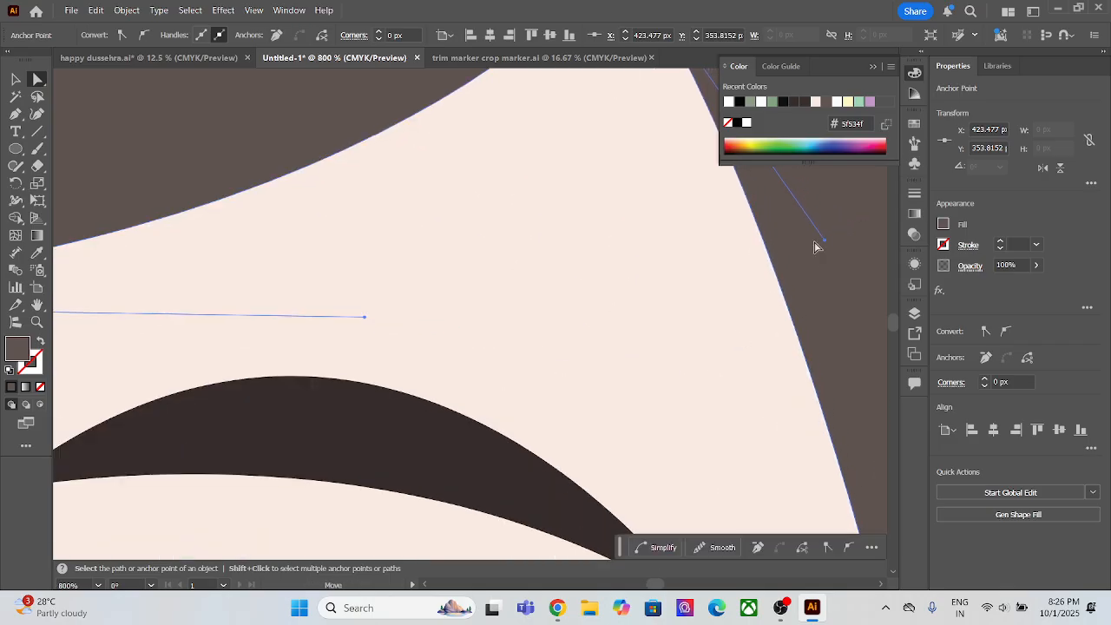
pyautogui.scroll(-1, 669, 303)
pyautogui.scroll(-3, 543, 173)
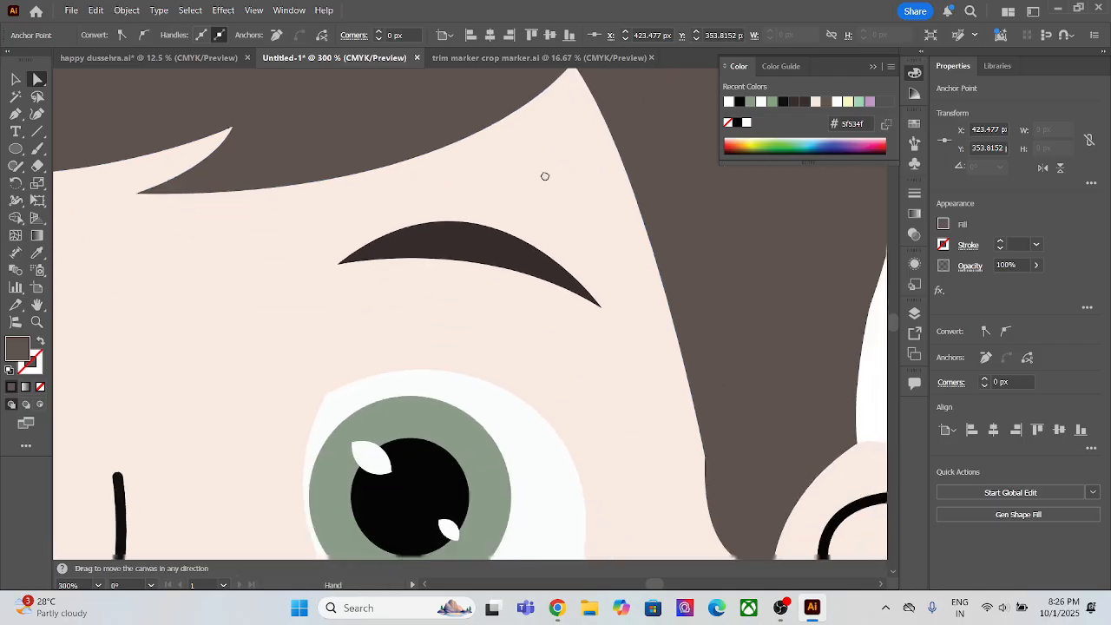
pyautogui.scroll(-3, 531, 200)
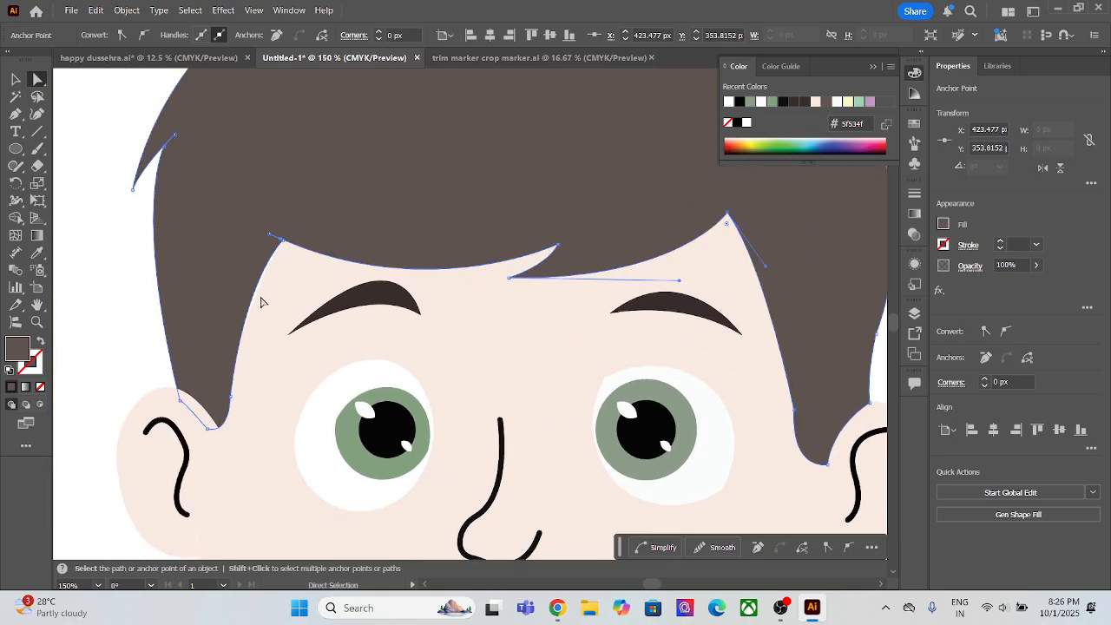
pyautogui.click(279, 243)
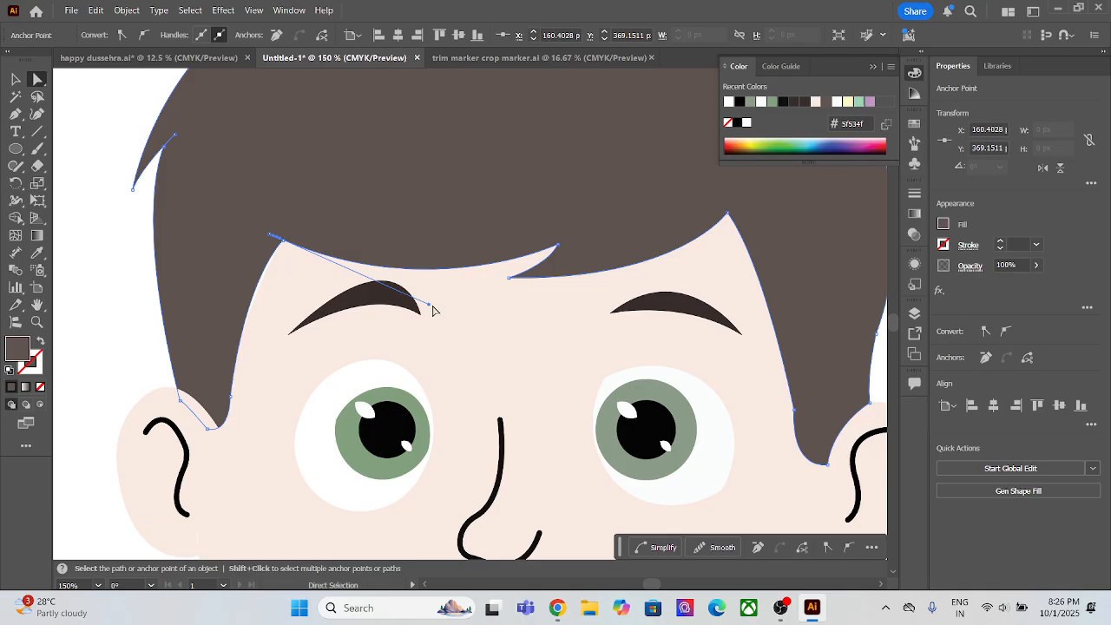
pyautogui.moveTo(430, 308); pyautogui.dragTo(429, 307)
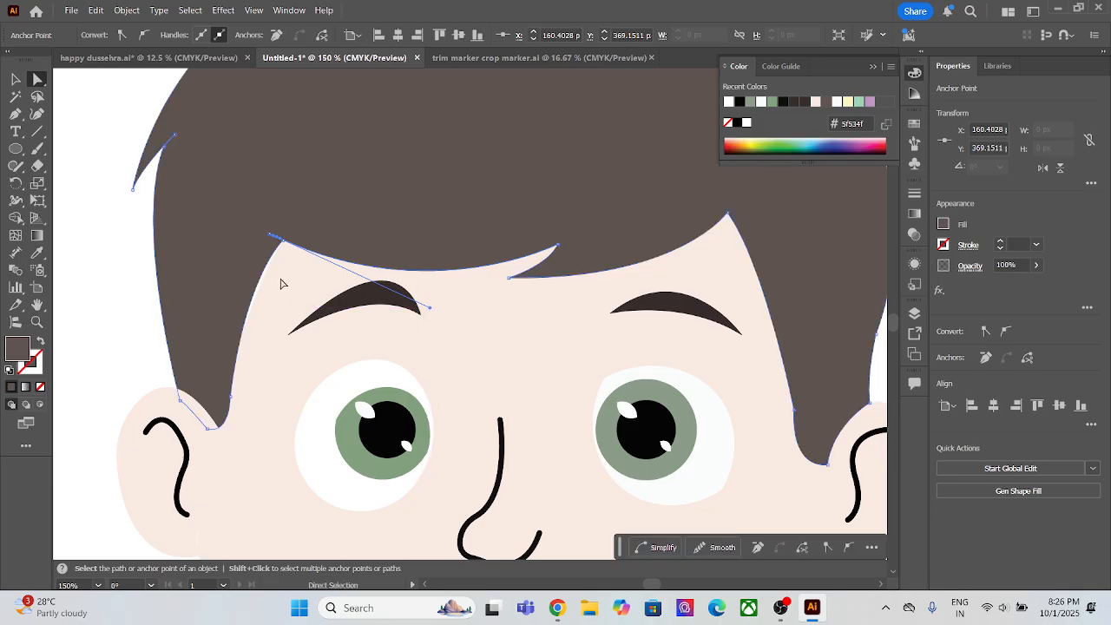
pyautogui.click(230, 396)
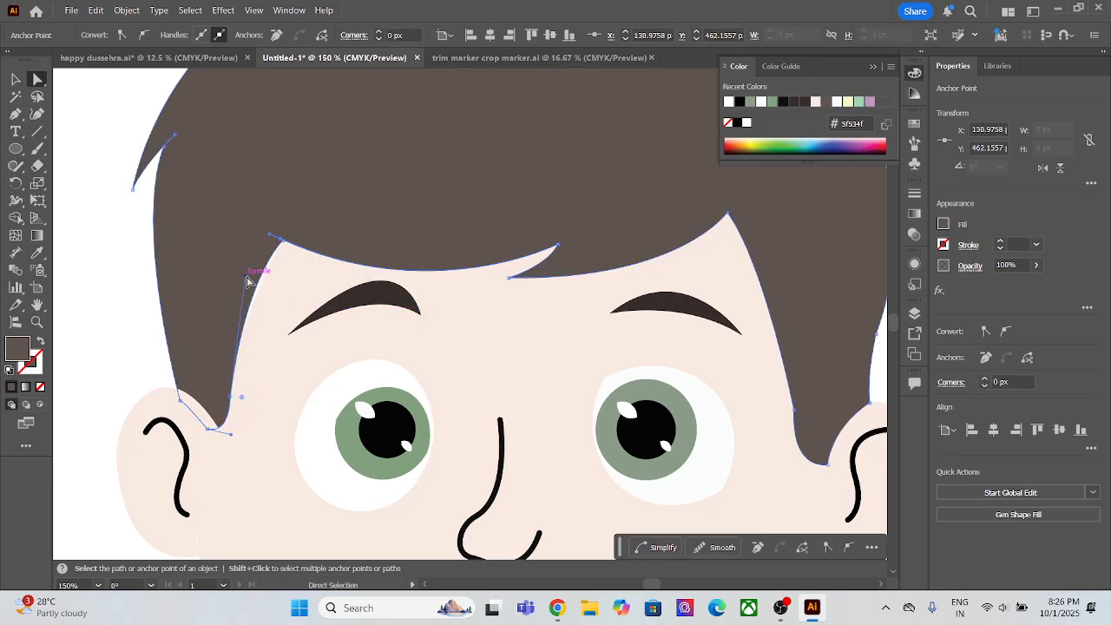
pyautogui.moveTo(246, 275); pyautogui.dragTo(252, 278)
pyautogui.click(107, 268)
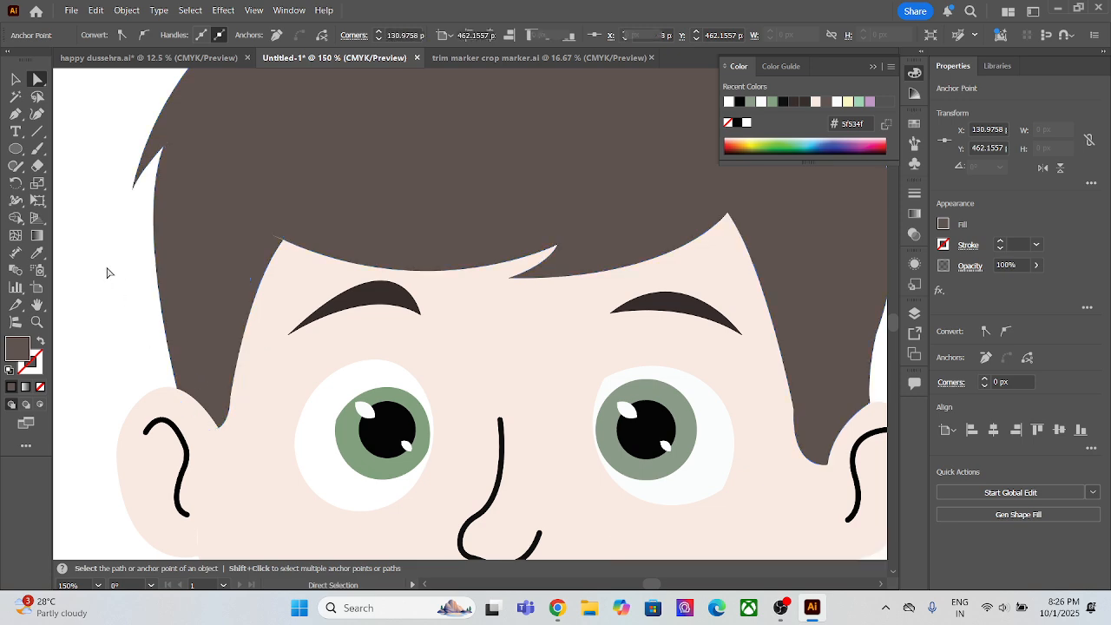
# Step: Move the reference face image beside the traced face, to about X 843, Y 444 px, and deselect it
pyautogui.scroll(-3, 424, 291)
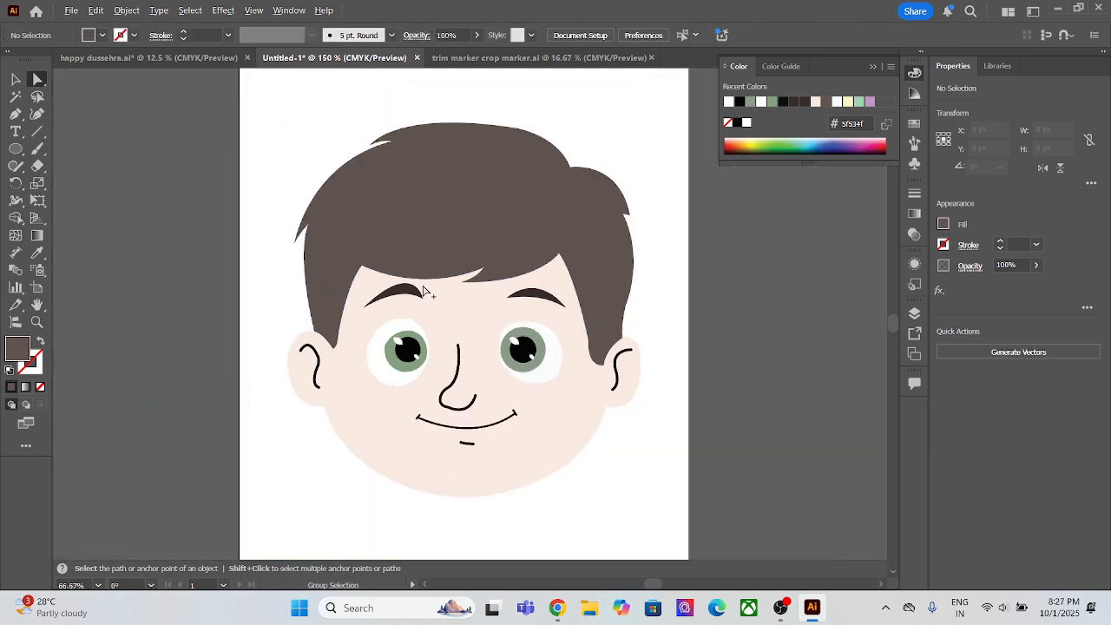
pyautogui.moveTo(609, 127); pyautogui.dragTo(466, 148)
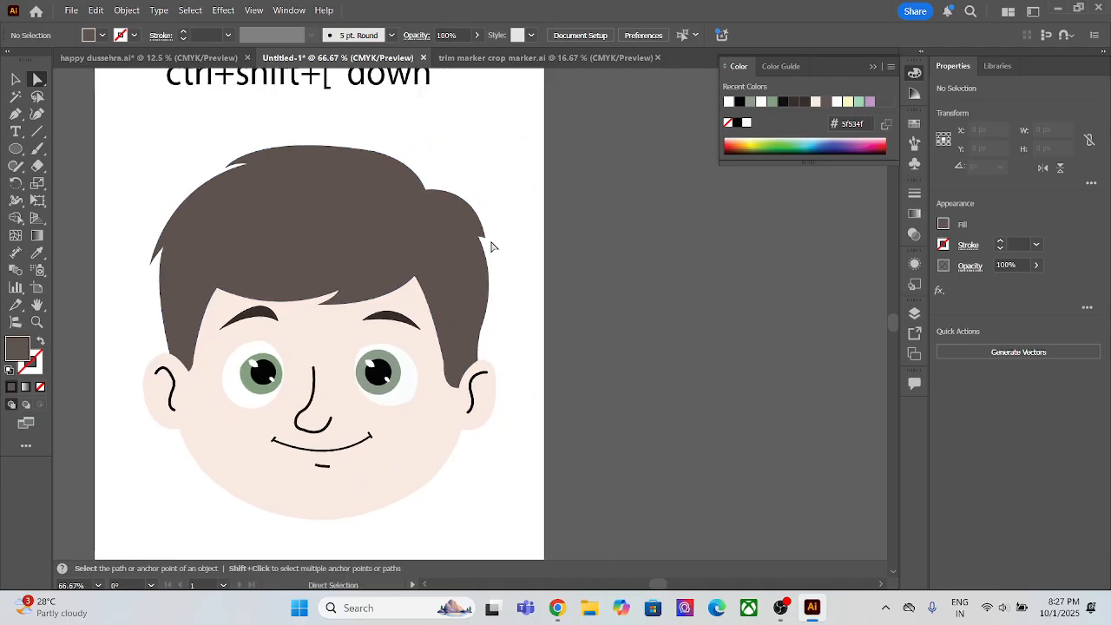
pyautogui.scroll(-2, 491, 256)
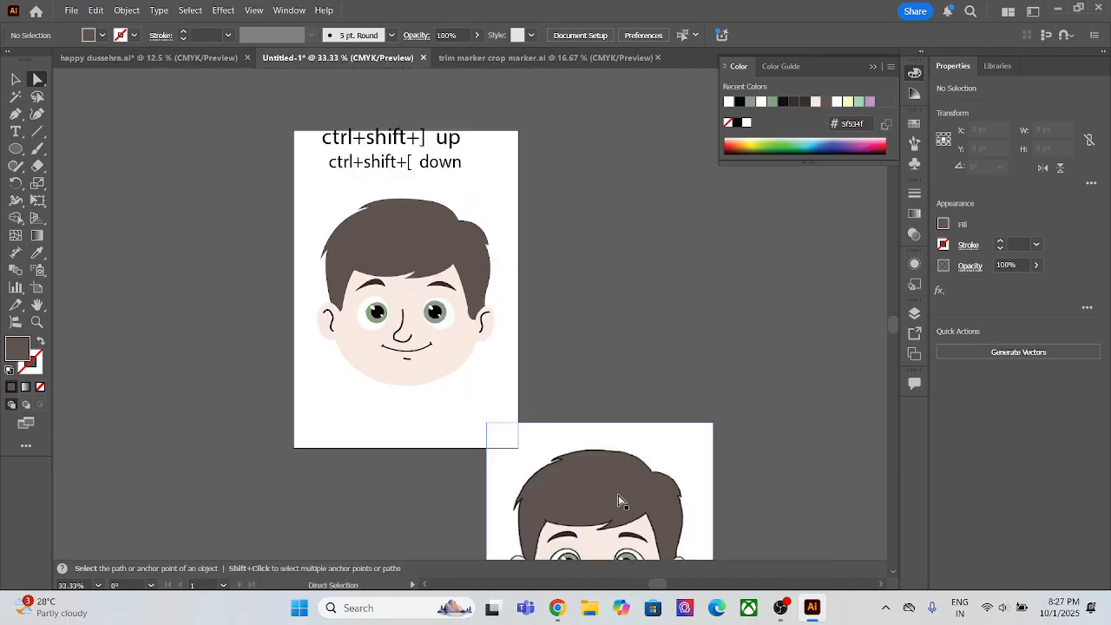
pyautogui.moveTo(623, 501); pyautogui.dragTo(631, 263)
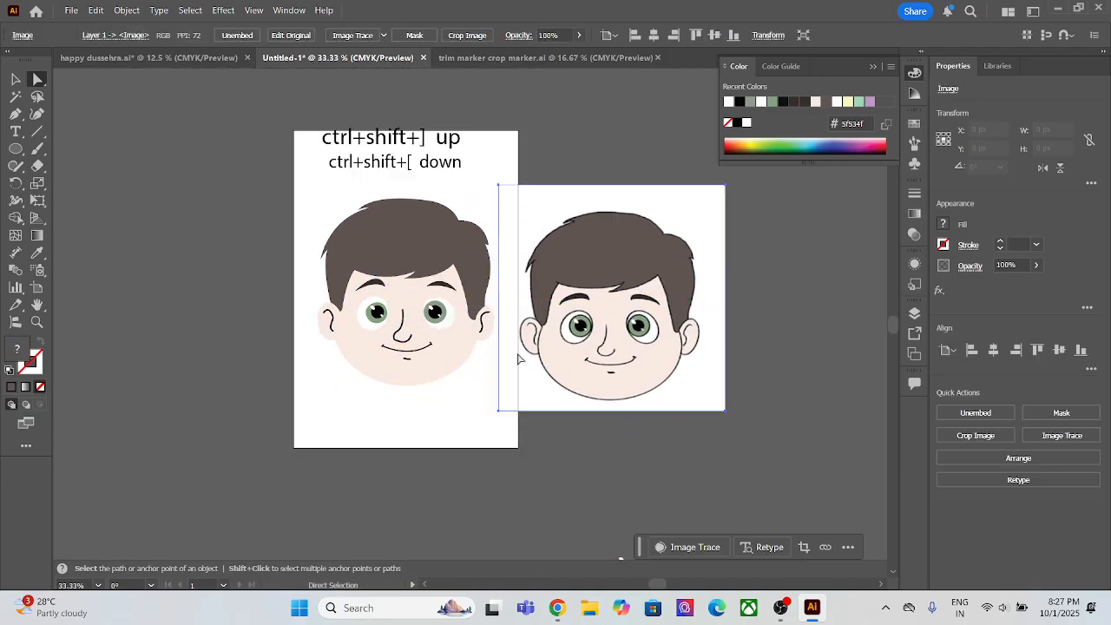
pyautogui.click(350, 481)
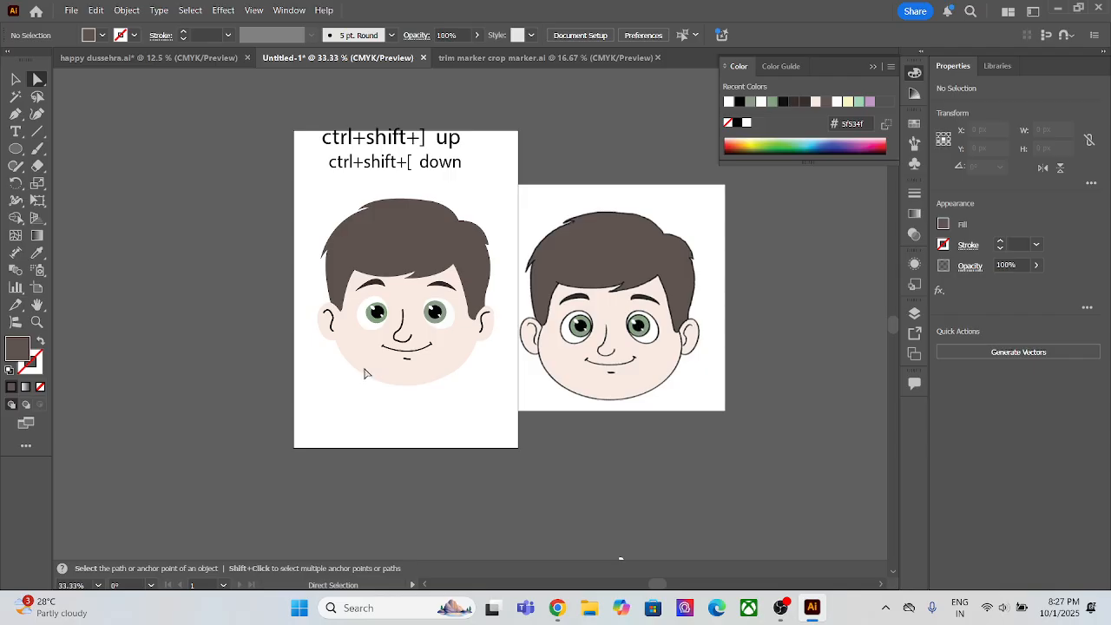
# Step: Unlock the skin-coloured face shape of the traced cartoon so that it is selected for editing
pyautogui.rightClick(415, 375)
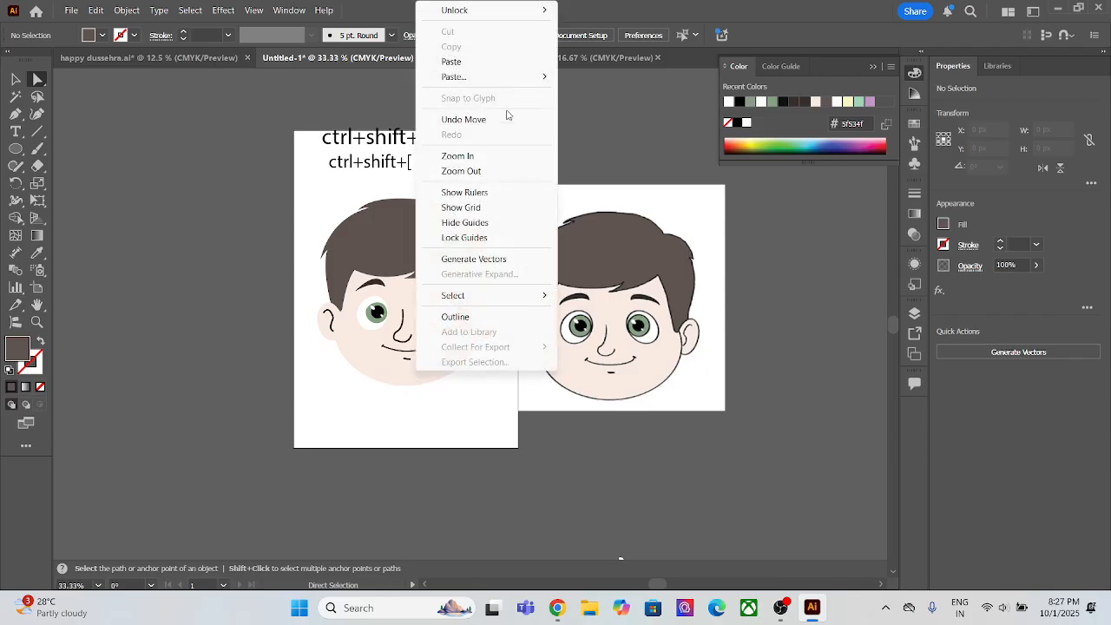
pyautogui.click(365, 353)
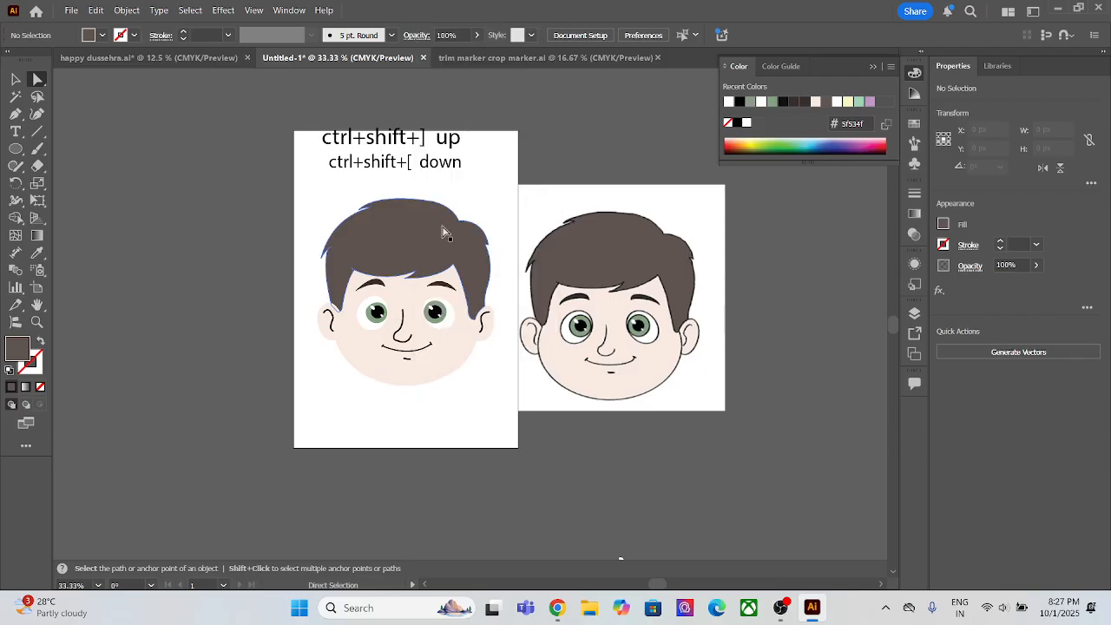
pyautogui.rightClick(450, 364)
pyautogui.moveTo(543, 227)
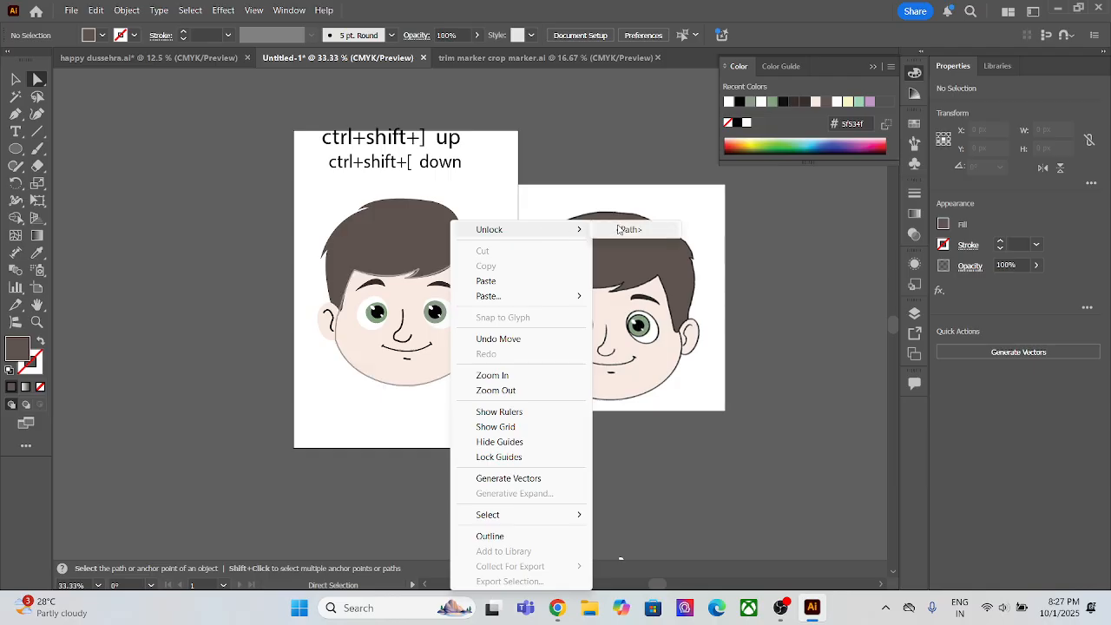
pyautogui.click(628, 230)
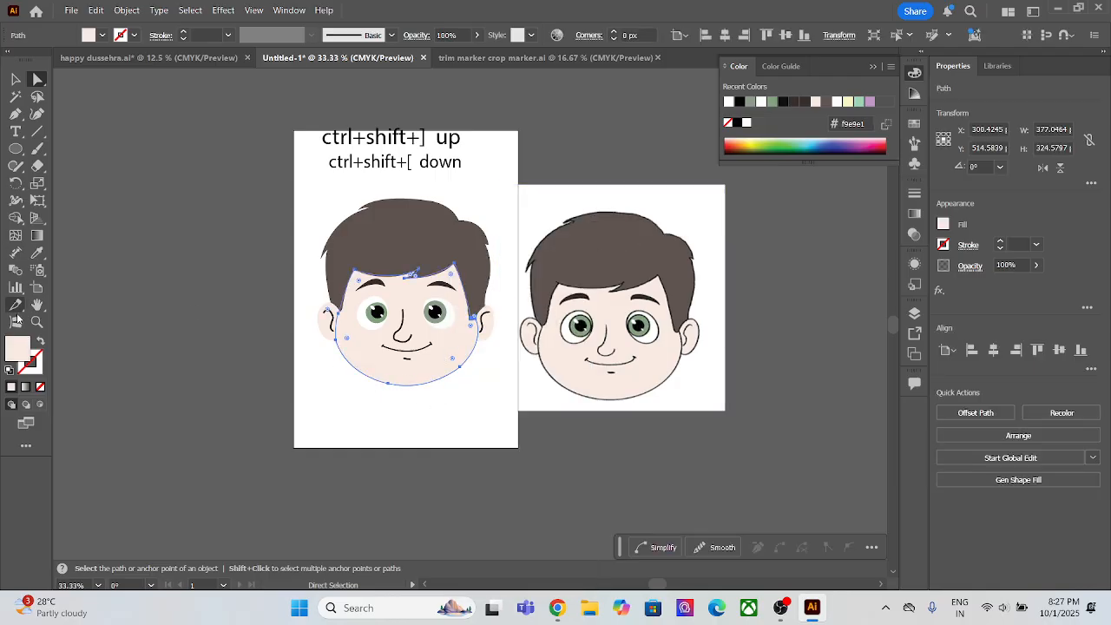
# Step: Give the traced face shape a black (000000) outline with a 1 pt stroke weight, and deselect it
pyautogui.doubleClick(37, 365)
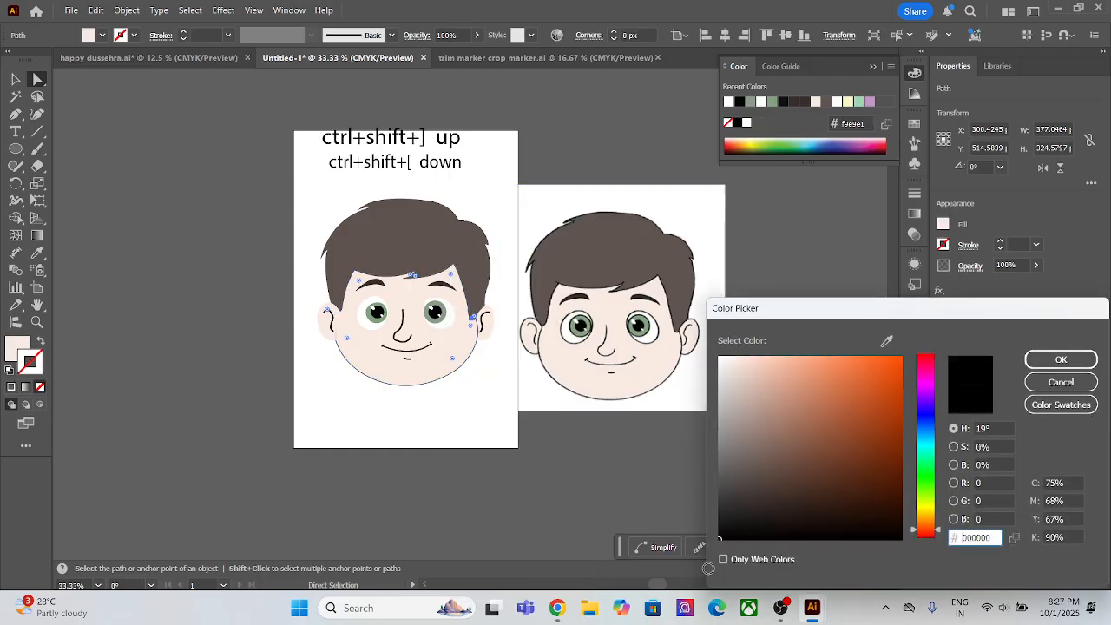
pyautogui.click(1055, 361)
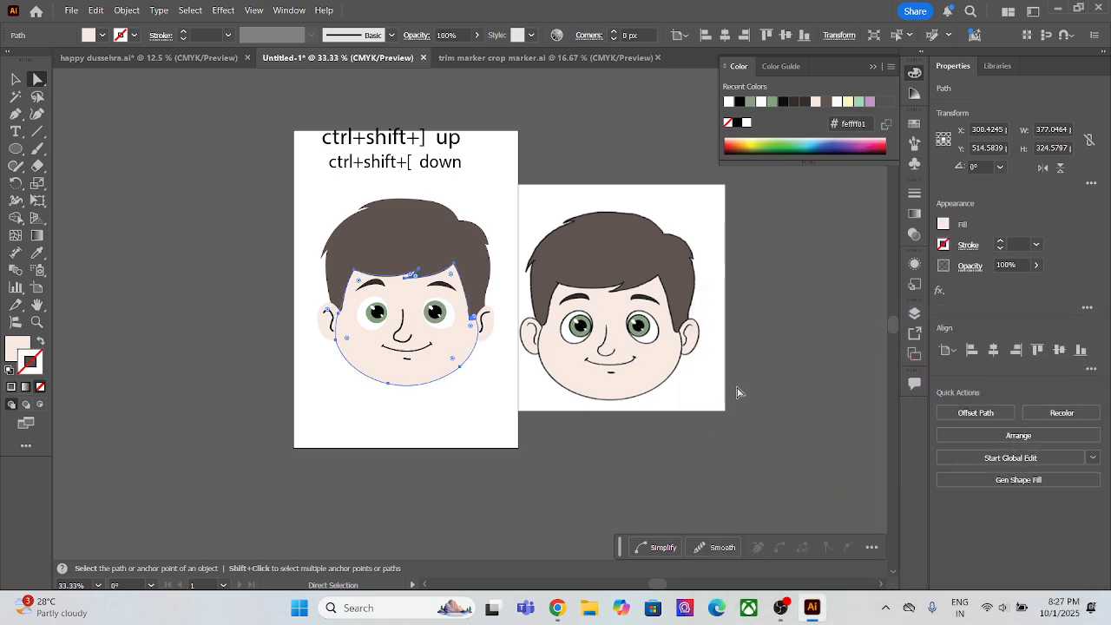
pyautogui.click(999, 246)
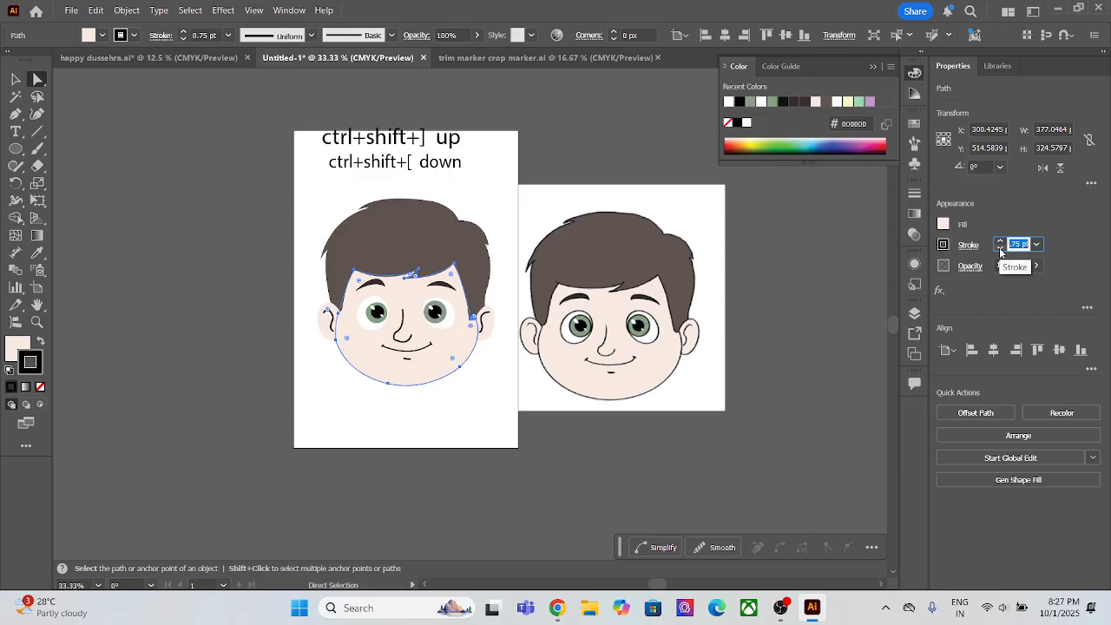
pyautogui.click(998, 247)
pyautogui.click(538, 508)
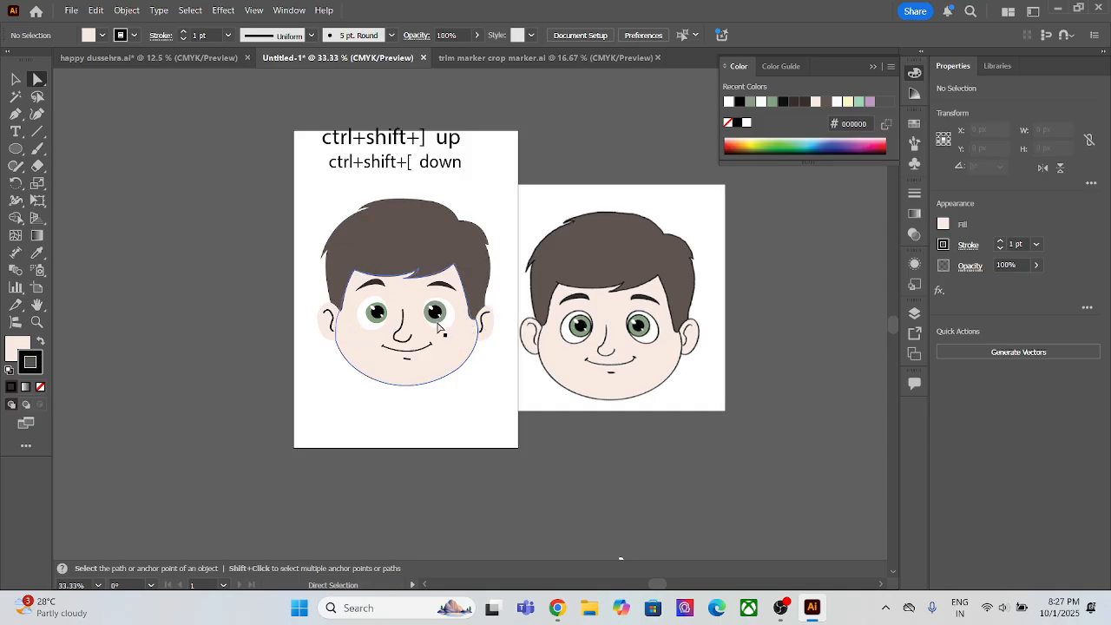
# Step: Select both ears of the traced face together, outline them with a 1 pt black stroke, and deselect
pyautogui.click(328, 335)
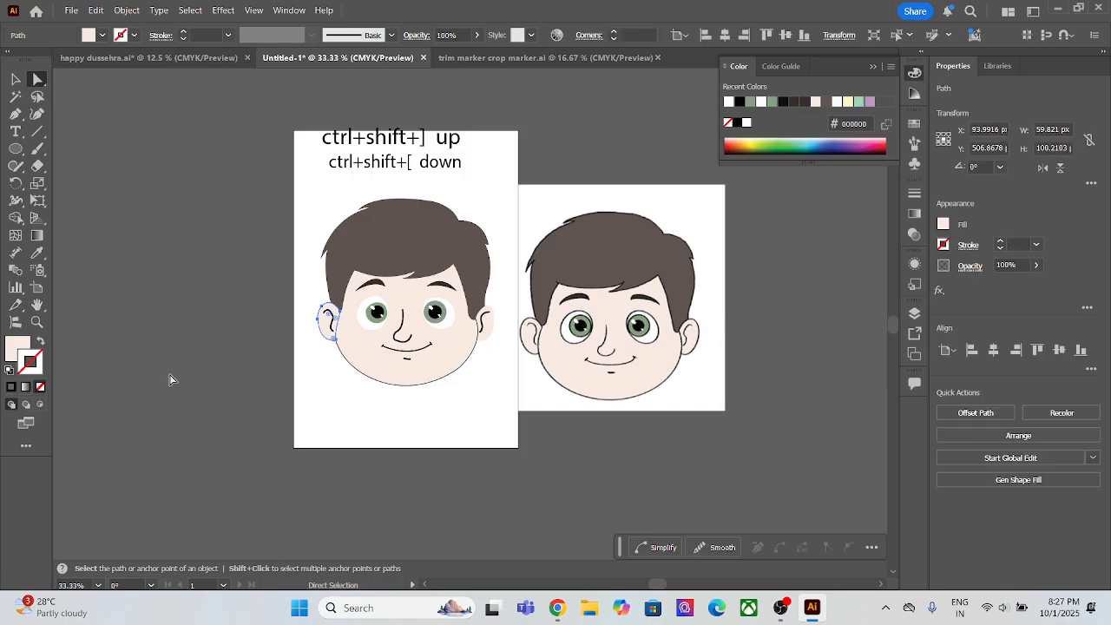
pyautogui.keyDown('shift'); pyautogui.click(483, 341); pyautogui.keyUp('shift')
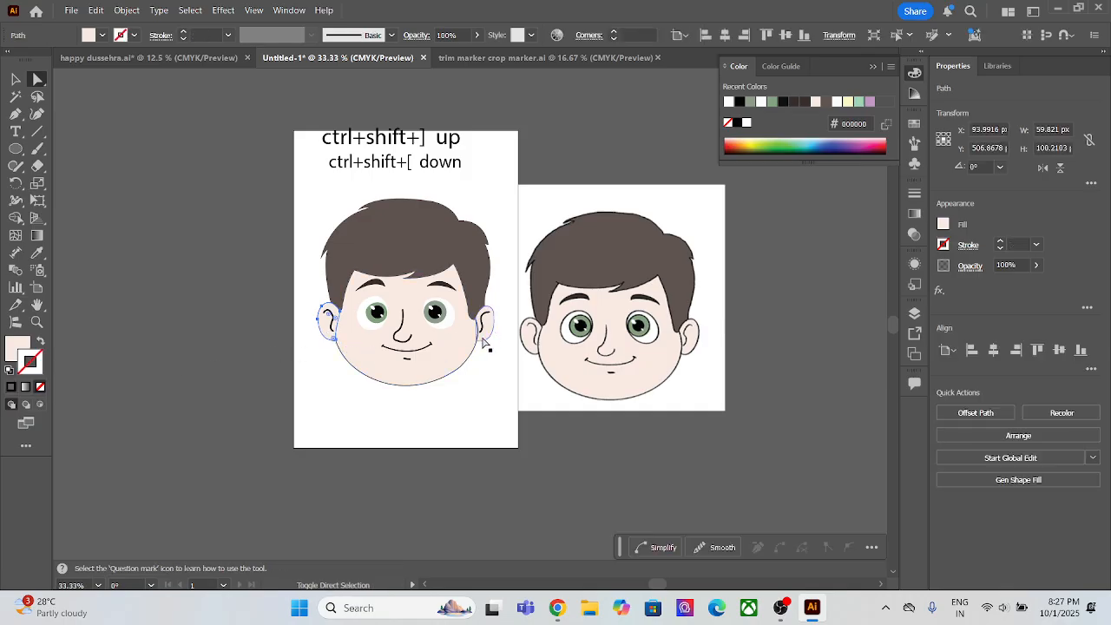
pyautogui.click(1016, 244)
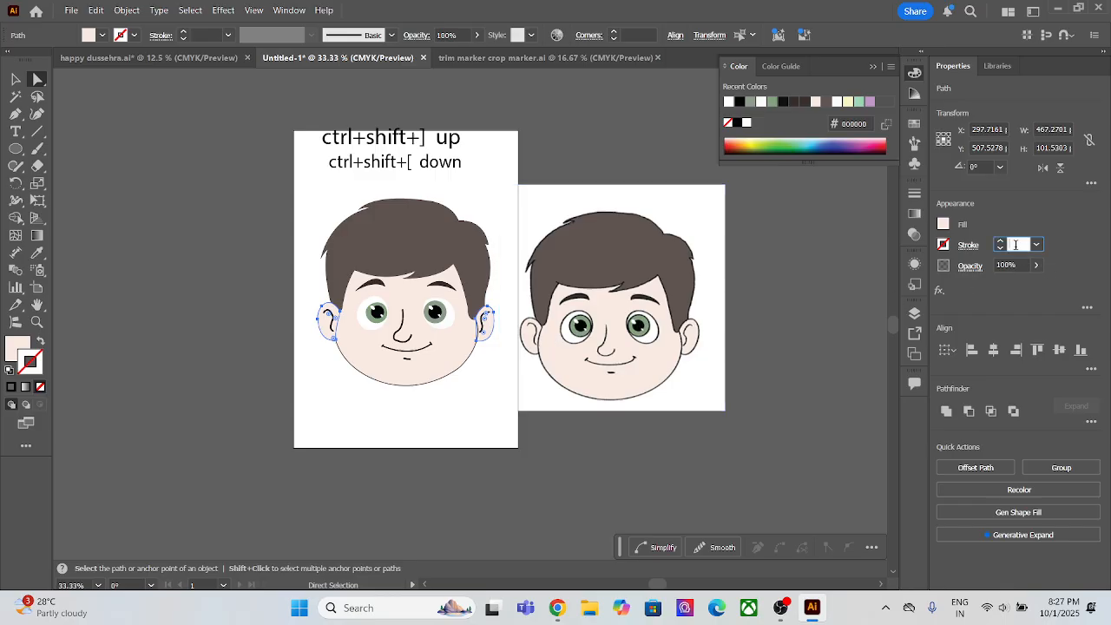
pyautogui.scroll(1, 1016, 245)
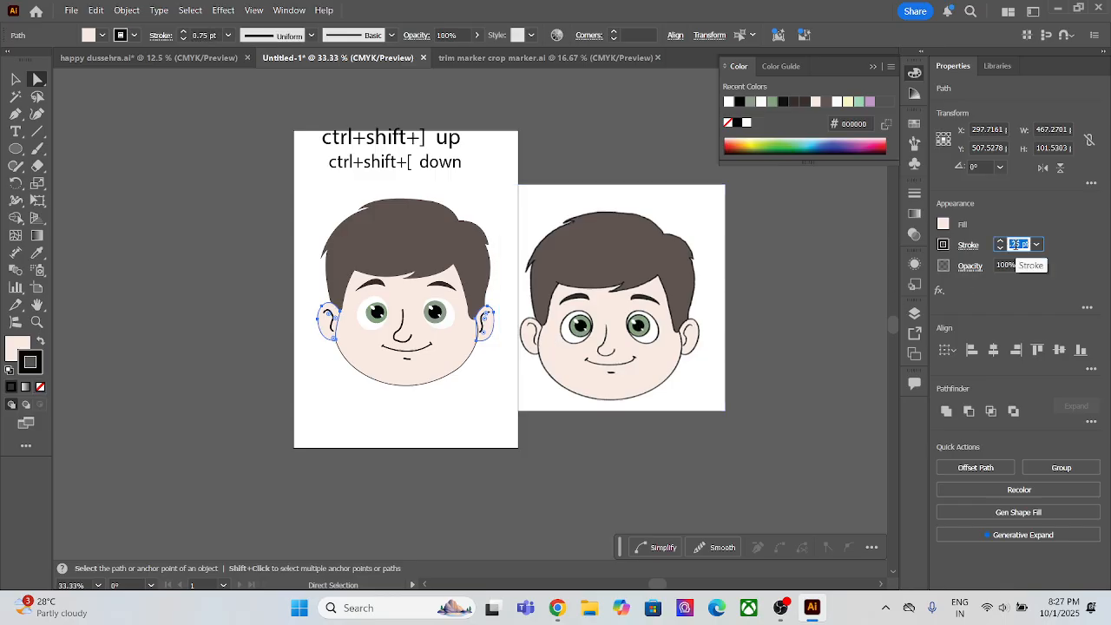
pyautogui.press('Return')
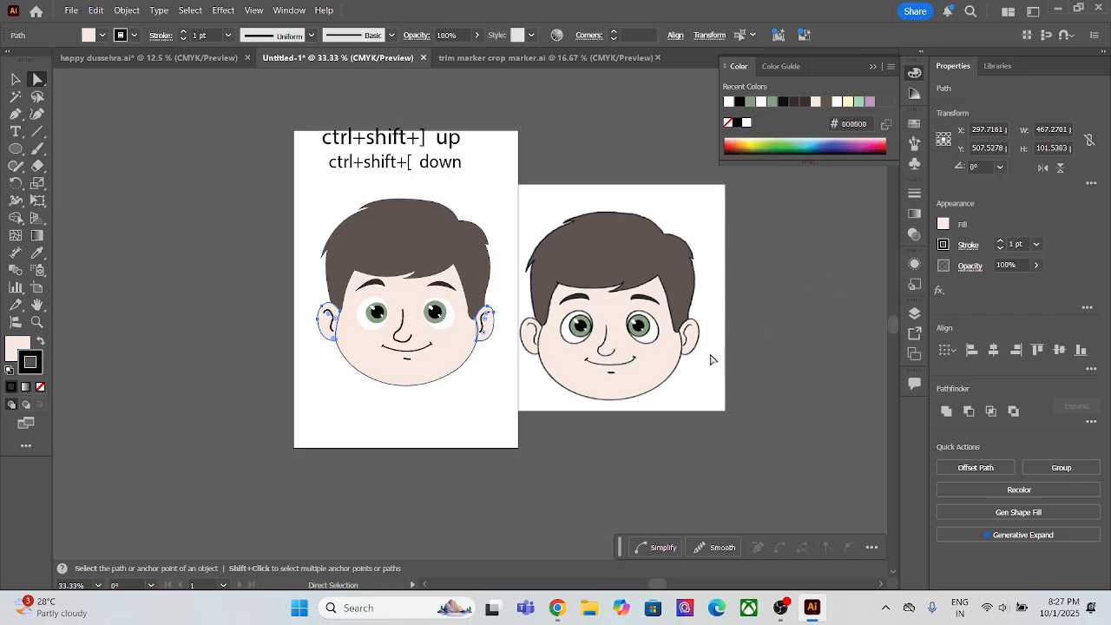
pyautogui.click(392, 423)
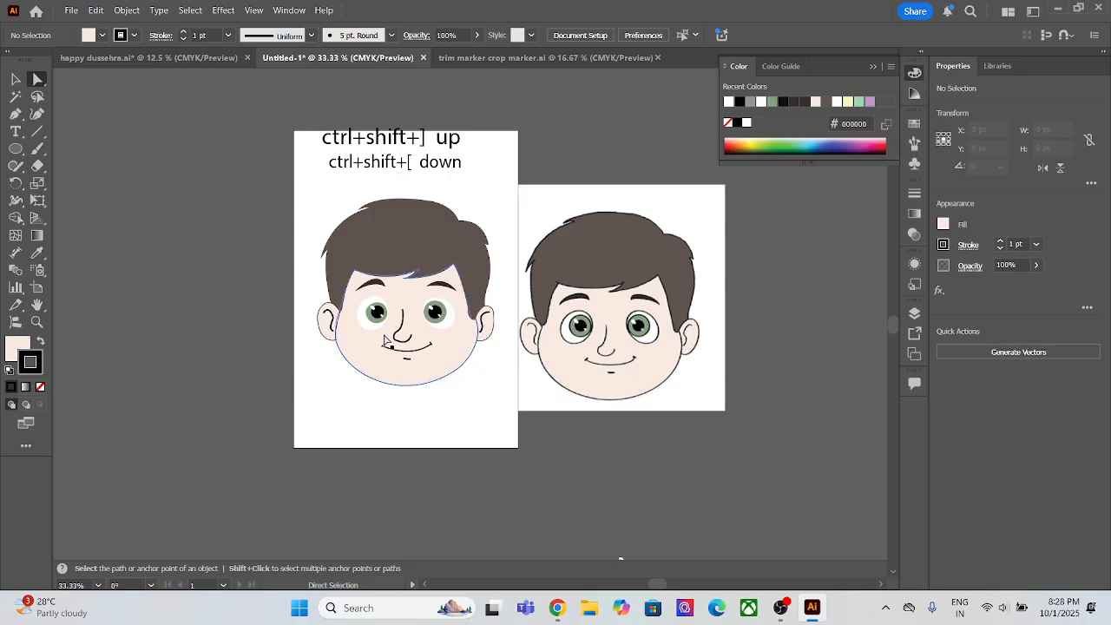
pyautogui.scroll(3, 386, 295)
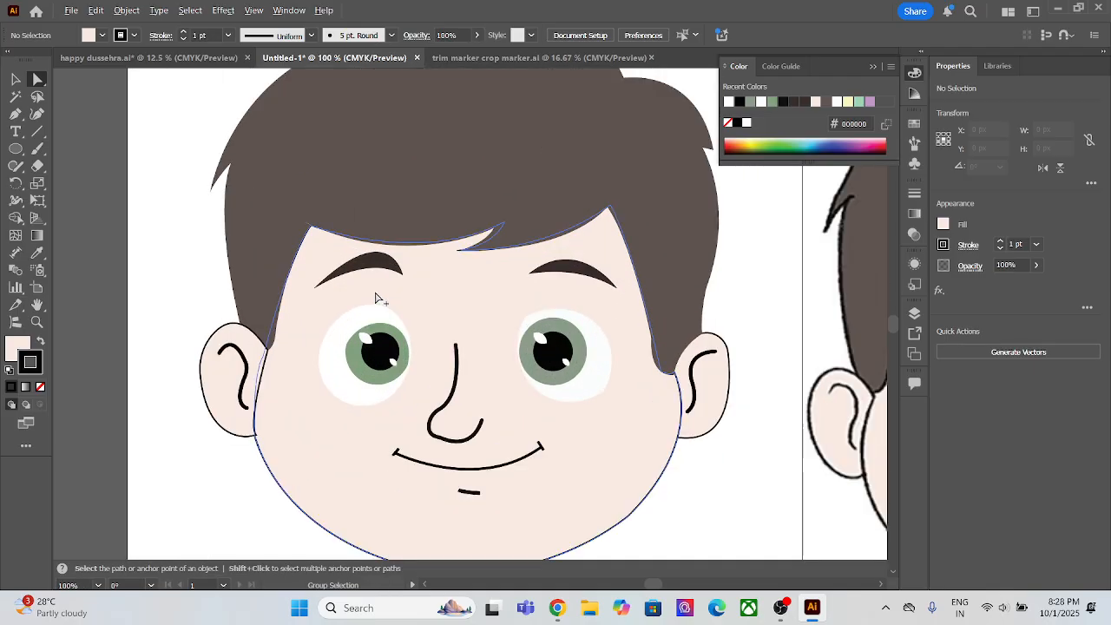
pyautogui.scroll(-2, 379, 300)
pyautogui.scroll(1, 379, 304)
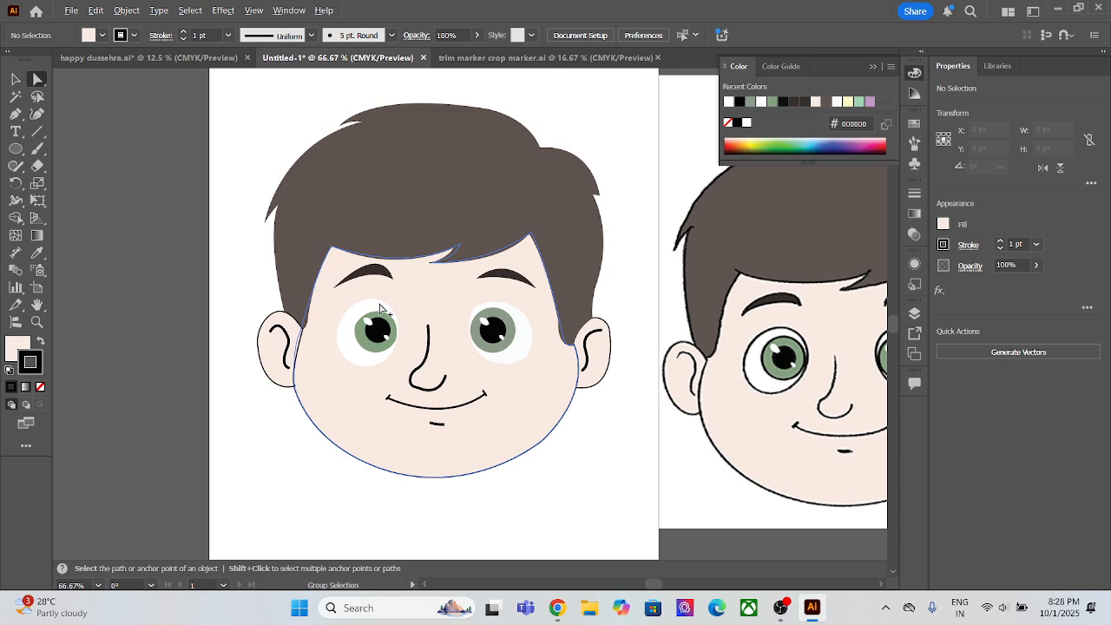
pyautogui.click(383, 272)
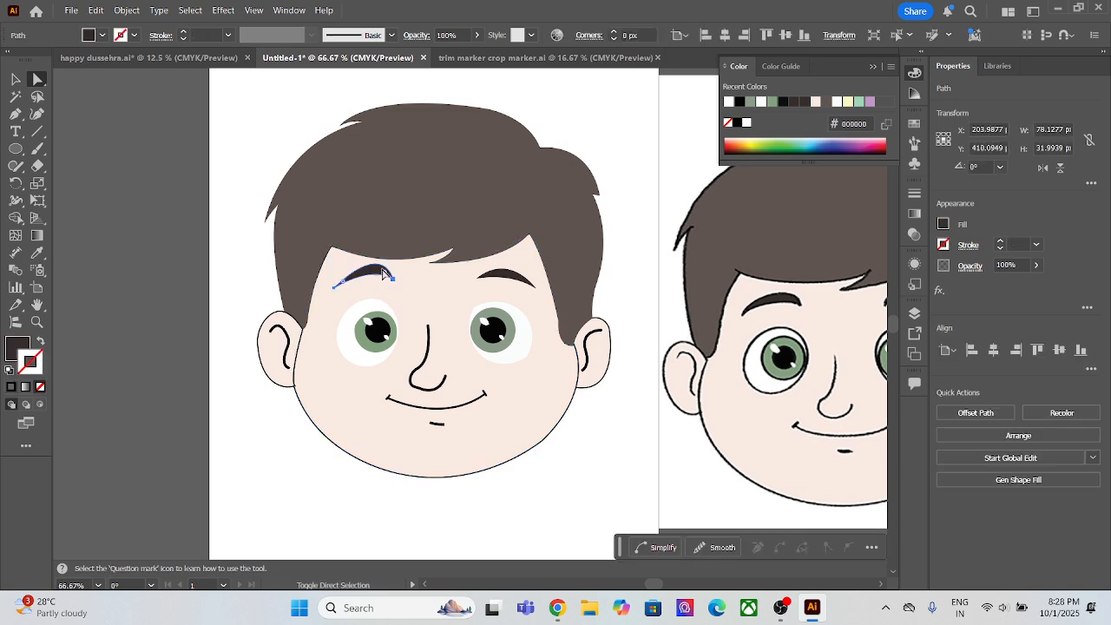
pyautogui.click(491, 281)
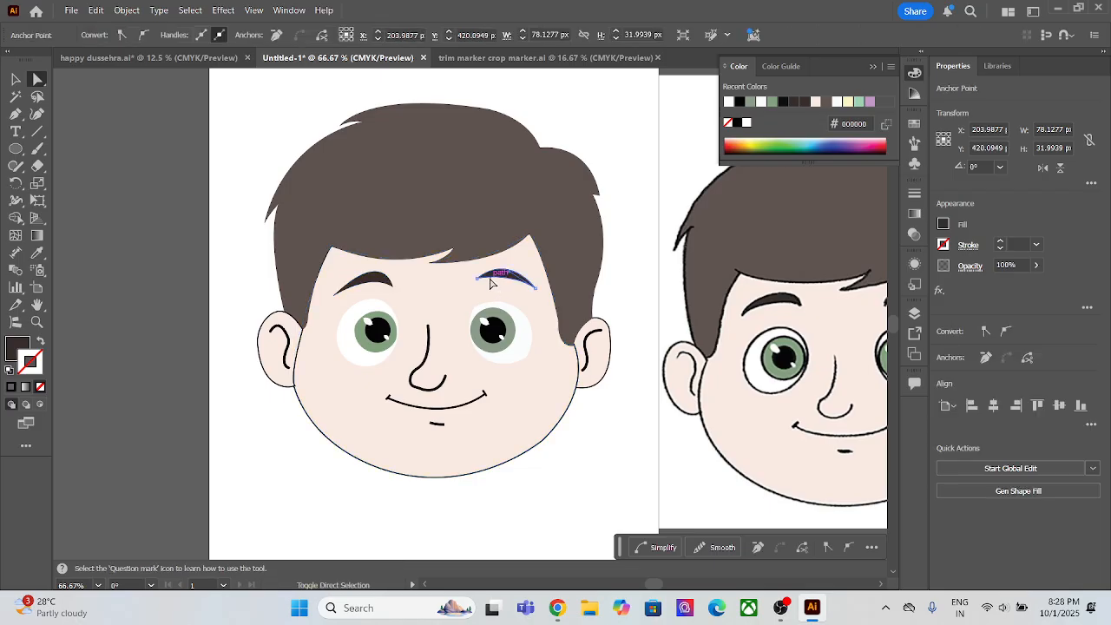
pyautogui.hotkey('ctrl', 'z')
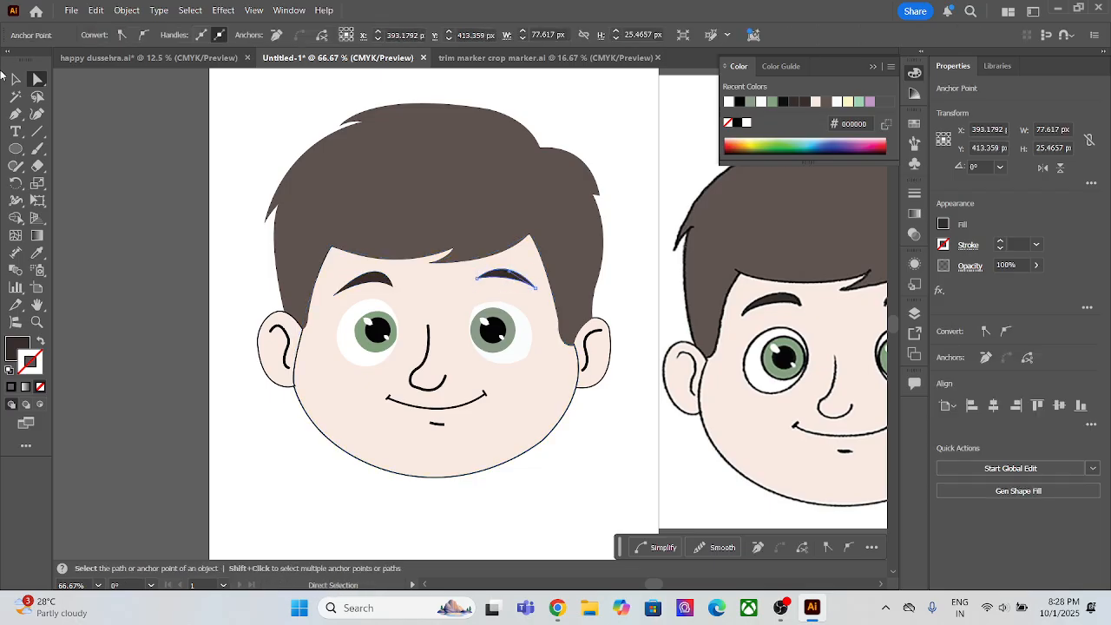
pyautogui.click(15, 77)
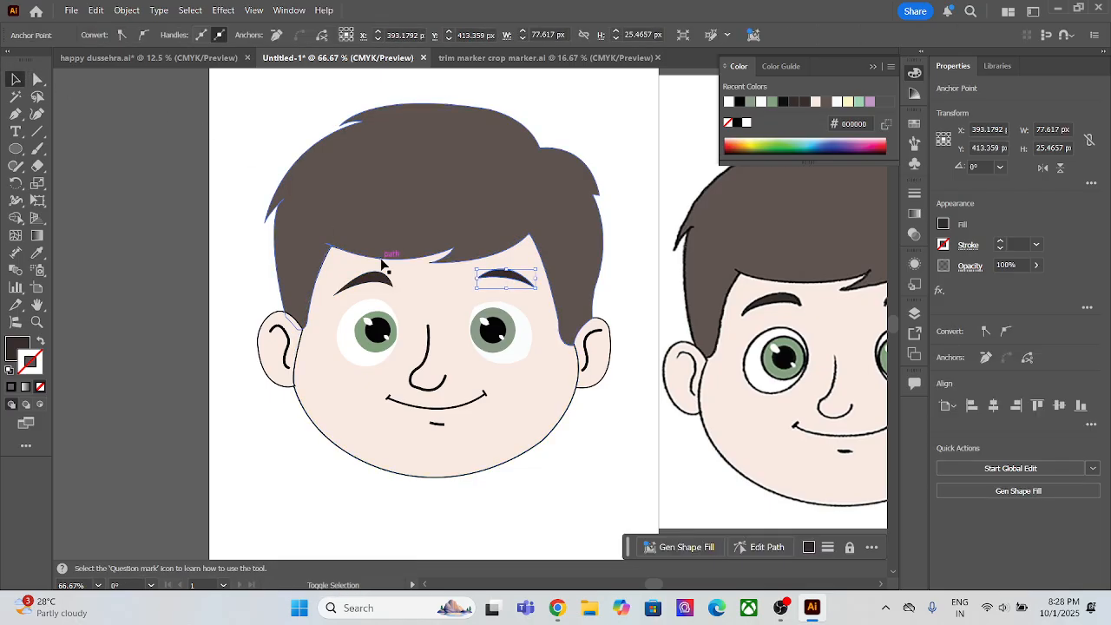
pyautogui.hotkey('ctrl', 'z')
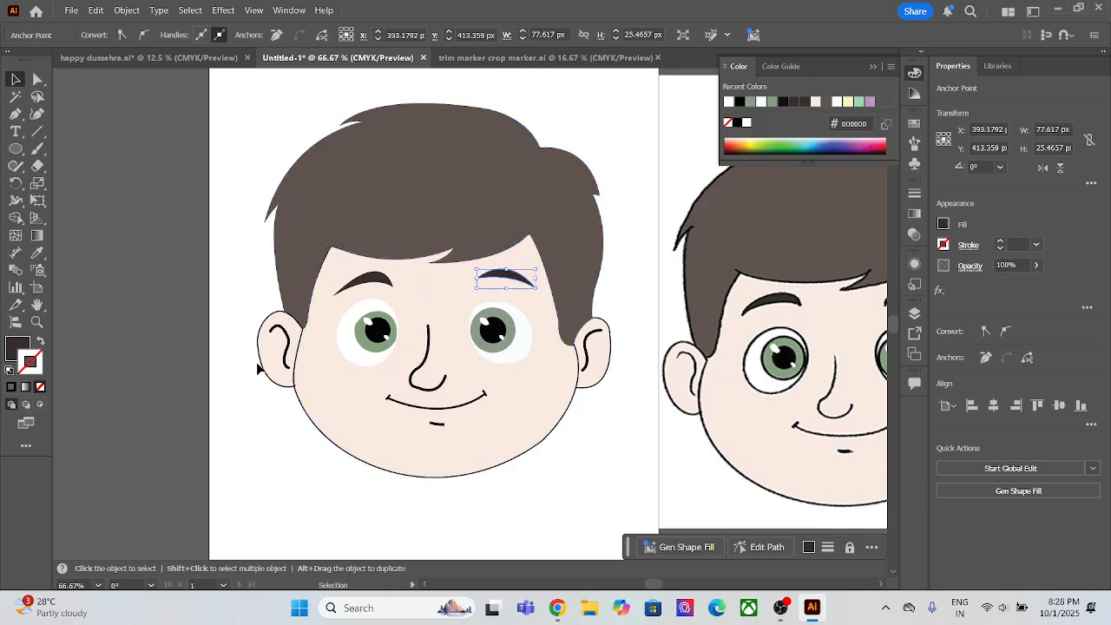
pyautogui.click(174, 227)
pyautogui.click(504, 277)
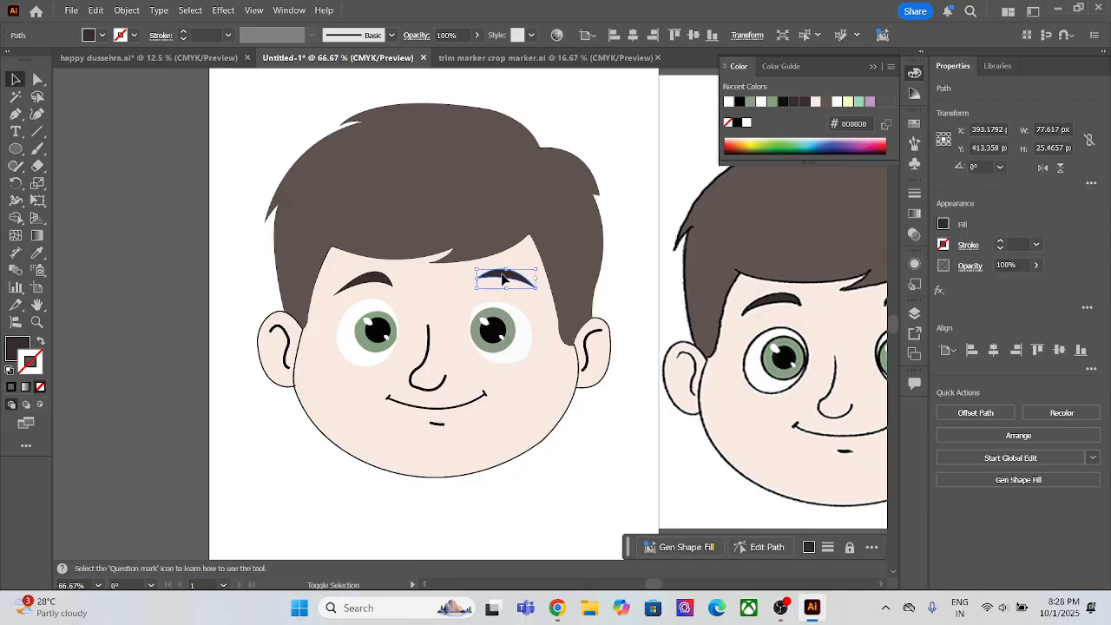
pyautogui.click(206, 307)
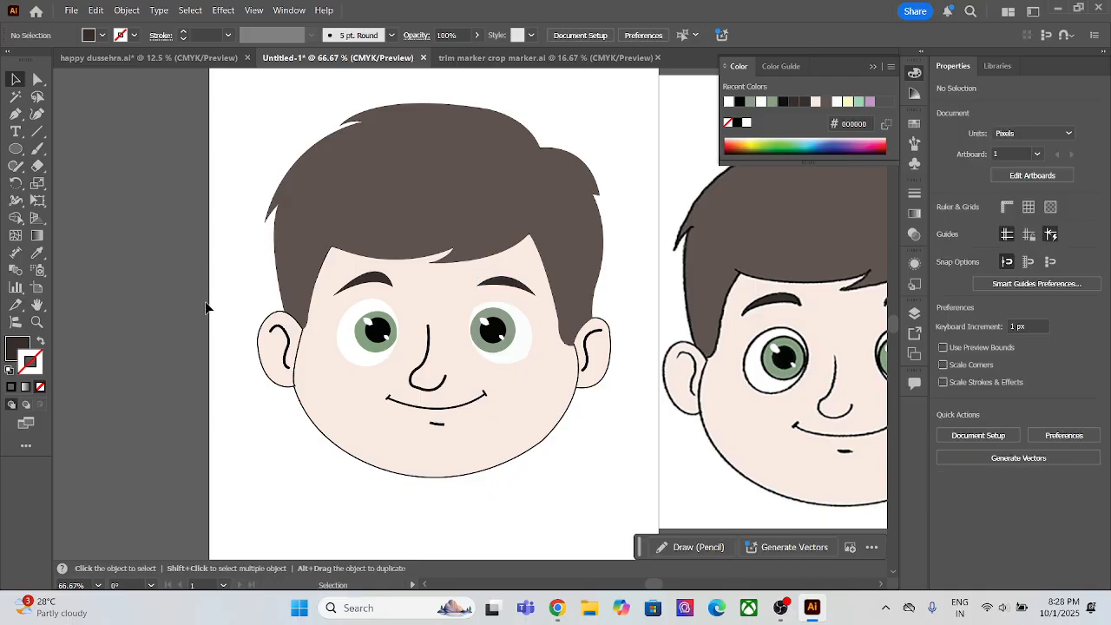
pyautogui.scroll(-4, 342, 476)
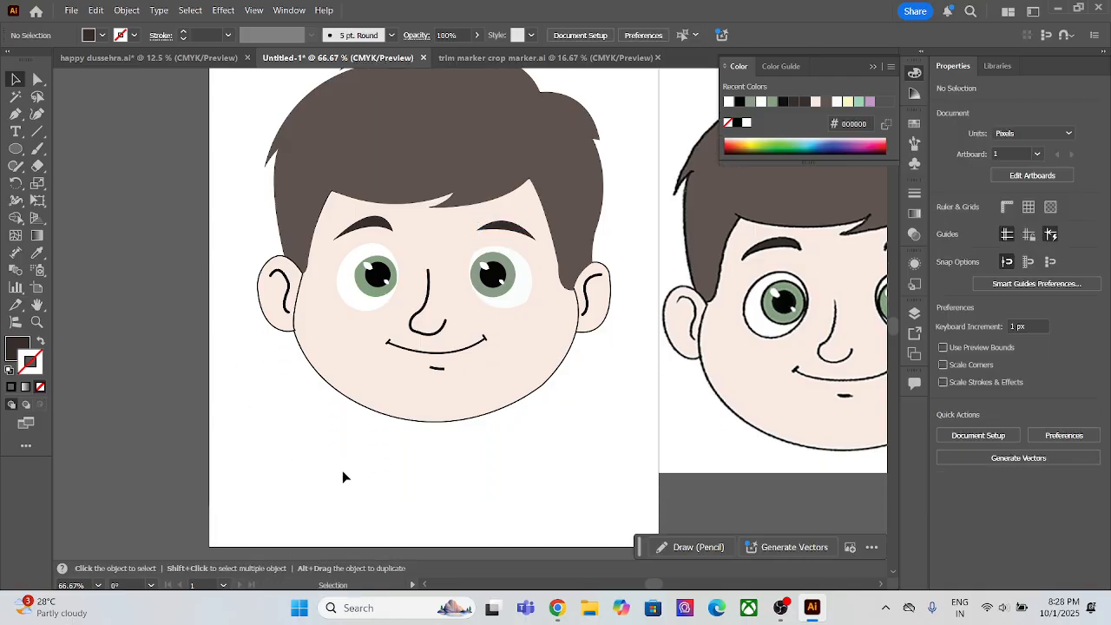
pyautogui.press('super')
pyautogui.press('super')
pyautogui.press('super')
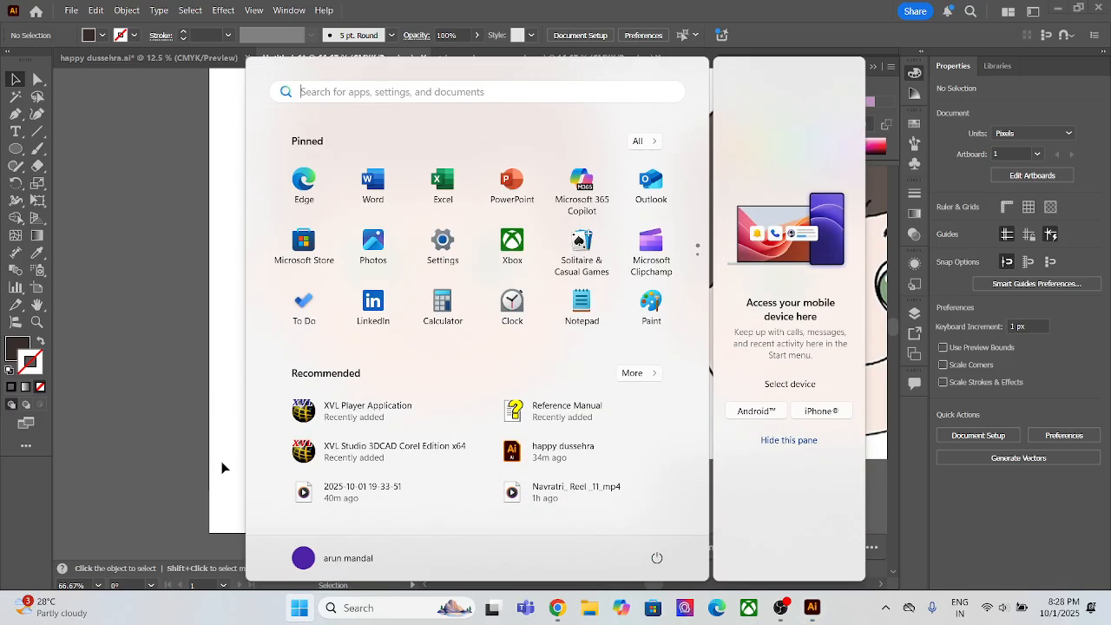
pyautogui.click(188, 434)
# Step: Draw a closed four-cornered diamond about 515 by 566 px with the Pen tool on the empty canvas beside the reference image
pyautogui.keyDown('alt'); pyautogui.scroll(-2, 187, 434); pyautogui.keyUp('alt')
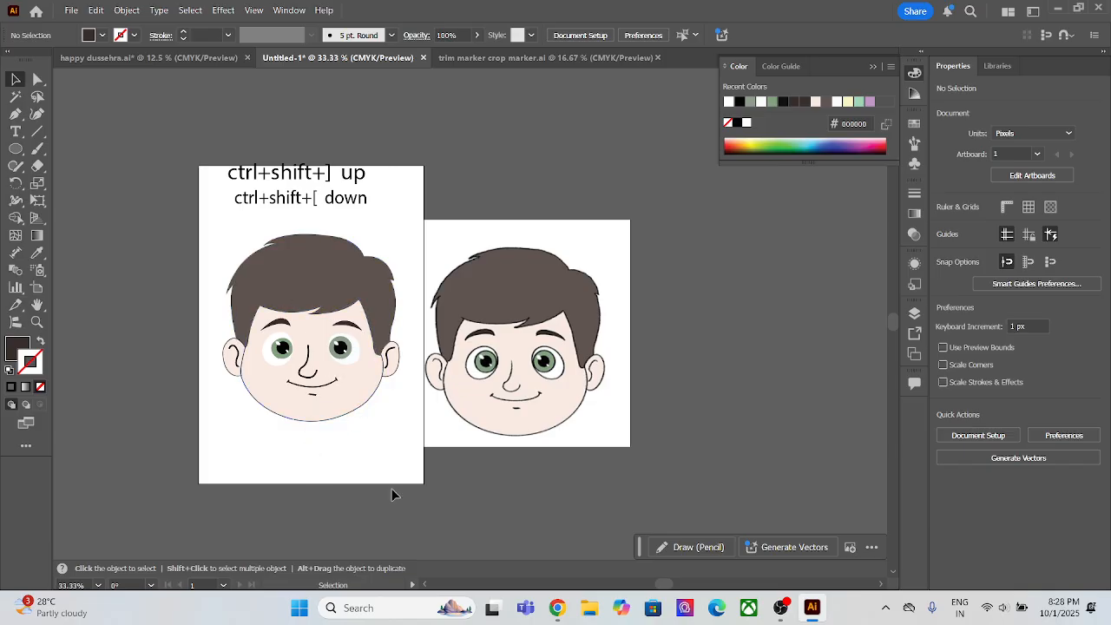
pyautogui.keyDown('alt'); pyautogui.scroll(-1, 414, 399); pyautogui.keyUp('alt')
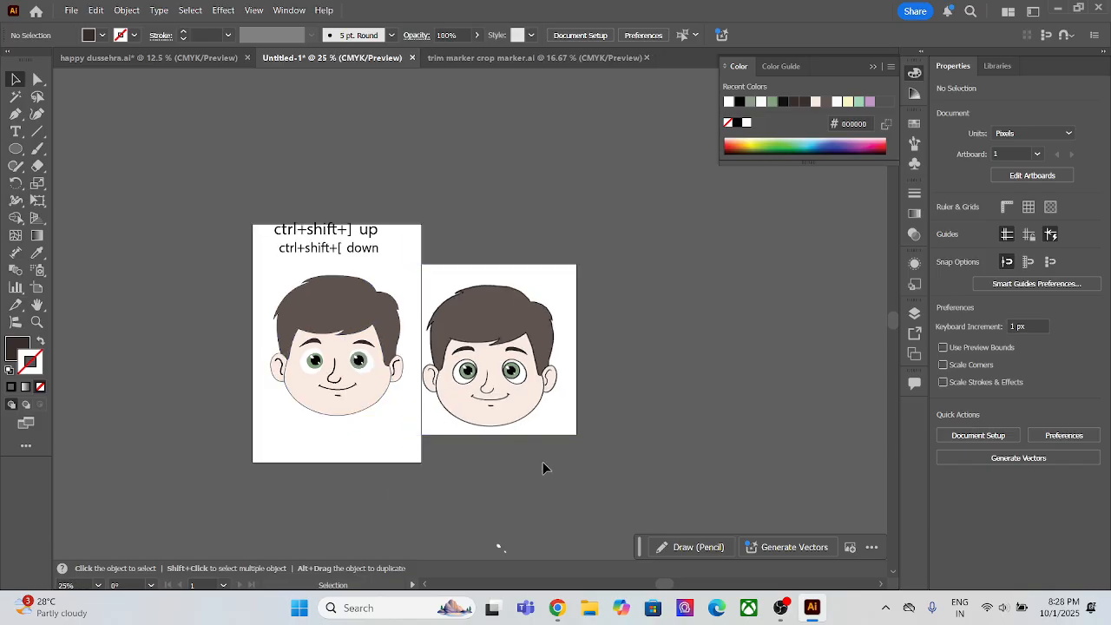
pyautogui.keyDown('alt'); pyautogui.scroll(2, 556, 467); pyautogui.keyUp('alt')
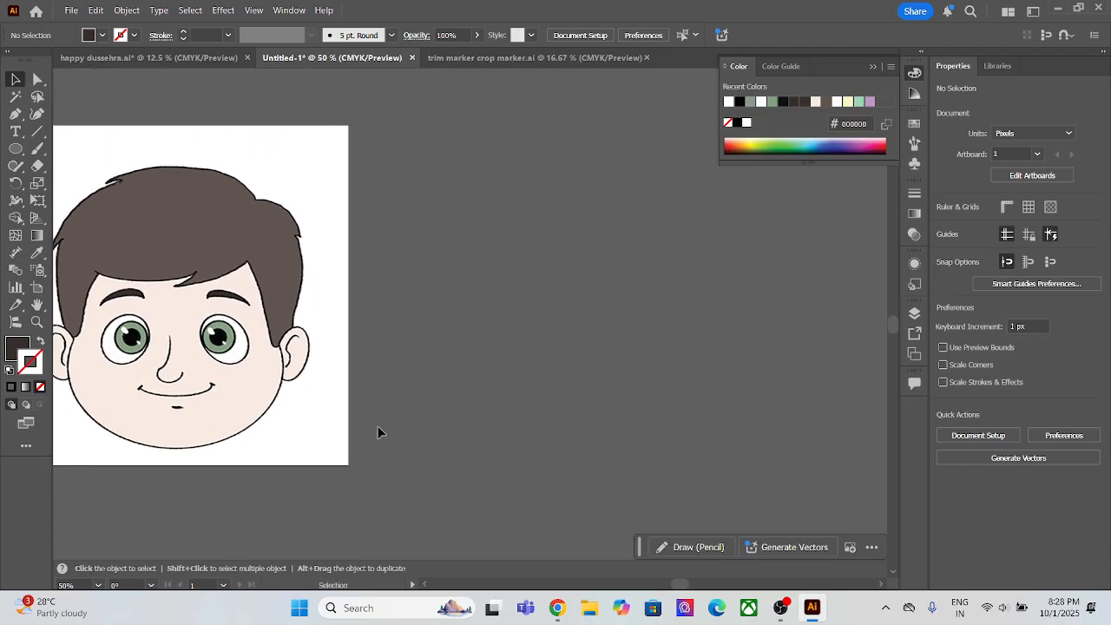
pyautogui.click(15, 114)
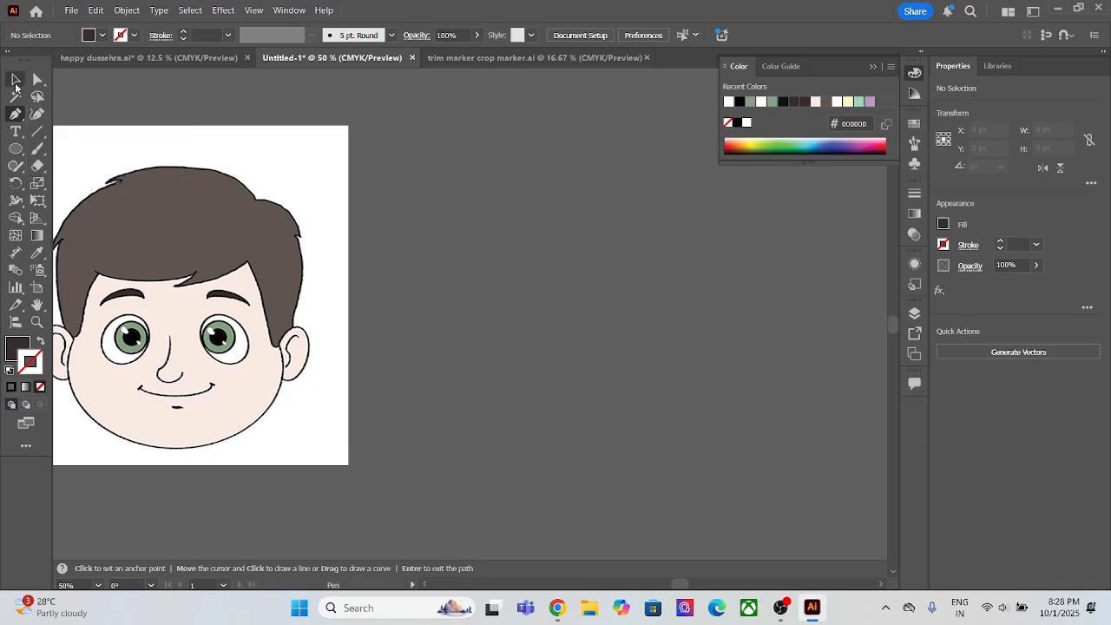
pyautogui.click(629, 223)
pyautogui.click(490, 382)
pyautogui.click(658, 542)
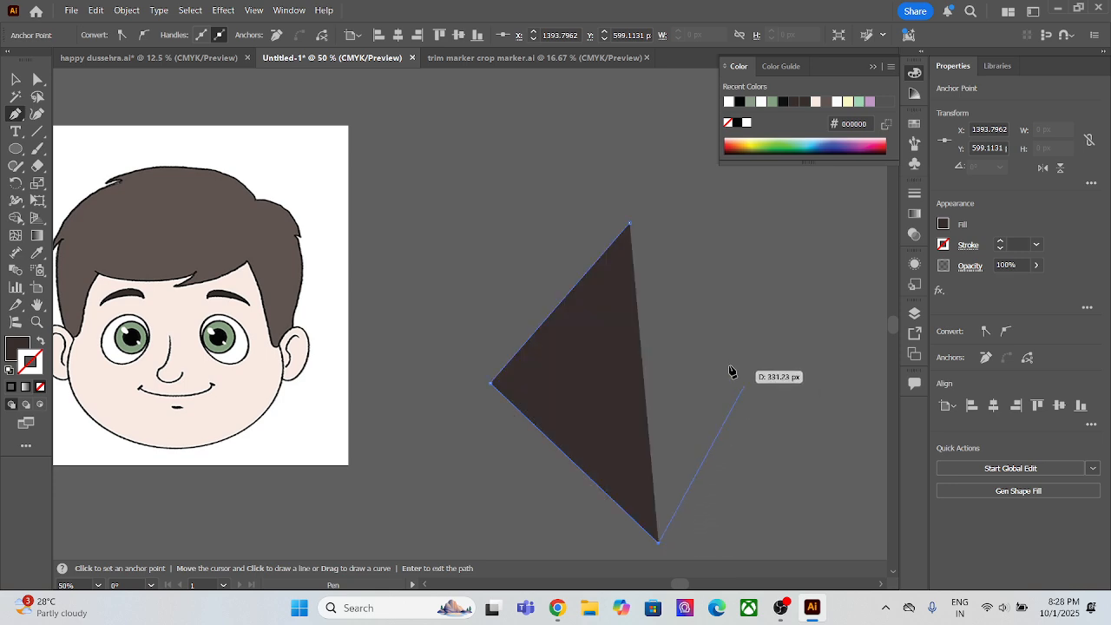
pyautogui.click(781, 385)
pyautogui.moveTo(632, 227)
pyautogui.mouseDown()
pyautogui.moveTo(711, 357)
pyautogui.moveTo(646, 279)
pyautogui.moveTo(638, 225)
pyautogui.mouseUp()
pyautogui.scroll(-1, 718, 455)
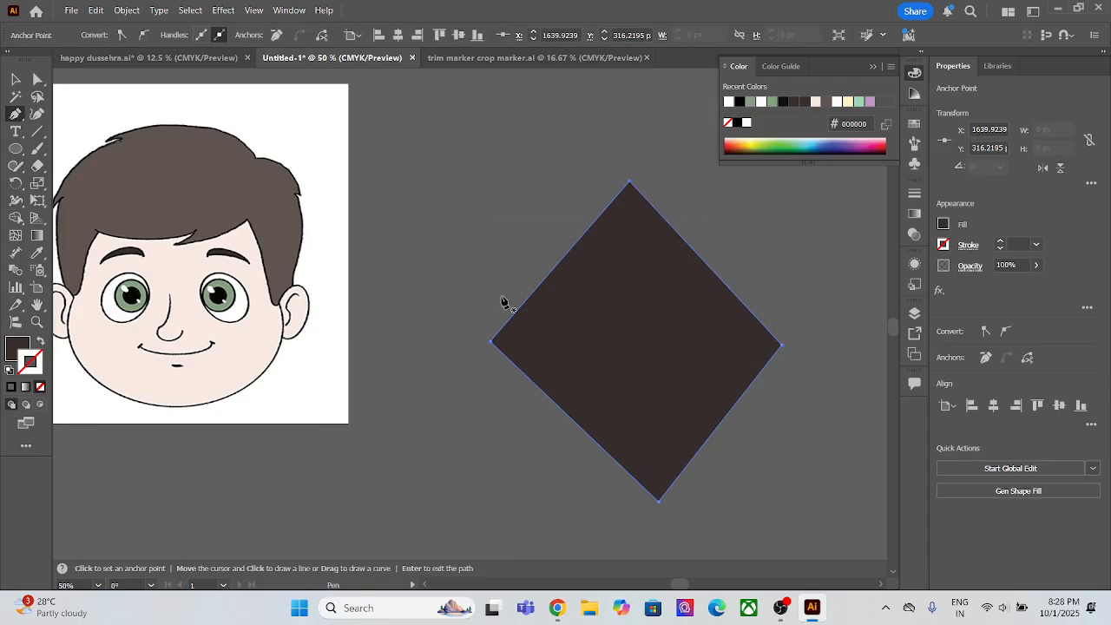
# Step: Convert the diamond's upper and lower corners to smooth curves with the Curvature tool, forming an oval about 516 by 568 px, and return to Selection
pyautogui.click(38, 113)
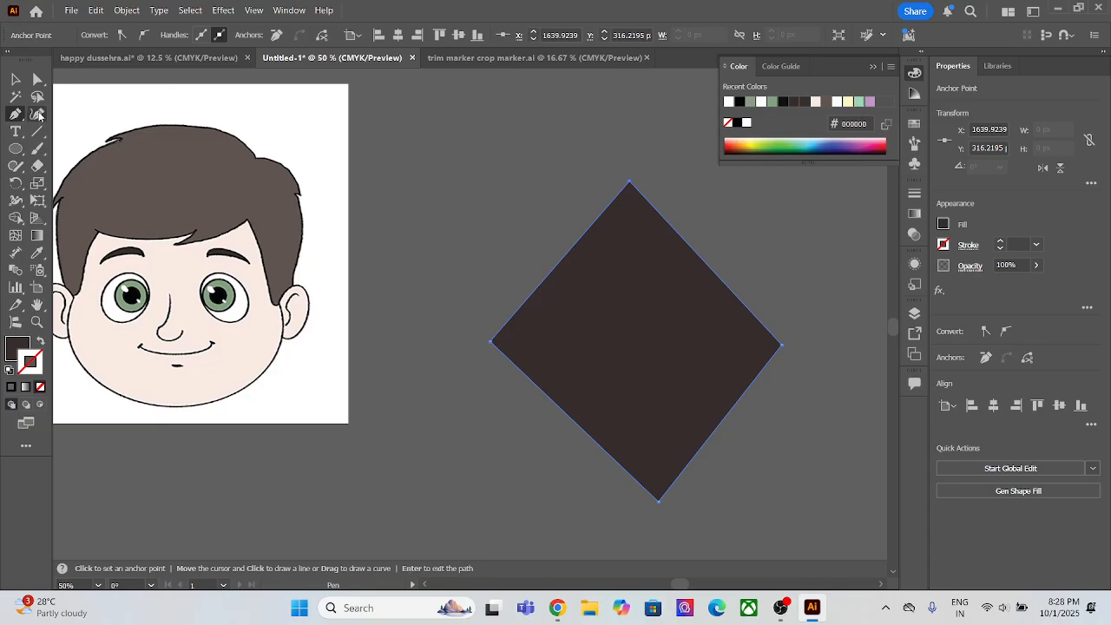
pyautogui.doubleClick(630, 183)
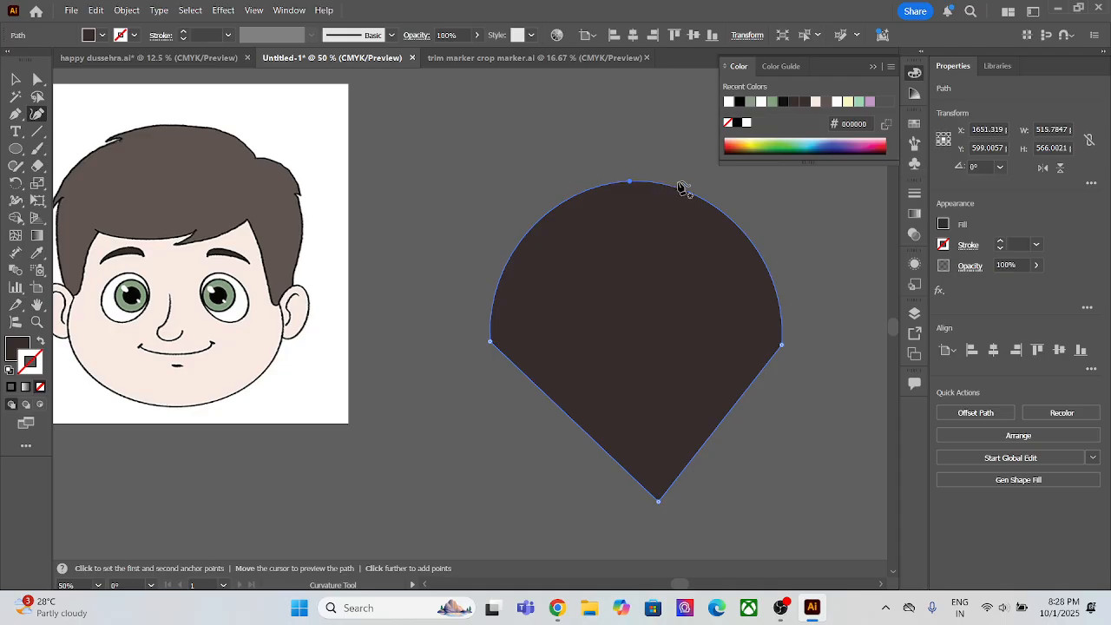
pyautogui.doubleClick(657, 500)
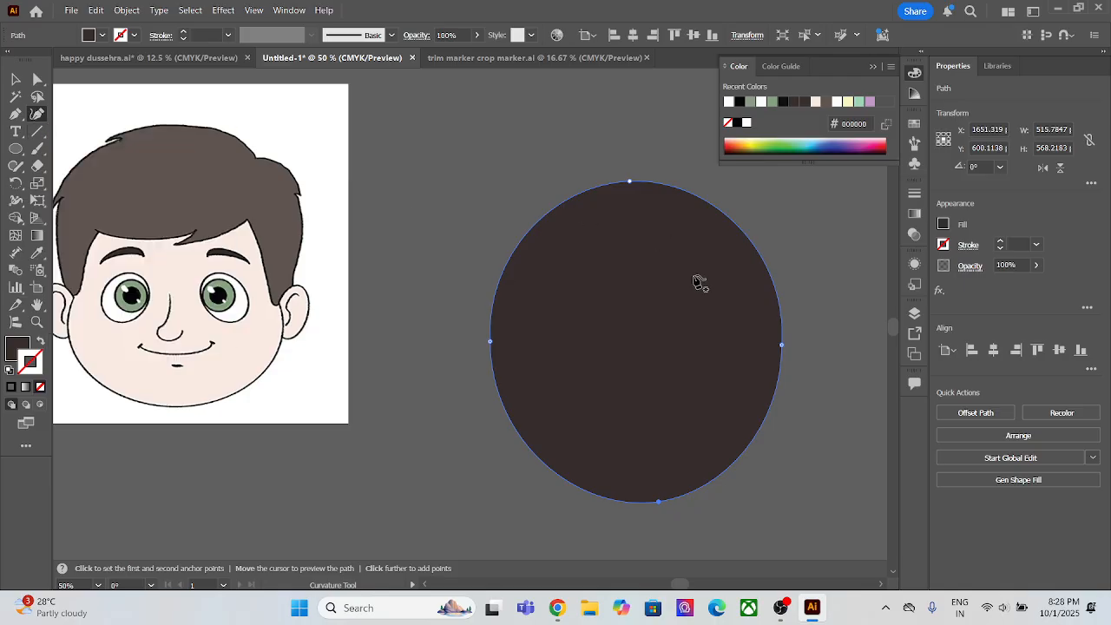
pyautogui.click(12, 79)
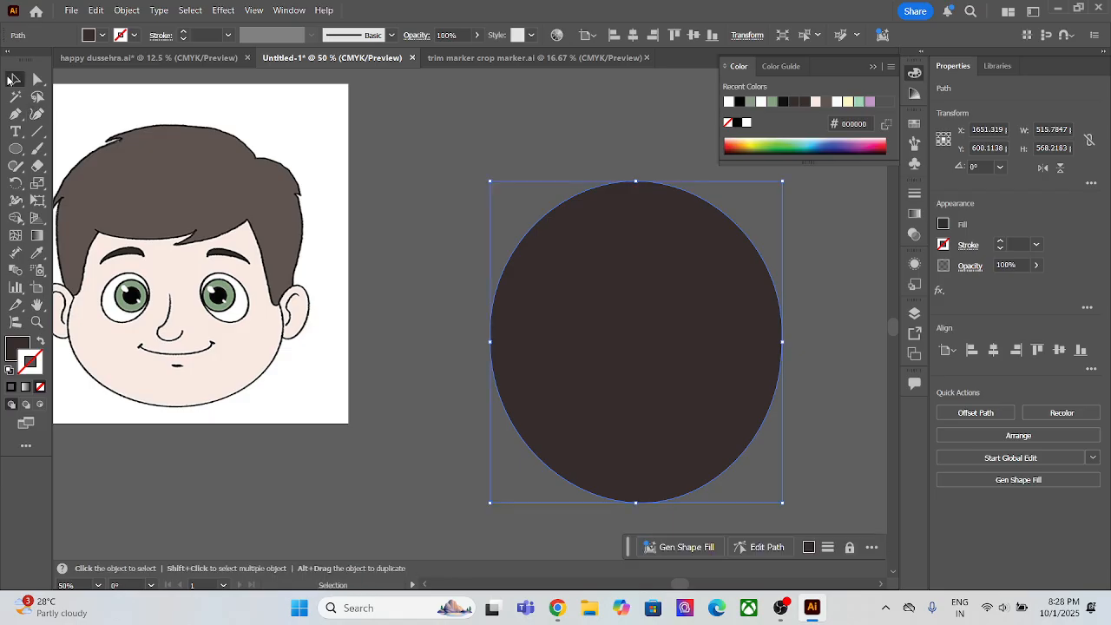
# Step: Move the oval up and draw a closed two-peaked shape about 917 by 151 px beneath it with the Pen tool
pyautogui.moveTo(598, 379); pyautogui.dragTo(564, 274)
pyautogui.press('p')
pyautogui.click(367, 540)
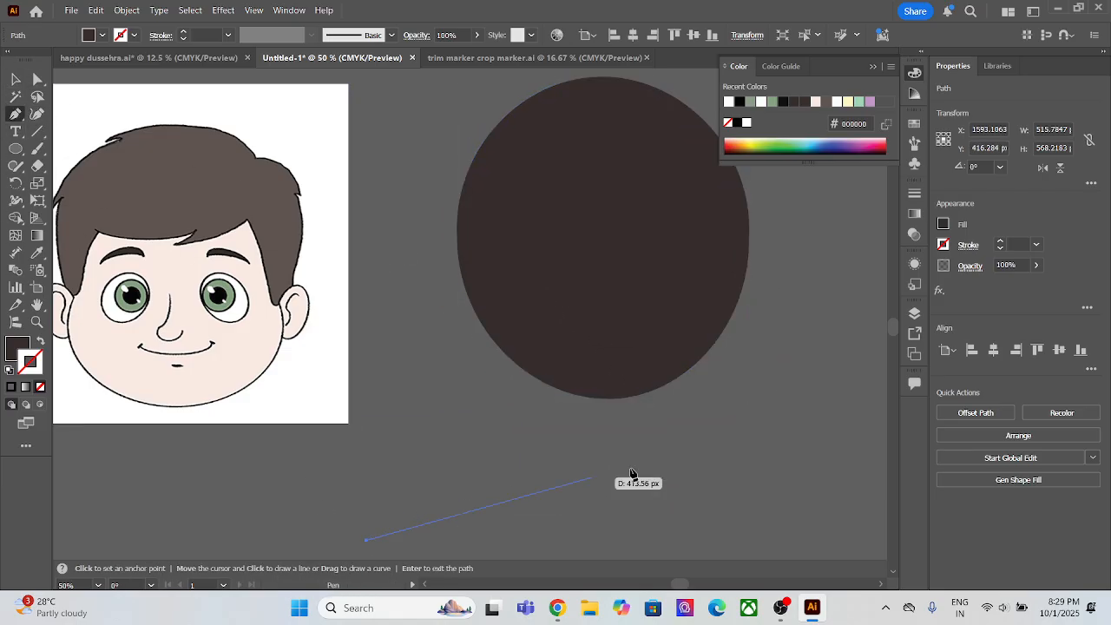
pyautogui.click(677, 458)
pyautogui.click(796, 543)
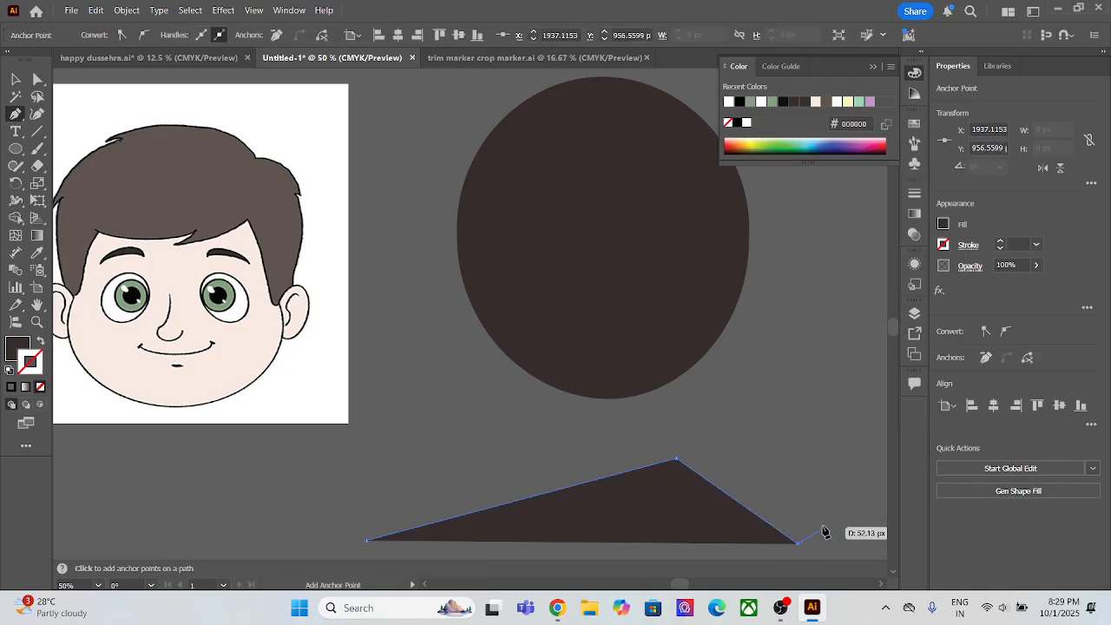
pyautogui.click(846, 459)
pyautogui.click(886, 545)
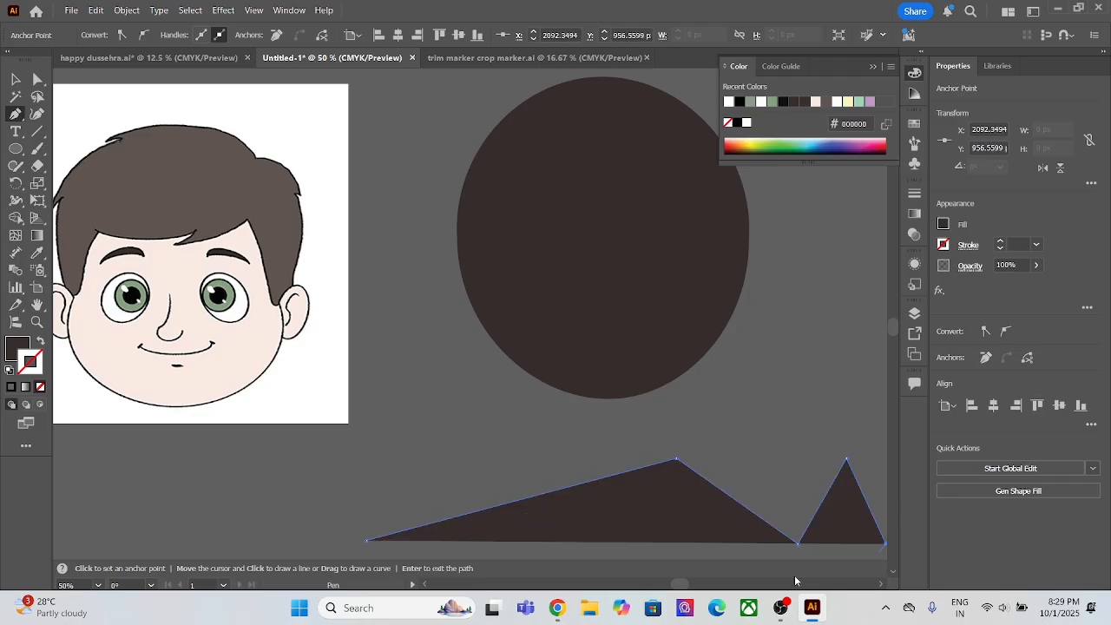
pyautogui.click(367, 540)
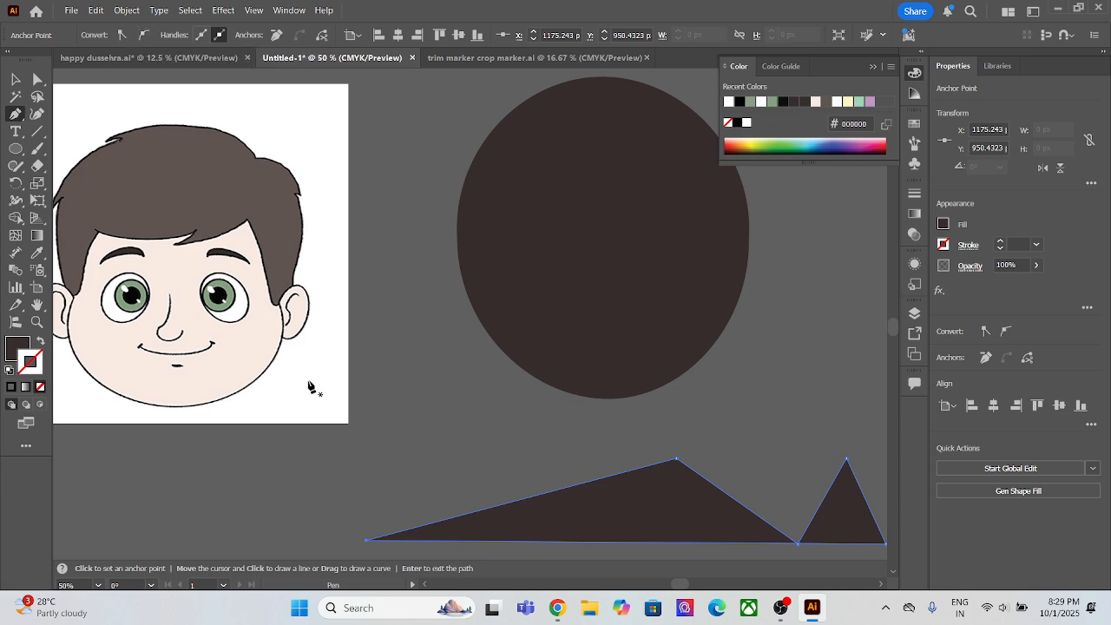
# Step: Try converting the wider peak's top anchor to smooth and reshaping its curve with the handle, and undo both changes
pyautogui.scroll(2, 452, 455)
pyautogui.moveTo(503, 441); pyautogui.dragTo(220, 307)
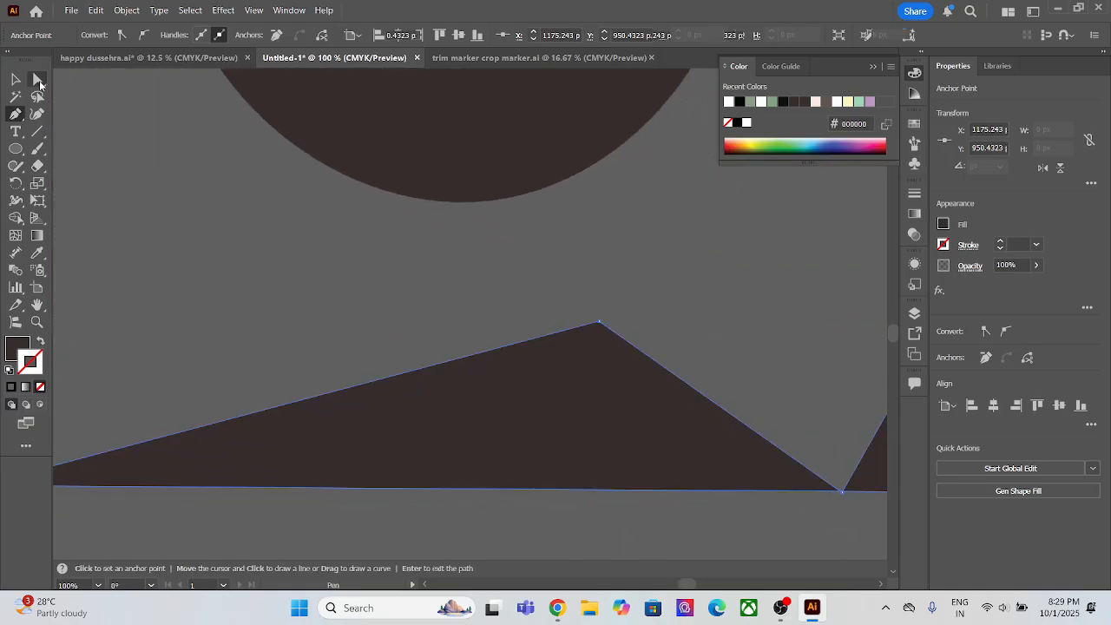
pyautogui.click(39, 79)
pyautogui.click(599, 323)
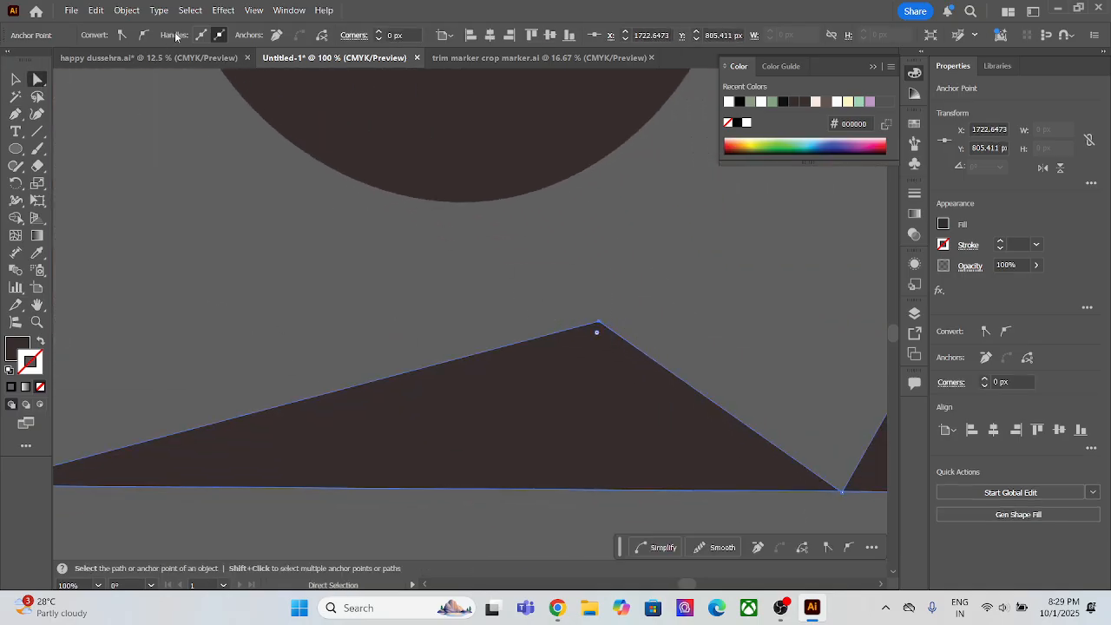
pyautogui.click(146, 34)
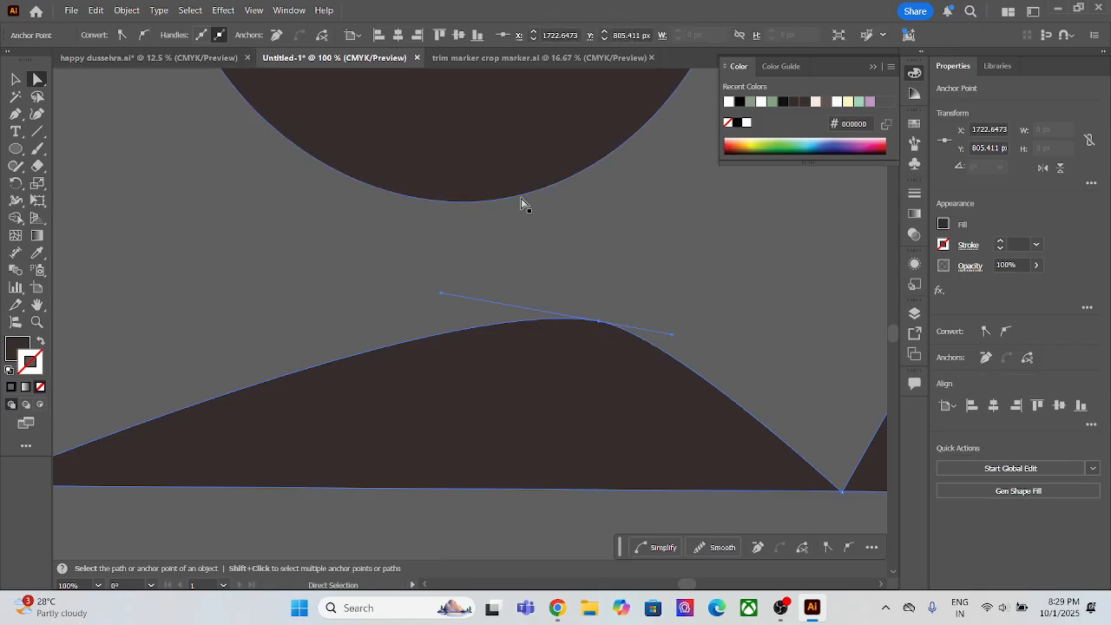
pyautogui.moveTo(439, 298); pyautogui.dragTo(316, 354)
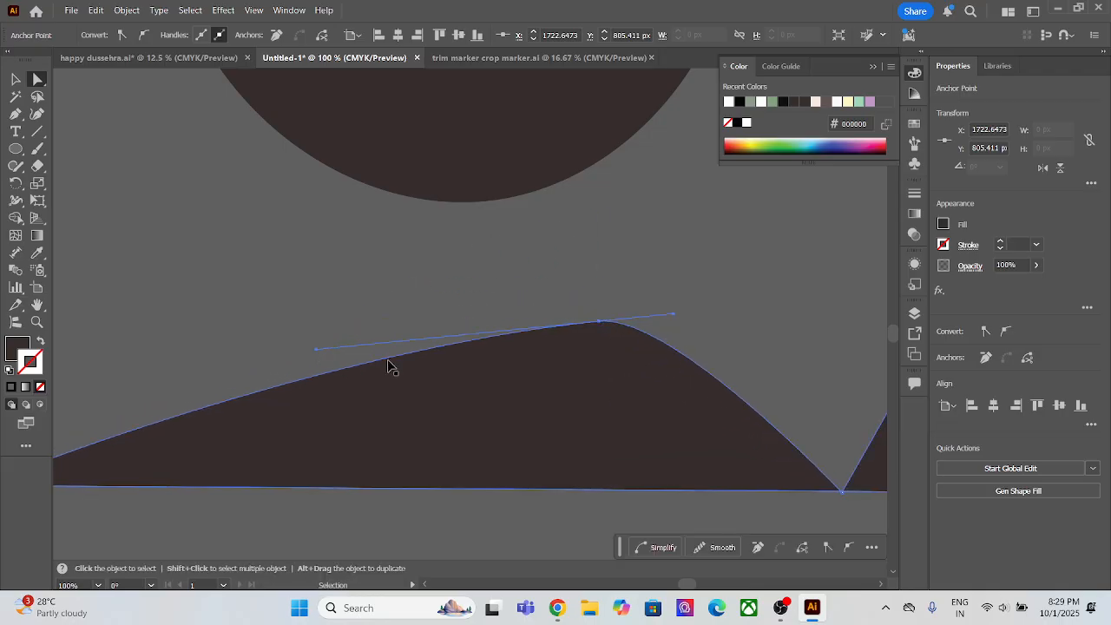
pyautogui.hotkey('ctrl', 'z')
pyautogui.hotkey('ctrl', 'z')
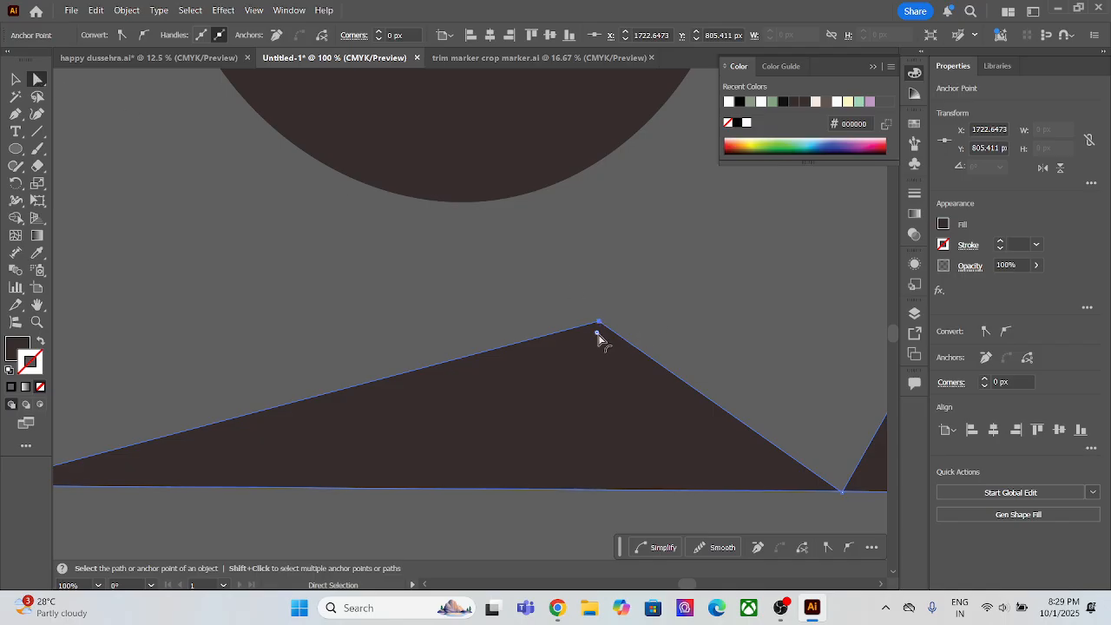
# Step: Try rounding the wider peak's corner with its live corner widget to a radius of about 236 px, and undo it
pyautogui.moveTo(595, 336); pyautogui.dragTo(619, 564)
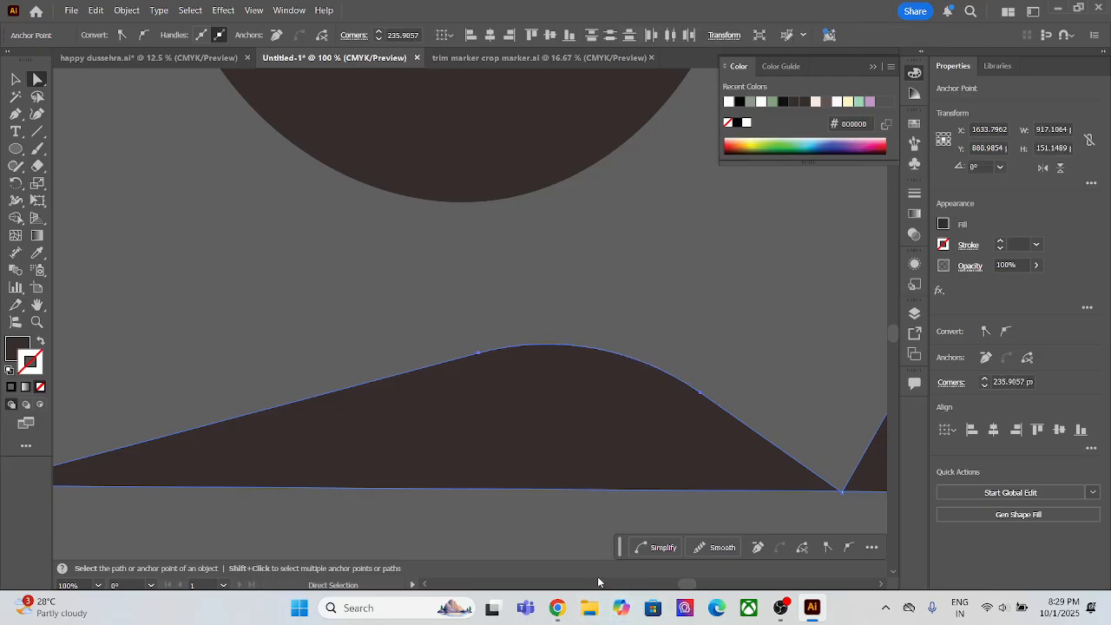
pyautogui.press('ctrl')
pyautogui.hotkey('ctrl', 'z')
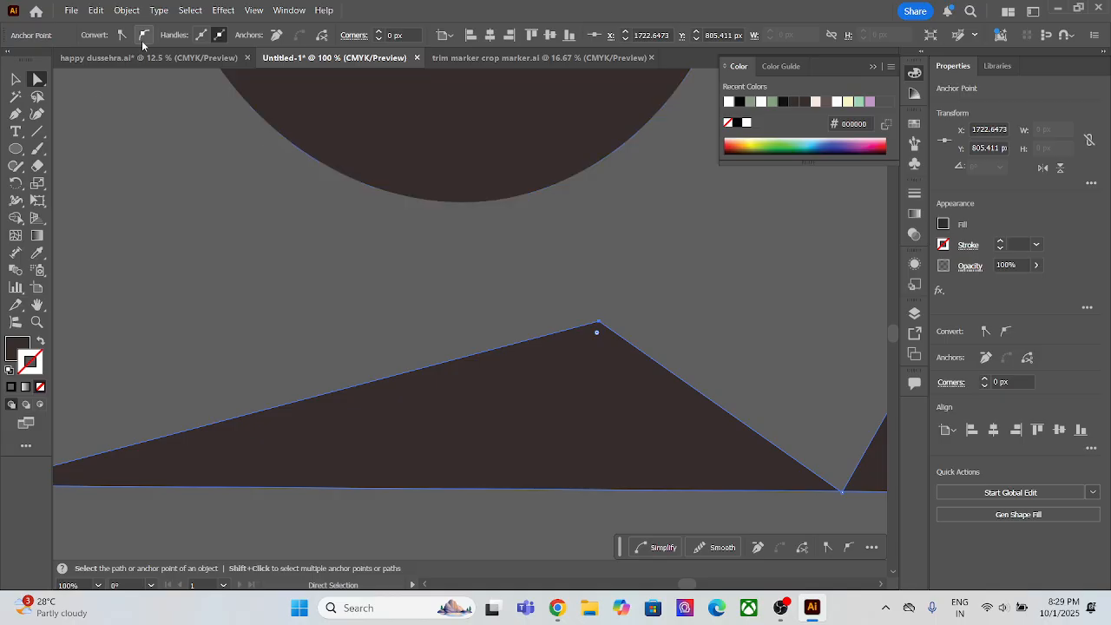
# Step: Compare smooth-anchor conversion with a live corner radius of about 220 px on the wider peak, undoing each trial
pyautogui.click(143, 34)
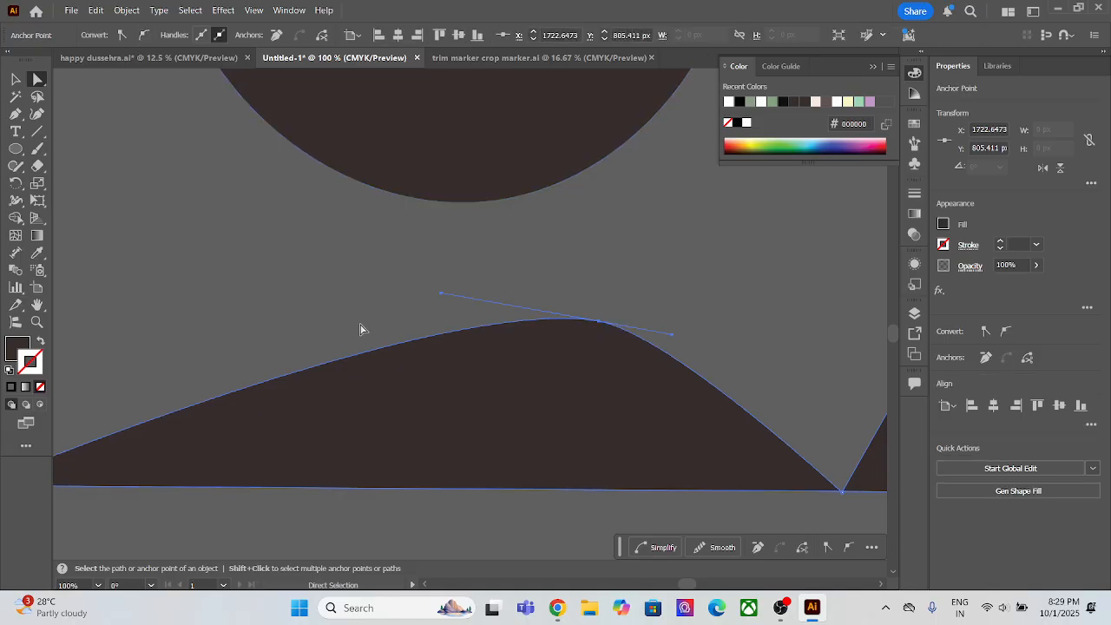
pyautogui.press('ctrl')
pyautogui.hotkey('ctrl', 'z')
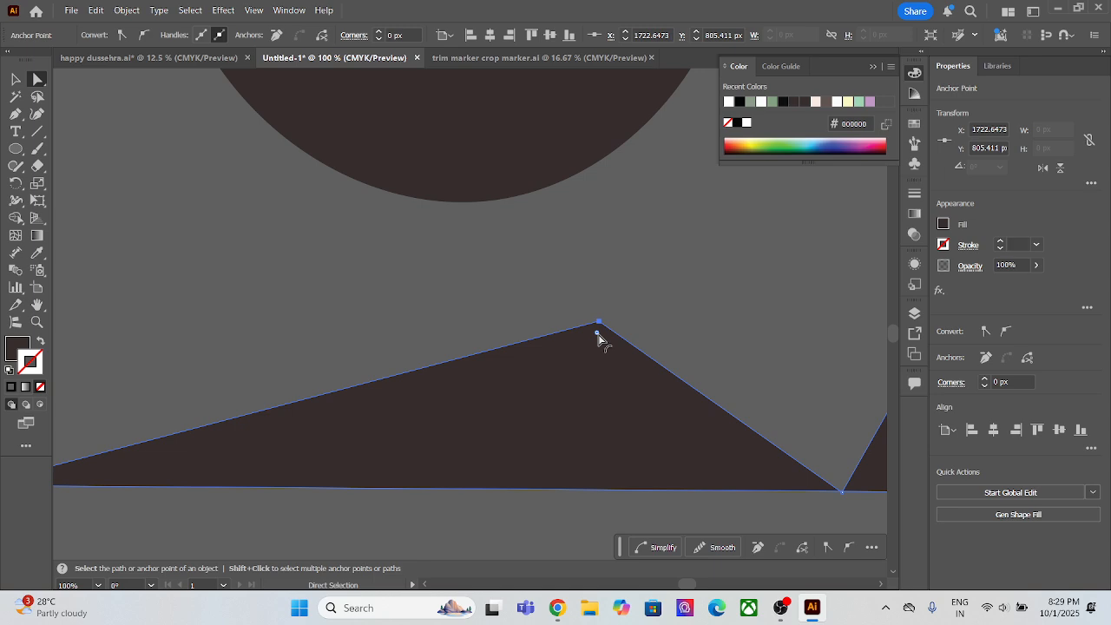
pyautogui.moveTo(597, 334); pyautogui.dragTo(629, 394)
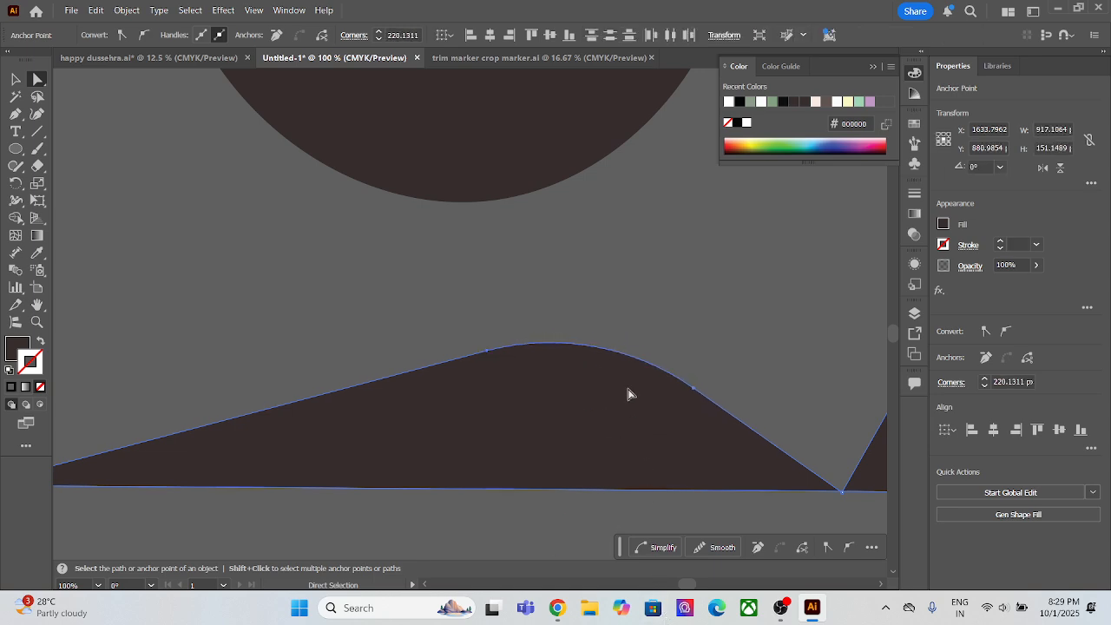
pyautogui.hotkey('ctrl', 'z')
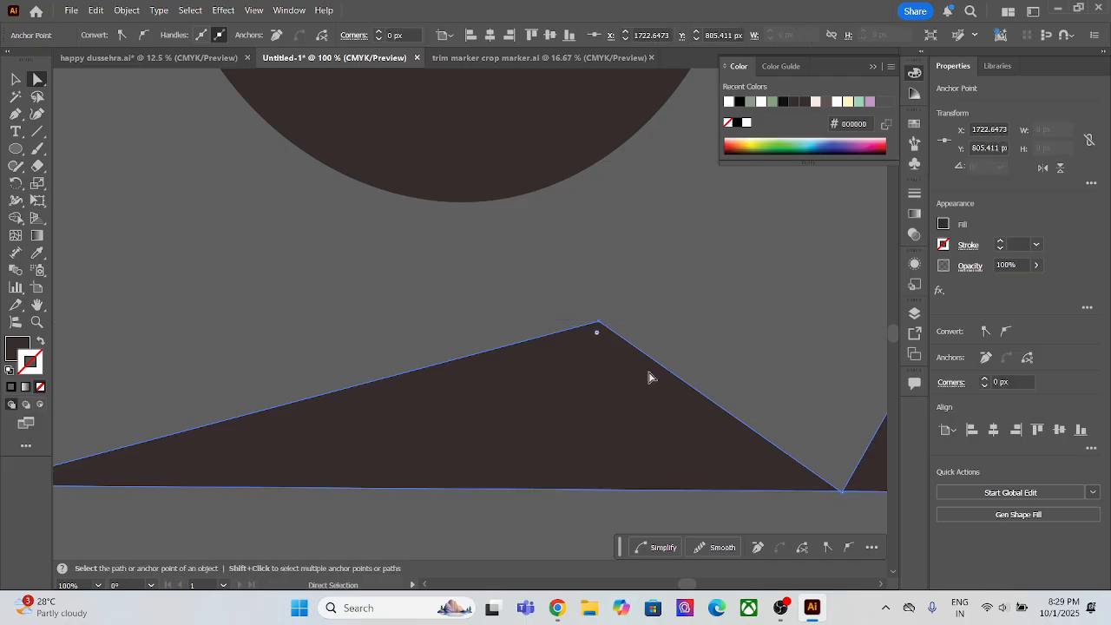
# Step: Move the wider peak's top anchor up and to the left, to about X 1608, Y 760 px, and deselect
pyautogui.keyDown('alt'); pyautogui.scroll(-1, 650, 379); pyautogui.keyUp('alt')
pyautogui.scroll(-1, 651, 380)
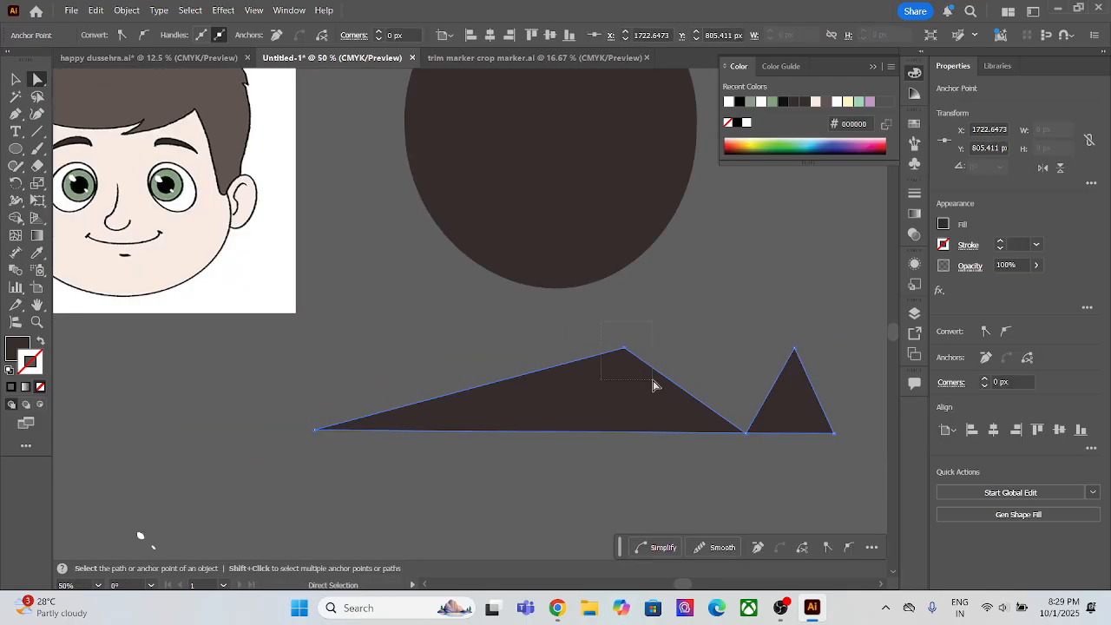
pyautogui.moveTo(631, 347); pyautogui.dragTo(561, 328)
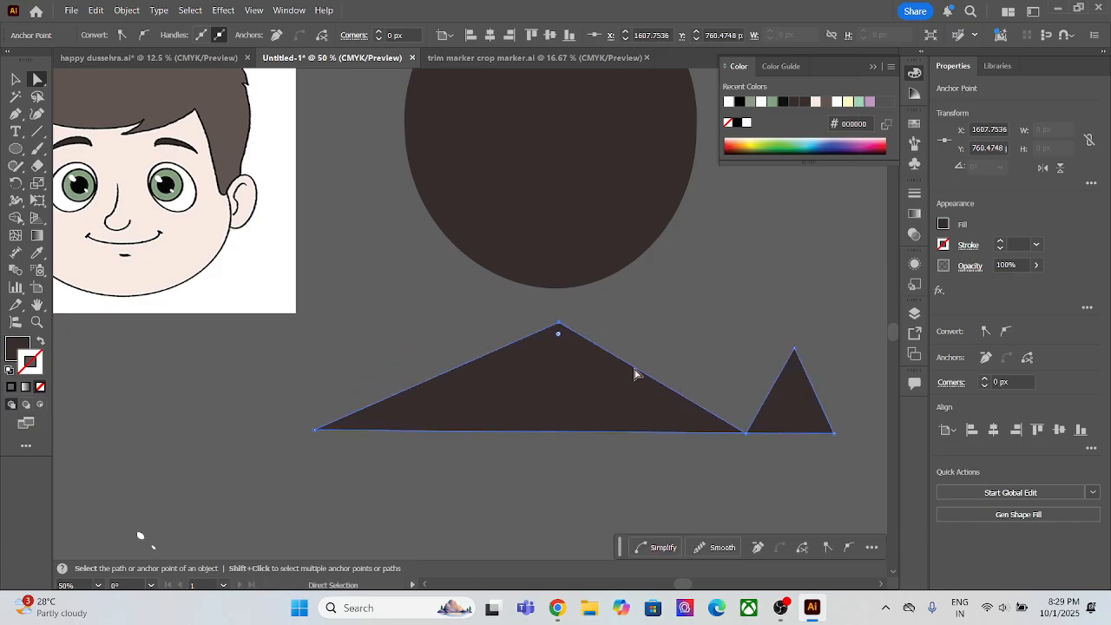
pyautogui.click(679, 328)
# Step: Round the top corner of the narrower peak with its live corner widget, and deselect the shape
pyautogui.moveTo(823, 365); pyautogui.dragTo(802, 447)
pyautogui.moveTo(797, 416); pyautogui.dragTo(798, 390)
pyautogui.click(788, 321)
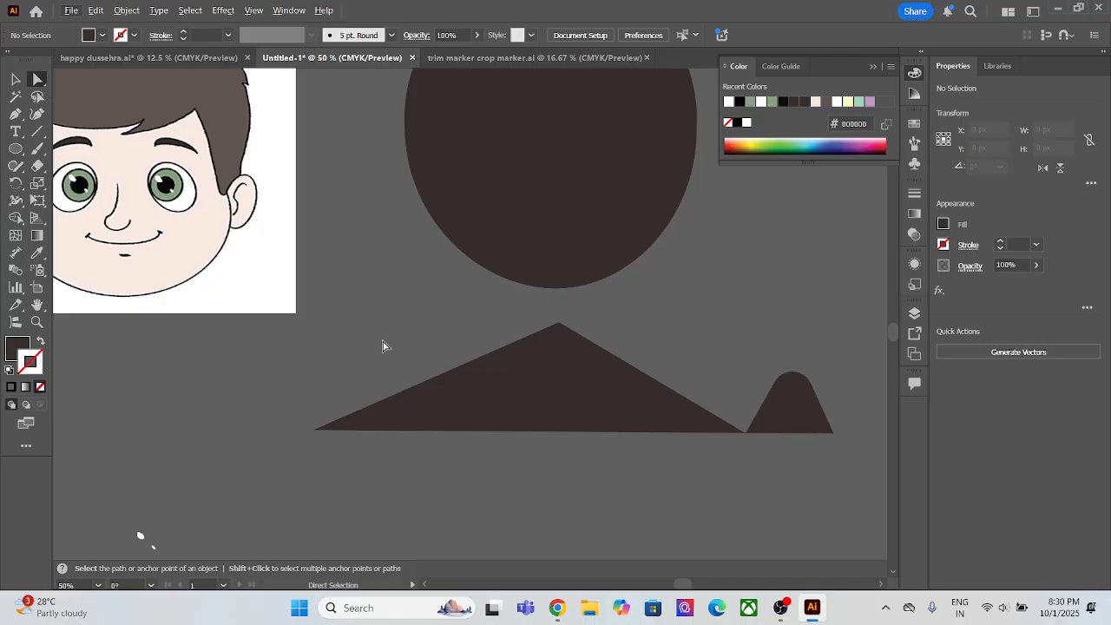
# Step: Examine the full list of objects in Layer 1 and their locks against the artwork, and close the list
pyautogui.press('F7')
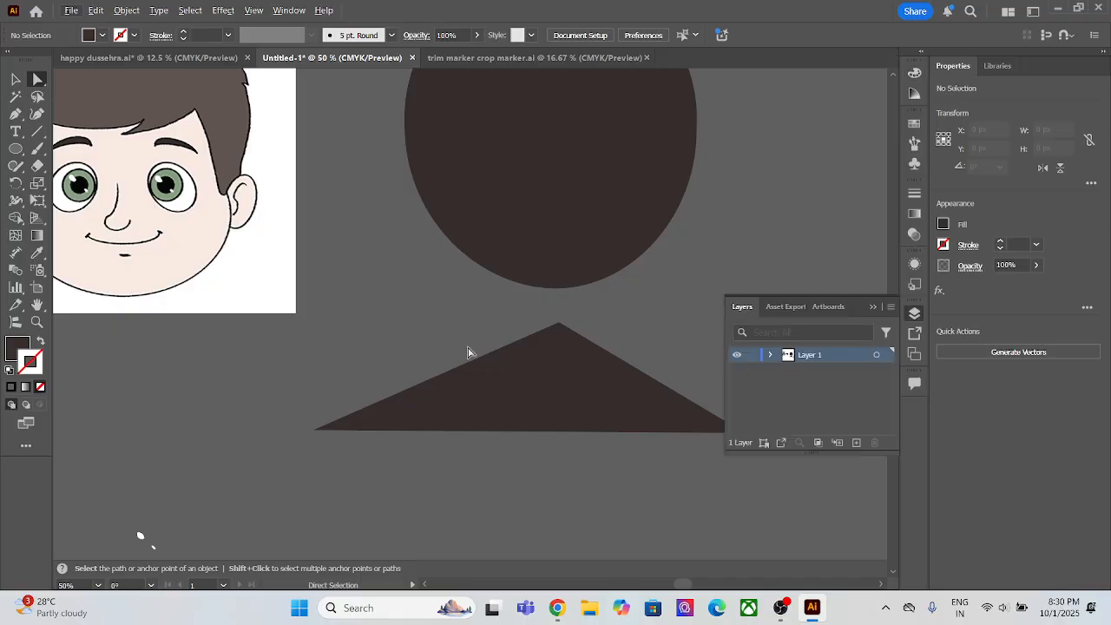
pyautogui.click(771, 356)
pyautogui.scroll(-5, 811, 415)
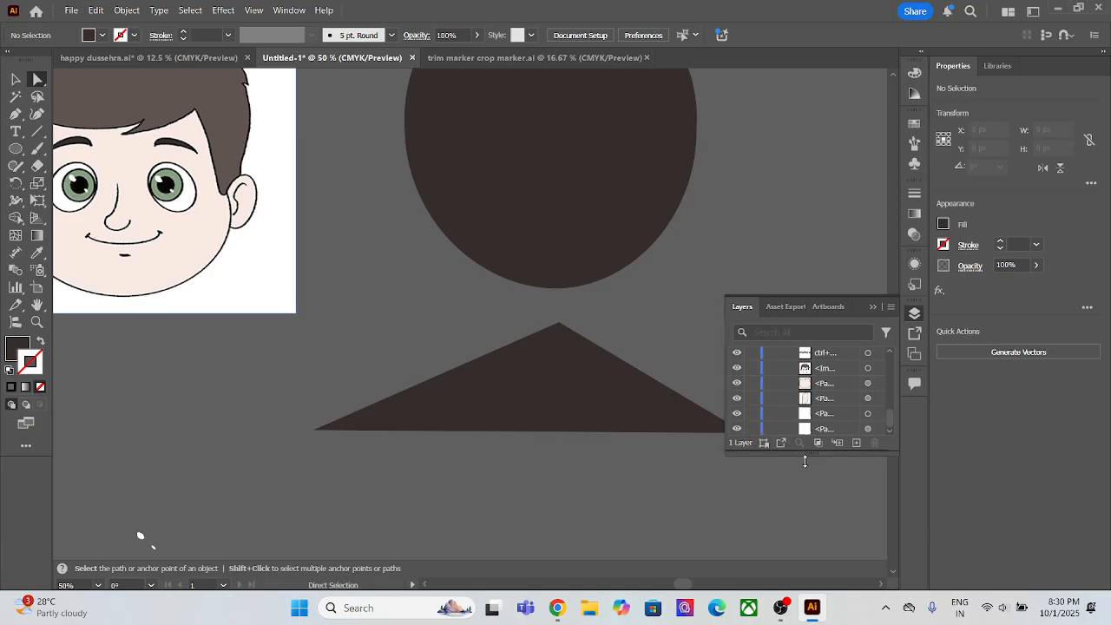
pyautogui.moveTo(805, 453); pyautogui.dragTo(841, 605)
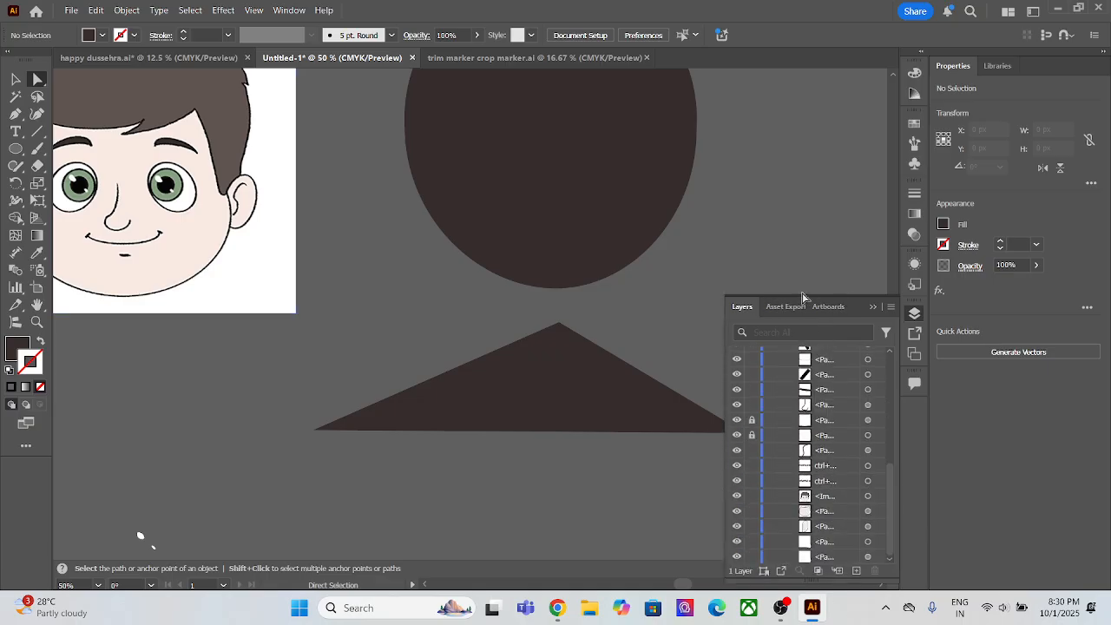
pyautogui.moveTo(802, 294); pyautogui.dragTo(804, 118)
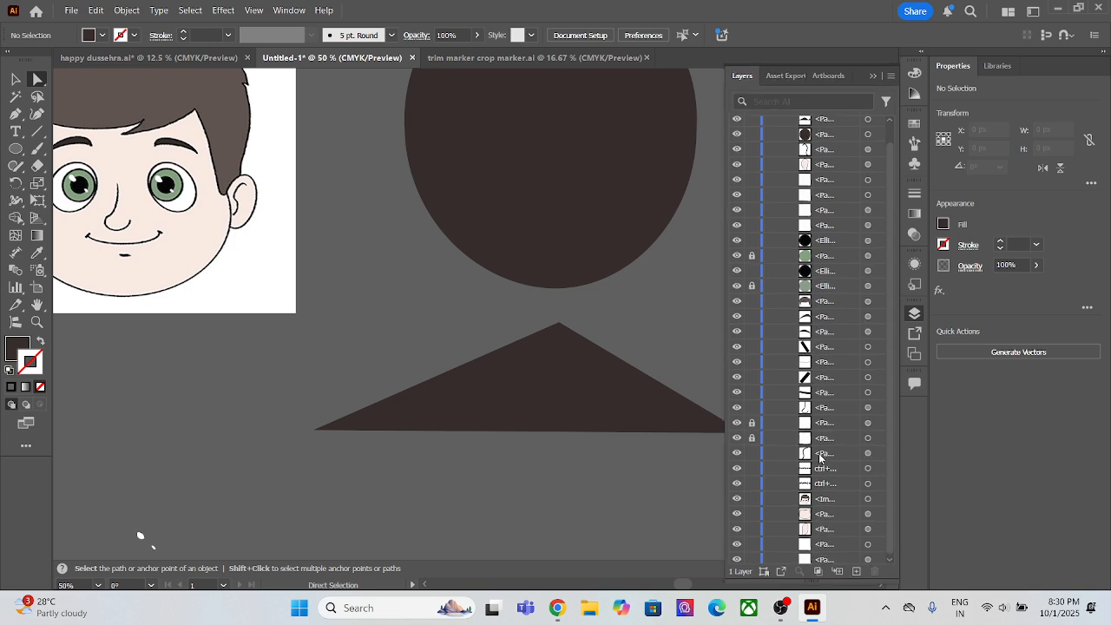
pyautogui.scroll(-1, 824, 465)
pyautogui.scroll(2, 824, 466)
pyautogui.scroll(-2, 824, 467)
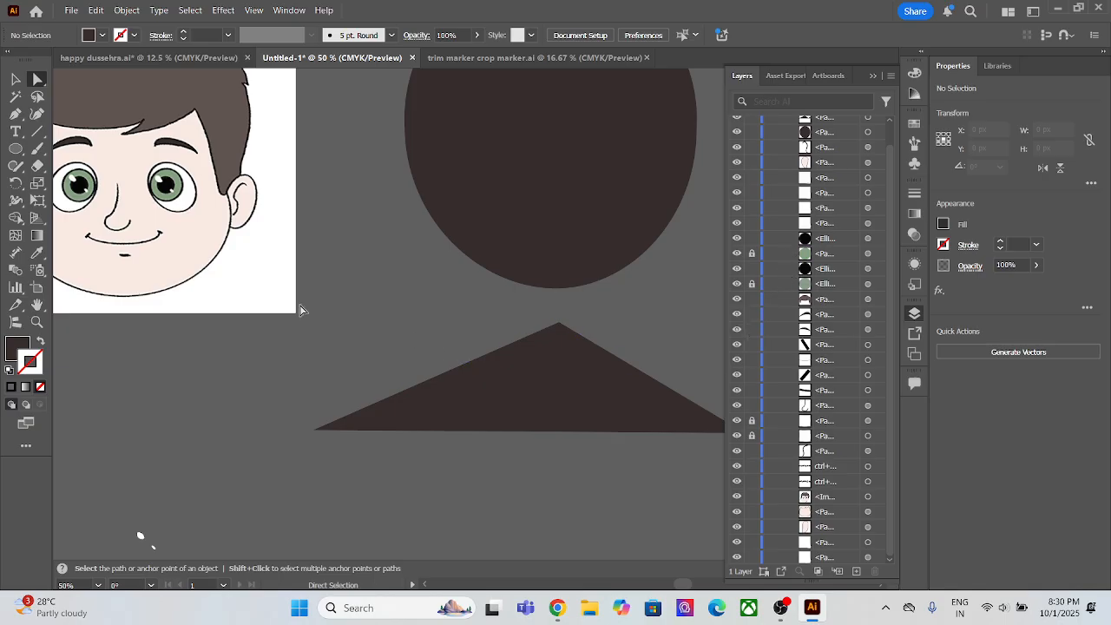
pyautogui.scroll(-2, 279, 309)
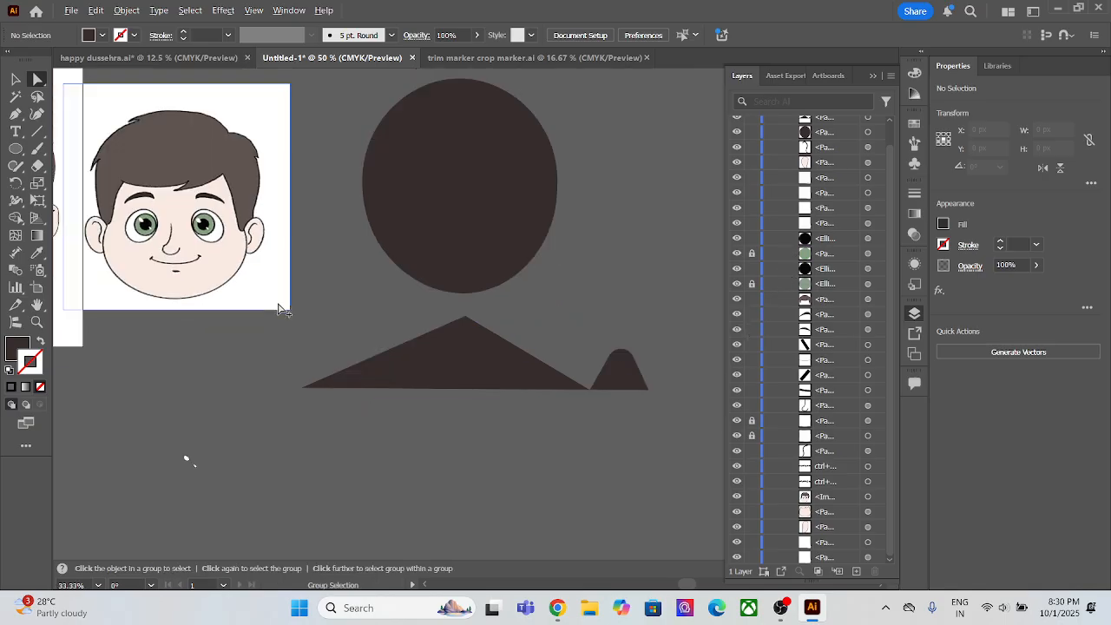
pyautogui.moveTo(340, 294); pyautogui.dragTo(535, 332)
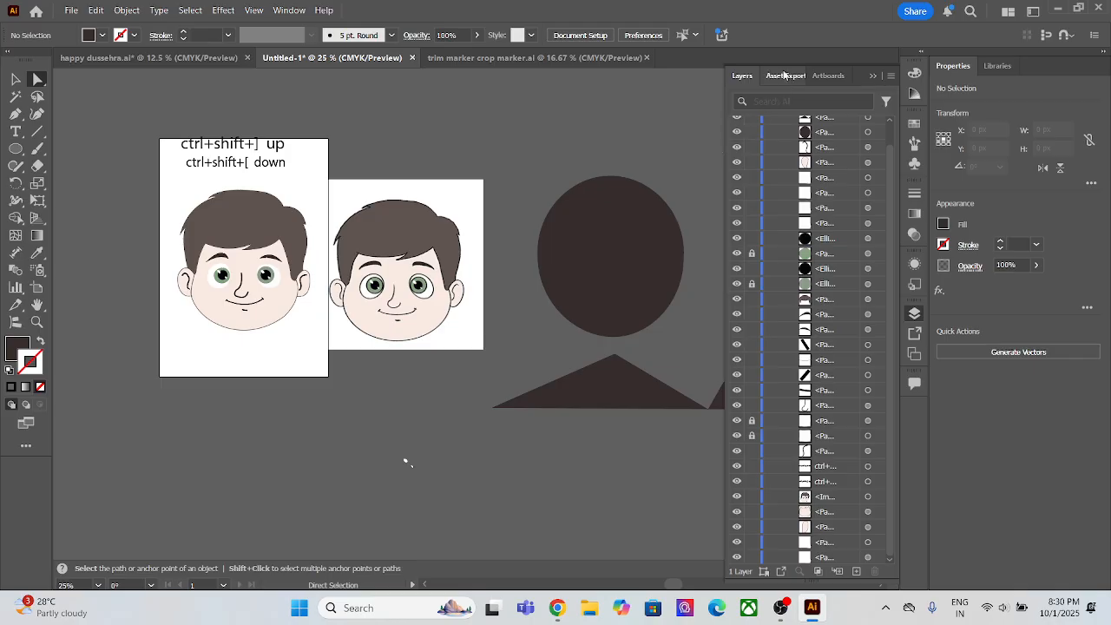
pyautogui.click(873, 76)
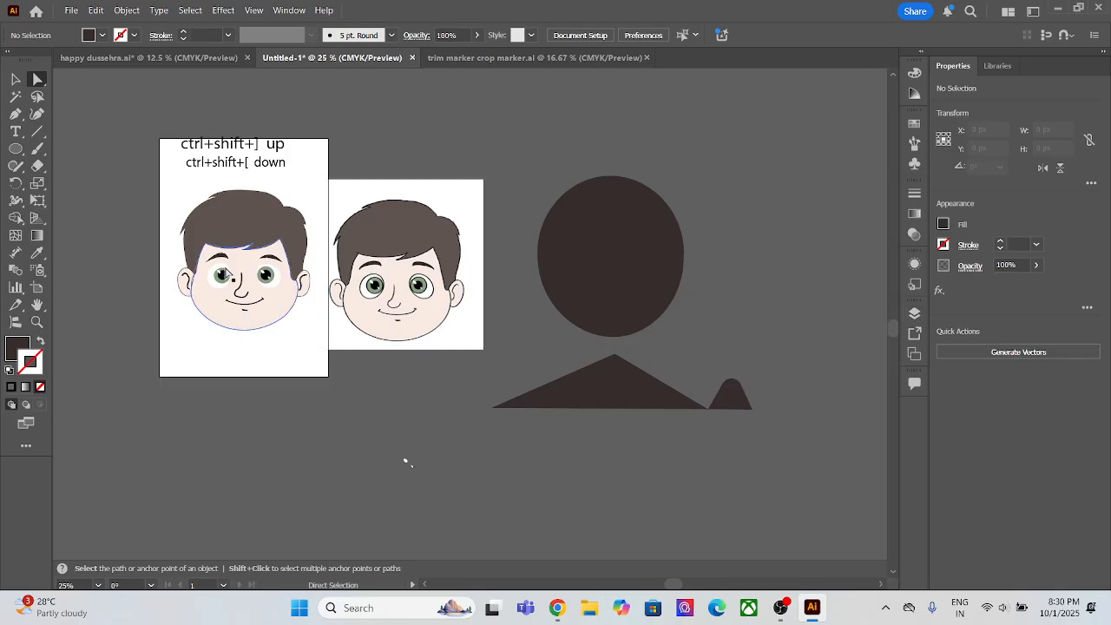
# Step: Delete the two small stray white paths on the empty canvas below the artwork
pyautogui.moveTo(437, 501); pyautogui.dragTo(461, 511)
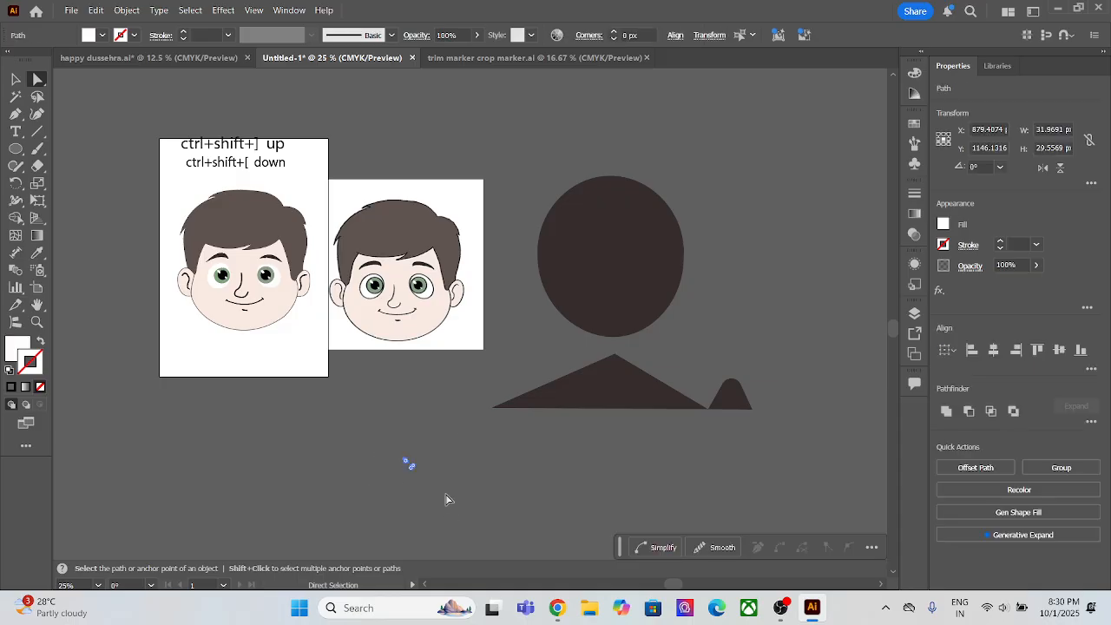
pyautogui.press('Delete')
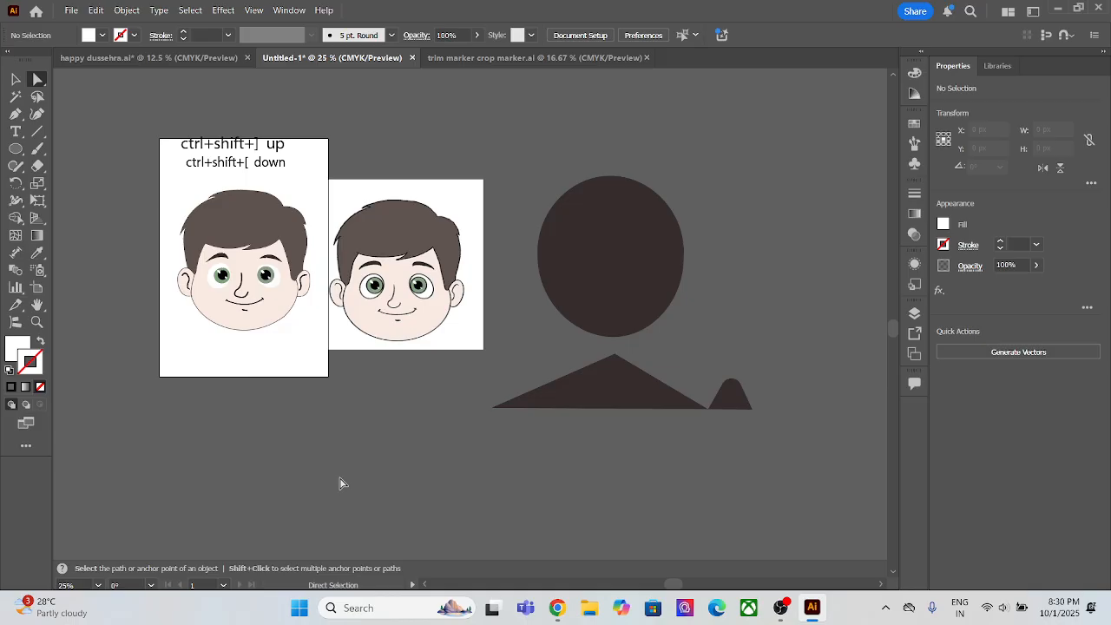
pyautogui.scroll(2, 339, 484)
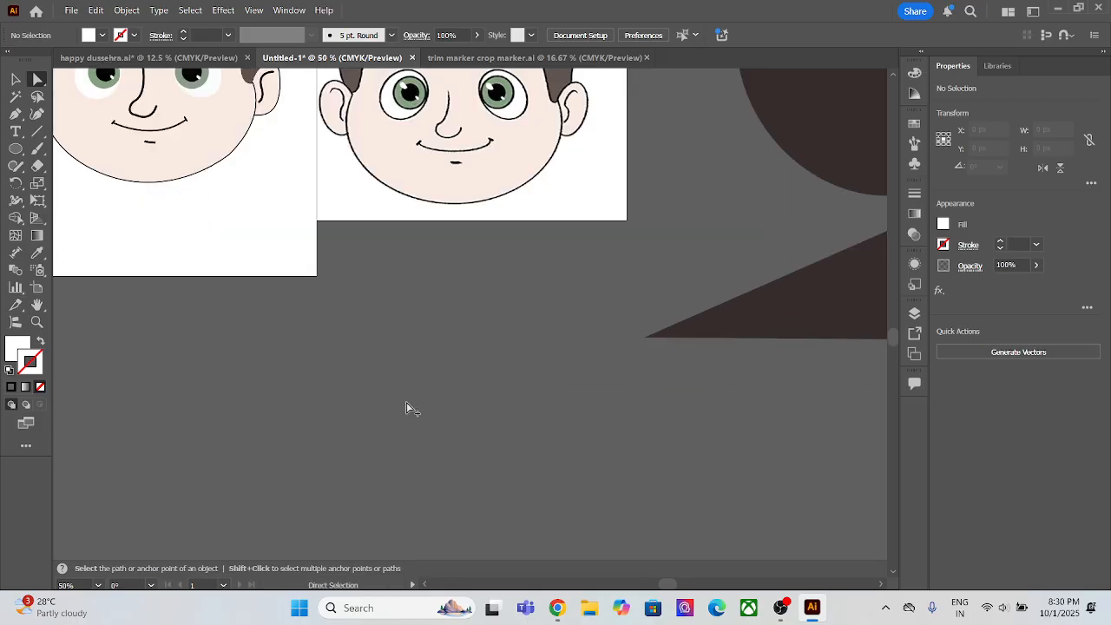
pyautogui.scroll(-2, 407, 401)
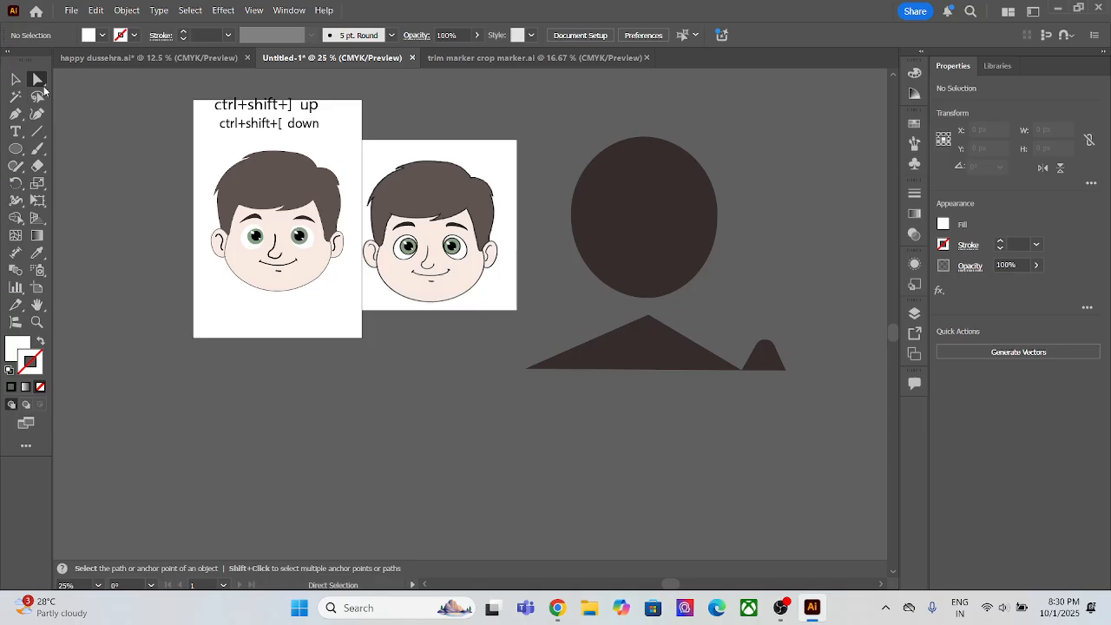
# Step: Draw a closed white triangle with the Pen tool on the empty canvas below the traced face's artboard
pyautogui.click(15, 128)
pyautogui.moveTo(16, 115); pyautogui.dragTo(58, 142)
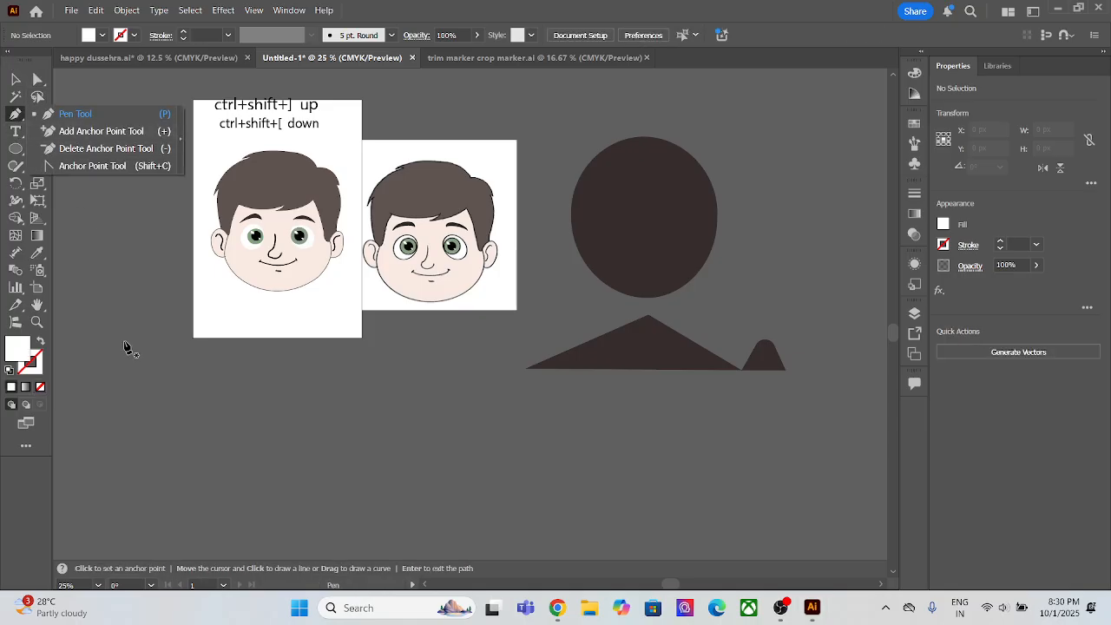
pyautogui.click(166, 414)
pyautogui.click(127, 467)
pyautogui.click(285, 451)
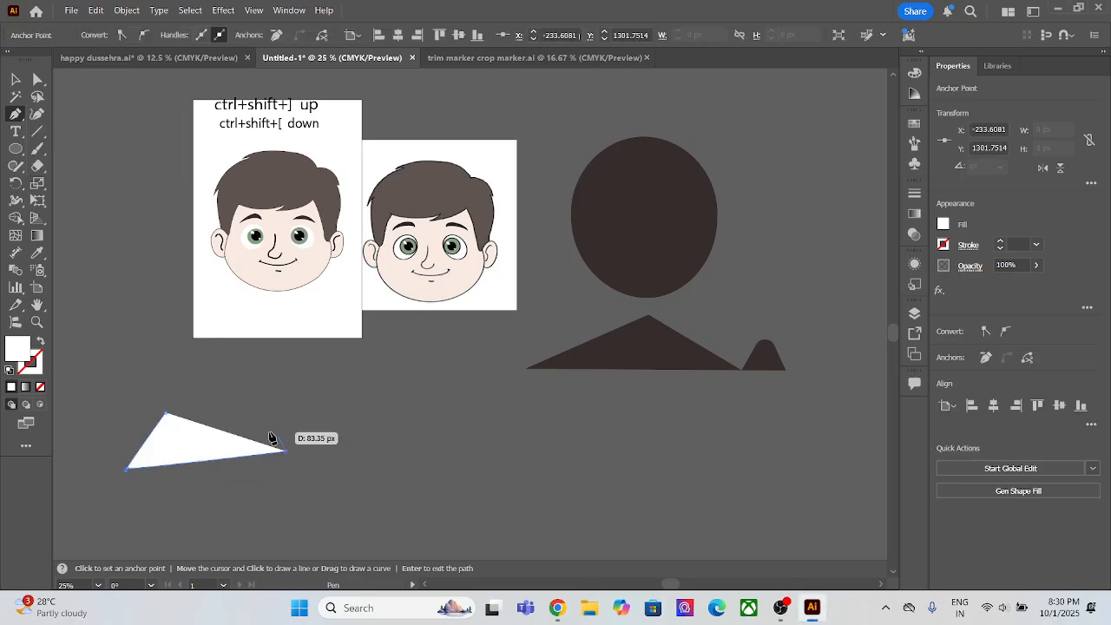
pyautogui.click(166, 414)
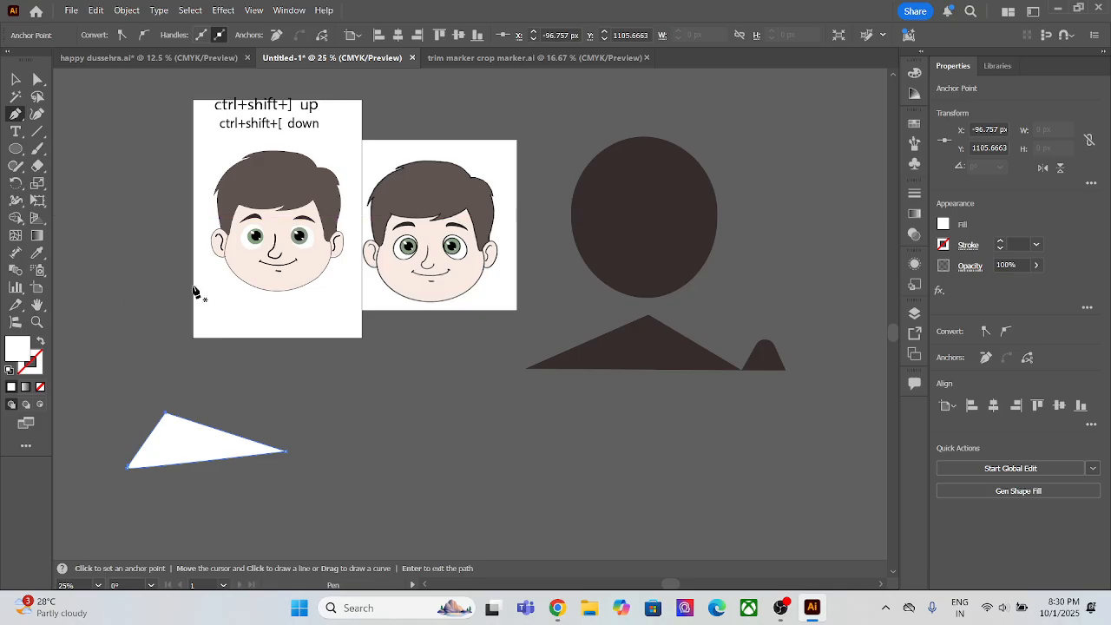
# Step: Insert extra points along the white triangle's lower edge with the Add Anchor Point tool, and switch to Direct Selection
pyautogui.moveTo(18, 112); pyautogui.dragTo(83, 131)
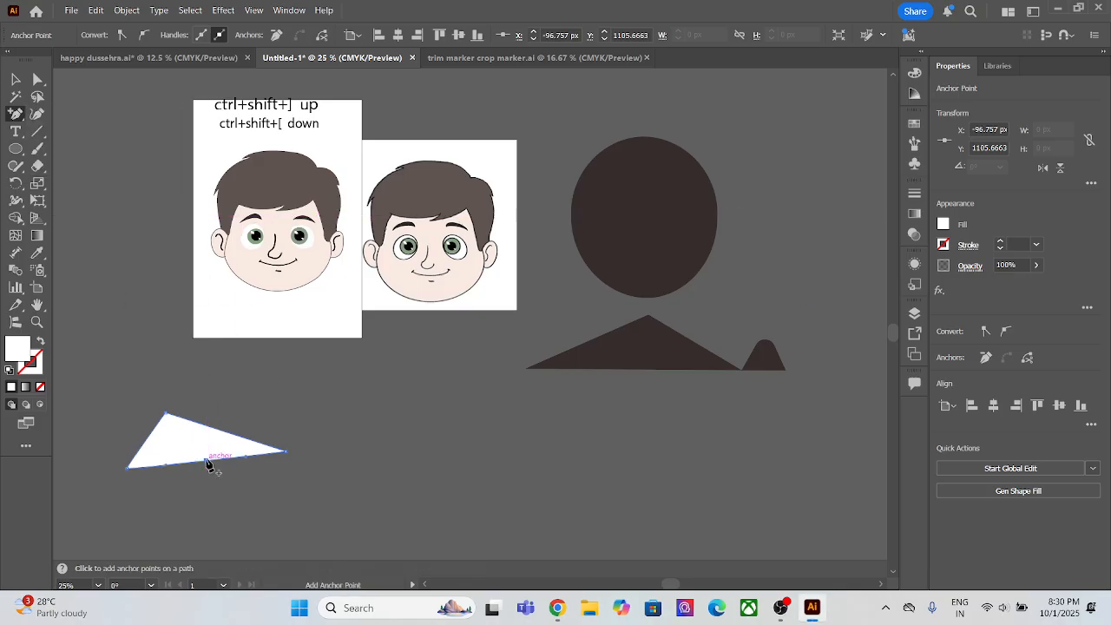
pyautogui.click(208, 461)
pyautogui.click(35, 80)
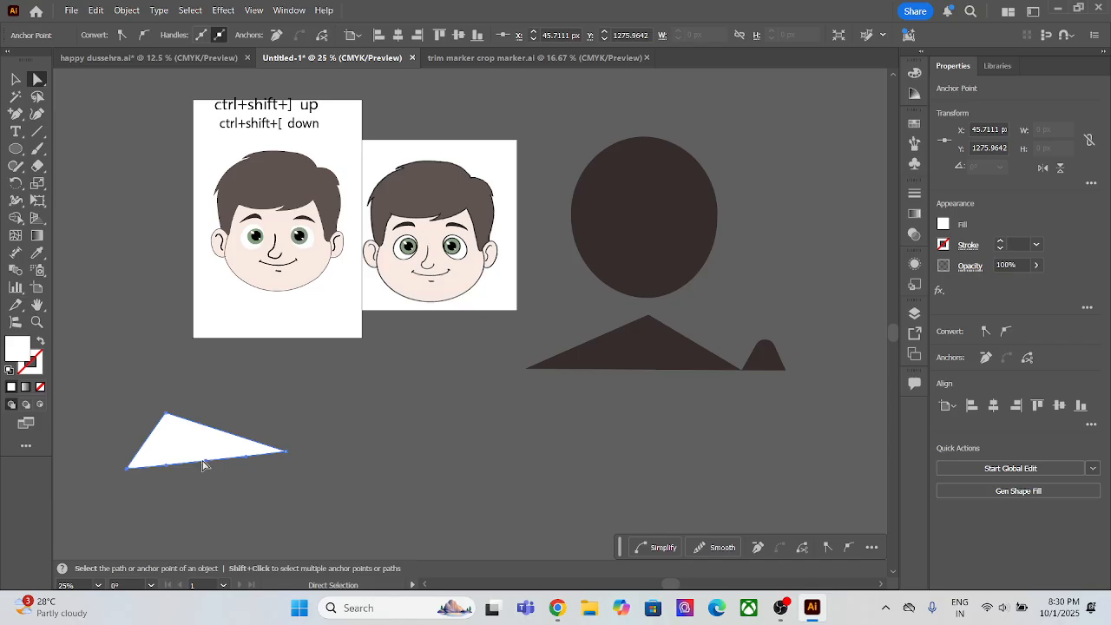
# Step: Try to move the middle point of the white triangle's lower edge with Direct Selection, and undo the change
pyautogui.moveTo(202, 465)
pyautogui.mouseDown()
pyautogui.moveTo(186, 438)
pyautogui.moveTo(225, 461)
pyautogui.moveTo(218, 486)
pyautogui.moveTo(170, 461)
pyautogui.moveTo(180, 467)
pyautogui.mouseUp()
pyautogui.hotkey('ctrl', 'z')
pyautogui.hotkey('ctrl', 'z')
# Step: Remove the added lower-edge points from the white triangle with the Delete Anchor Point tool; try removing a corner point and undo that
pyautogui.click(17, 115)
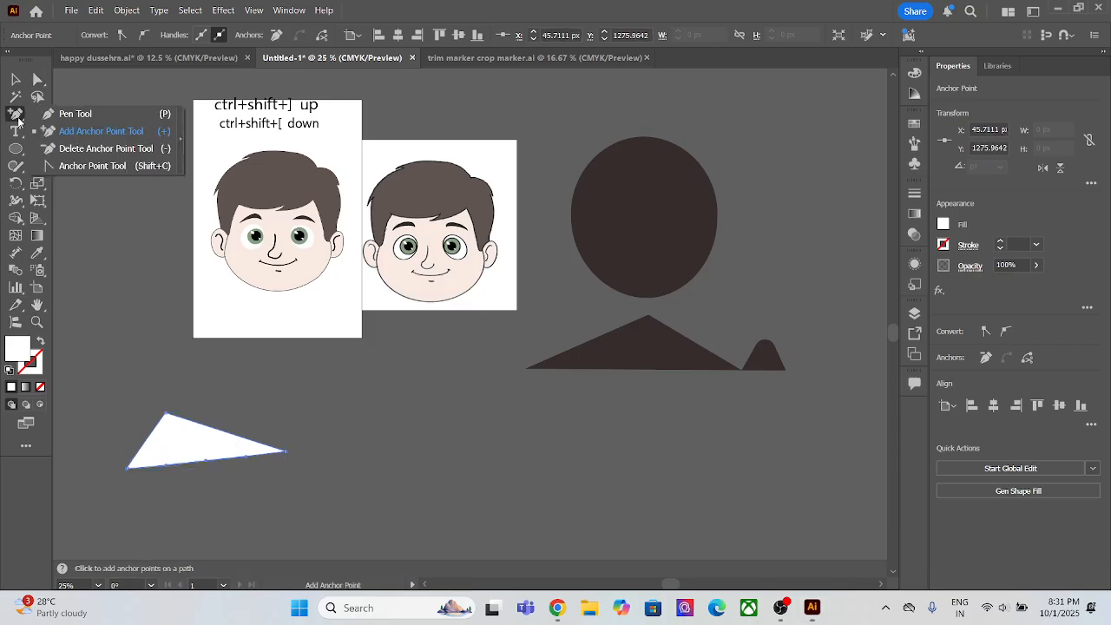
pyautogui.click(69, 148)
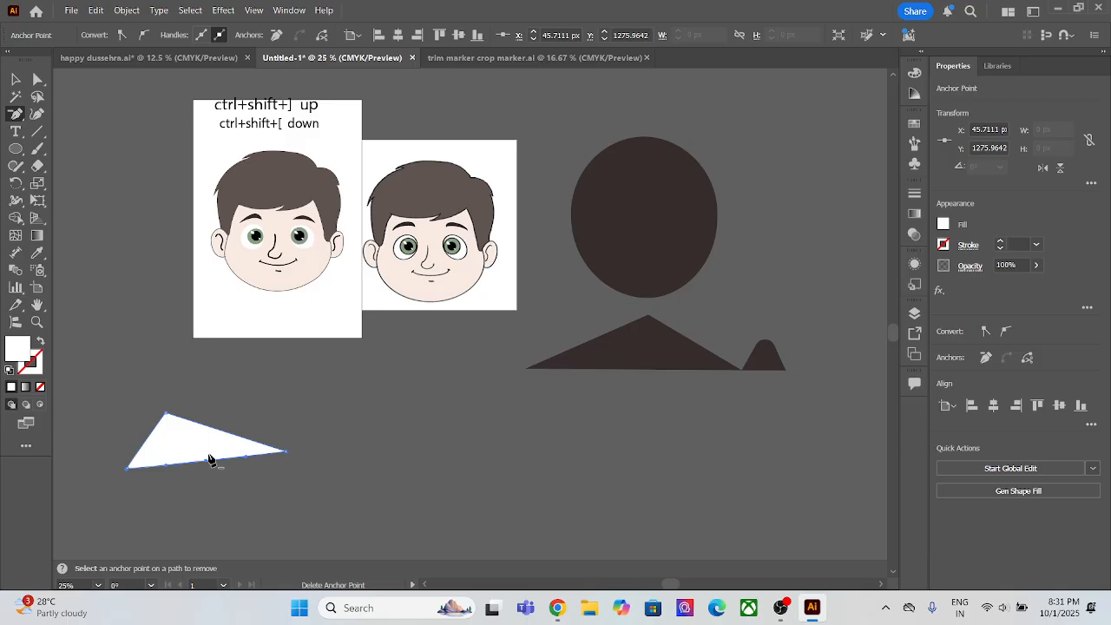
pyautogui.click(209, 461)
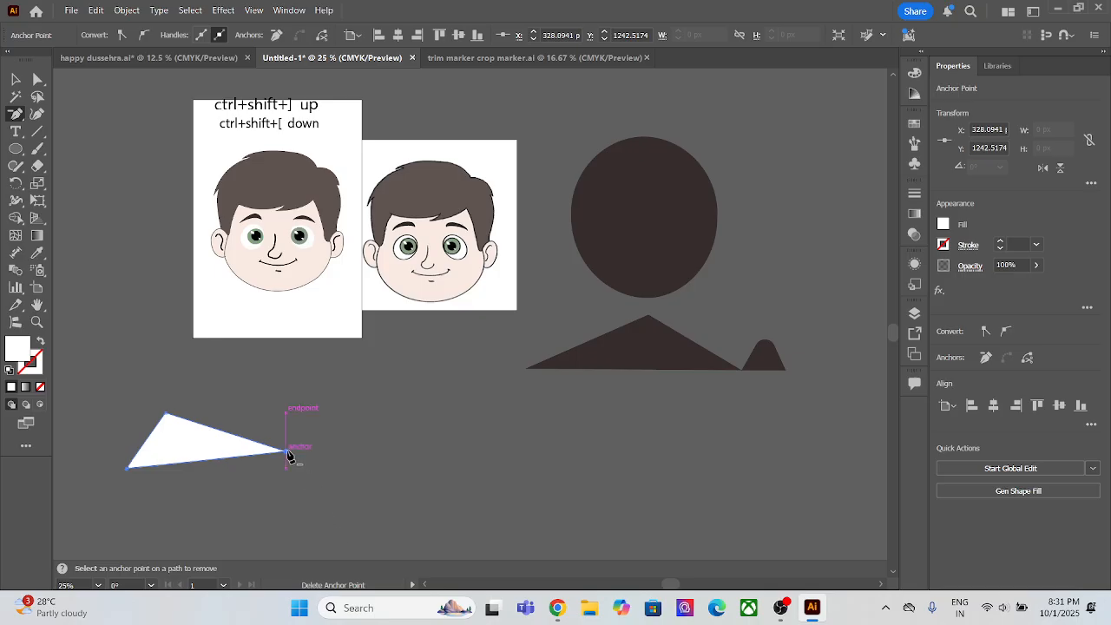
pyautogui.click(287, 452)
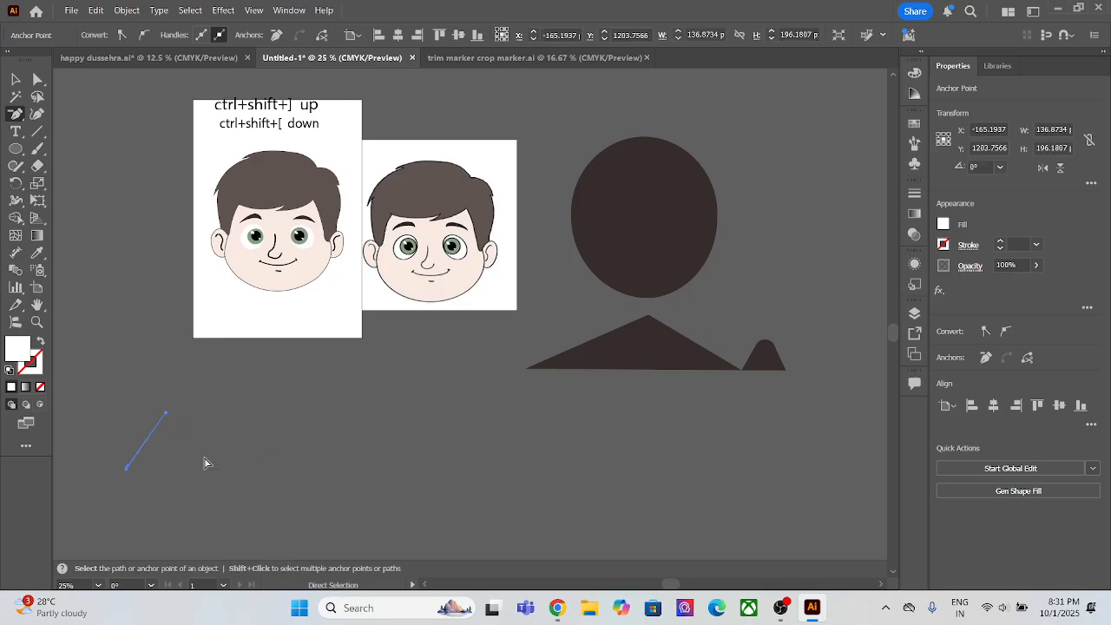
pyautogui.hotkey('ctrl', 'z')
# Step: Convert the white triangle's three corners into smooth curves with the Anchor Point tool, turning it into an oval
pyautogui.click(14, 116)
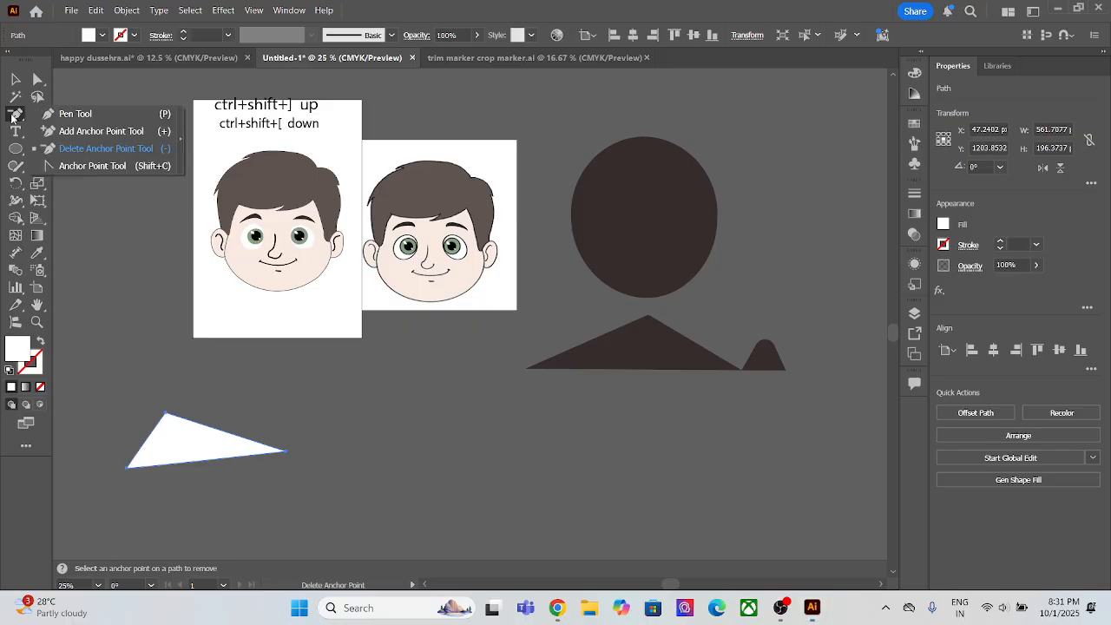
pyautogui.click(92, 165)
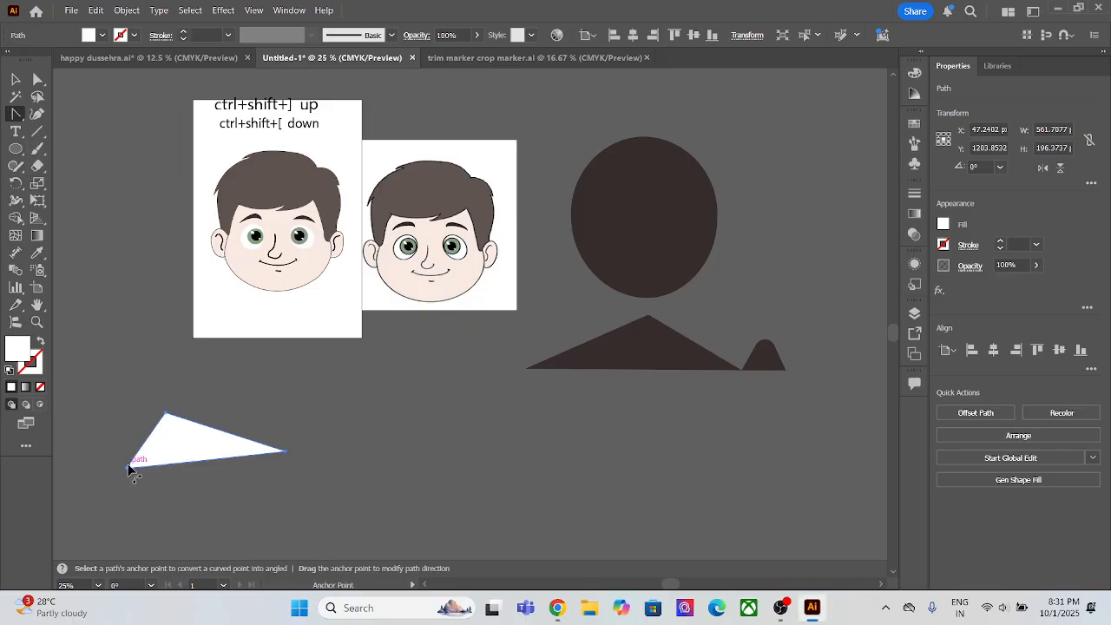
pyautogui.click(127, 469)
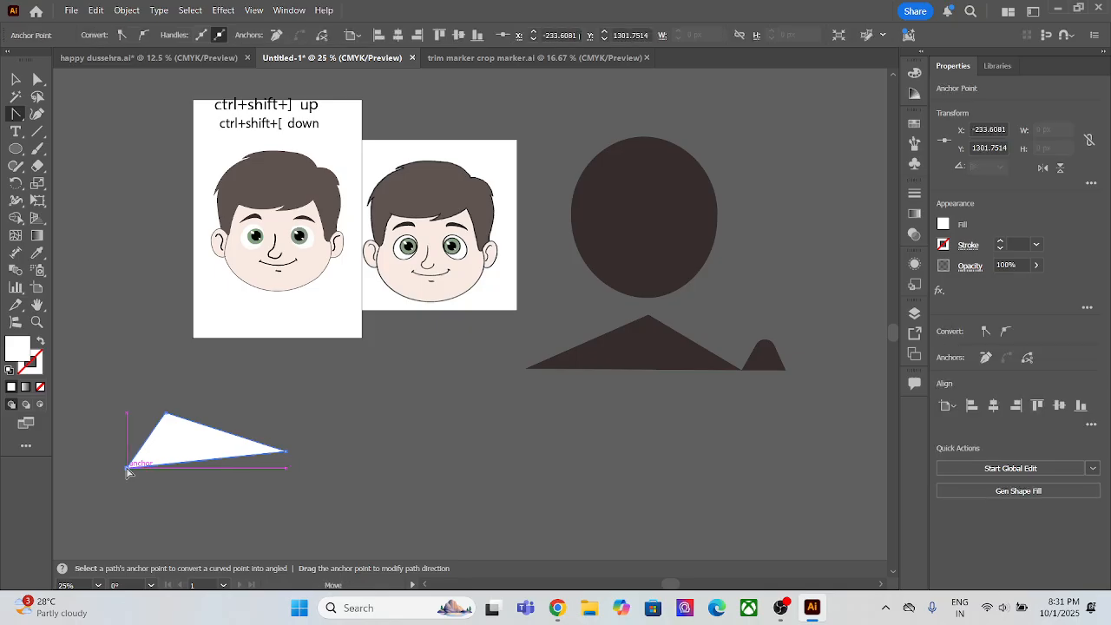
pyautogui.moveTo(128, 469); pyautogui.dragTo(144, 507)
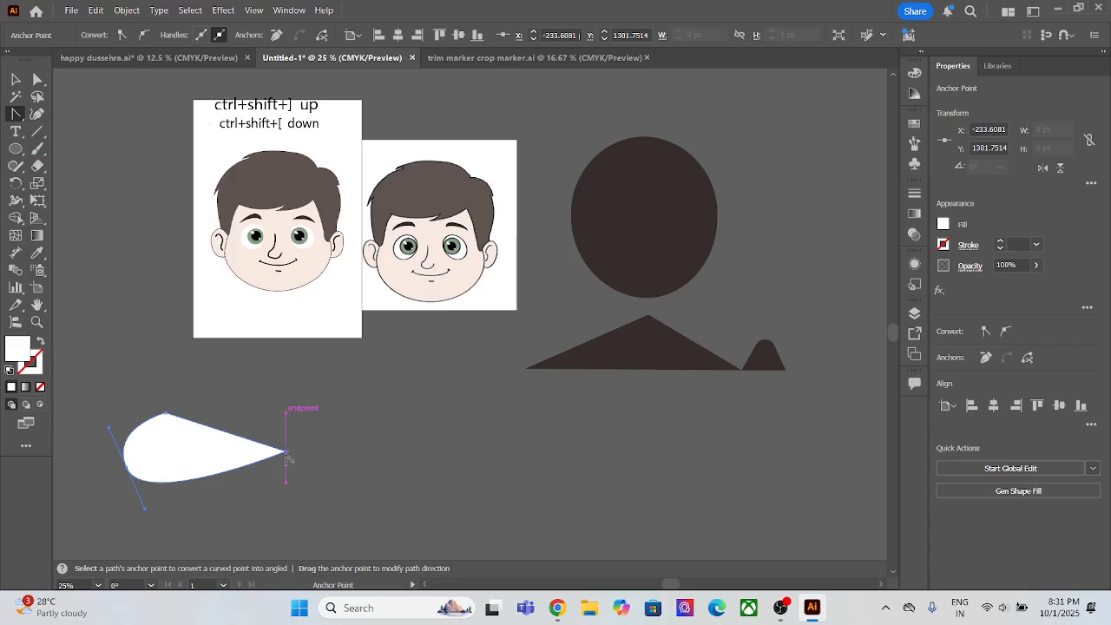
pyautogui.moveTo(286, 453); pyautogui.dragTo(286, 401)
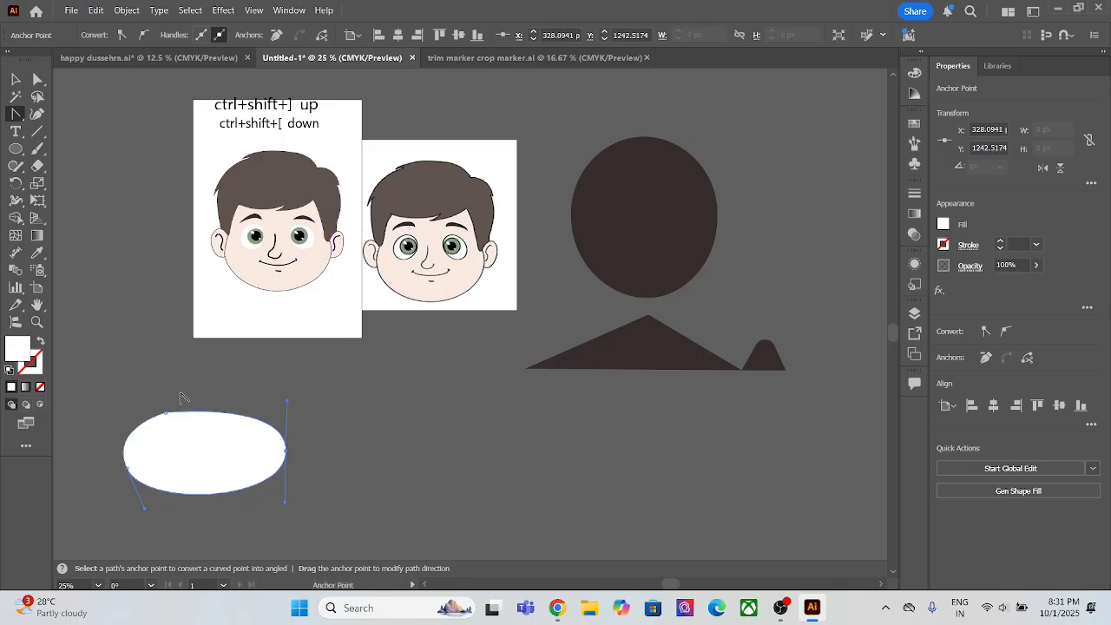
pyautogui.moveTo(166, 412); pyautogui.dragTo(136, 422)
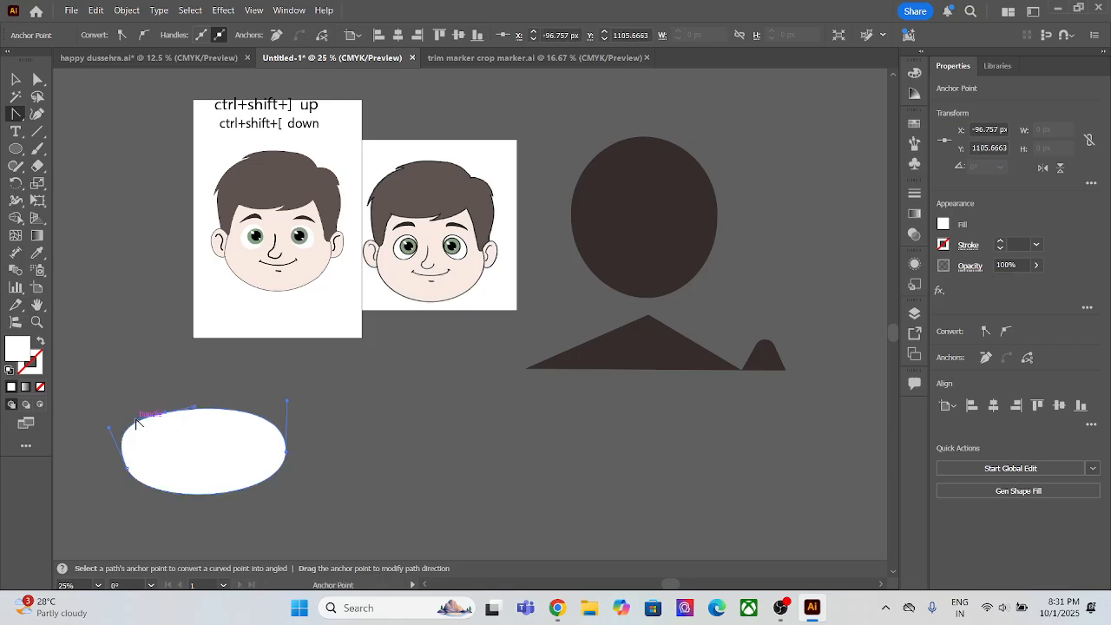
# Step: Delete the white oval below the artboard and the dark ellipse, triangle and rounded shape beside the faces
pyautogui.click(16, 114)
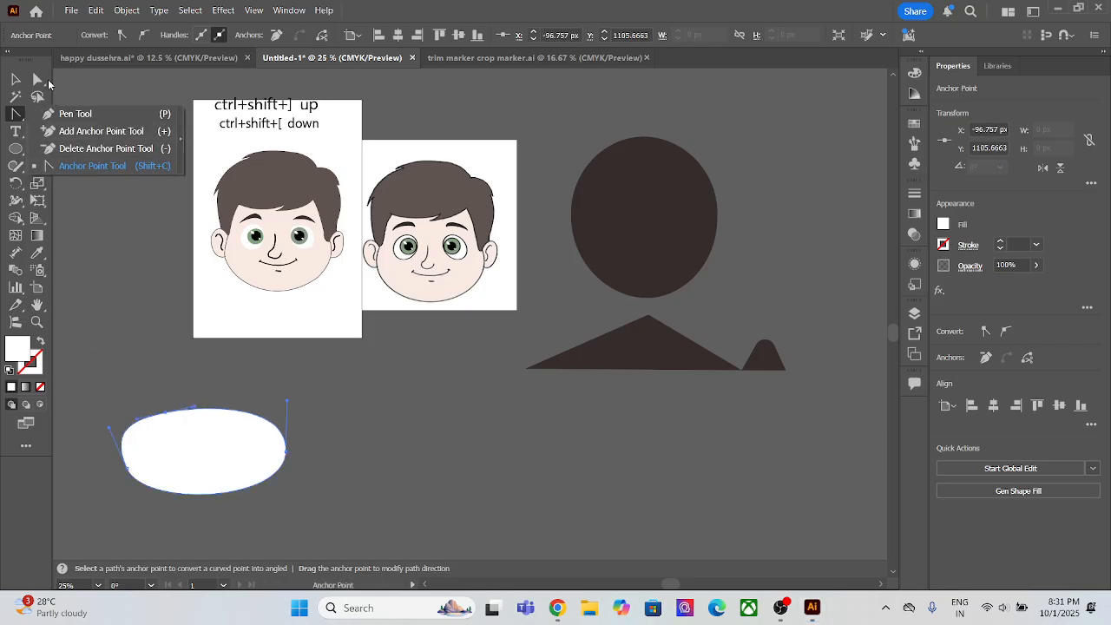
pyautogui.click(14, 81)
pyautogui.click(40, 114)
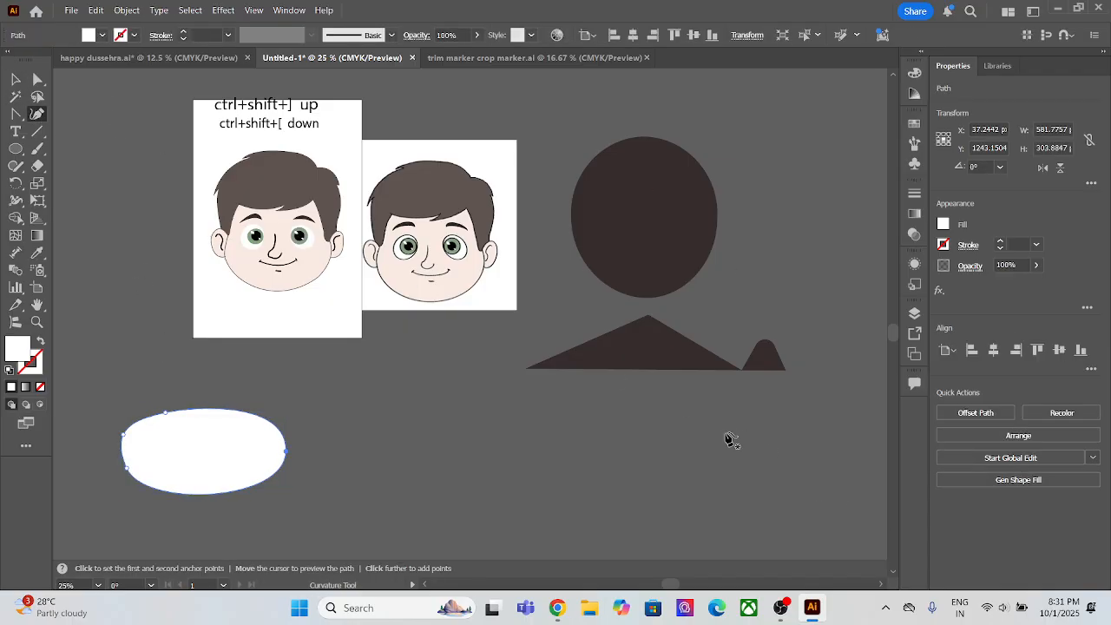
pyautogui.click(15, 80)
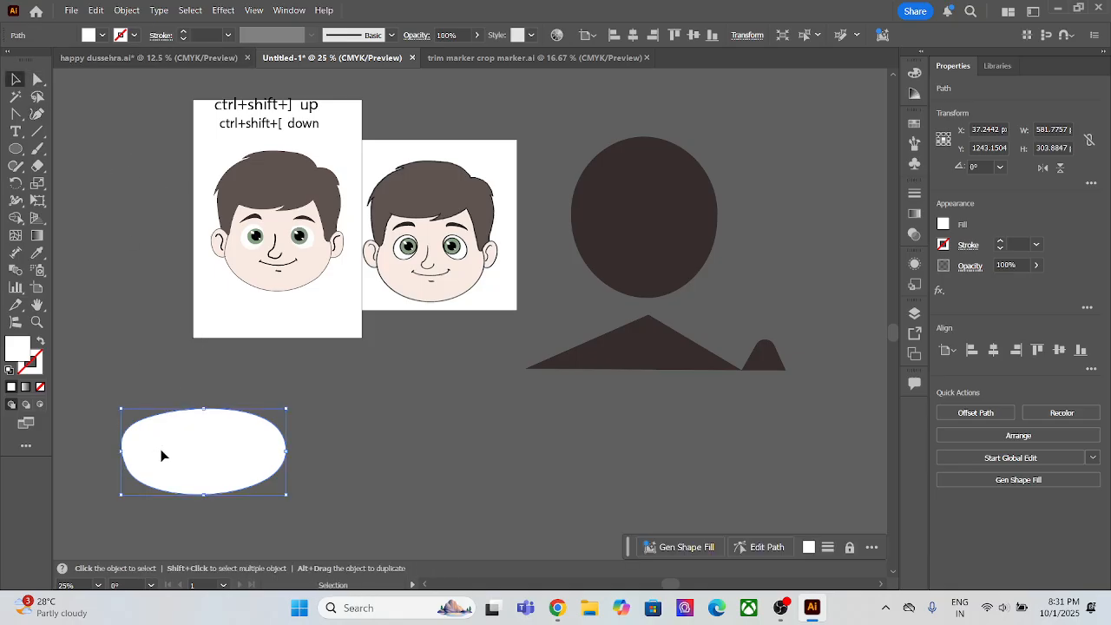
pyautogui.press('Delete')
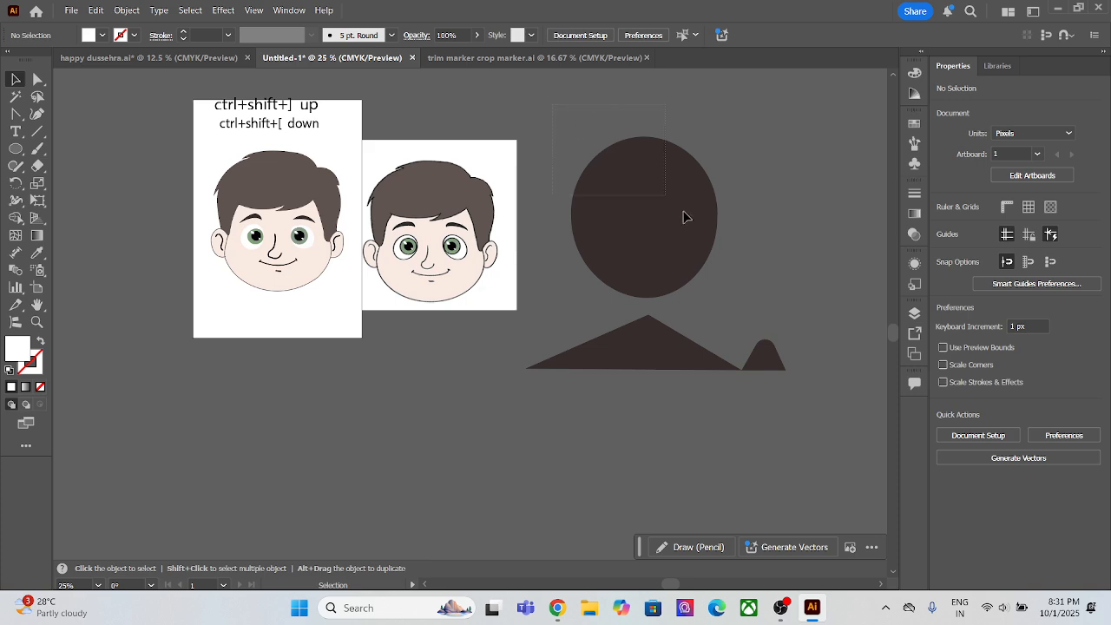
pyautogui.hotkey('ctrl', 'a')
pyautogui.press('Delete')
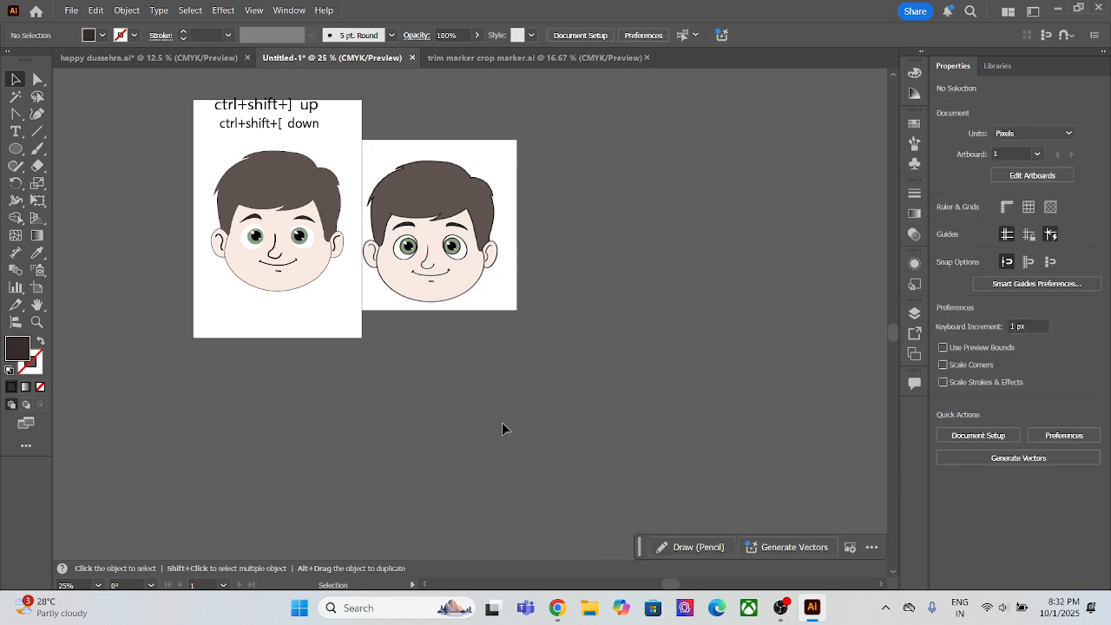
# Step: Select the traced face's paths and unlock the green iris of the eye on the face's right side
pyautogui.scroll(1, 506, 431)
pyautogui.scroll(-1, 251, 389)
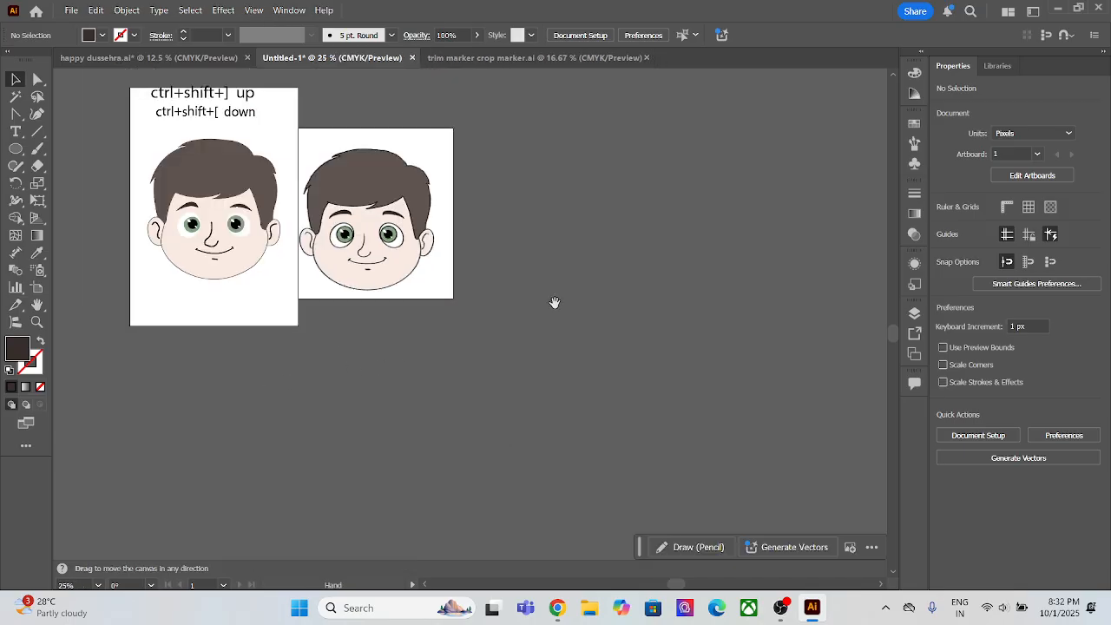
pyautogui.moveTo(552, 303); pyautogui.dragTo(744, 246)
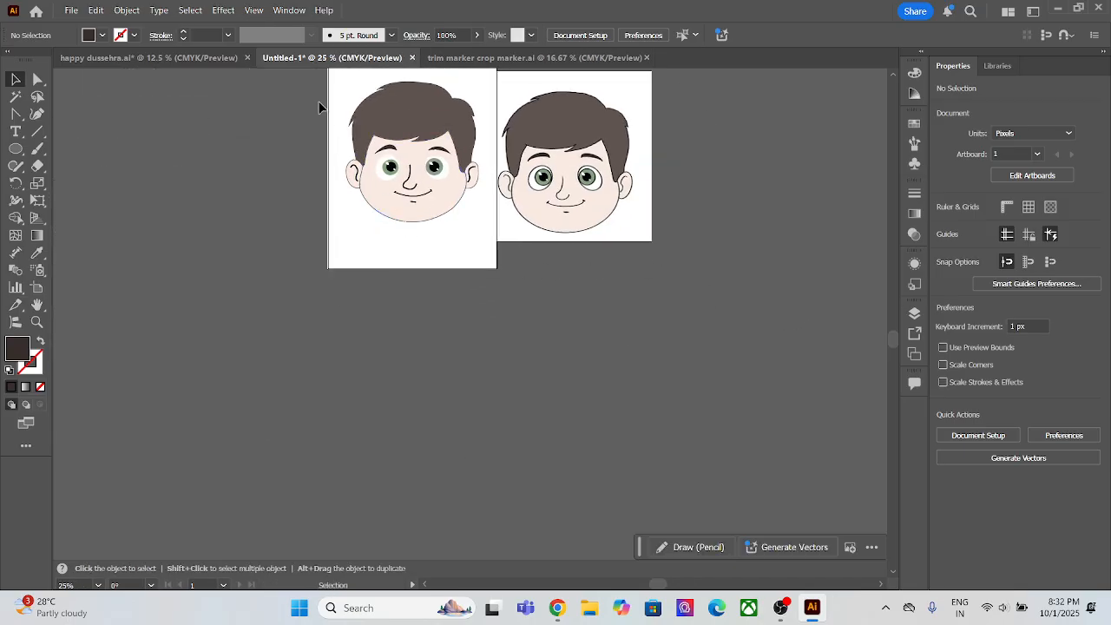
pyautogui.click(466, 238)
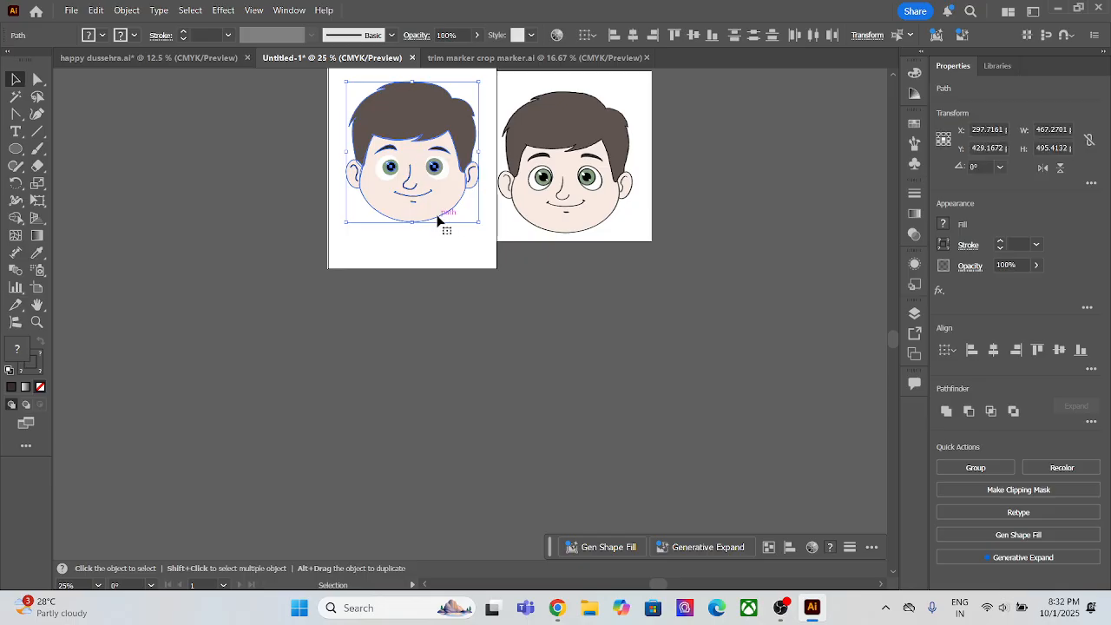
pyautogui.scroll(3, 440, 221)
pyautogui.moveTo(446, 216); pyautogui.dragTo(478, 450)
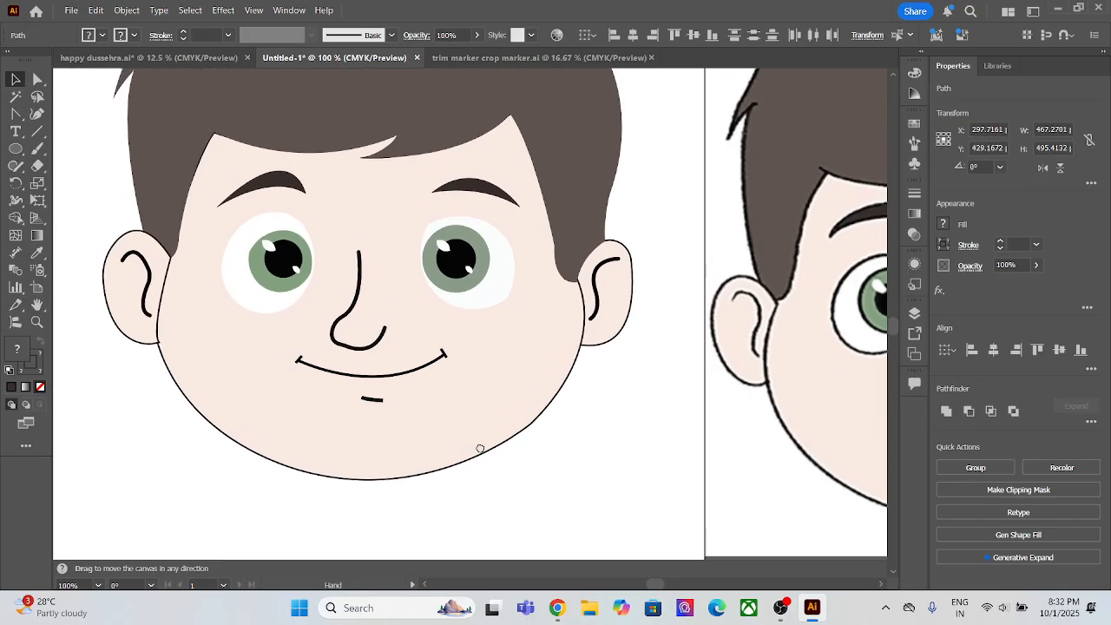
pyautogui.rightClick(461, 292)
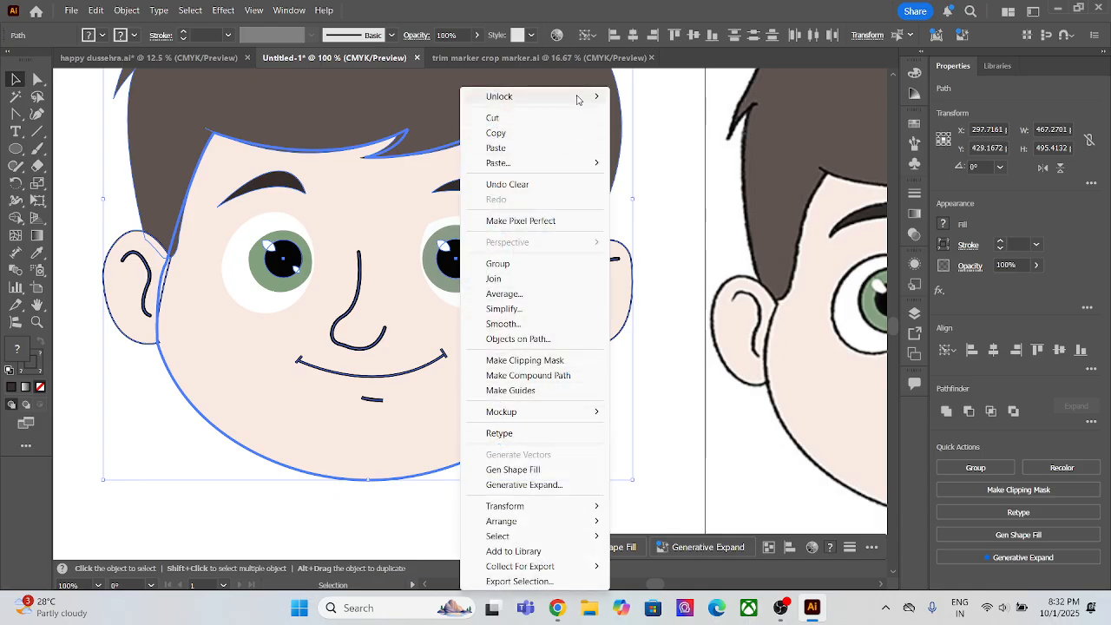
pyautogui.moveTo(578, 98)
pyautogui.click(627, 97)
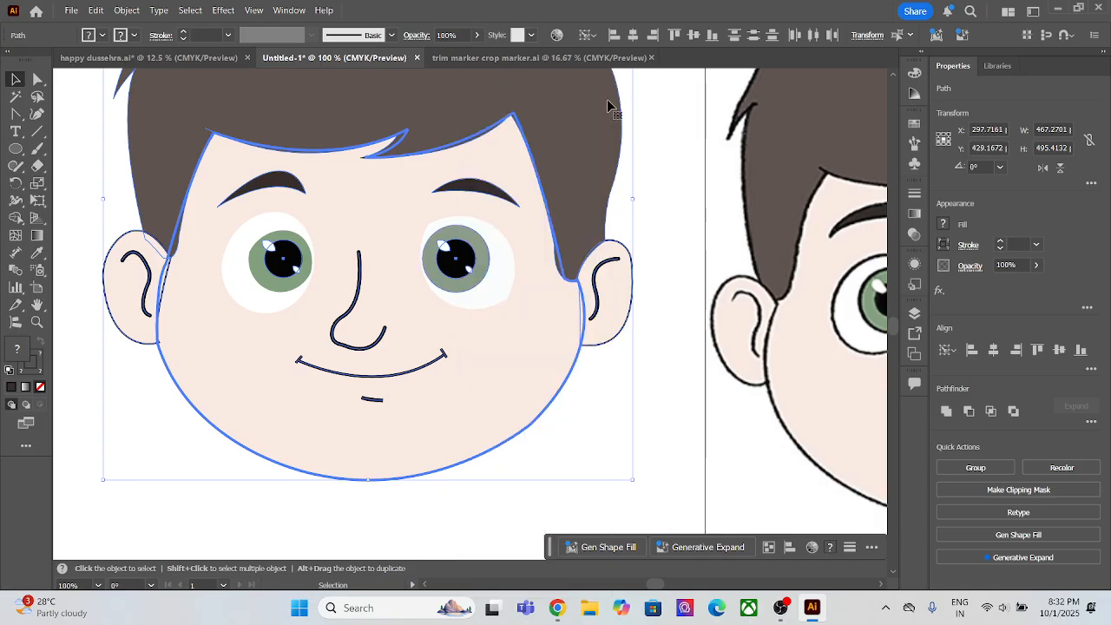
# Step: Unlock the left eye's green iris and both eyes' white shapes on the traced face
pyautogui.rightClick(295, 236)
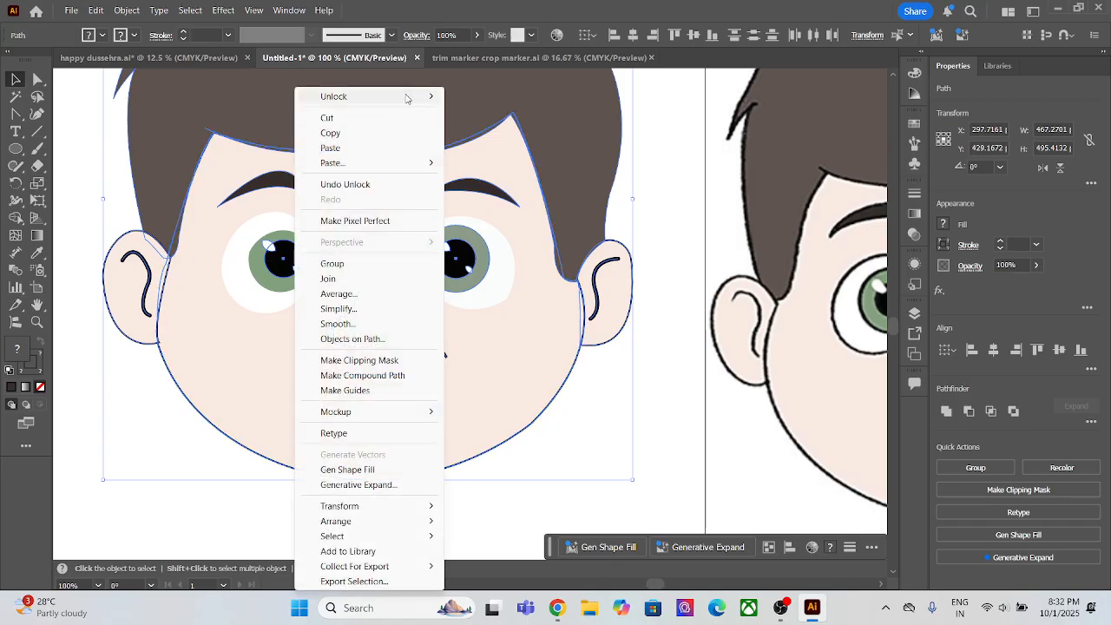
pyautogui.moveTo(408, 97)
pyautogui.click(486, 102)
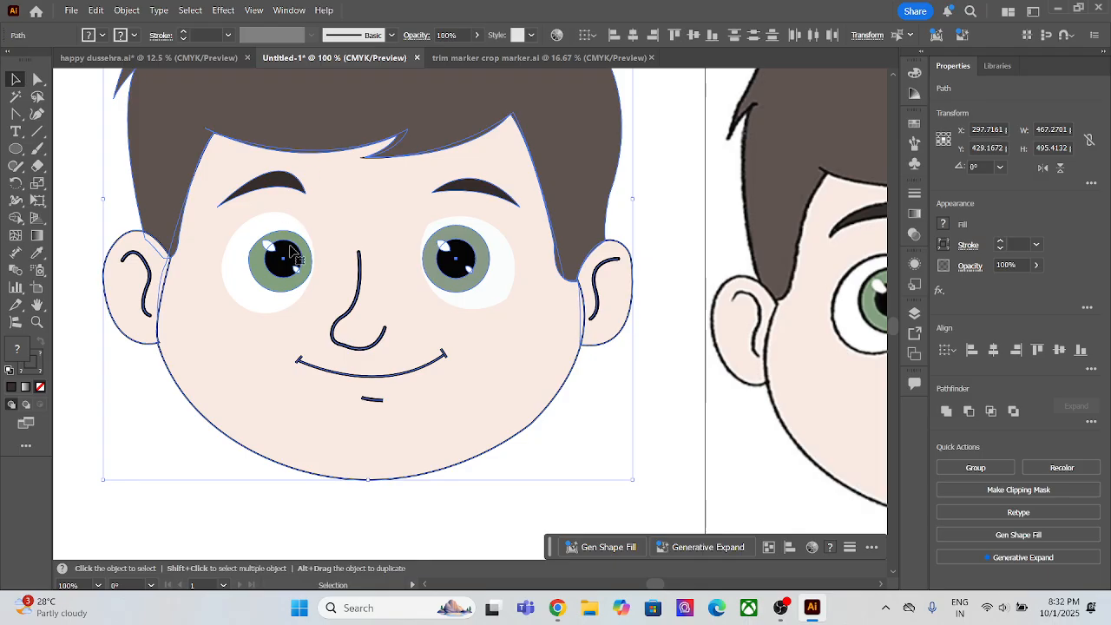
pyautogui.rightClick(291, 253)
pyautogui.moveTo(408, 97)
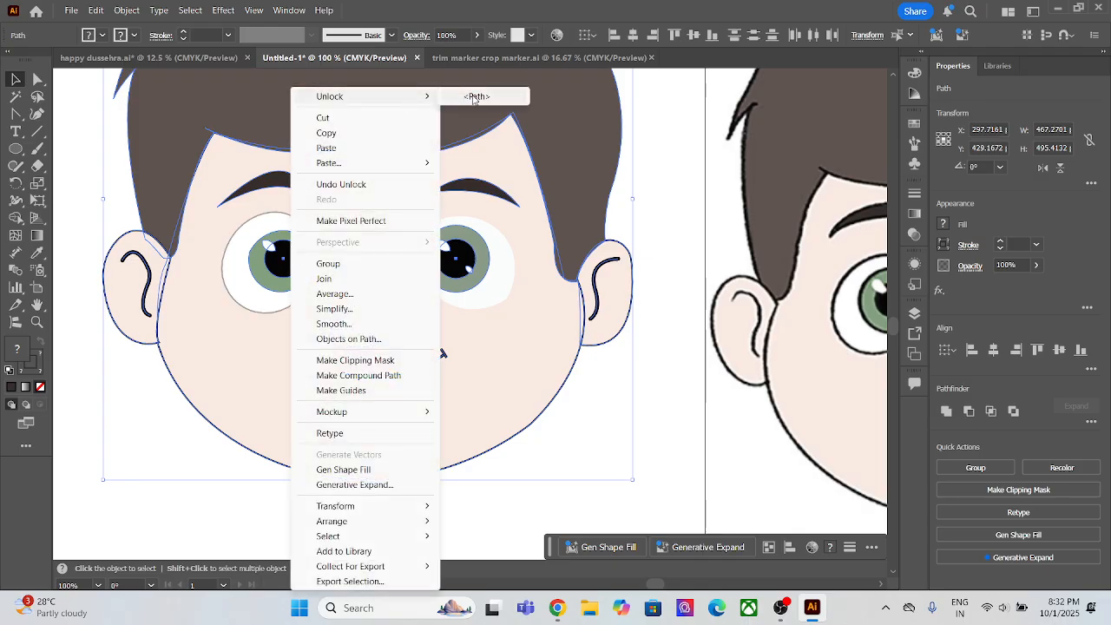
pyautogui.click(476, 98)
pyautogui.rightClick(469, 278)
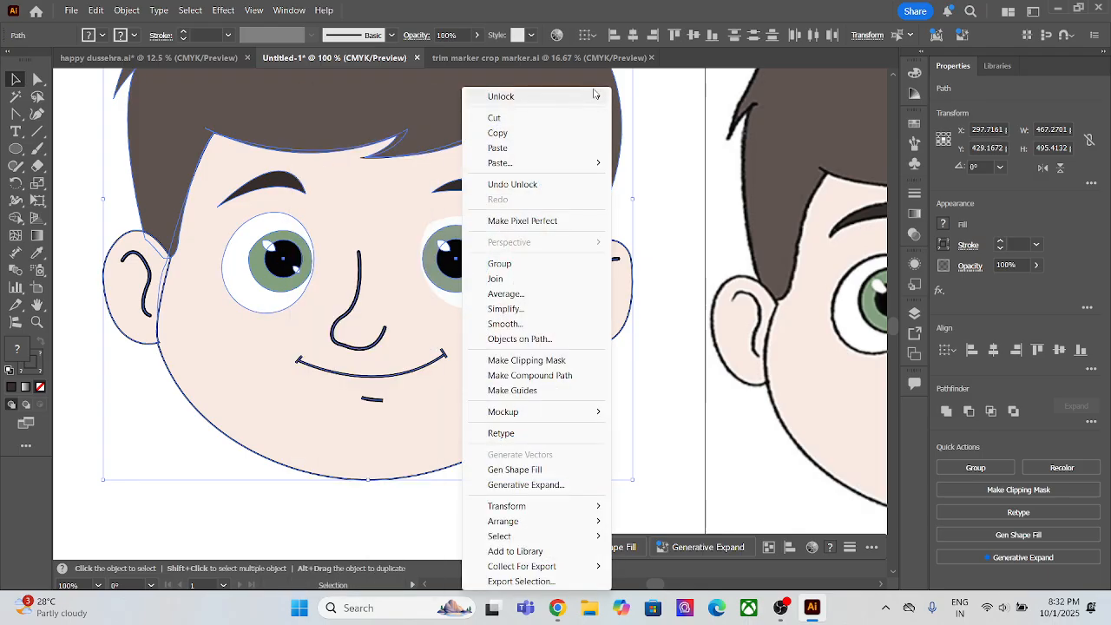
pyautogui.moveTo(520, 96)
pyautogui.click(639, 100)
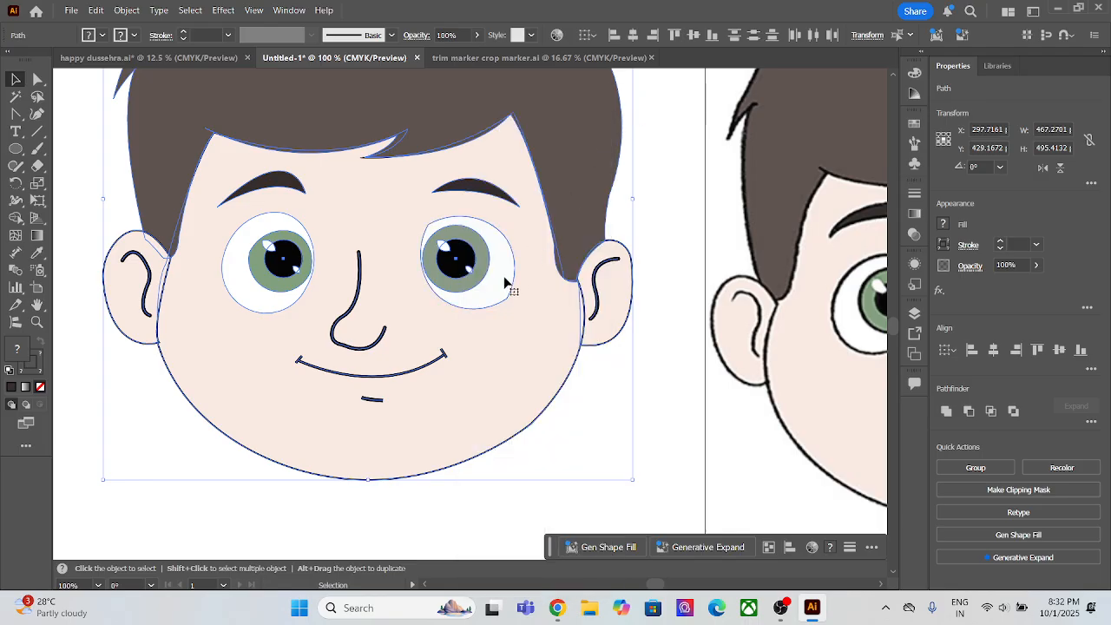
# Step: Group the traced face's paths and move the face and its reference picture off the artboard to its lower left
pyautogui.scroll(-3, 505, 282)
pyautogui.moveTo(413, 199); pyautogui.dragTo(188, 482)
pyautogui.press('a')
pyautogui.hotkey('ctrl', 'g')
pyautogui.press('v')
pyautogui.moveTo(319, 474); pyautogui.dragTo(169, 485)
# Step: Move the two shortcut text lines off the artboard to the empty canvas above the reference picture, and deselect them
pyautogui.scroll(1, 482, 155)
pyautogui.moveTo(483, 166); pyautogui.dragTo(442, 78)
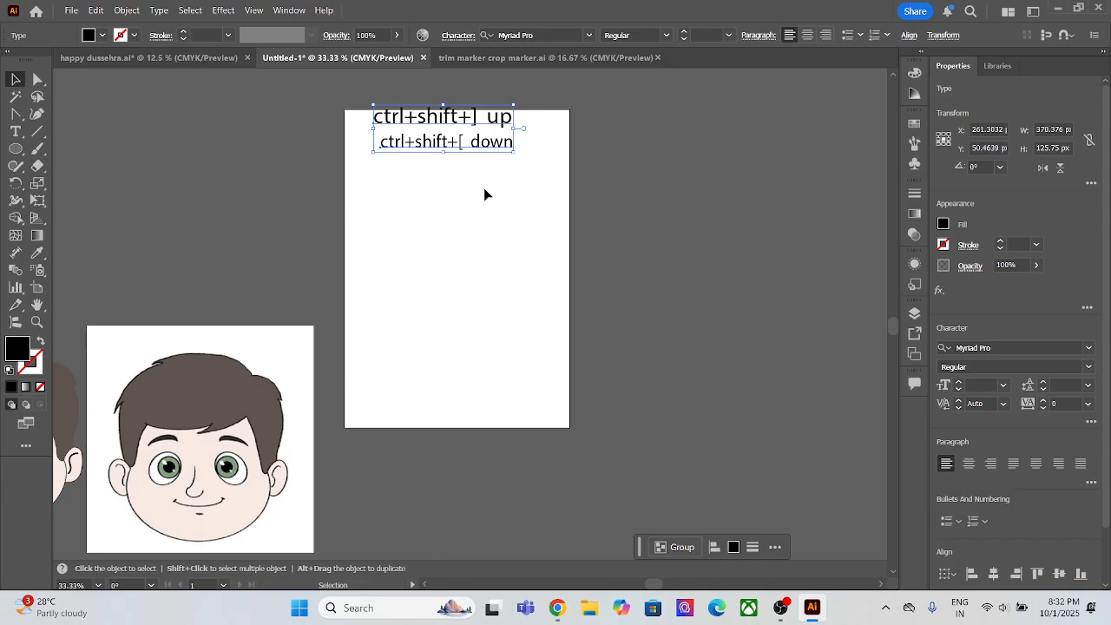
pyautogui.moveTo(471, 142); pyautogui.dragTo(225, 251)
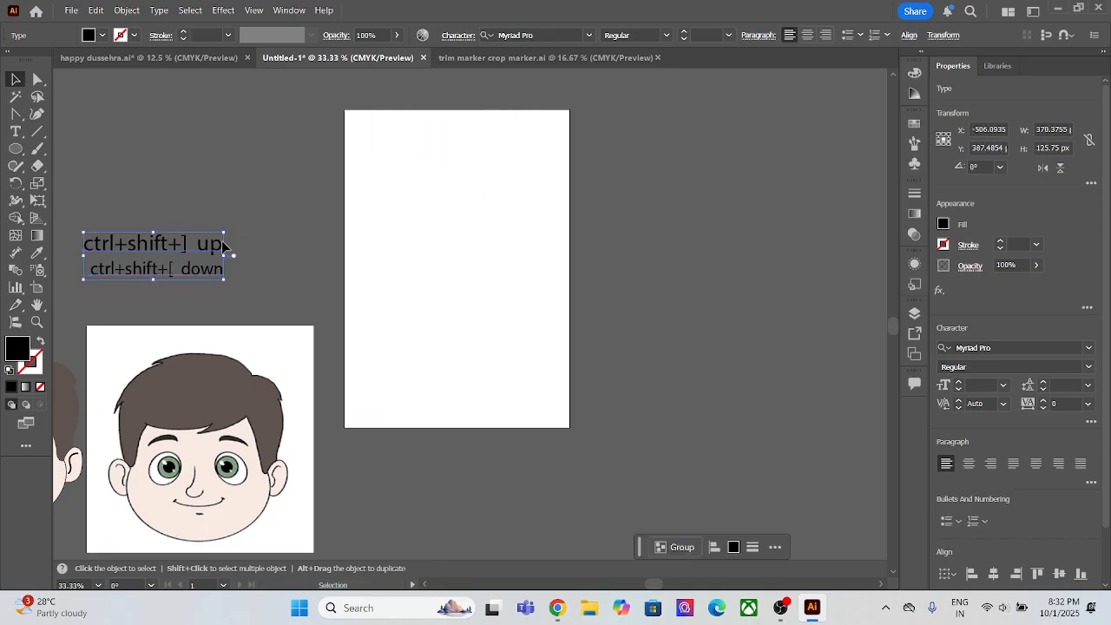
pyautogui.click(214, 228)
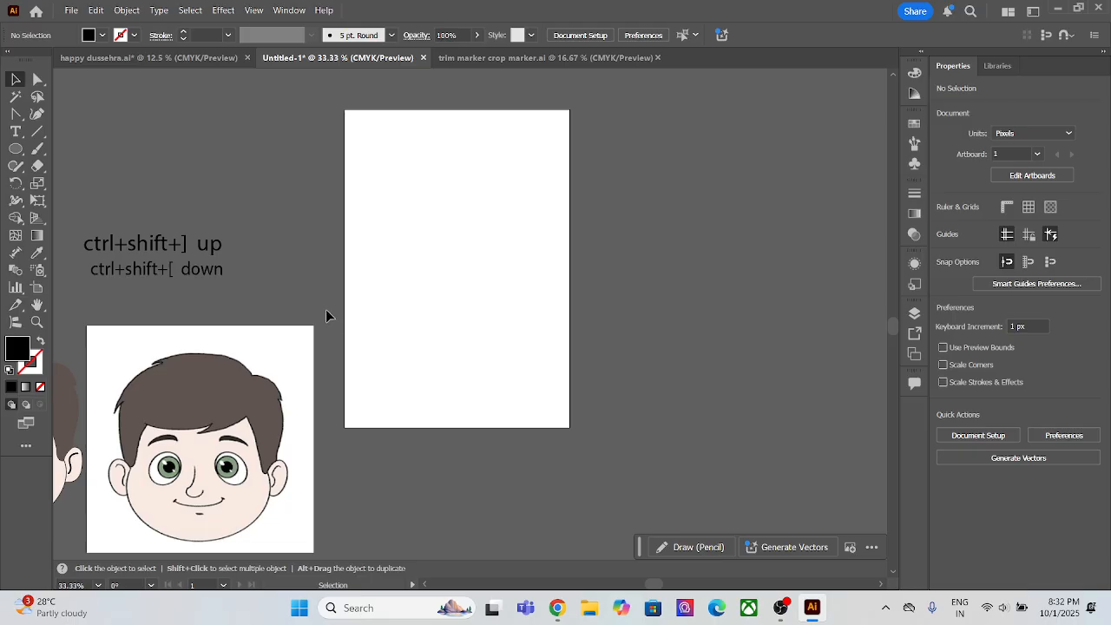
# Step: Draw a black hexagon about 118 × 135 px near the empty artboard's upper-left corner with the Polygon tool, and switch to Selection
pyautogui.scroll(2, 336, 377)
pyautogui.scroll(-1, 370, 357)
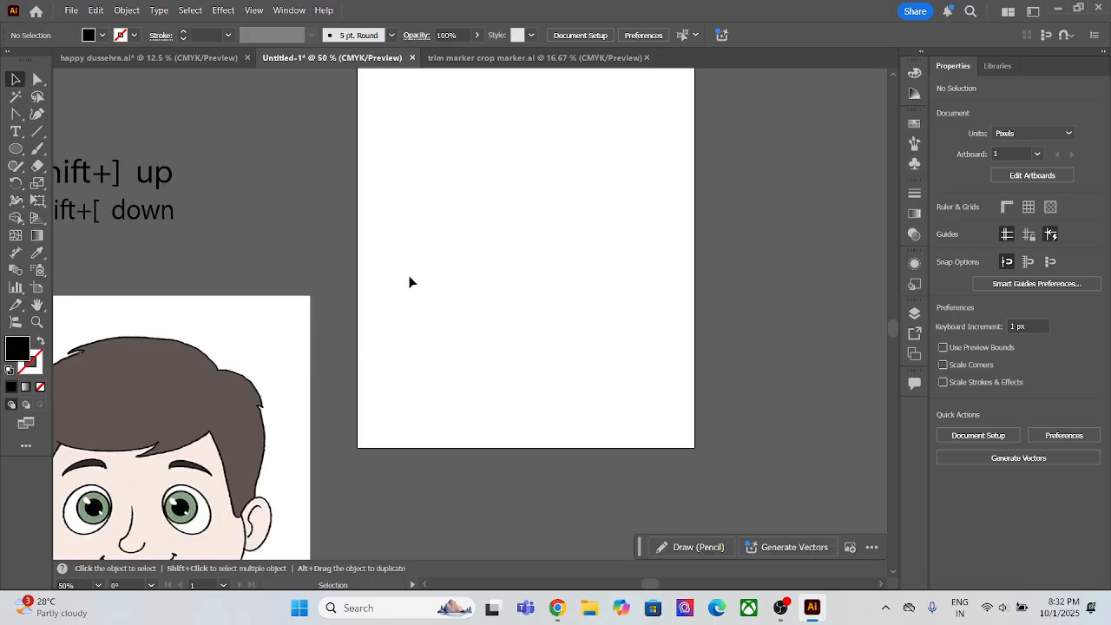
pyautogui.scroll(2, 399, 312)
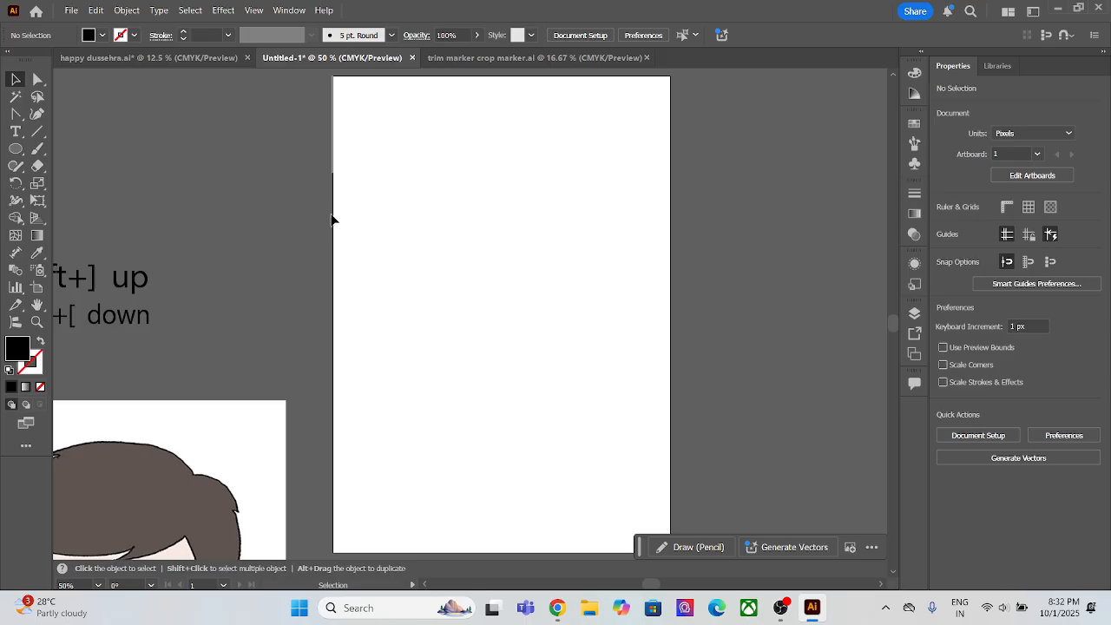
pyautogui.click(21, 148)
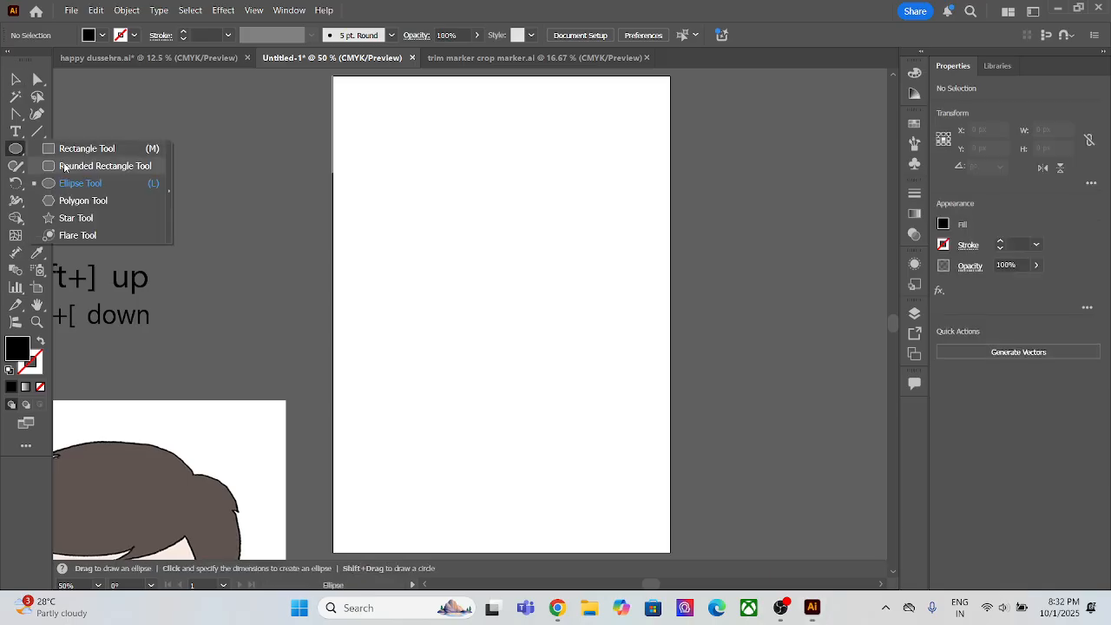
pyautogui.click(71, 200)
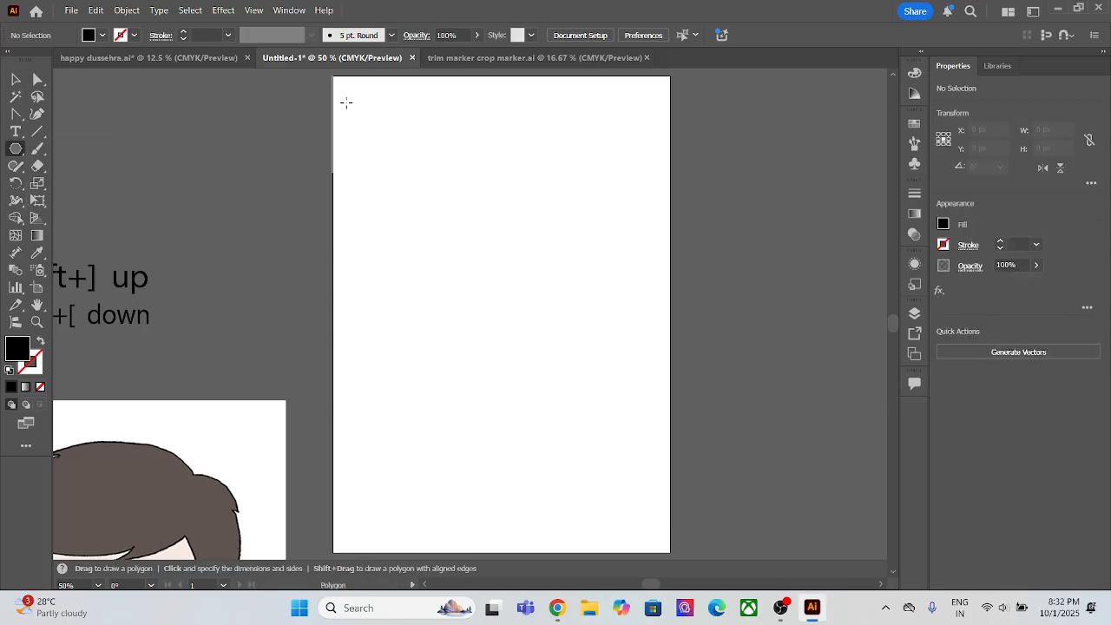
pyautogui.moveTo(354, 104); pyautogui.dragTo(401, 168)
pyautogui.hotkey('ctrl', 'z')
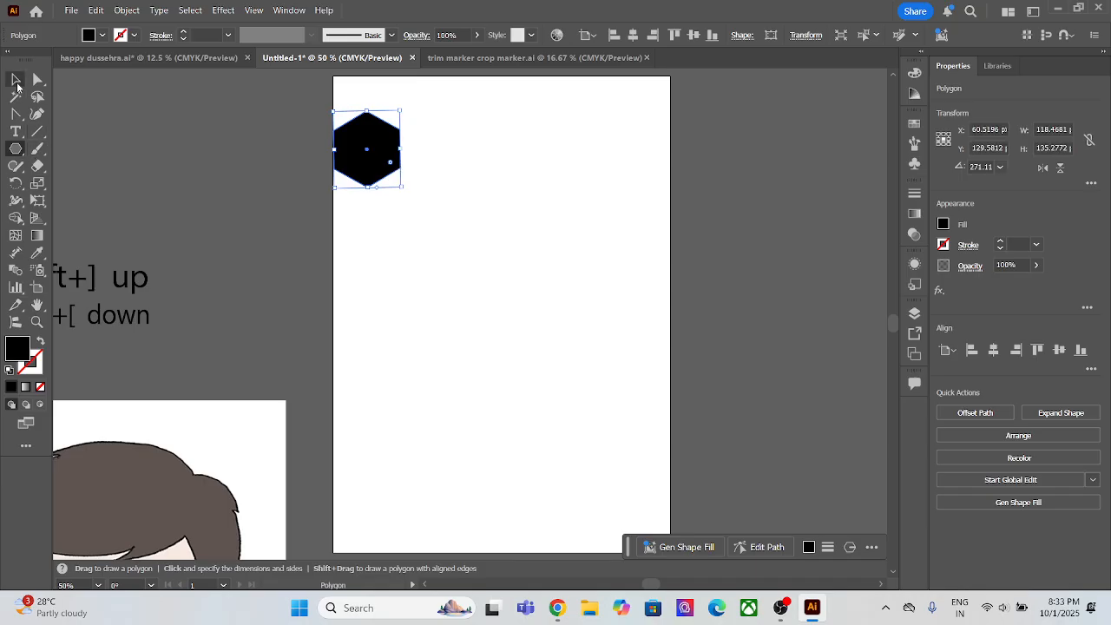
pyautogui.click(15, 81)
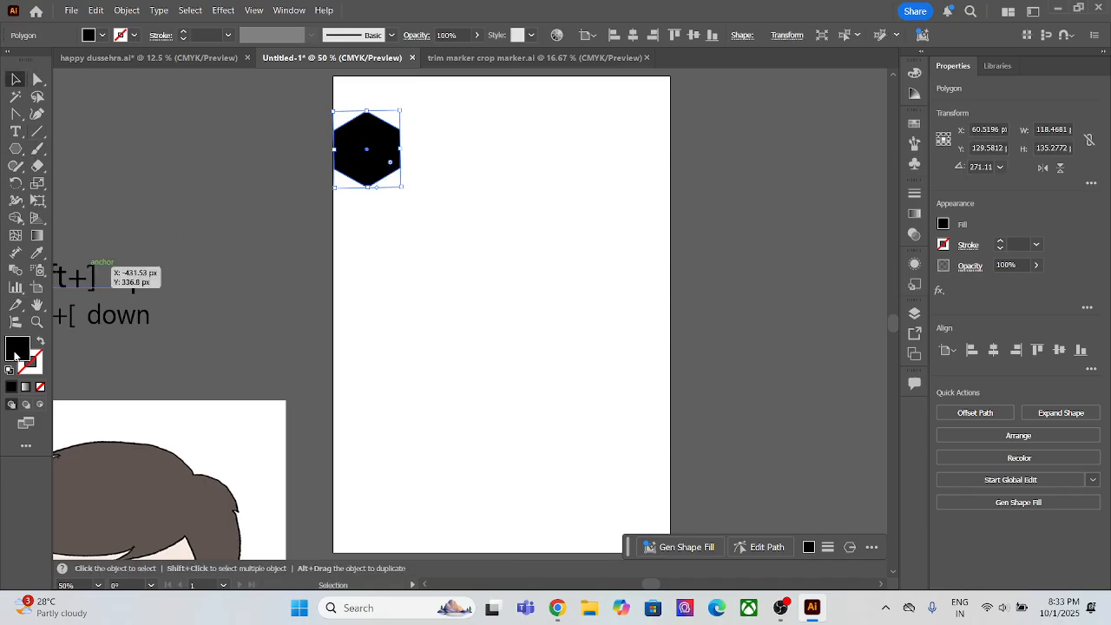
# Step: Fill the black hexagon with orange #ff7900
pyautogui.doubleClick(16, 349)
pyautogui.moveTo(921, 439); pyautogui.dragTo(936, 527)
pyautogui.moveTo(896, 402); pyautogui.dragTo(939, 335)
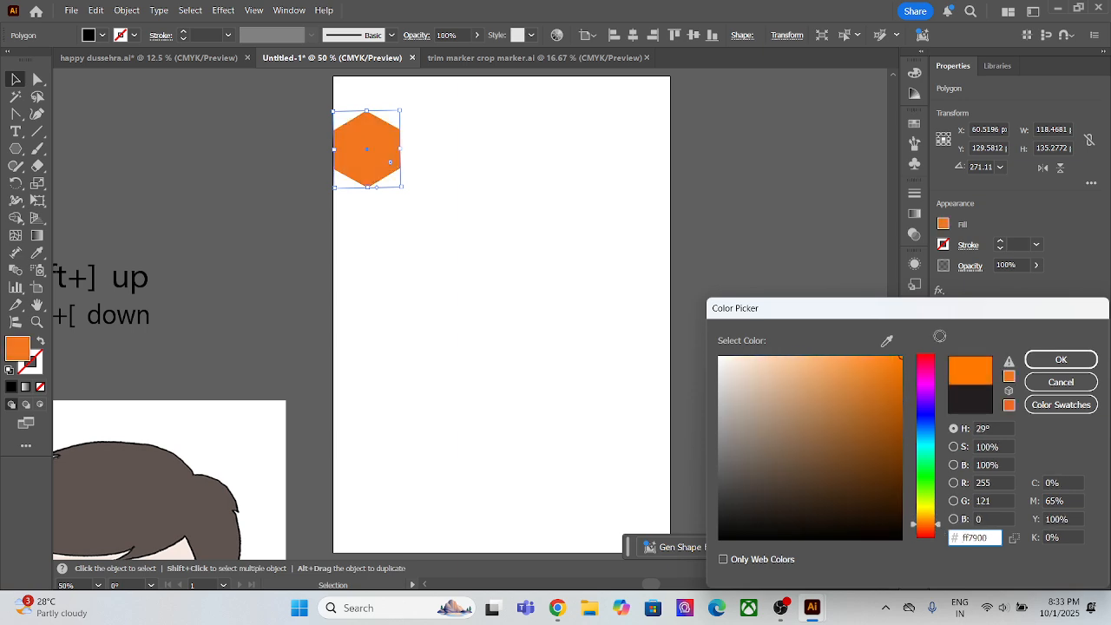
pyautogui.click(1054, 359)
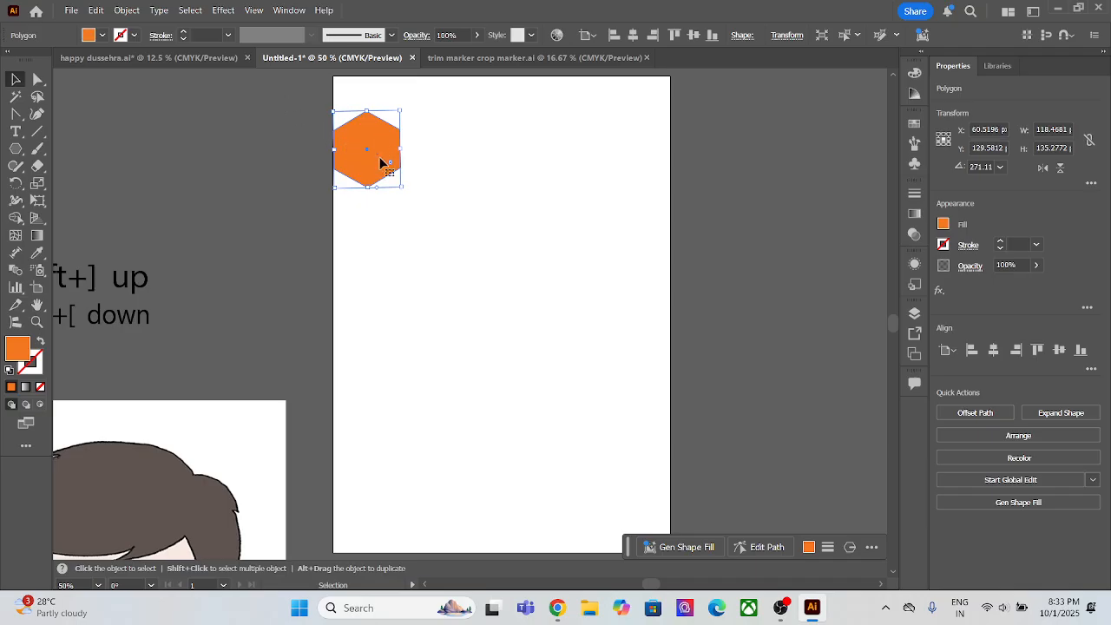
# Step: Duplicate the orange hexagon to fit against its lower-right edge and fill the copy with light orange #ffc799
pyautogui.moveTo(380, 162); pyautogui.dragTo(416, 219)
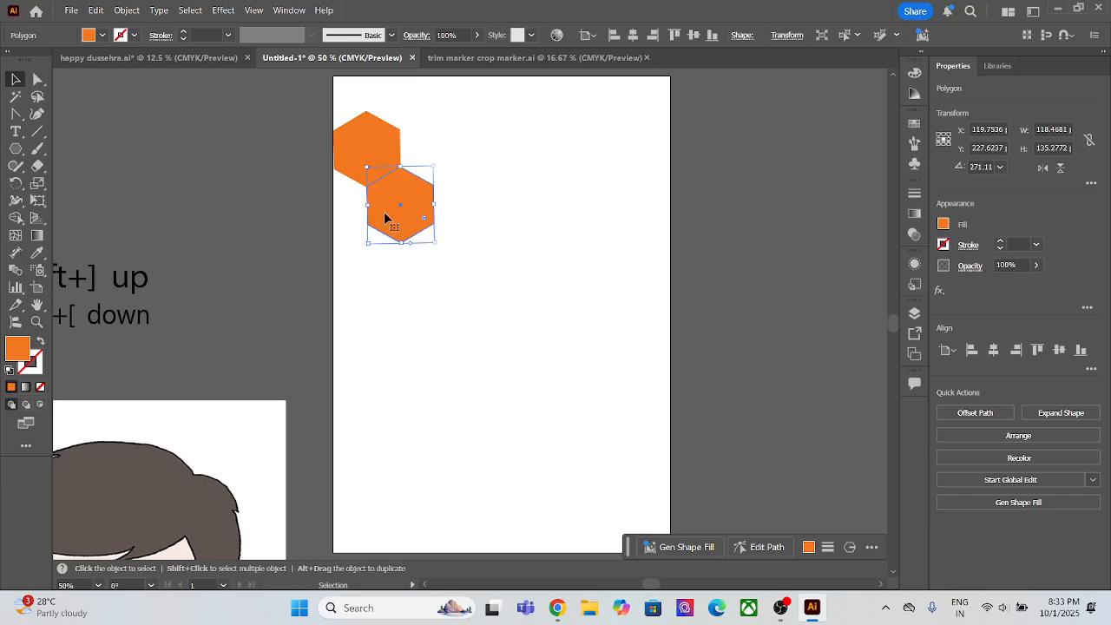
pyautogui.doubleClick(15, 345)
pyautogui.moveTo(822, 398); pyautogui.dragTo(840, 361)
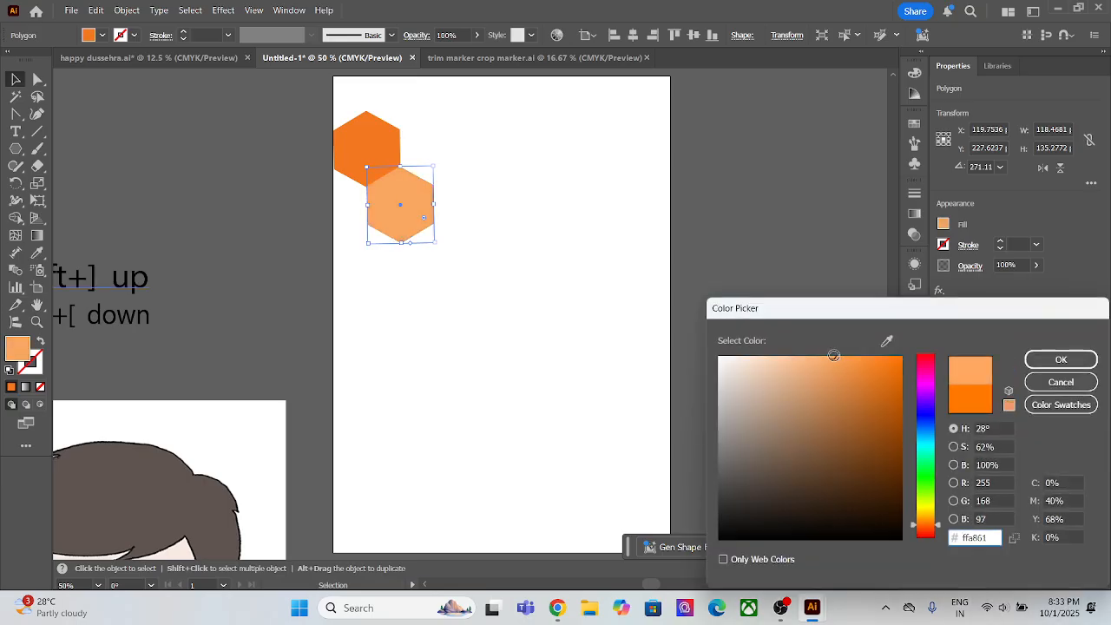
pyautogui.moveTo(830, 355); pyautogui.dragTo(792, 352)
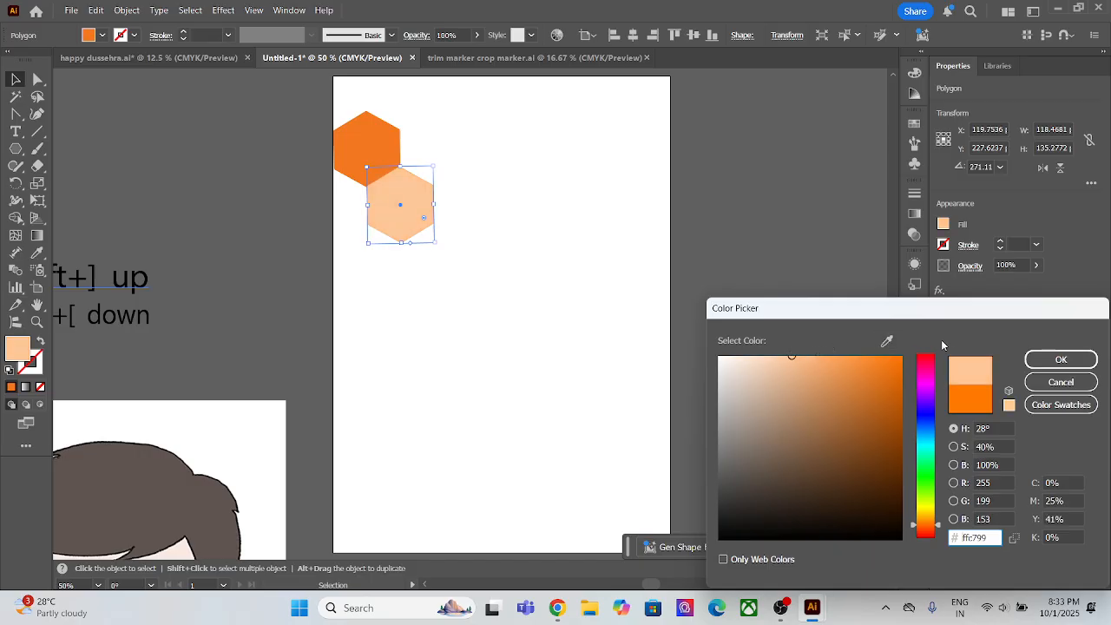
pyautogui.click(1057, 361)
# Step: Duplicate the orange hexagon horizontally so the copy sits beside it, above the light orange one, and deselect it
pyautogui.click(357, 140)
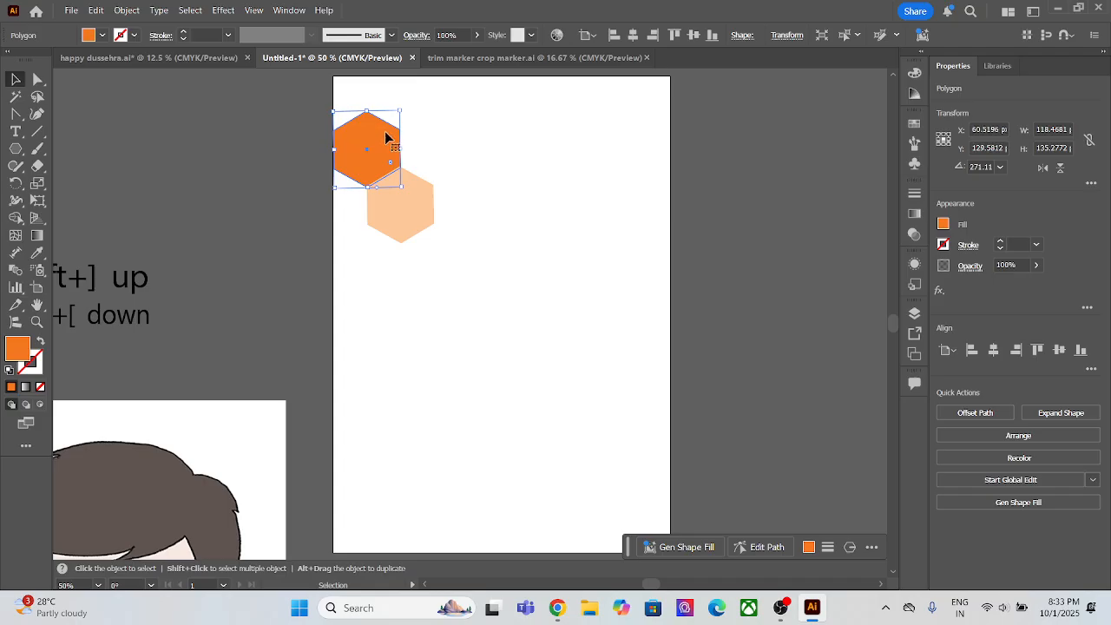
pyautogui.moveTo(378, 142); pyautogui.dragTo(445, 142)
pyautogui.click(499, 188)
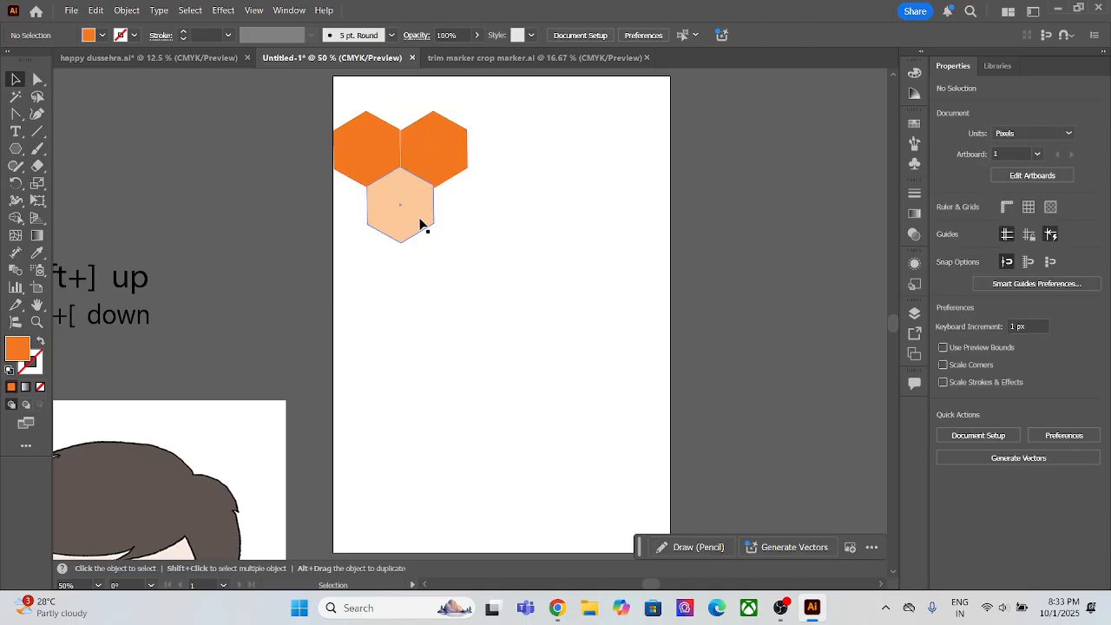
# Step: Nudge the second orange hexagon sideways and down in small increments until it sits flush against the two neighbouring hexagons
pyautogui.scroll(2, 420, 224)
pyautogui.moveTo(458, 104); pyautogui.dragTo(485, 173)
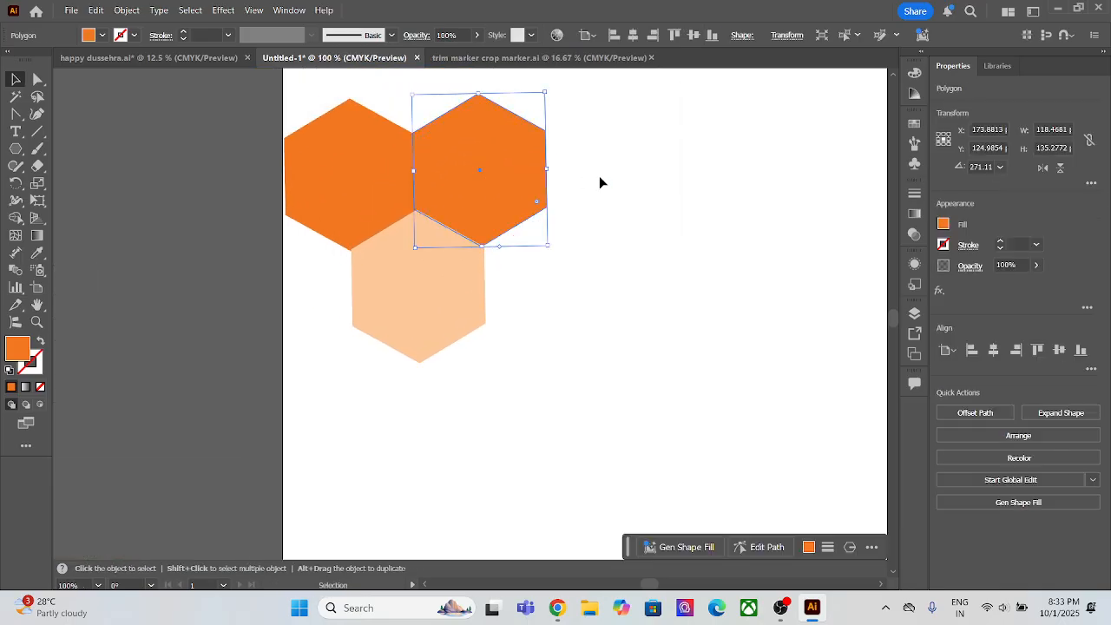
pyautogui.click(601, 182)
pyautogui.click(515, 185)
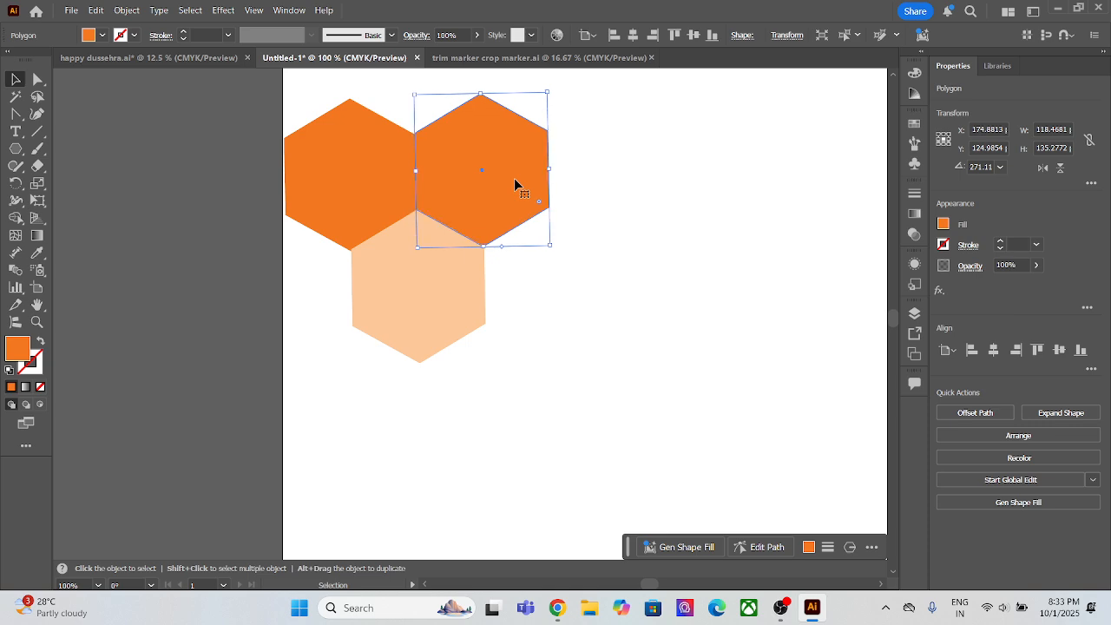
pyautogui.press('Right')
pyautogui.press('Right')
pyautogui.press('Down')
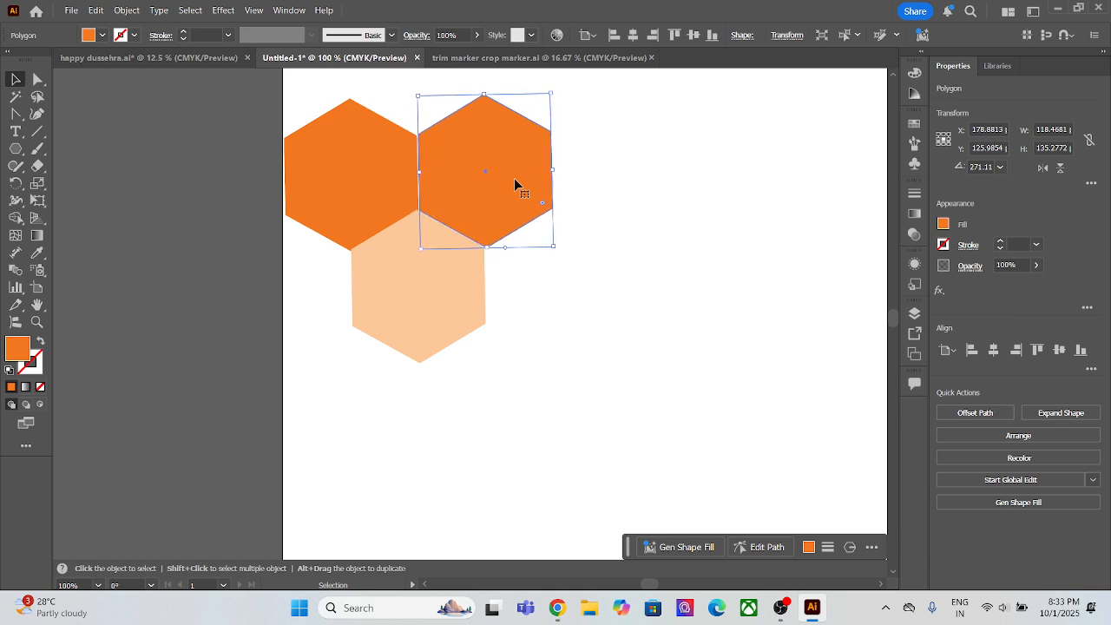
pyautogui.click(657, 203)
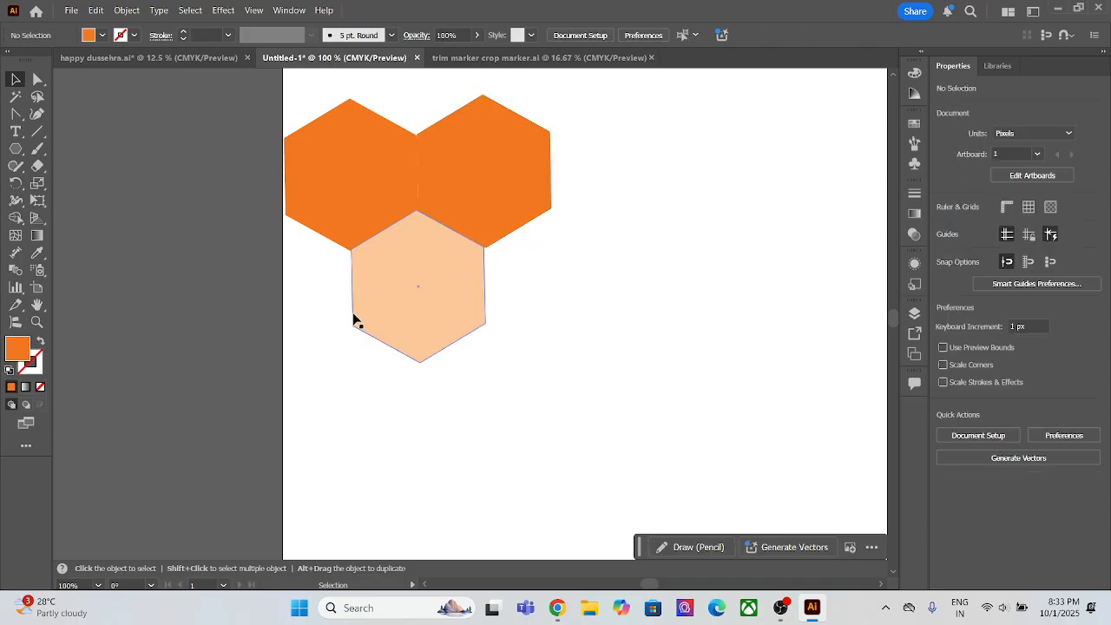
pyautogui.click(472, 190)
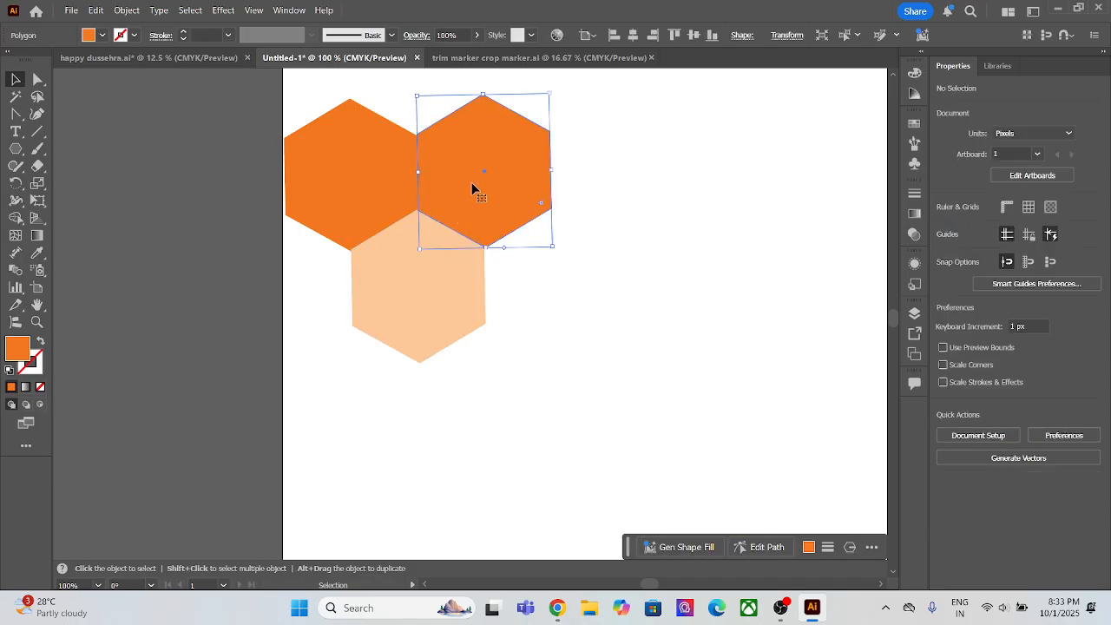
pyautogui.click(663, 206)
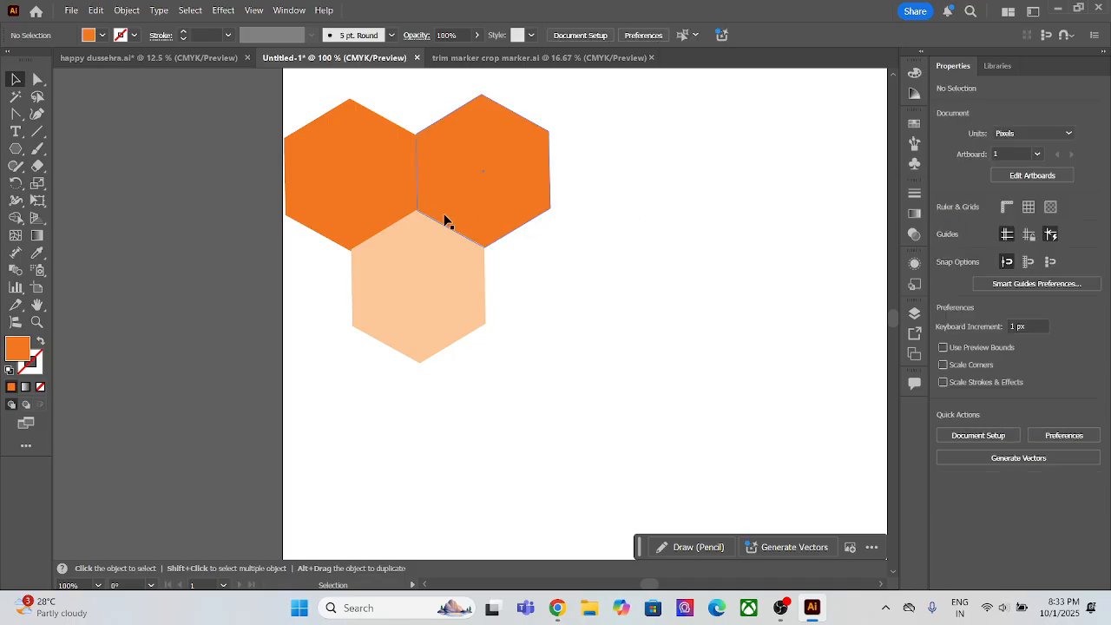
# Step: Select all three hexagons and apply a Radial repeat to them
pyautogui.scroll(-2, 446, 220)
pyautogui.moveTo(383, 127); pyautogui.dragTo(490, 267)
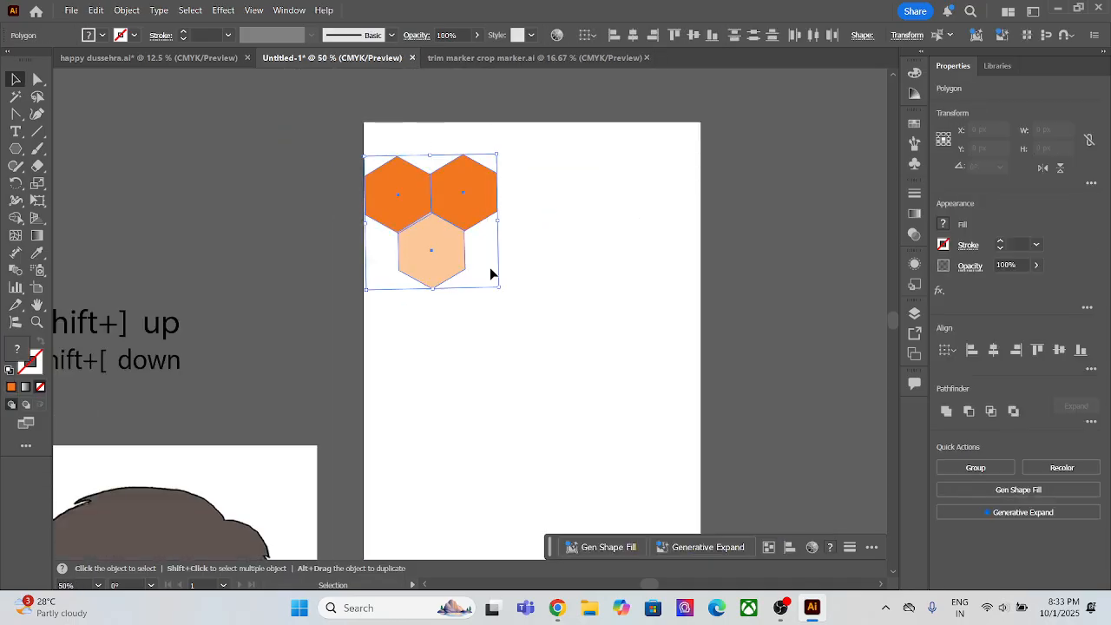
pyautogui.click(125, 10)
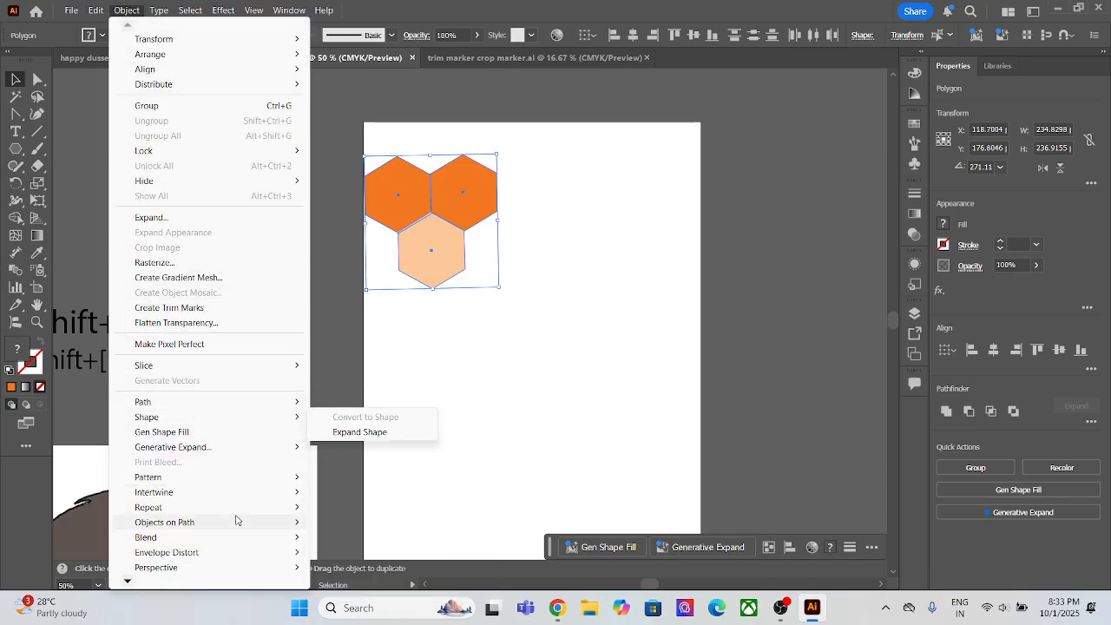
pyautogui.moveTo(236, 519)
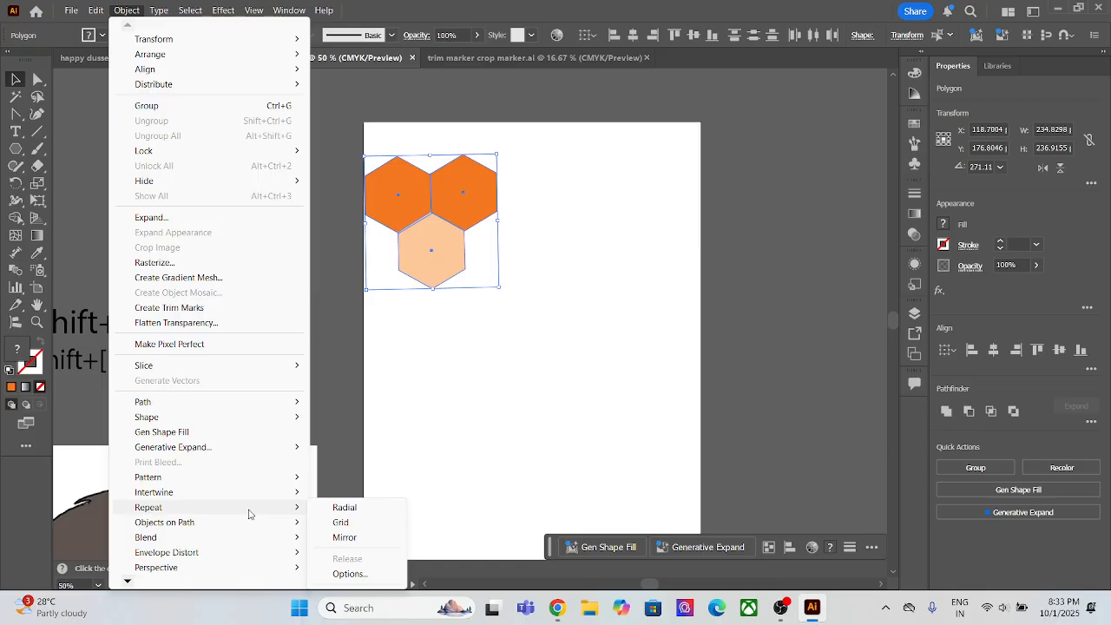
pyautogui.click(342, 507)
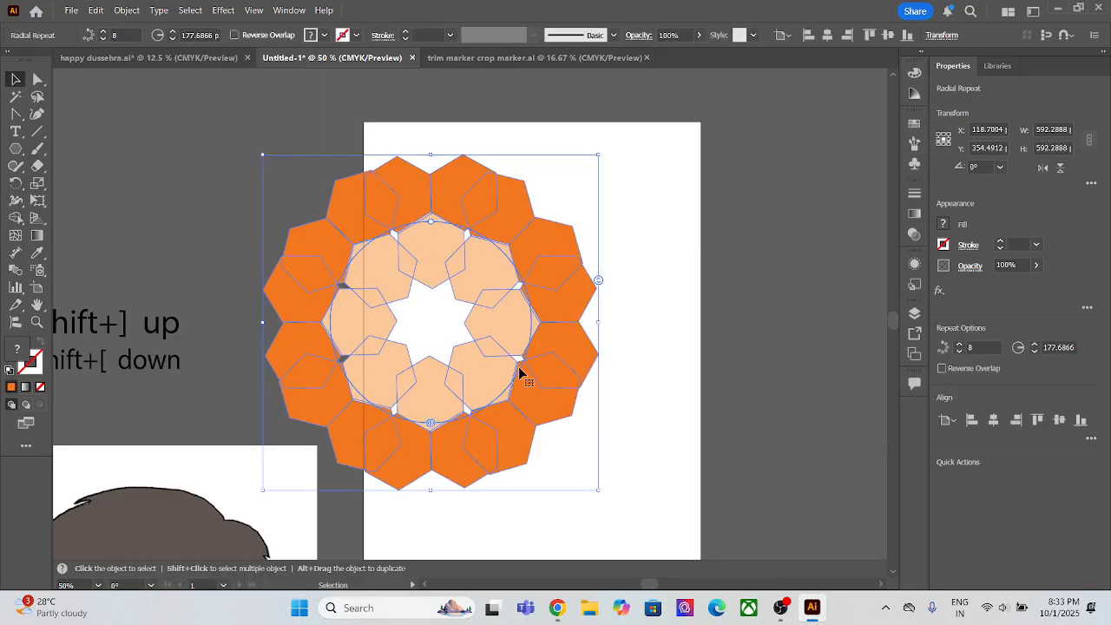
# Step: Move the radial repeat over the middle of the artboard and reduce it to 7 instances
pyautogui.moveTo(508, 373); pyautogui.dragTo(685, 347)
pyautogui.moveTo(716, 268); pyautogui.dragTo(704, 333)
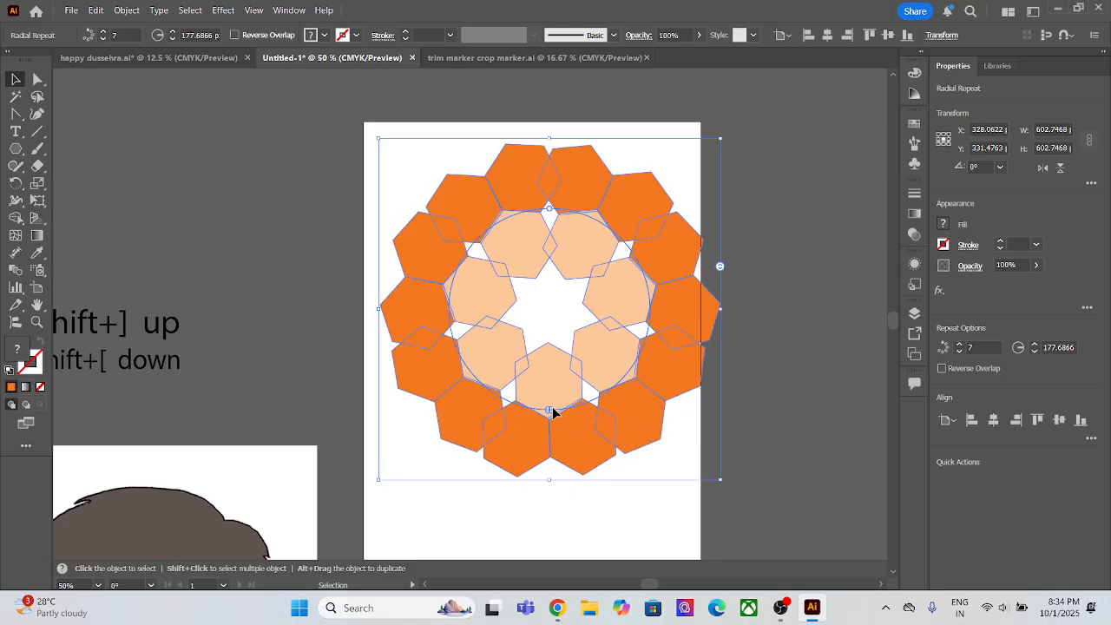
# Step: Try opening a gap at the bottom of the radial repeat so 6 instances remain, and undo it
pyautogui.moveTo(552, 407); pyautogui.dragTo(613, 401)
pyautogui.moveTo(548, 413); pyautogui.dragTo(445, 398)
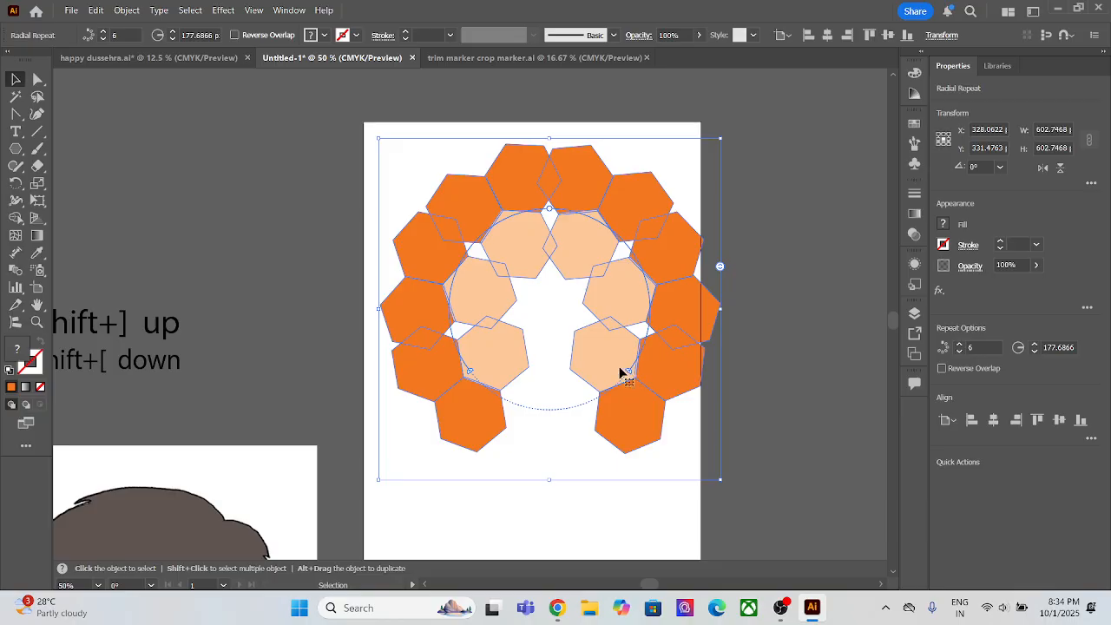
pyautogui.hotkey('ctrl', 'z')
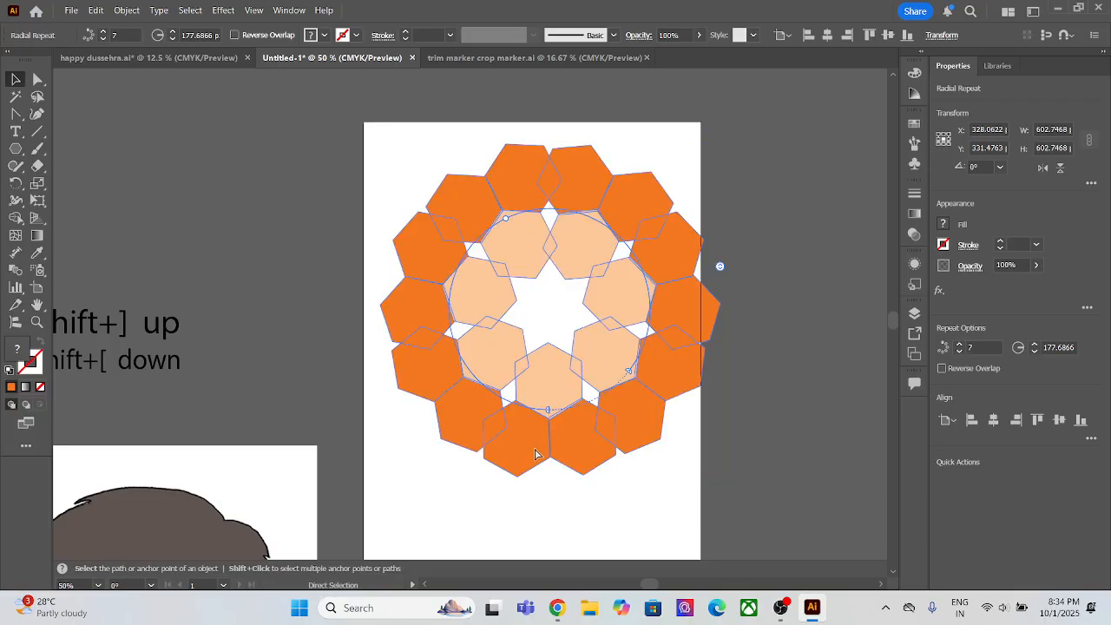
# Step: Try enlarging the ring to a radius of about 255 px with a gap in it, and undo these changes
pyautogui.moveTo(506, 217); pyautogui.dragTo(632, 431)
pyautogui.click(127, 10)
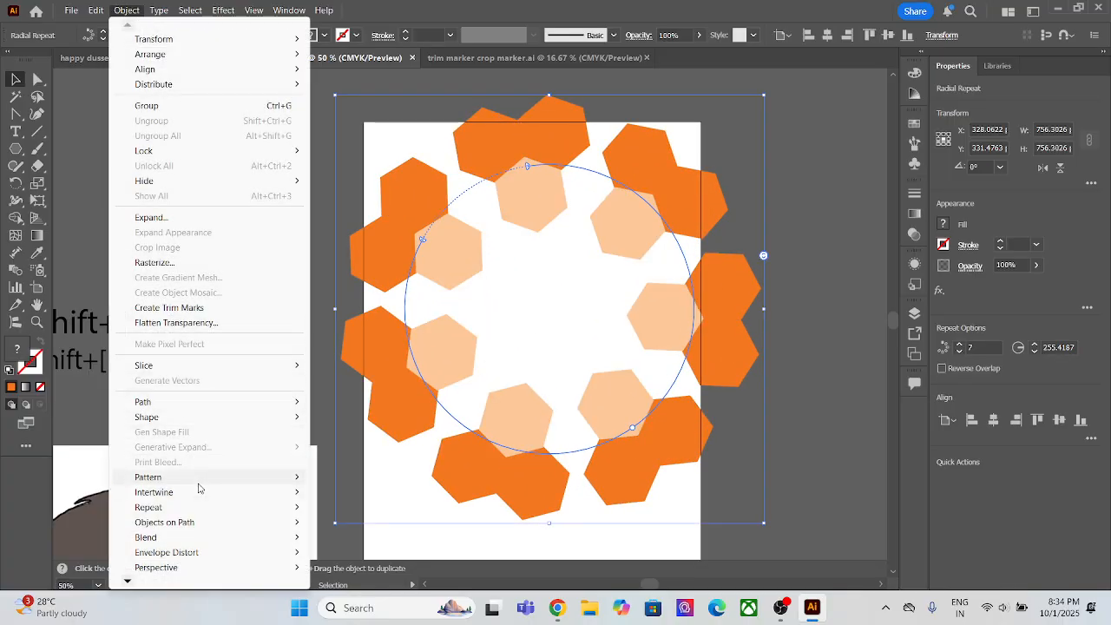
pyautogui.moveTo(212, 510)
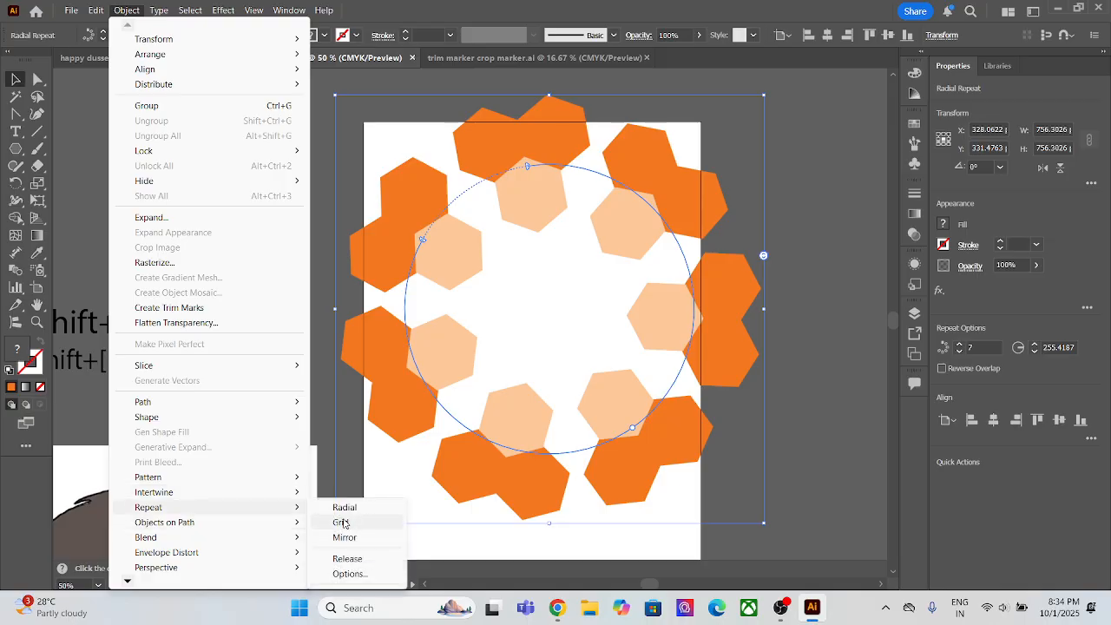
pyautogui.click(833, 267)
pyautogui.hotkey('ctrl', 'z')
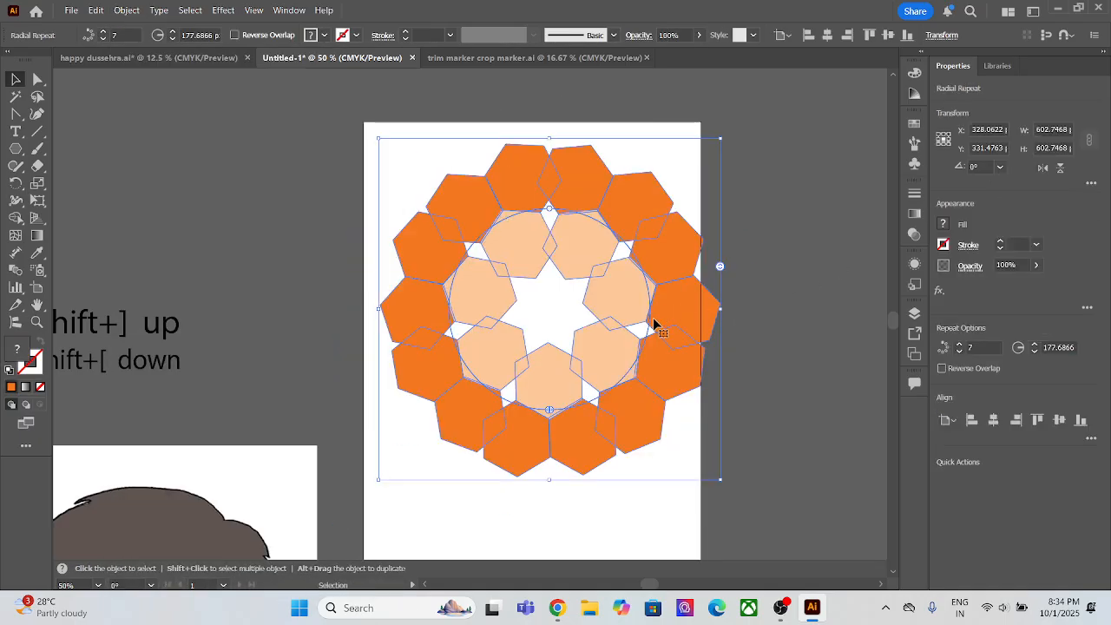
# Step: Duplicate the radial repeat onto the canvas left of the artboard and reselect the original on the artboard
pyautogui.moveTo(665, 327); pyautogui.dragTo(273, 263)
pyautogui.click(547, 302)
pyautogui.click(529, 269)
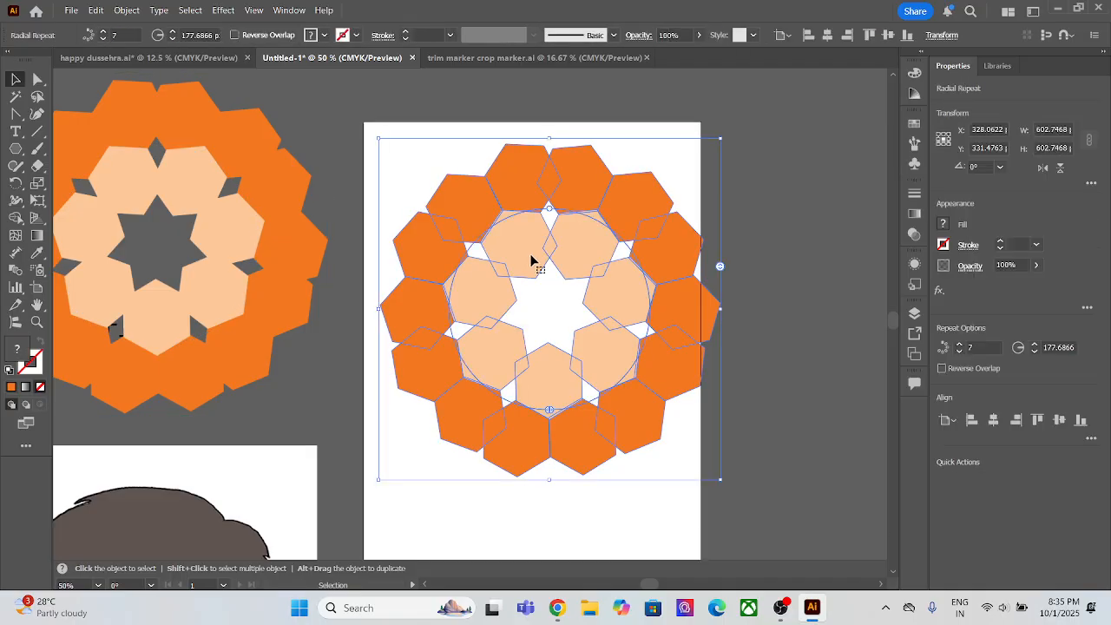
# Step: Isolate the artboard's radial repeat, shift its source hexagons outward, copy the three hexagons and go back up to Layer 1
pyautogui.doubleClick(553, 253)
pyautogui.moveTo(593, 238); pyautogui.dragTo(639, 235)
pyautogui.rightClick(644, 208)
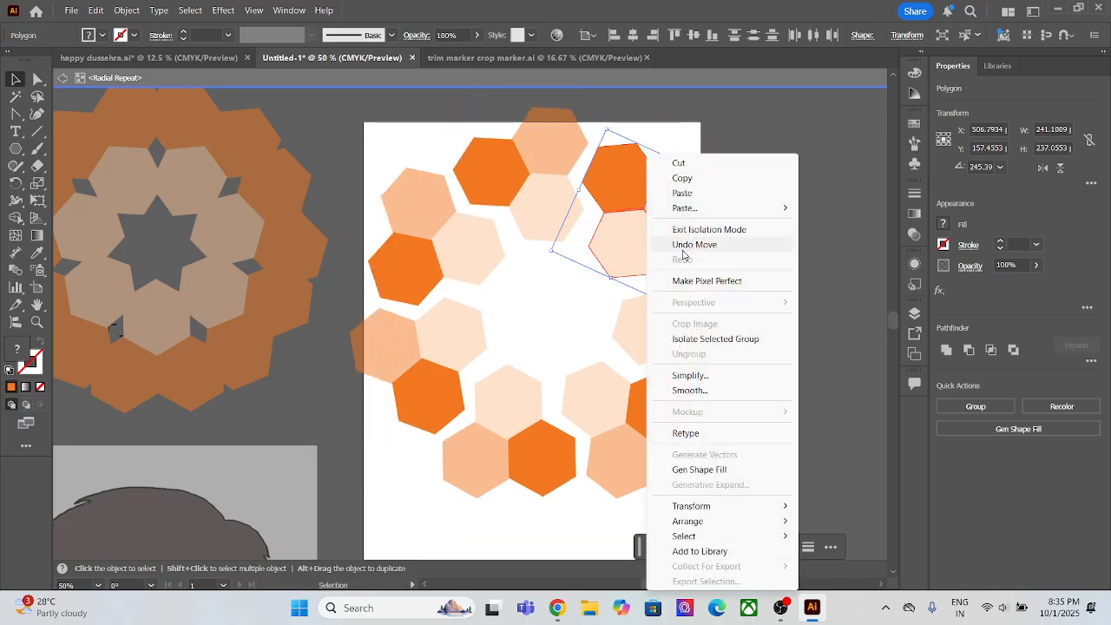
pyautogui.click(622, 230)
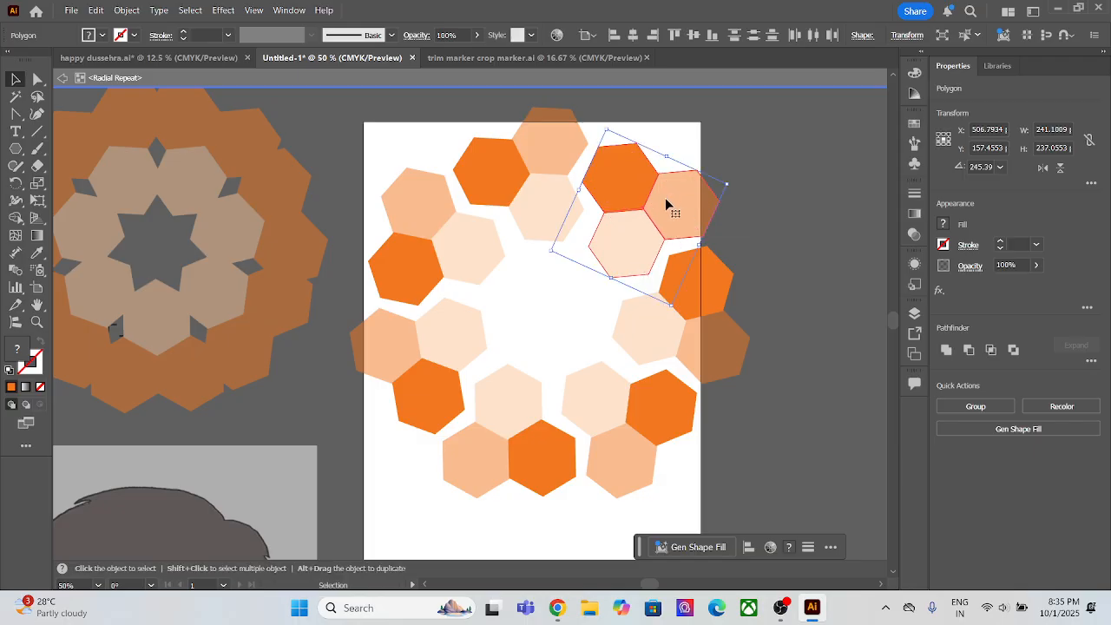
pyautogui.click(61, 79)
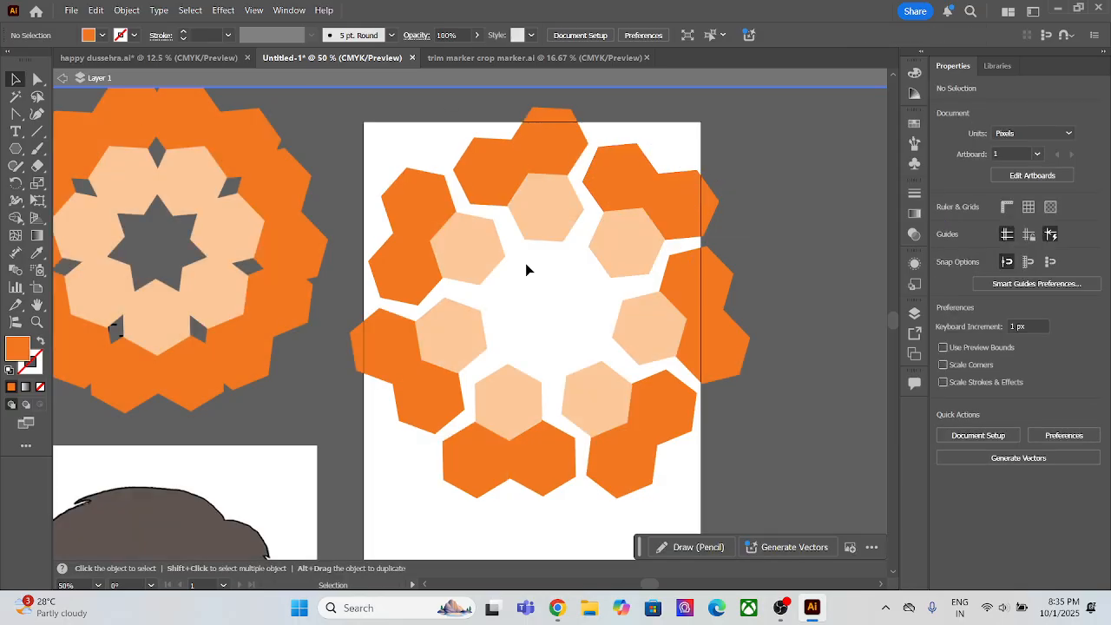
# Step: Replace the artboard's radial repeat with the three copied hexagons, placing them near the artboard's upper-left corner
pyautogui.click(486, 235)
pyautogui.press('Delete')
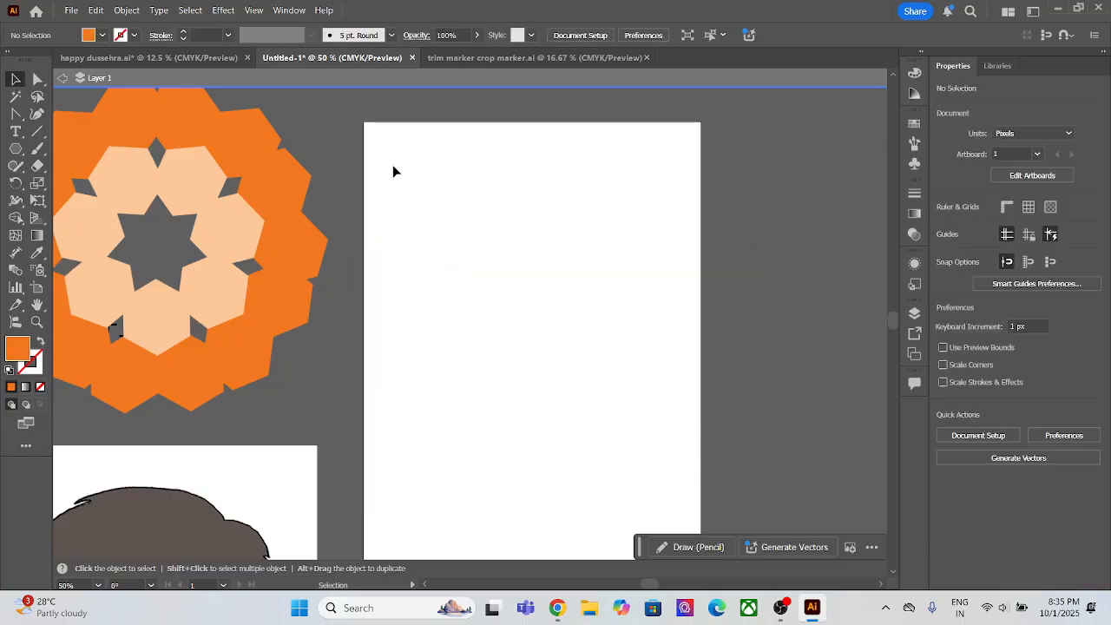
pyautogui.hotkey('ctrl', 'v')
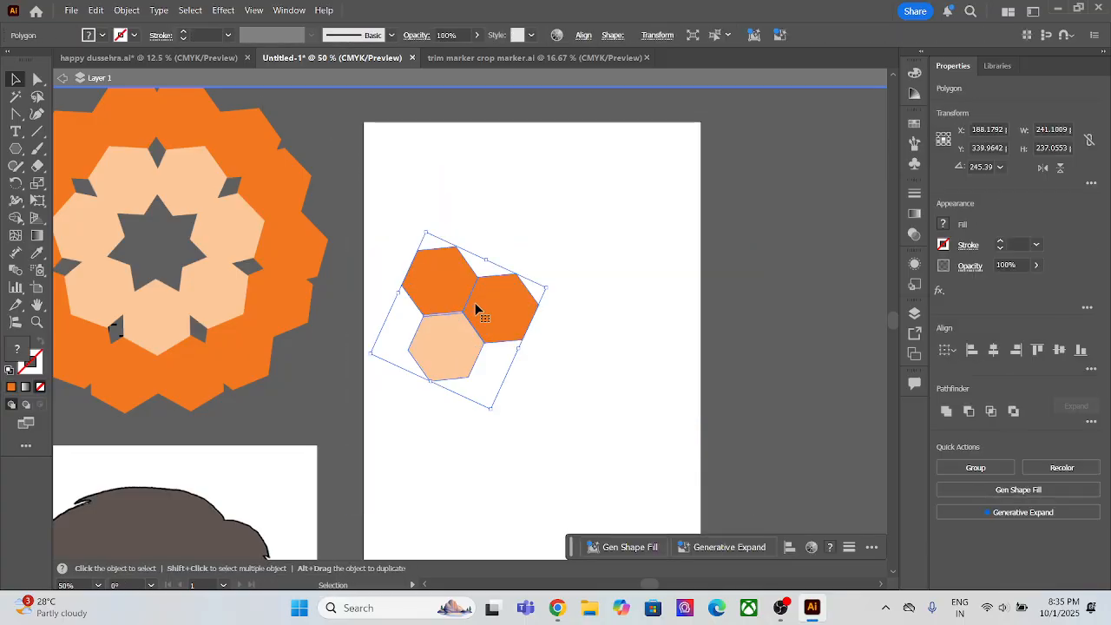
pyautogui.moveTo(476, 308); pyautogui.dragTo(454, 213)
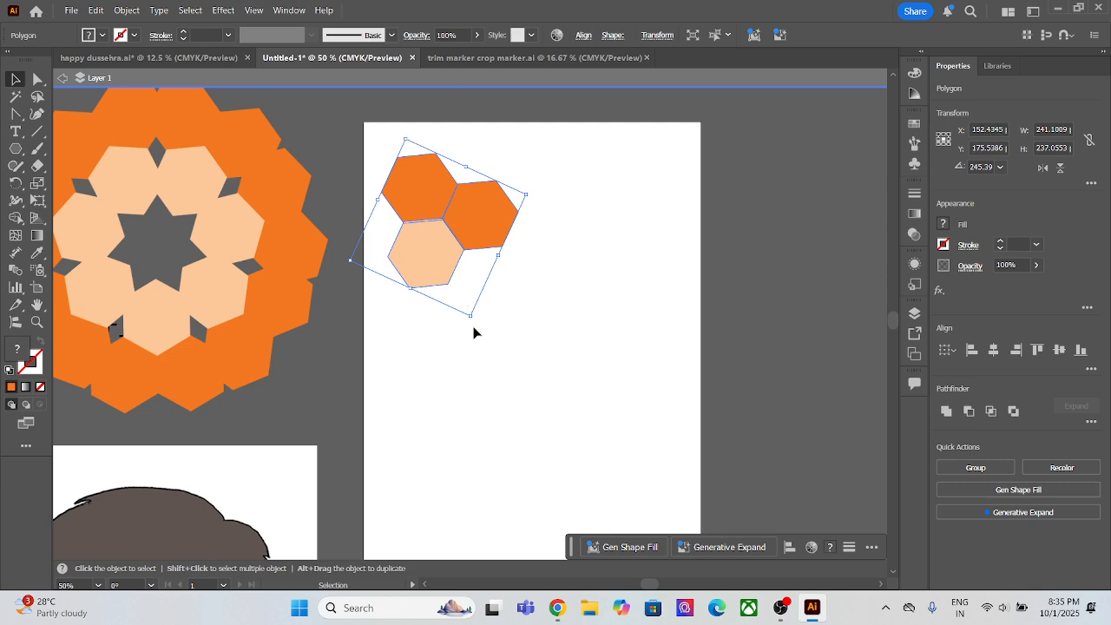
# Step: Rotate the three pasted hexagons upright, with the two orange ones level above the light orange one, and deselect them
pyautogui.moveTo(472, 323); pyautogui.dragTo(498, 282)
pyautogui.click(548, 281)
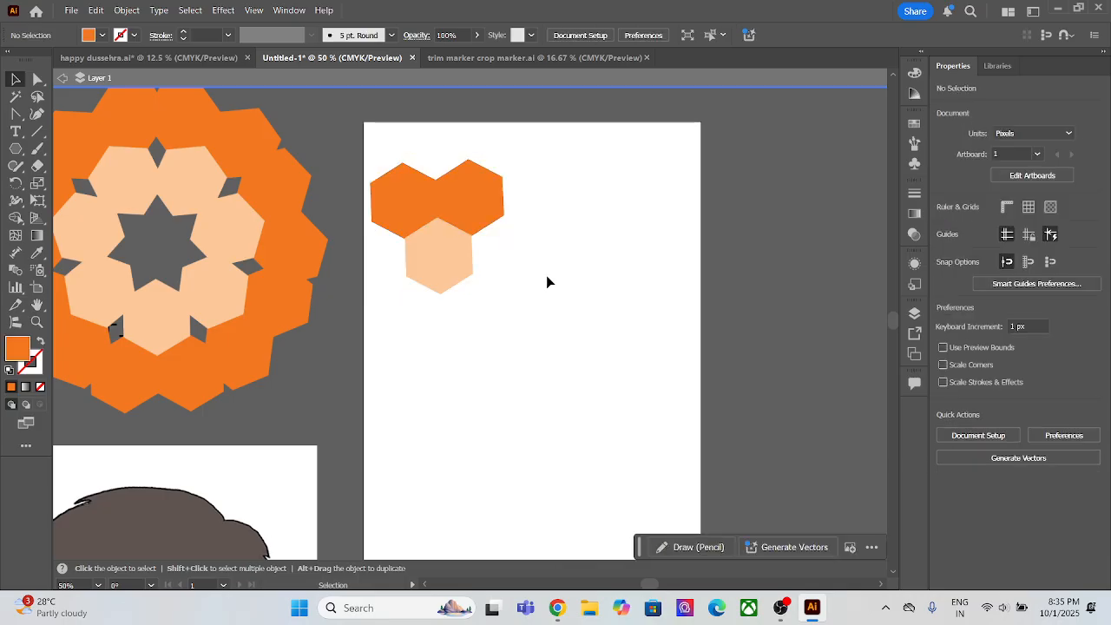
pyautogui.click(464, 277)
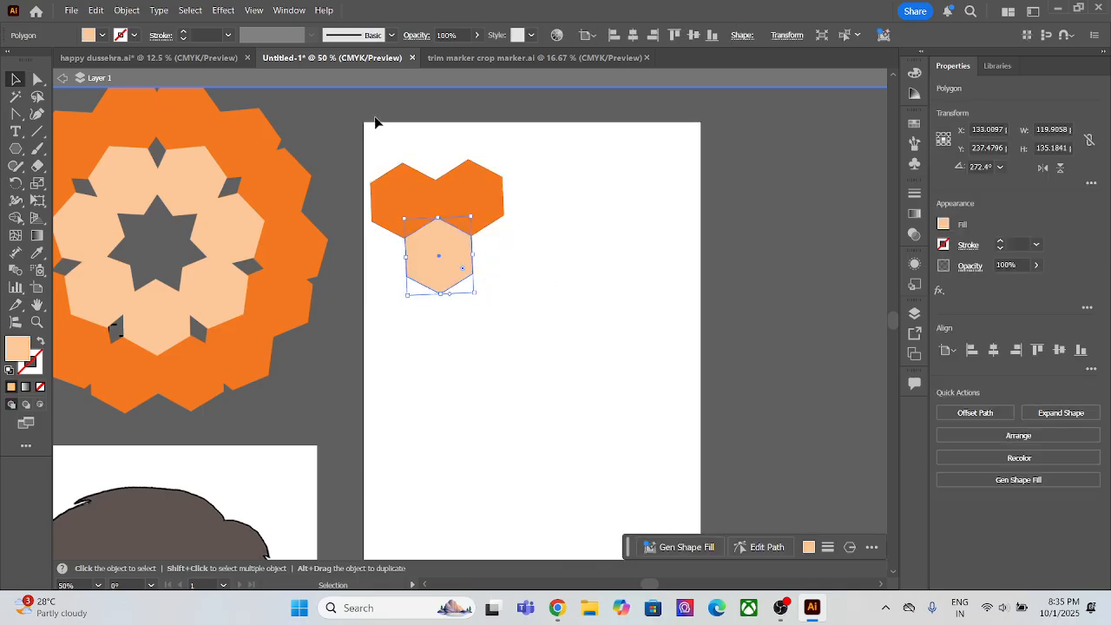
pyautogui.moveTo(375, 121); pyautogui.dragTo(509, 297)
pyautogui.click(543, 286)
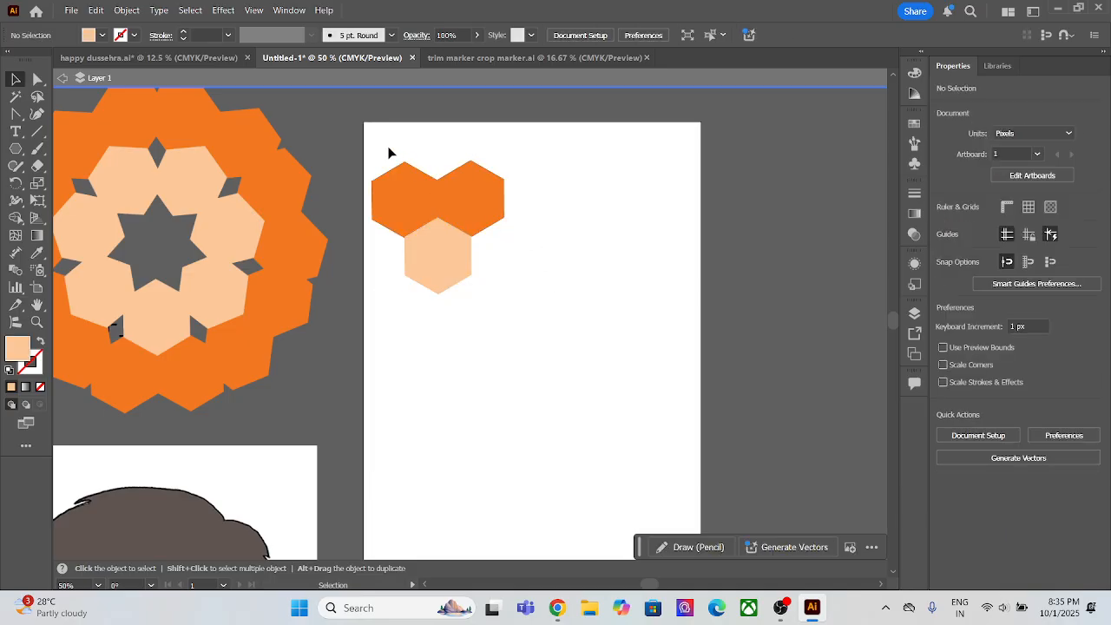
# Step: Leave isolation mode and create a grid repeat from the three hexagons on the artboard
pyautogui.click(60, 78)
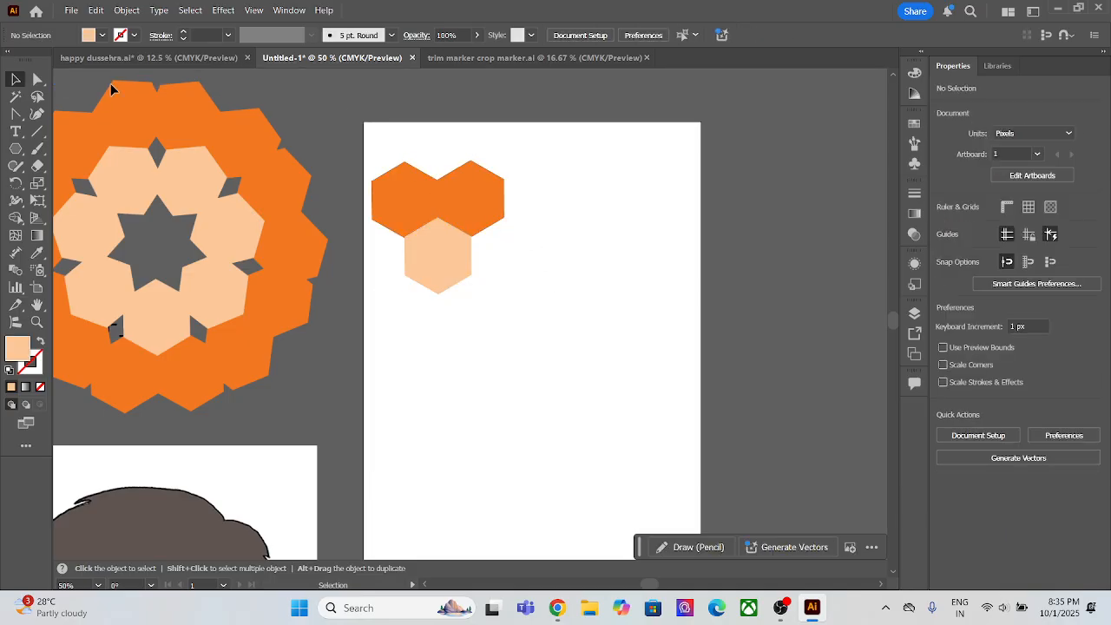
pyautogui.moveTo(484, 276); pyautogui.dragTo(504, 290)
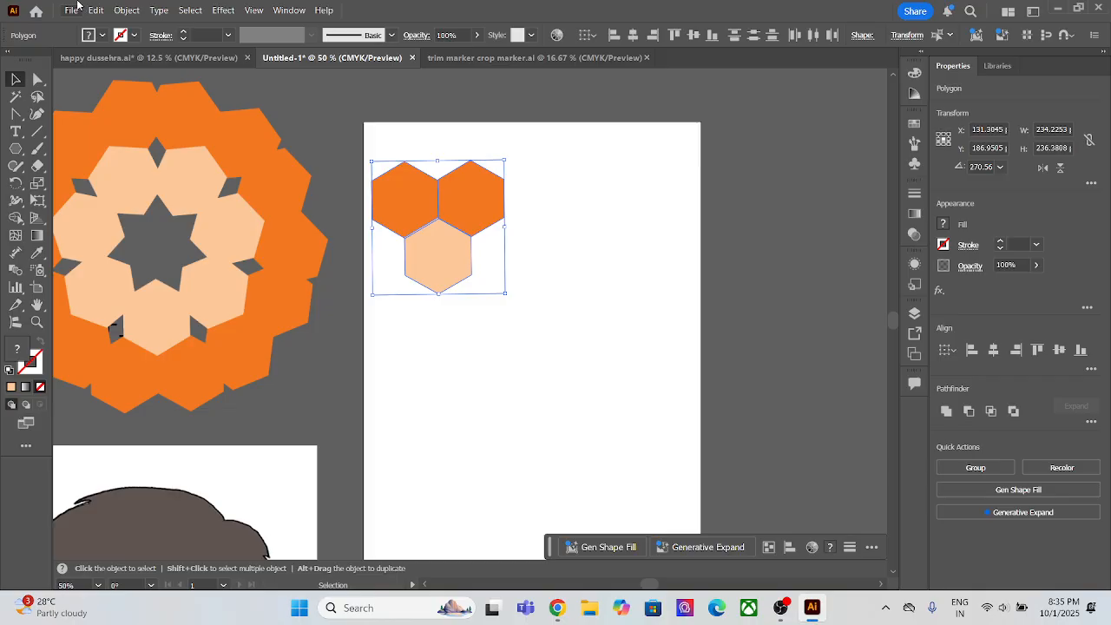
pyautogui.click(121, 11)
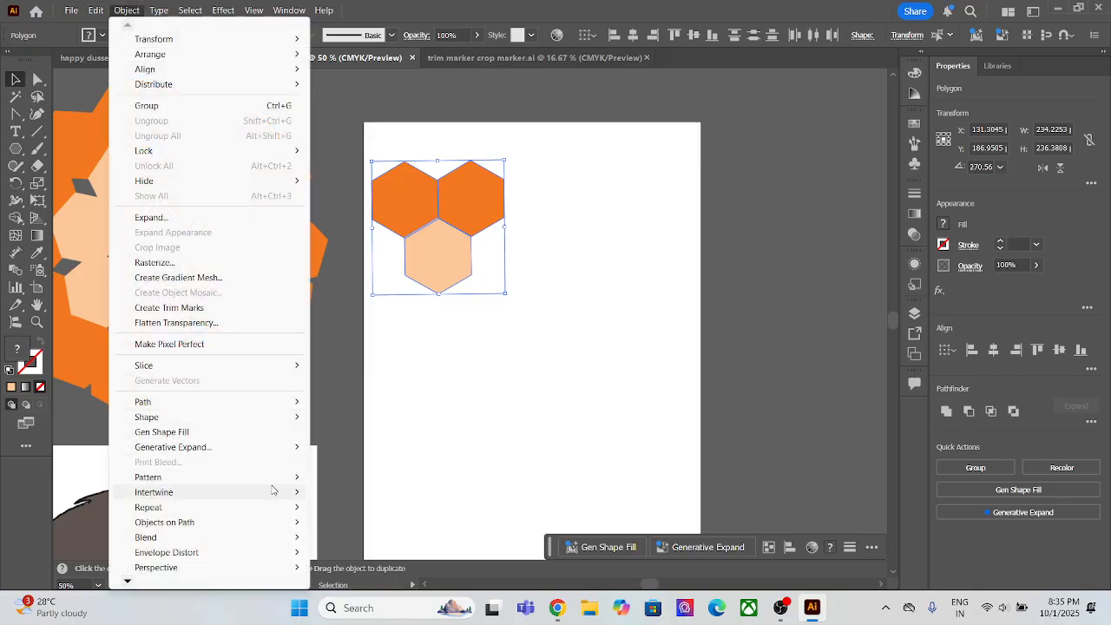
pyautogui.moveTo(288, 507)
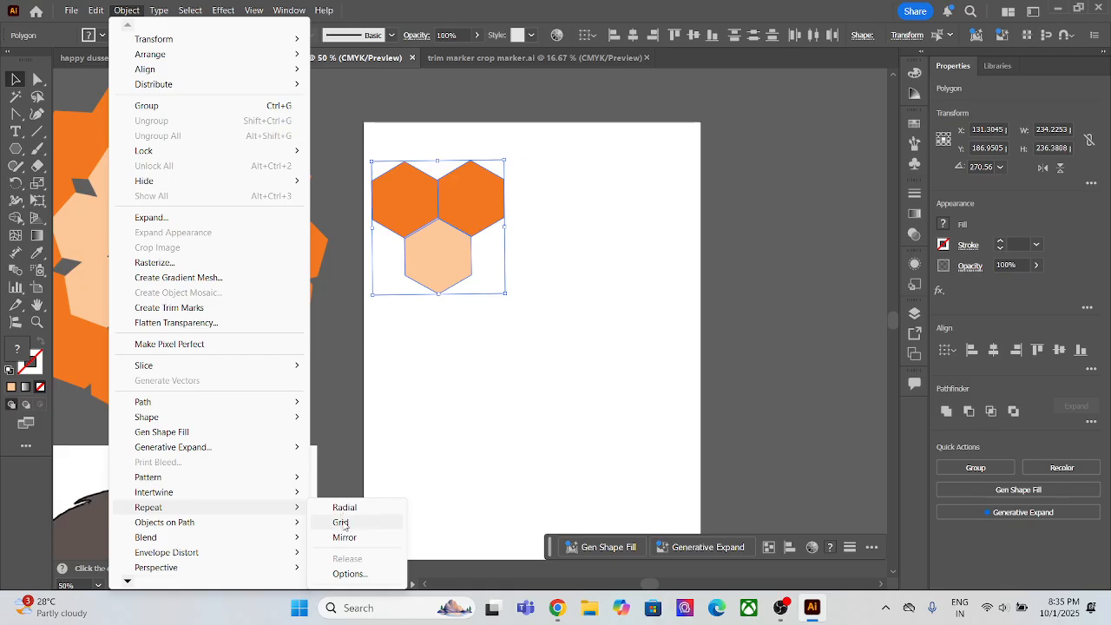
pyautogui.click(340, 522)
pyautogui.scroll(-2, 486, 355)
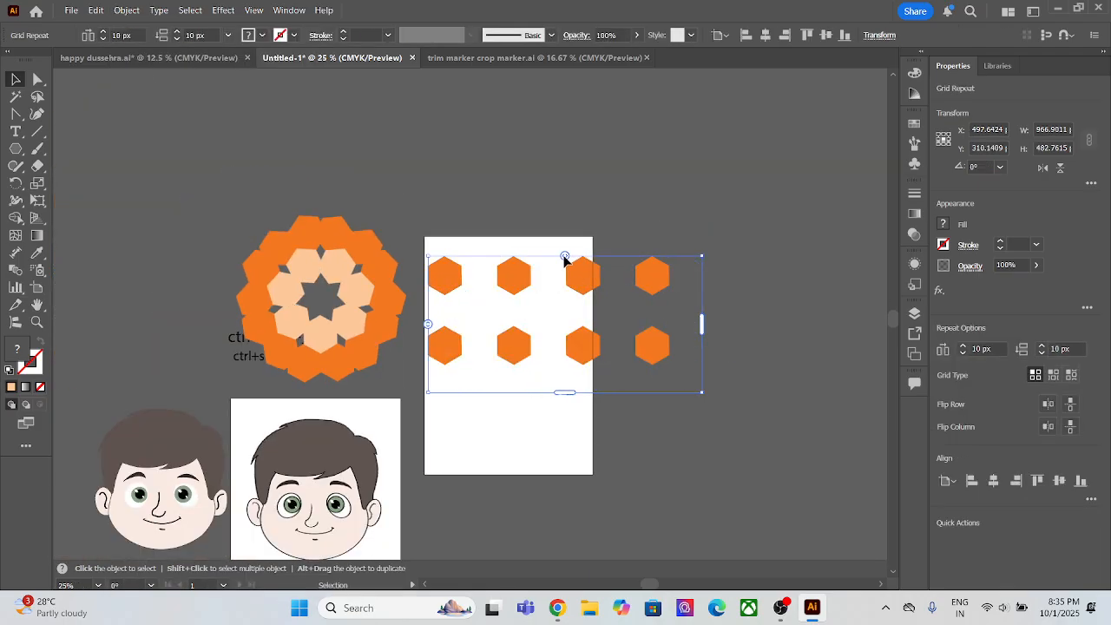
# Step: Tighten the grid repeat's horizontal spacing to about -119 px, extend it downward with more rows and shift it up over the artboard
pyautogui.moveTo(564, 257); pyautogui.dragTo(529, 256)
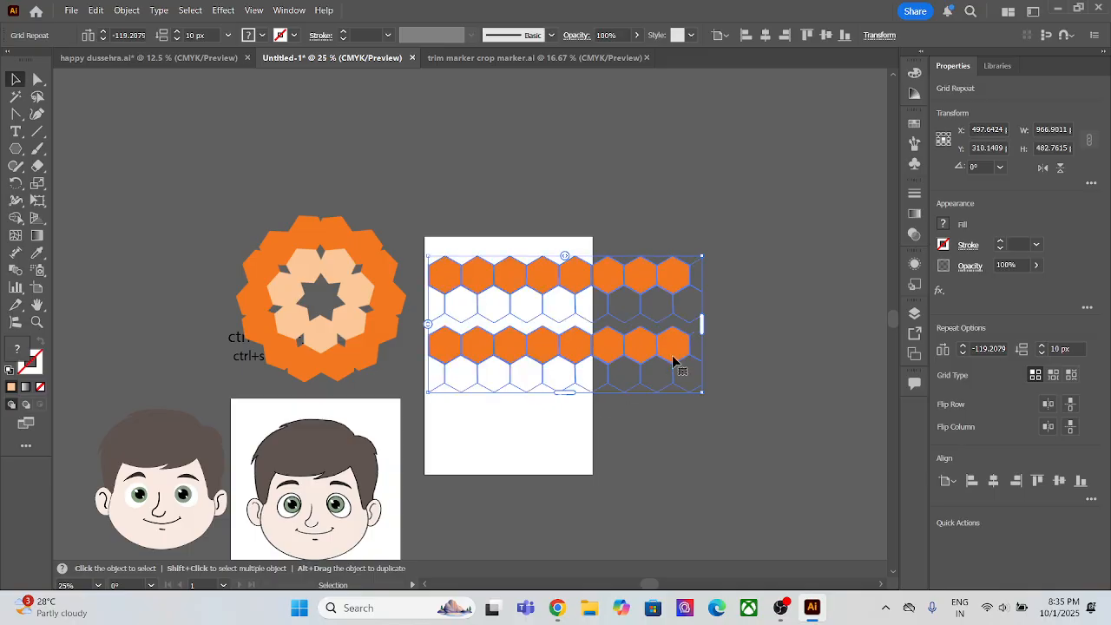
pyautogui.moveTo(562, 392); pyautogui.dragTo(581, 580)
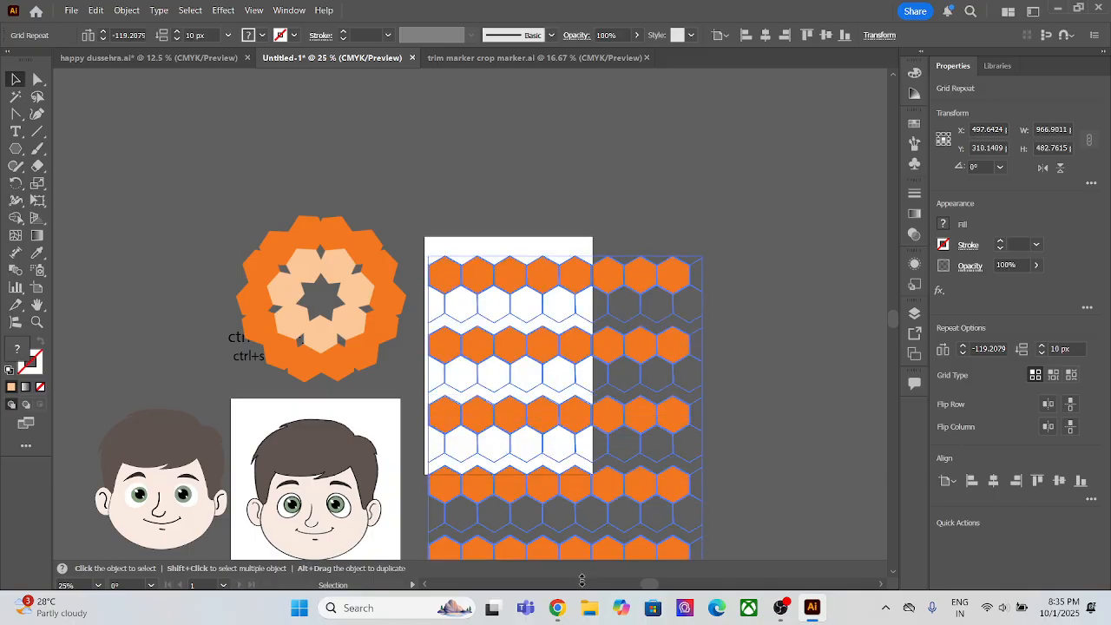
pyautogui.moveTo(586, 463); pyautogui.dragTo(586, 464)
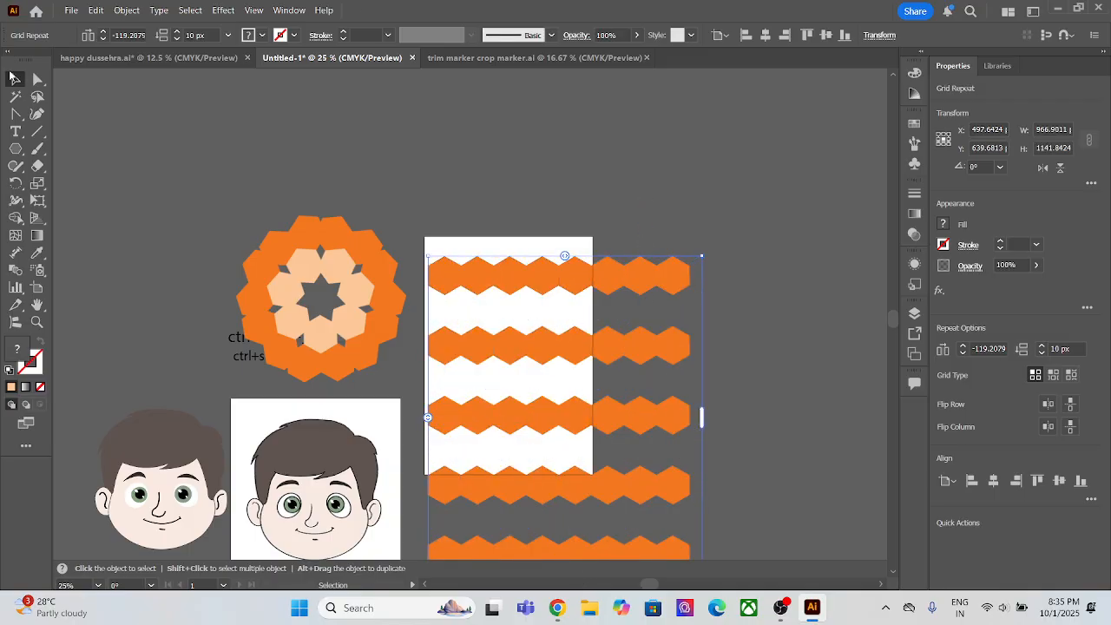
pyautogui.moveTo(572, 347); pyautogui.dragTo(575, 273)
pyautogui.moveTo(561, 491); pyautogui.dragTo(581, 577)
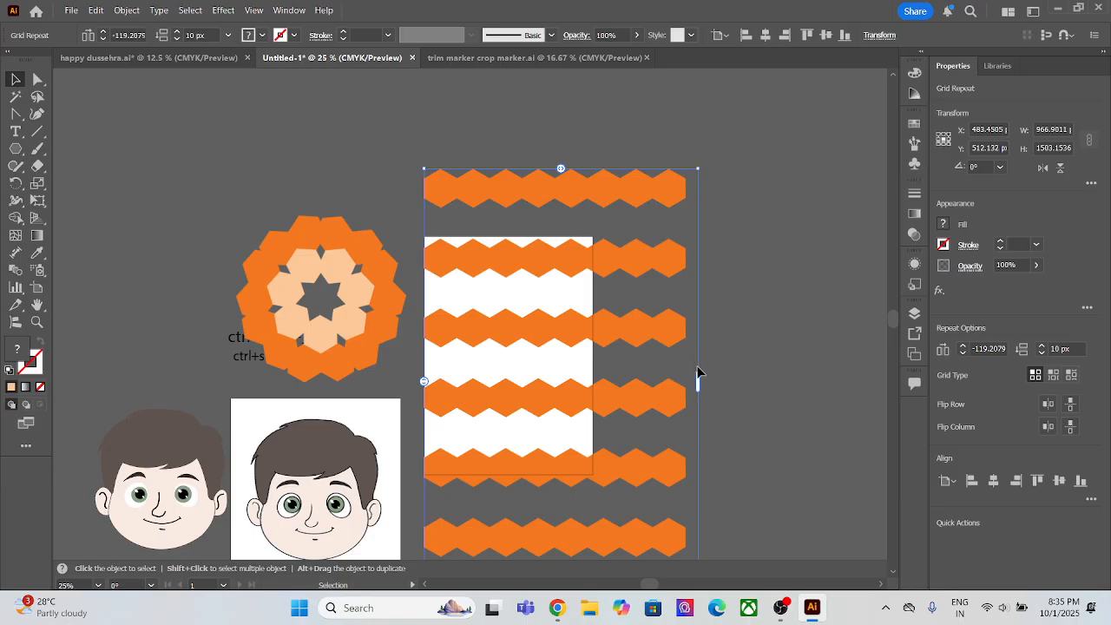
# Step: Widen the grid repeat to about 1647 px and reduce its vertical spacing to about -27 px
pyautogui.moveTo(700, 375); pyautogui.dragTo(892, 366)
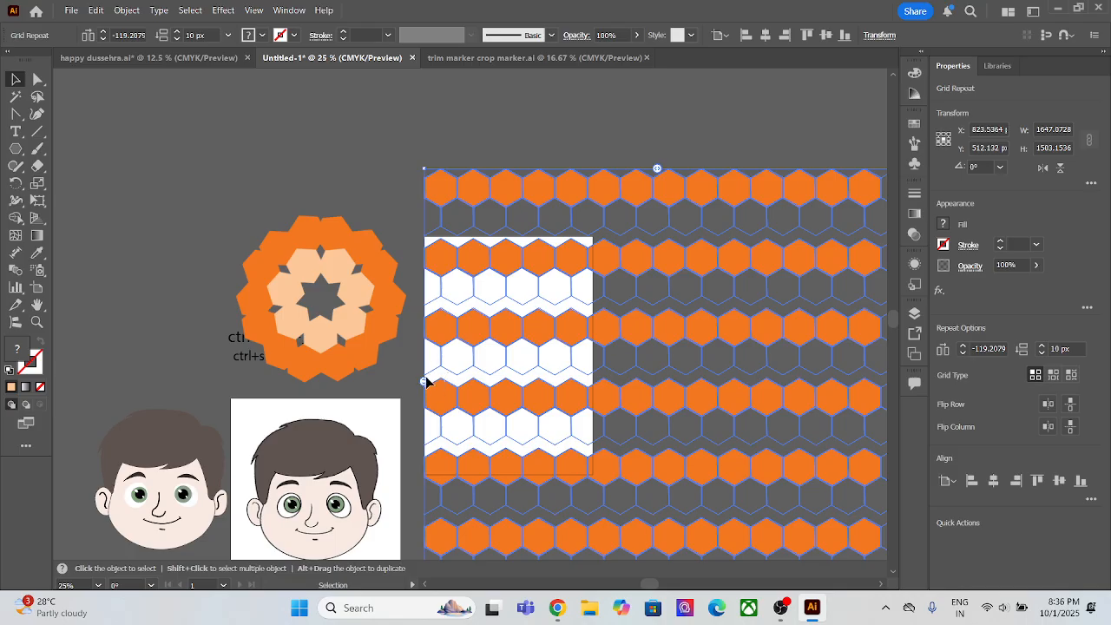
pyautogui.moveTo(426, 381)
pyautogui.mouseDown()
pyautogui.moveTo(426, 340)
pyautogui.moveTo(438, 387)
pyautogui.moveTo(439, 377)
pyautogui.mouseUp()
pyautogui.click(617, 126)
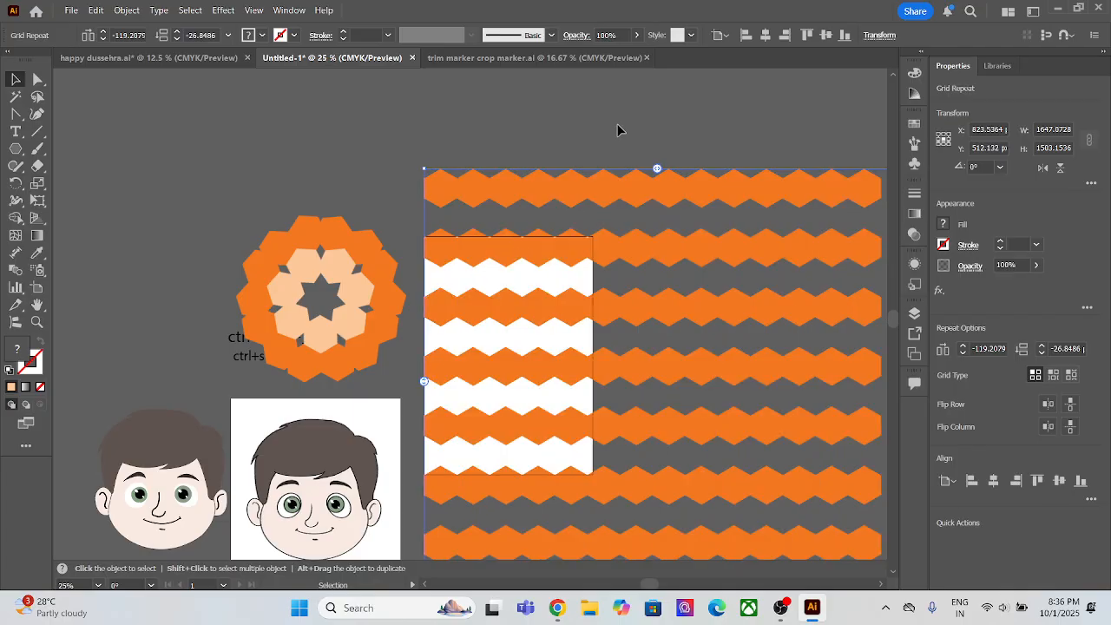
# Step: Undo the grid repeat and its adjustments back to the three separate hexagons
pyautogui.hotkey('ctrl', 'z')
pyautogui.hotkey('ctrl', 'z')
pyautogui.hotkey('ctrl', 'z')
pyautogui.hotkey('ctrl', 'z')
pyautogui.hotkey('ctrl', 'z')
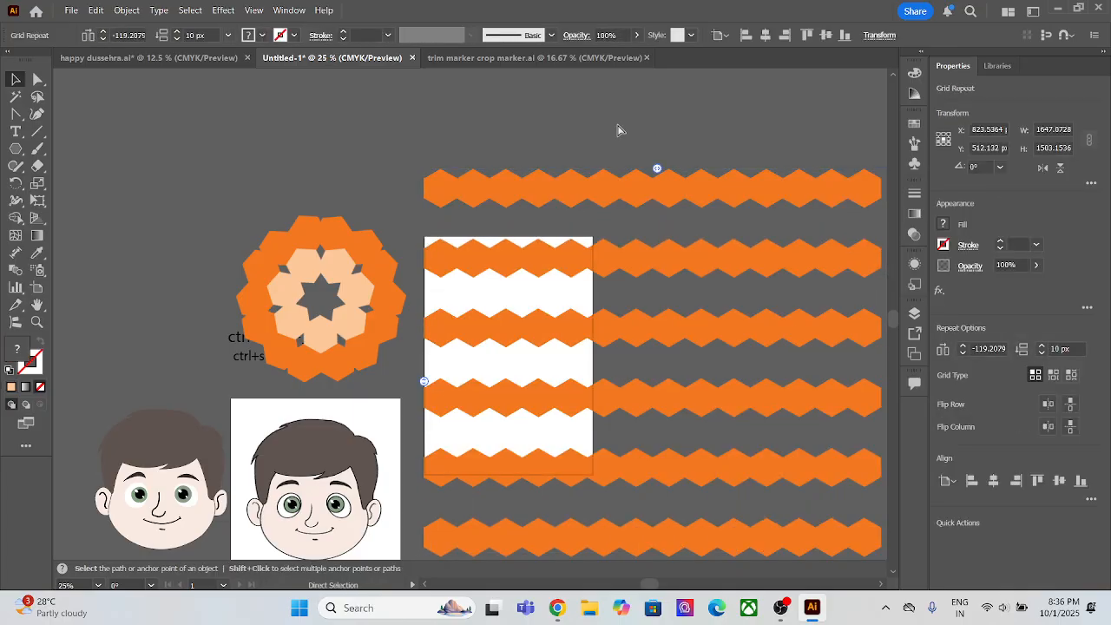
pyautogui.hotkey('ctrl', 'z')
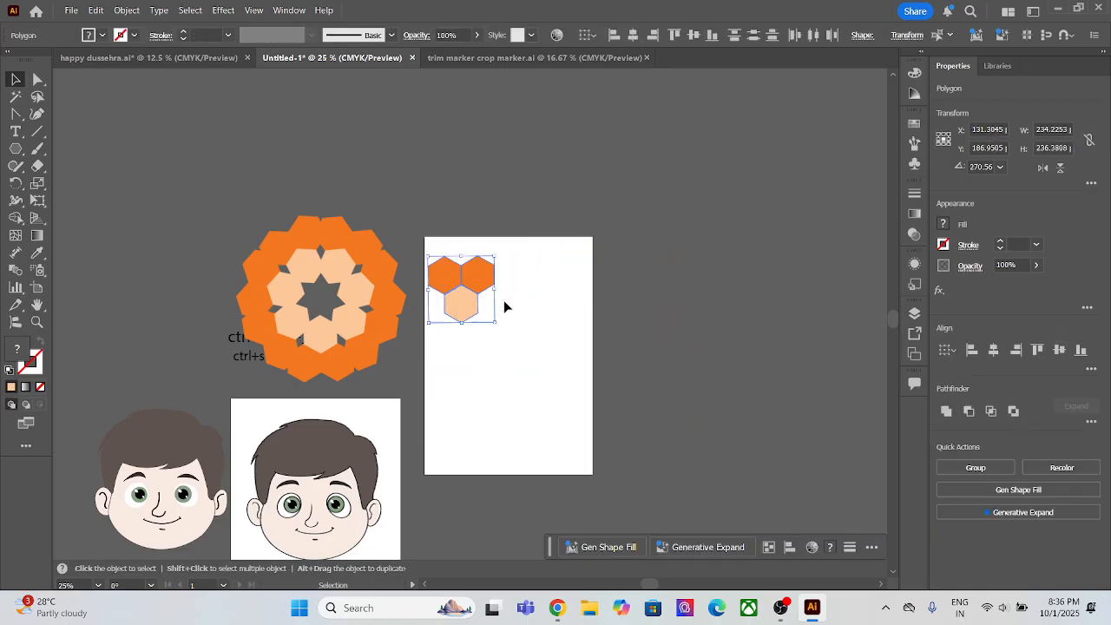
# Step: Arrange the three hexagons in one row near the artboard's upper-left corner, with the light orange one between the two orange ones
pyautogui.click(480, 304)
pyautogui.moveTo(471, 313); pyautogui.dragTo(501, 316)
pyautogui.hotkey('ctrl', 'z')
pyautogui.click(564, 289)
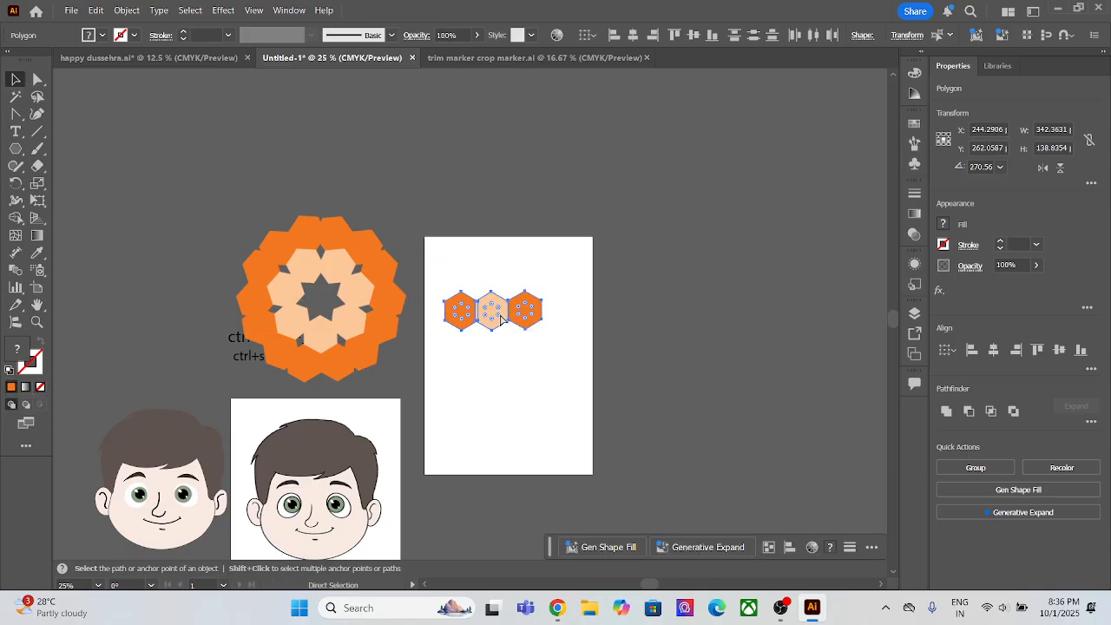
pyautogui.hotkey('ctrl', 'z')
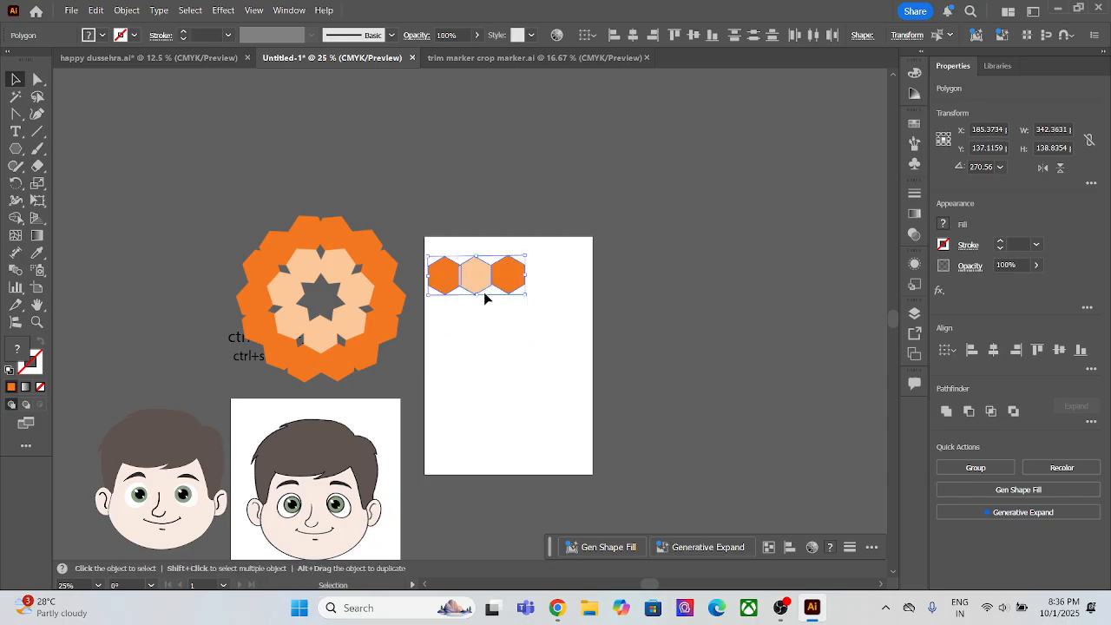
# Step: Duplicate the row of three hexagons just below, offset half a hexagon to the right so the rows interlock
pyautogui.moveTo(481, 292); pyautogui.dragTo(494, 318)
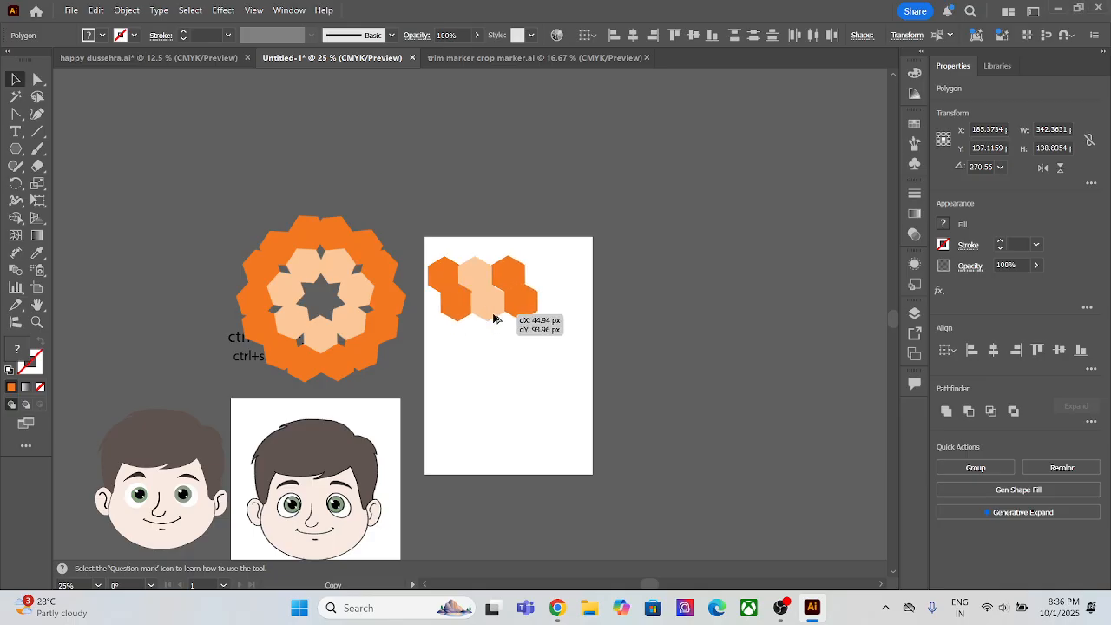
pyautogui.moveTo(495, 318); pyautogui.dragTo(495, 318)
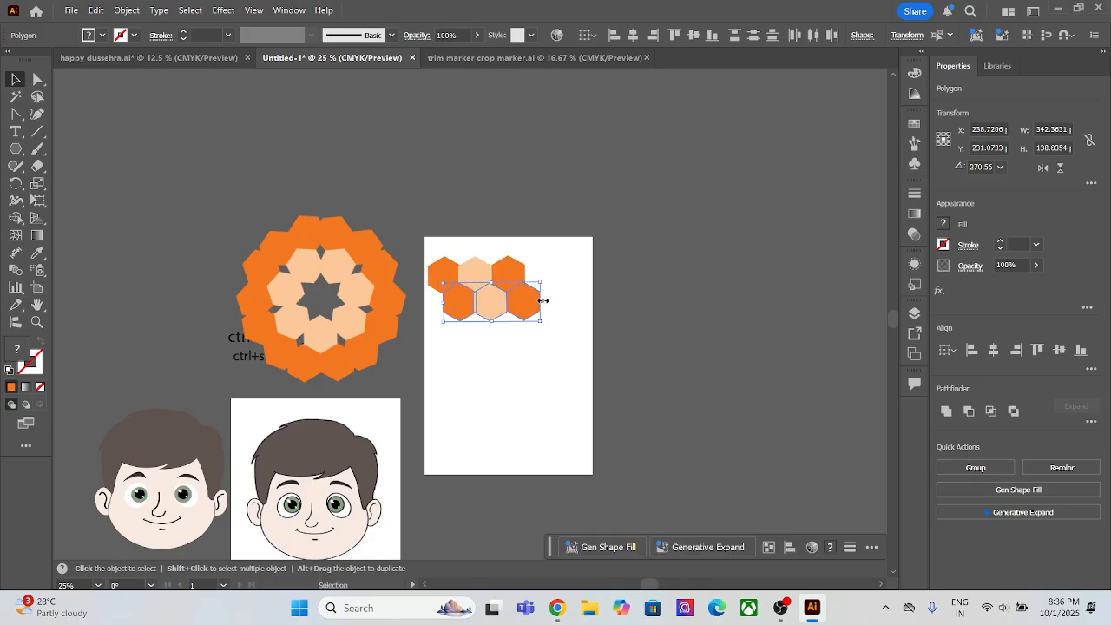
pyautogui.click(620, 286)
# Step: Create a grid repeat from all six hexagons and extend it downward to about 1108 px high
pyautogui.moveTo(441, 245); pyautogui.dragTo(541, 330)
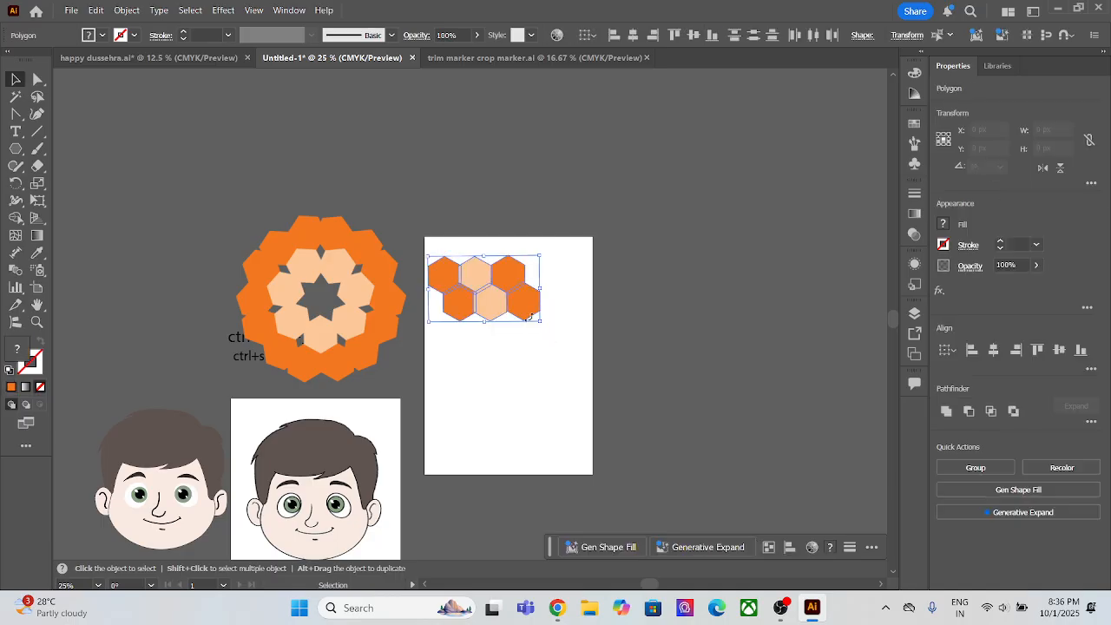
pyautogui.click(127, 9)
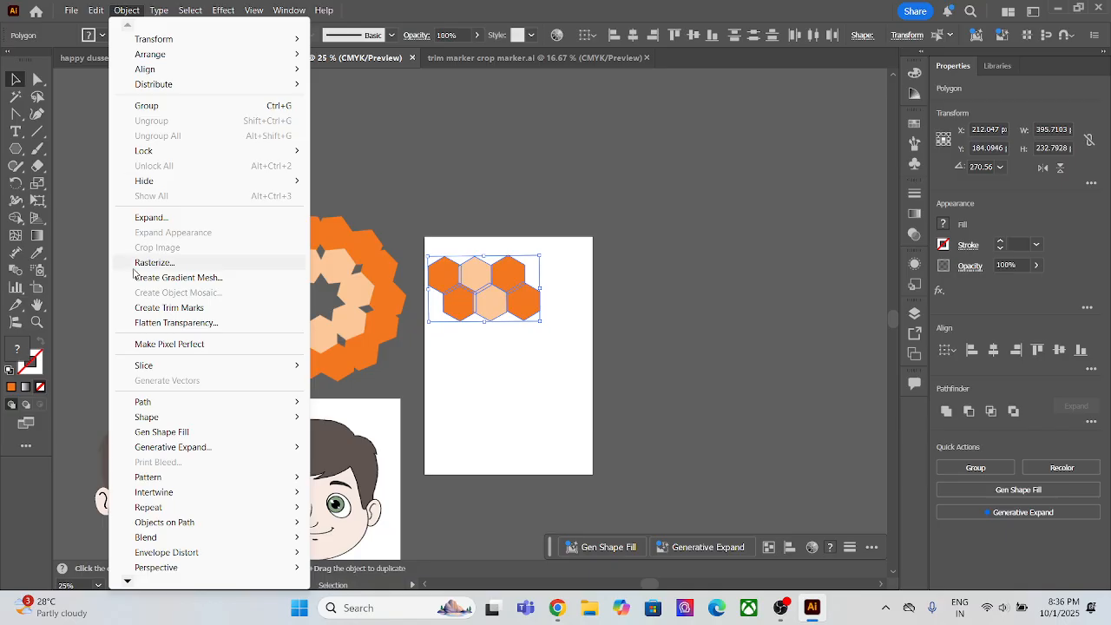
pyautogui.moveTo(241, 508)
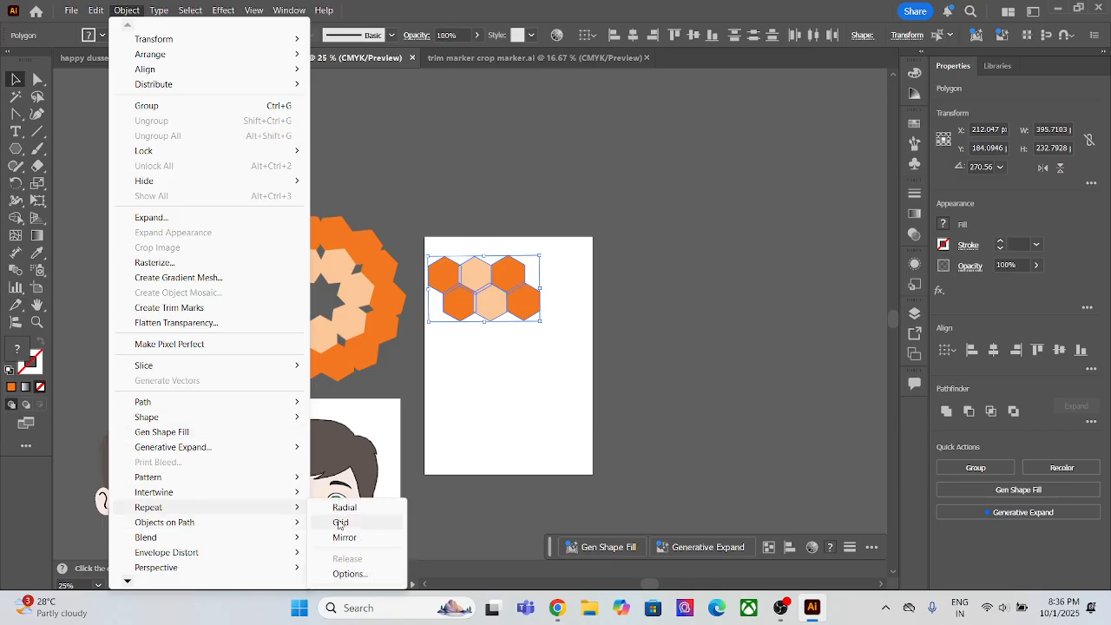
pyautogui.click(342, 522)
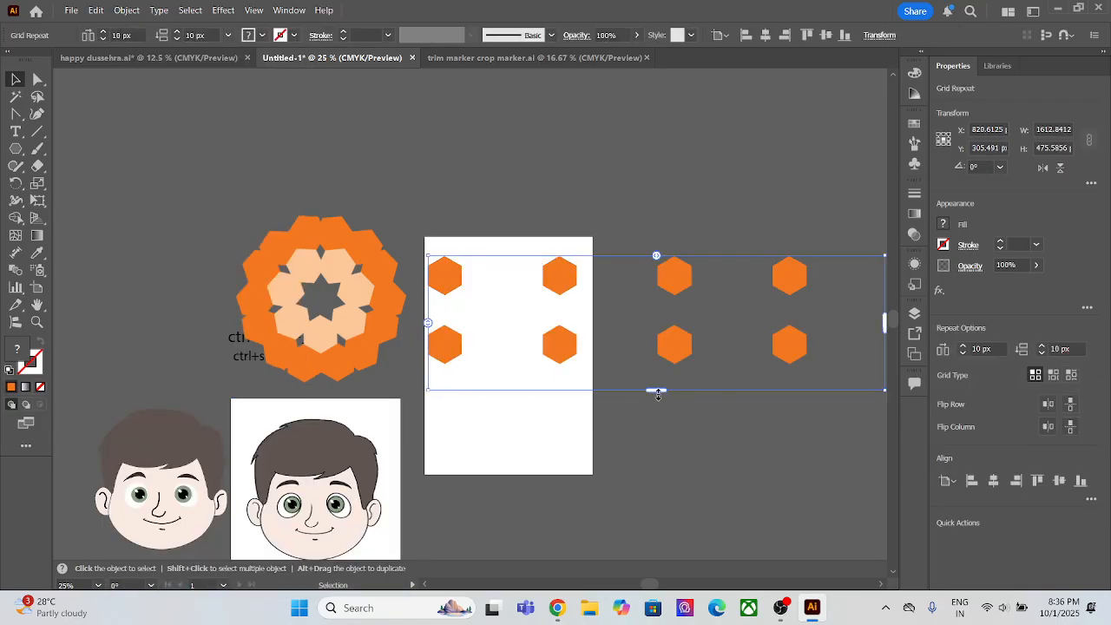
pyautogui.moveTo(656, 393); pyautogui.dragTo(657, 568)
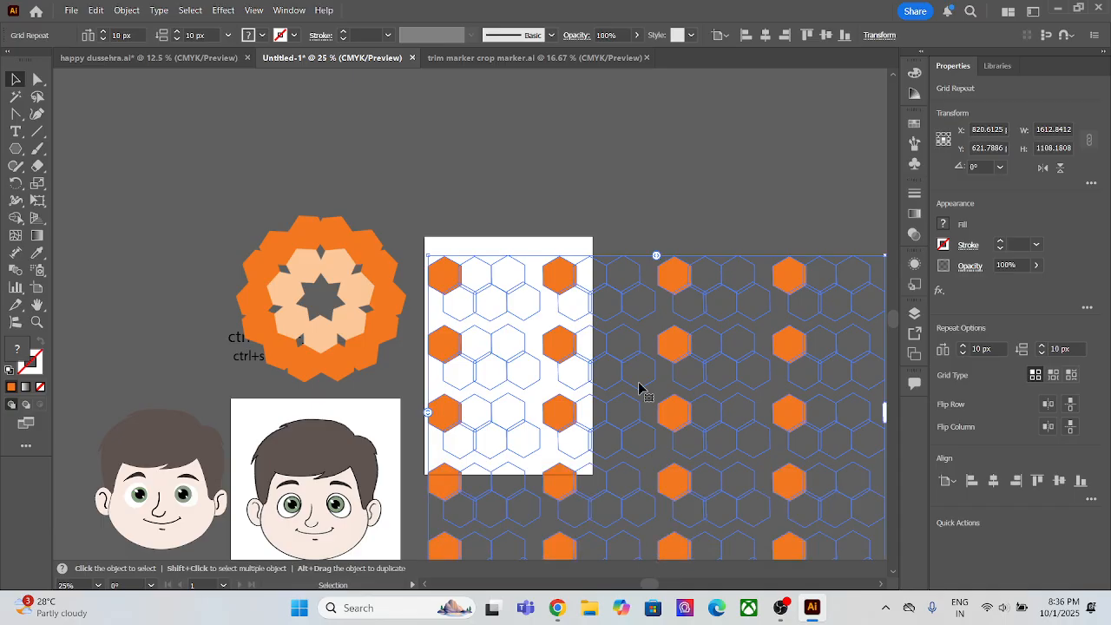
pyautogui.scroll(-1, 642, 381)
# Step: Undo the downward extension and the grid repeat of the six hexagons
pyautogui.press('super')
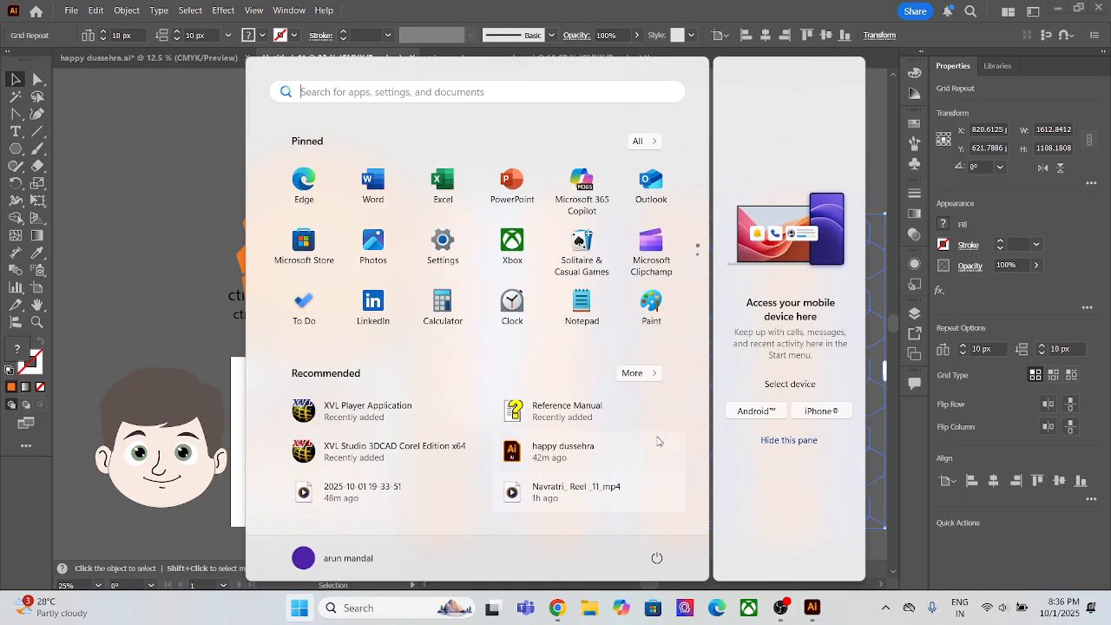
pyautogui.press('Escape')
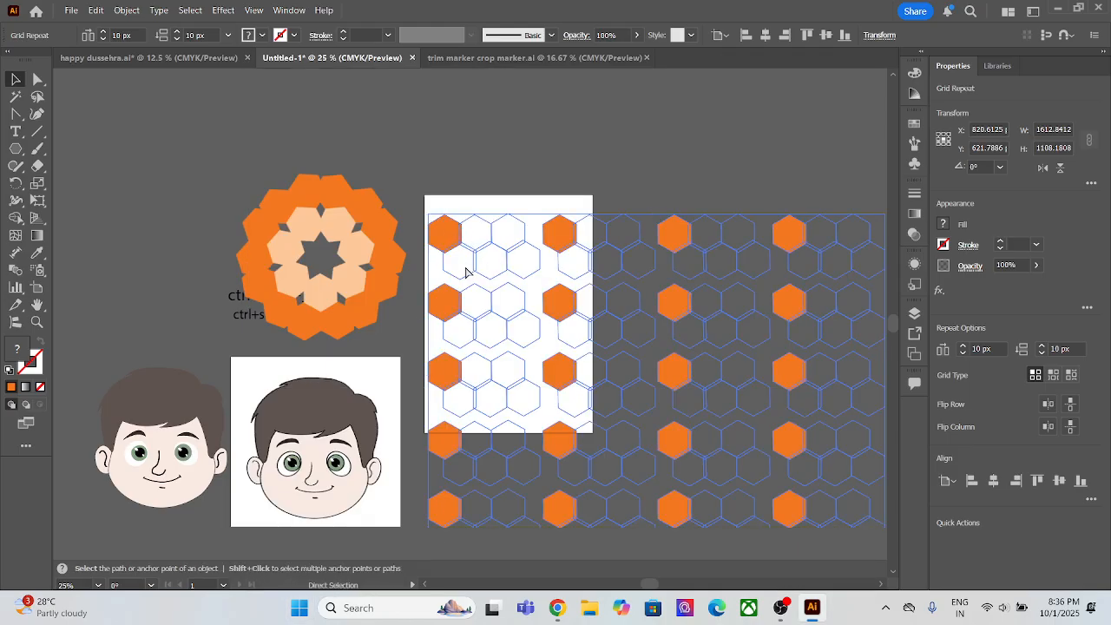
pyautogui.hotkey('ctrl', 'z')
pyautogui.hotkey('ctrl', 'z')
# Step: Delete the two light orange hexagons and the two rightmost orange ones, keeping only the two leftmost orange hexagons
pyautogui.click(509, 278)
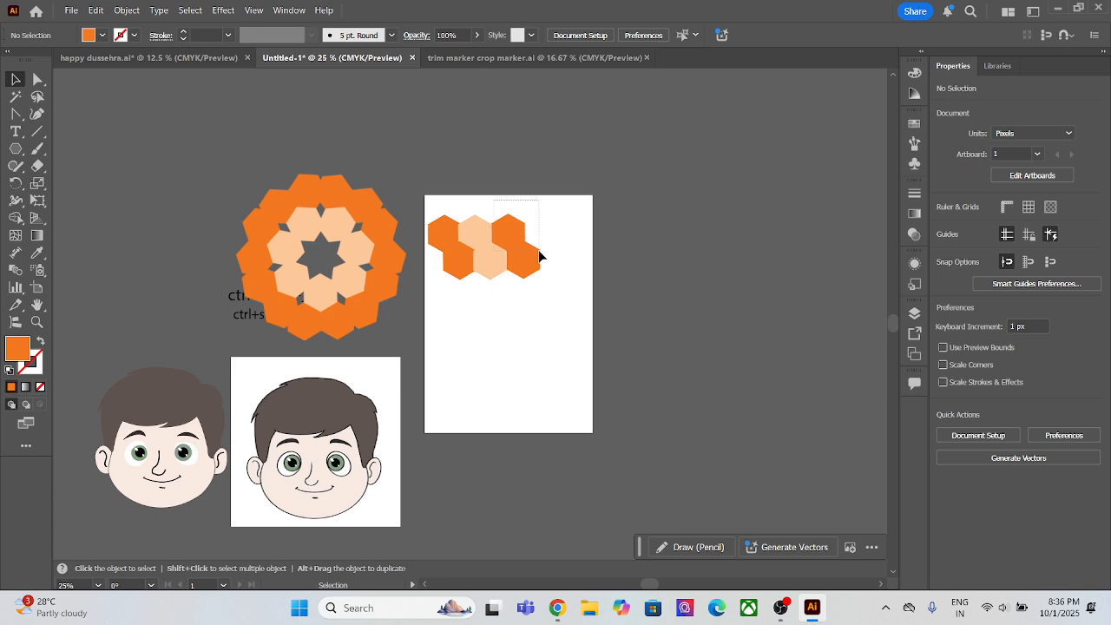
pyautogui.moveTo(538, 254); pyautogui.dragTo(554, 256)
pyautogui.press('Delete')
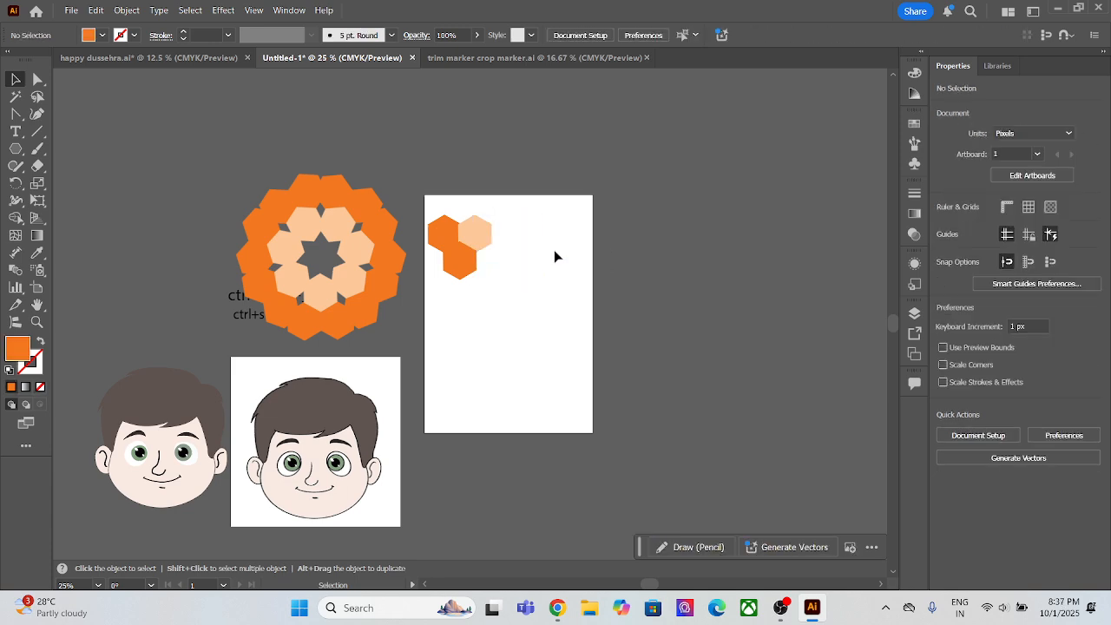
pyautogui.moveTo(488, 206); pyautogui.dragTo(516, 252)
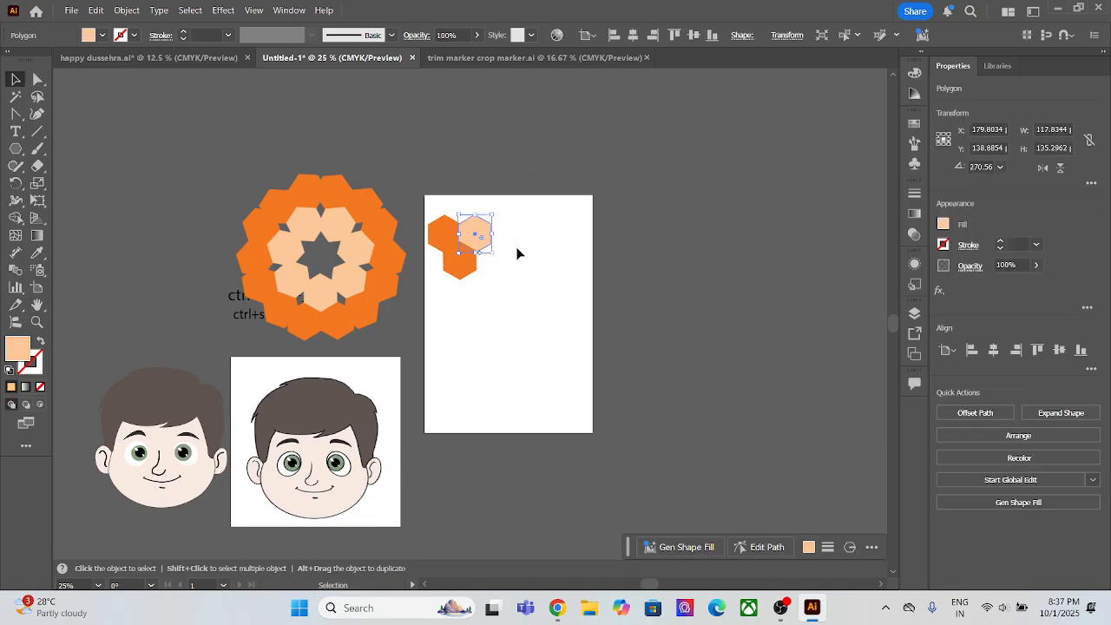
pyautogui.press('Delete')
# Step: Move the lower orange hexagon level with the first and draw a rectangle about 83 × 299 px centred between them
pyautogui.moveTo(454, 275); pyautogui.dragTo(491, 244)
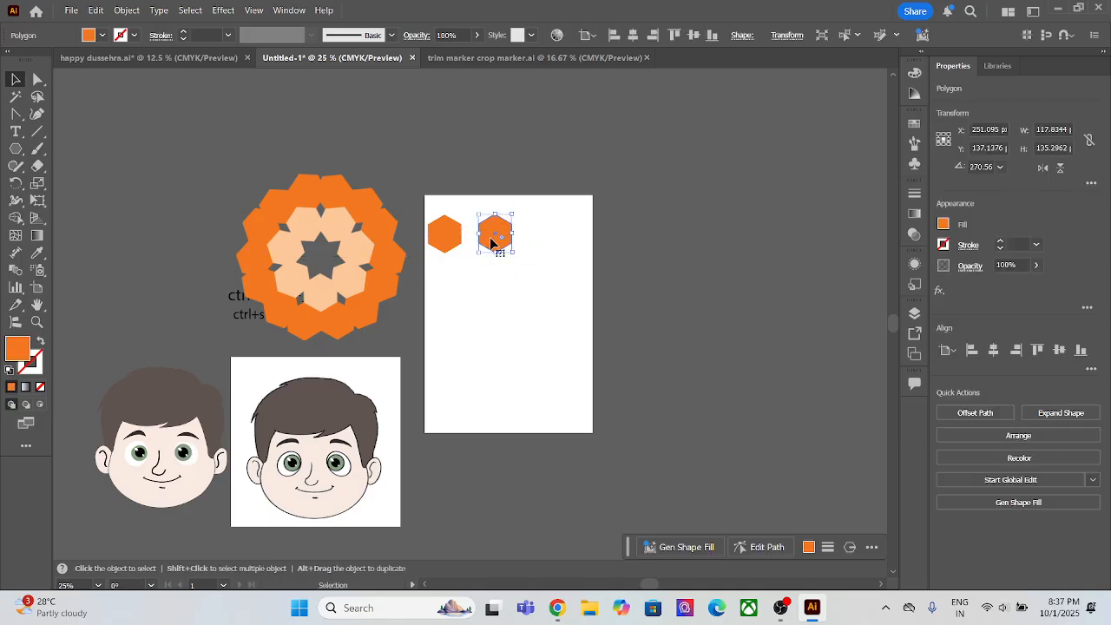
pyautogui.moveTo(15, 148); pyautogui.dragTo(85, 156)
pyautogui.moveTo(468, 235)
pyautogui.mouseDown()
pyautogui.moveTo(490, 242)
pyautogui.moveTo(486, 318)
pyautogui.mouseUp()
pyautogui.click(16, 79)
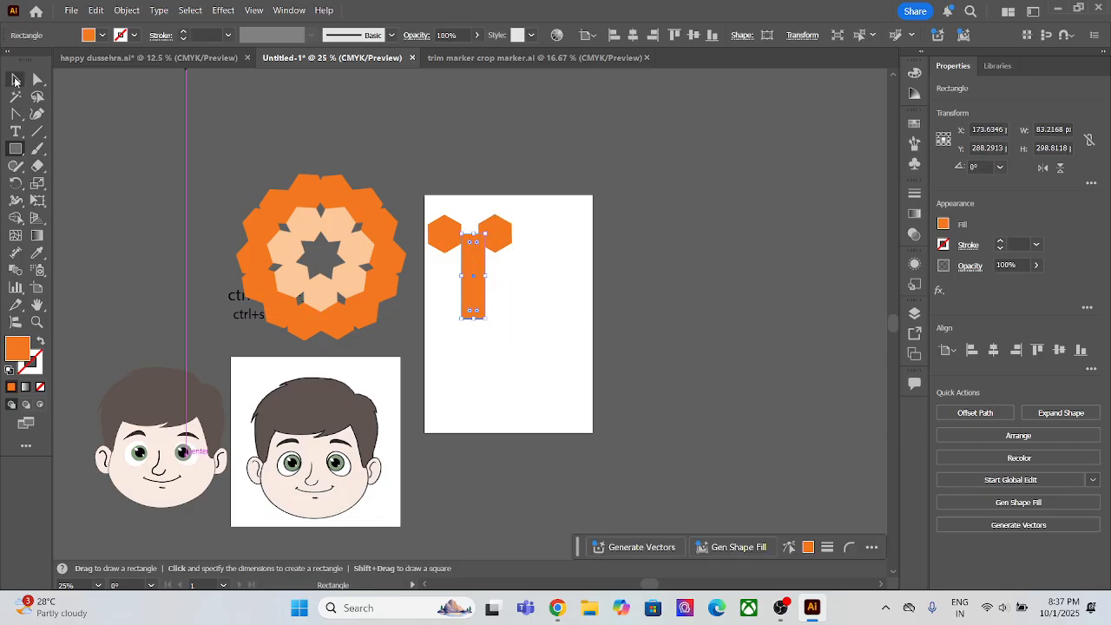
pyautogui.moveTo(471, 305); pyautogui.dragTo(465, 300)
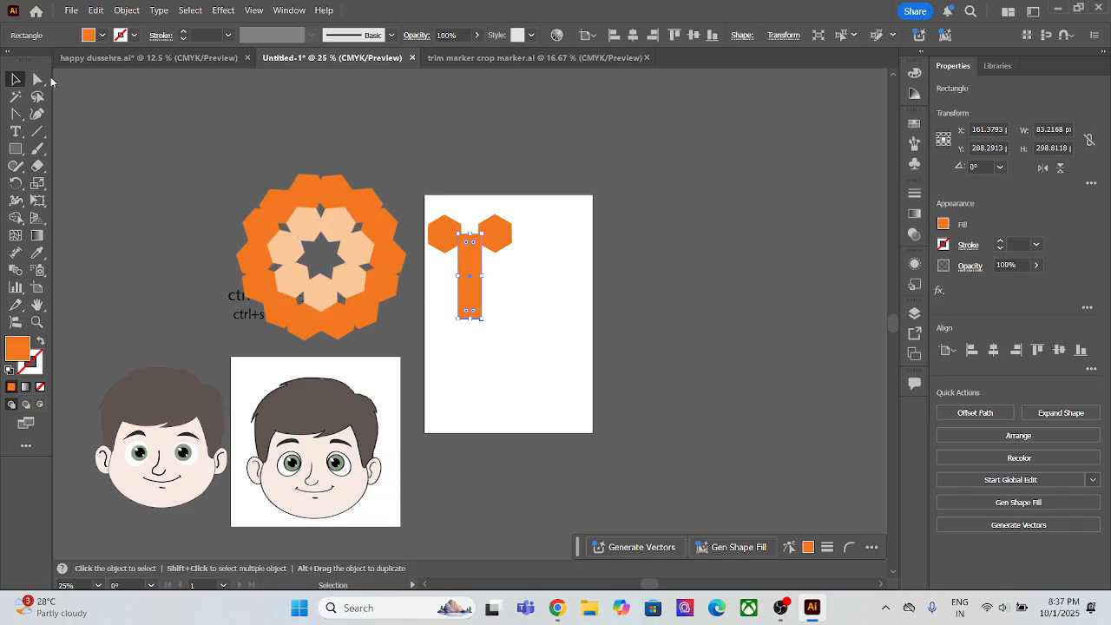
# Step: Shorten the rectangle between the hexagons and delete it together with both hexagons to empty the artboard
pyautogui.click(37, 79)
pyautogui.moveTo(510, 304); pyautogui.dragTo(422, 206)
pyautogui.click(521, 200)
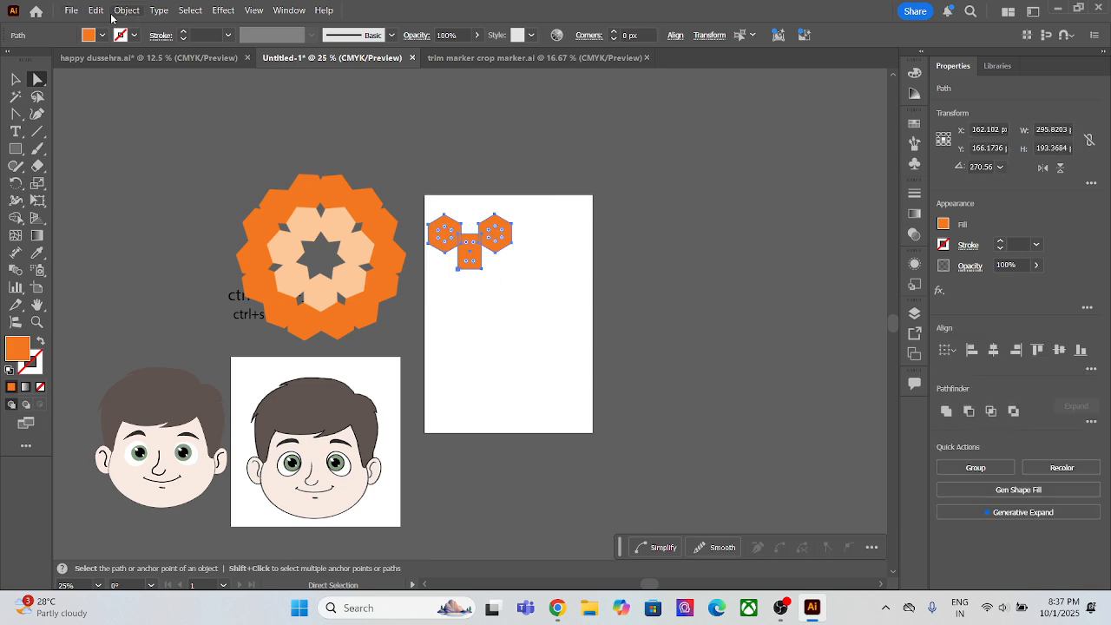
pyautogui.press('Delete')
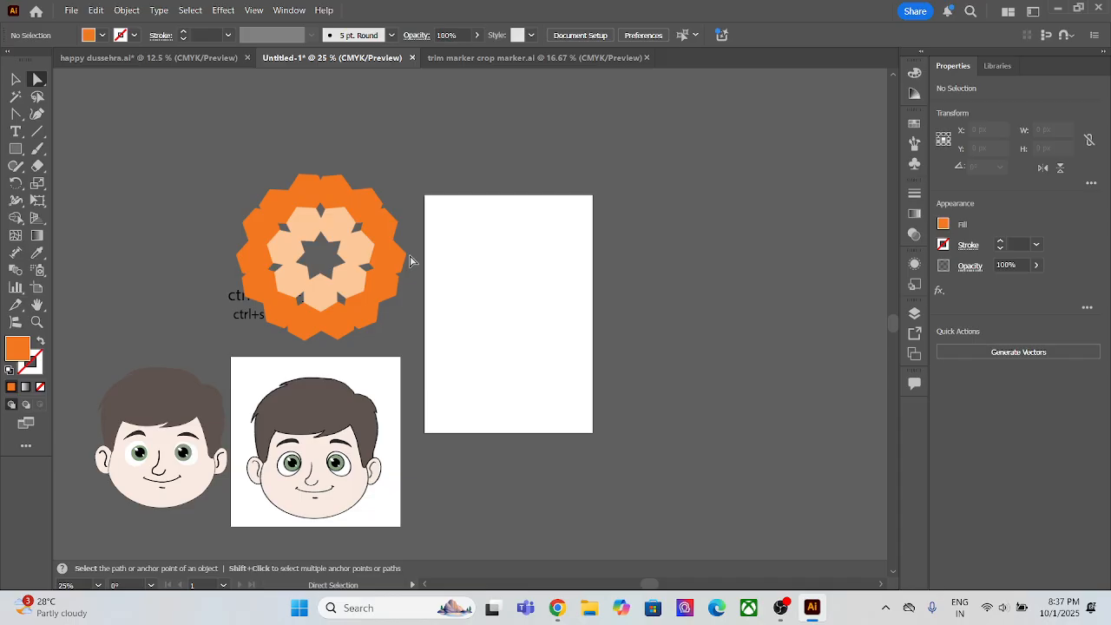
# Step: Create a rectangle 3 px wide and 298.8118 px high on the empty artboard by entering its dimensions
pyautogui.click(15, 148)
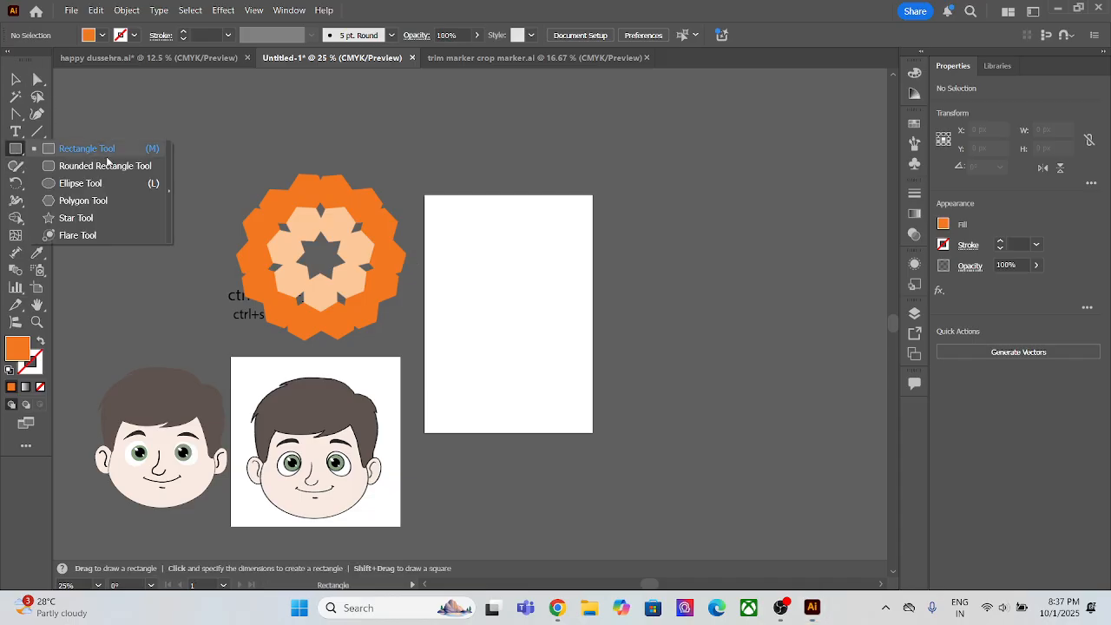
pyautogui.click(462, 252)
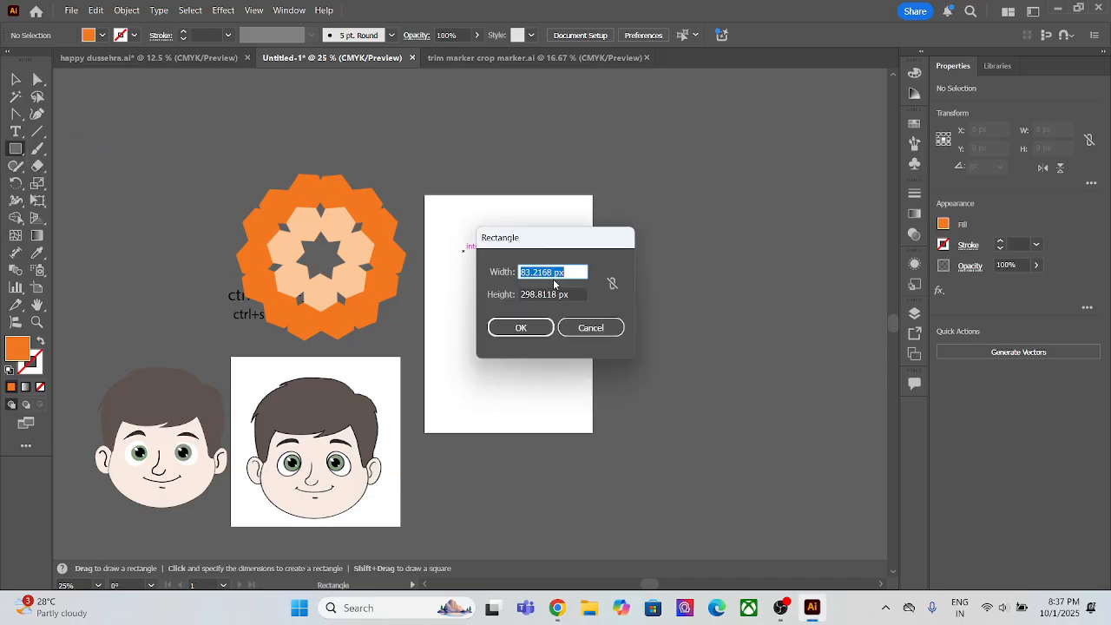
pyautogui.write('3')
pyautogui.click(510, 333)
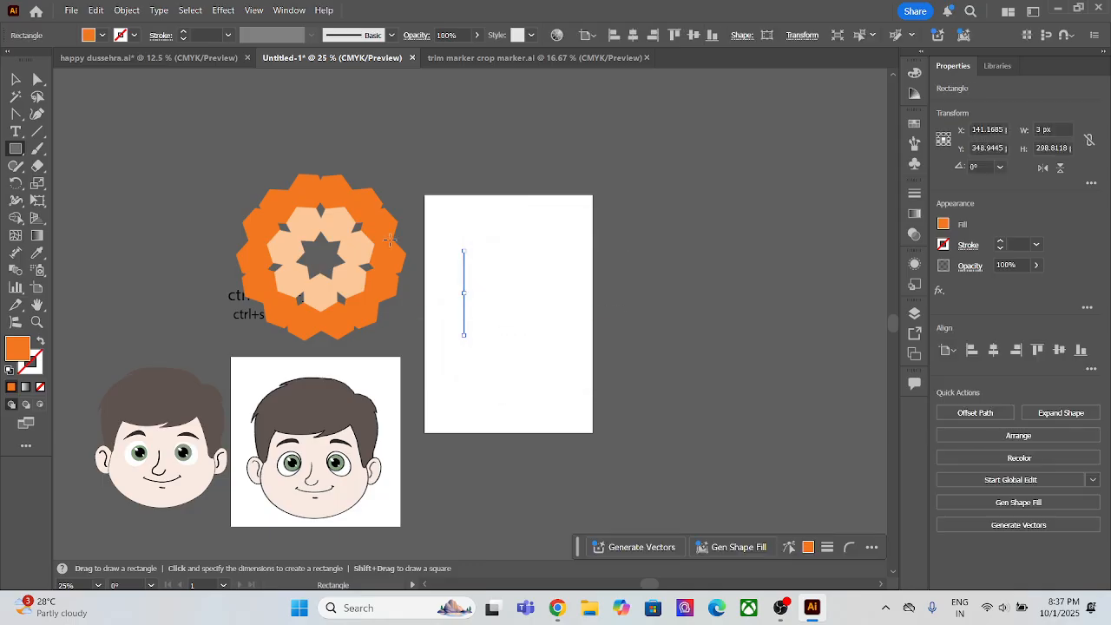
# Step: Delete the thin rectangle and draw a triangle about 649 × 732 px over the artboard with the Polygon tool
pyautogui.press('Delete')
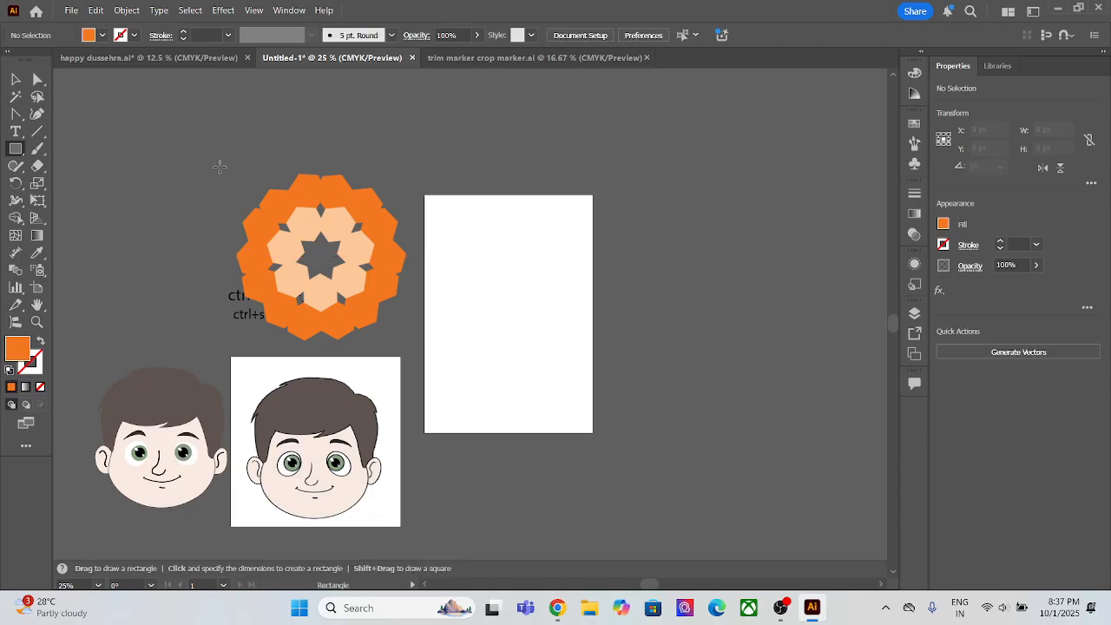
pyautogui.click(10, 148)
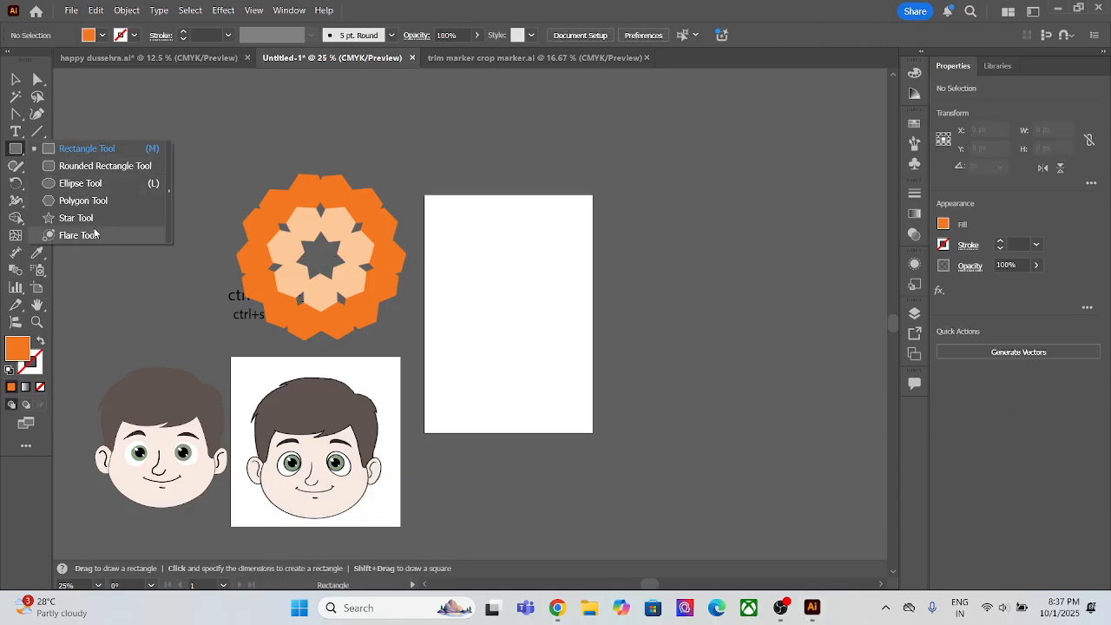
pyautogui.click(83, 200)
pyautogui.moveTo(443, 256); pyautogui.dragTo(583, 302)
pyautogui.press('Down')
pyautogui.press('Down')
pyautogui.press('Down')
# Step: Rotate the triangle slightly to about 269° and shrink it to about 91 × 105 px in the artboard's upper-left corner
pyautogui.click(15, 78)
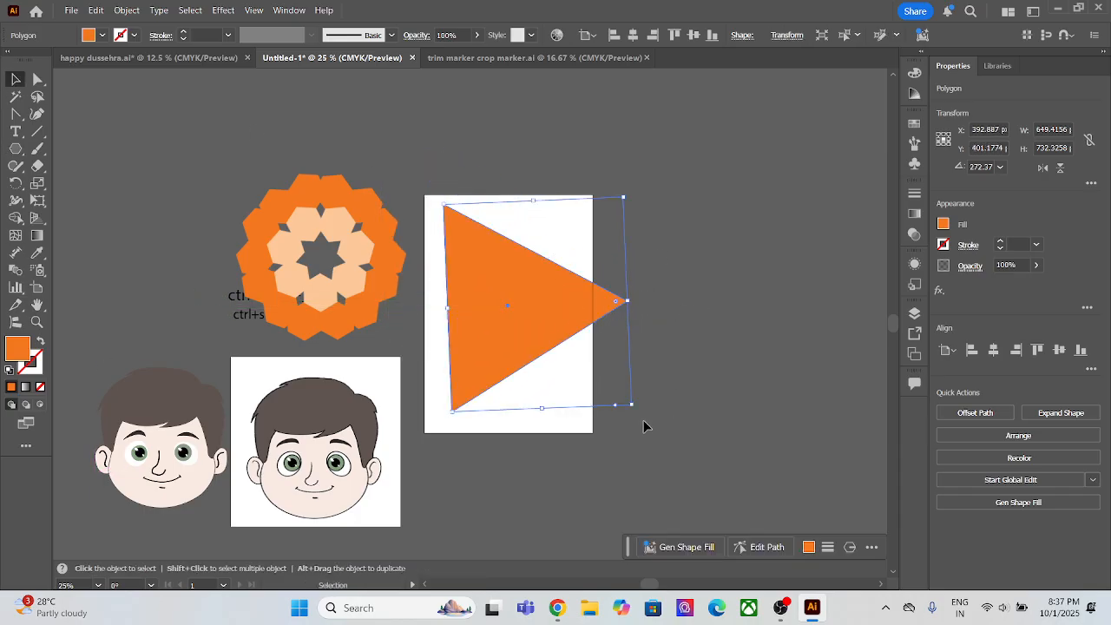
pyautogui.moveTo(637, 409); pyautogui.dragTo(638, 416)
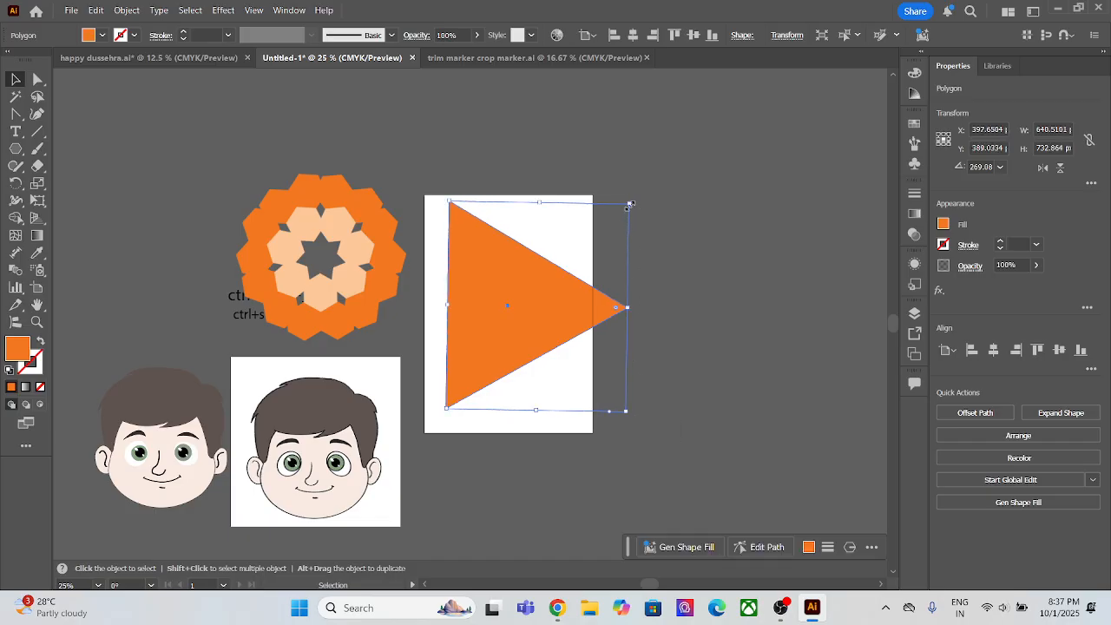
pyautogui.moveTo(630, 205); pyautogui.dragTo(472, 229)
pyautogui.hotkey('ctrl', 'z')
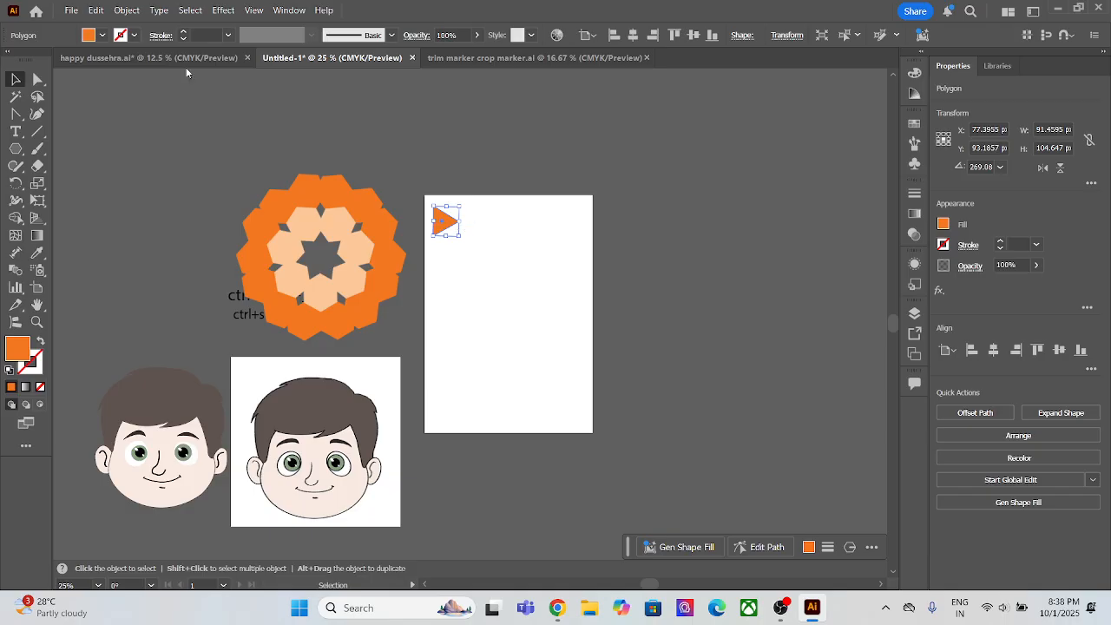
# Step: Apply a grid repeat to the triangle and extend it to five columns and seven rows, about 498 × 810 px
pyautogui.click(127, 10)
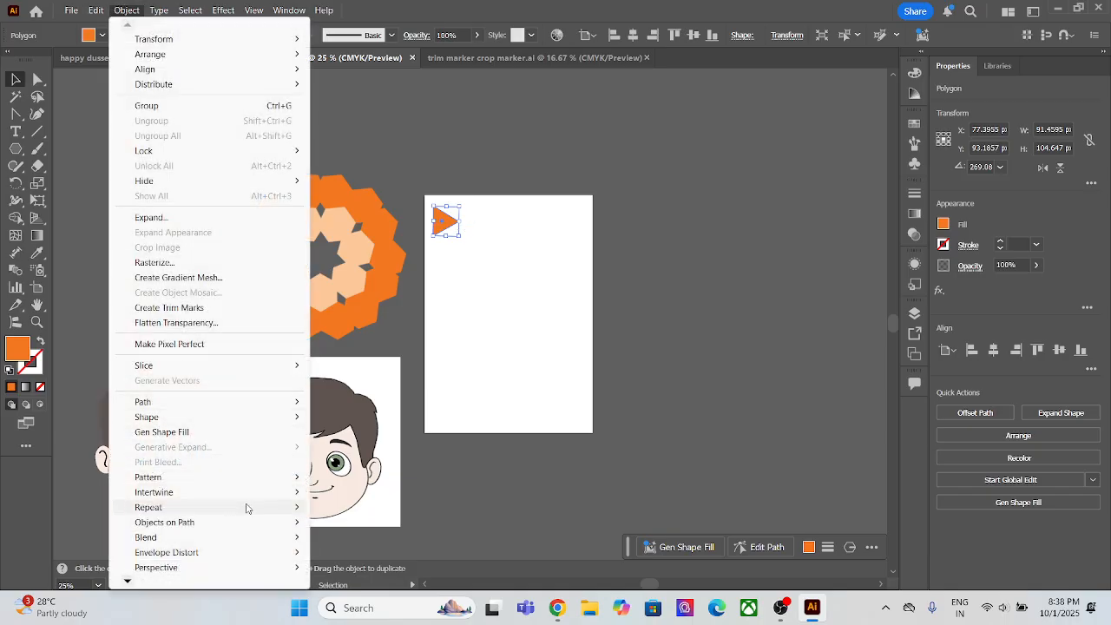
pyautogui.moveTo(245, 506)
pyautogui.click(338, 523)
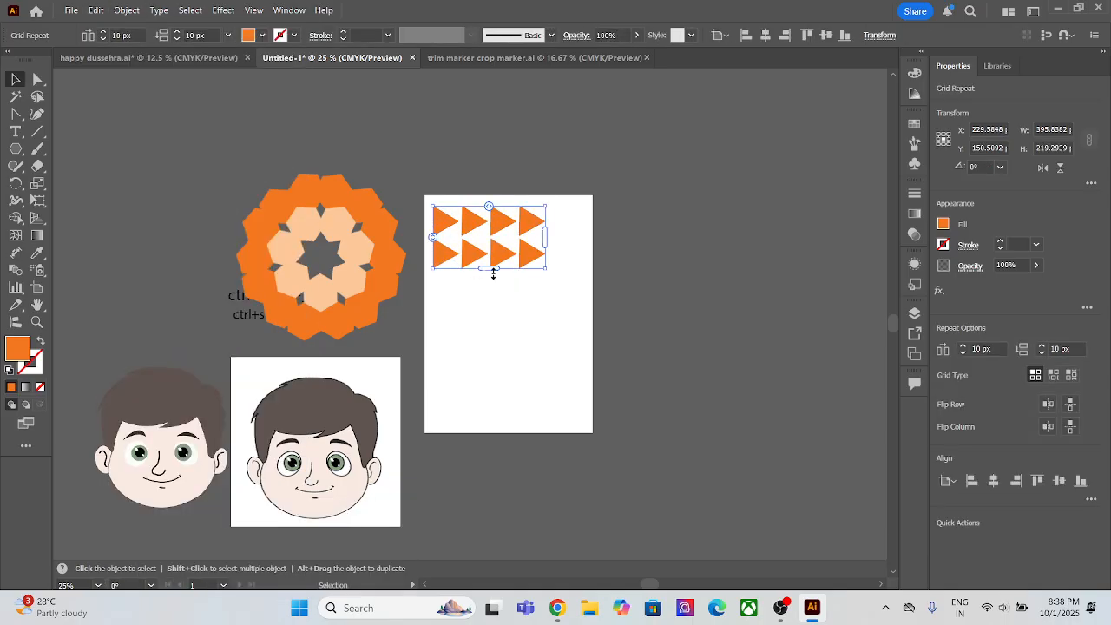
pyautogui.moveTo(494, 275); pyautogui.dragTo(491, 434)
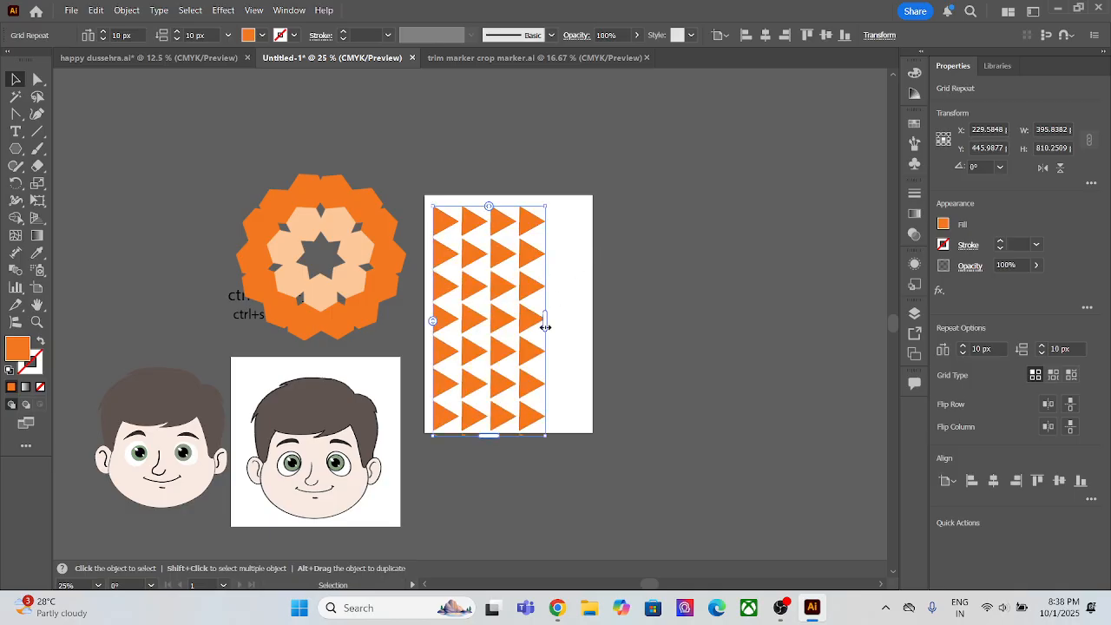
pyautogui.moveTo(545, 327); pyautogui.dragTo(576, 314)
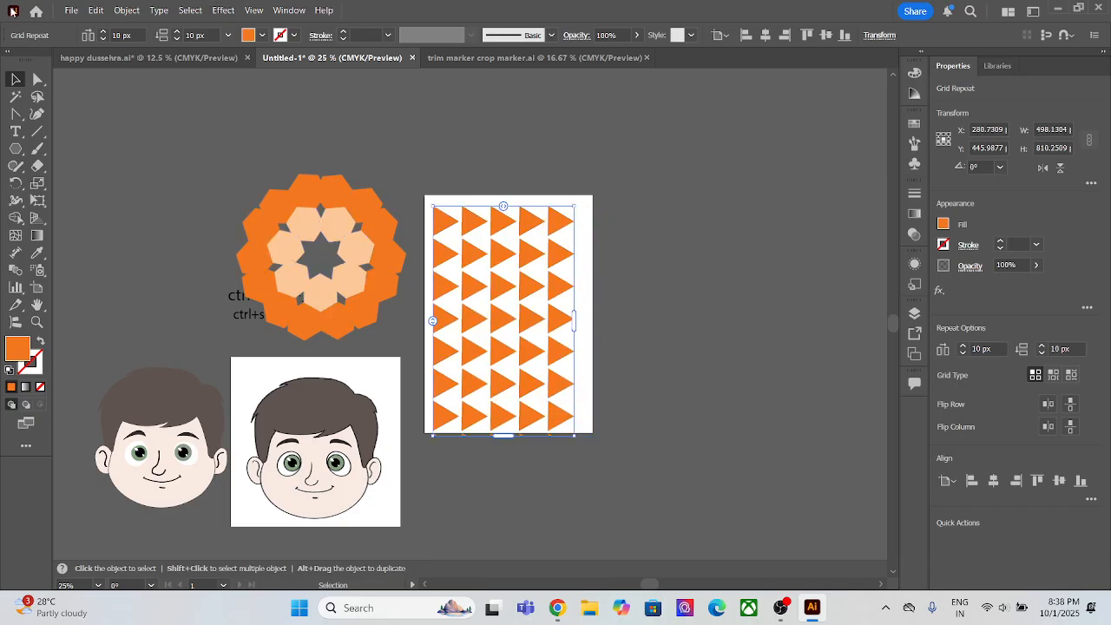
# Step: Try a second grid repeat on the triangle grid, undo it, and deselect the grid
pyautogui.click(123, 10)
pyautogui.moveTo(199, 508)
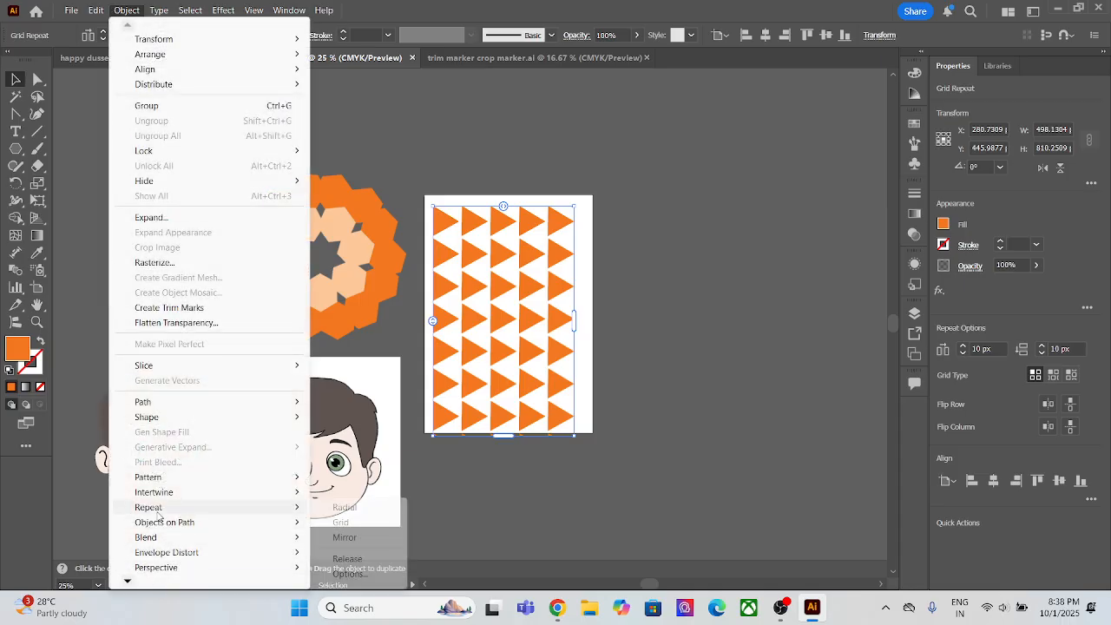
pyautogui.click(330, 525)
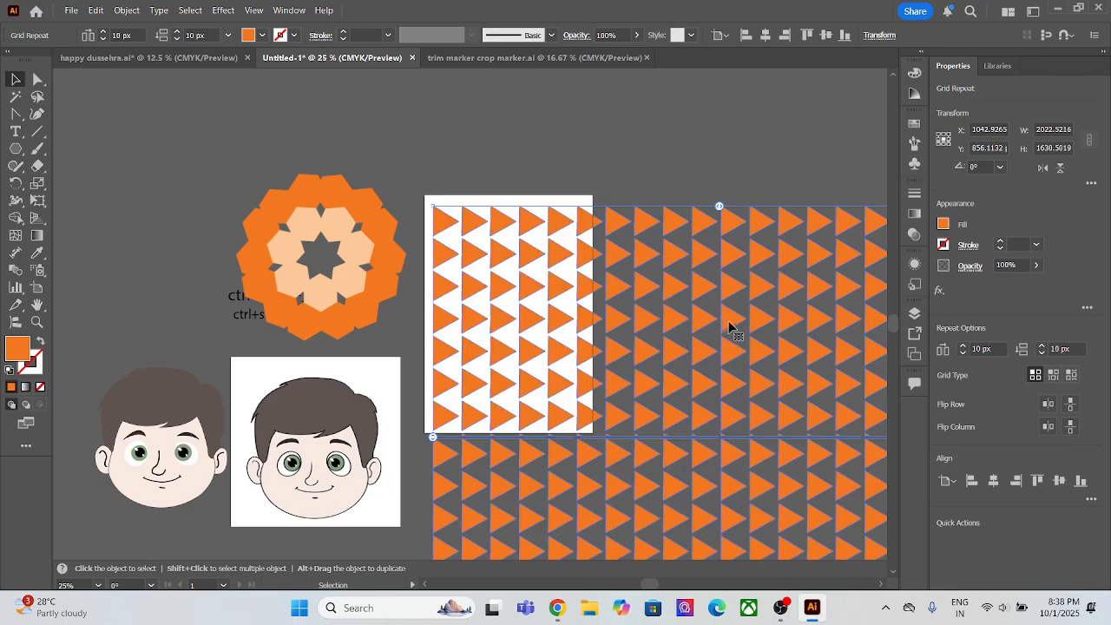
pyautogui.hotkey('ctrl', 'z')
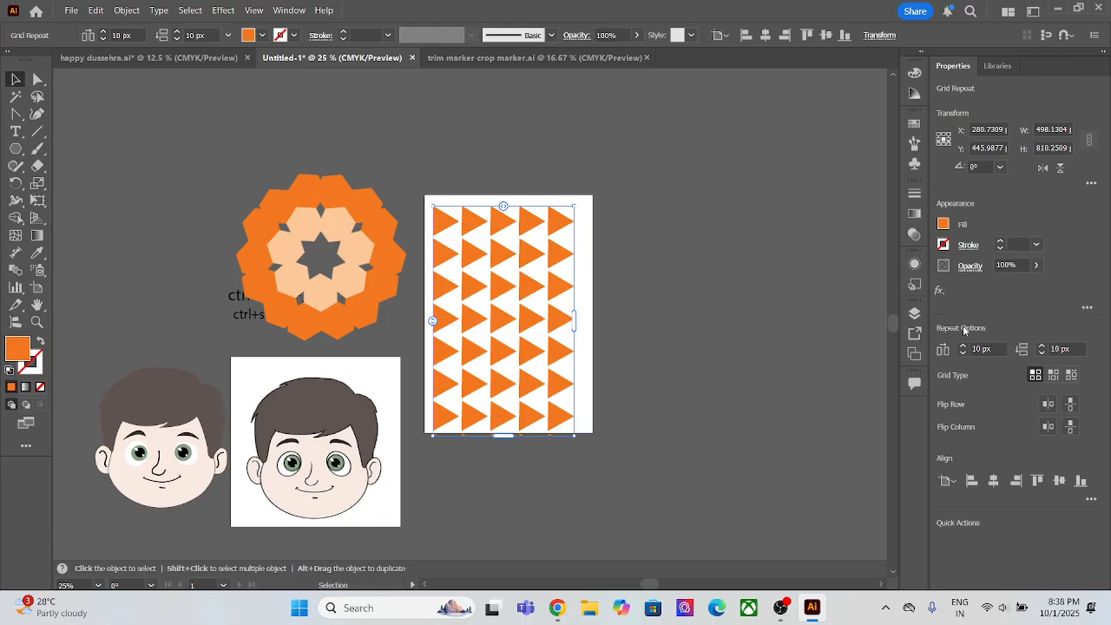
pyautogui.doubleClick(552, 302)
pyautogui.doubleClick(595, 314)
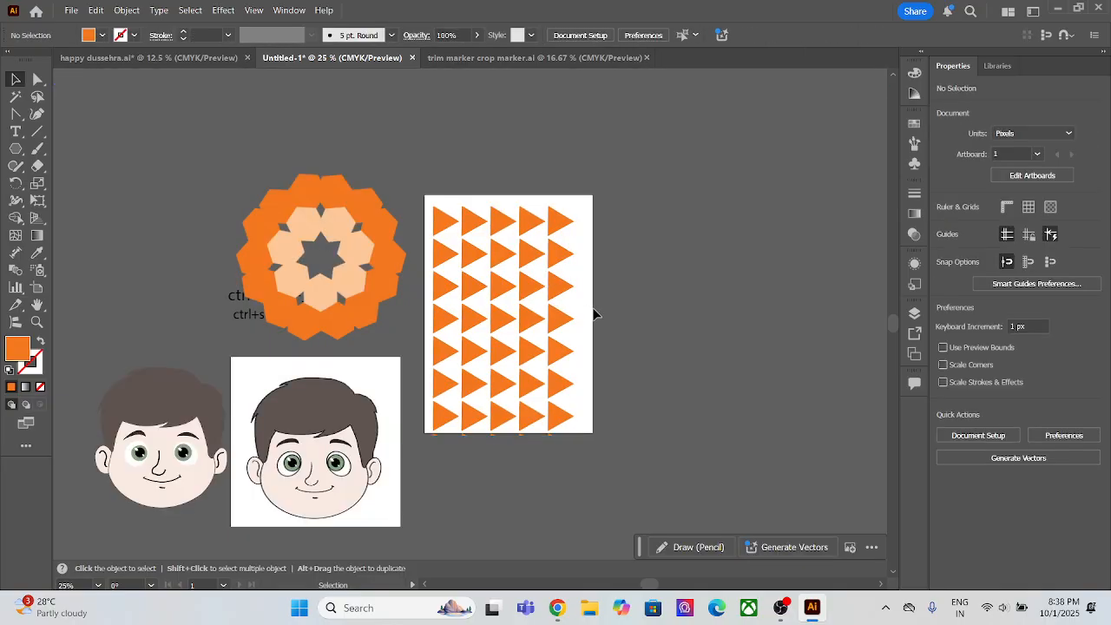
# Step: Try the Brick by Row and Brick by Column types on the triangle grid and set it to Brick by Row
pyautogui.click(559, 282)
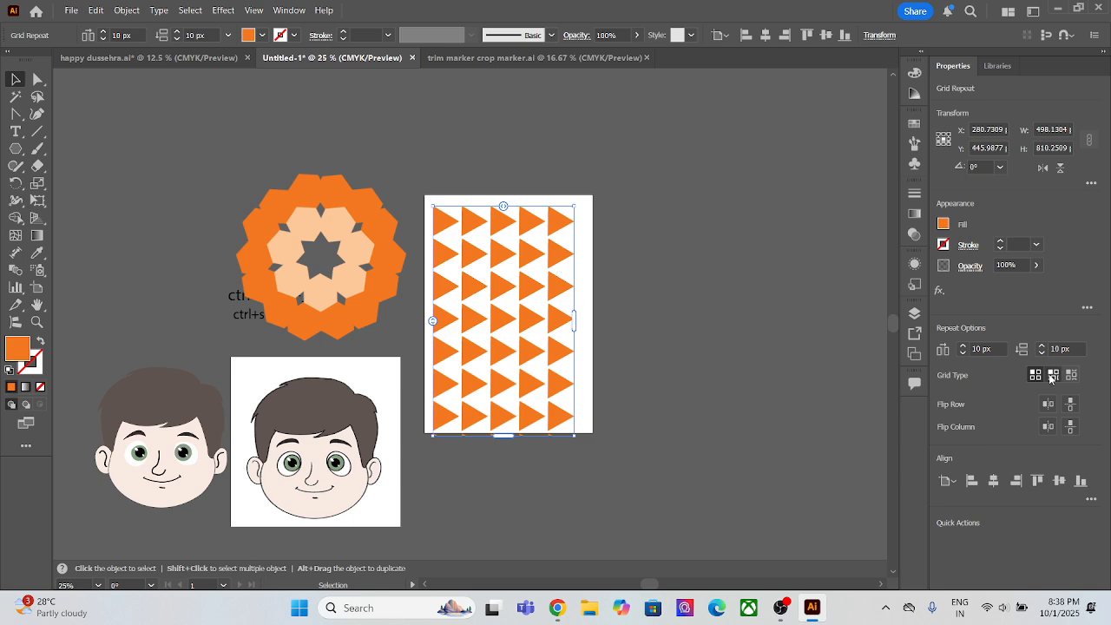
pyautogui.click(1052, 377)
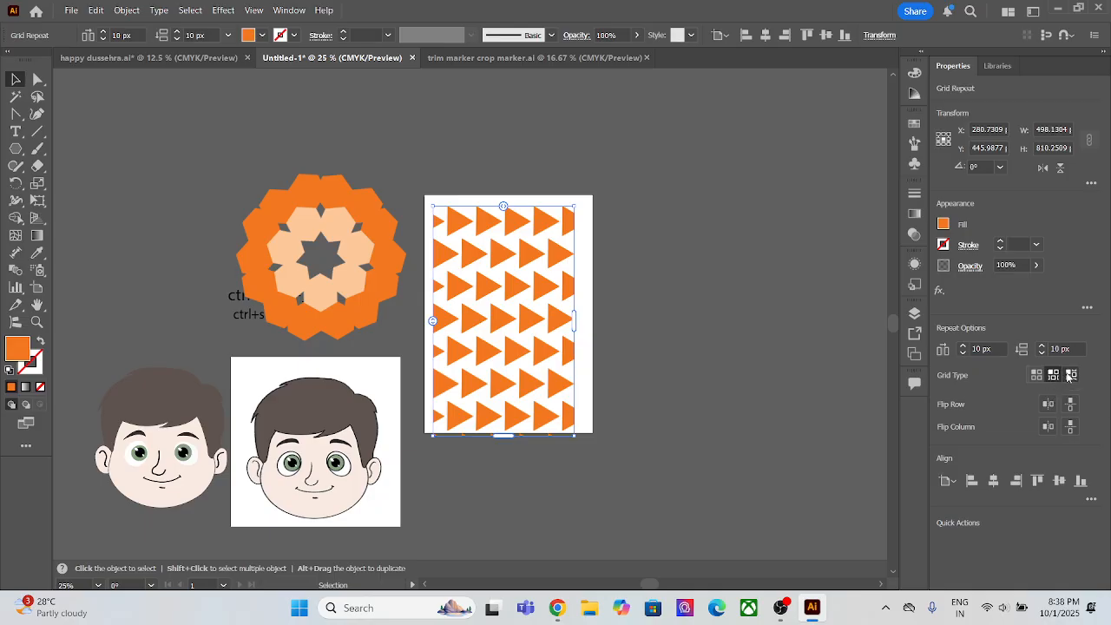
pyautogui.click(1072, 376)
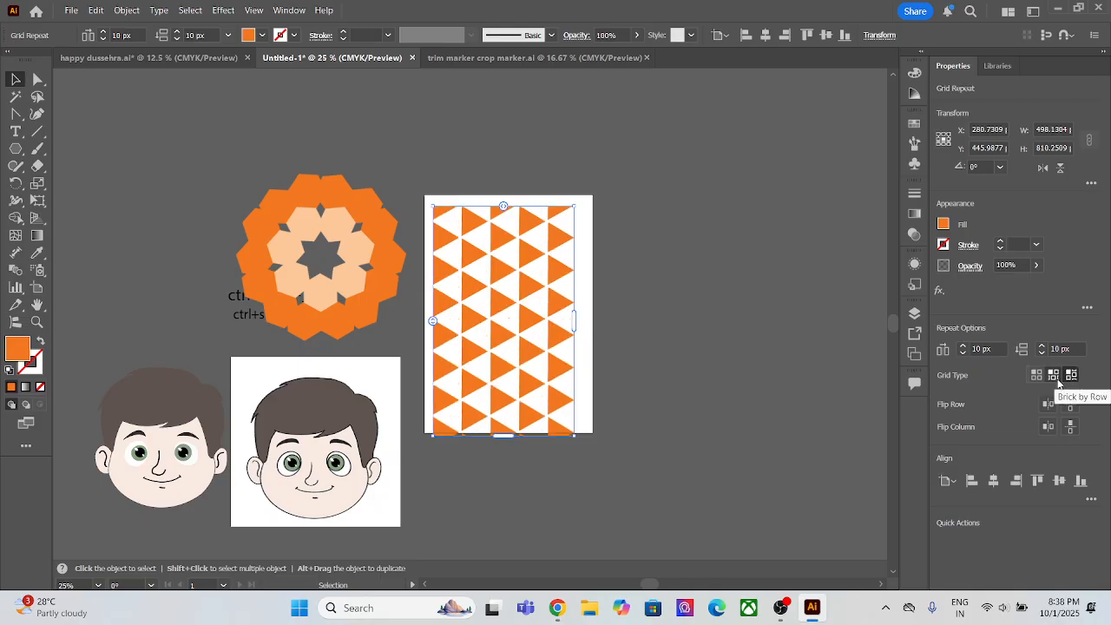
pyautogui.click(1053, 376)
# Step: Try the flip options on the triangle grid, finishing with rows and columns flipped both horizontally and vertically
pyautogui.click(1047, 404)
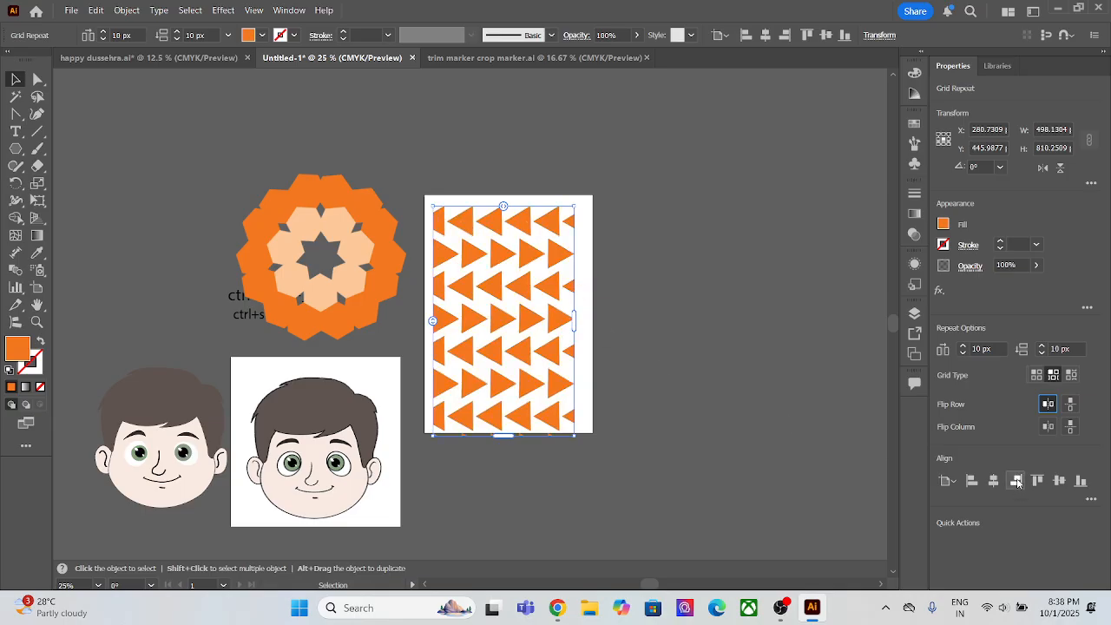
pyautogui.click(1071, 430)
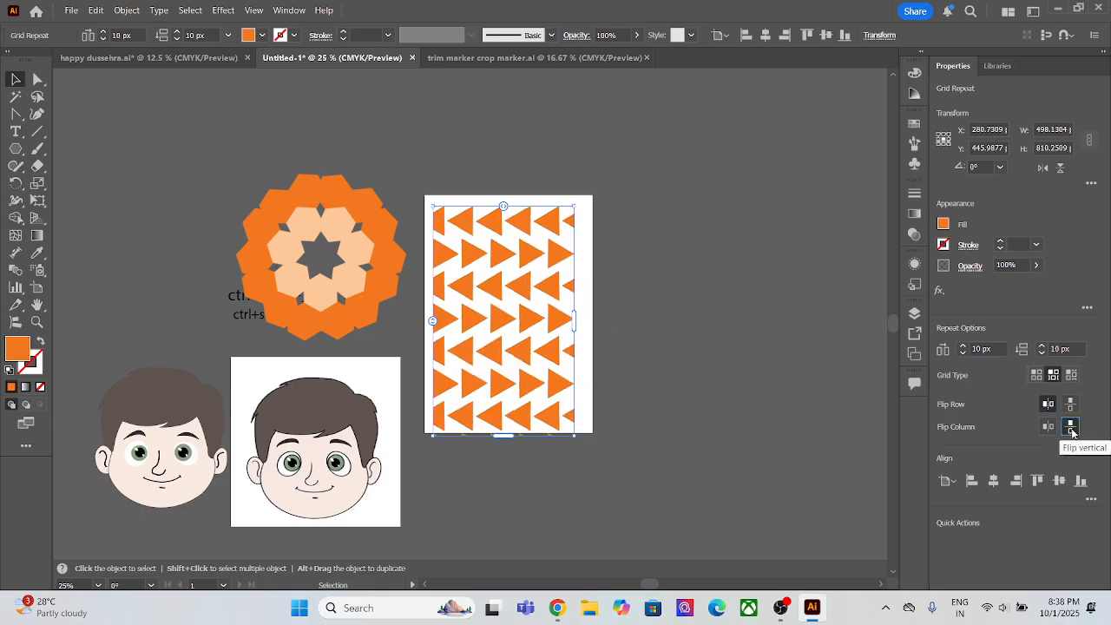
pyautogui.click(1049, 429)
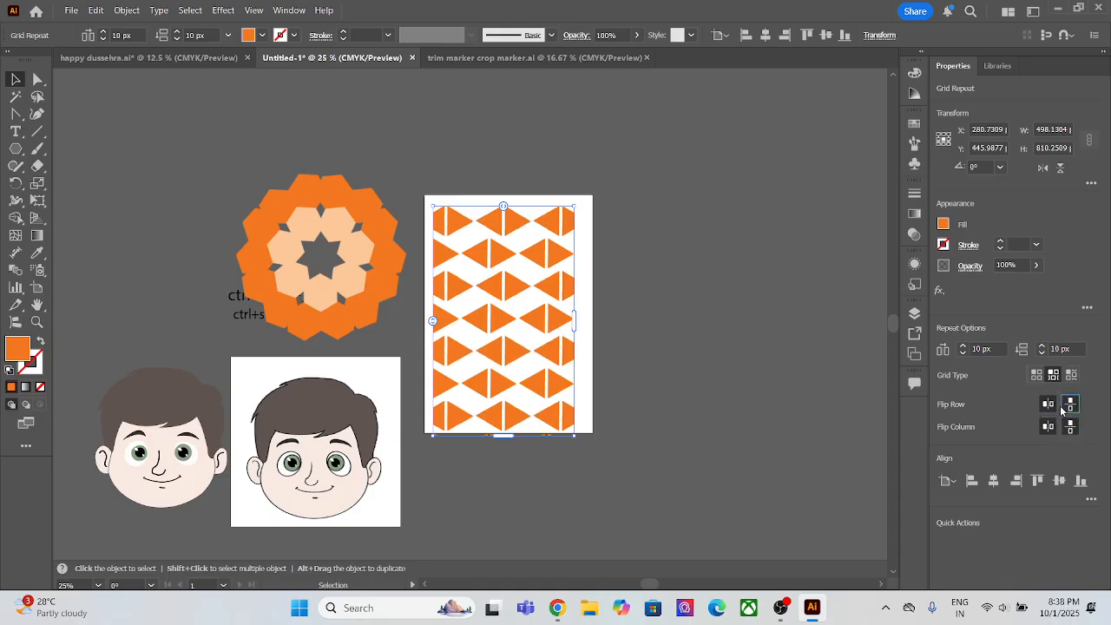
pyautogui.click(1053, 408)
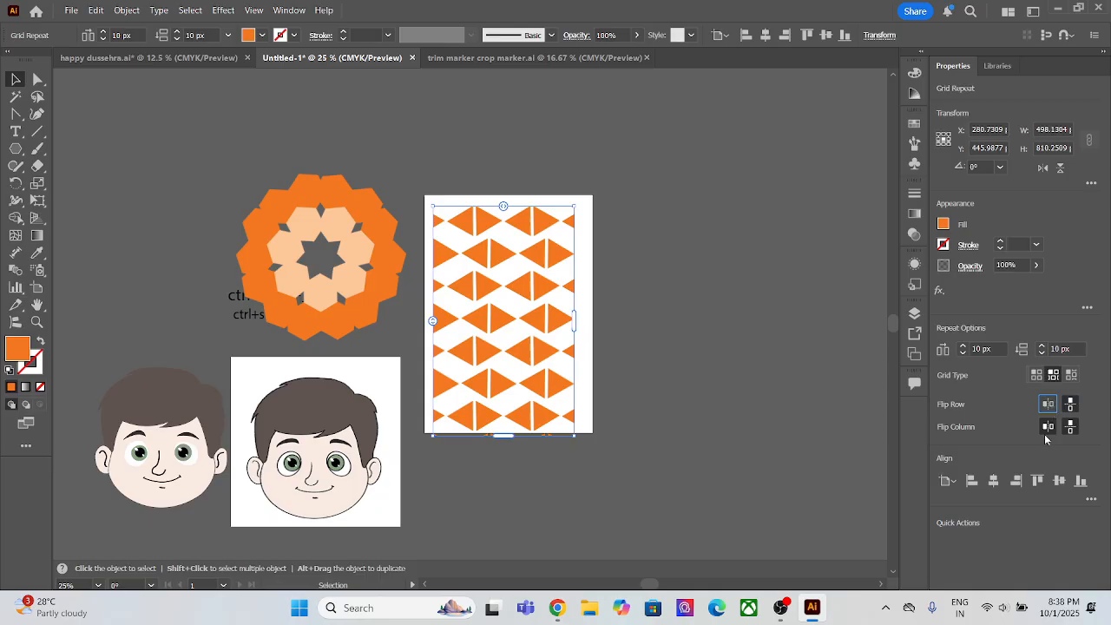
pyautogui.click(1070, 426)
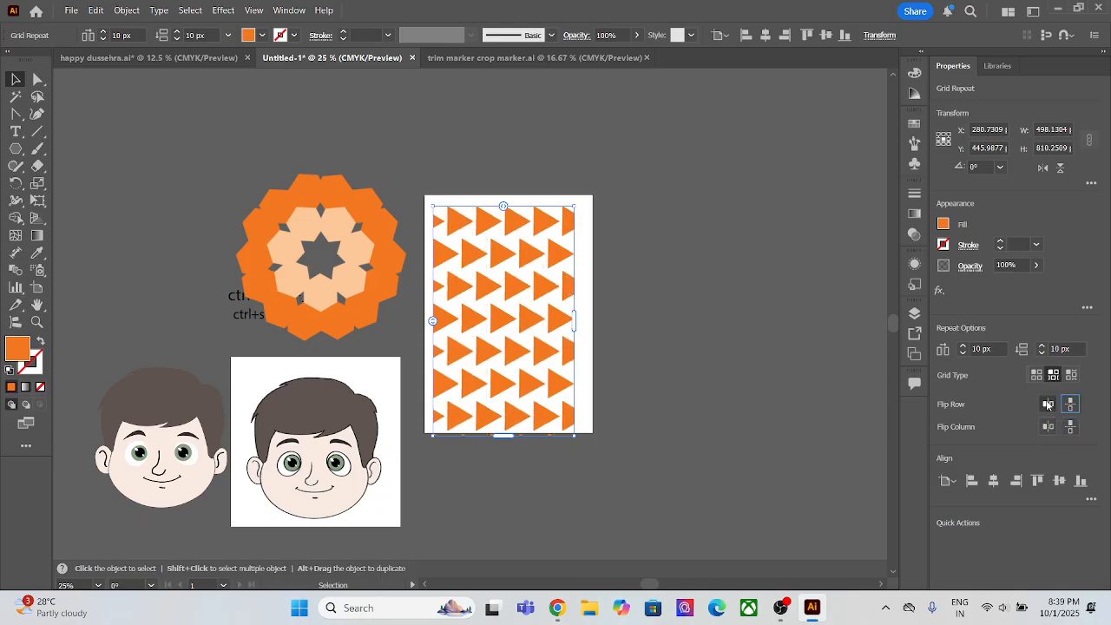
pyautogui.click(1047, 403)
pyautogui.click(1070, 426)
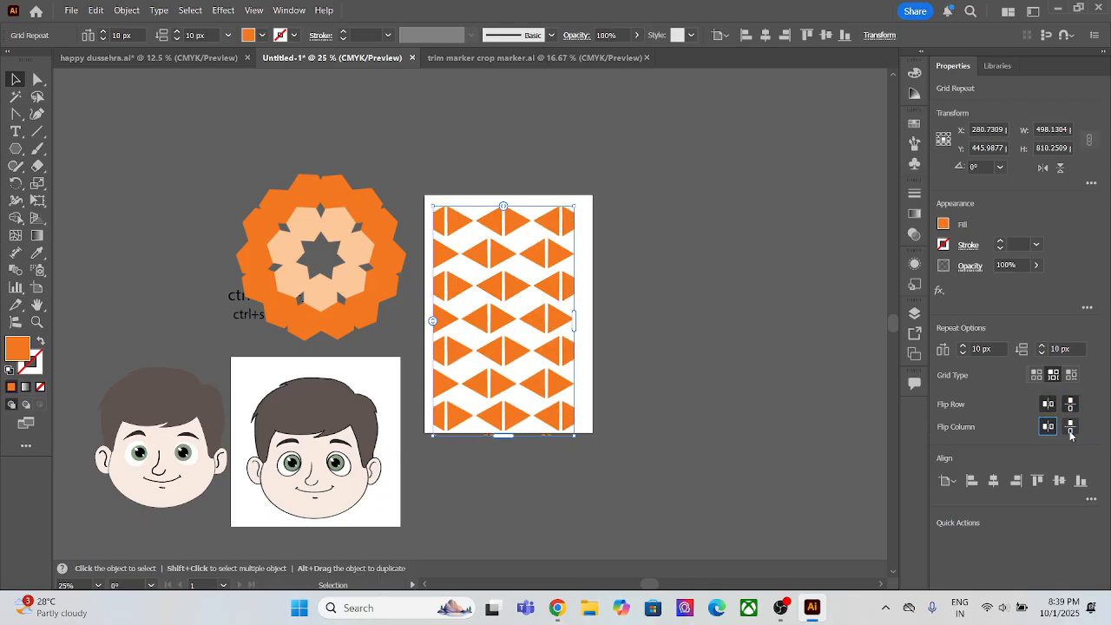
# Step: Set the hexagon radial repeat to 8 instances with Reverse Overlap on and move it above the left cartoon face
pyautogui.click(265, 212)
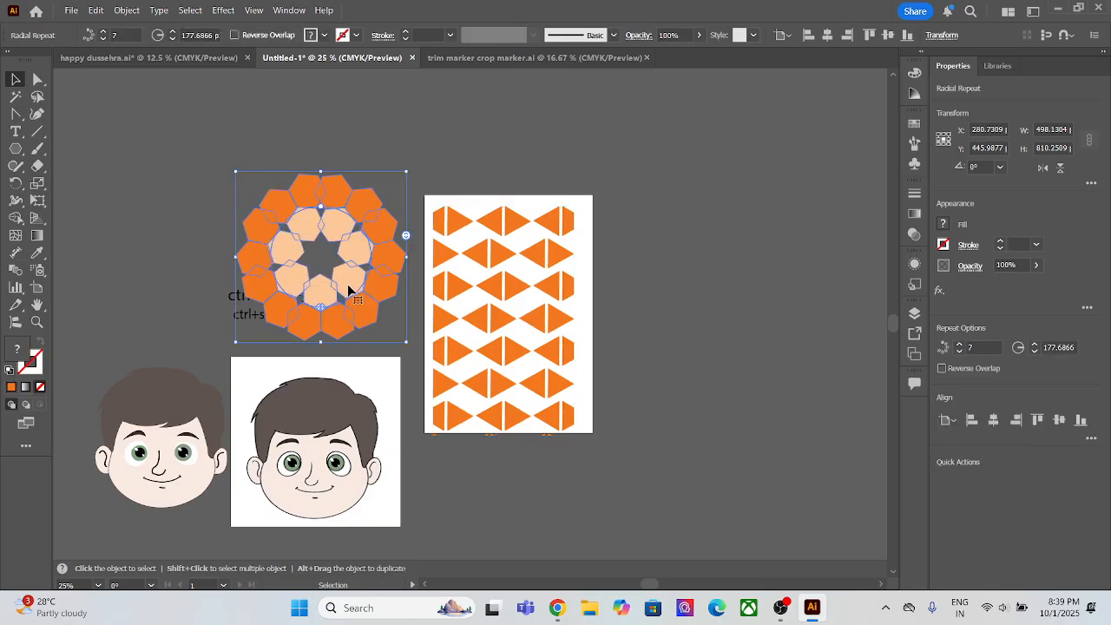
pyautogui.moveTo(369, 273); pyautogui.dragTo(771, 332)
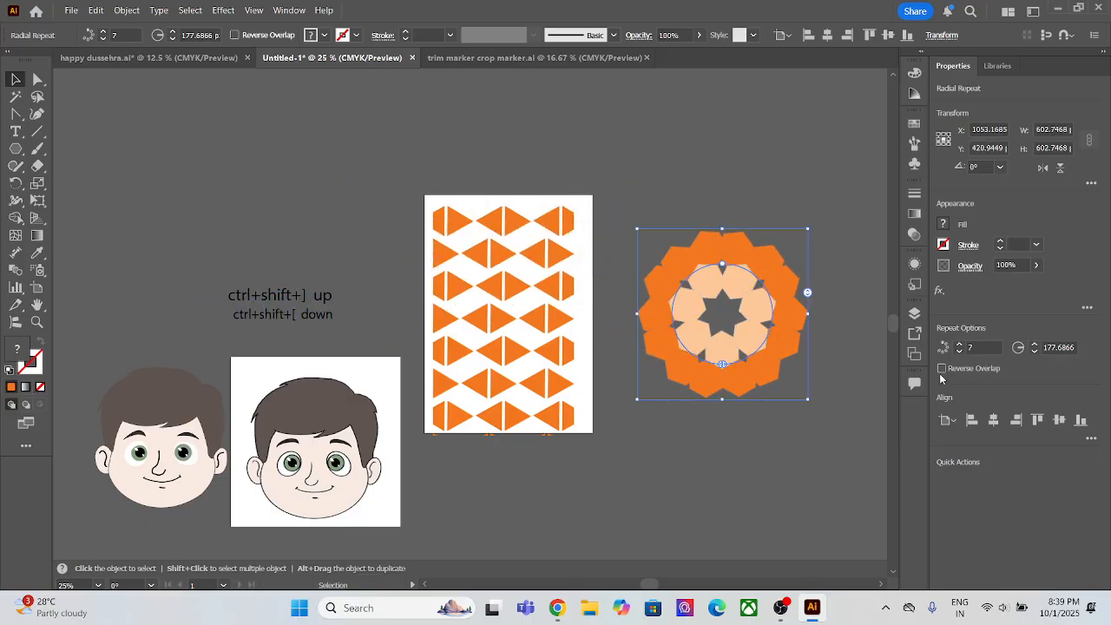
pyautogui.click(971, 348)
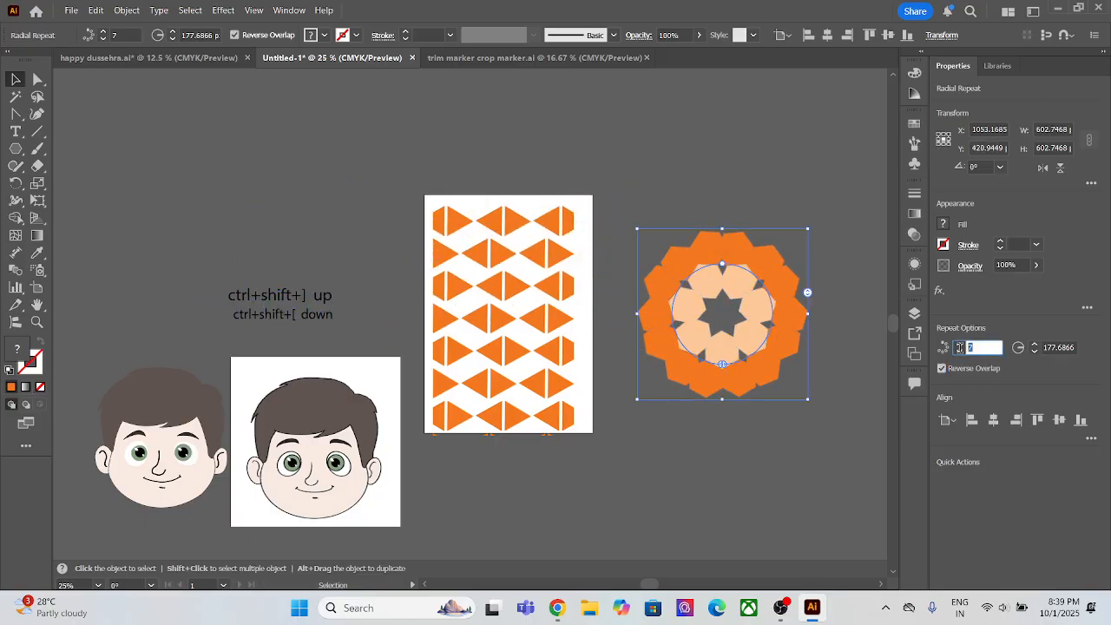
pyautogui.click(959, 353)
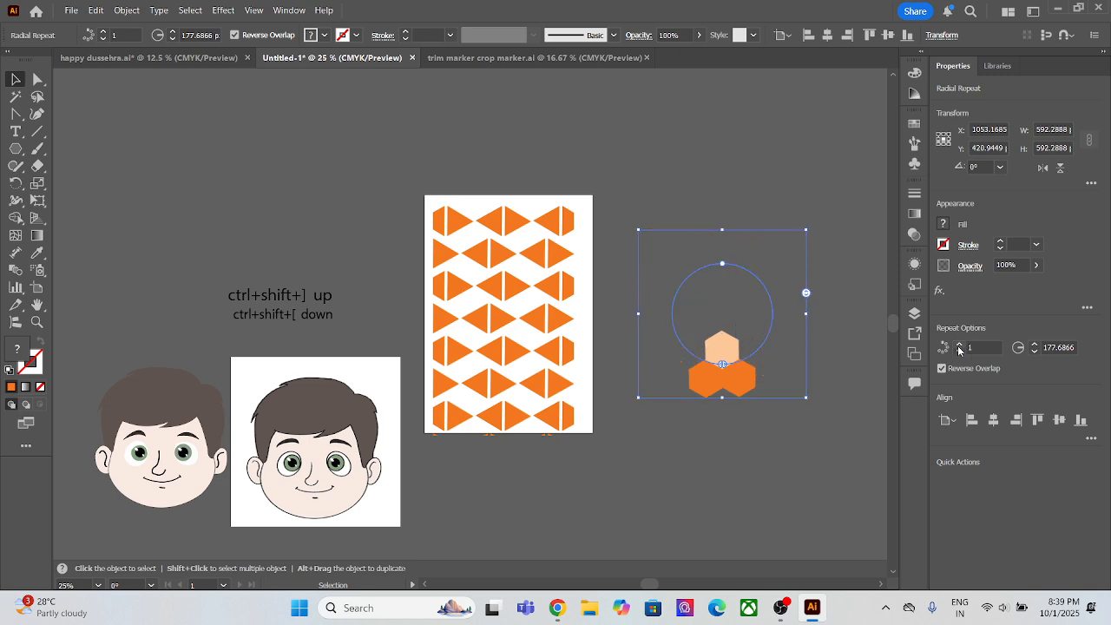
pyautogui.click(958, 346)
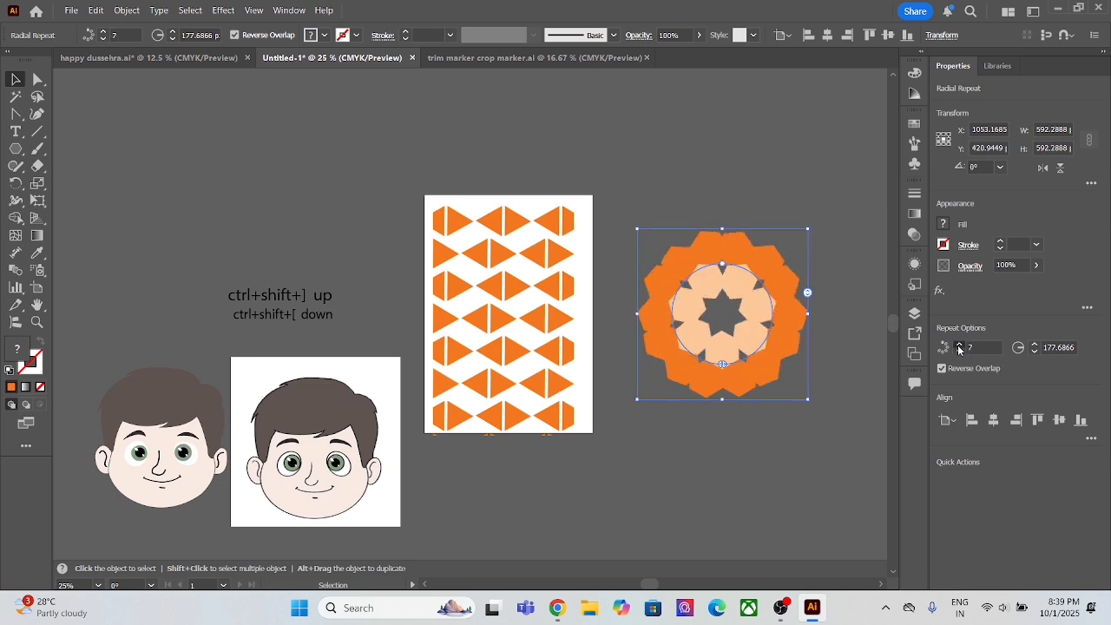
pyautogui.click(615, 246)
pyautogui.moveTo(744, 355); pyautogui.dragTo(159, 215)
# Step: Widen the triangle grid repeat to about 970 px and delete it to empty the artboard
pyautogui.click(586, 371)
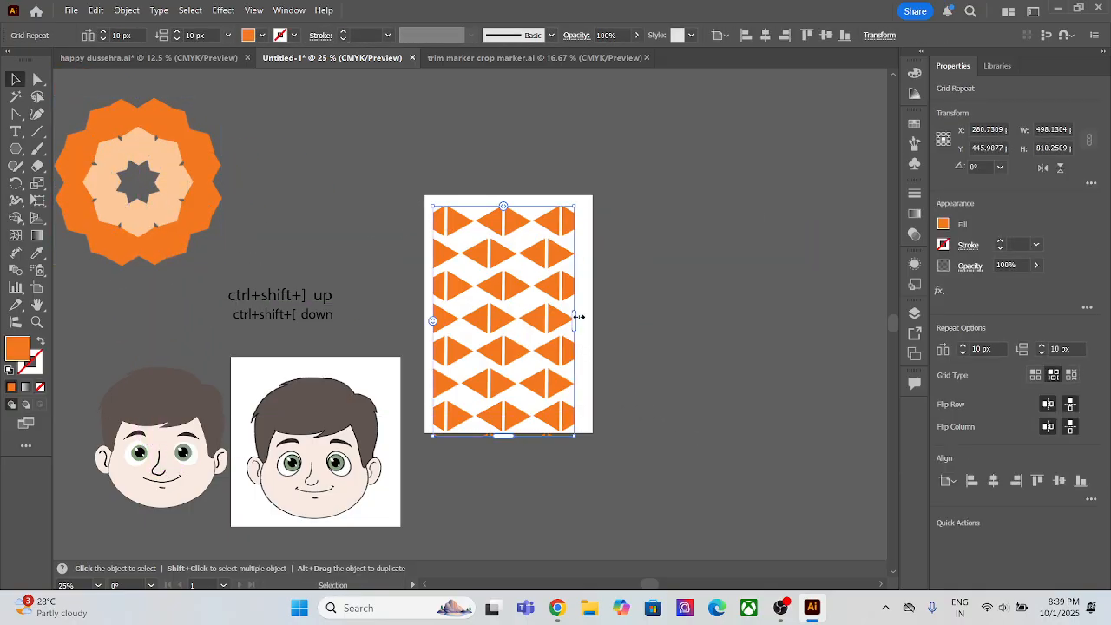
pyautogui.moveTo(578, 317); pyautogui.dragTo(709, 319)
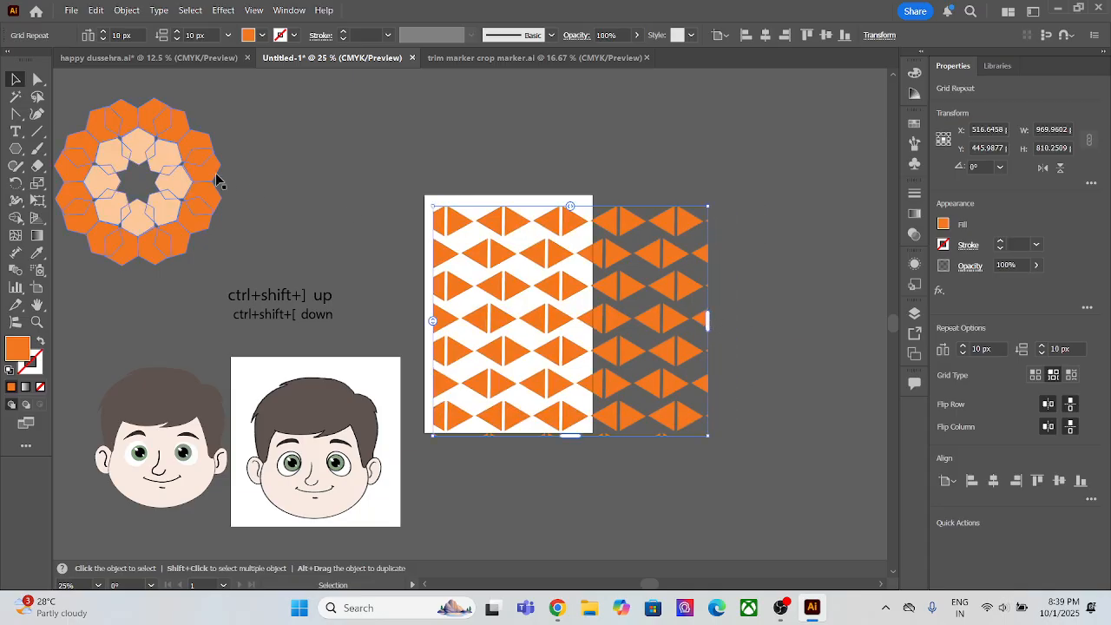
pyautogui.click(508, 259)
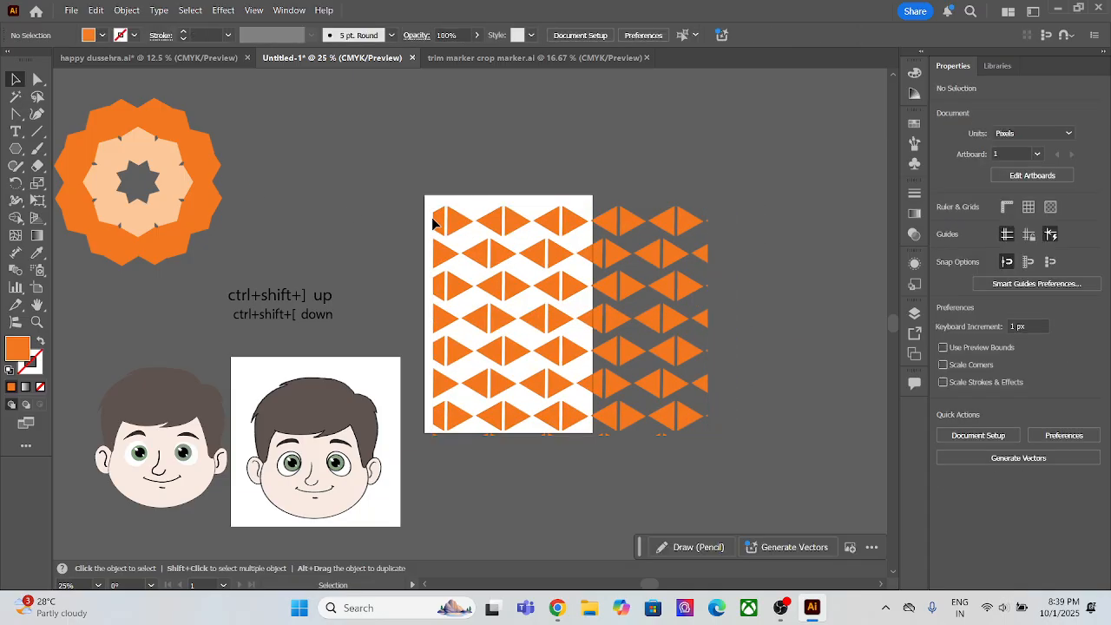
pyautogui.click(631, 383)
pyautogui.press('Delete')
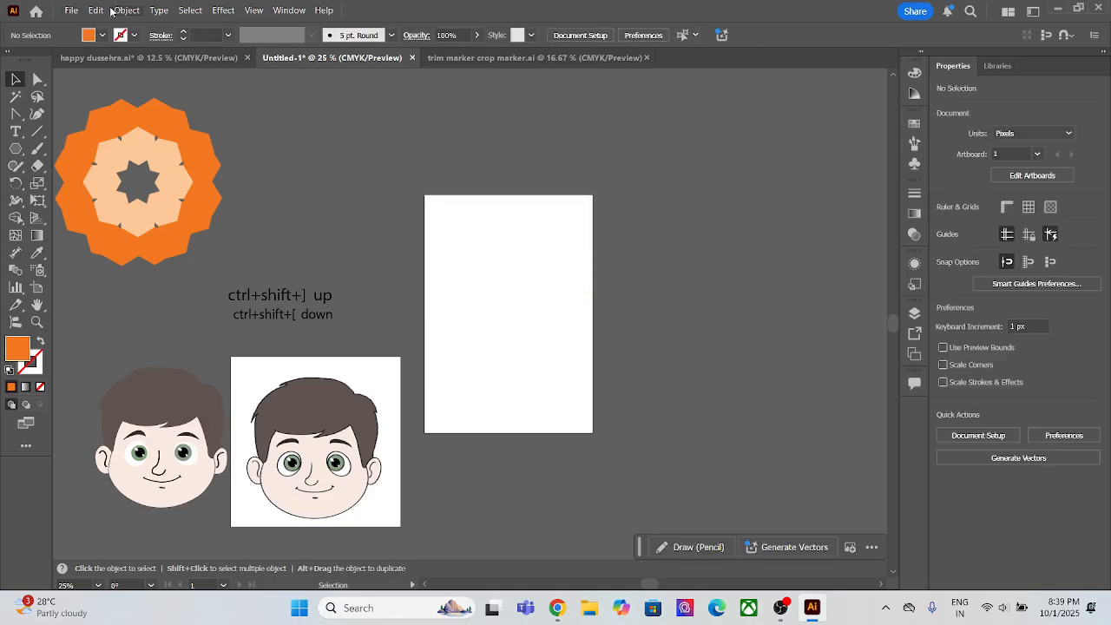
# Step: Draw an orange ellipse about 304 × 327 px near the centre of the artboard
pyautogui.click(16, 147)
pyautogui.click(74, 181)
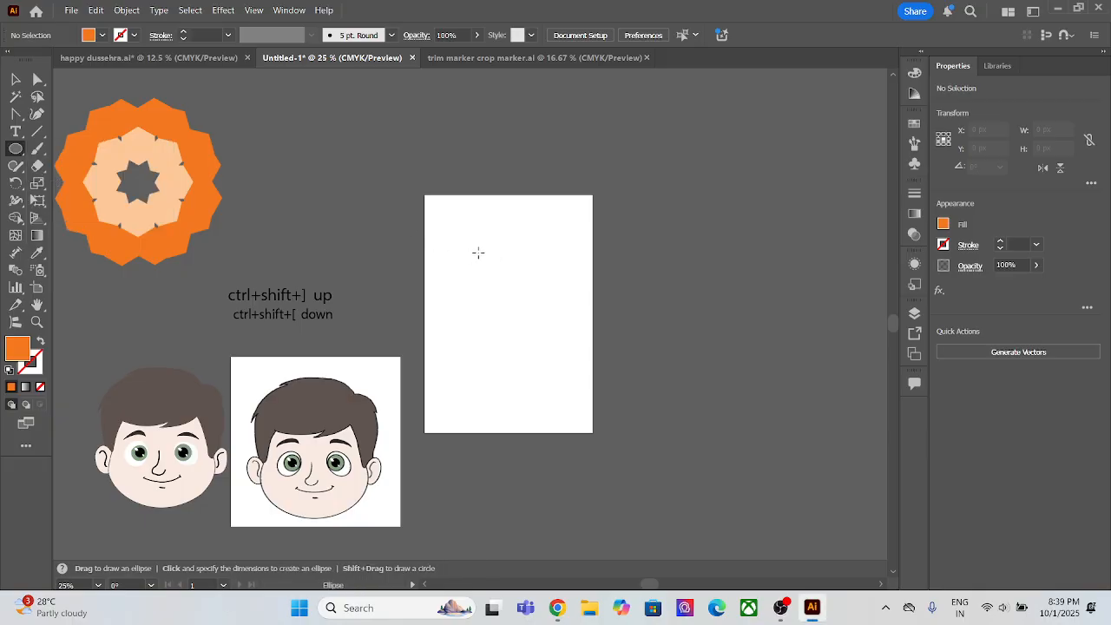
pyautogui.moveTo(471, 253); pyautogui.dragTo(557, 346)
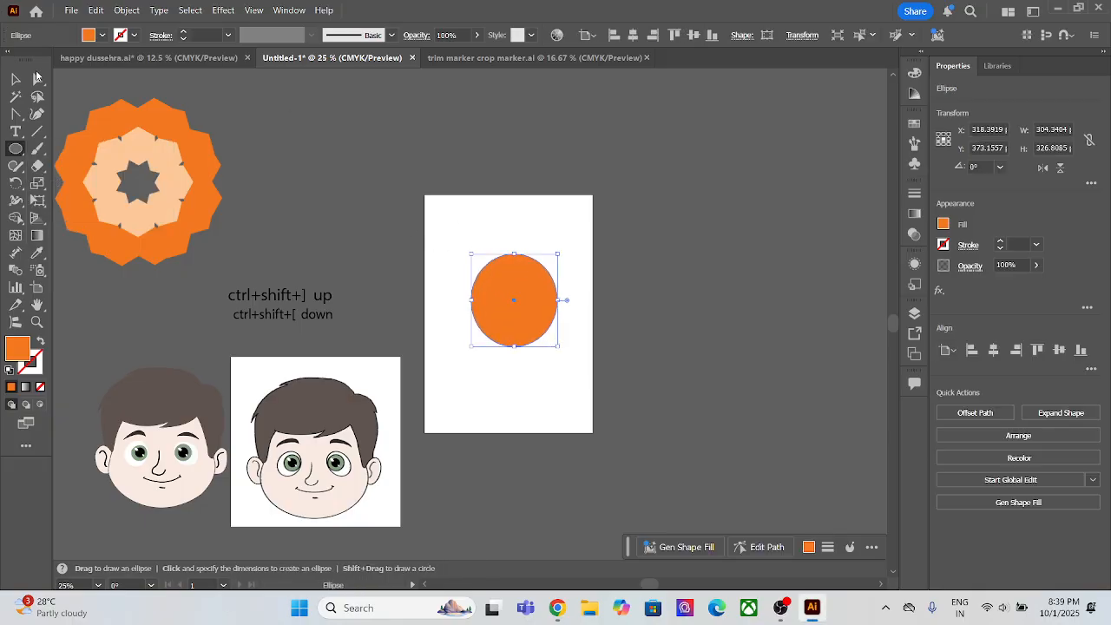
# Step: Delete the ellipse's left anchor point to leave only its right half
pyautogui.click(37, 79)
pyautogui.moveTo(442, 253); pyautogui.dragTo(482, 341)
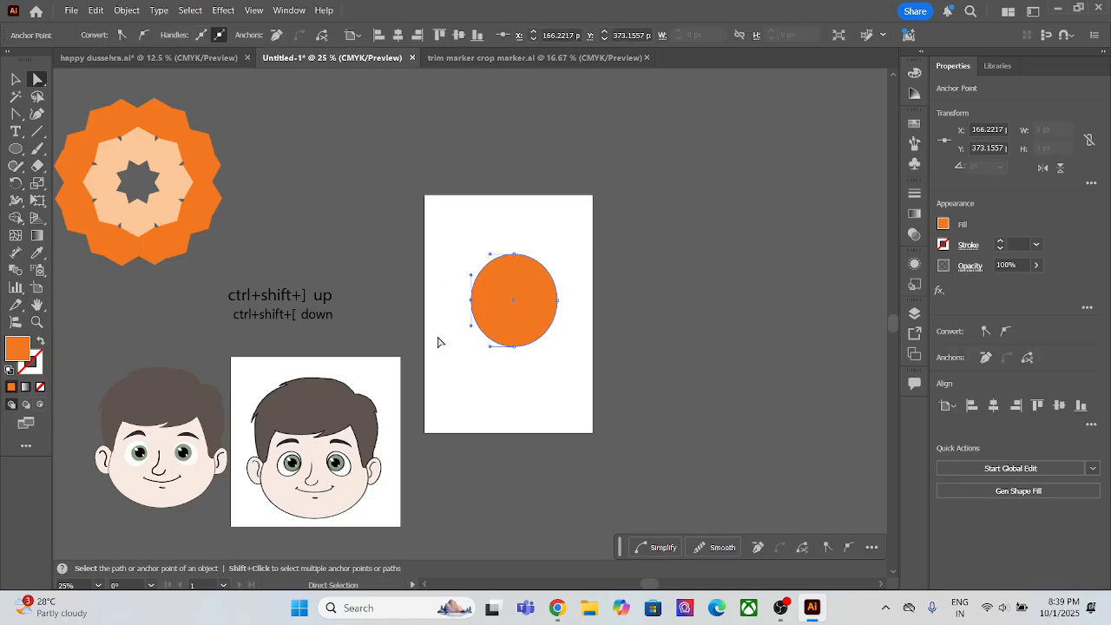
pyautogui.press('Delete')
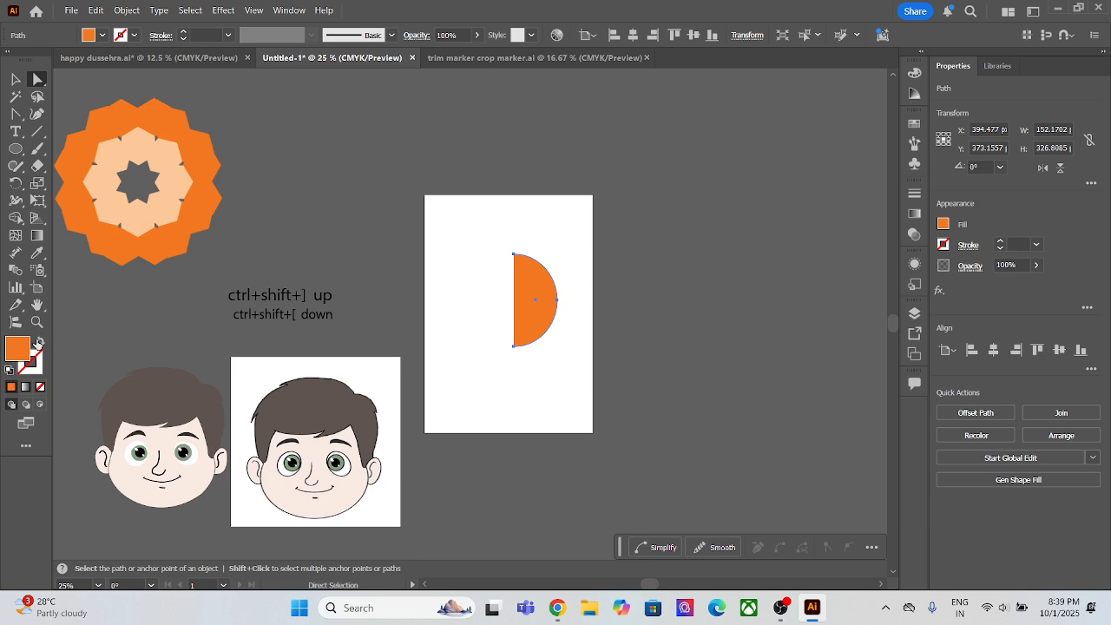
# Step: Swap the half-ellipse's fill and stroke so only an orange outline is used, and set its stroke weight to 17 pt
pyautogui.click(39, 343)
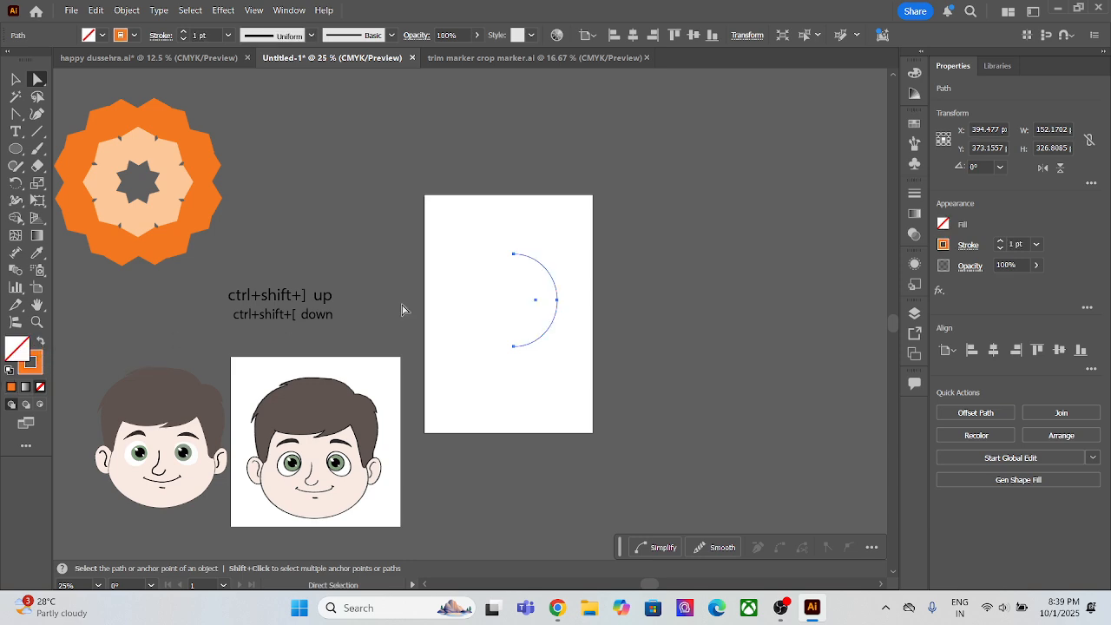
pyautogui.click(1015, 244)
pyautogui.press('Up')
pyautogui.press('Up')
pyautogui.press('Up')
pyautogui.press('Up')
pyautogui.press('Up')
pyautogui.press('Up')
pyautogui.press('Up')
pyautogui.press('Up')
pyautogui.press('Up')
pyautogui.press('Up')
pyautogui.press('Up')
pyautogui.press('Up')
pyautogui.press('Up')
pyautogui.press('Up')
pyautogui.press('Up')
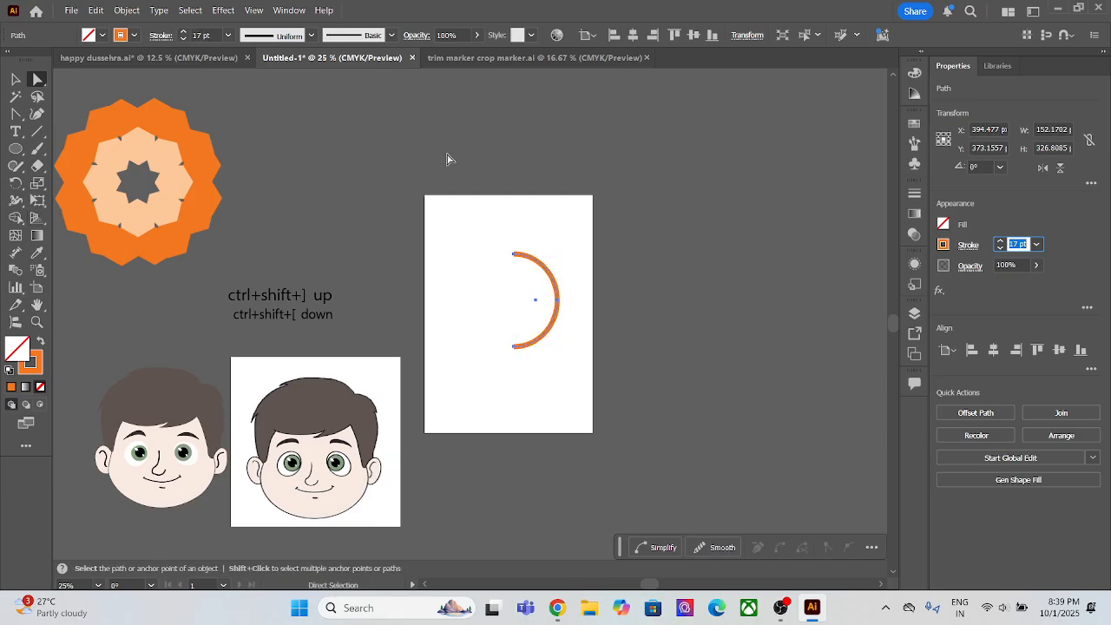
# Step: Draw an outlined ellipse about 382 × 396 px on the empty pasteboard between the flower pattern and the artboard
pyautogui.click(15, 133)
pyautogui.click(15, 149)
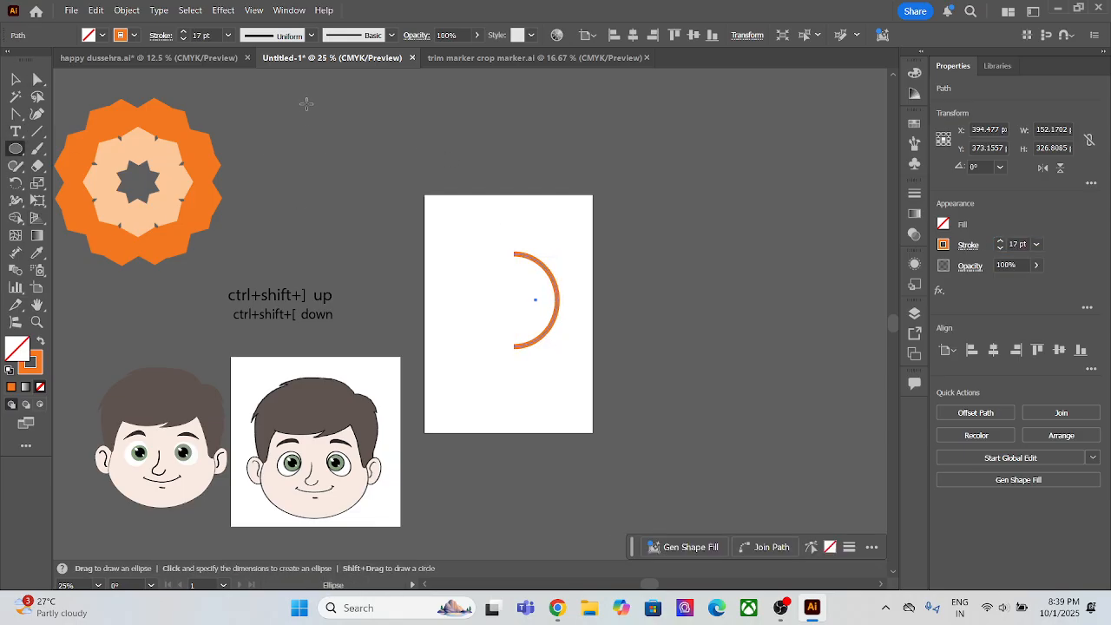
pyautogui.moveTo(306, 104); pyautogui.dragTo(412, 212)
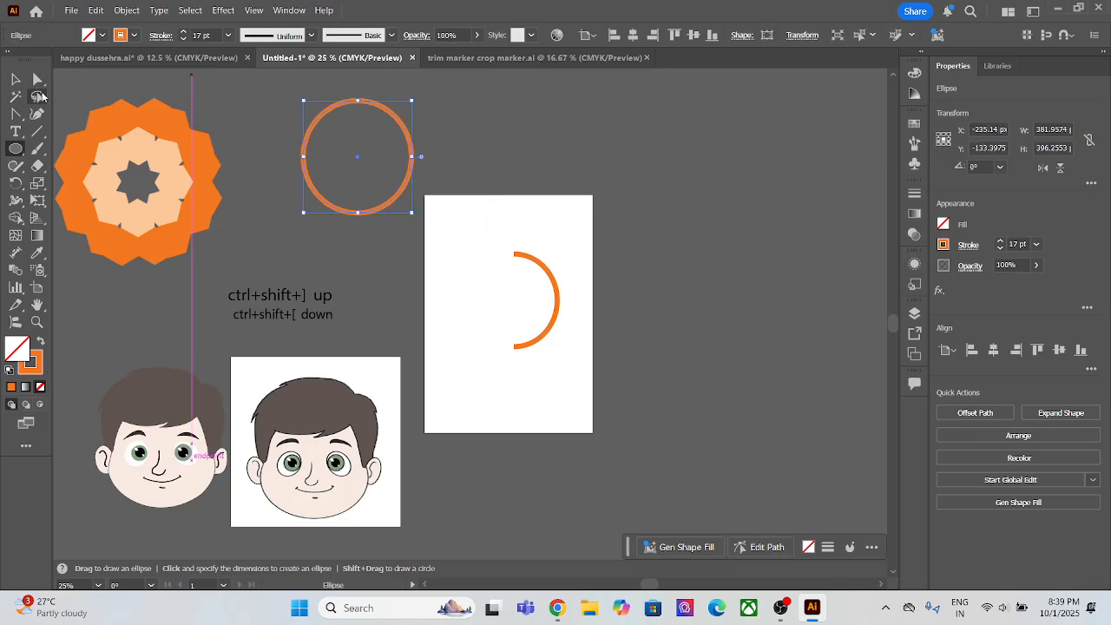
# Step: Try deleting the new ellipse's top, left and right anchor points one at a time, undoing each deletion
pyautogui.click(37, 79)
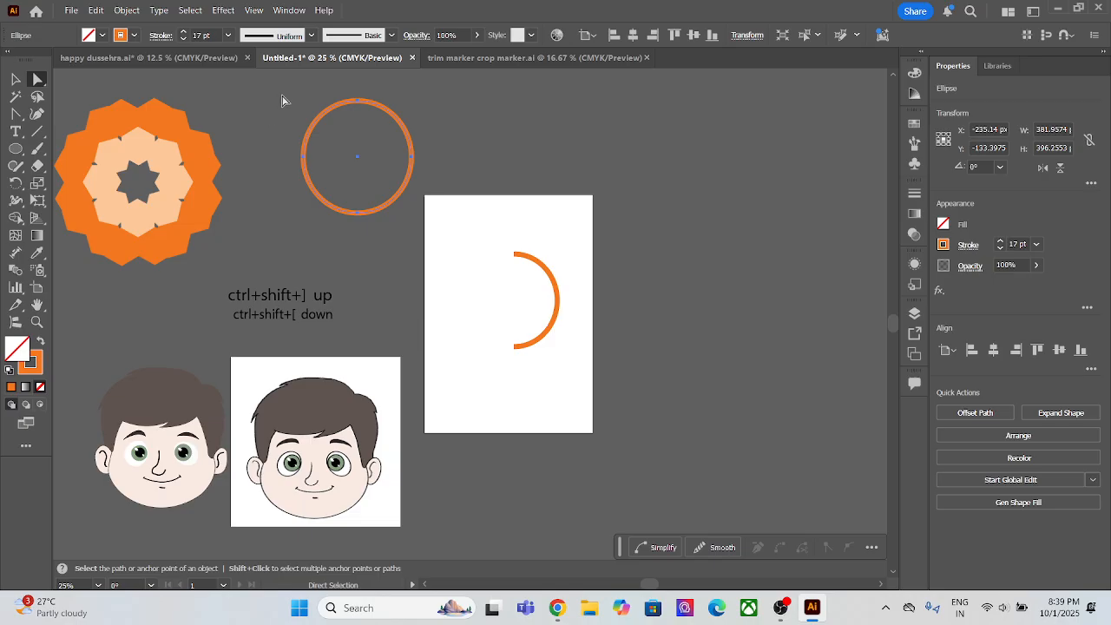
pyautogui.moveTo(412, 118); pyautogui.dragTo(412, 117)
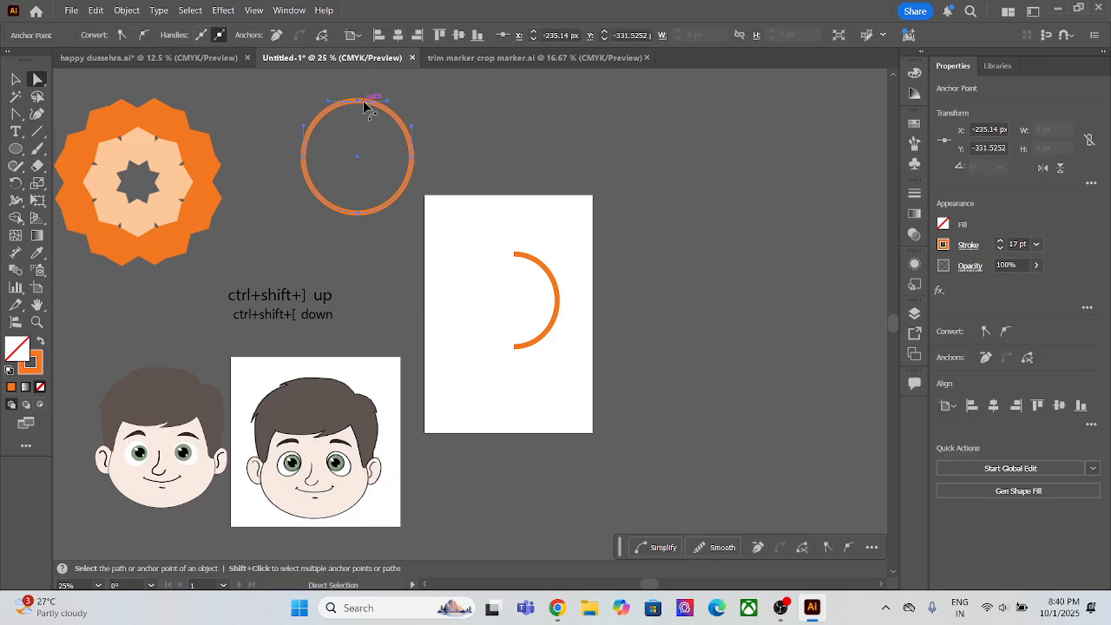
pyautogui.press('Delete')
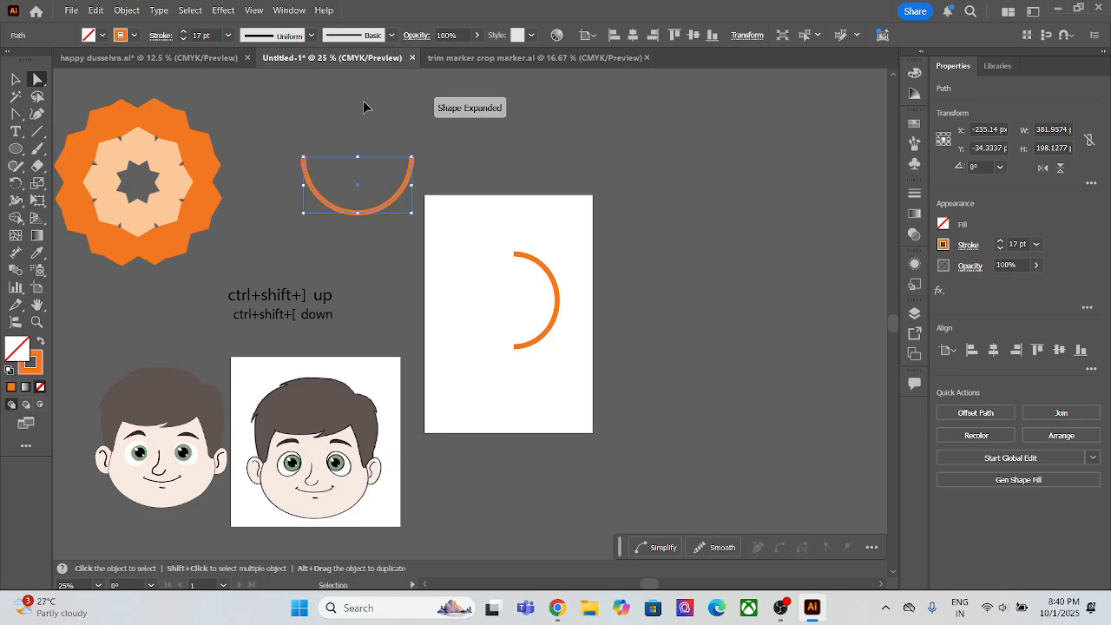
pyautogui.hotkey('ctrl', 'z')
pyautogui.moveTo(291, 130); pyautogui.dragTo(315, 168)
pyautogui.press('Delete')
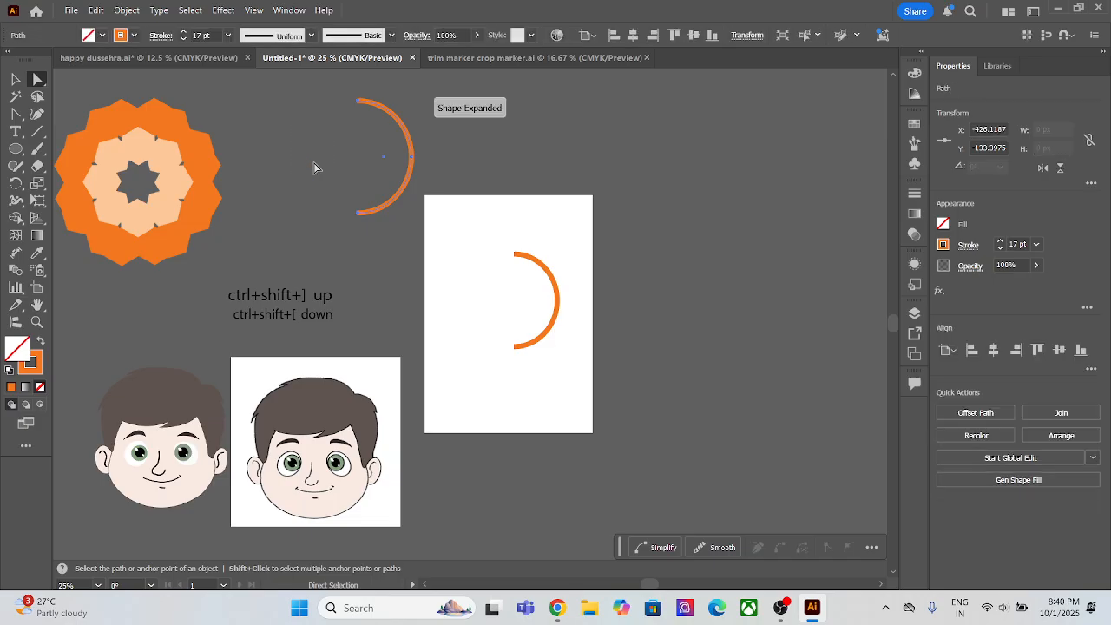
pyautogui.hotkey('ctrl', 'z')
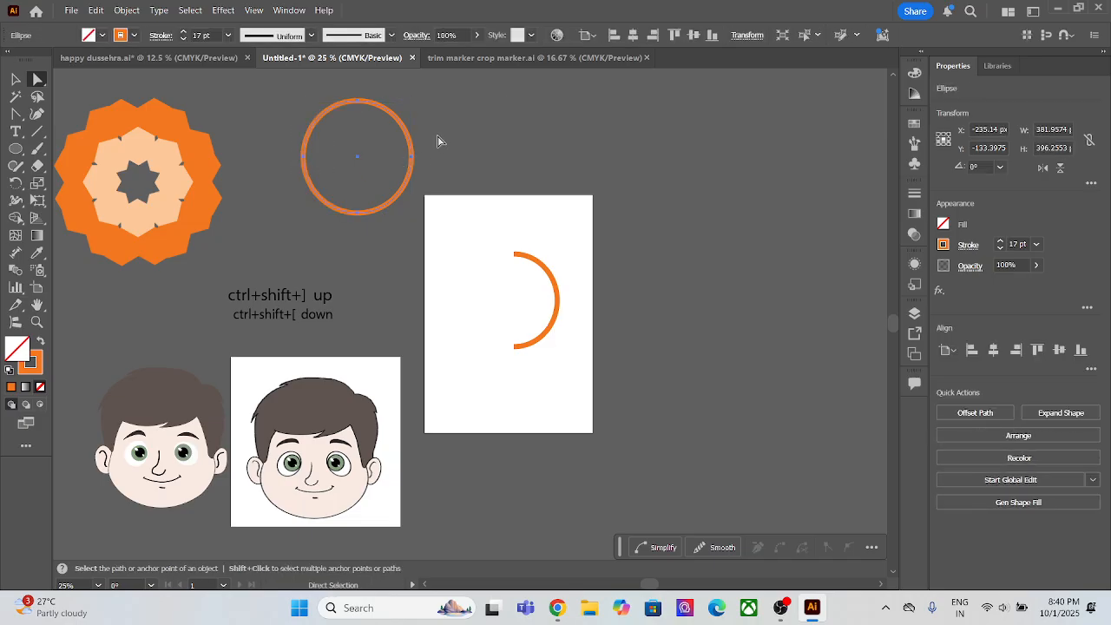
pyautogui.moveTo(439, 142); pyautogui.dragTo(390, 187)
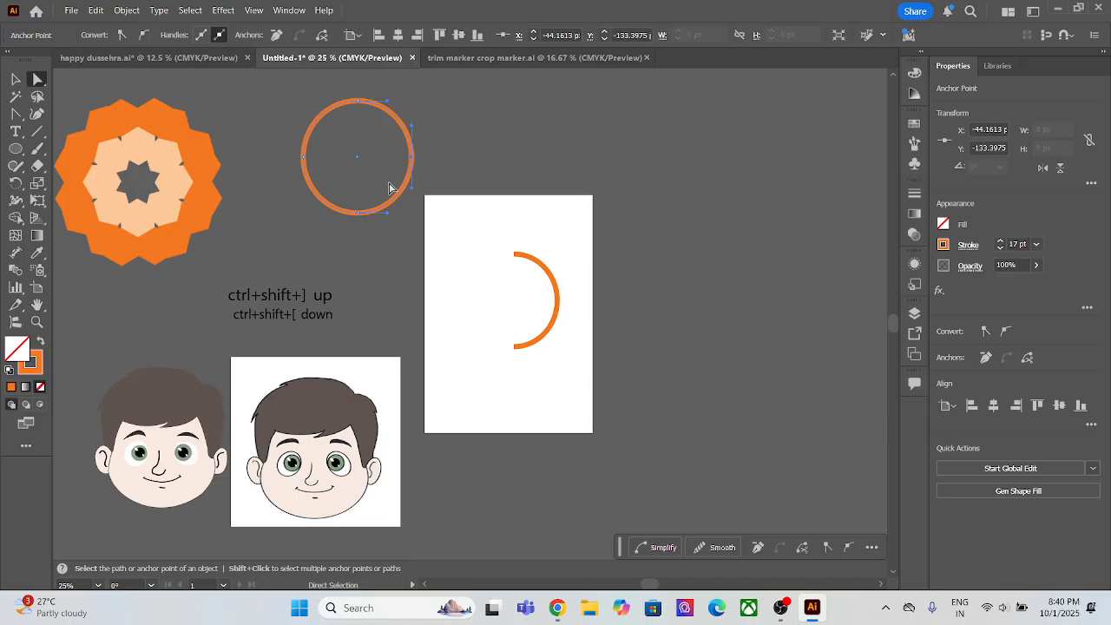
pyautogui.press('Delete')
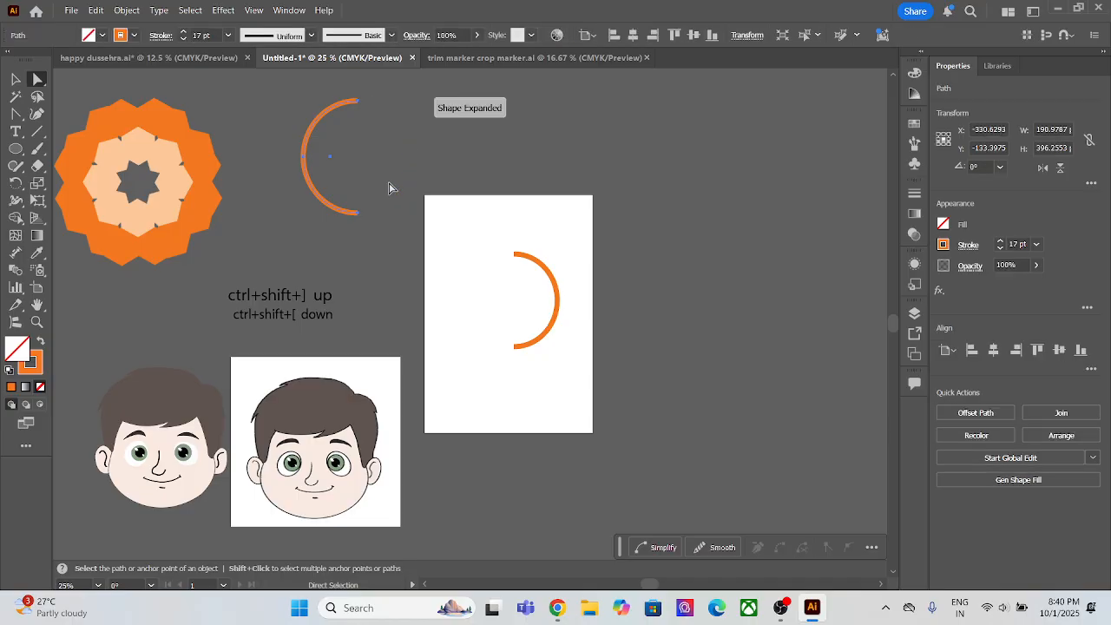
pyautogui.hotkey('ctrl', 'z')
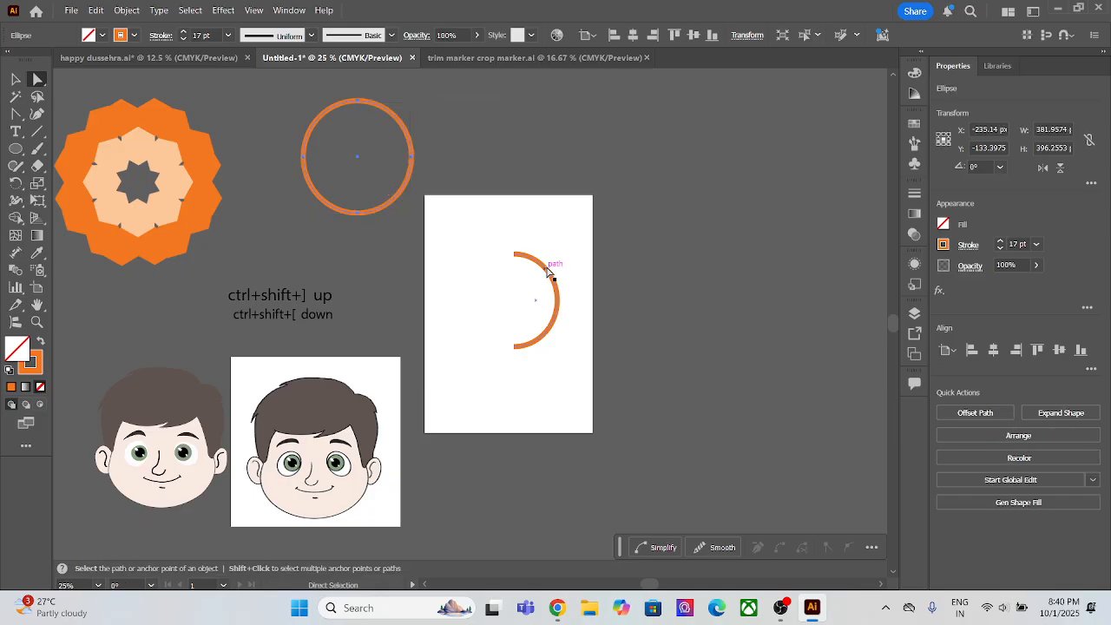
# Step: Apply a Mirror repeat to the orange half-ellipse arc on the artboard
pyautogui.click(551, 257)
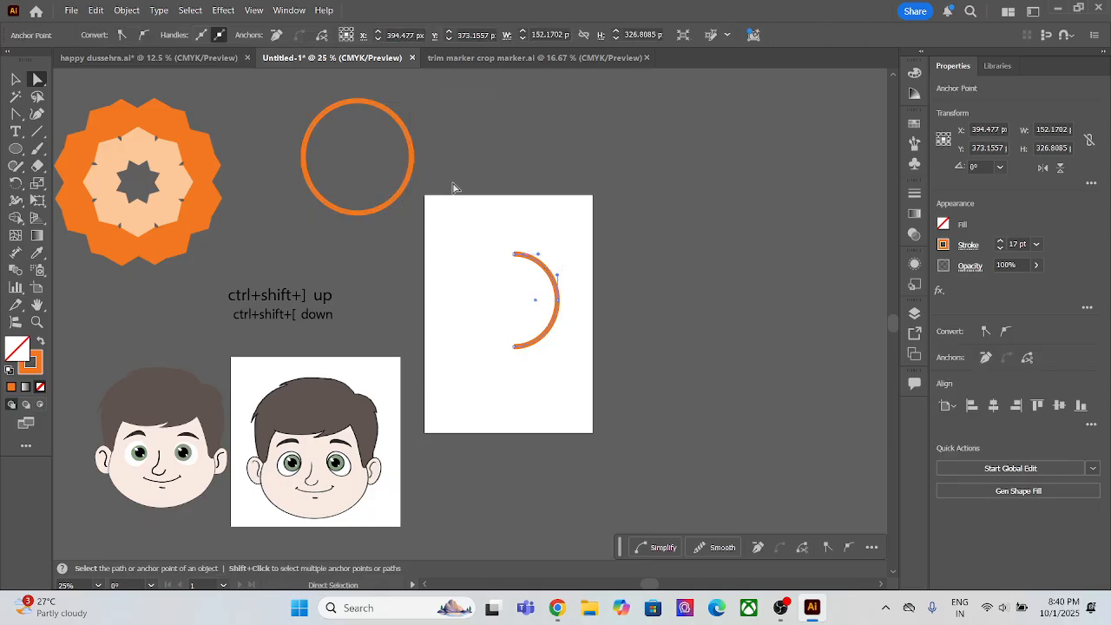
pyautogui.click(127, 10)
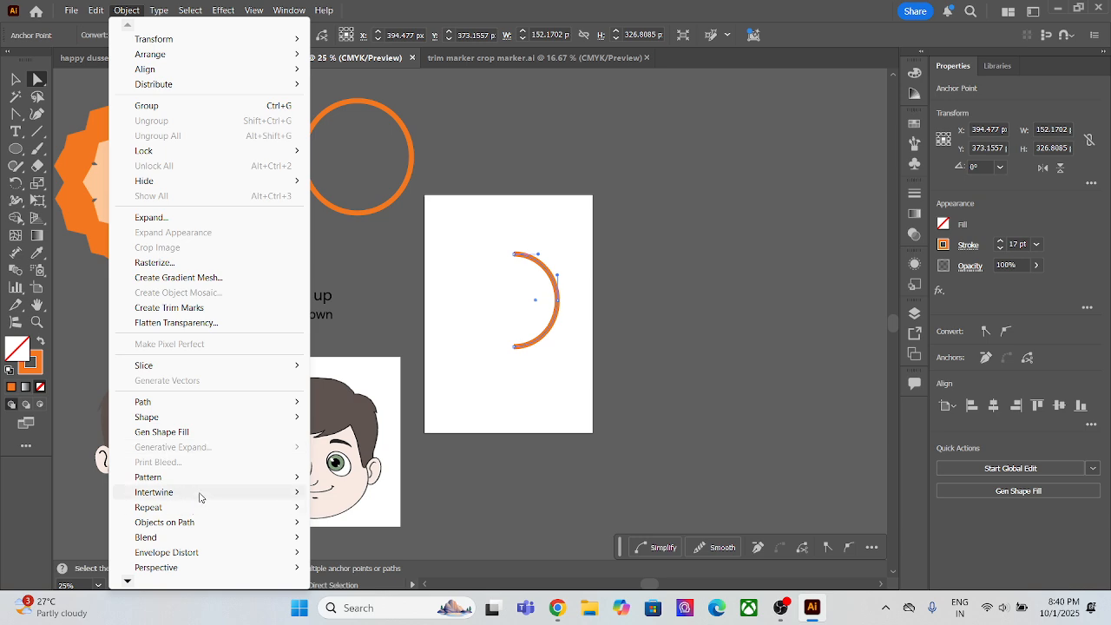
pyautogui.moveTo(212, 508)
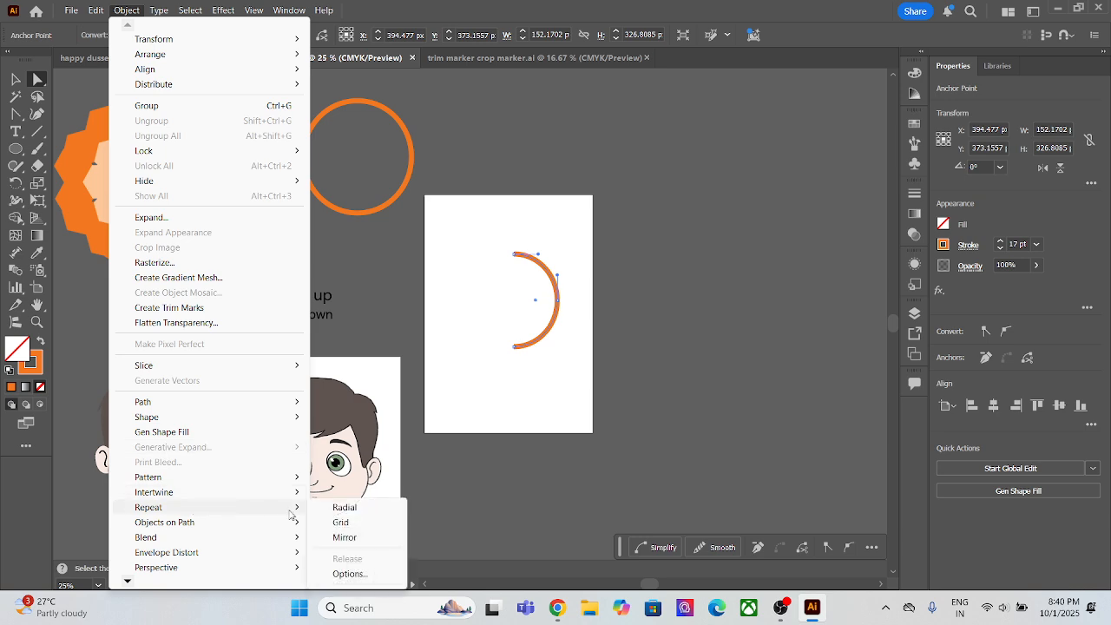
pyautogui.click(347, 537)
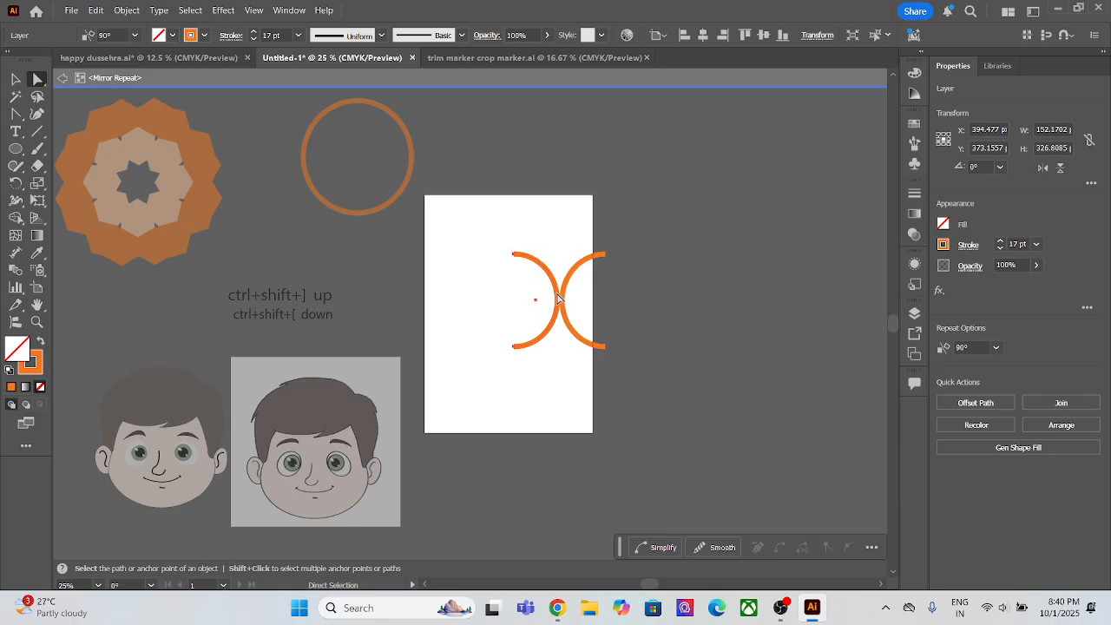
# Step: Reshape the arc inside the mirror repeat by moving its anchor points and handles outward from the axis, and delete it
pyautogui.moveTo(558, 298); pyautogui.dragTo(496, 305)
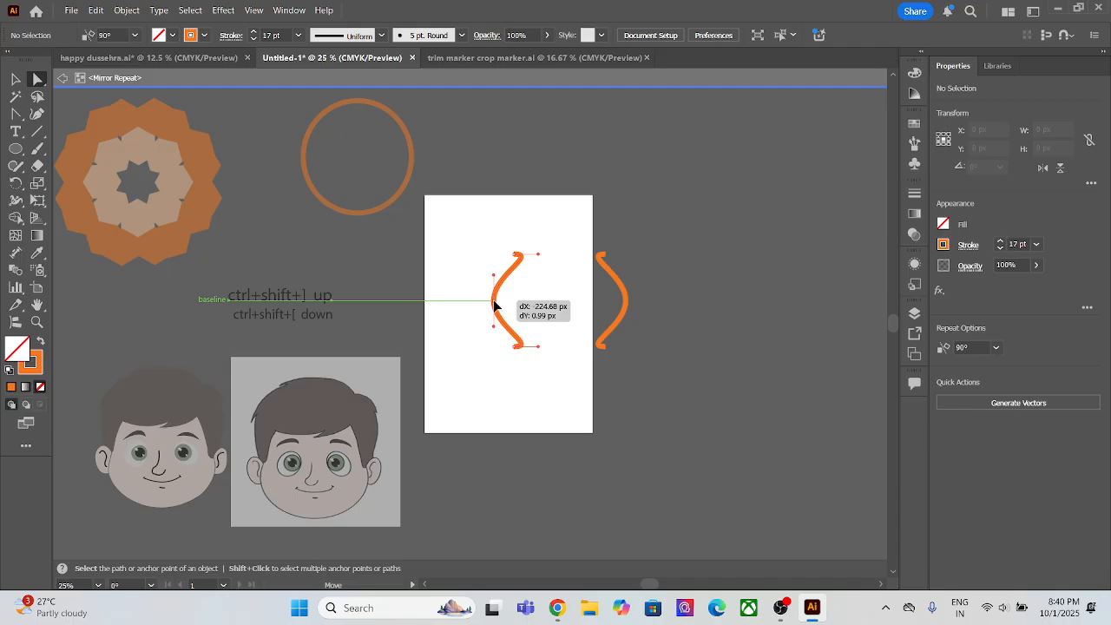
pyautogui.moveTo(495, 306)
pyautogui.mouseDown()
pyautogui.moveTo(548, 305)
pyautogui.moveTo(468, 304)
pyautogui.moveTo(487, 304)
pyautogui.mouseUp()
pyautogui.moveTo(469, 227); pyautogui.dragTo(343, 299)
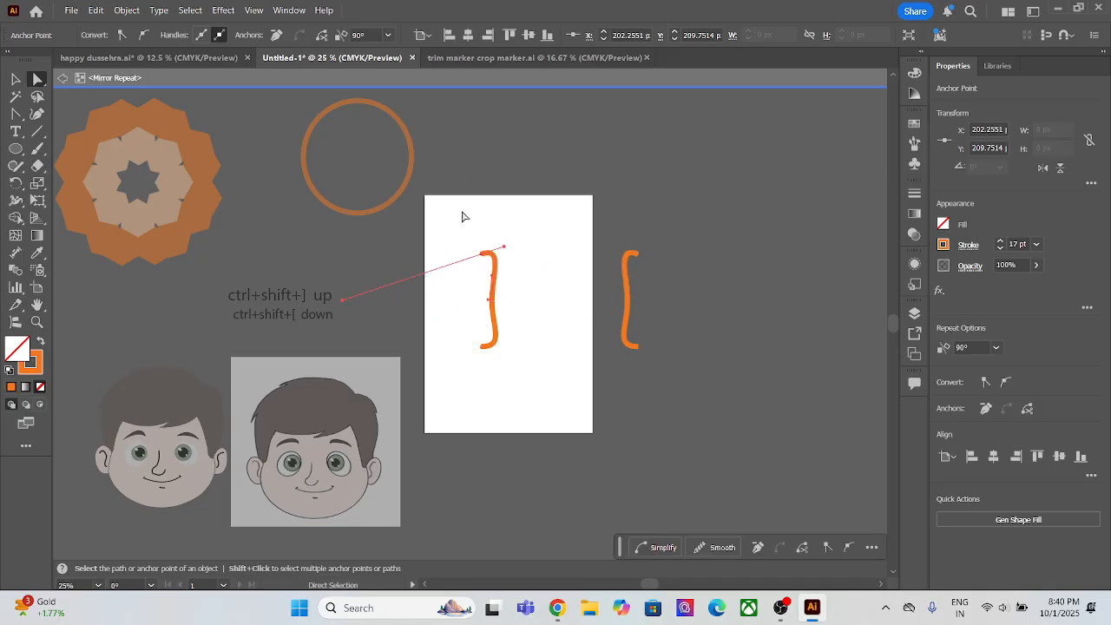
pyautogui.moveTo(471, 181); pyautogui.dragTo(665, 405)
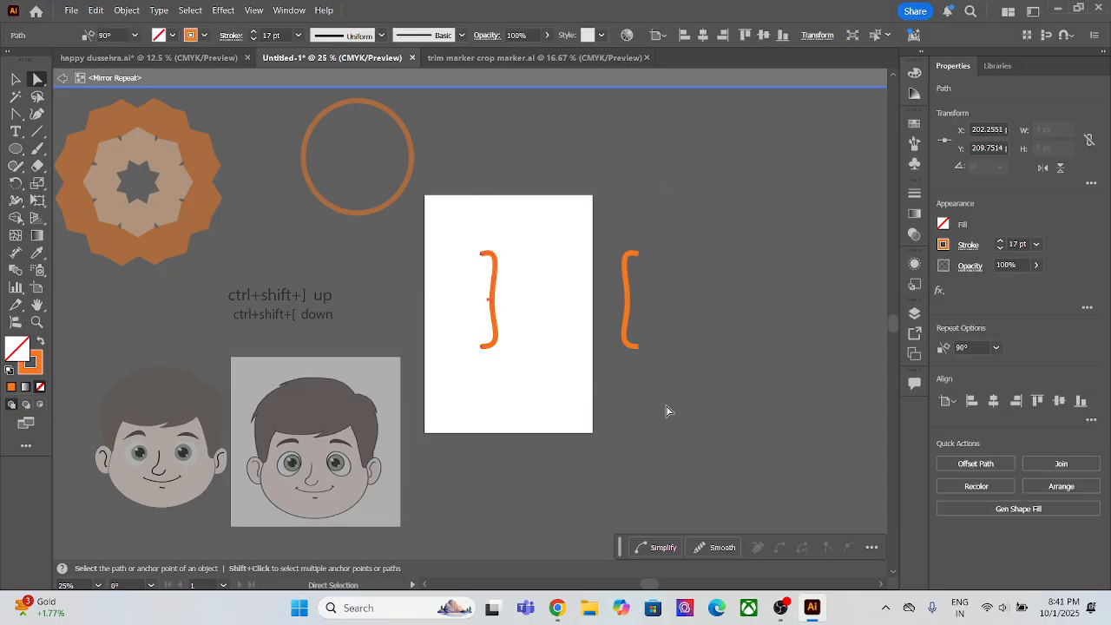
pyautogui.press('Delete')
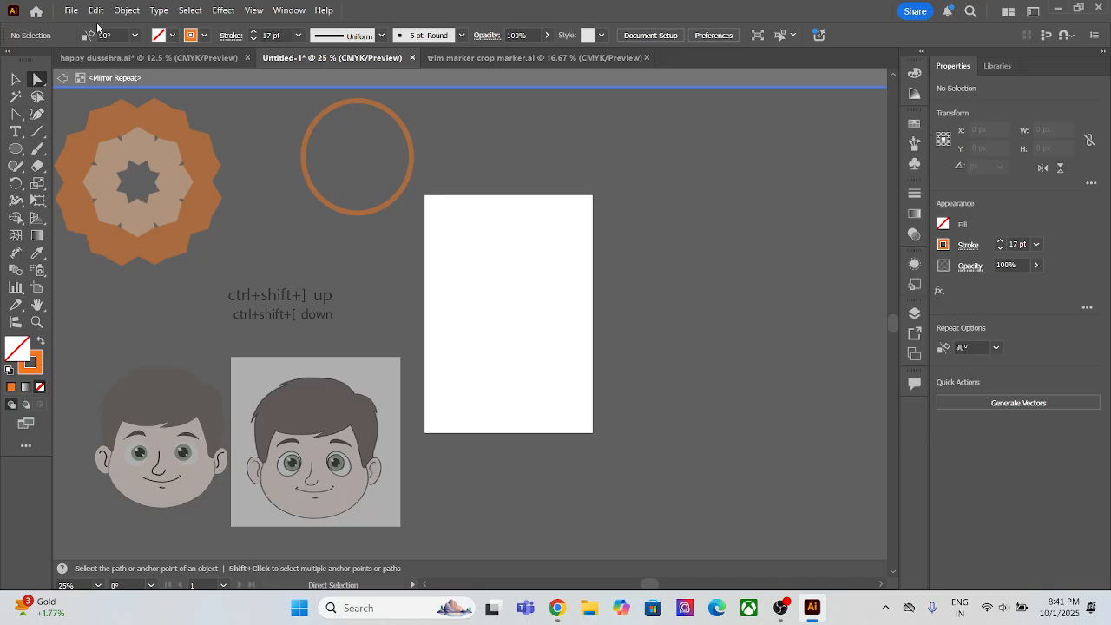
# Step: Draw a vertical line about 523 px long inside the mirror repeat and delete it
pyautogui.click(36, 135)
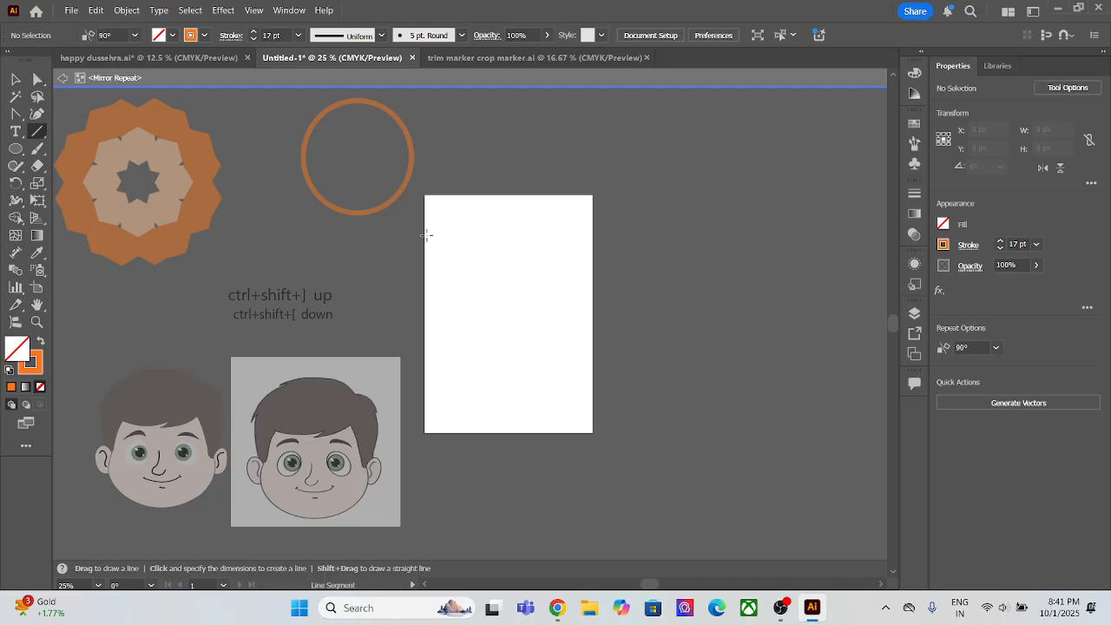
pyautogui.moveTo(501, 250); pyautogui.dragTo(520, 398)
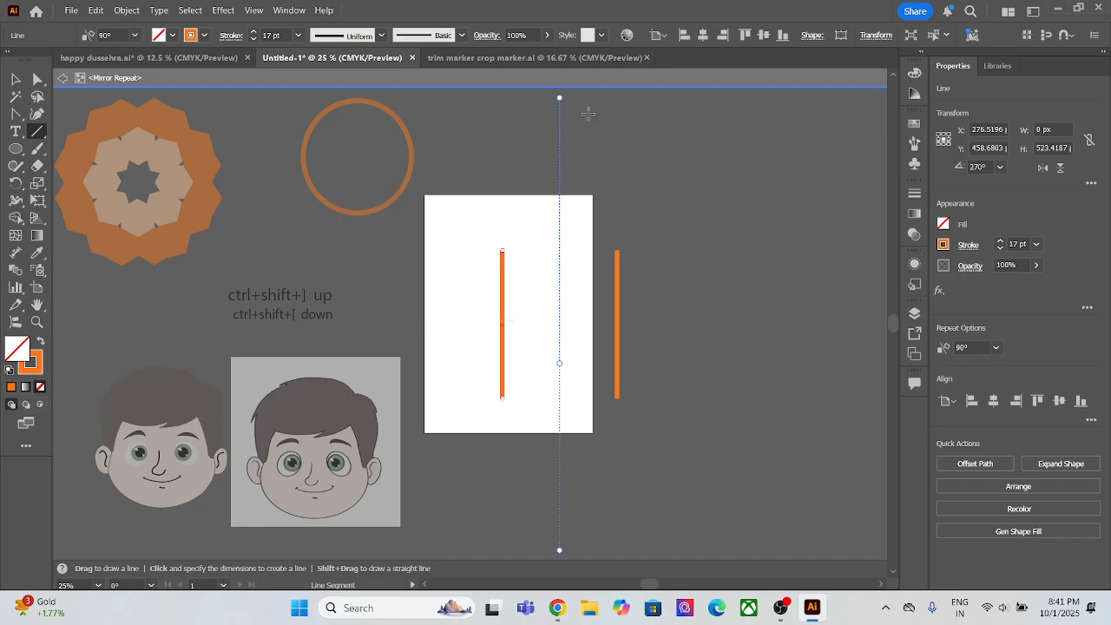
pyautogui.press('Delete')
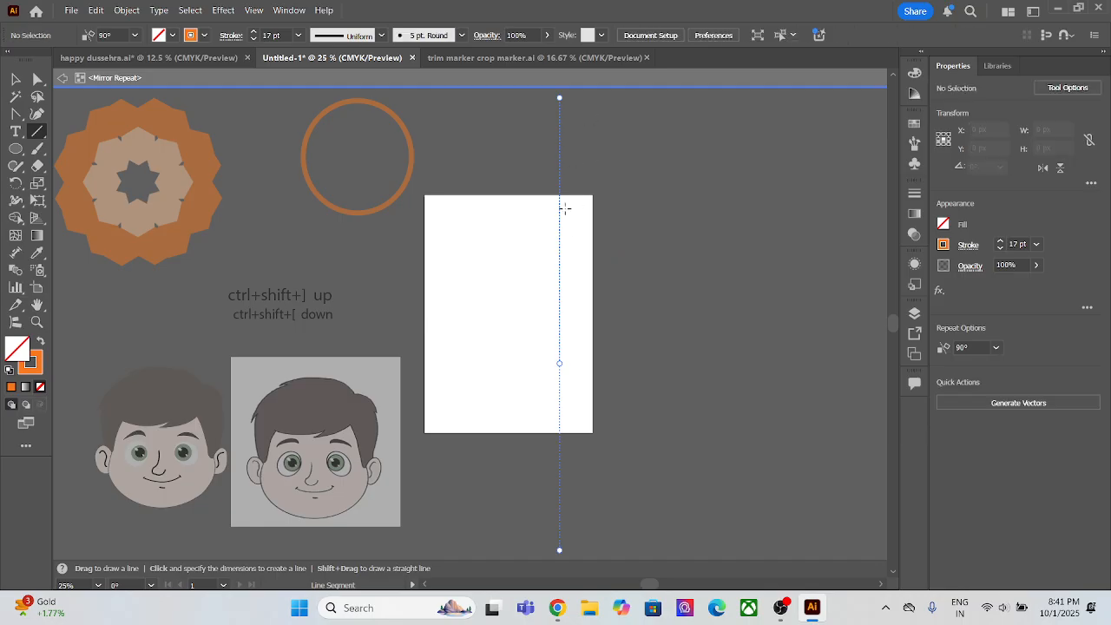
# Step: Try Paintbrush strokes inside the mirror repeat: a loose curl, half a heart and an angular half-shape, undoing each one
pyautogui.click(37, 149)
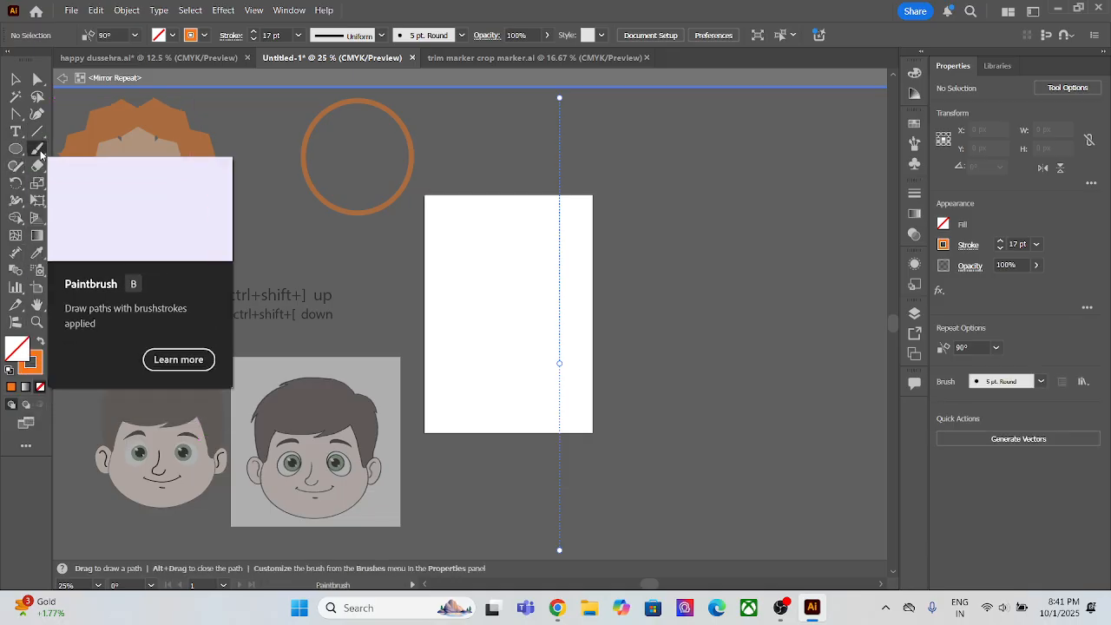
pyautogui.moveTo(530, 310)
pyautogui.mouseDown()
pyautogui.moveTo(497, 252)
pyautogui.moveTo(447, 276)
pyautogui.moveTo(507, 350)
pyautogui.moveTo(508, 392)
pyautogui.mouseUp()
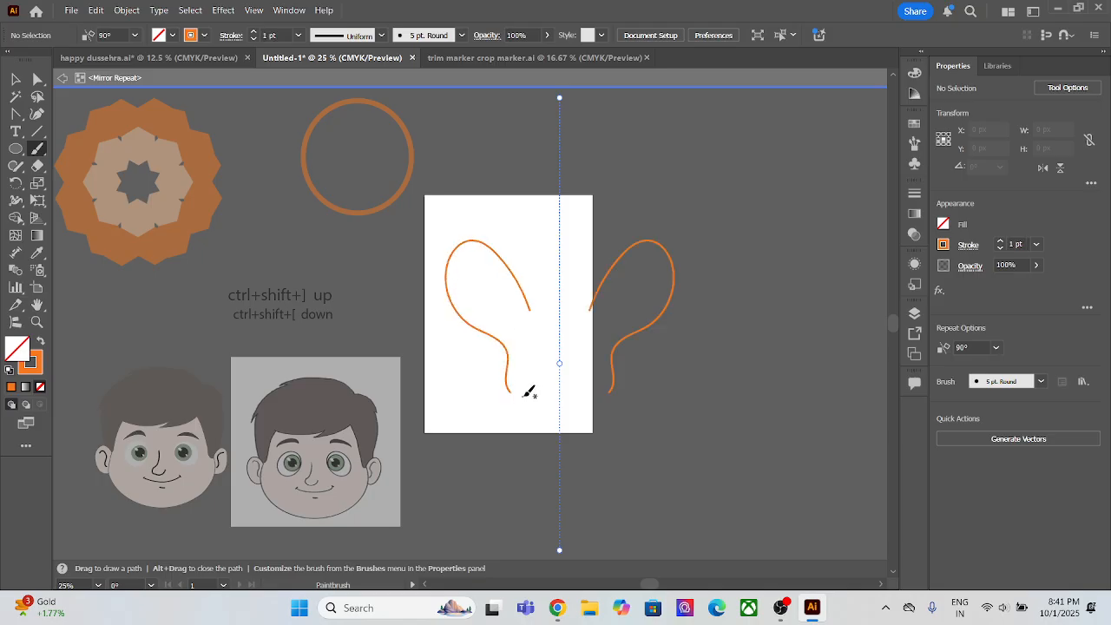
pyautogui.hotkey('ctrl', 'z')
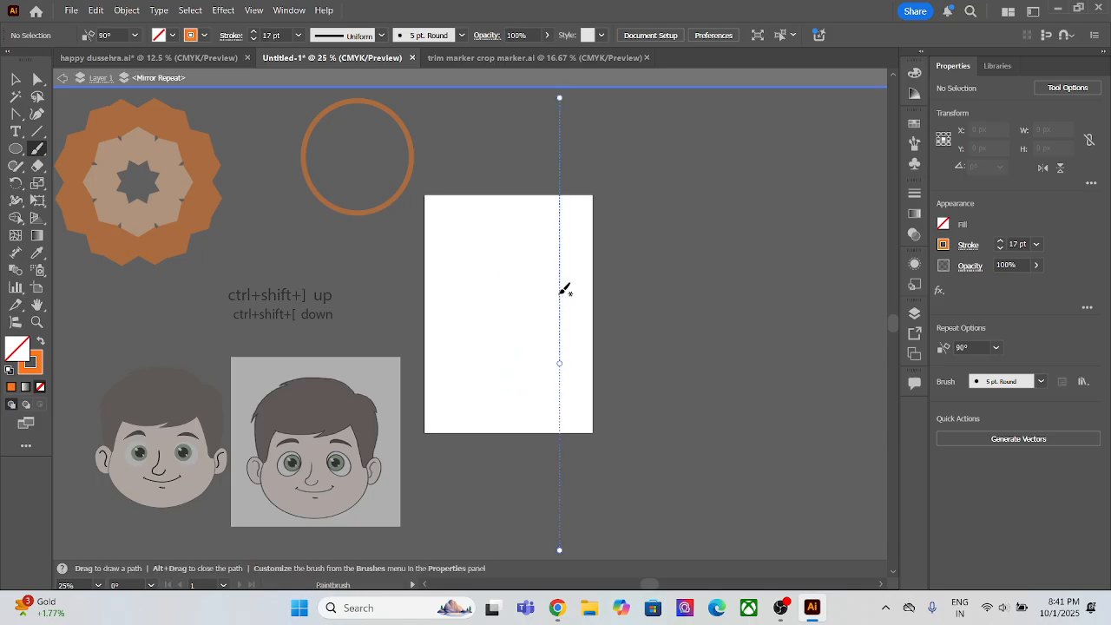
pyautogui.moveTo(559, 293)
pyautogui.mouseDown()
pyautogui.moveTo(536, 251)
pyautogui.moveTo(522, 258)
pyautogui.moveTo(522, 294)
pyautogui.moveTo(569, 397)
pyautogui.mouseUp()
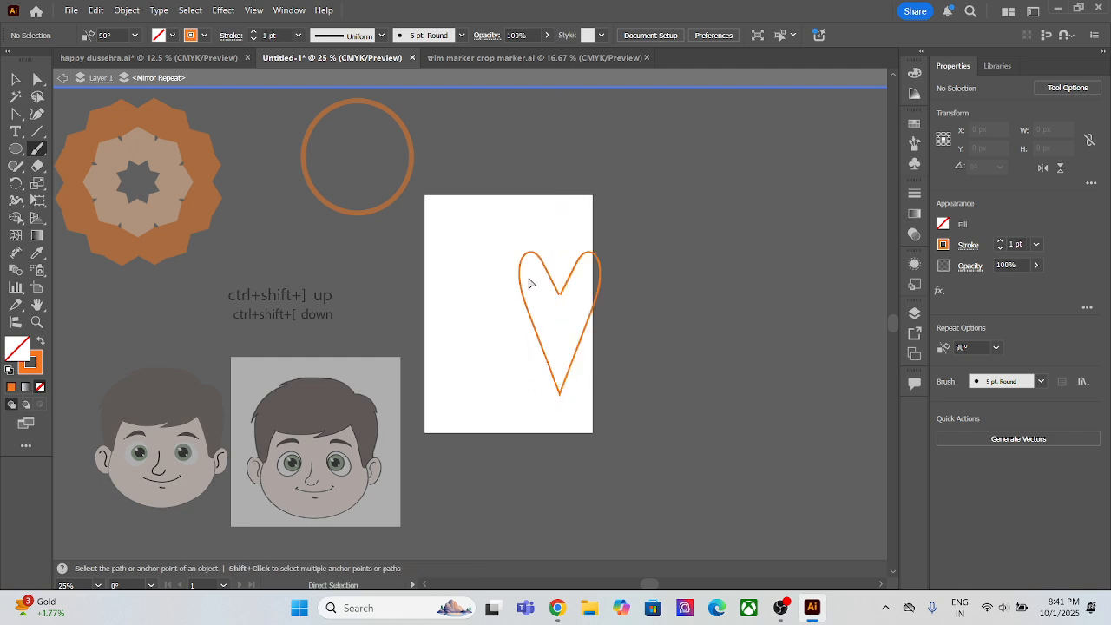
pyautogui.hotkey('ctrl', 'z')
pyautogui.moveTo(558, 289)
pyautogui.mouseDown()
pyautogui.moveTo(507, 293)
pyautogui.moveTo(528, 399)
pyautogui.moveTo(566, 379)
pyautogui.mouseUp()
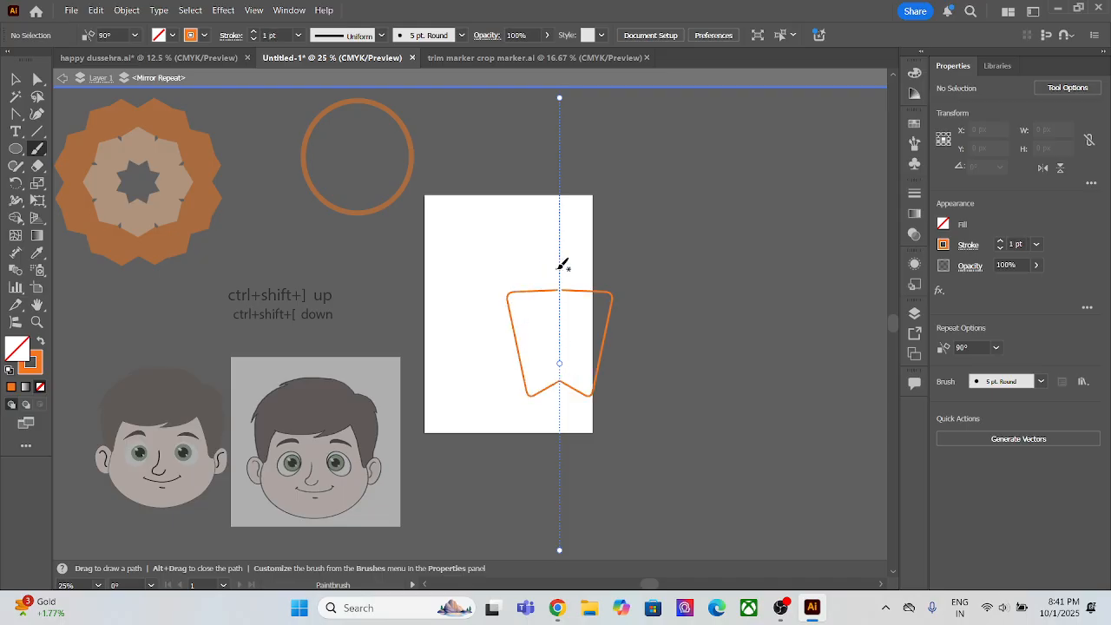
pyautogui.press('a')
pyautogui.hotkey('ctrl', 'z')
# Step: Paint half a rounded square, a wavy outer outline, and inner and side detail strokes against the mirror axis
pyautogui.moveTo(557, 275)
pyautogui.mouseDown()
pyautogui.moveTo(500, 275)
pyautogui.moveTo(501, 381)
pyautogui.moveTo(503, 392)
pyautogui.moveTo(560, 392)
pyautogui.mouseUp()
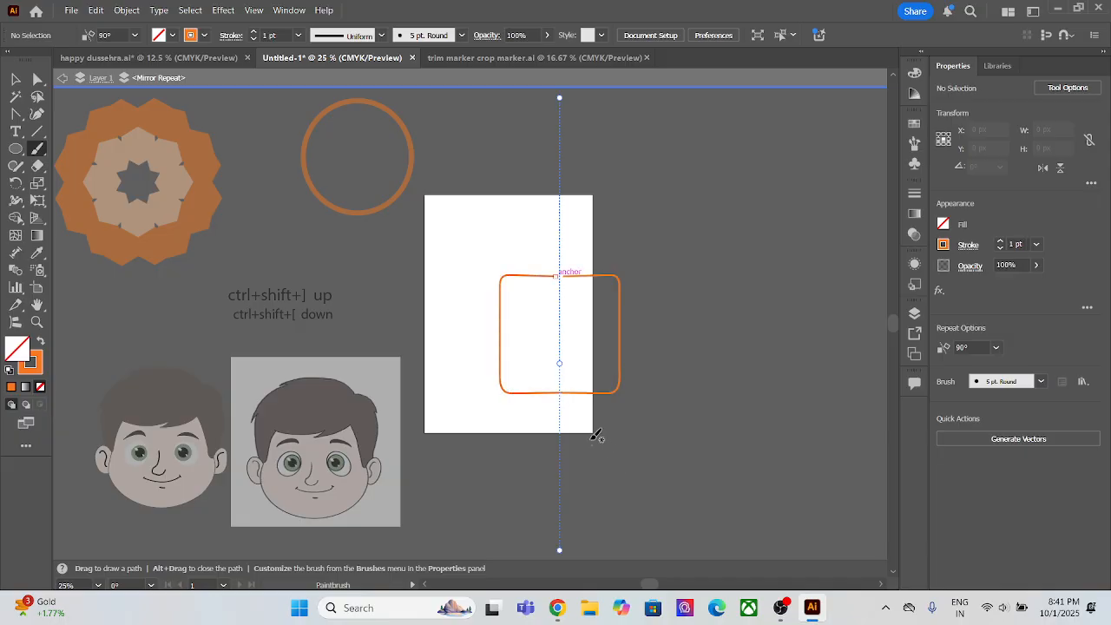
pyautogui.moveTo(557, 275)
pyautogui.mouseDown()
pyautogui.moveTo(474, 274)
pyautogui.moveTo(456, 340)
pyautogui.moveTo(524, 411)
pyautogui.moveTo(561, 408)
pyautogui.mouseUp()
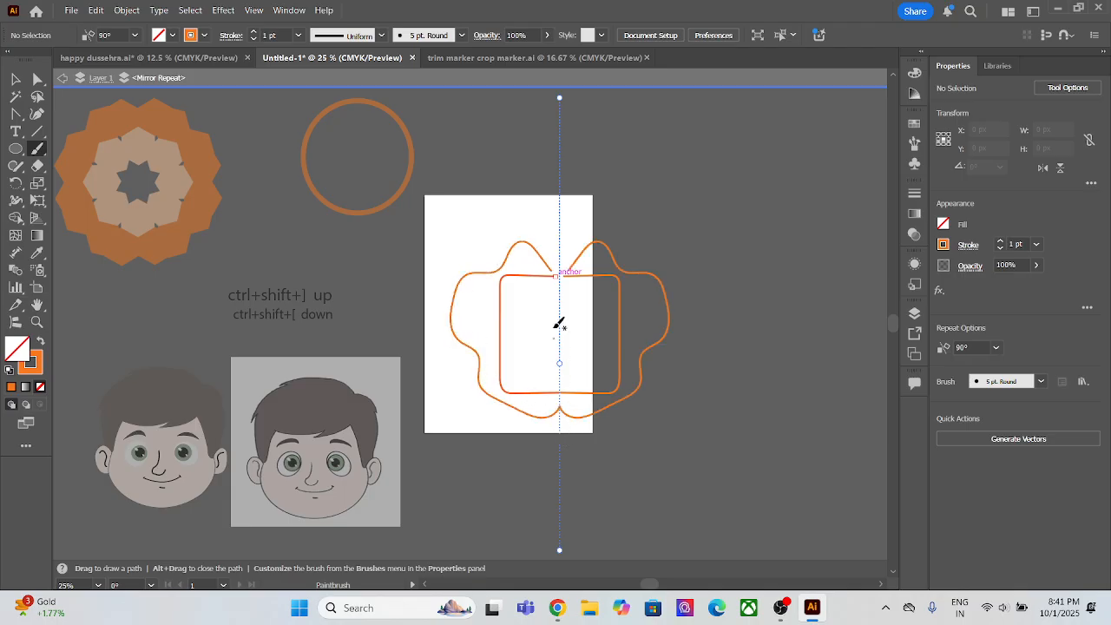
pyautogui.moveTo(536, 322)
pyautogui.mouseDown()
pyautogui.moveTo(527, 282)
pyautogui.moveTo(538, 352)
pyautogui.moveTo(559, 373)
pyautogui.mouseUp()
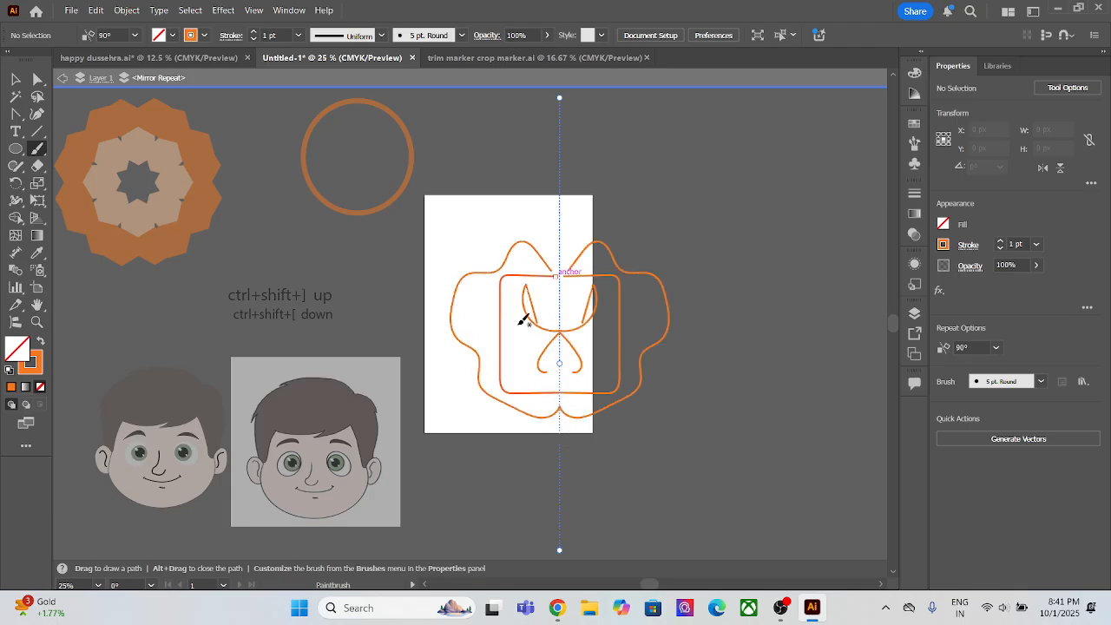
pyautogui.moveTo(498, 326)
pyautogui.mouseDown()
pyautogui.moveTo(471, 303)
pyautogui.moveTo(505, 343)
pyautogui.mouseUp()
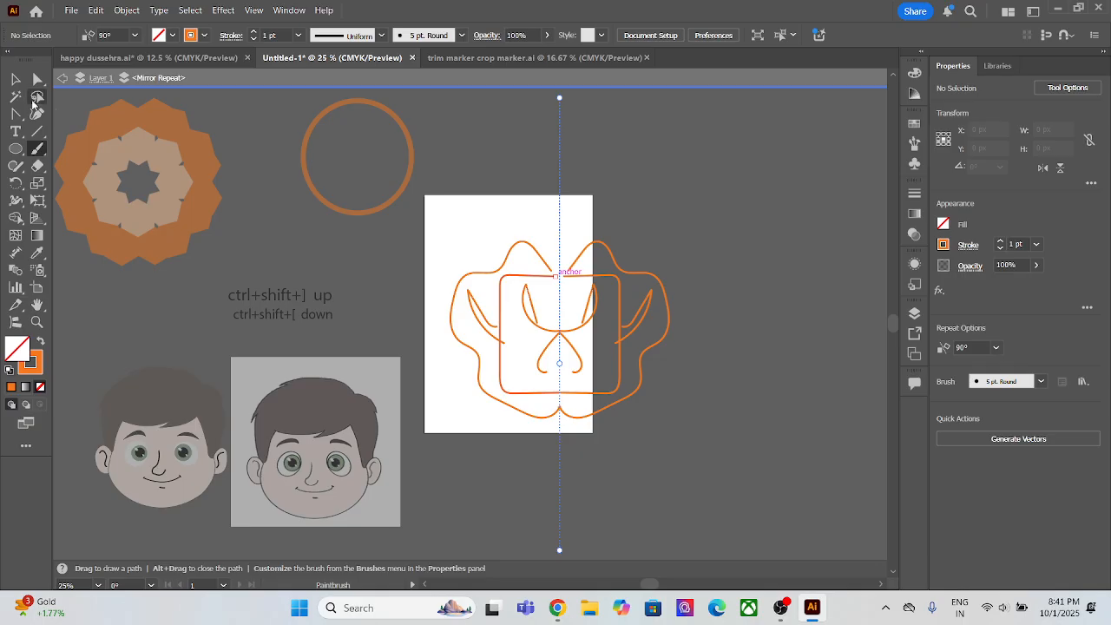
# Step: Delete all the painted strokes in the mirror repeat and leave its isolation mode for Layer 1
pyautogui.press('v')
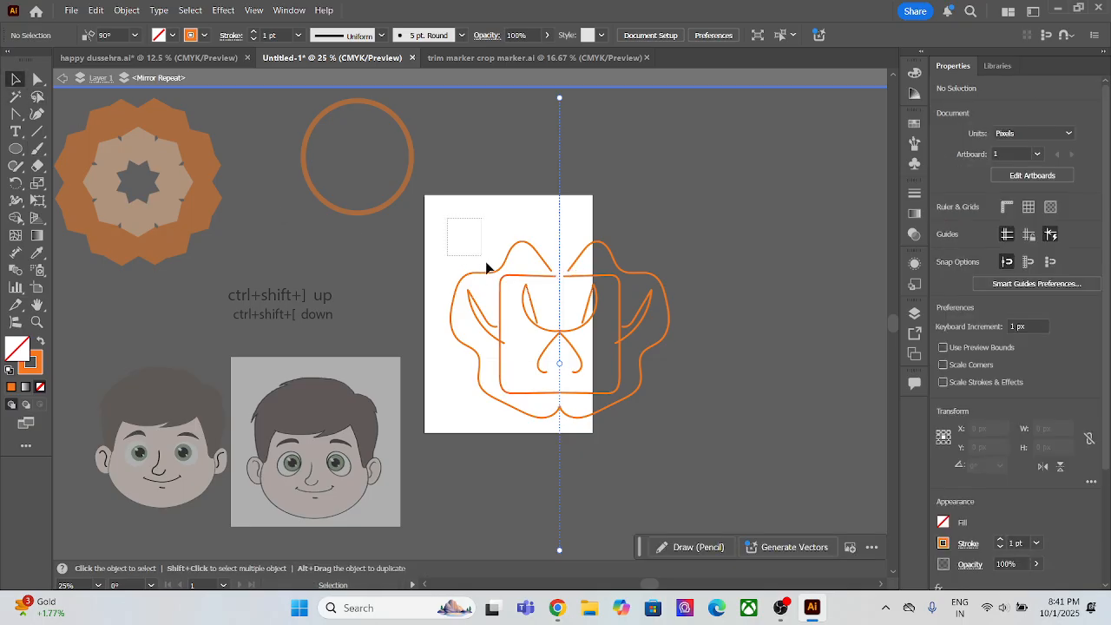
pyautogui.moveTo(485, 261); pyautogui.dragTo(608, 391)
pyautogui.press('Delete')
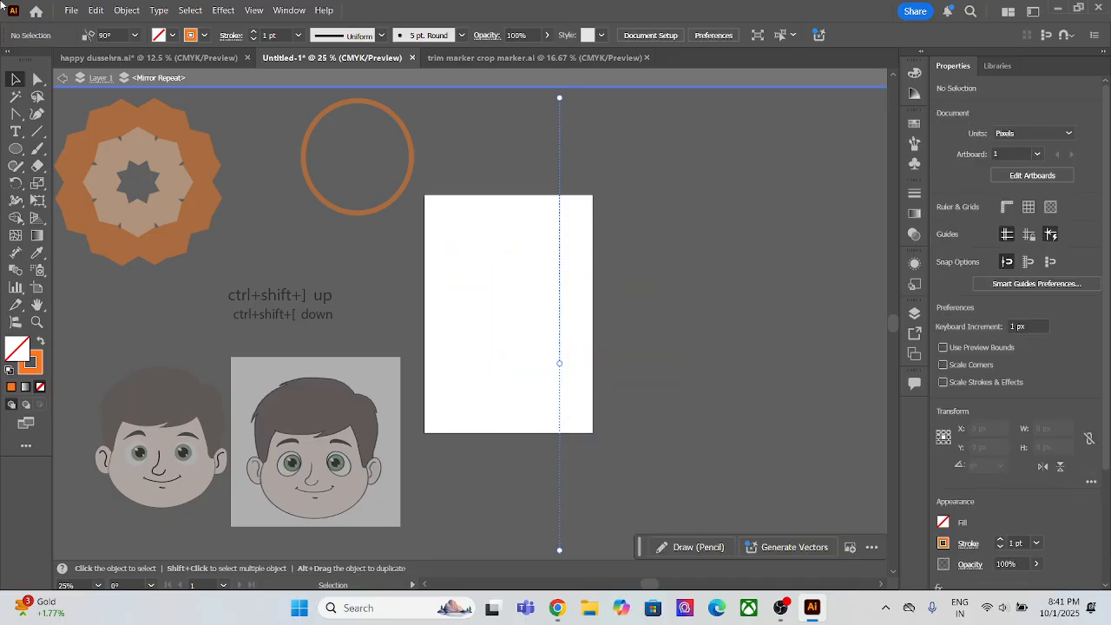
pyautogui.click(62, 77)
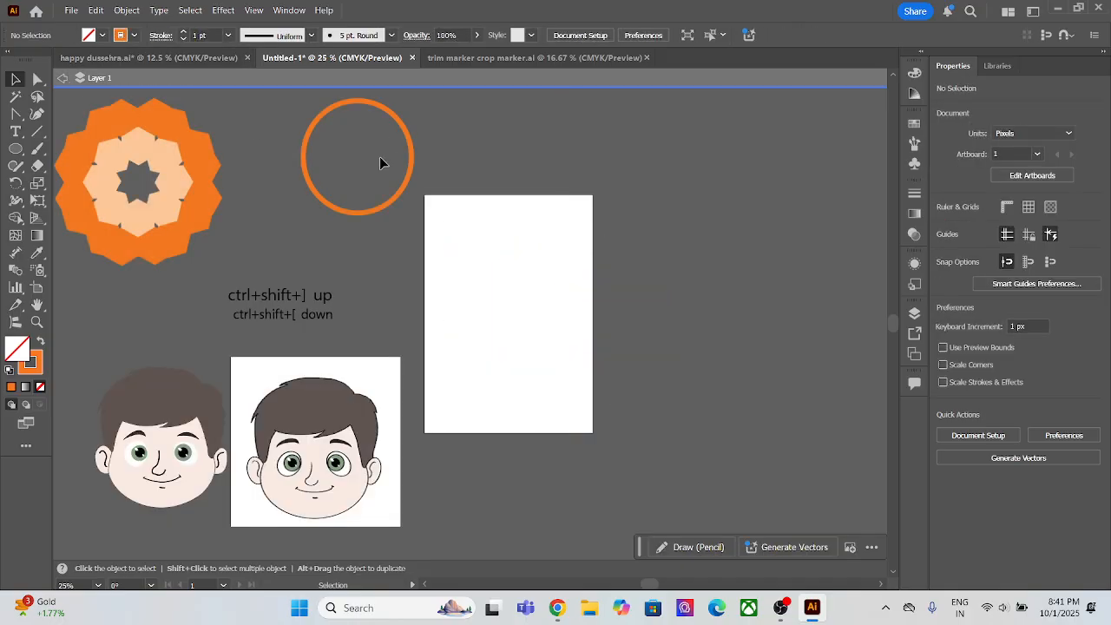
# Step: Leave the isolation mode of Layer 1 and delete all the artwork in the document
pyautogui.click(62, 78)
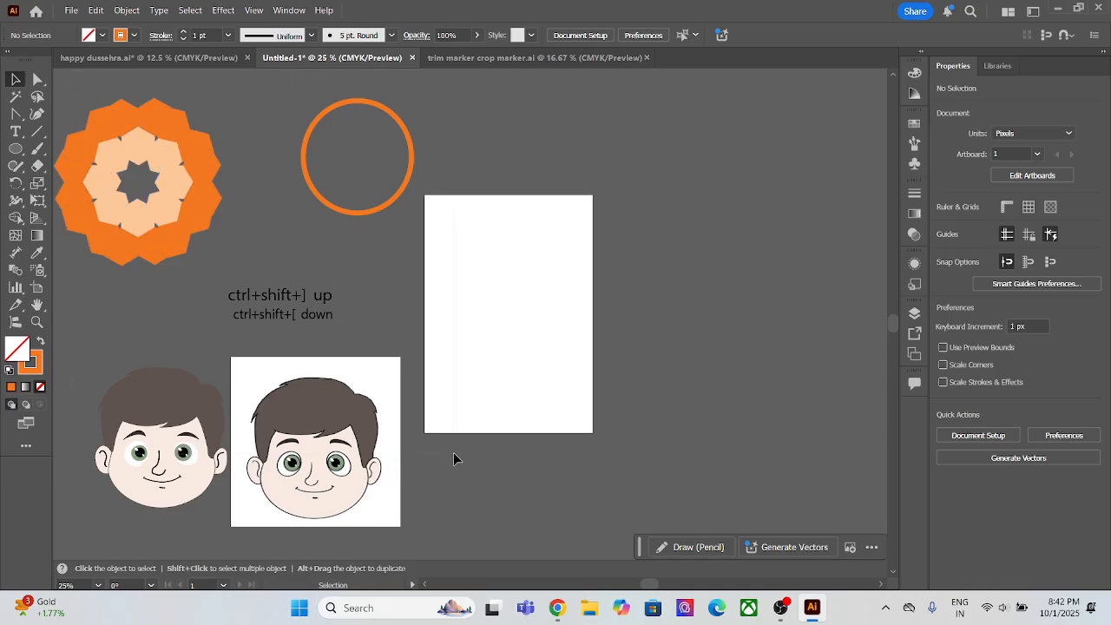
pyautogui.hotkey('ctrl', 'a')
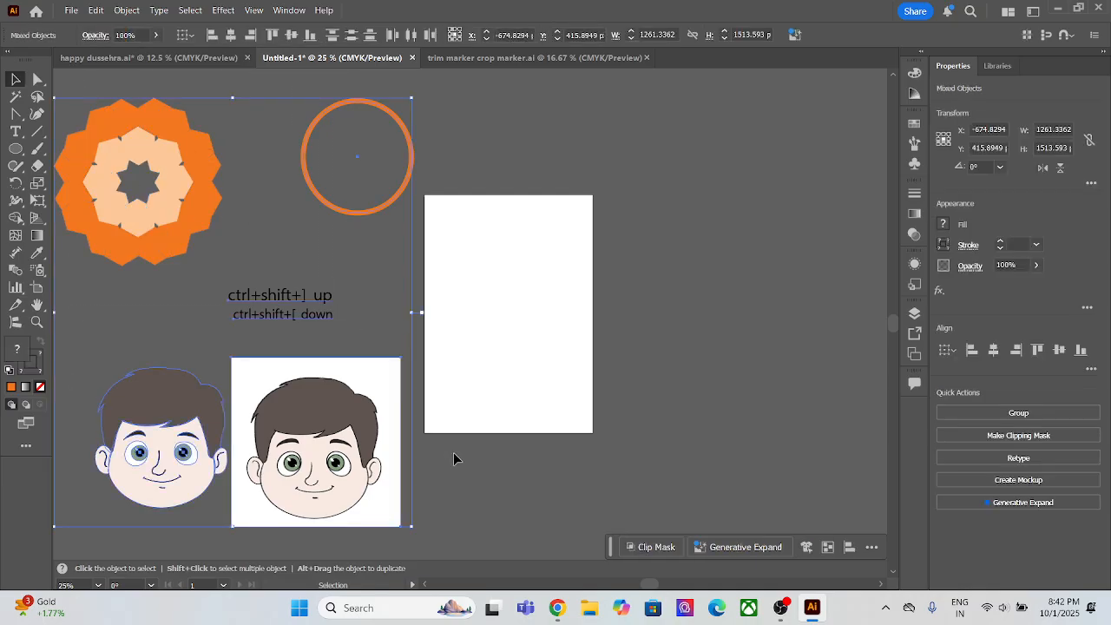
pyautogui.press('Delete')
pyautogui.scroll(-1, 403, 495)
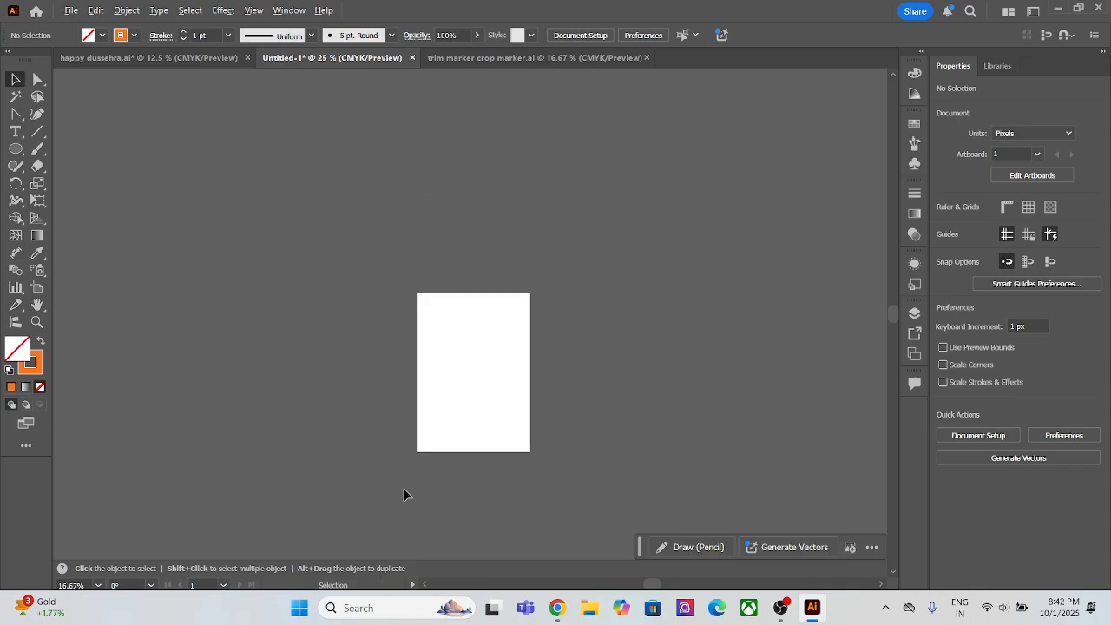
pyautogui.scroll(2, 457, 453)
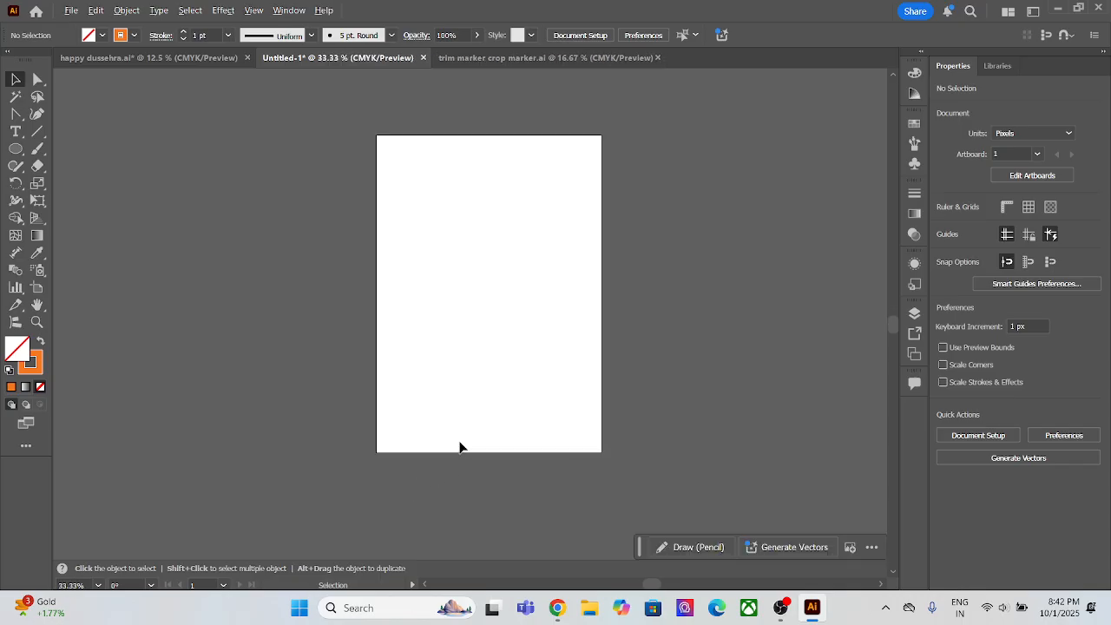
pyautogui.scroll(1, 460, 446)
pyautogui.moveTo(511, 312); pyautogui.dragTo(471, 418)
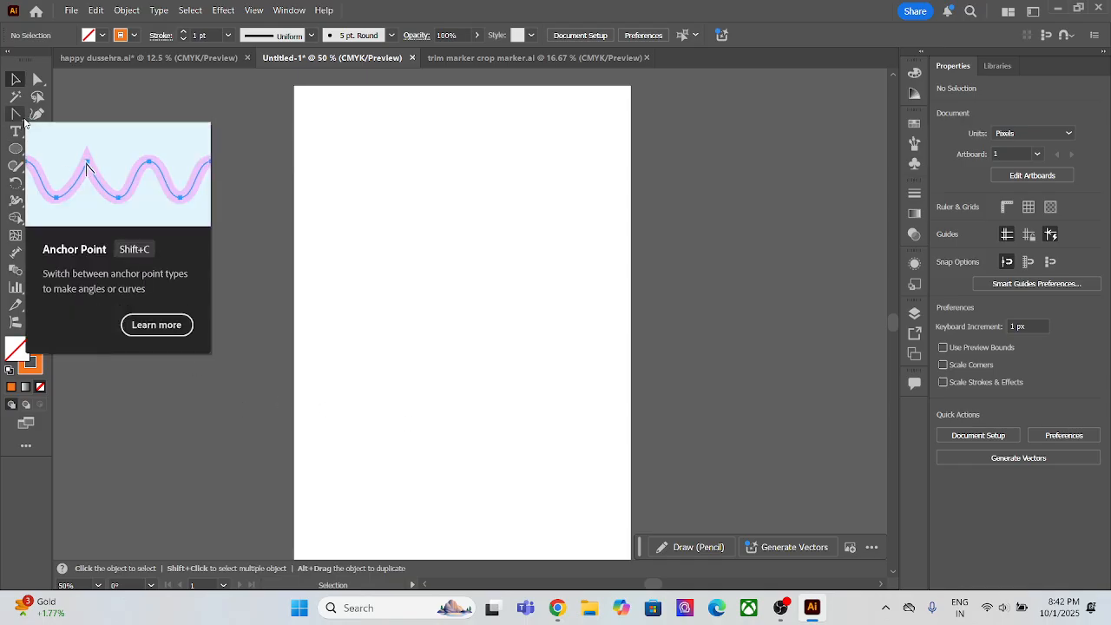
# Step: Draw an ellipse about 413 by 397 px on the artboard and delete it
pyautogui.click(16, 148)
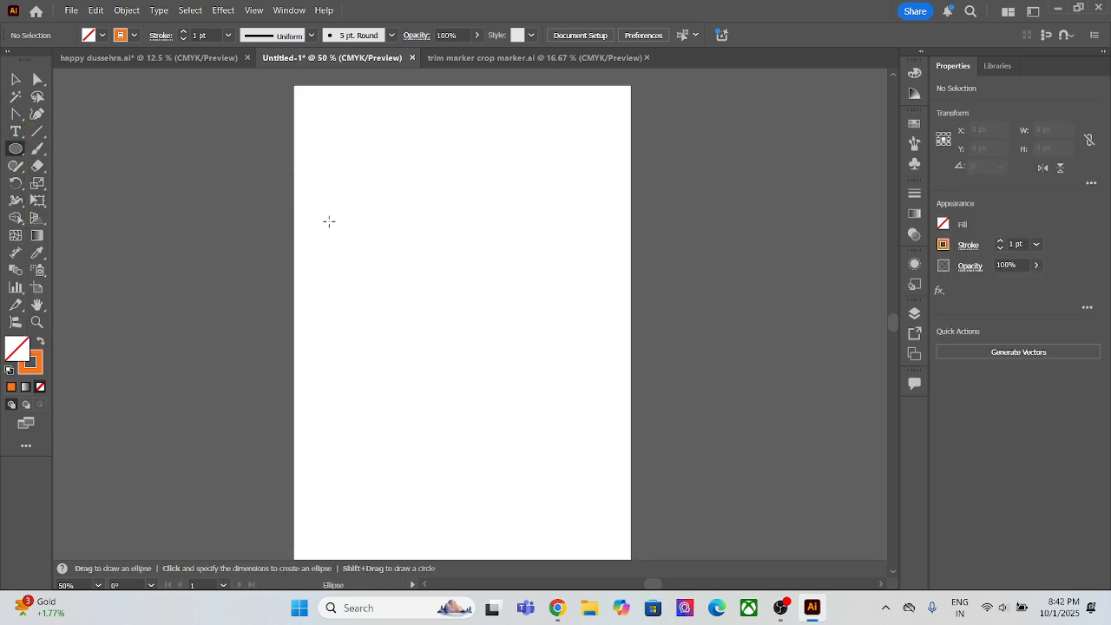
pyautogui.moveTo(352, 212); pyautogui.dragTo(587, 439)
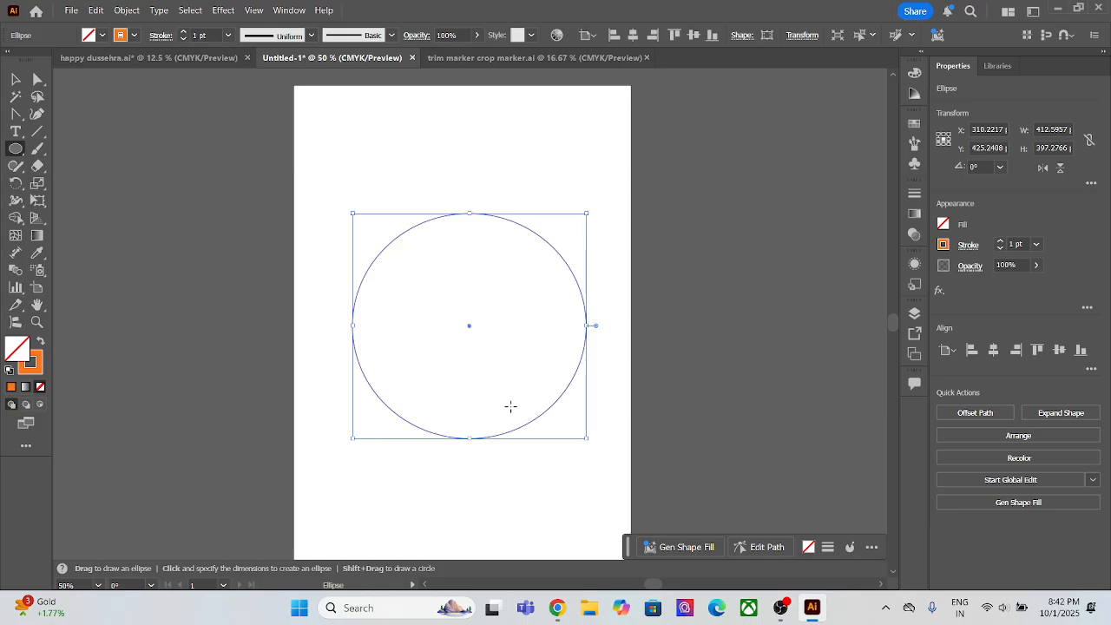
pyautogui.click(16, 79)
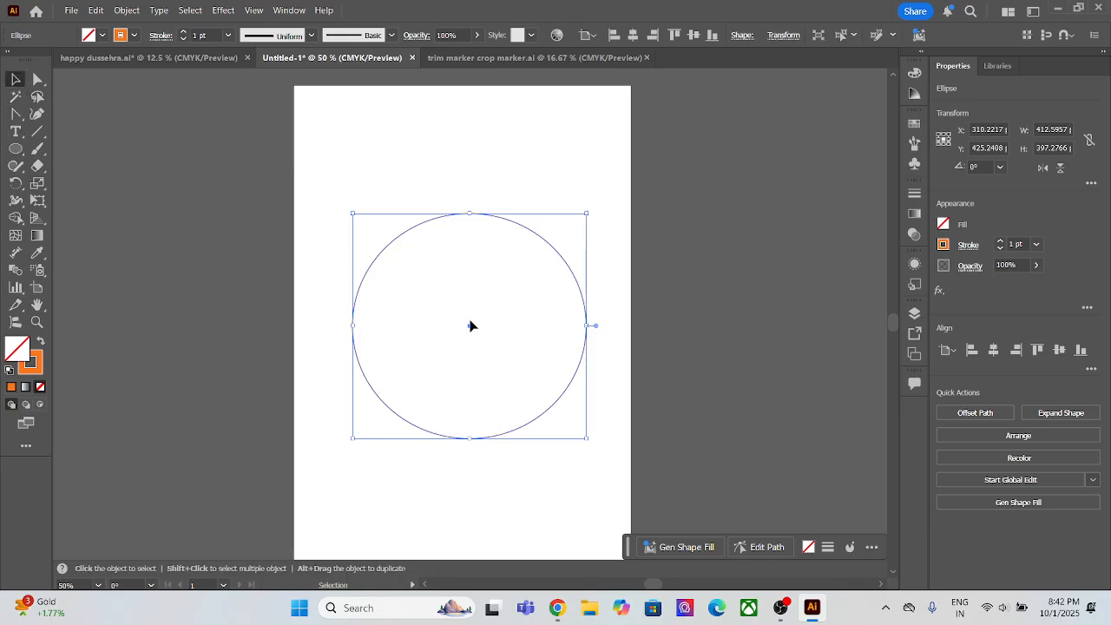
pyautogui.press('Delete')
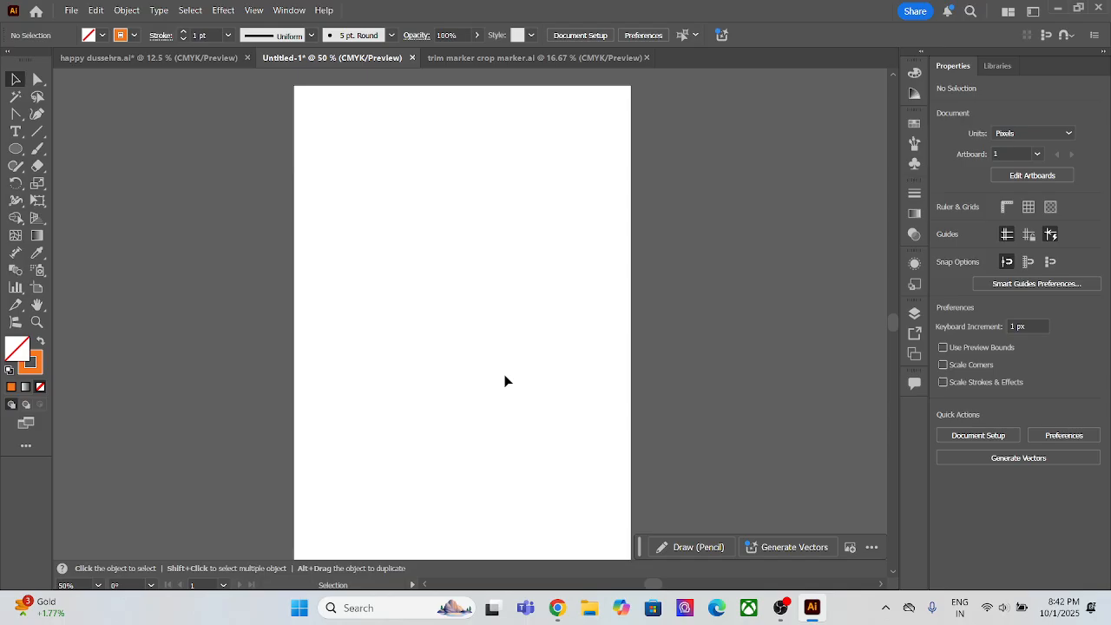
# Step: Draw a rectangle about 524 by 372 px across the artboard and swap its fill and stroke for an orange fill without stroke
pyautogui.click(16, 150)
pyautogui.click(87, 148)
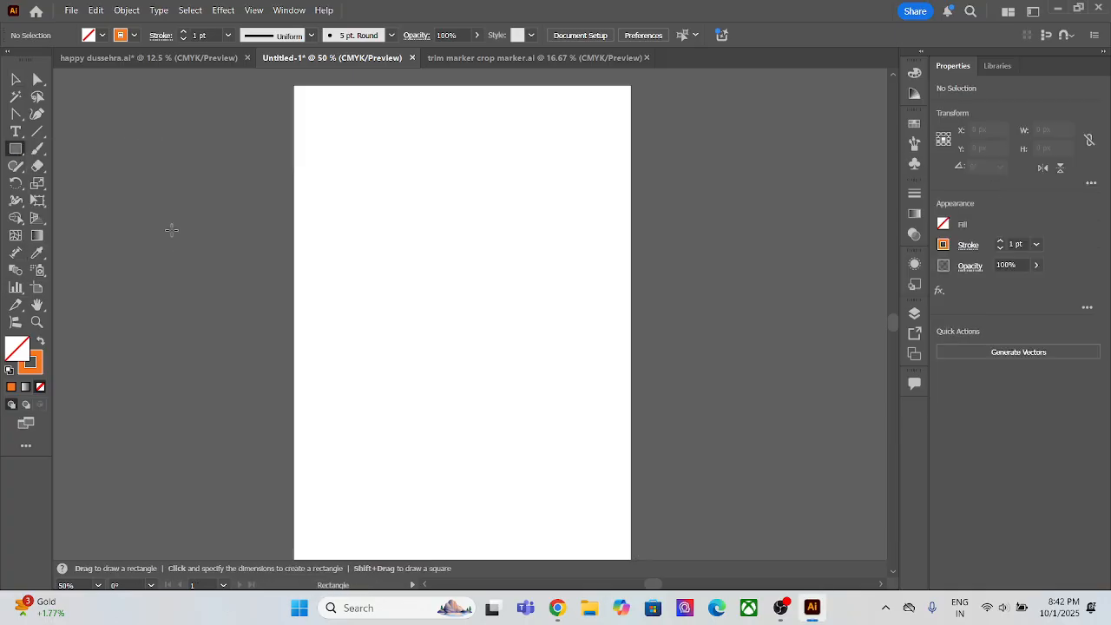
pyautogui.moveTo(311, 228); pyautogui.dragTo(609, 437)
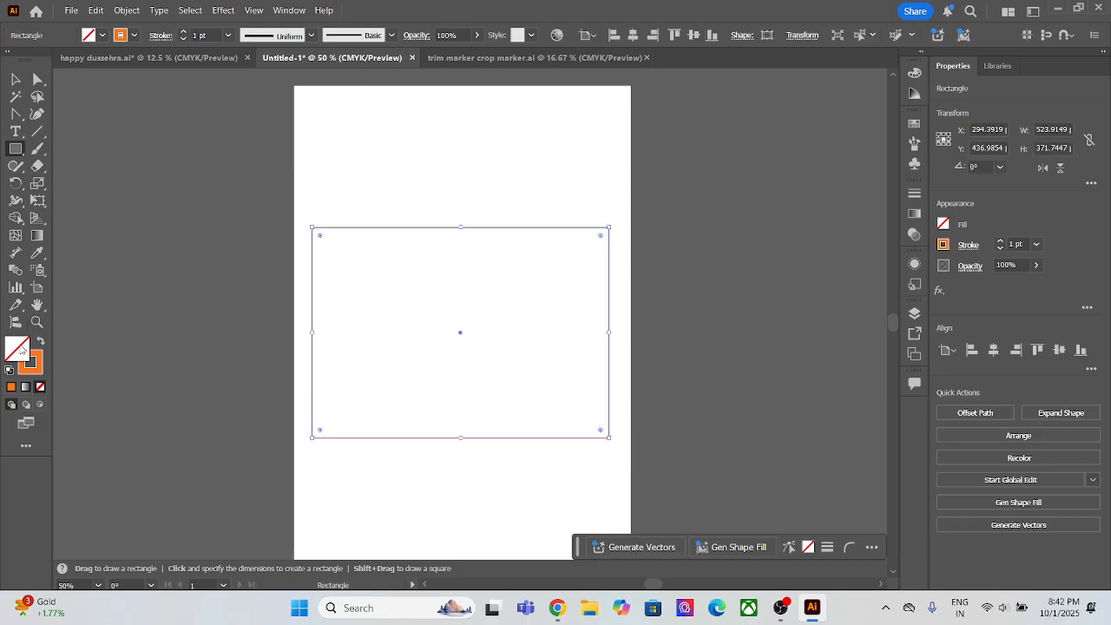
pyautogui.click(41, 341)
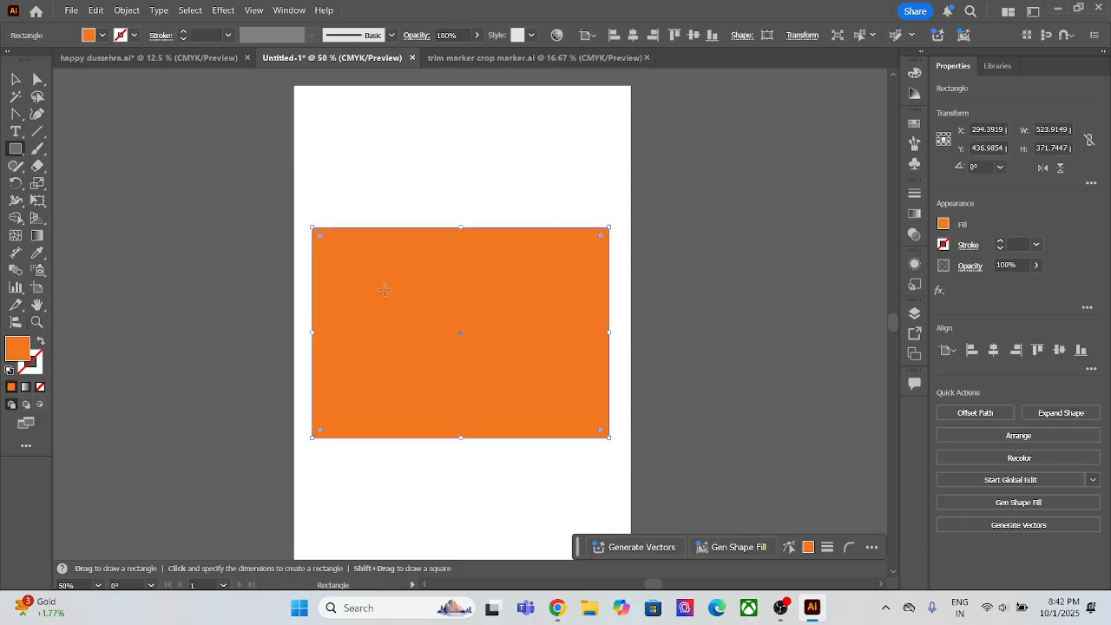
# Step: Move the orange rectangle off the artboard, well clear of its left side
pyautogui.click(16, 79)
pyautogui.moveTo(491, 395); pyautogui.dragTo(175, 350)
pyautogui.hotkey('ctrl', '-')
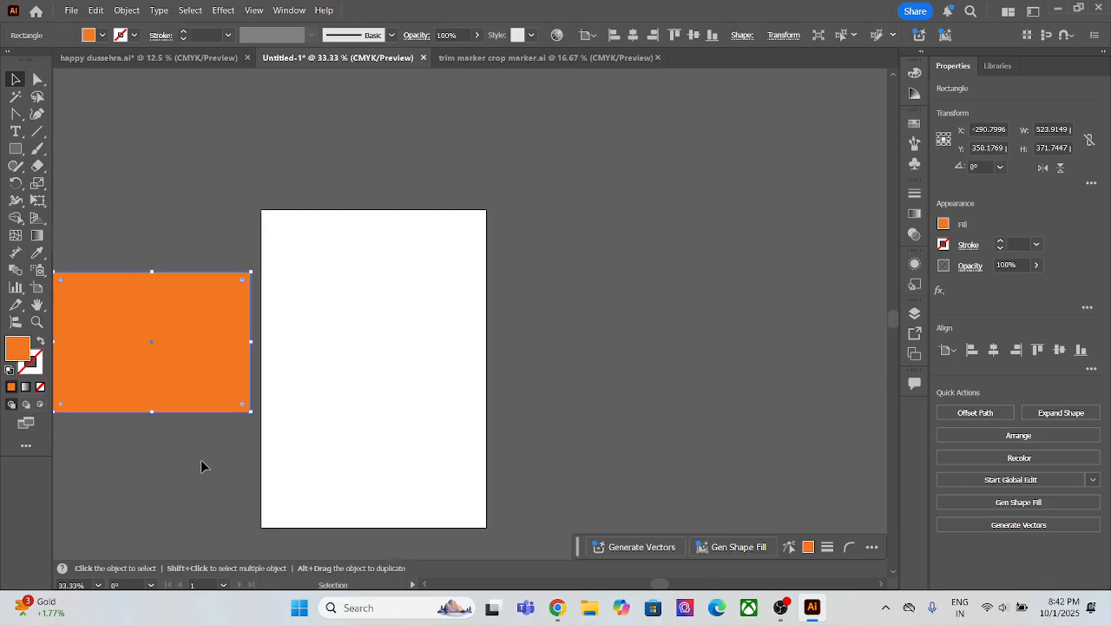
pyautogui.moveTo(203, 466); pyautogui.dragTo(415, 421)
pyautogui.moveTo(379, 347); pyautogui.dragTo(221, 327)
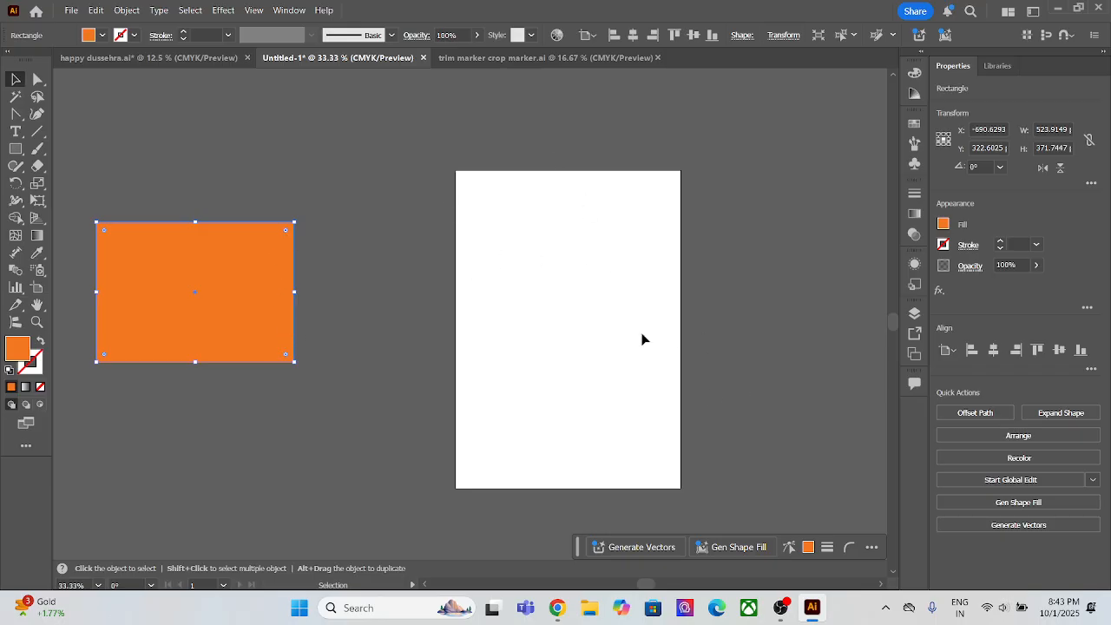
# Step: Move the orange rectangle back beside the artboard's left edge and delete it
pyautogui.scroll(1, 600, 362)
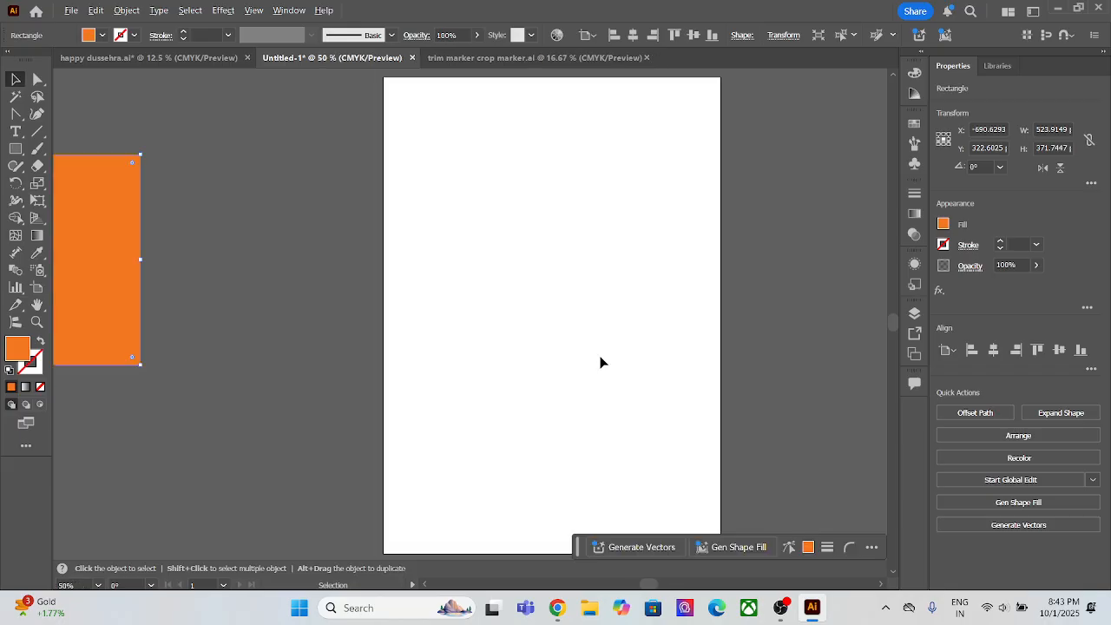
pyautogui.scroll(-1, 601, 360)
pyautogui.moveTo(599, 360); pyautogui.dragTo(519, 359)
pyautogui.scroll(2, 518, 360)
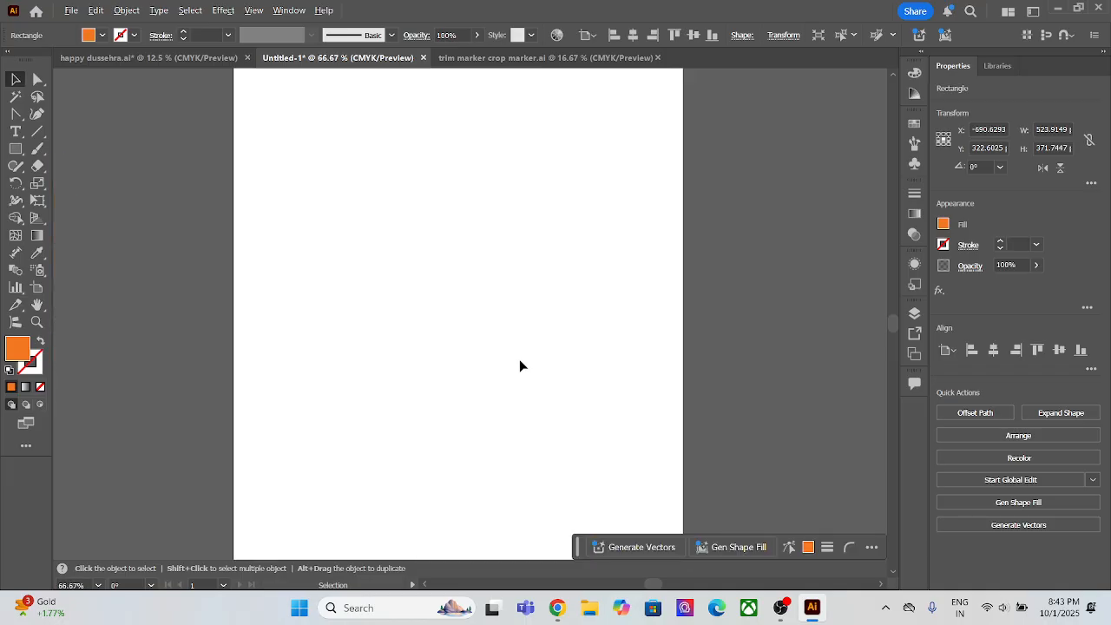
pyautogui.scroll(-1, 519, 365)
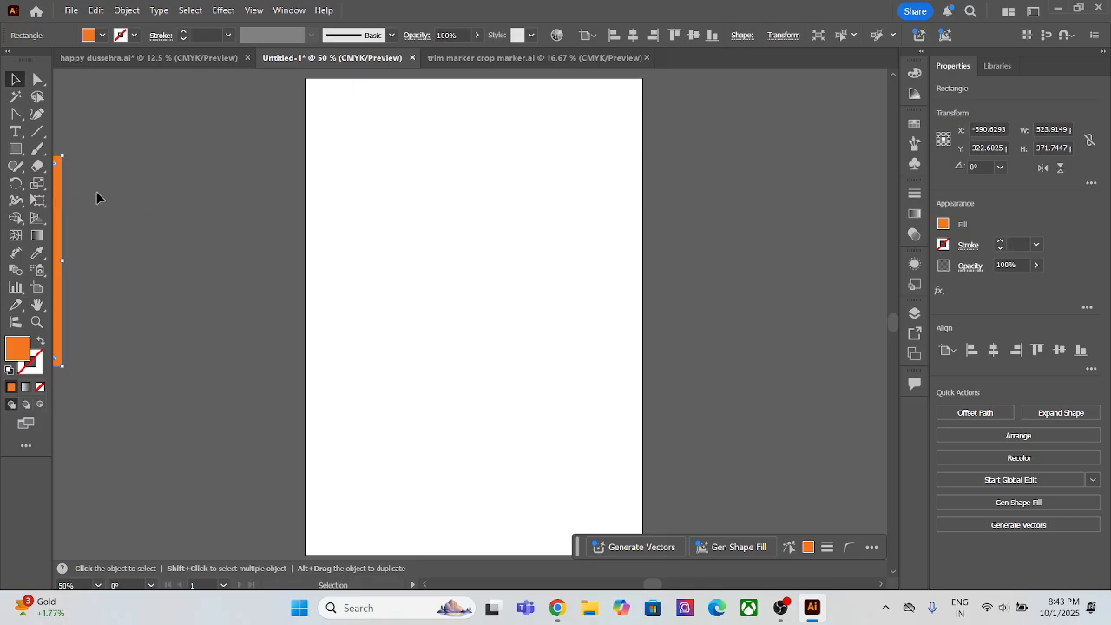
pyautogui.moveTo(59, 226); pyautogui.dragTo(288, 263)
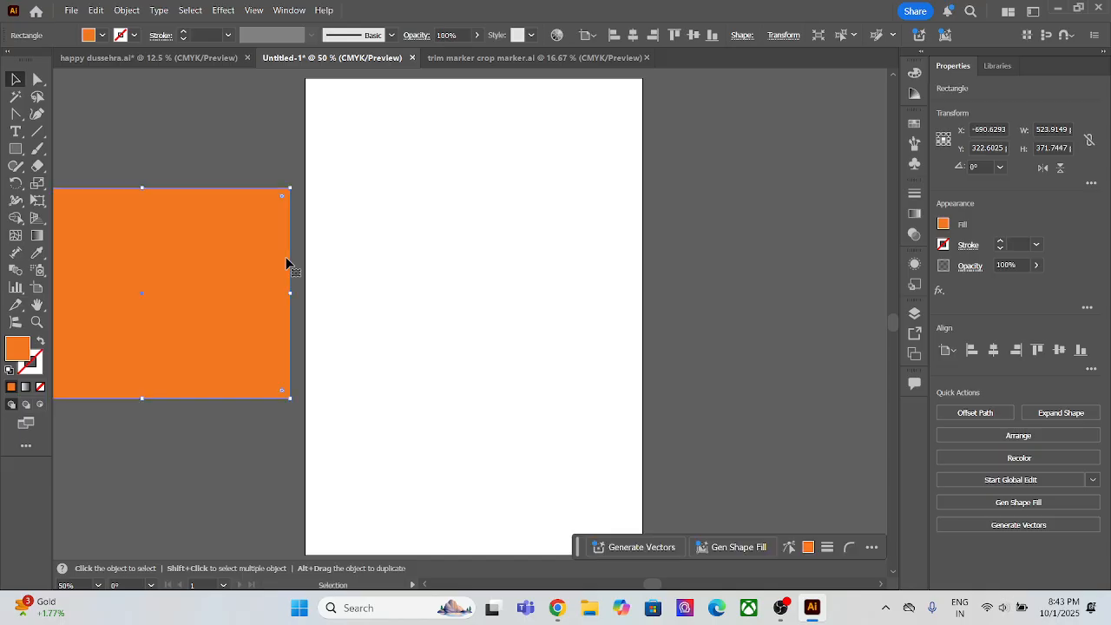
pyautogui.press('Delete')
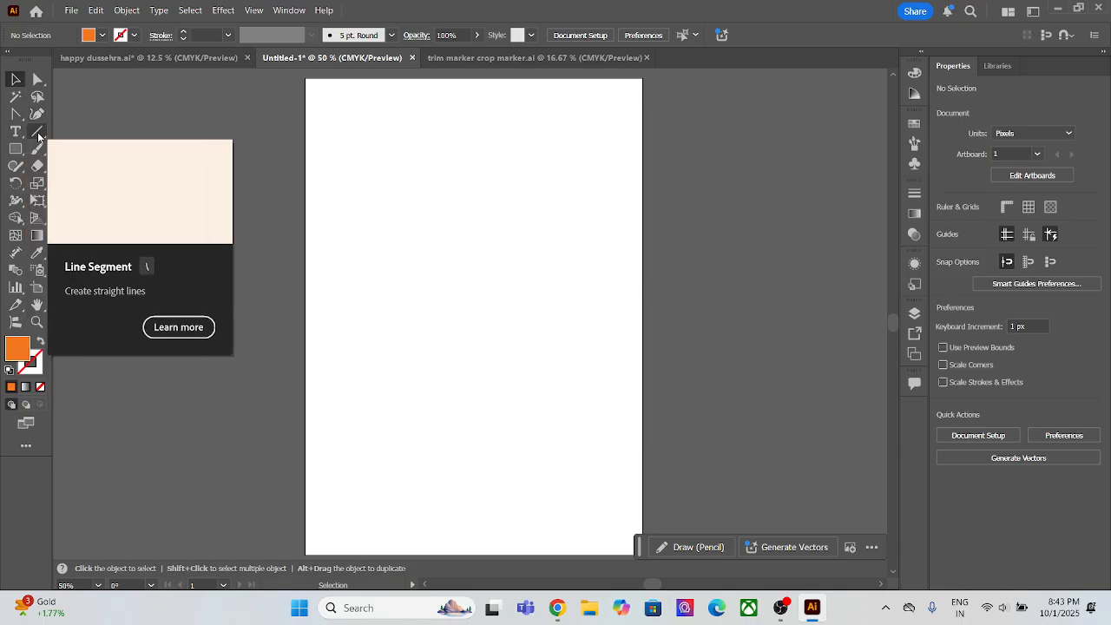
pyautogui.click(127, 10)
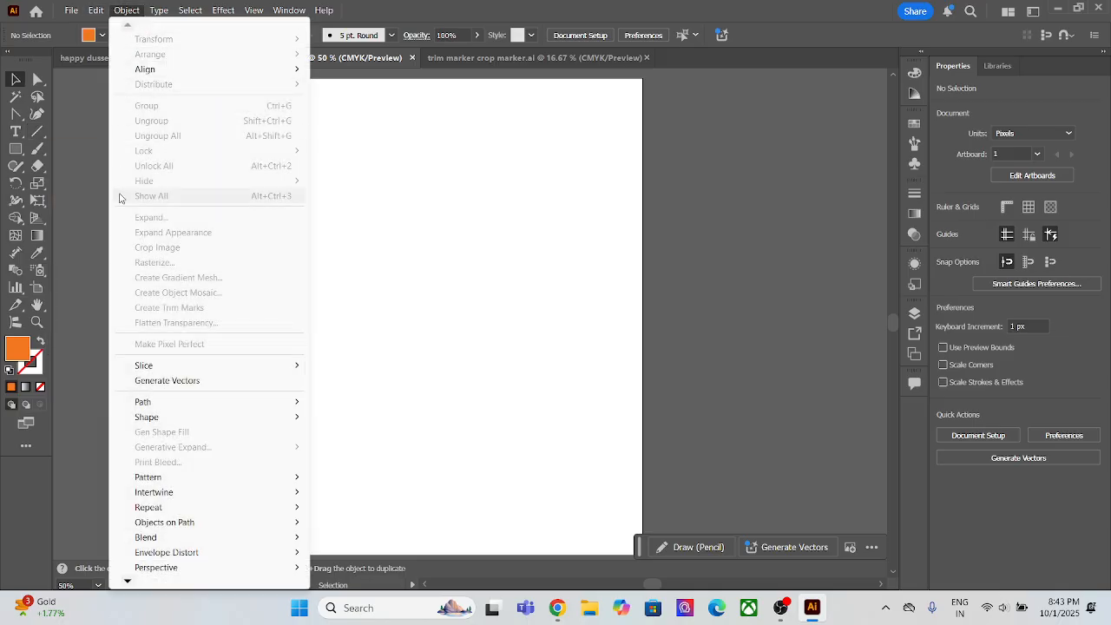
pyautogui.click(11, 88)
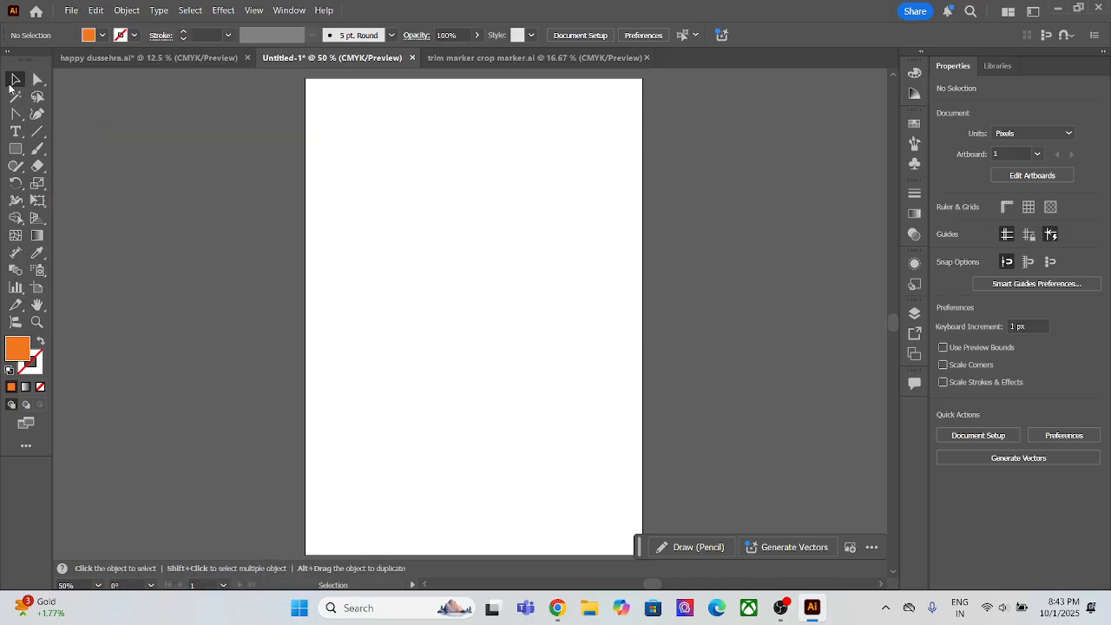
pyautogui.click(126, 9)
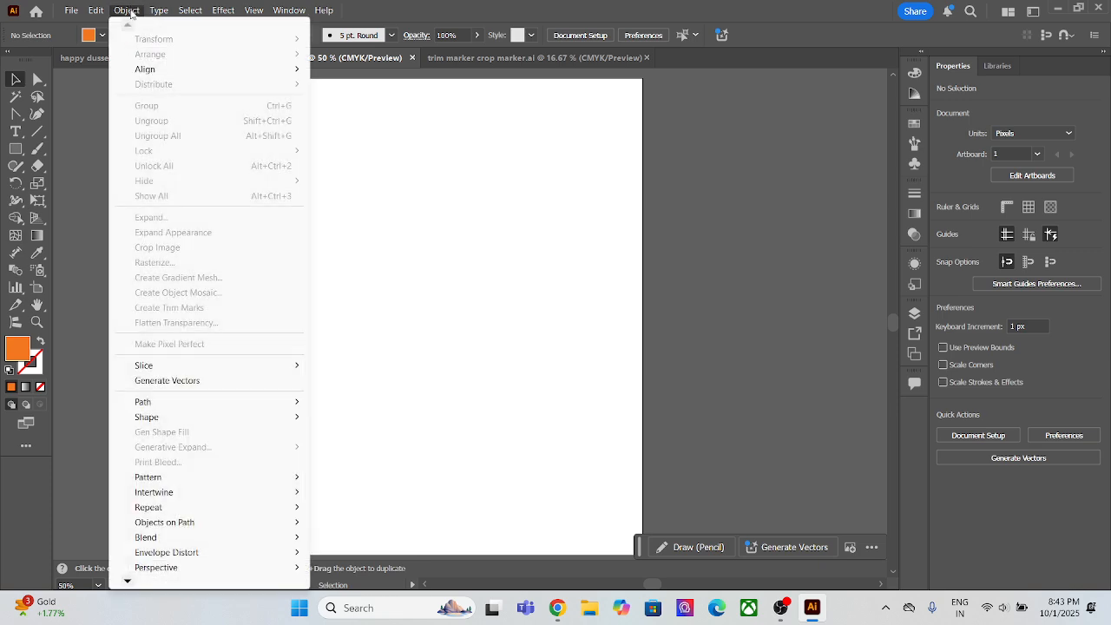
pyautogui.click(84, 142)
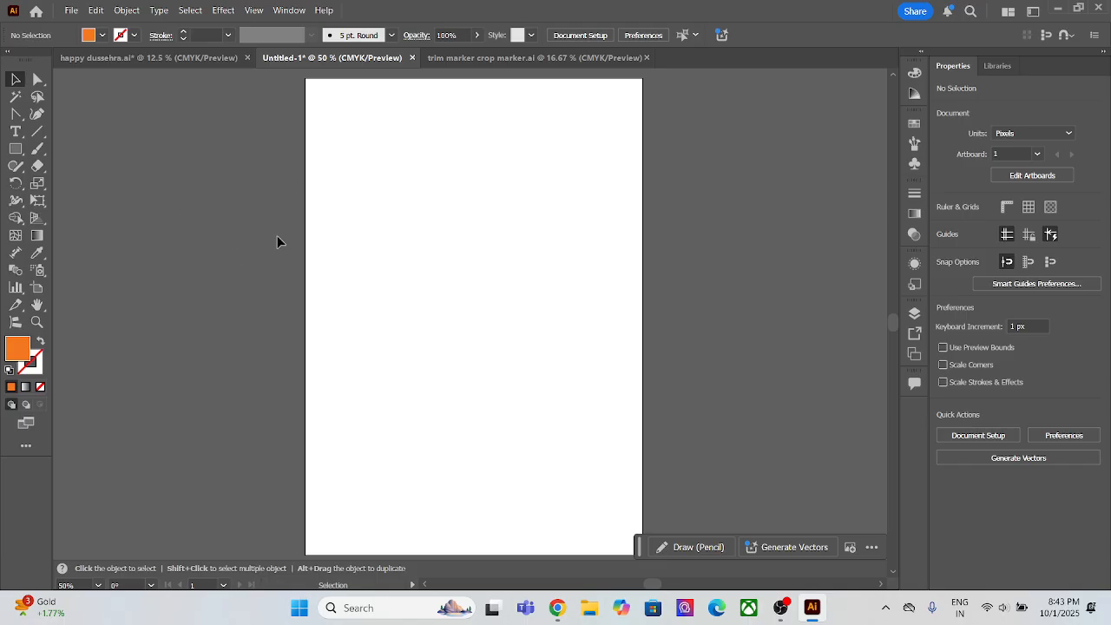
pyautogui.click(781, 607)
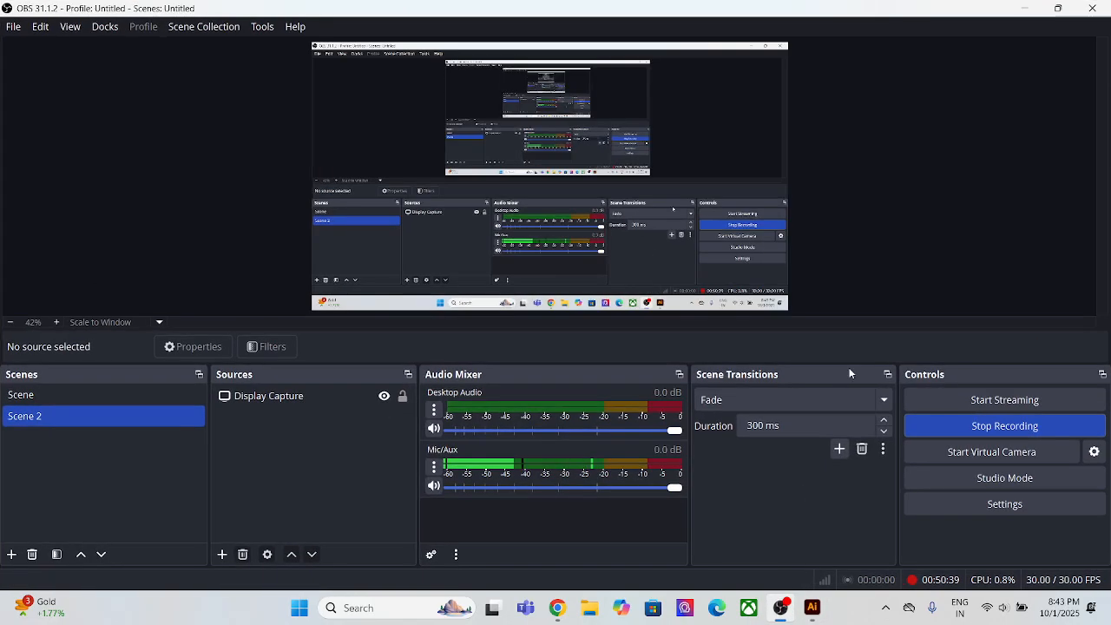